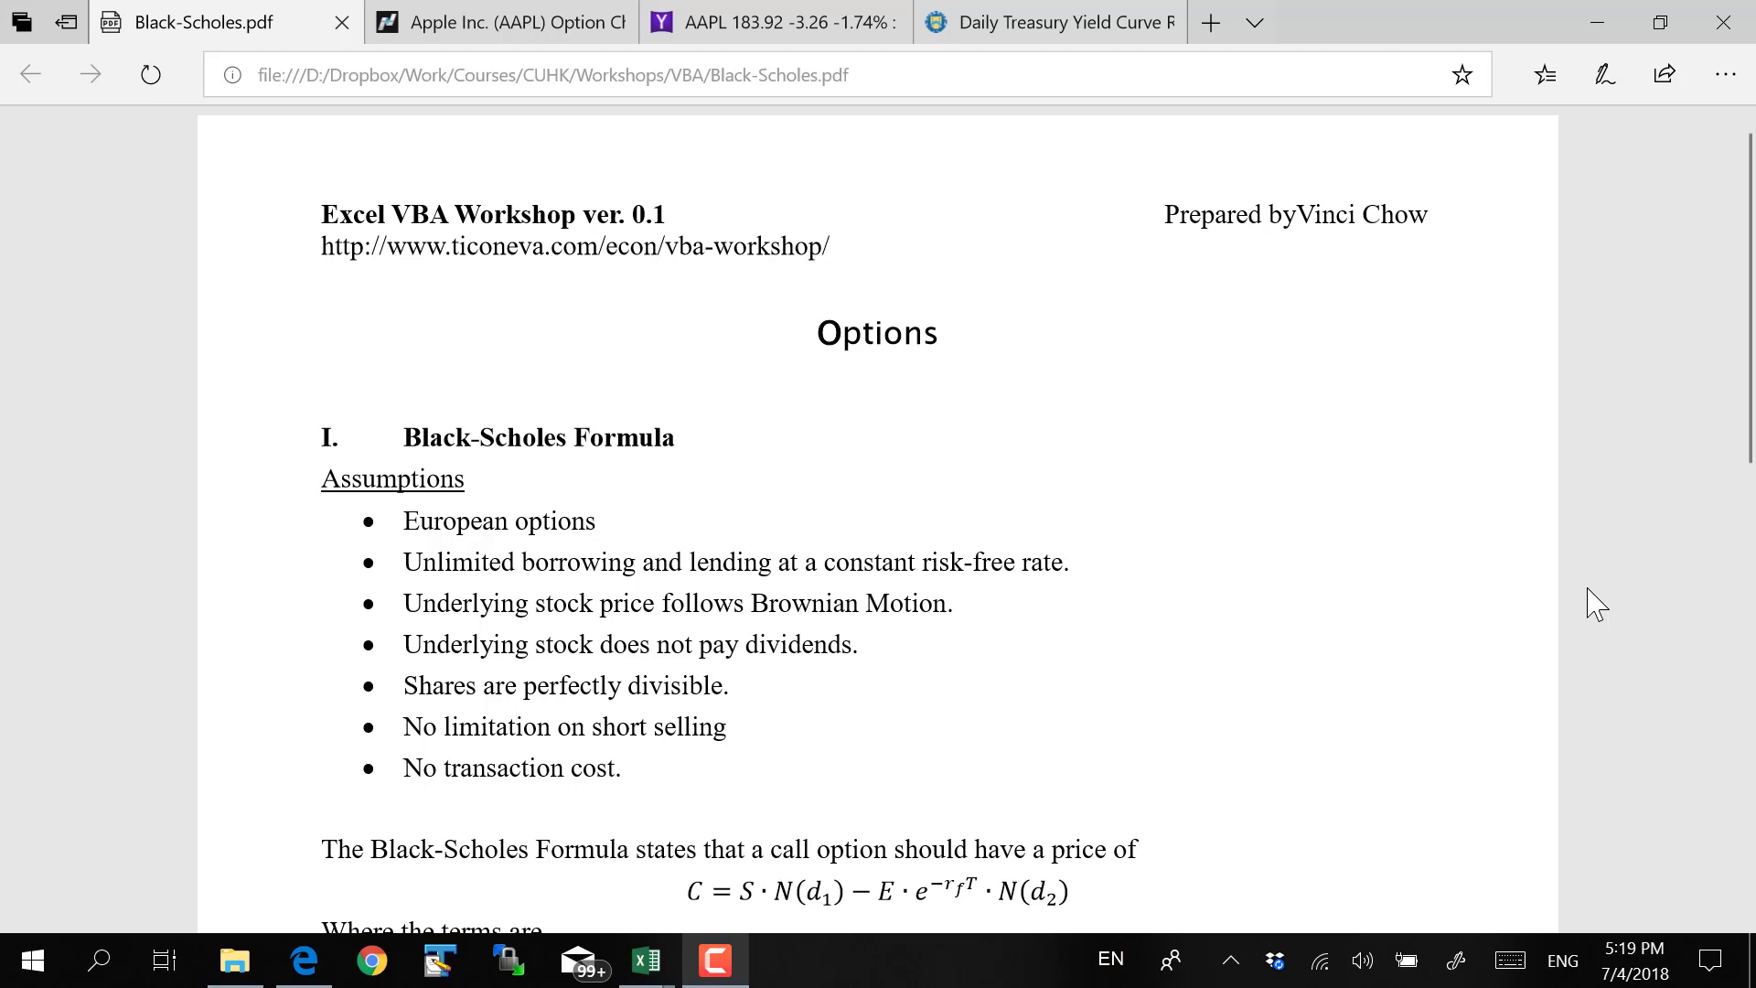
# Scroll the Black-Scholes PDF to the call price formula, the d1 and d2 definitions and the terms list
pyautogui.scroll(-2, 1585, 709)
pyautogui.scroll(-3, 1585, 709)
pyautogui.scroll(-2, 1585, 709)
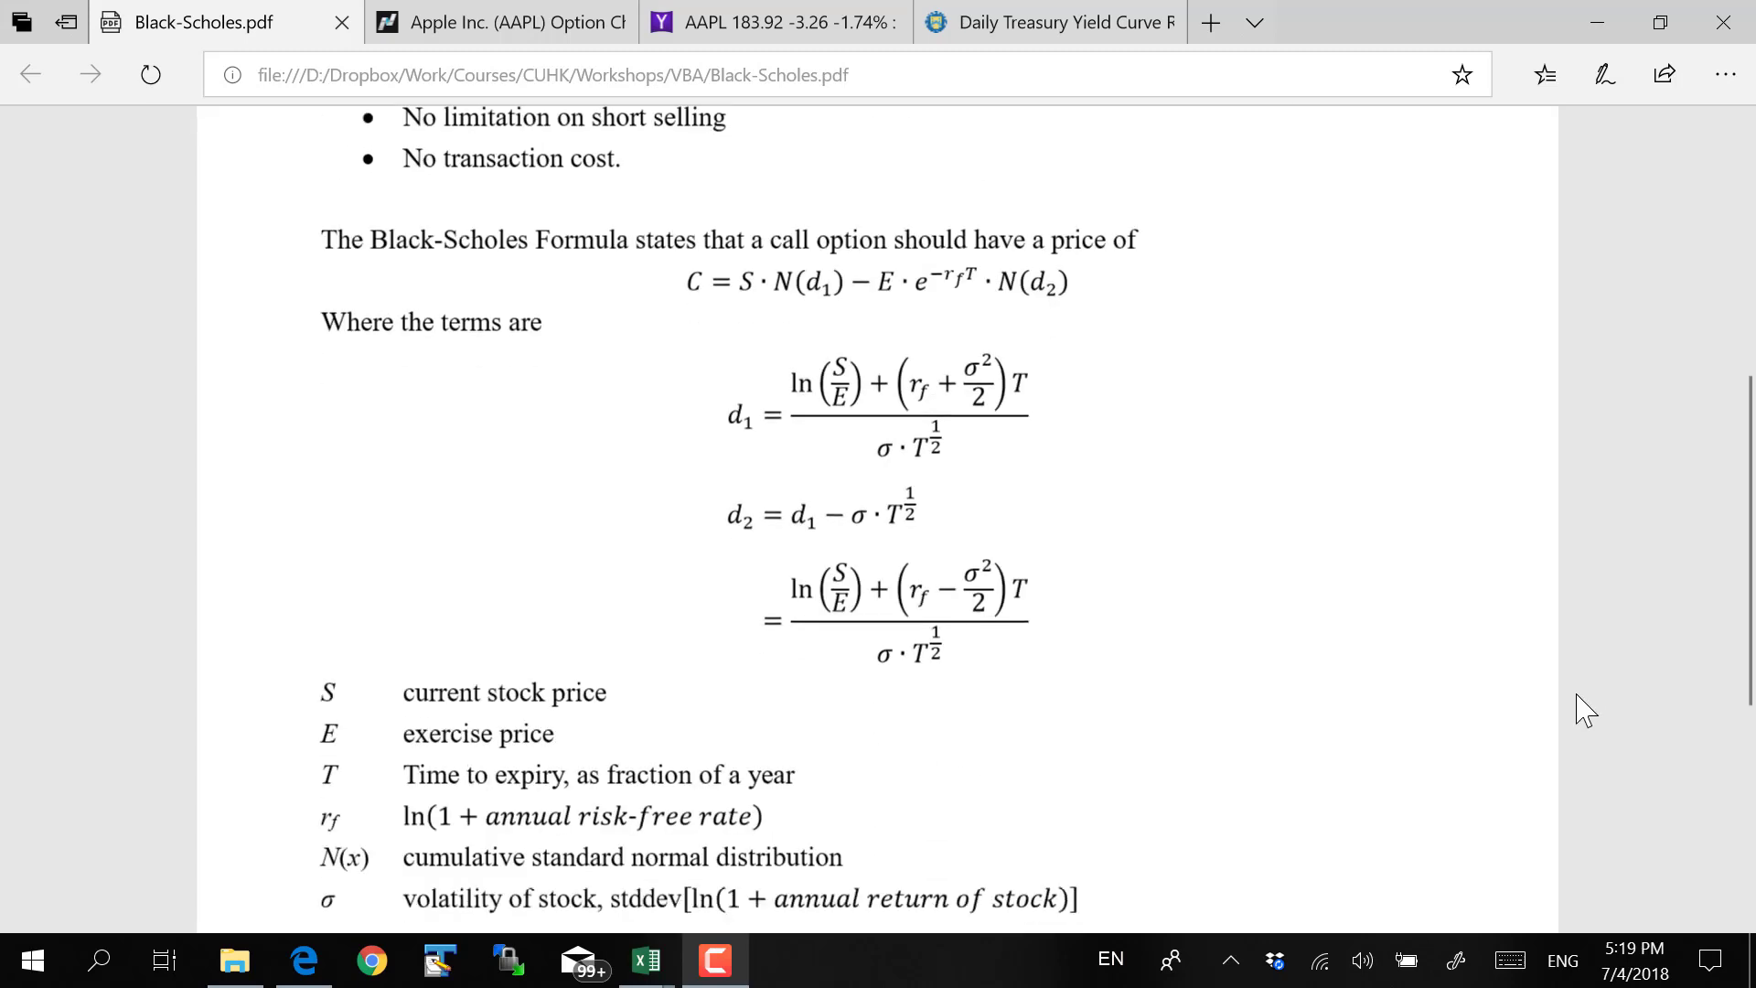
pyautogui.scroll(-1, 1586, 708)
pyautogui.scroll(1, 1582, 704)
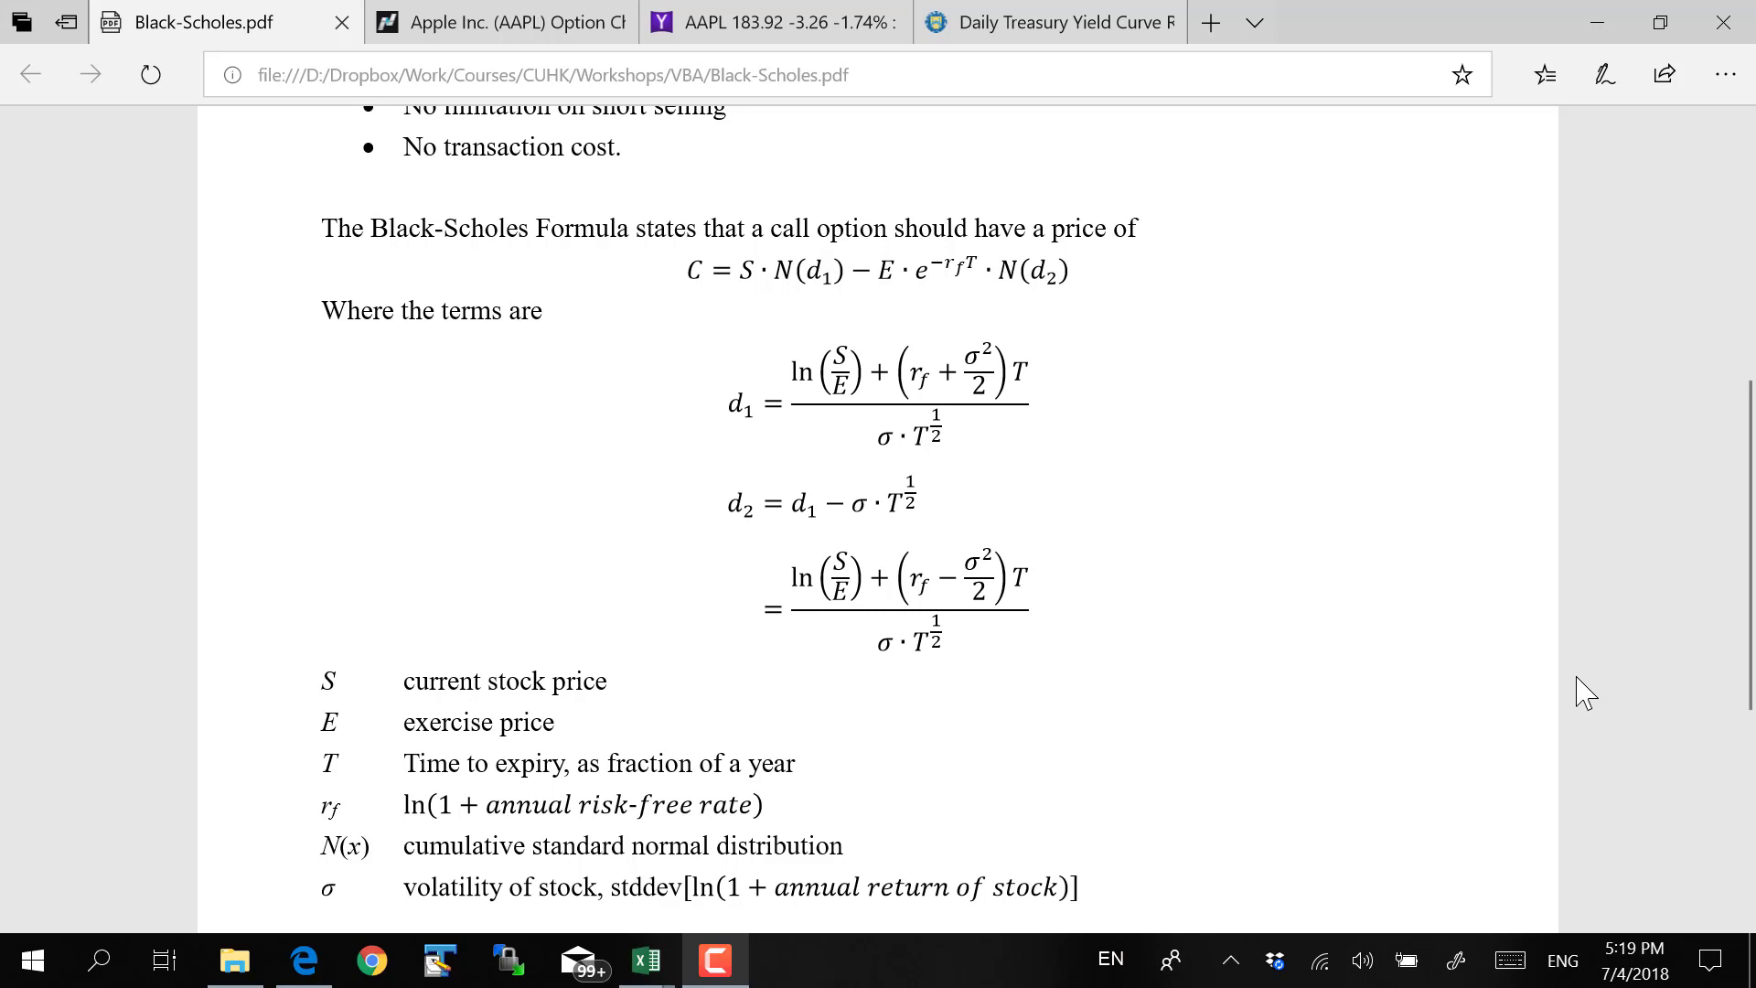
pyautogui.moveTo(692, 272); pyautogui.dragTo(1091, 260)
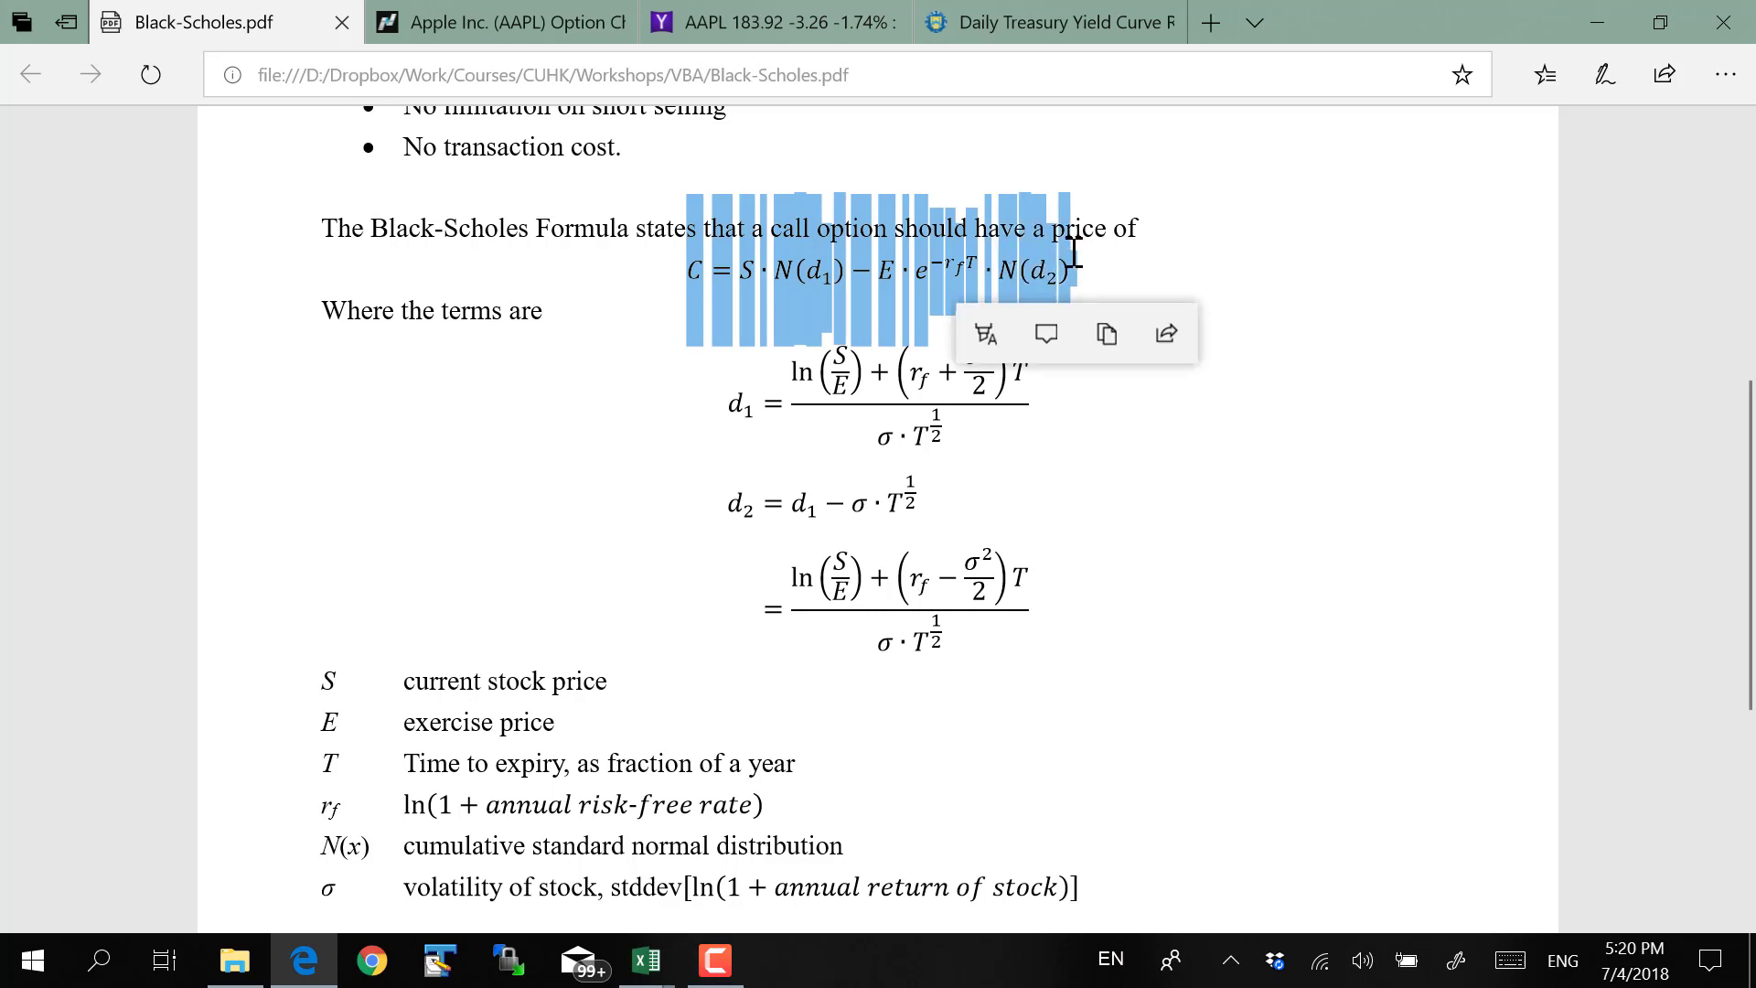
pyautogui.click(1205, 288)
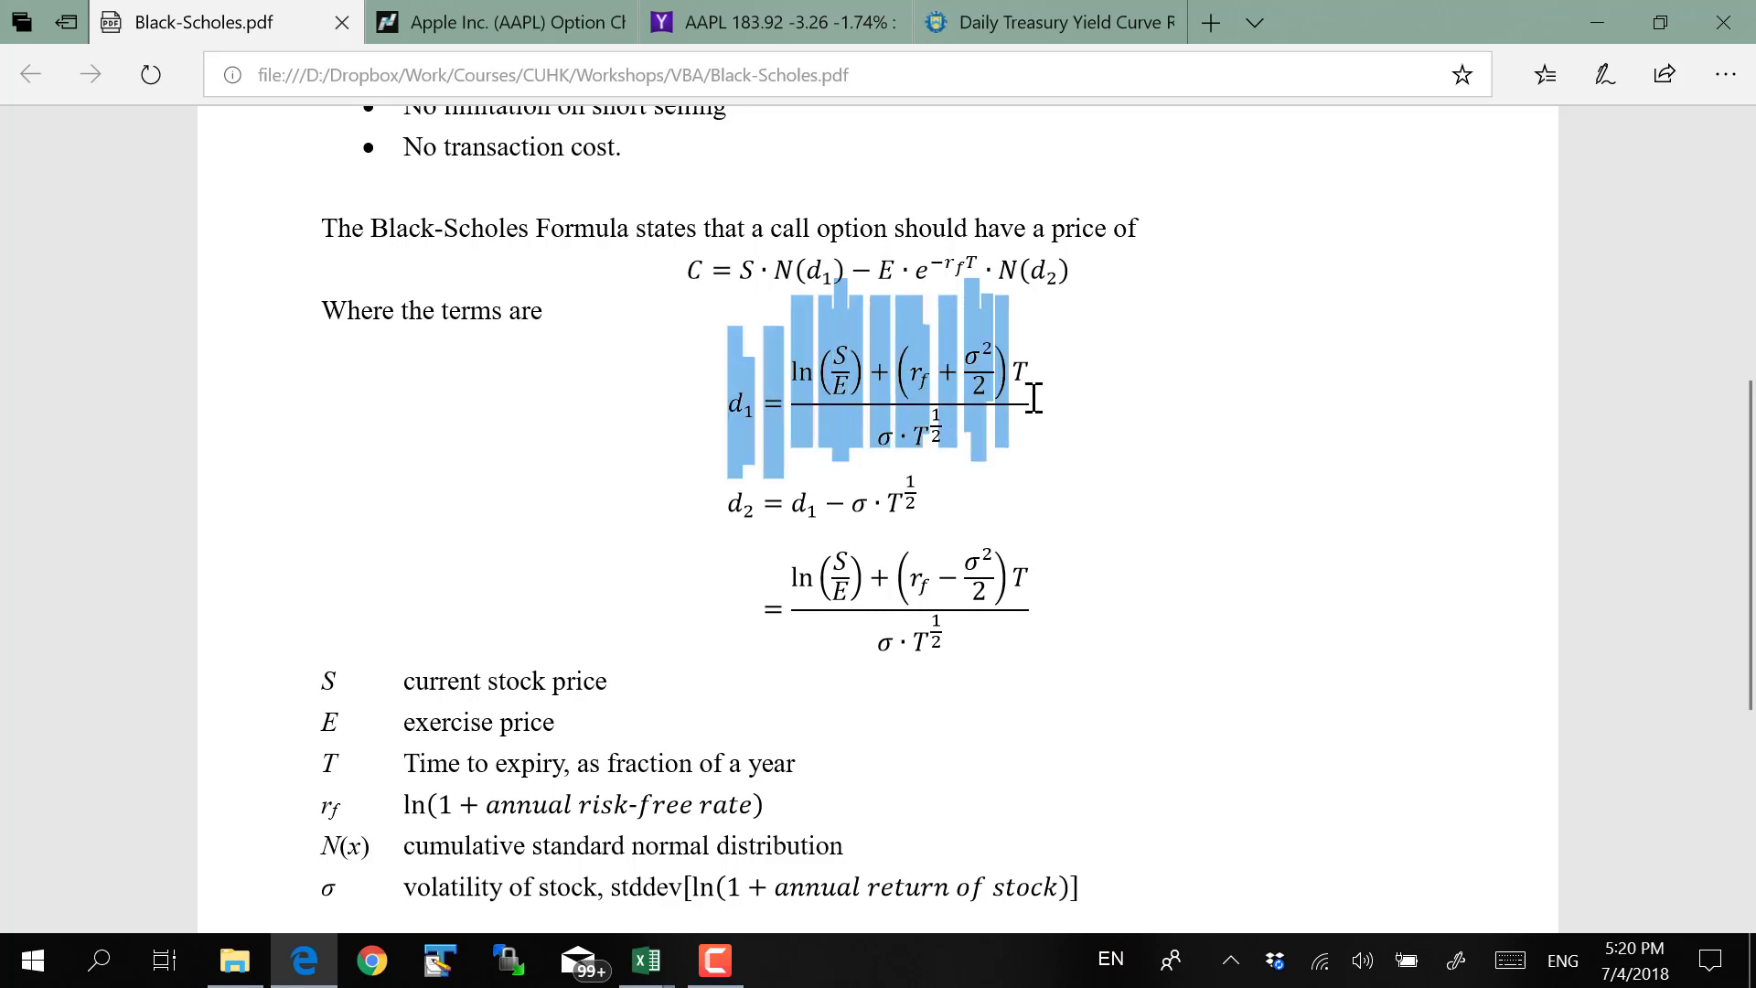
pyautogui.moveTo(727, 395); pyautogui.dragTo(1032, 407)
pyautogui.moveTo(732, 498); pyautogui.dragTo(954, 500)
pyautogui.click(1134, 517)
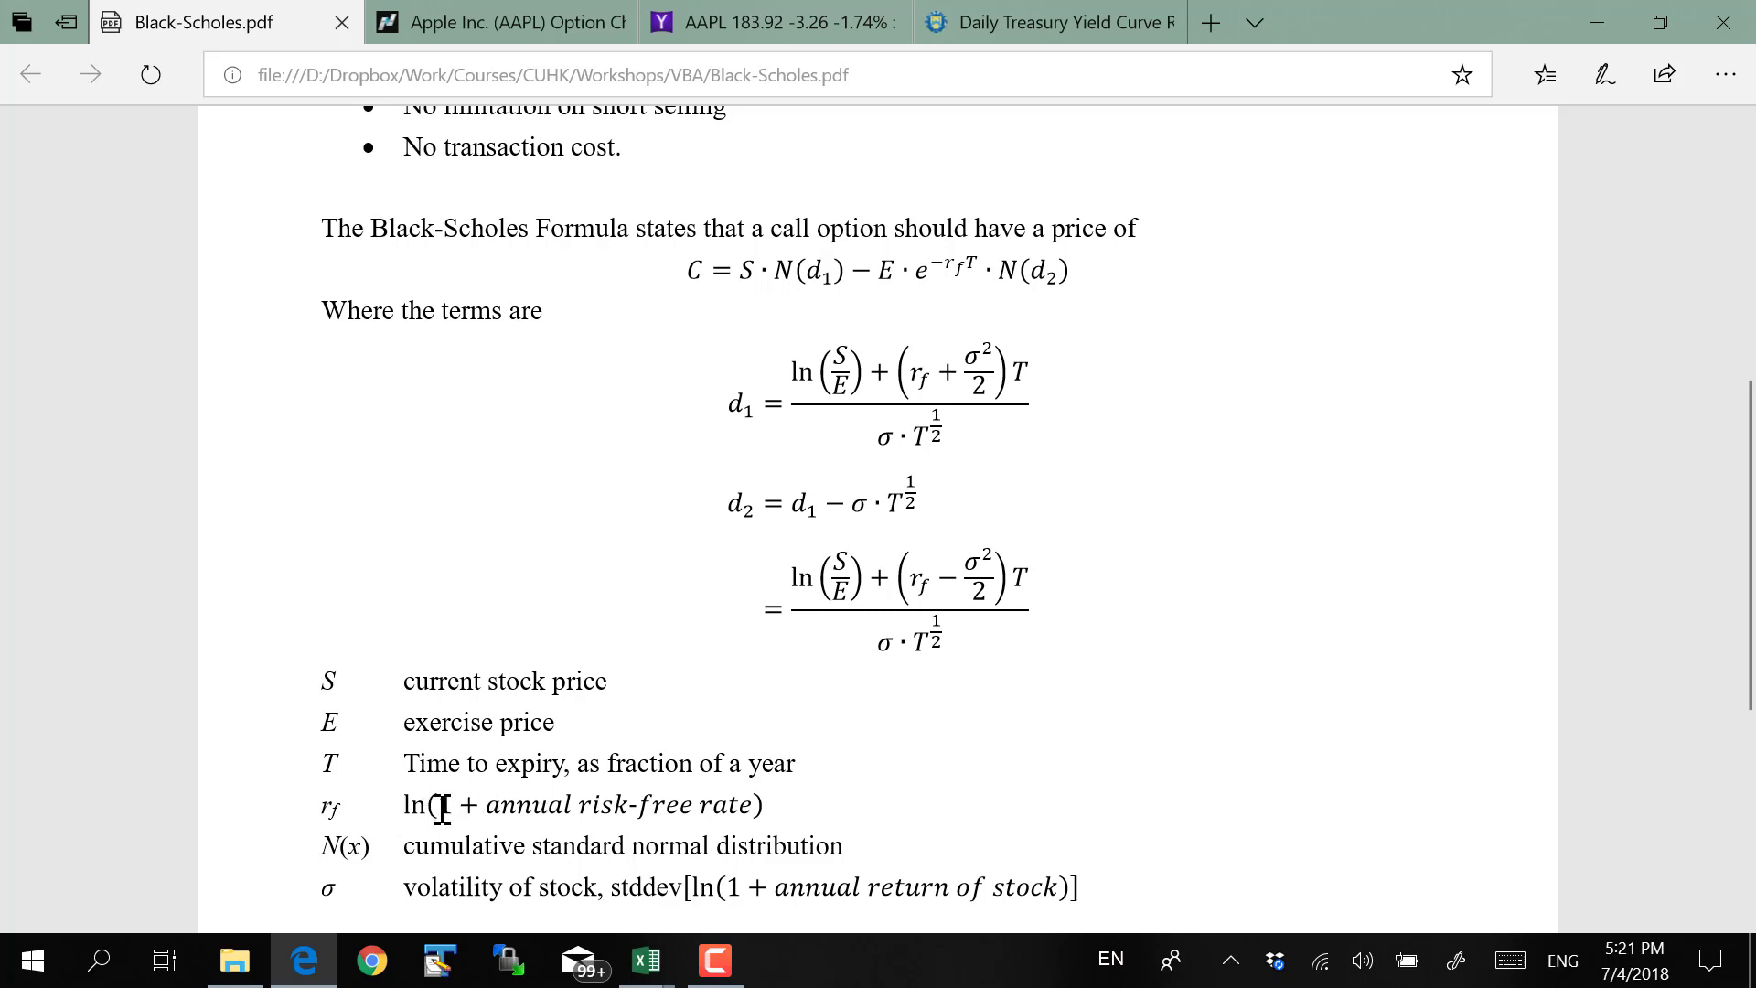
# Scroll the PDF to the ln(1+x) note and the Put-Call Parity sentence
pyautogui.scroll(-1, 851, 823)
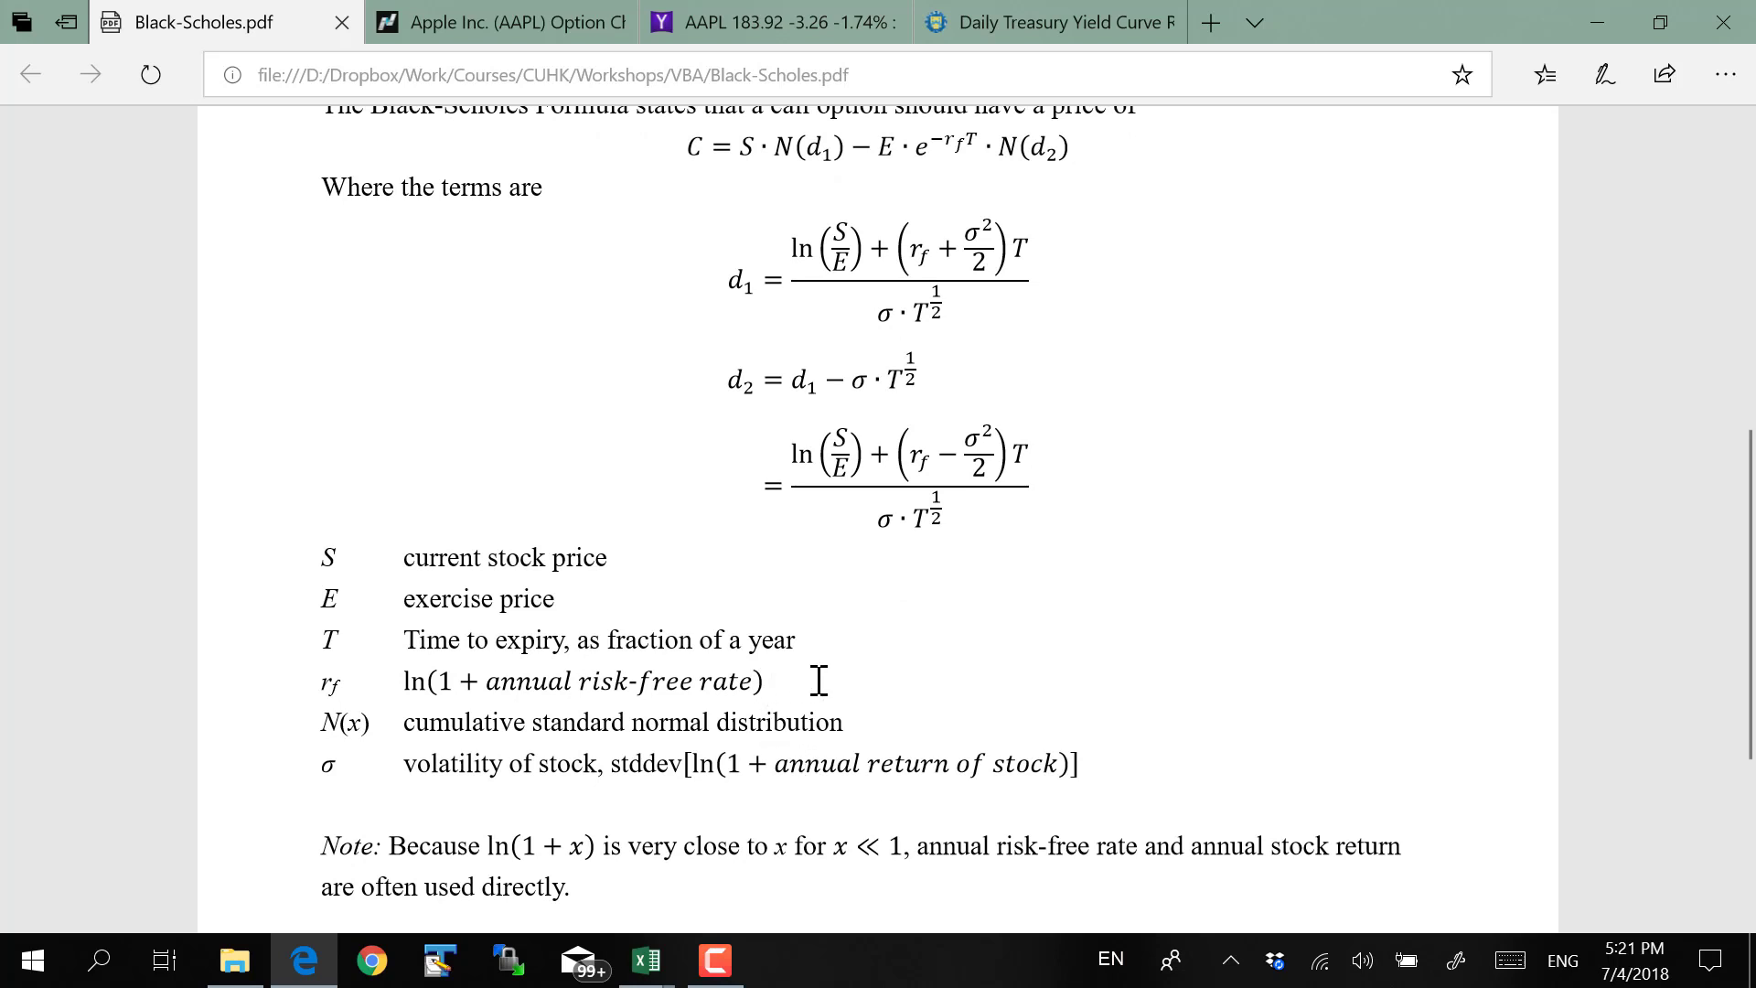
pyautogui.scroll(1, 837, 691)
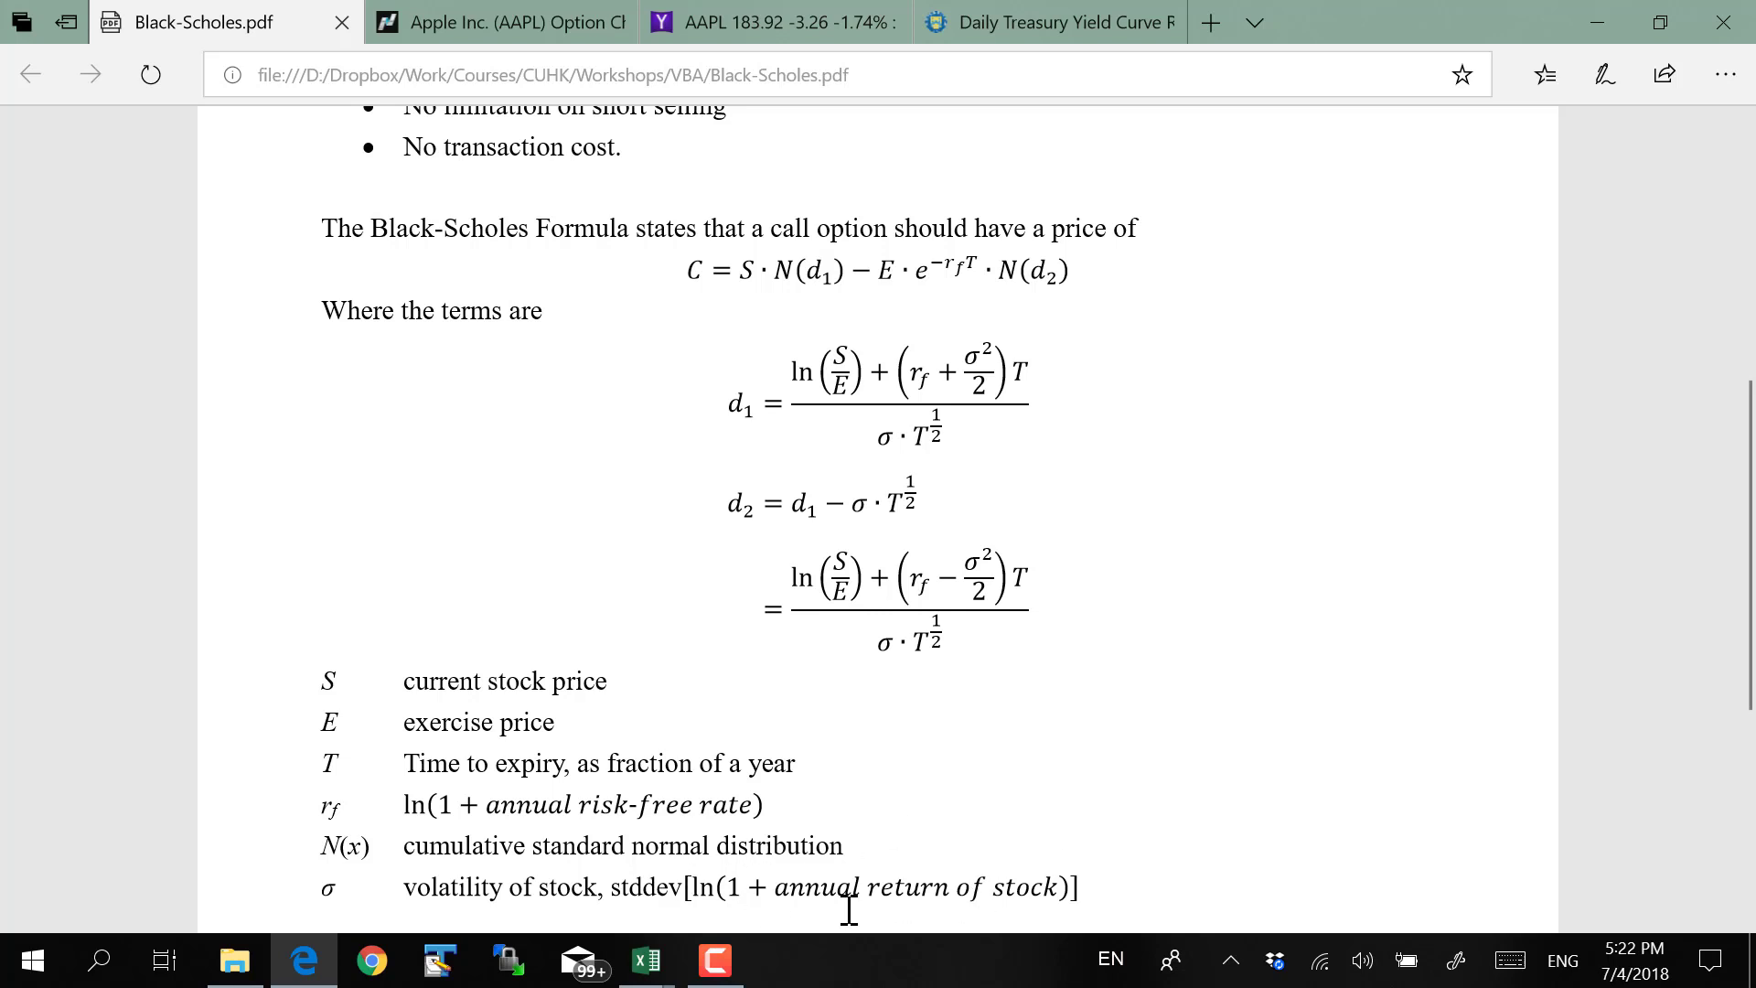
pyautogui.scroll(-3, 1116, 803)
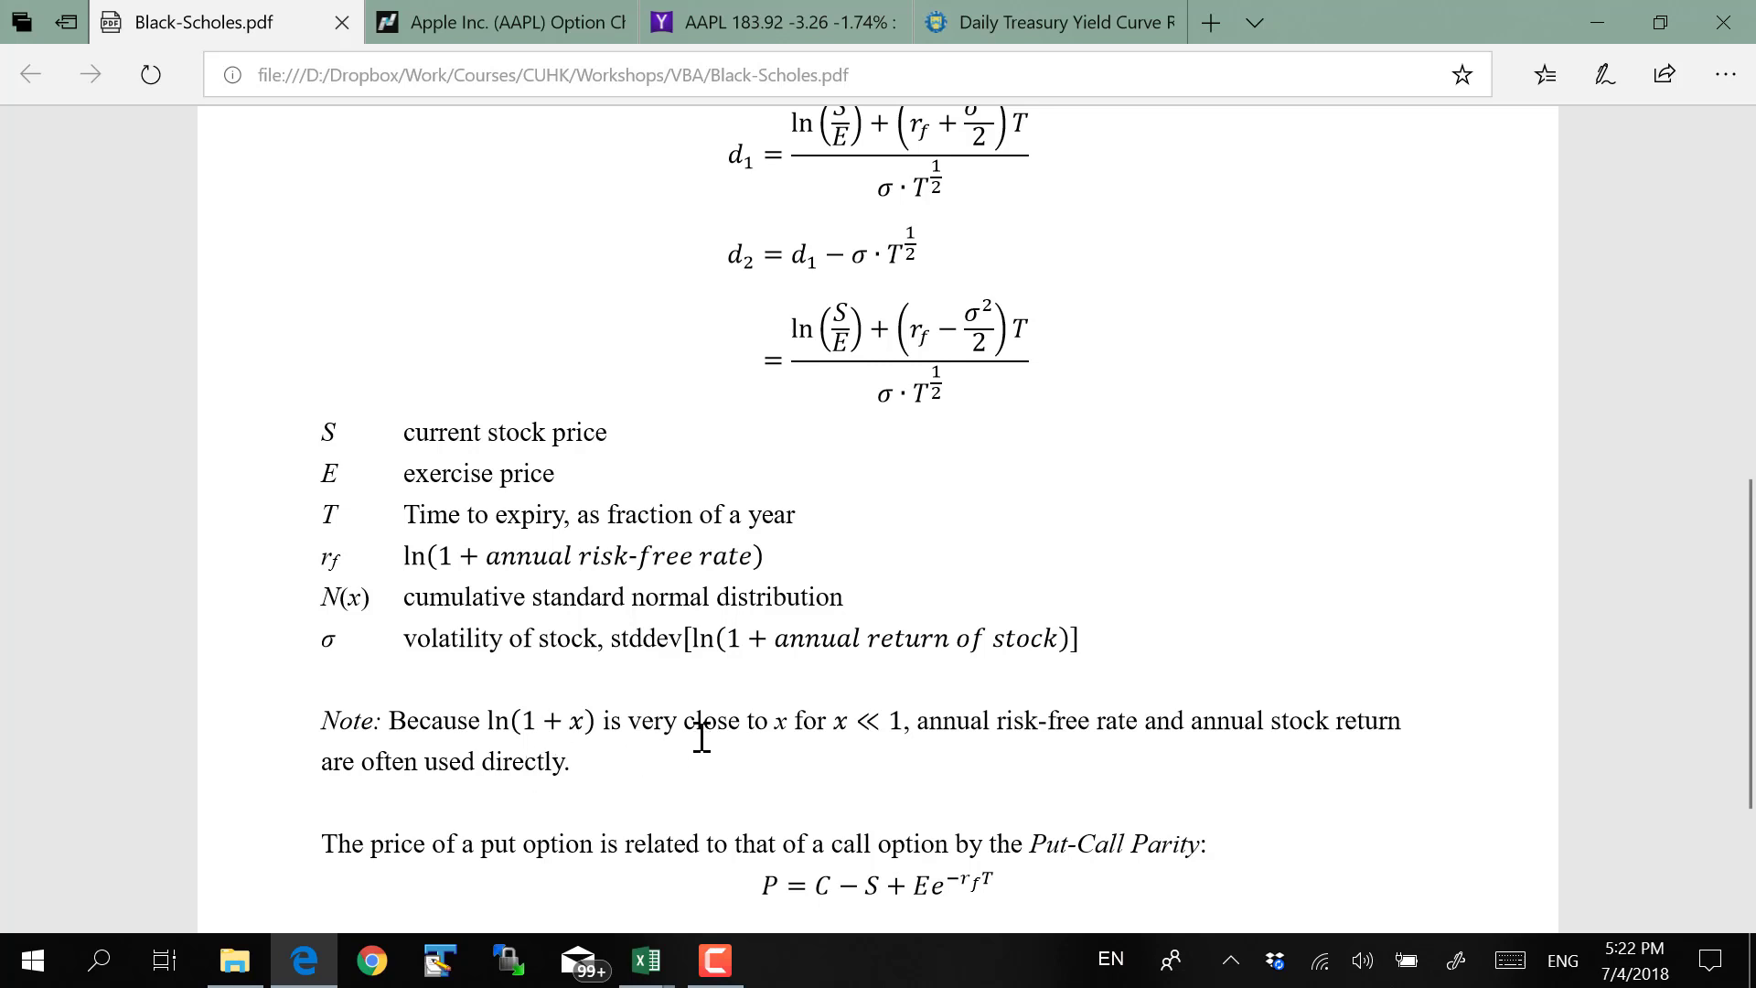
# Scroll to the bottom of page 1, showing the Put-Call Parity formula P = C − S + Ee^(−r_f T)
pyautogui.scroll(-3, 702, 735)
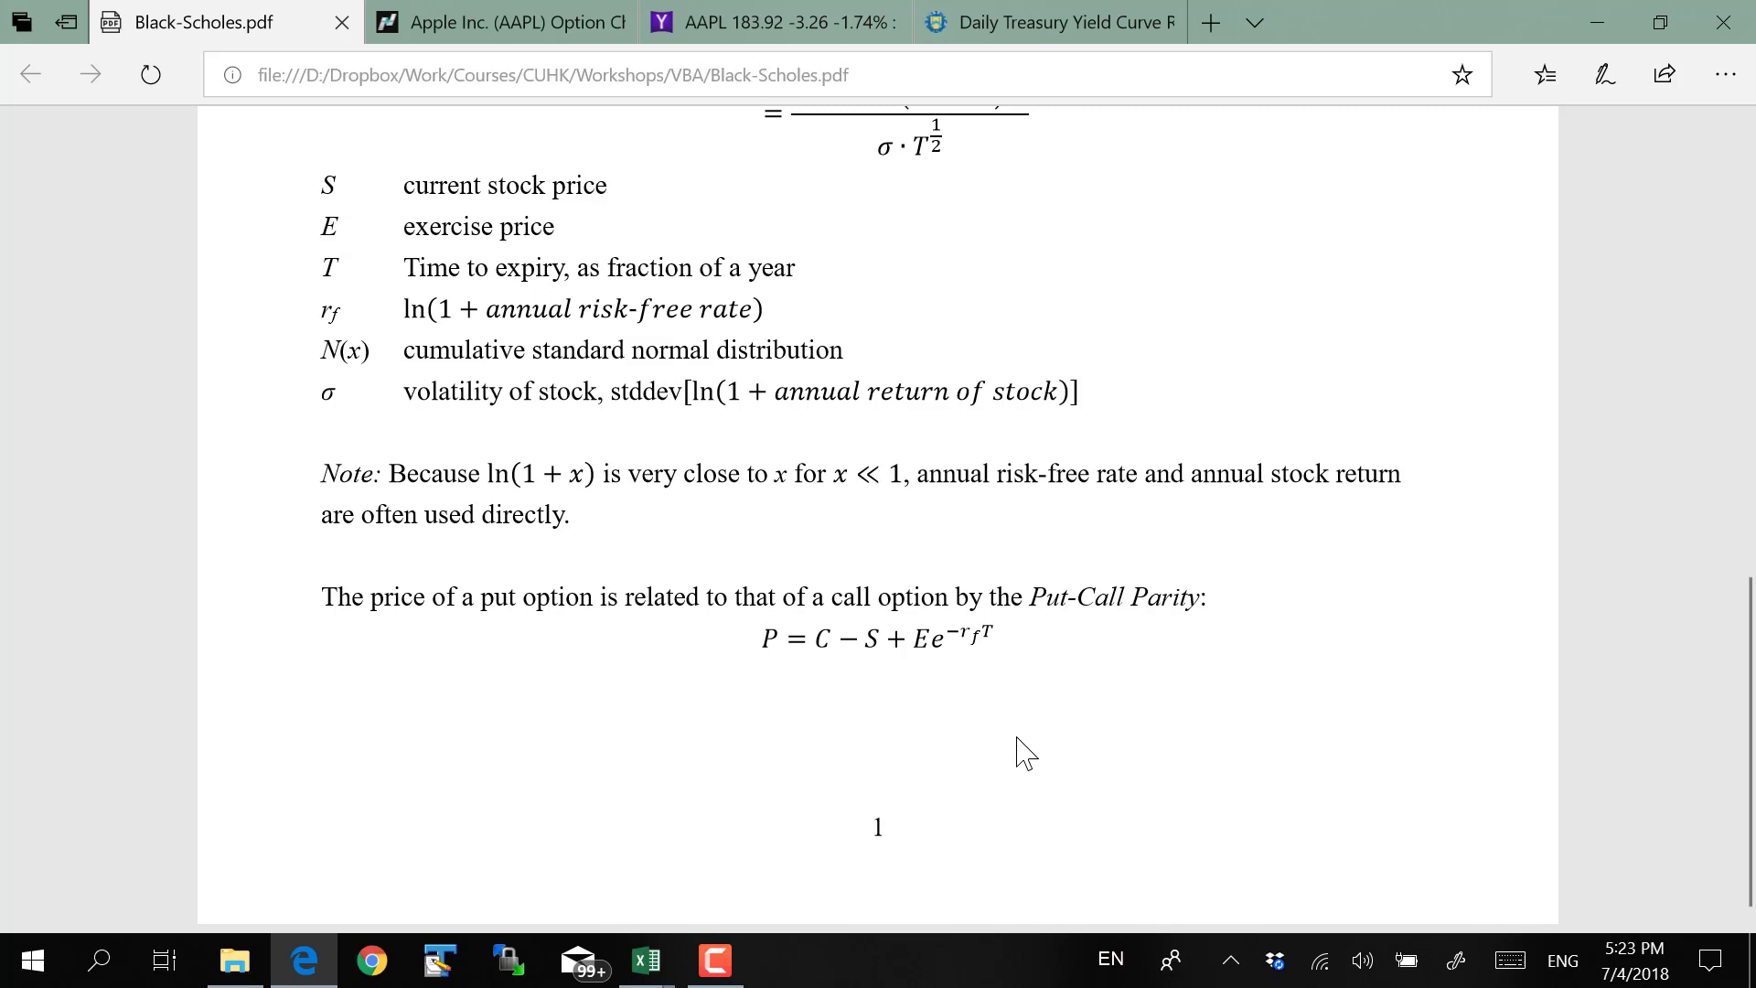
# Scroll the Black-Scholes PDF back up to the assumptions list
pyautogui.scroll(10, 1020, 752)
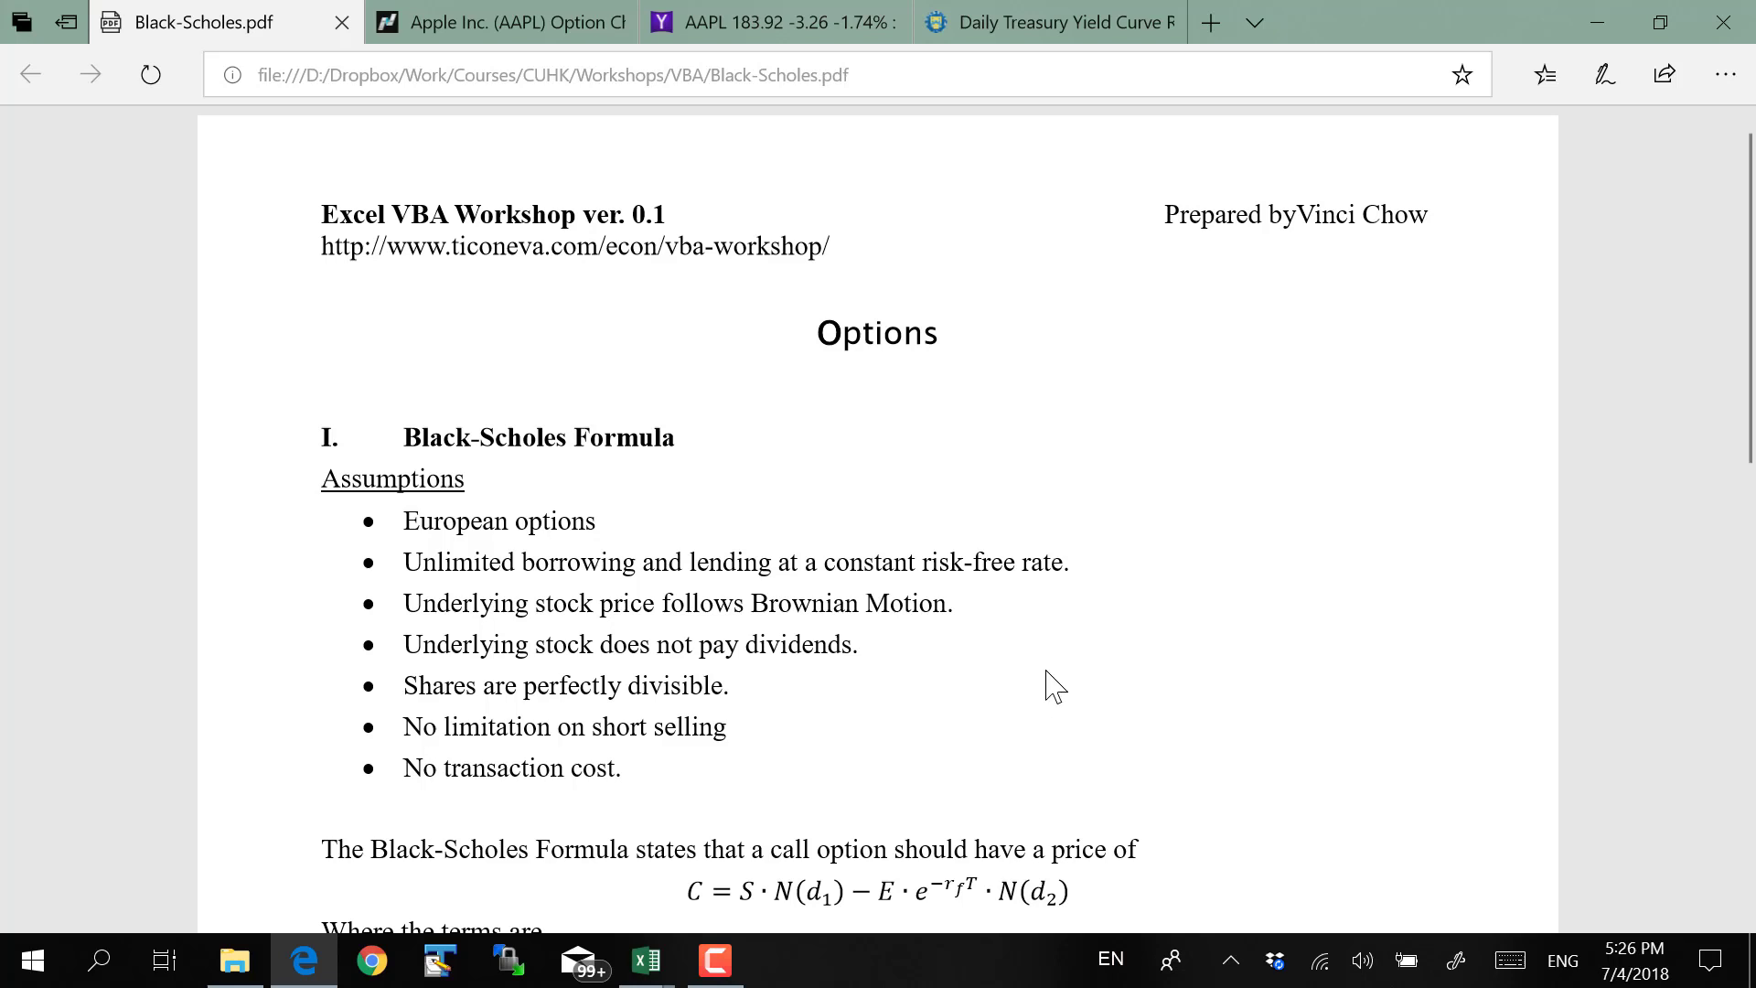
# Scroll down the Black-Scholes PDF before returning to the blank Excel workbook Book1
pyautogui.scroll(-2, 1055, 683)
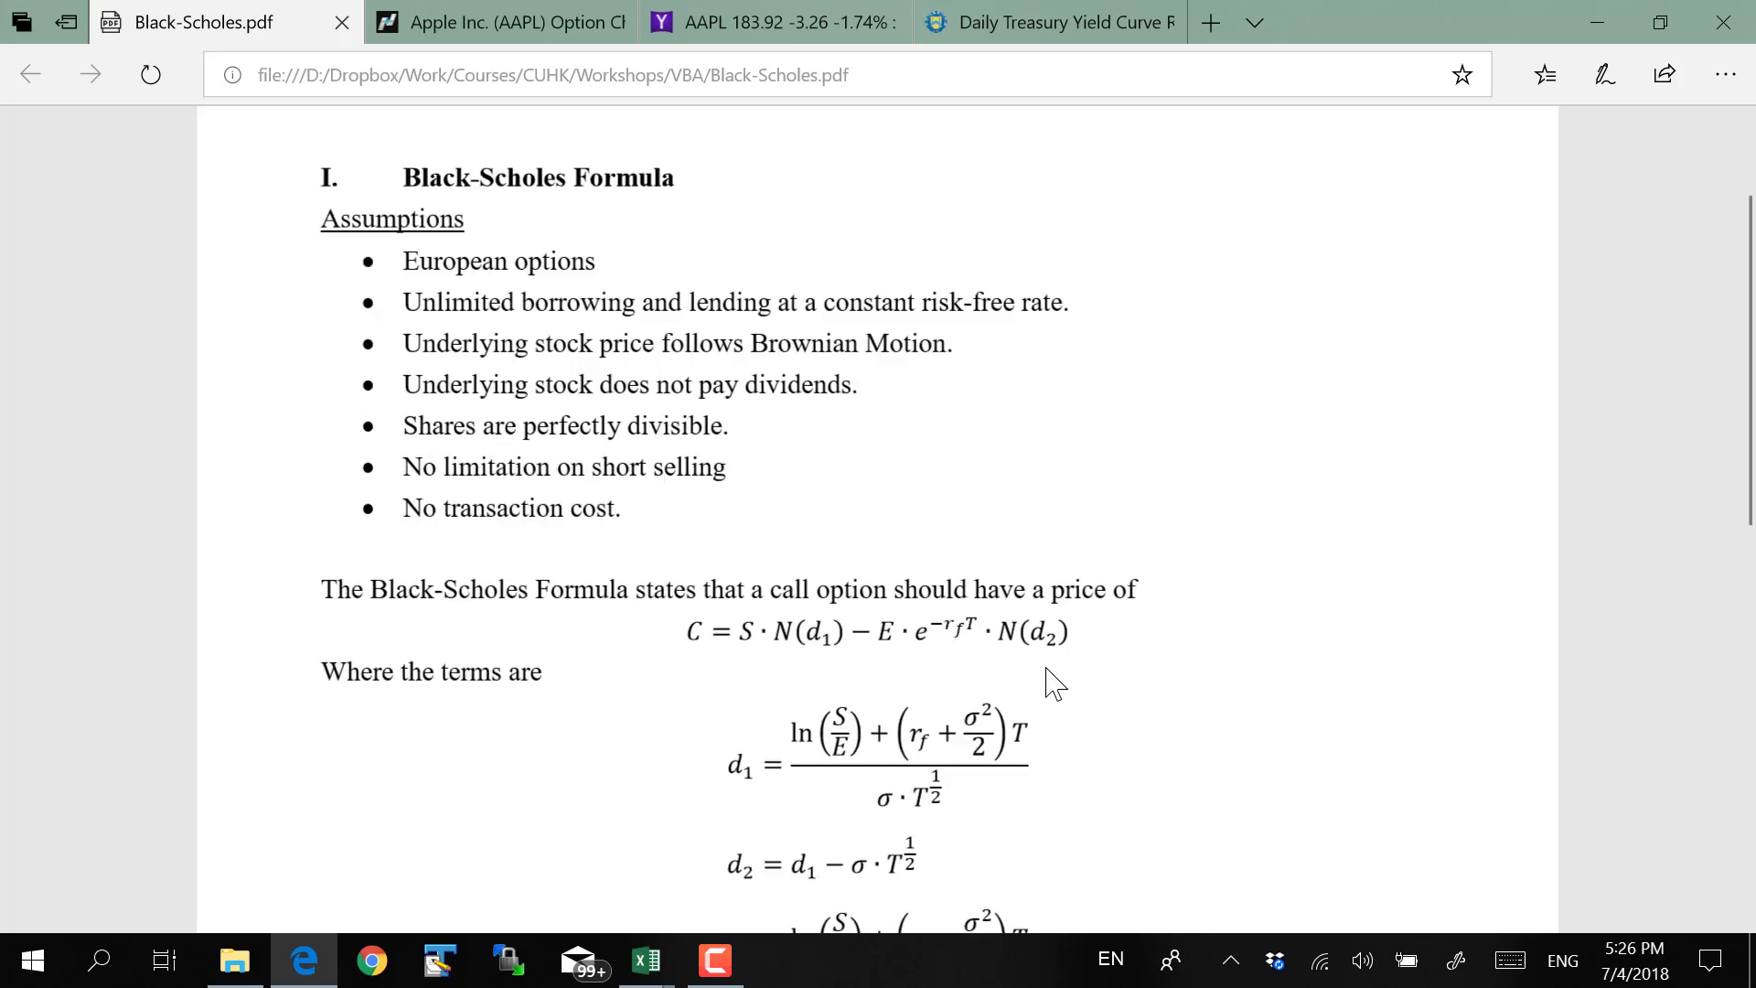
pyautogui.scroll(-3, 1051, 686)
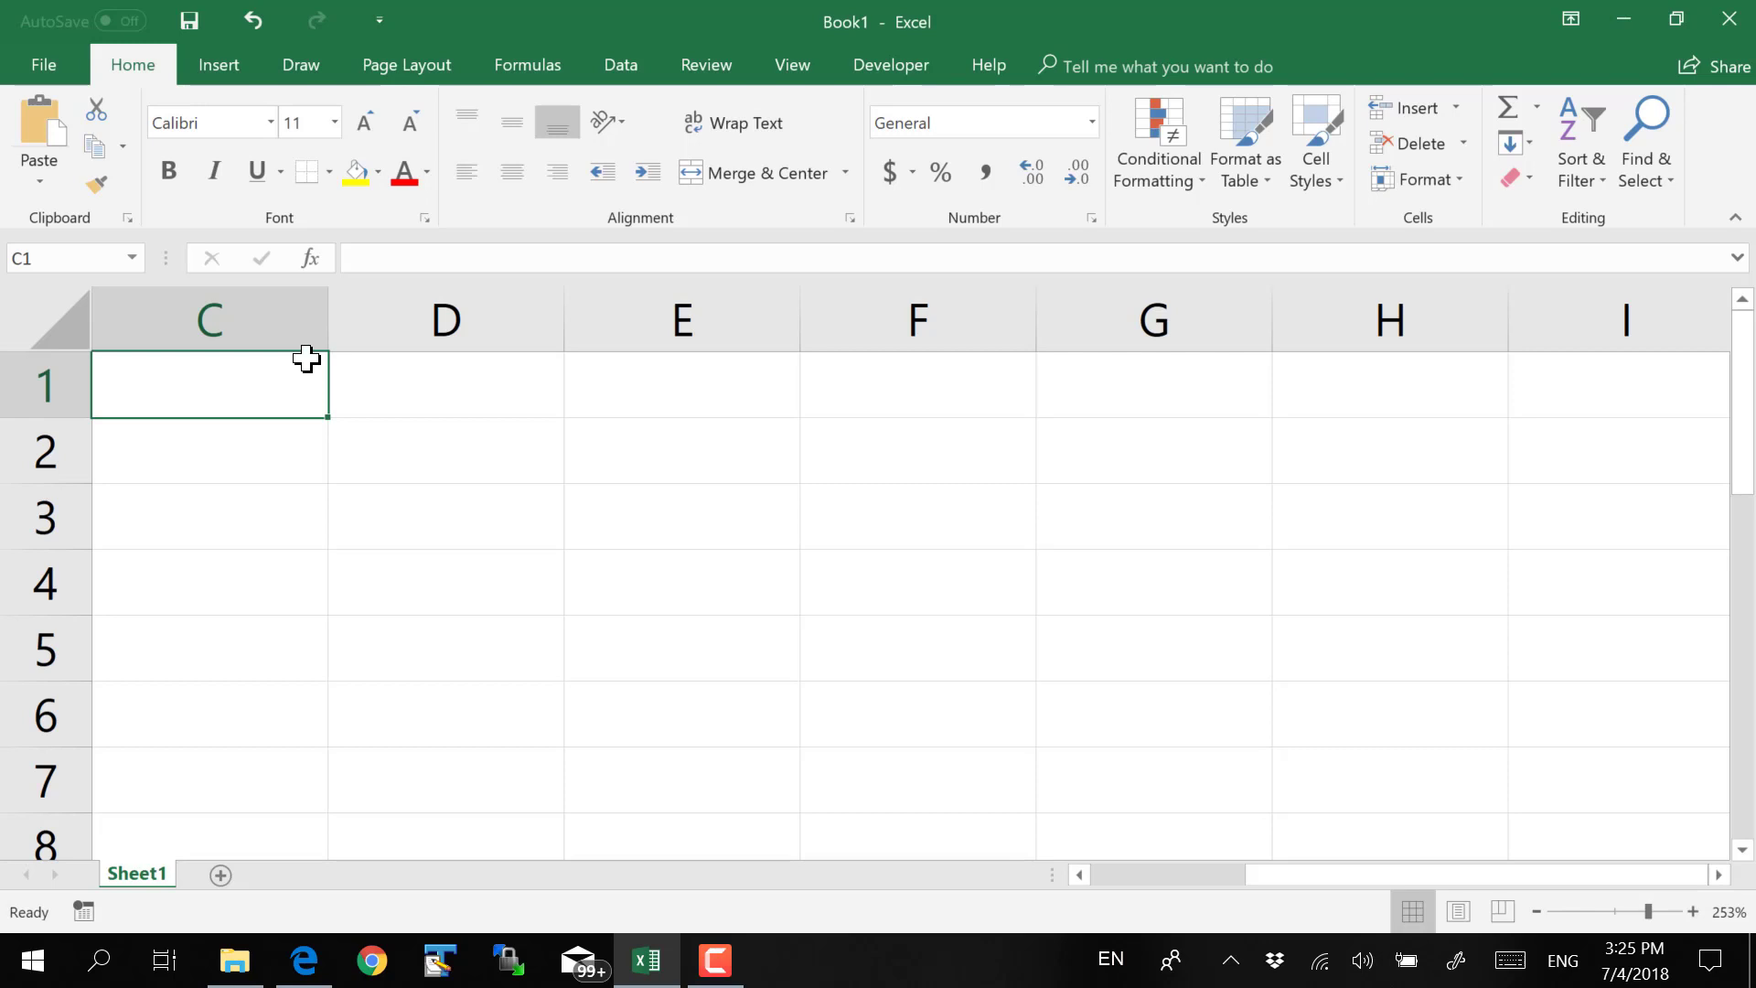
# Open the Visual Basic editor from the Developer tab in Excel
pyautogui.click(640, 64)
pyautogui.click(709, 65)
pyautogui.click(891, 65)
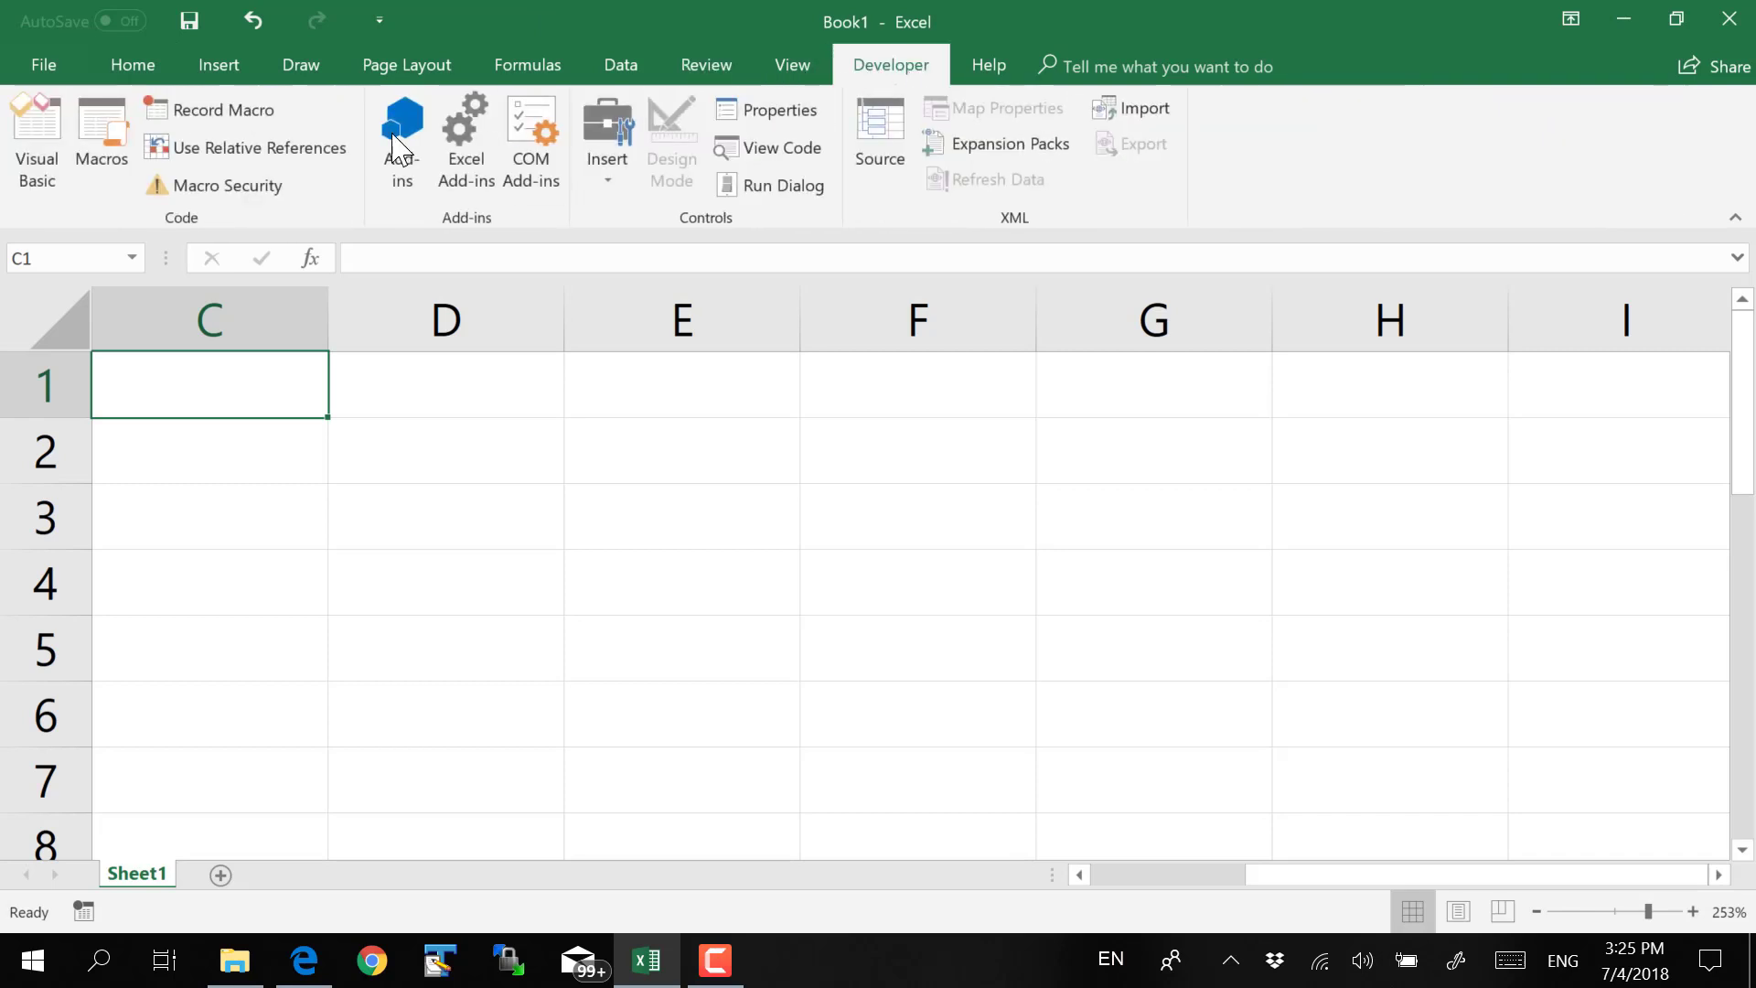
pyautogui.click(36, 139)
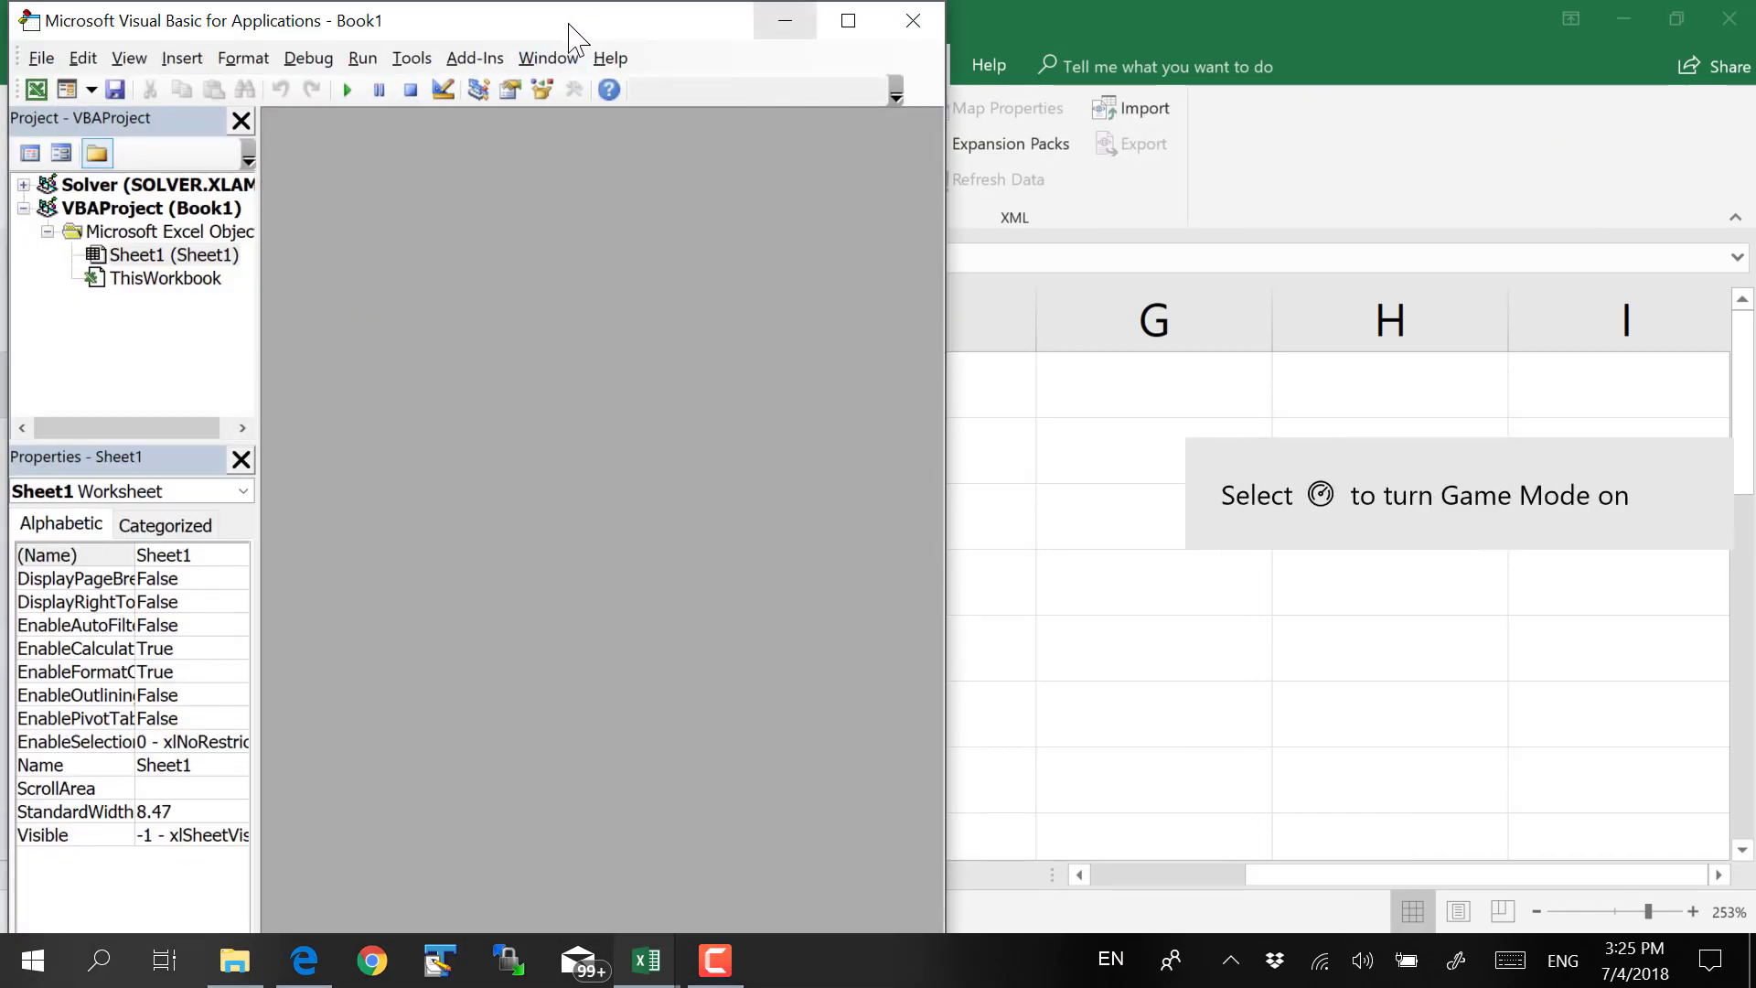
# Snap the VBA editor to the left half with the formula PDF on the right, then resize both
pyautogui.press('super+Left')
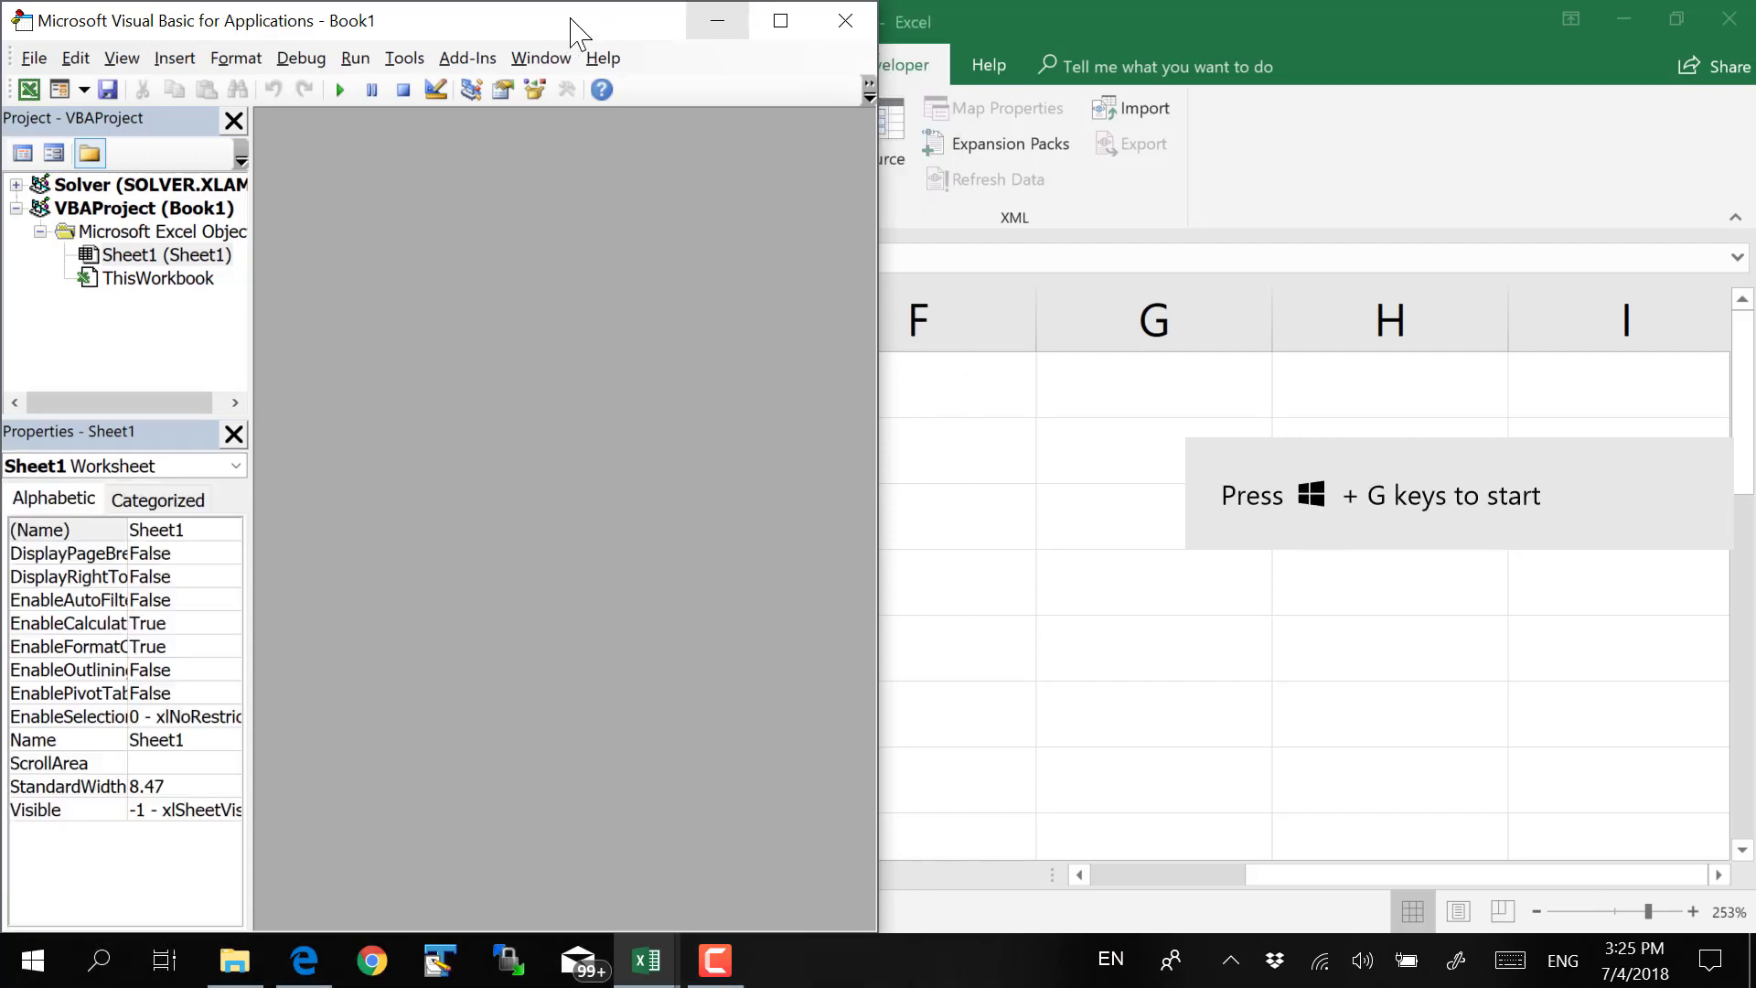
pyautogui.click(1467, 355)
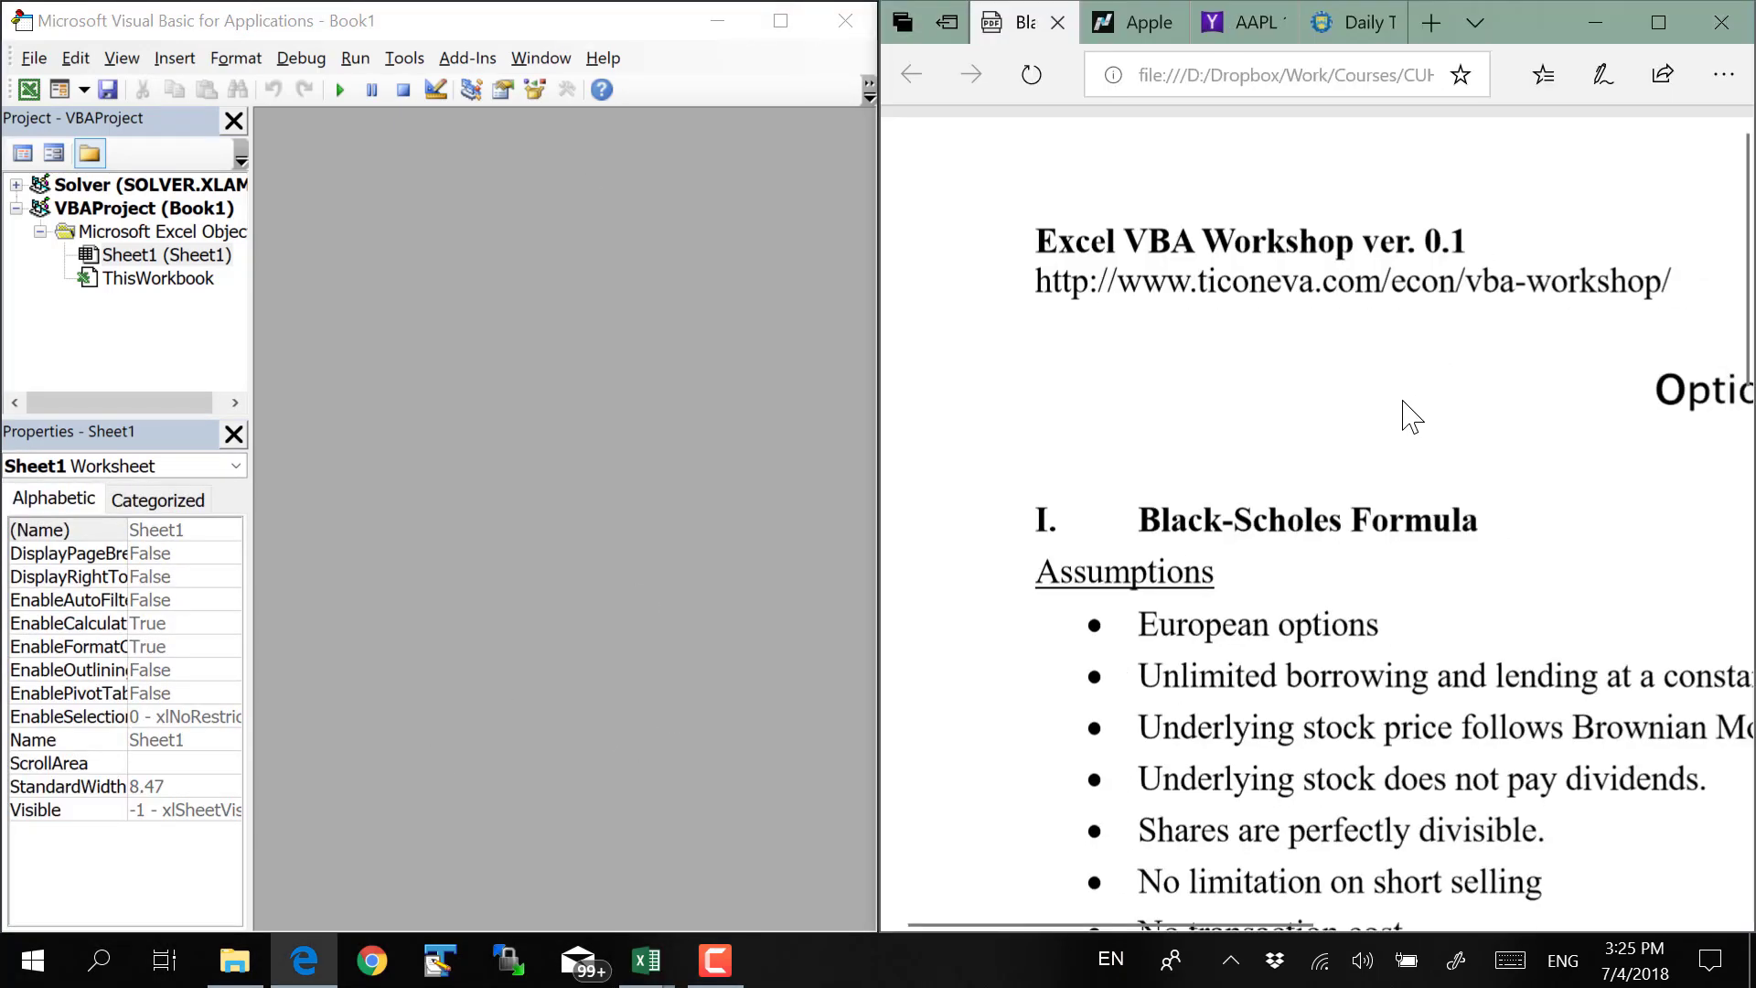
pyautogui.scroll(-5, 1266, 521)
pyautogui.scroll(1, 1269, 530)
pyautogui.scroll(1, 1276, 544)
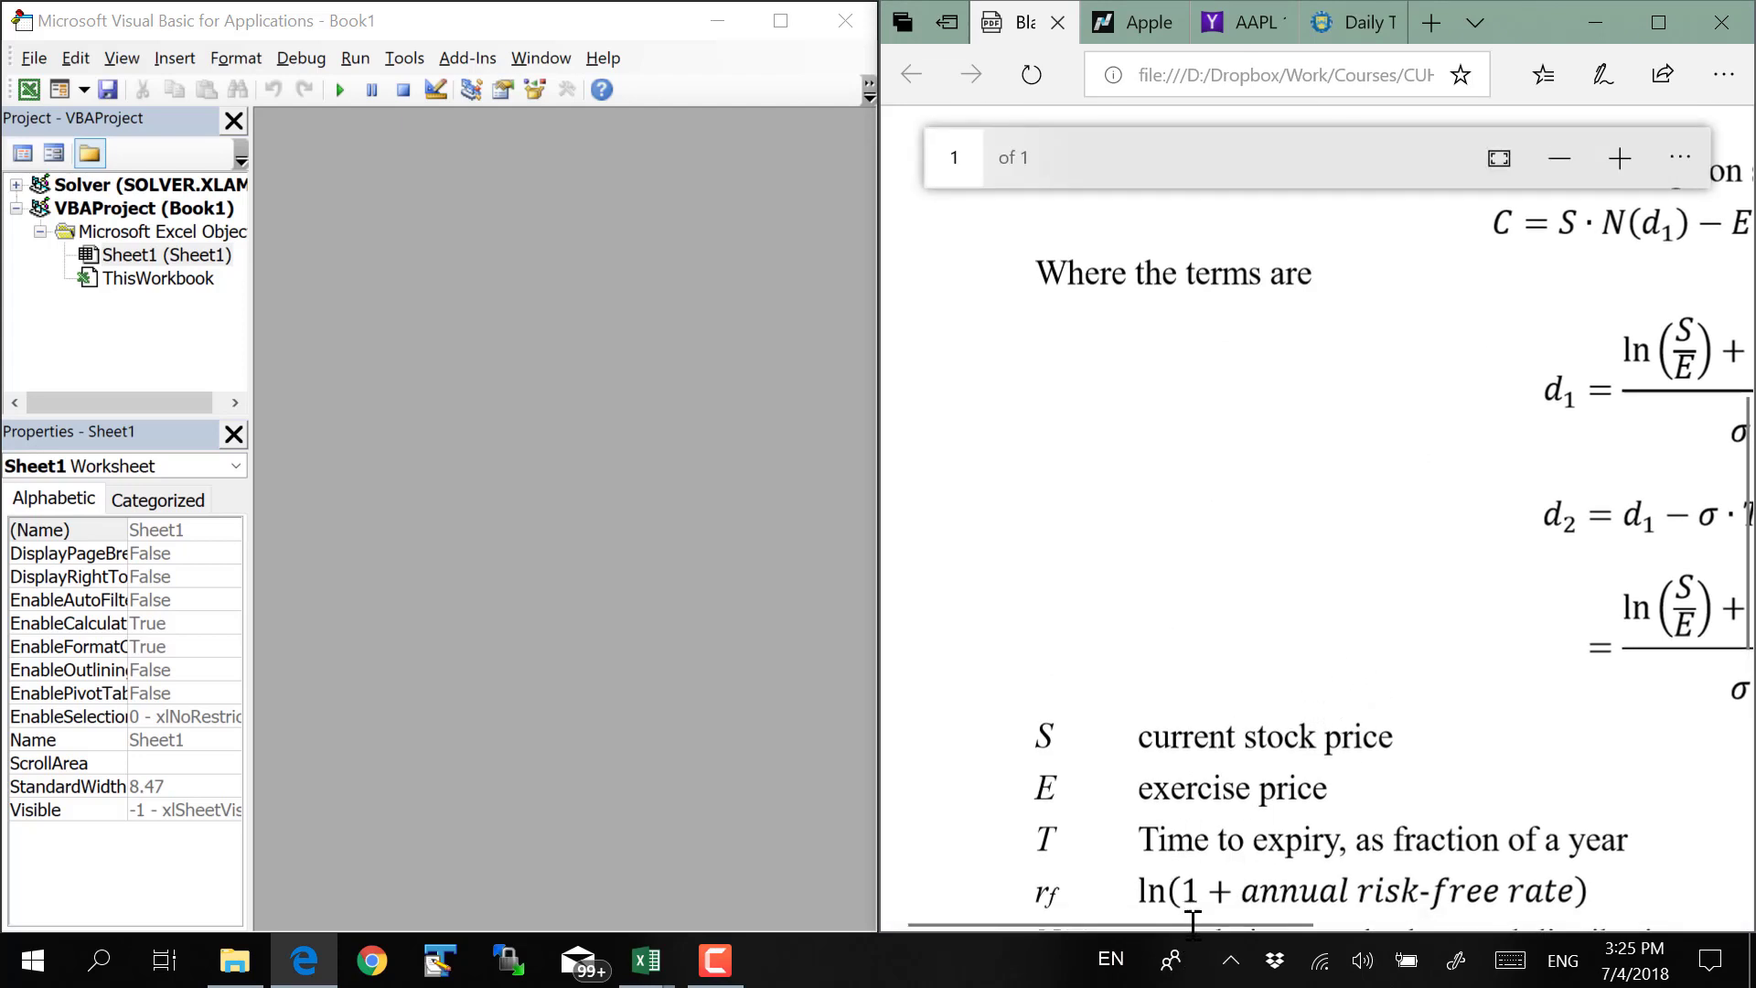
pyautogui.moveTo(1175, 916); pyautogui.dragTo(1373, 915)
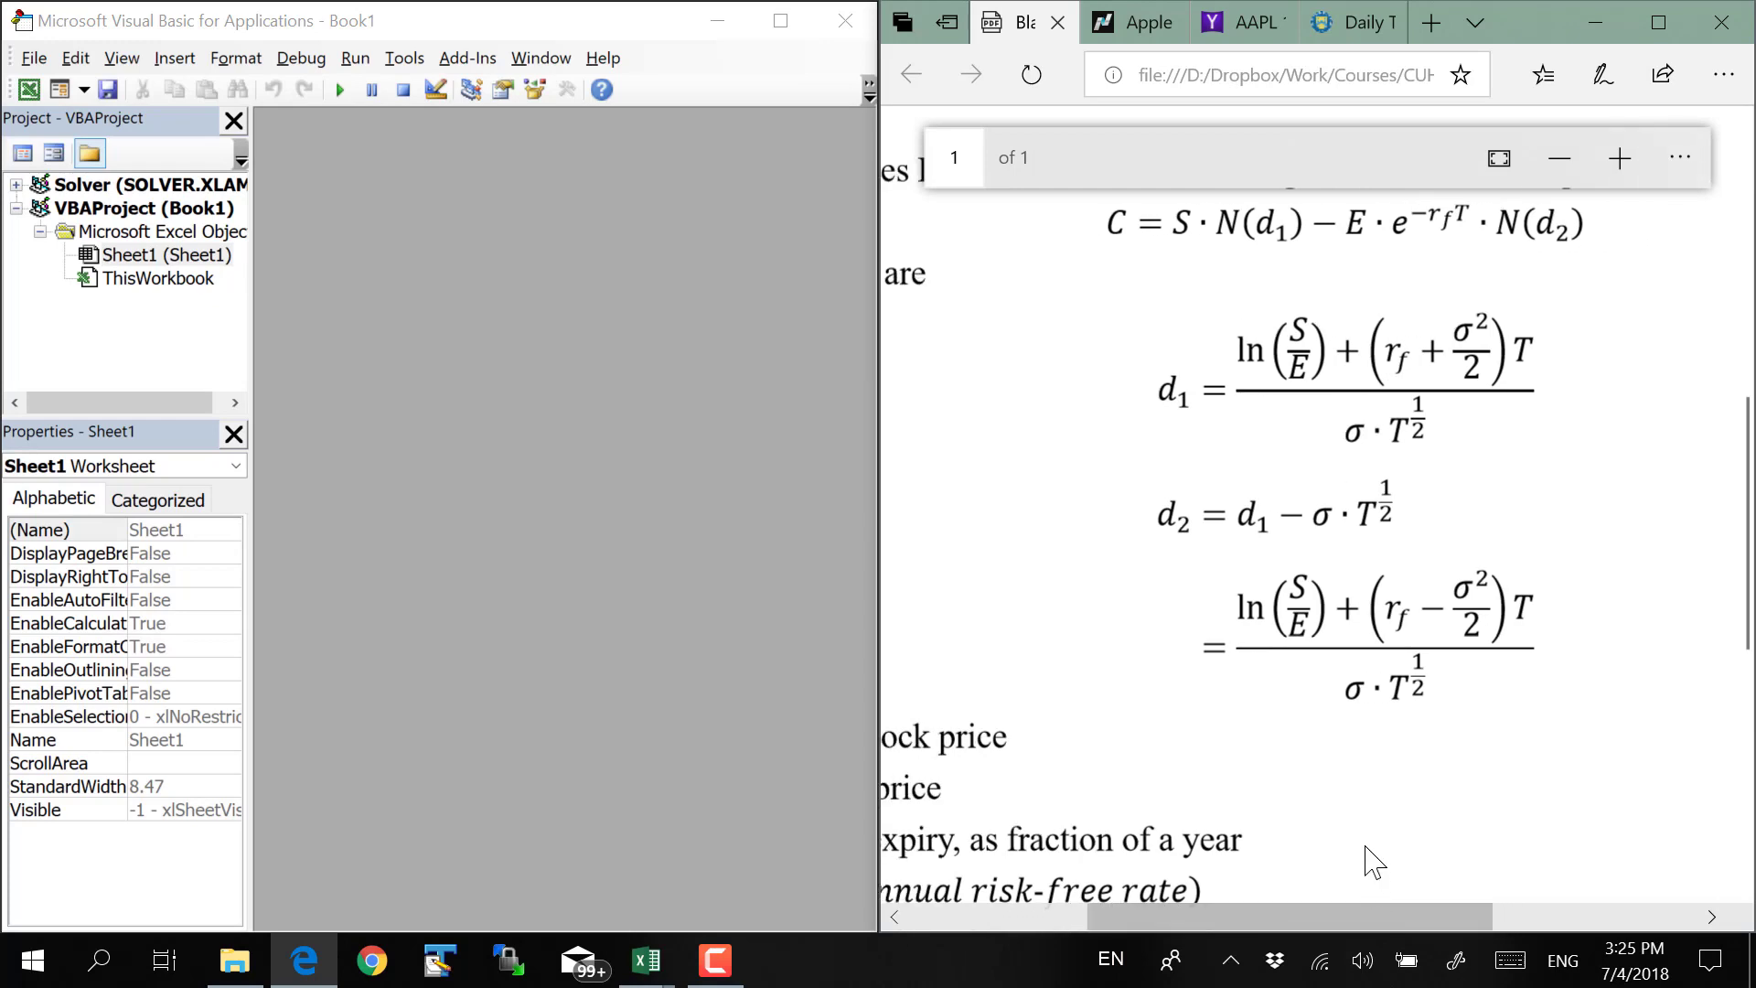
pyautogui.scroll(2, 1372, 854)
pyautogui.scroll(-2, 1246, 815)
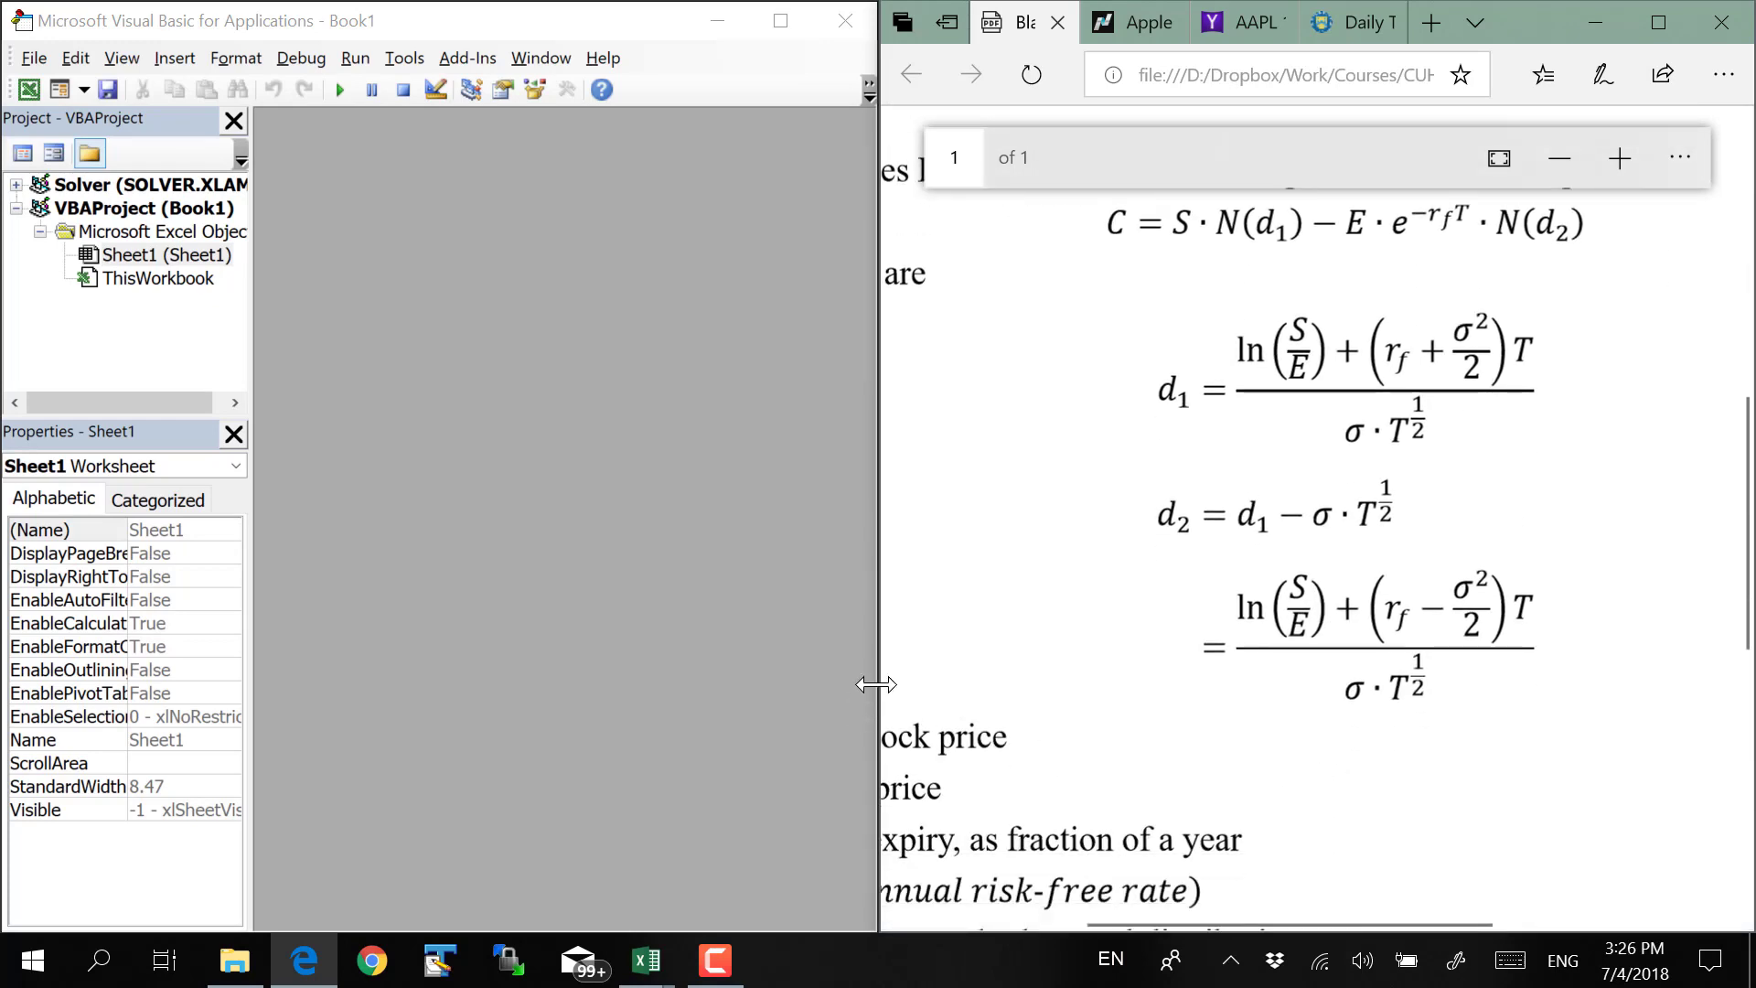
pyautogui.moveTo(880, 681); pyautogui.dragTo(1016, 681)
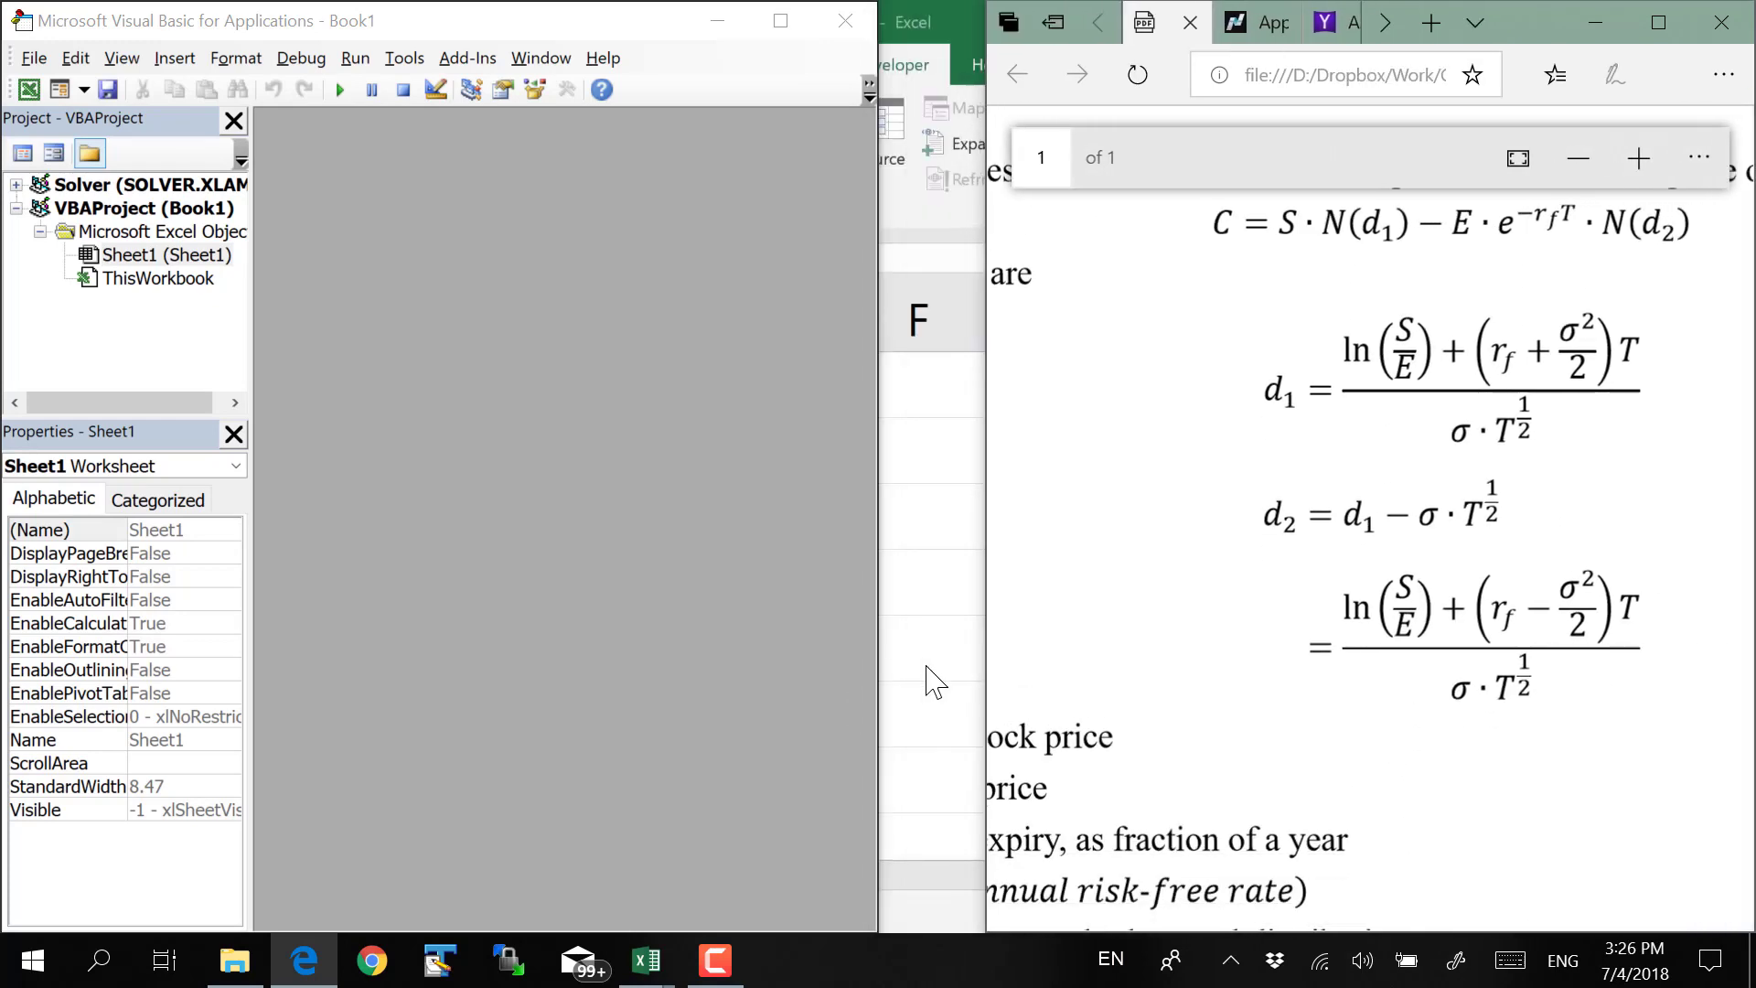
pyautogui.moveTo(878, 624)
pyautogui.mouseDown()
pyautogui.moveTo(1184, 624)
pyautogui.moveTo(1144, 624)
pyautogui.mouseUp()
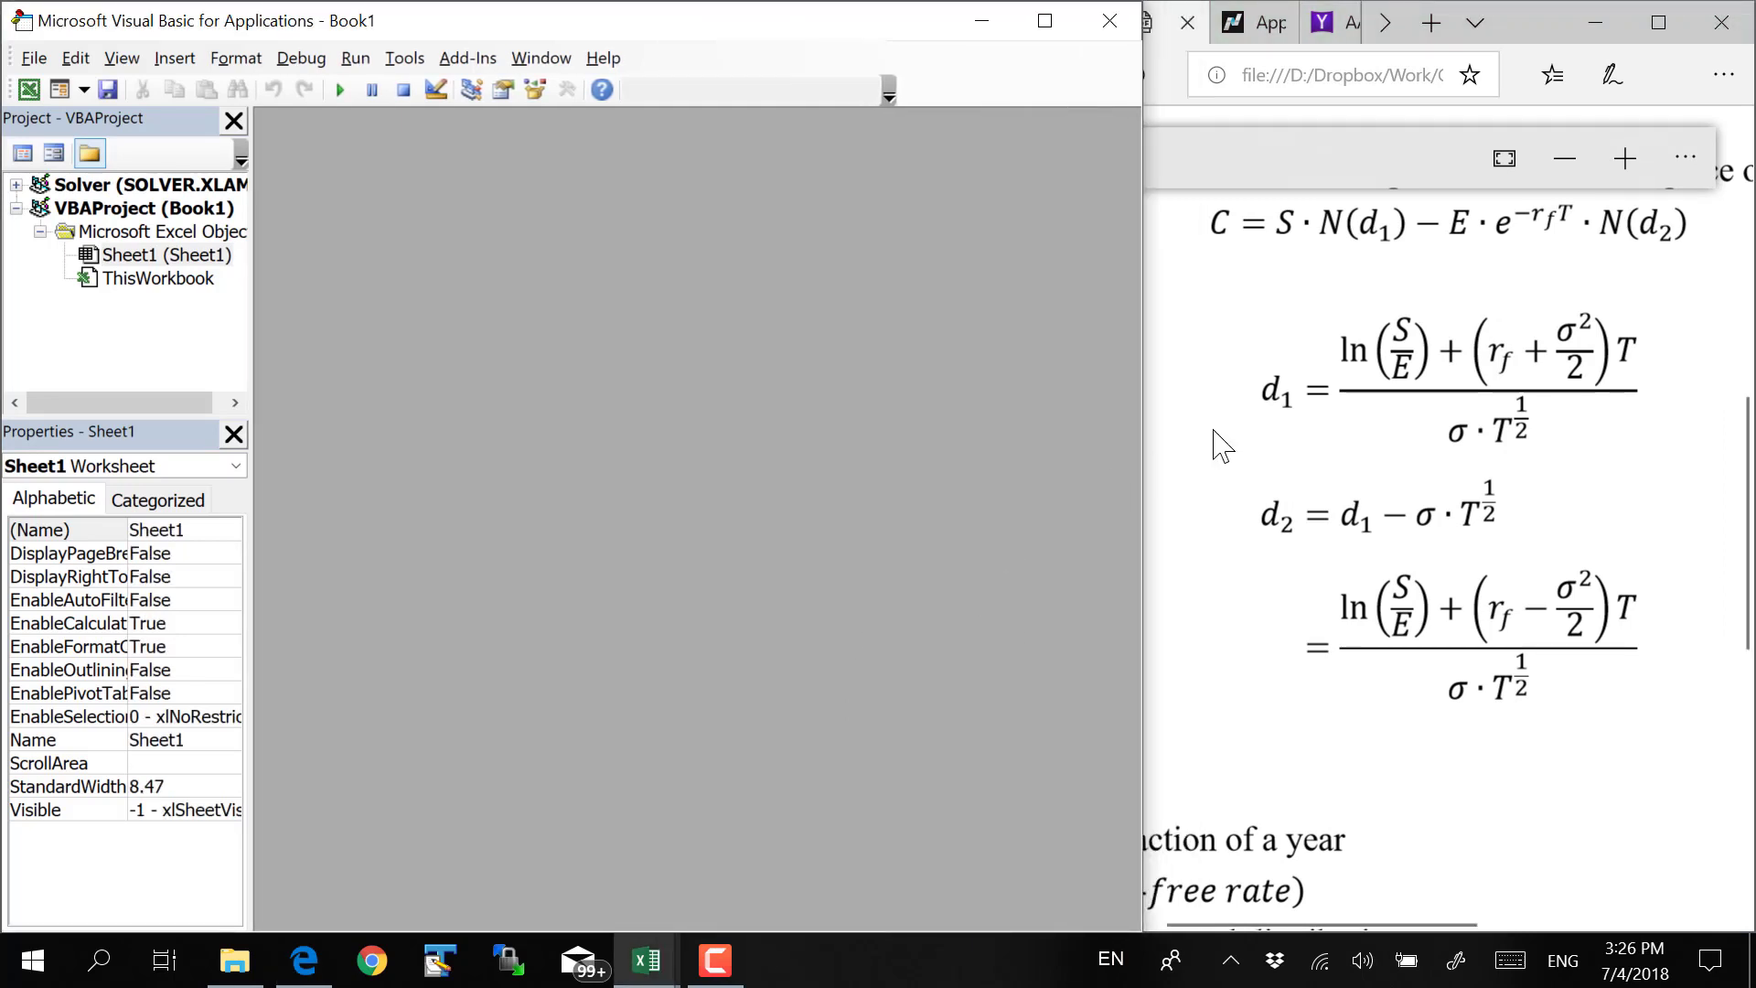
pyautogui.click(1155, 457)
pyautogui.click(773, 448)
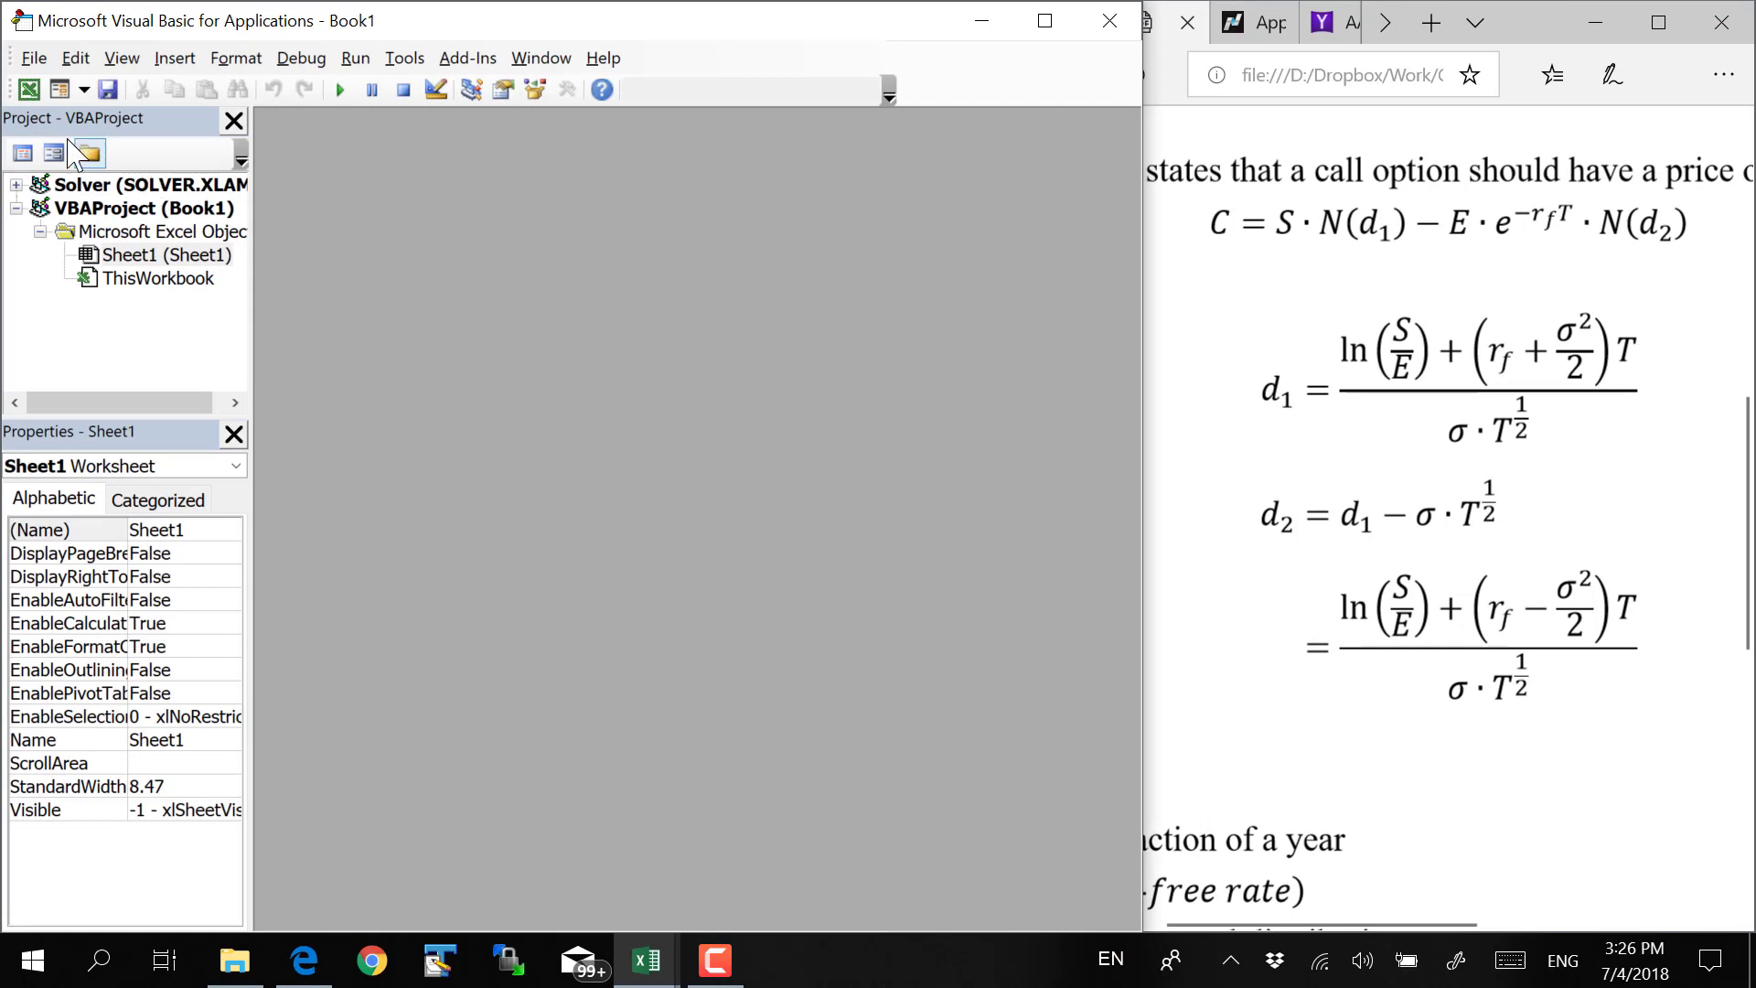
# Insert Module1 into Book1, add Option Explicit, and begin typing Function BlackScholes(
pyautogui.rightClick(144, 311)
pyautogui.moveTo(124, 447)
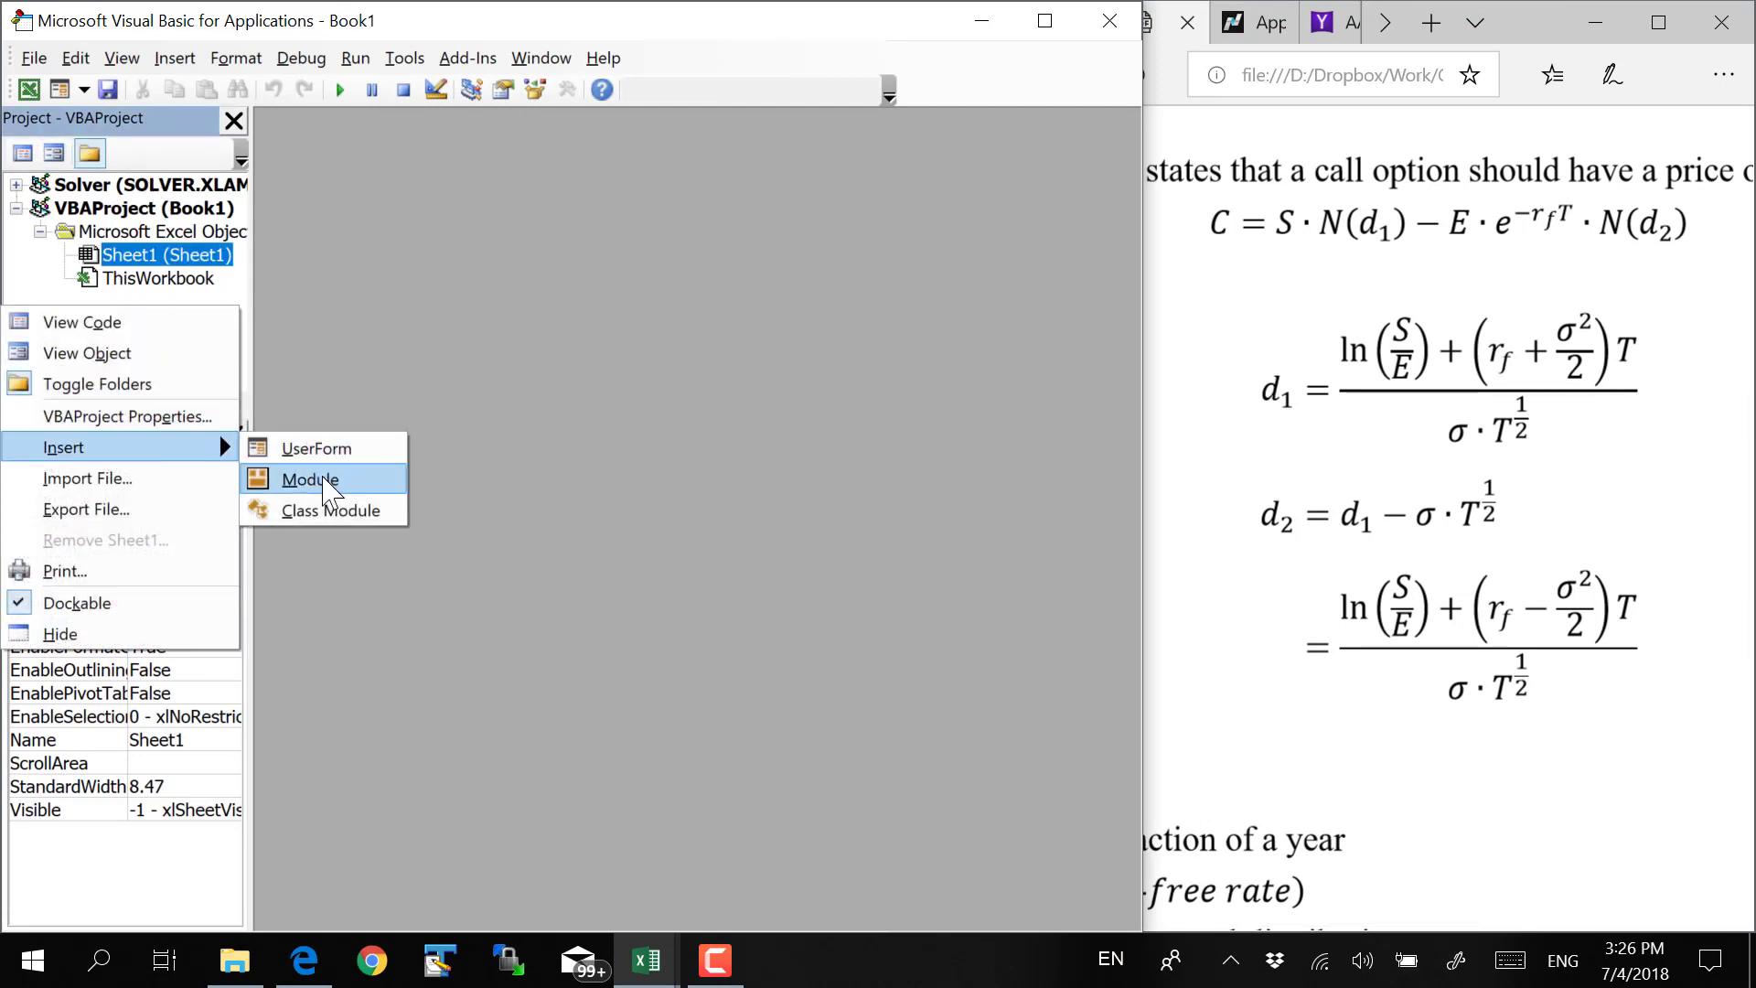
pyautogui.click(294, 475)
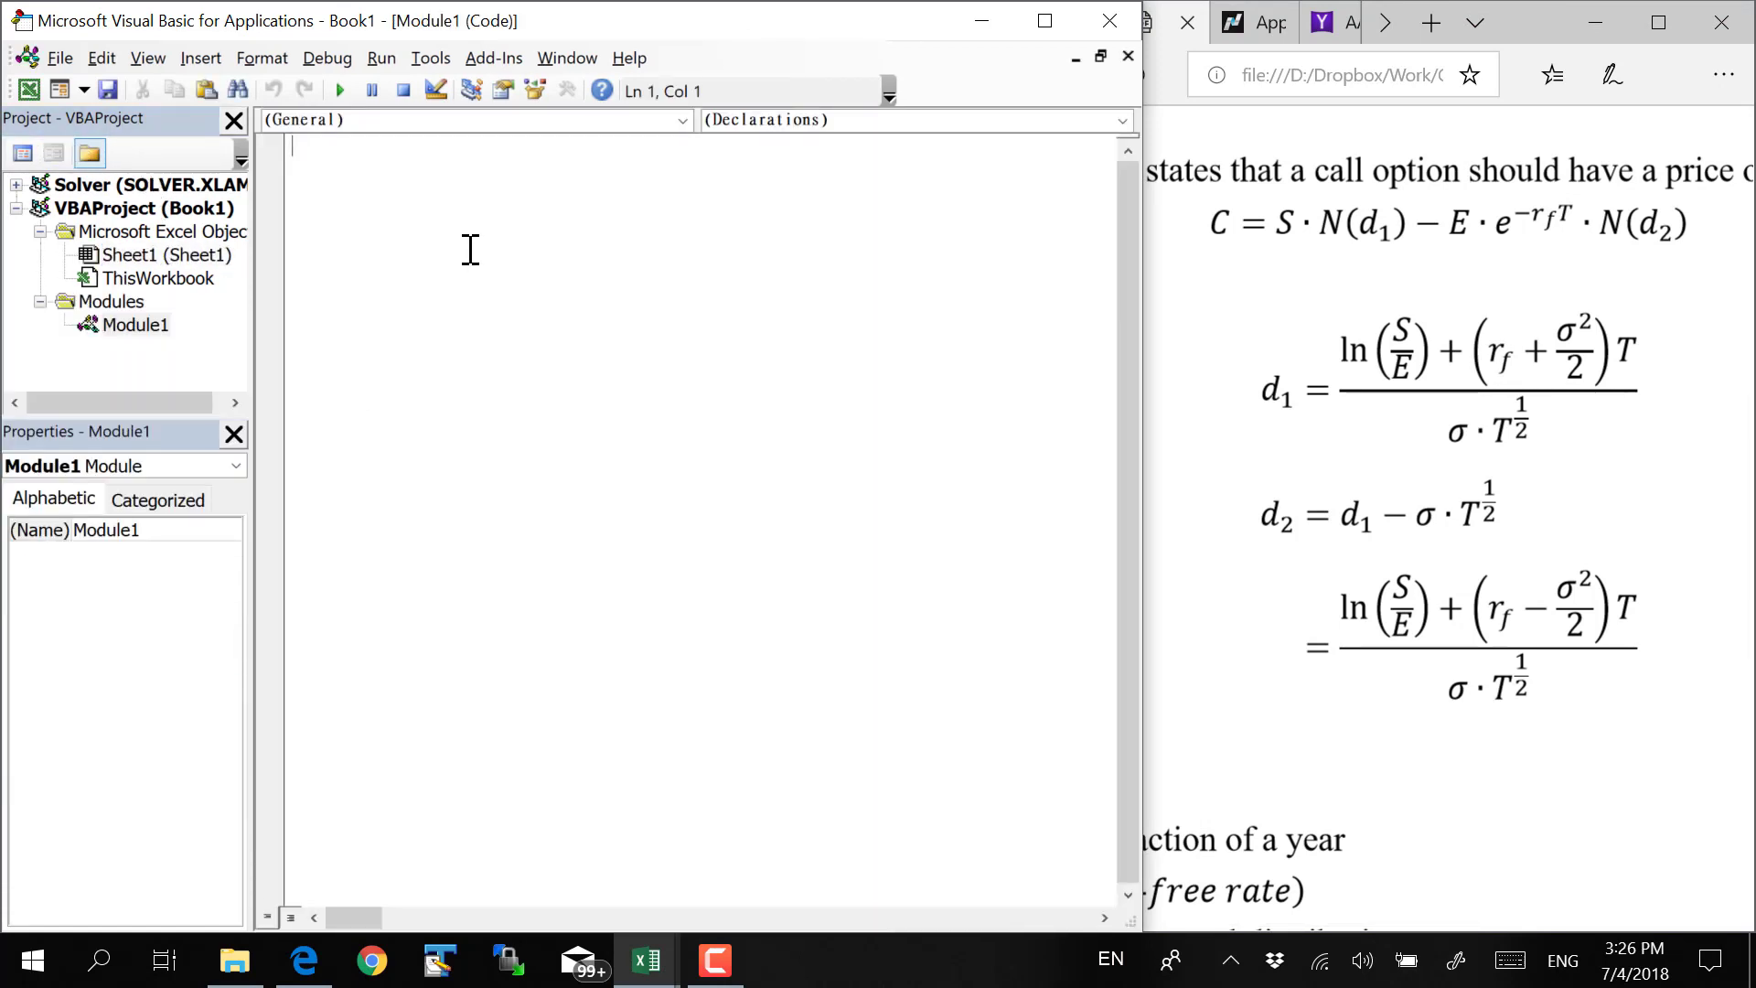
pyautogui.write('Option Exp')
pyautogui.write('i')
pyautogui.write('icit')
pyautogui.press('Return')
pyautogui.press('Return')
pyautogui.write('Fu')
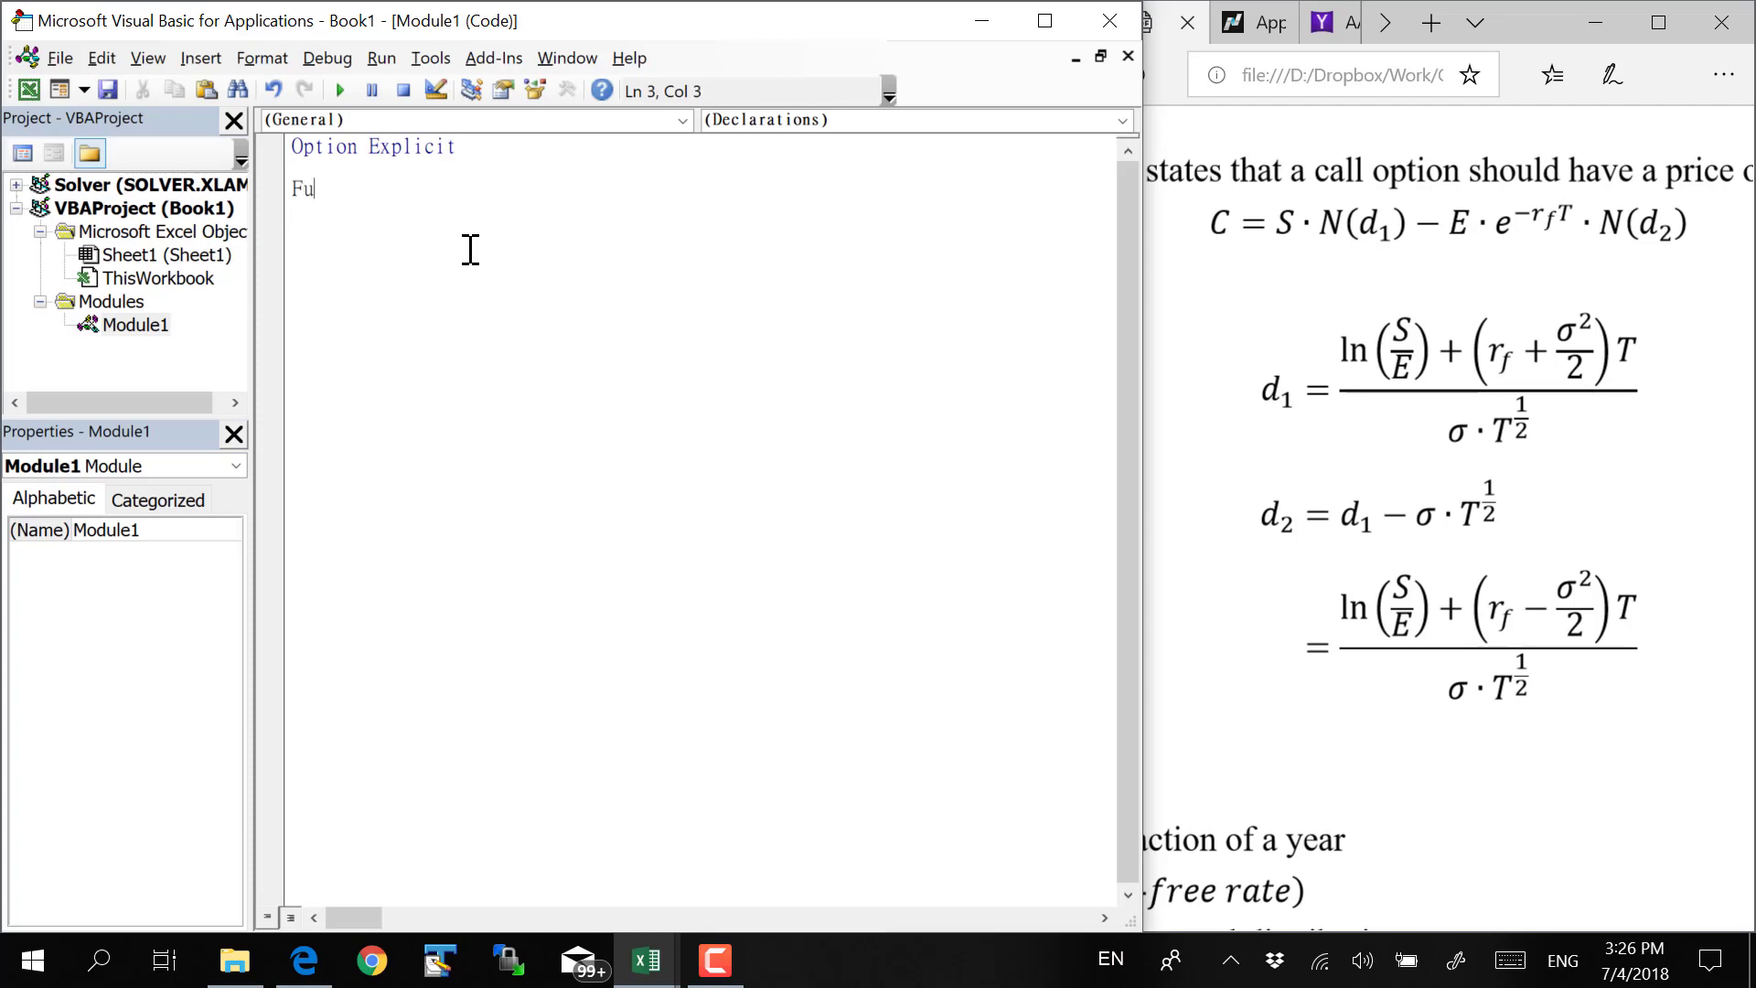
pyautogui.write('nction ')
pyautogui.write('BlackScholes(')
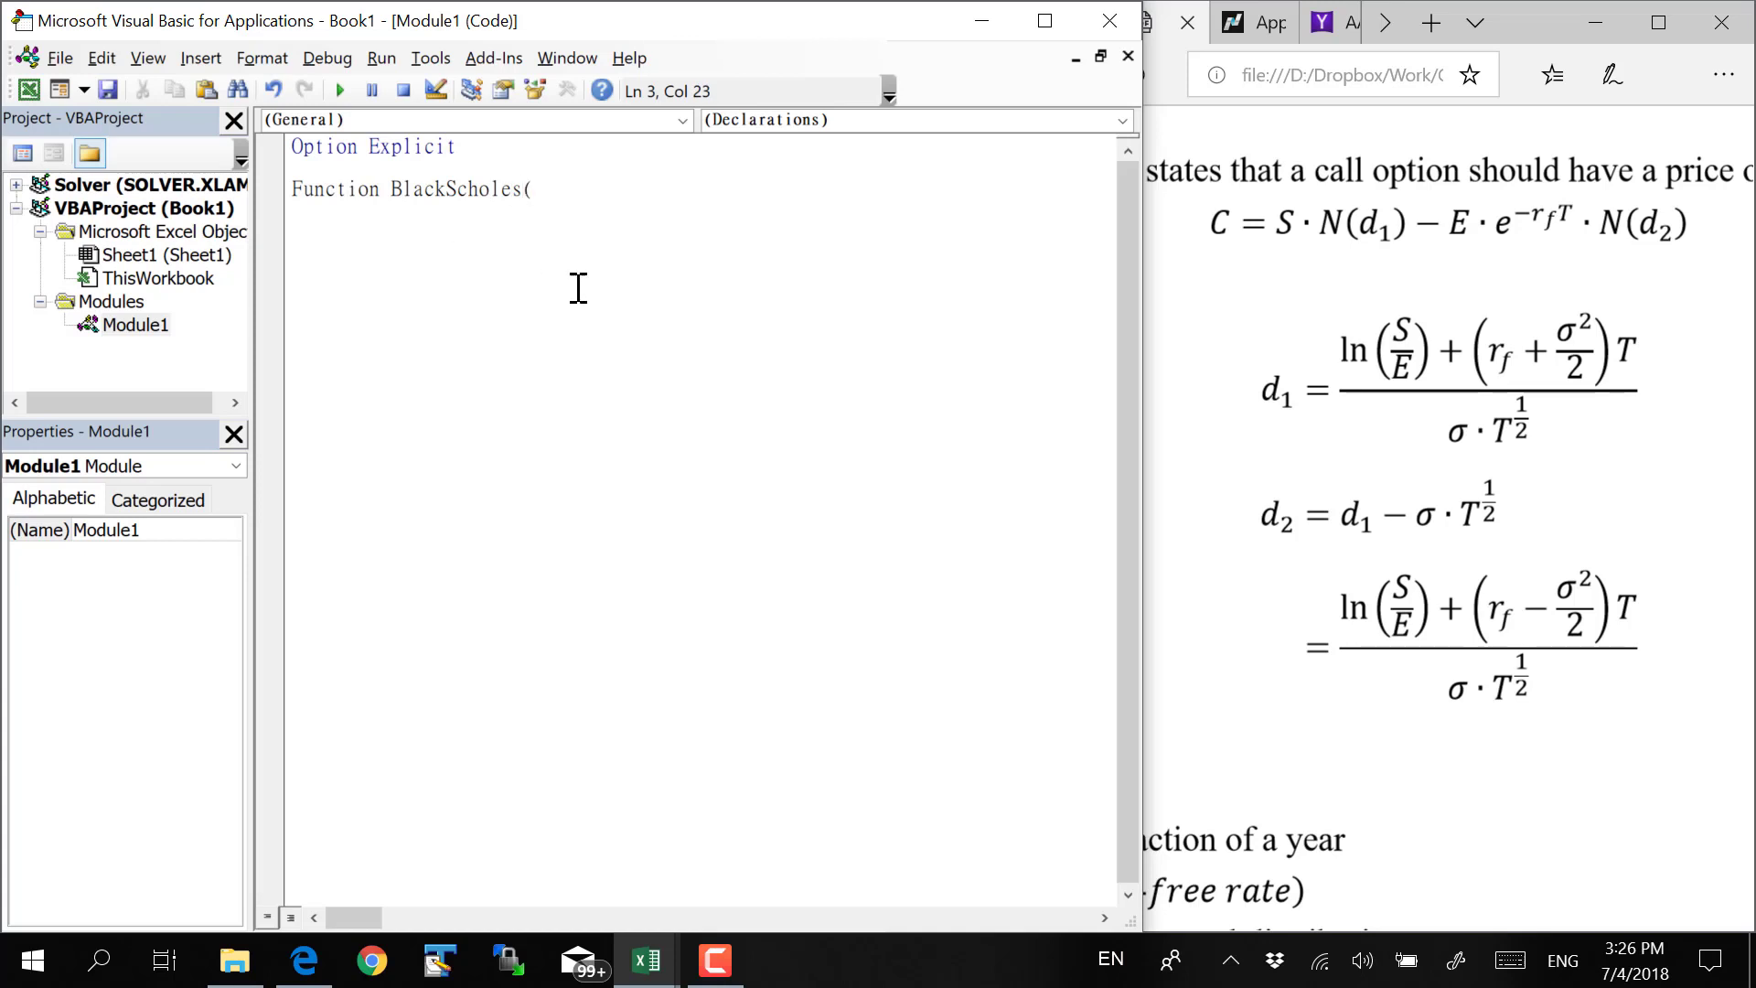
# Adjust the code editor's width beside the formula PDF and dismiss the compile error
pyautogui.scroll(-5, 1235, 482)
pyautogui.click(1304, 905)
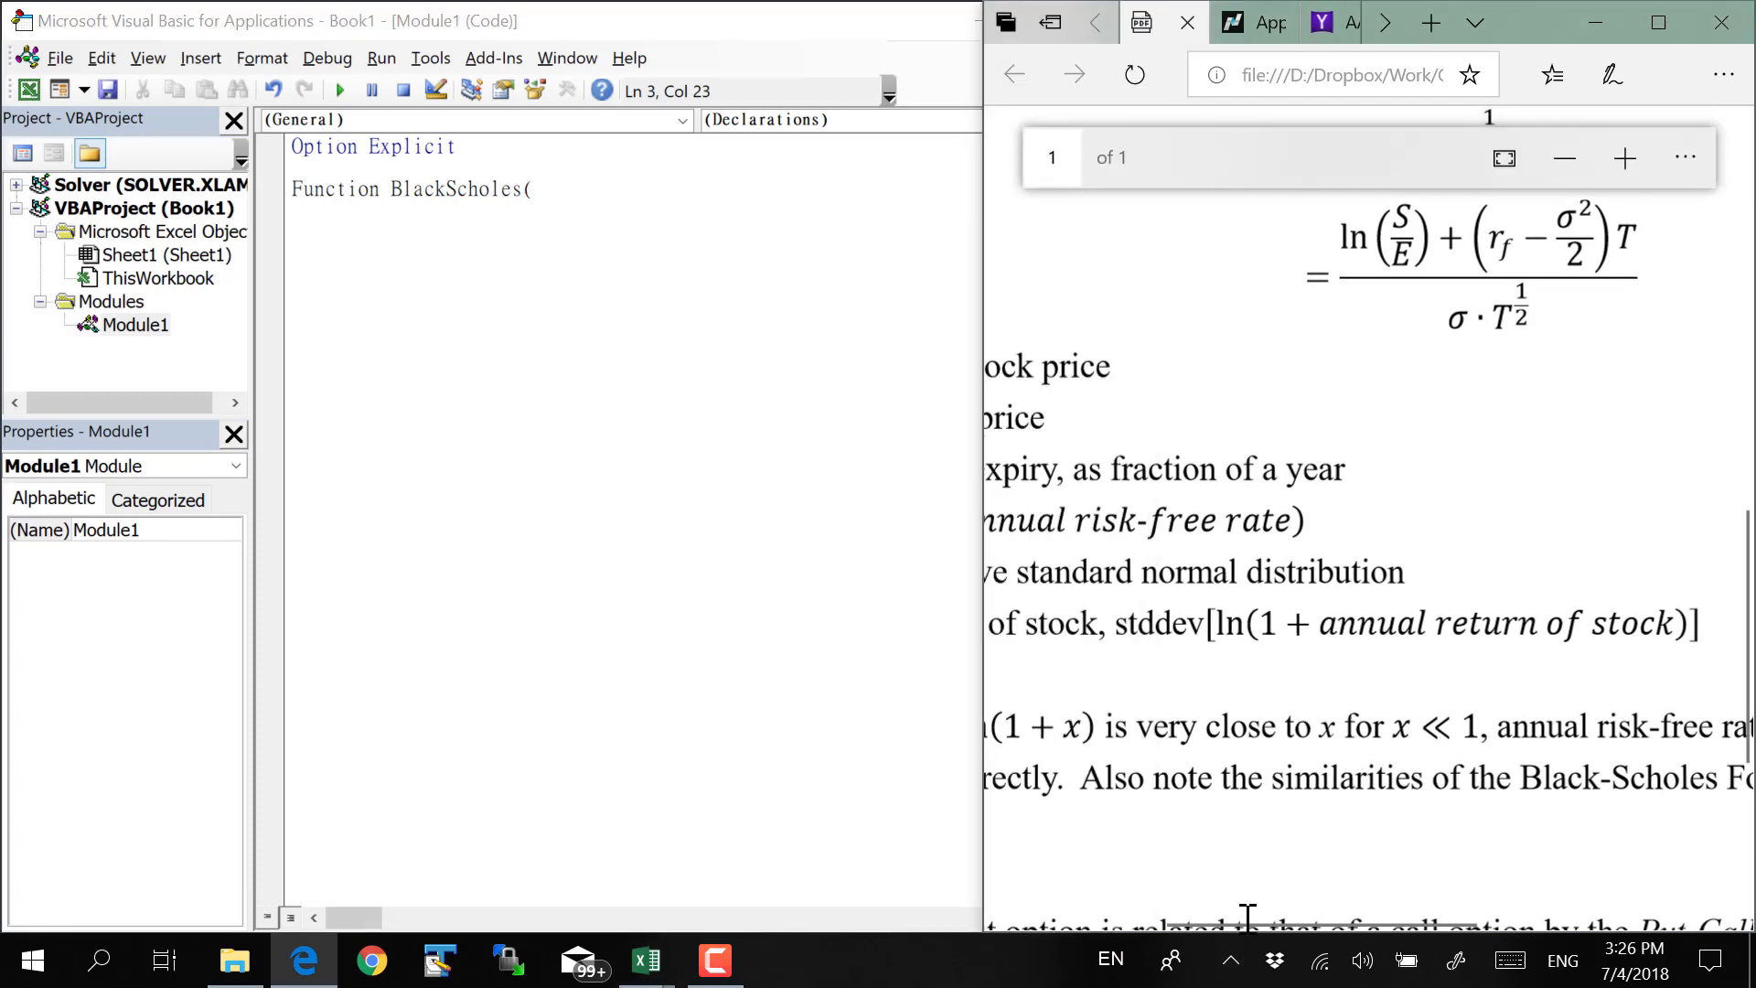
pyautogui.moveTo(1188, 915); pyautogui.dragTo(1098, 924)
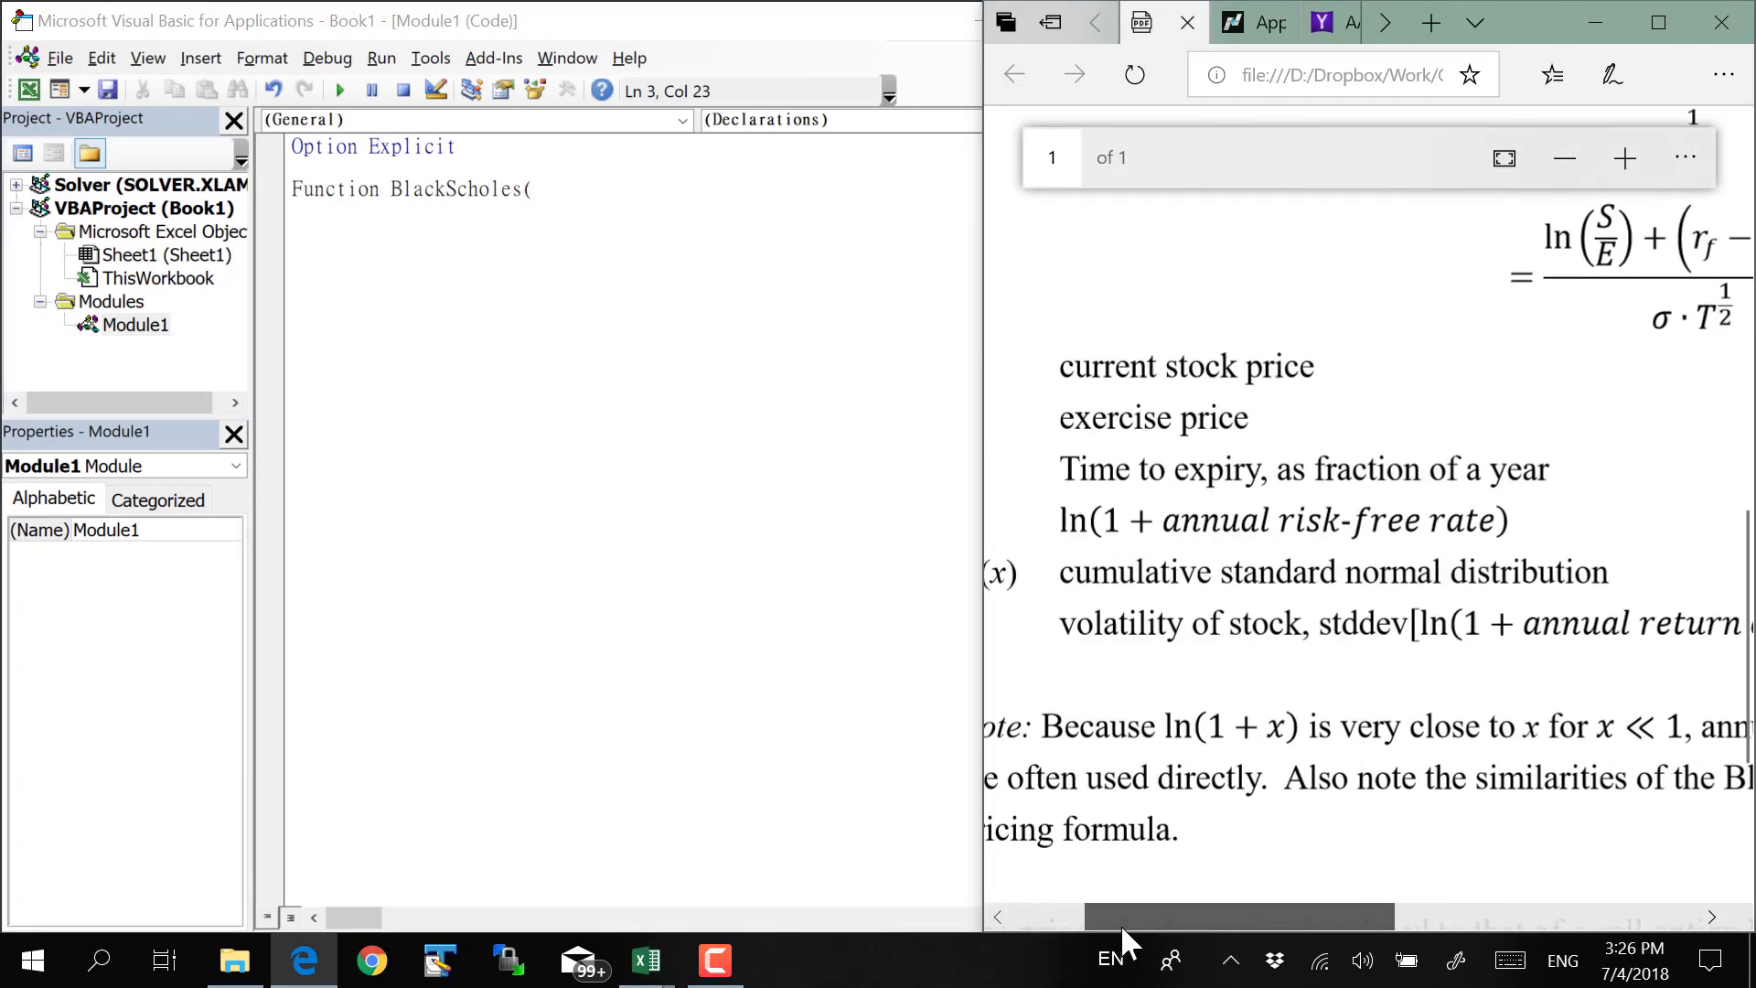
pyautogui.scroll(-2, 1107, 590)
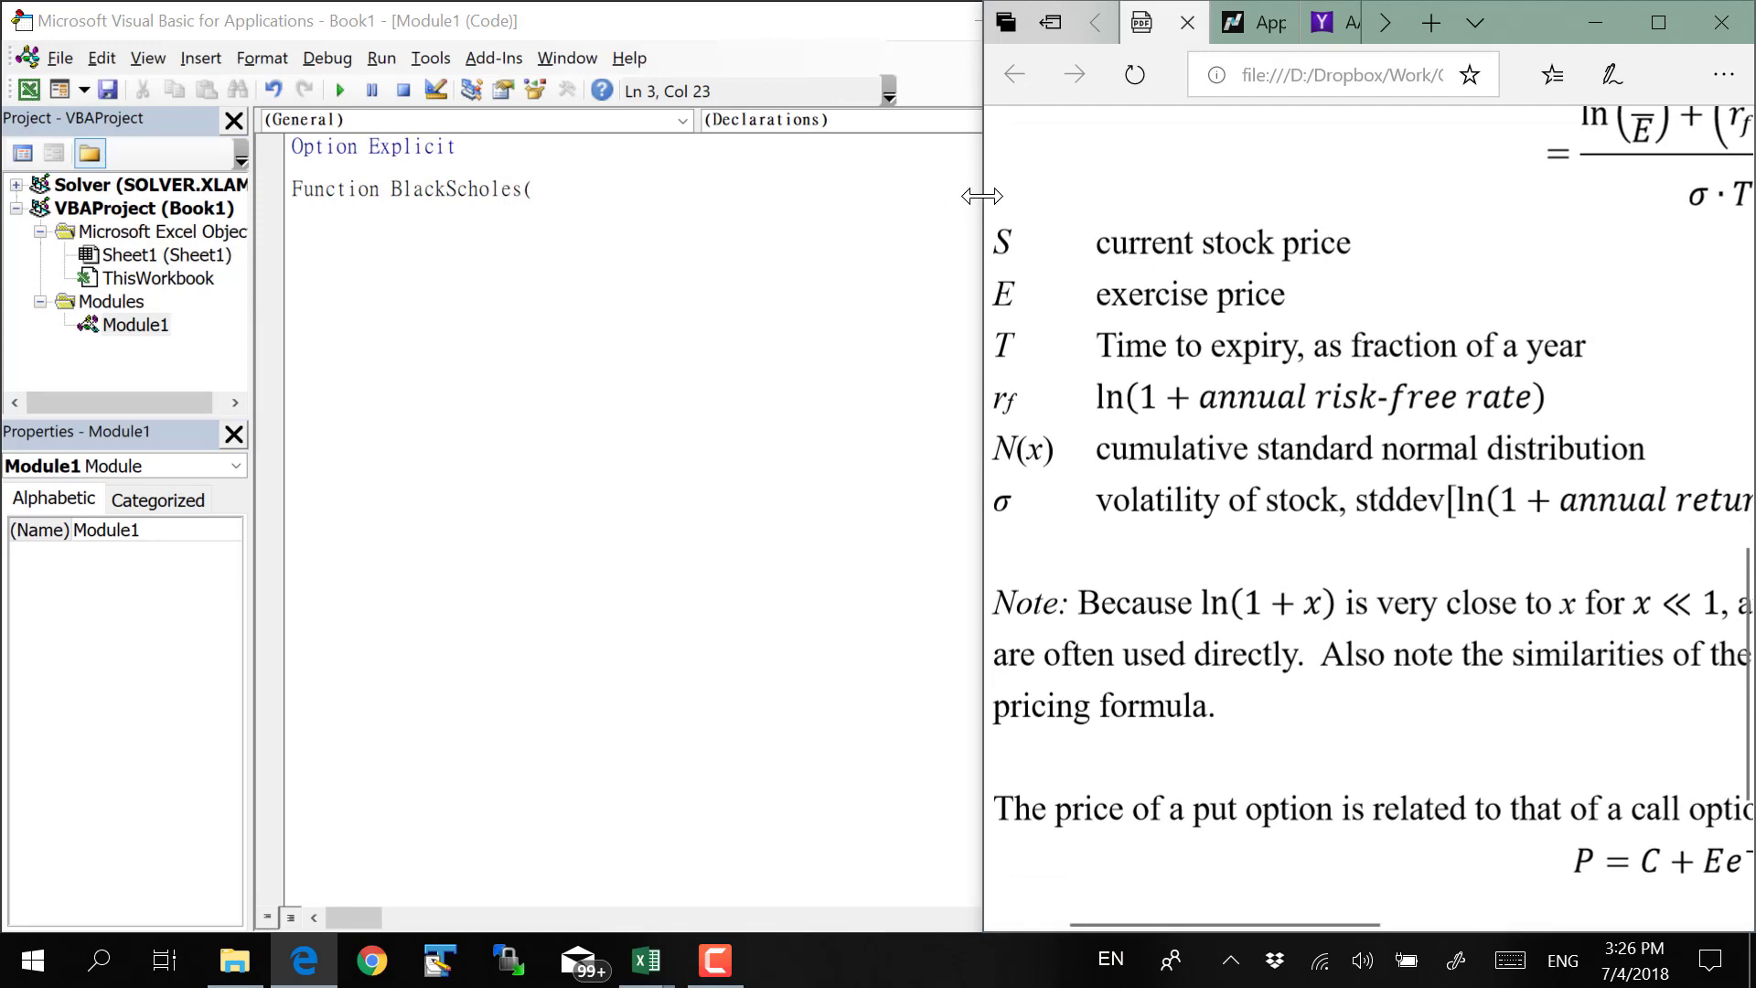
pyautogui.moveTo(983, 194)
pyautogui.mouseDown()
pyautogui.moveTo(1176, 205)
pyautogui.moveTo(1094, 209)
pyautogui.mouseUp()
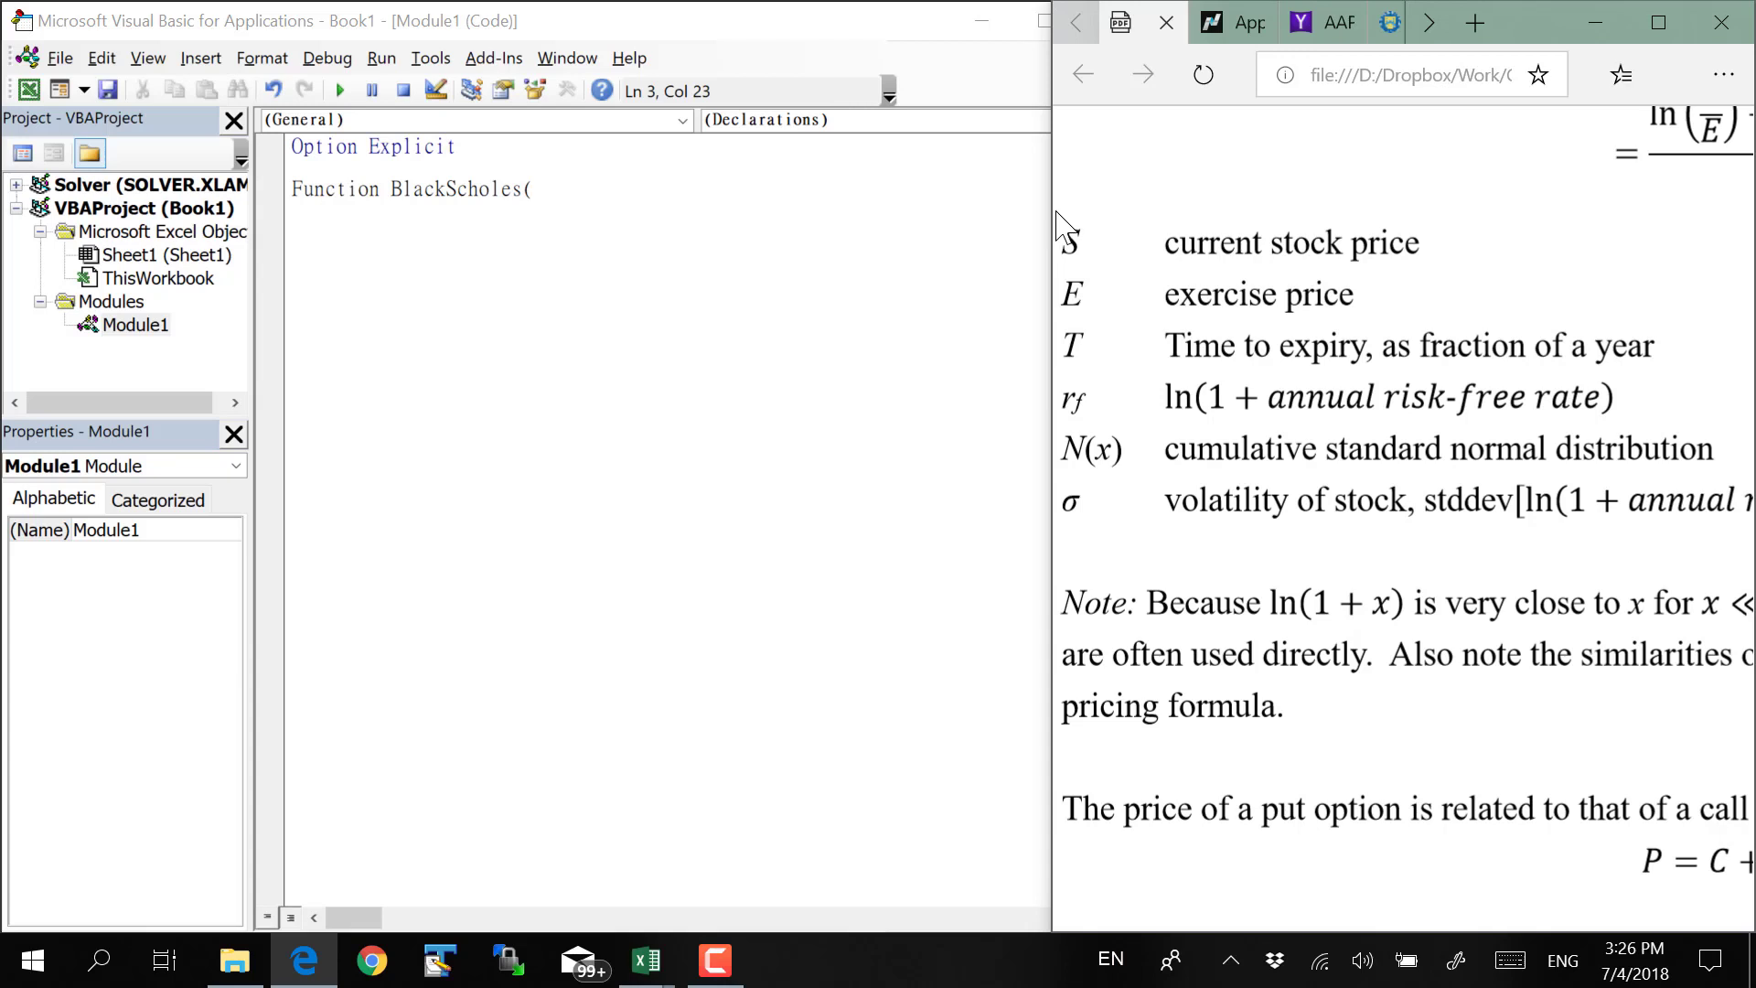
pyautogui.moveTo(1050, 211); pyautogui.dragTo(1142, 215)
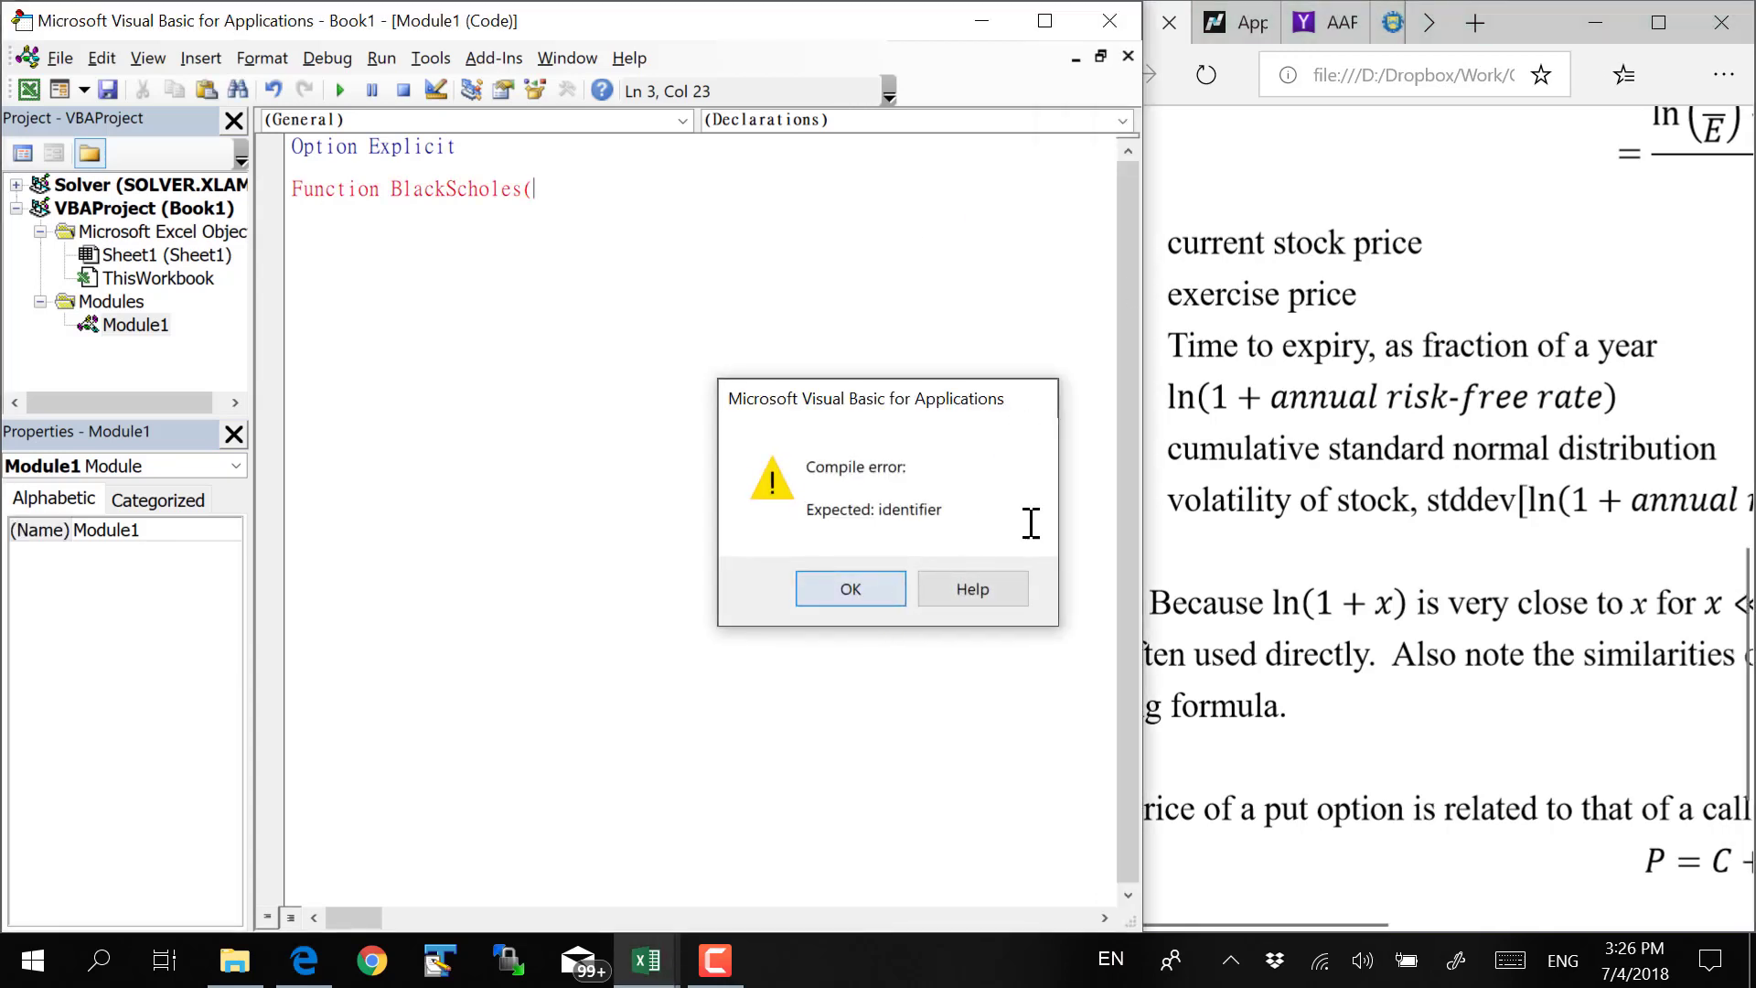
pyautogui.press('Return')
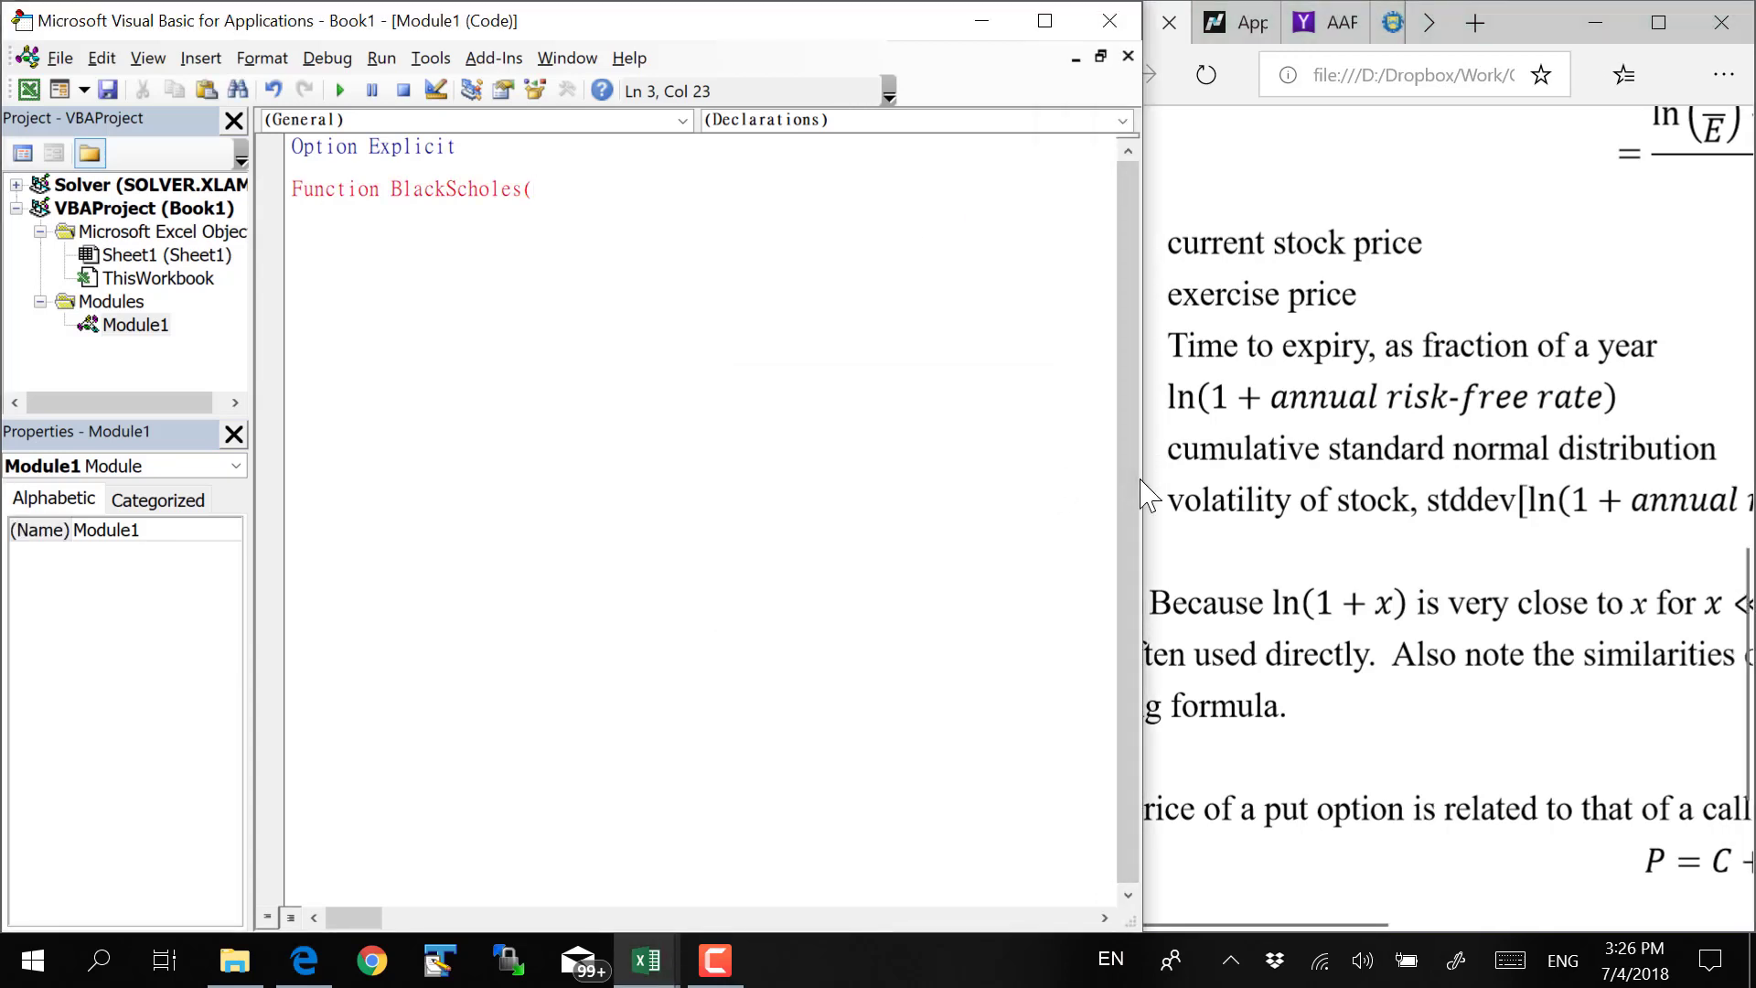
pyautogui.moveTo(1141, 483)
pyautogui.mouseDown()
pyautogui.moveTo(1001, 483)
pyautogui.moveTo(1054, 483)
pyautogui.mouseUp()
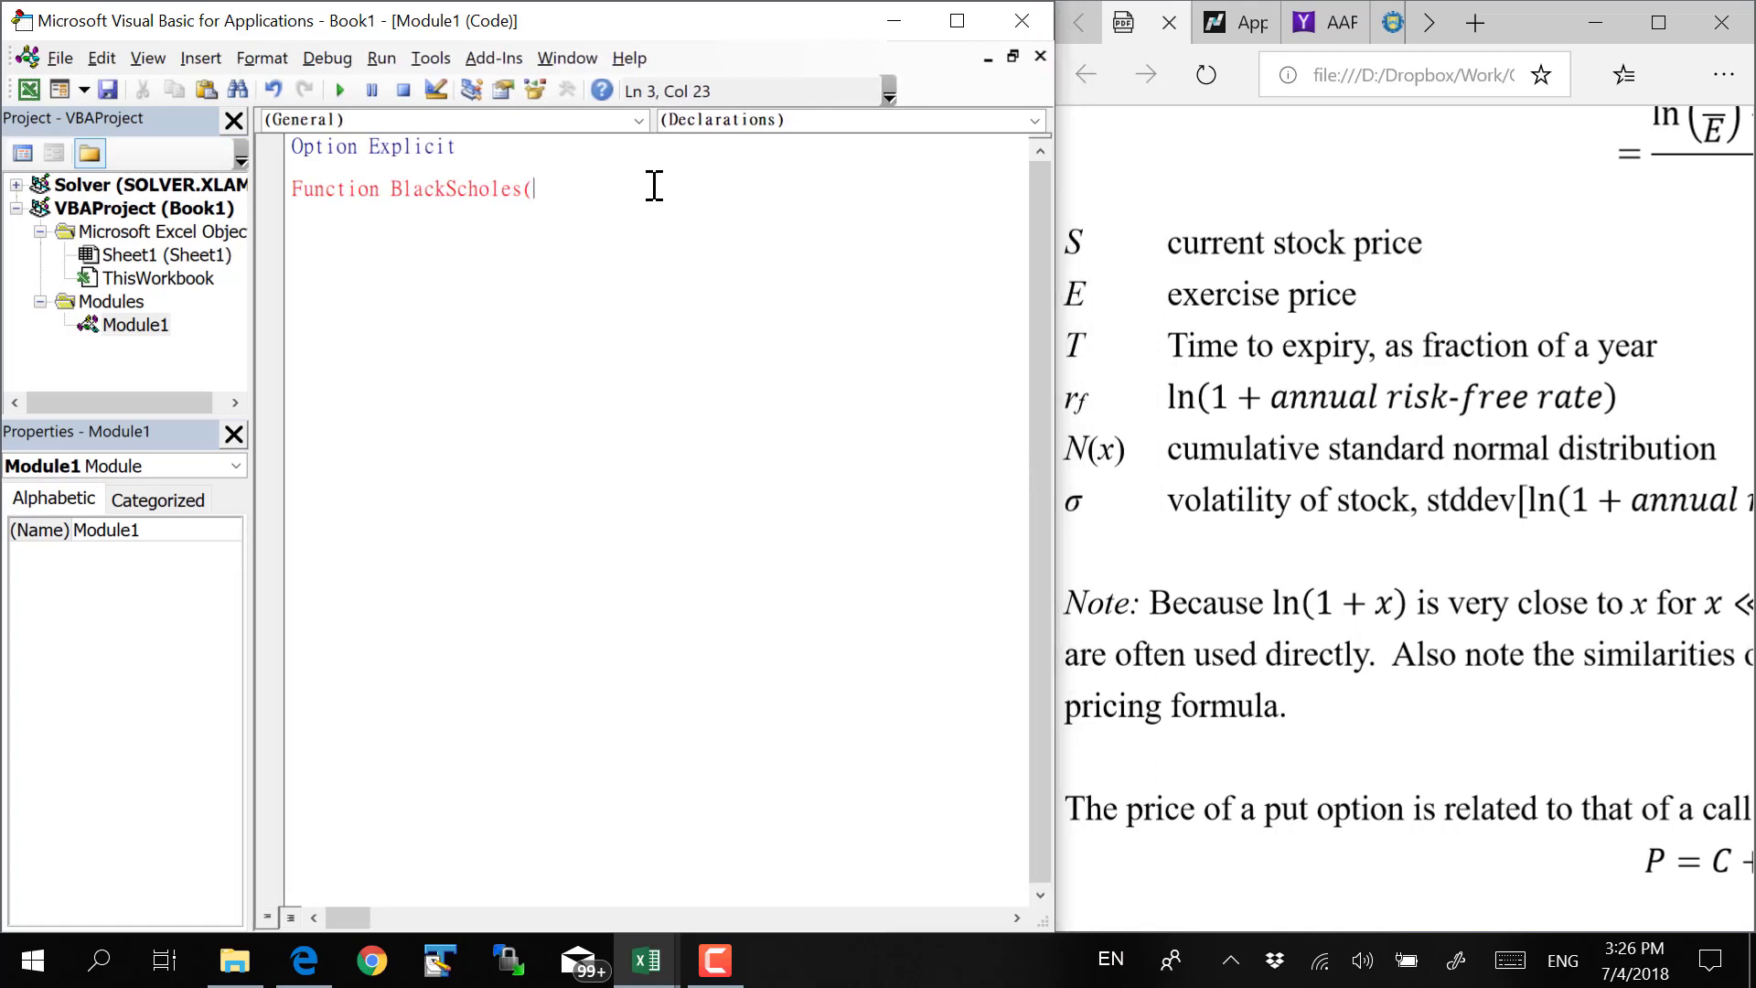
# Enter the parameters S, E, T, Rf, sigma and close the bracket so End Function appears
pyautogui.write('S,E,T')
pyautogui.write(',r')
pyautogui.press('BackSpace')
pyautogui.write('Rf')
pyautogui.write(',')
pyautogui.write('simga')
pyautogui.press('BackSpace')
pyautogui.press('BackSpace')
pyautogui.press('BackSpace')
pyautogui.write('igma)')
pyautogui.press('Return')
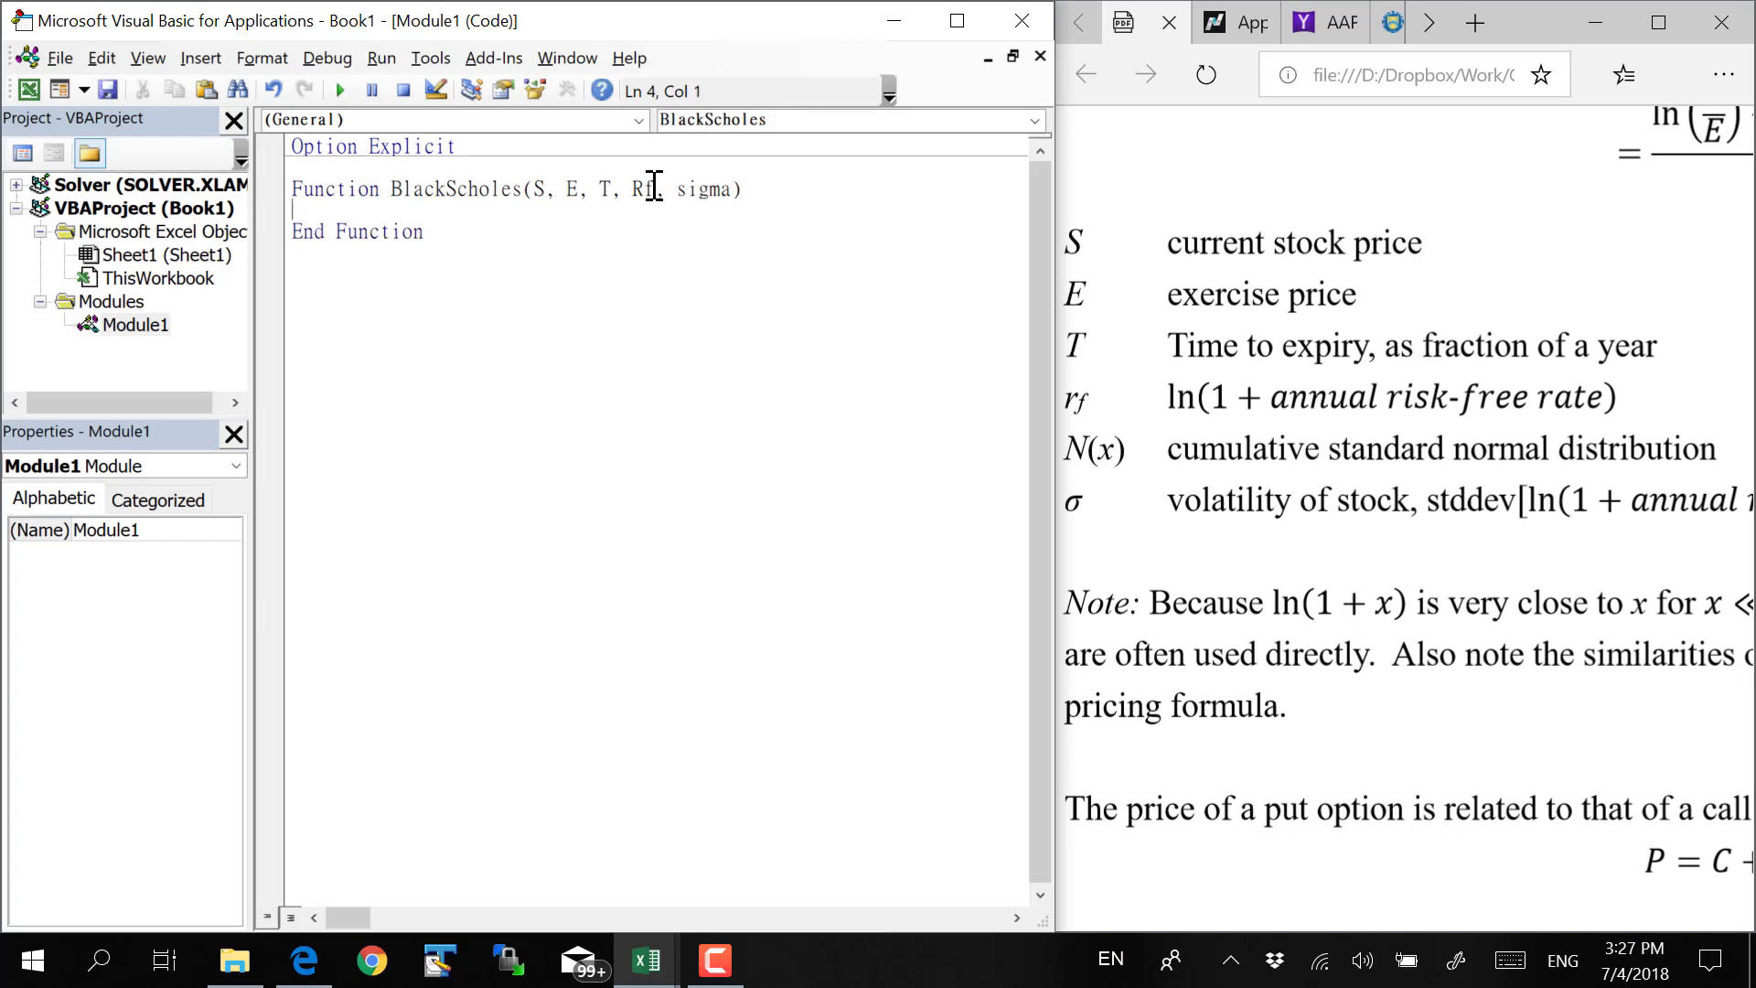
# Declare parameter S as Double
pyautogui.press('Up')
pyautogui.press('Right')
pyautogui.press('Right')
pyautogui.press('Right')
pyautogui.press('Right')
pyautogui.press('Right')
pyautogui.press('Right')
pyautogui.press('Right')
pyautogui.press('Right')
pyautogui.press('Left')
pyautogui.write('as')
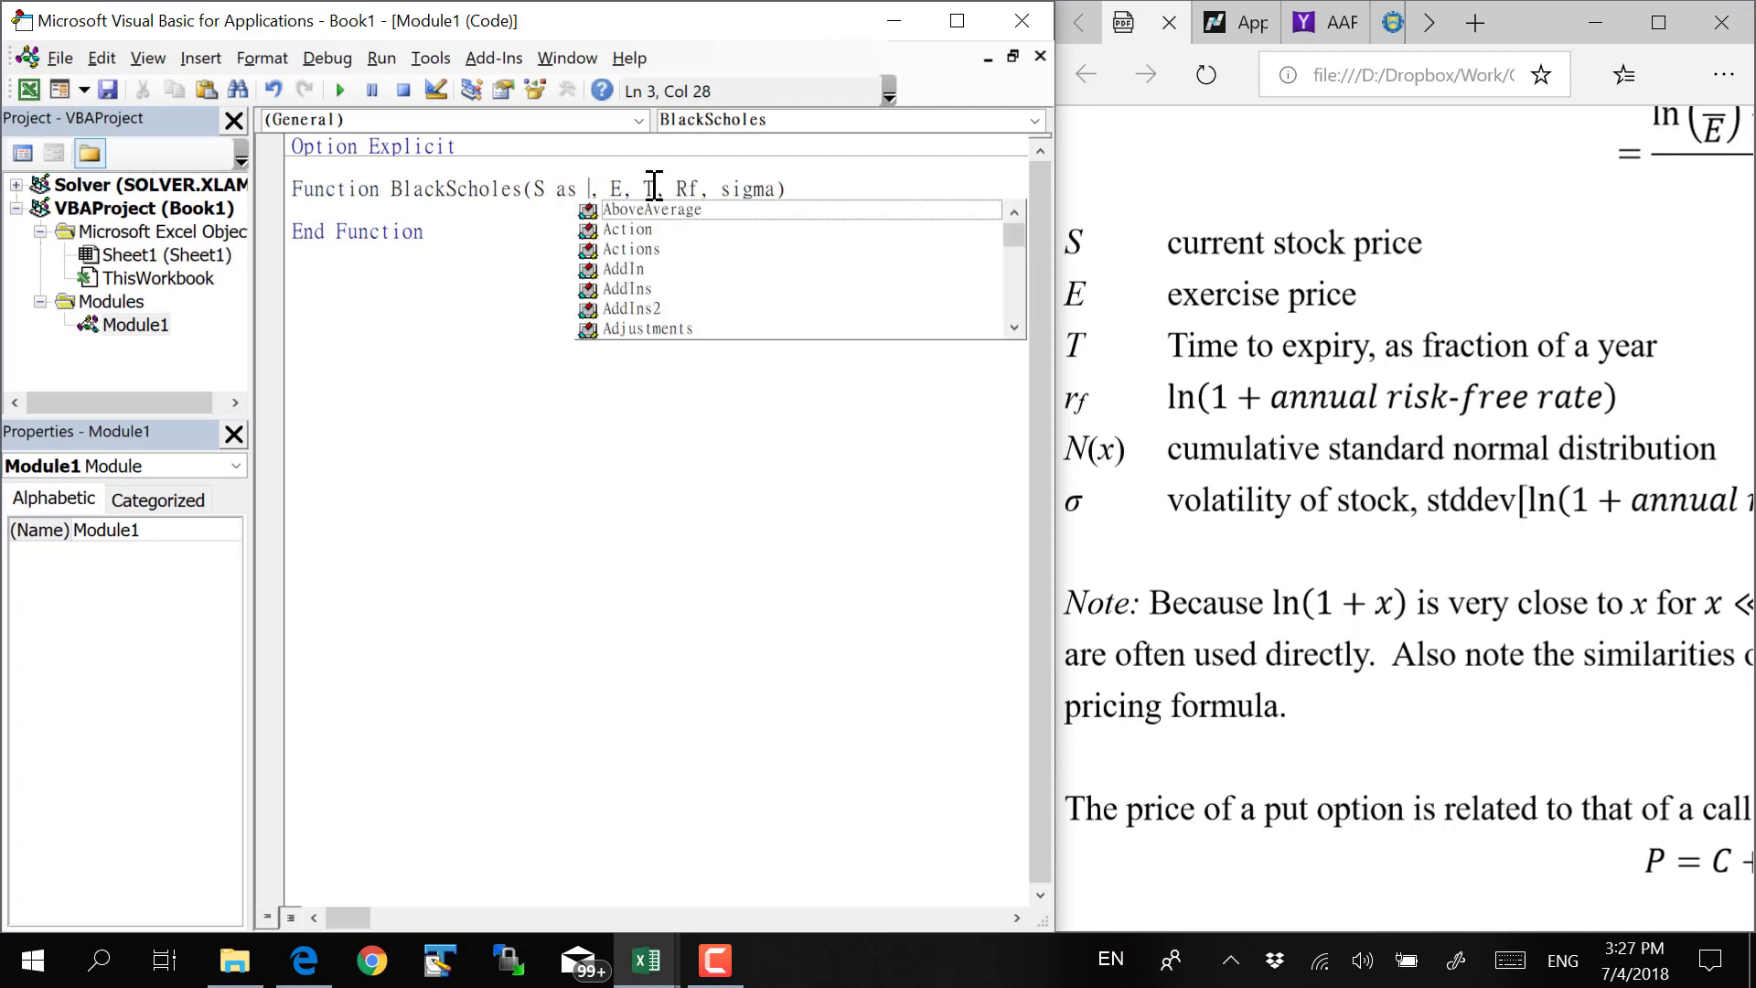
pyautogui.write(' Double')
pyautogui.press('Right')
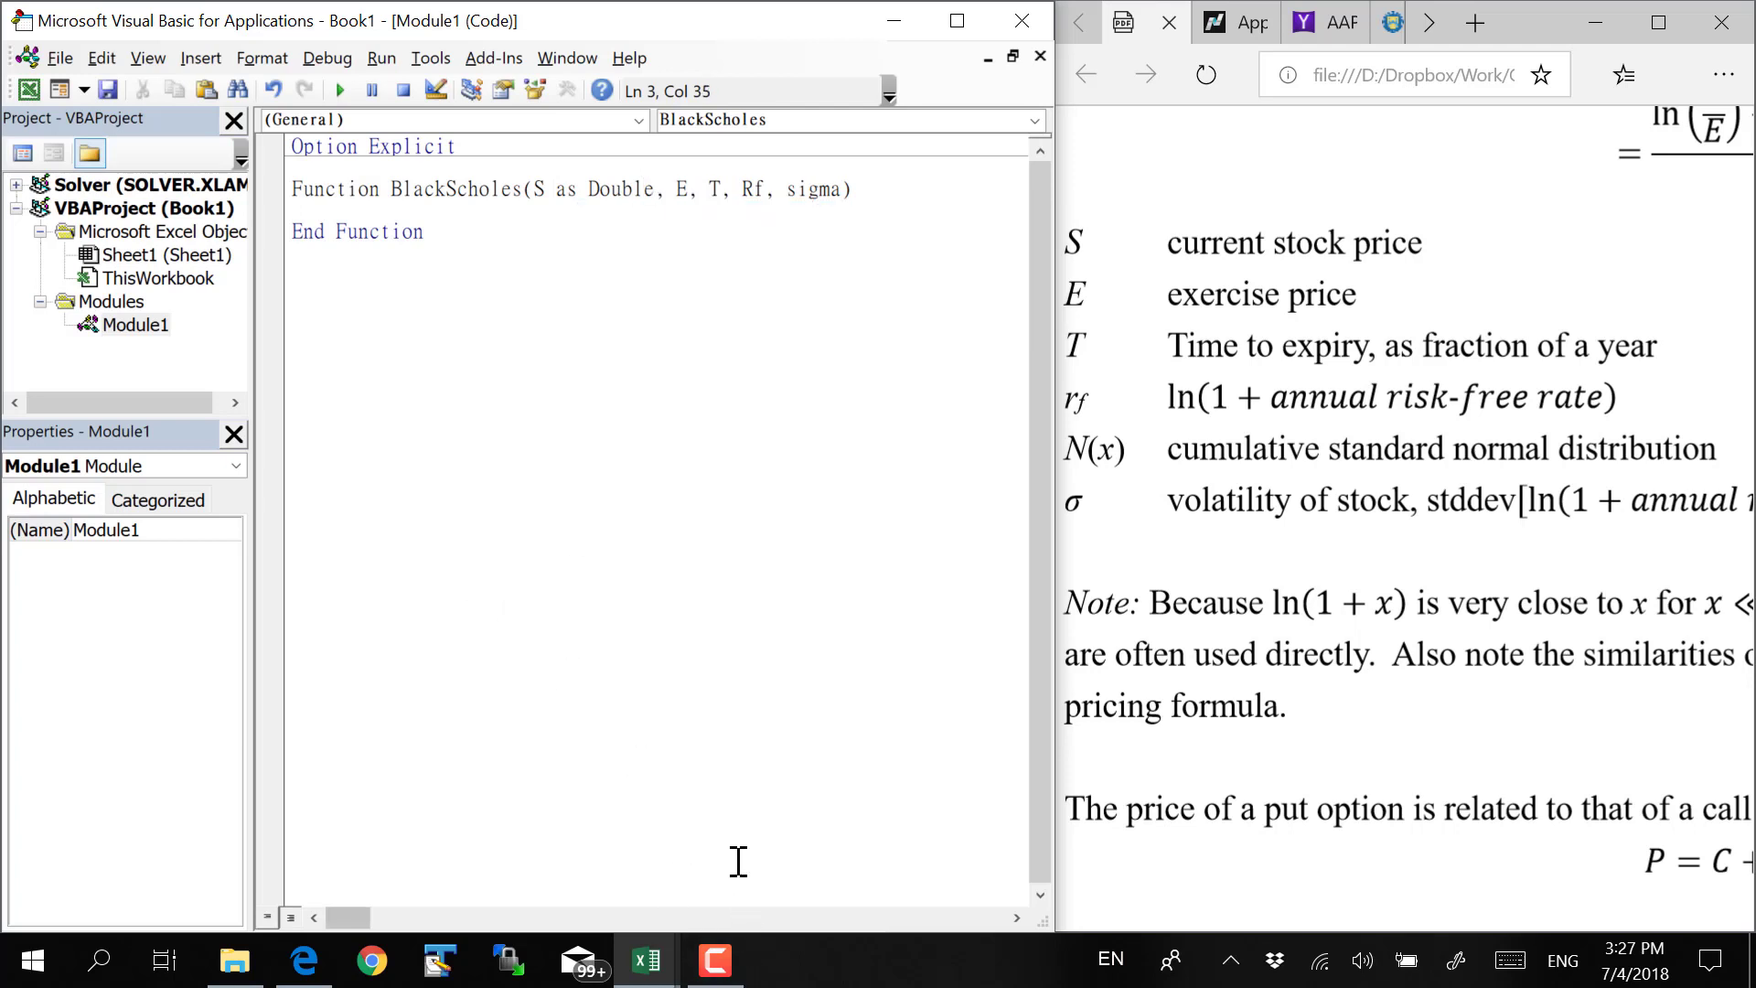
pyautogui.click(716, 961)
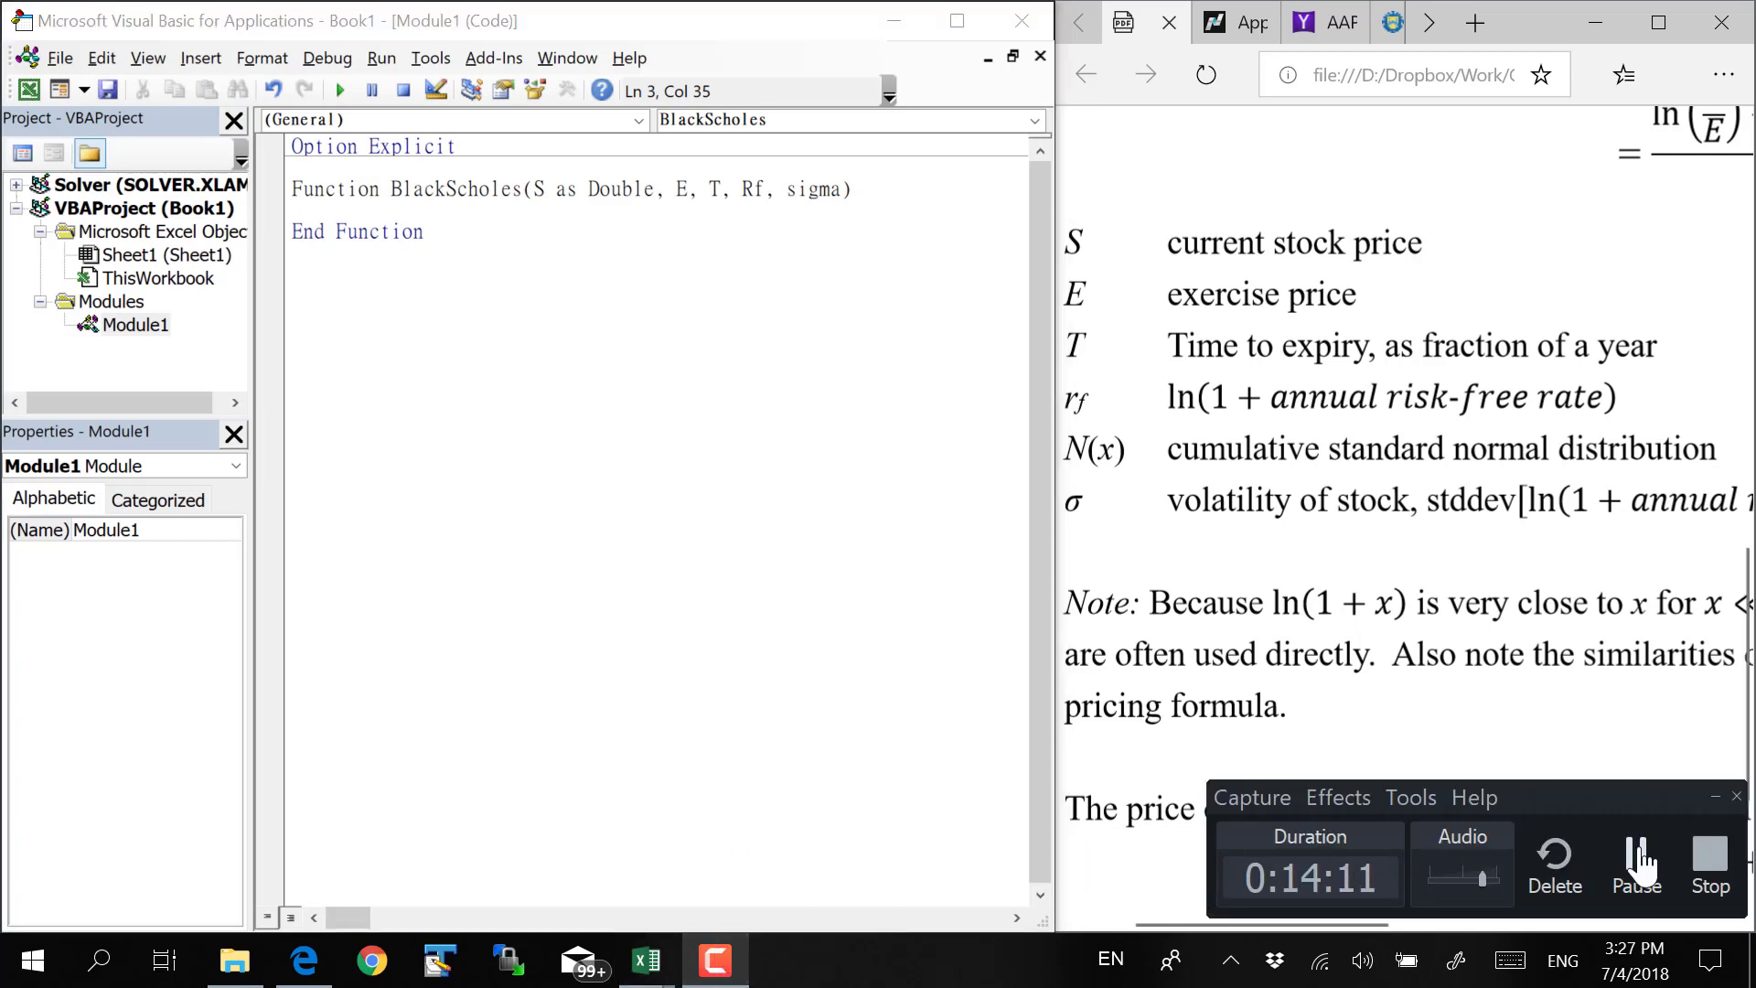
# Declare parameter E as Double
pyautogui.click(698, 188)
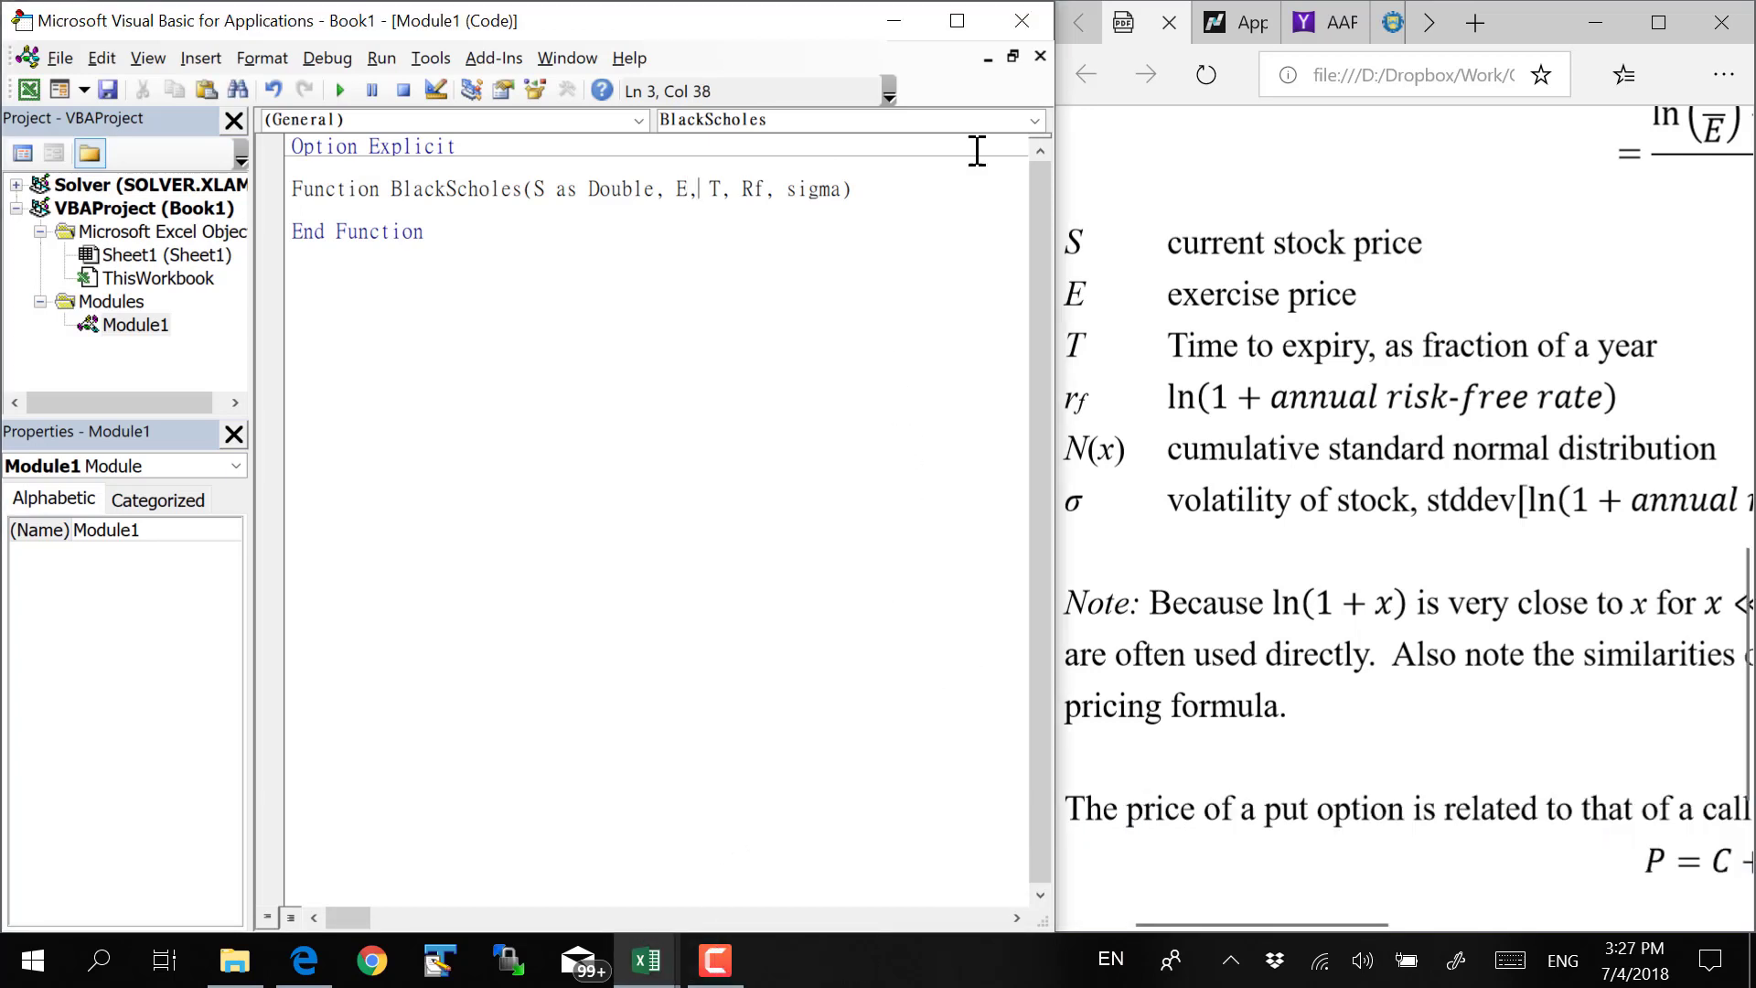
pyautogui.press('Left')
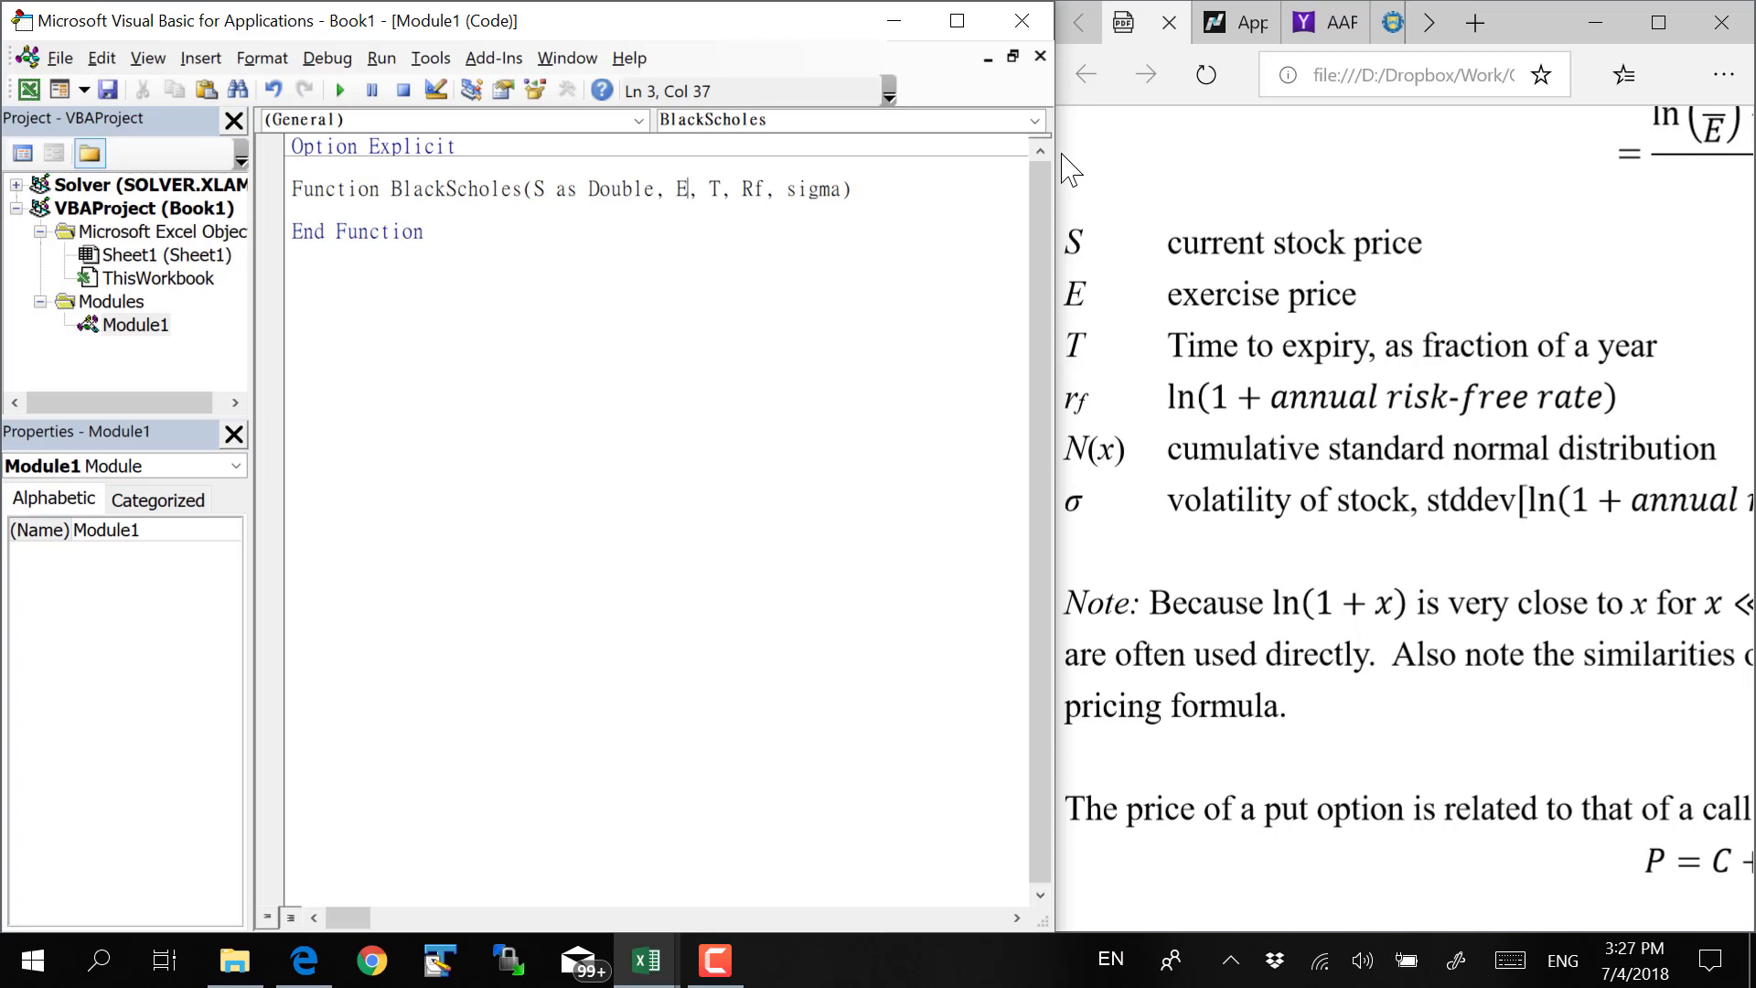
pyautogui.press('Left')
pyautogui.press('Right')
pyautogui.write('as ')
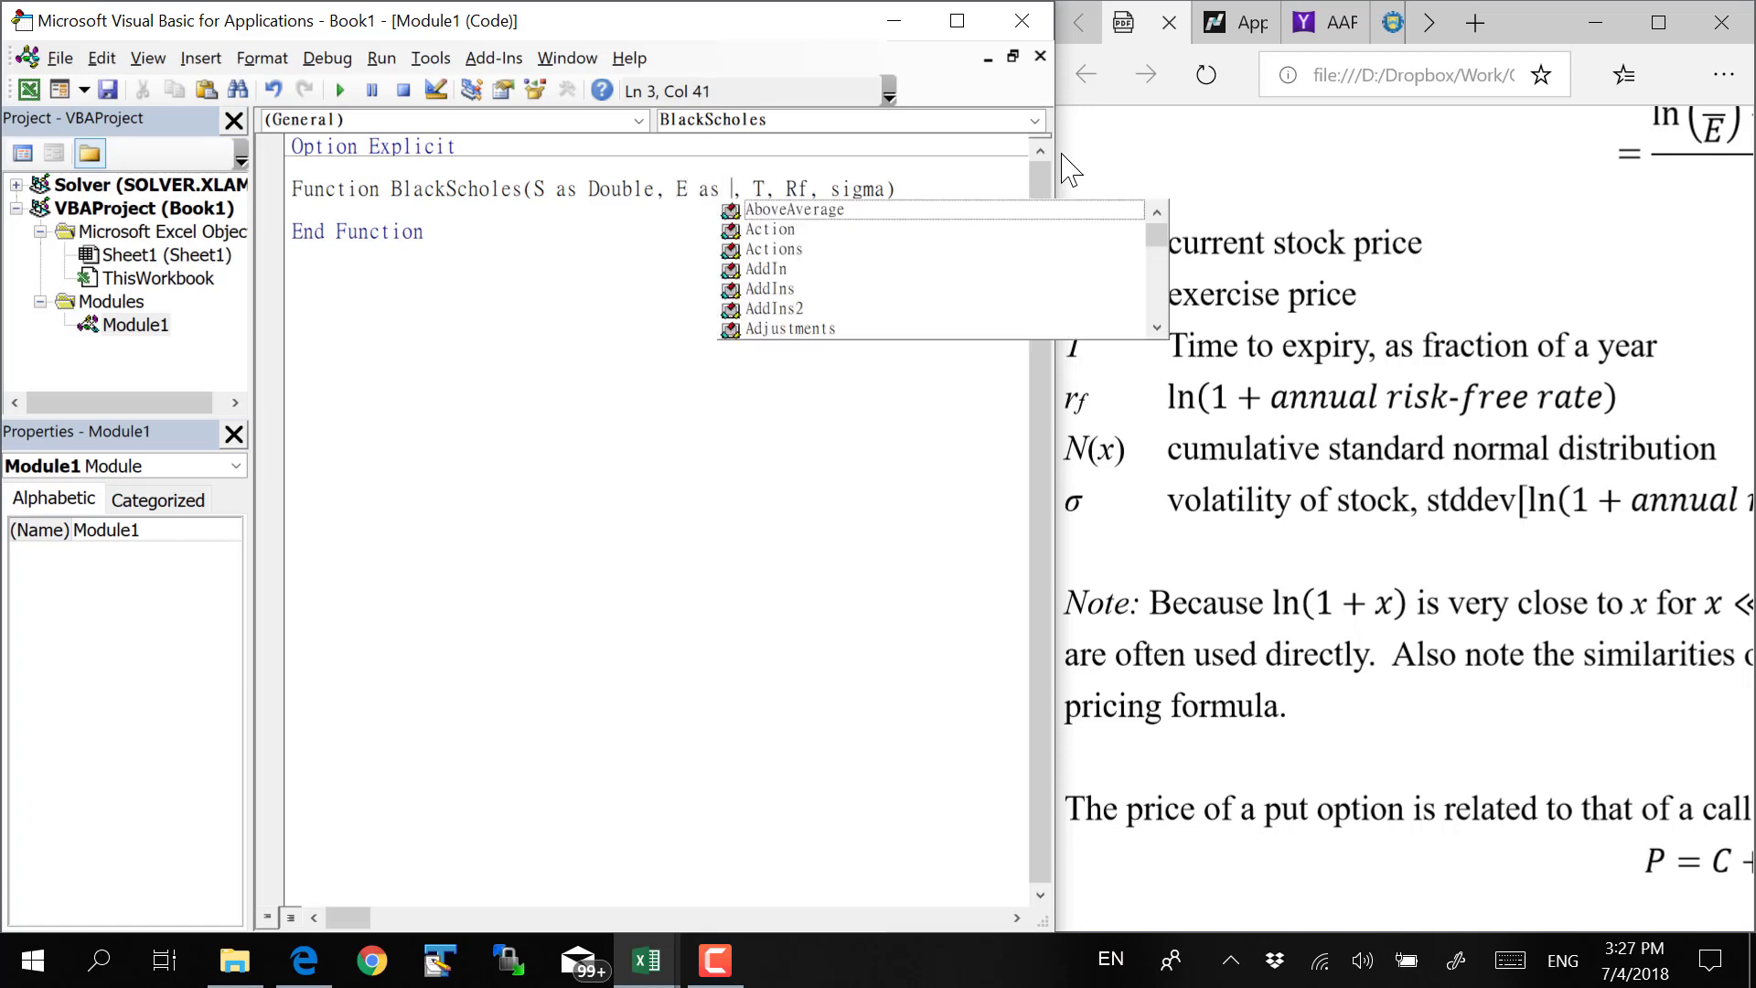
pyautogui.write('Double')
pyautogui.press('Left')
pyautogui.press('Left')
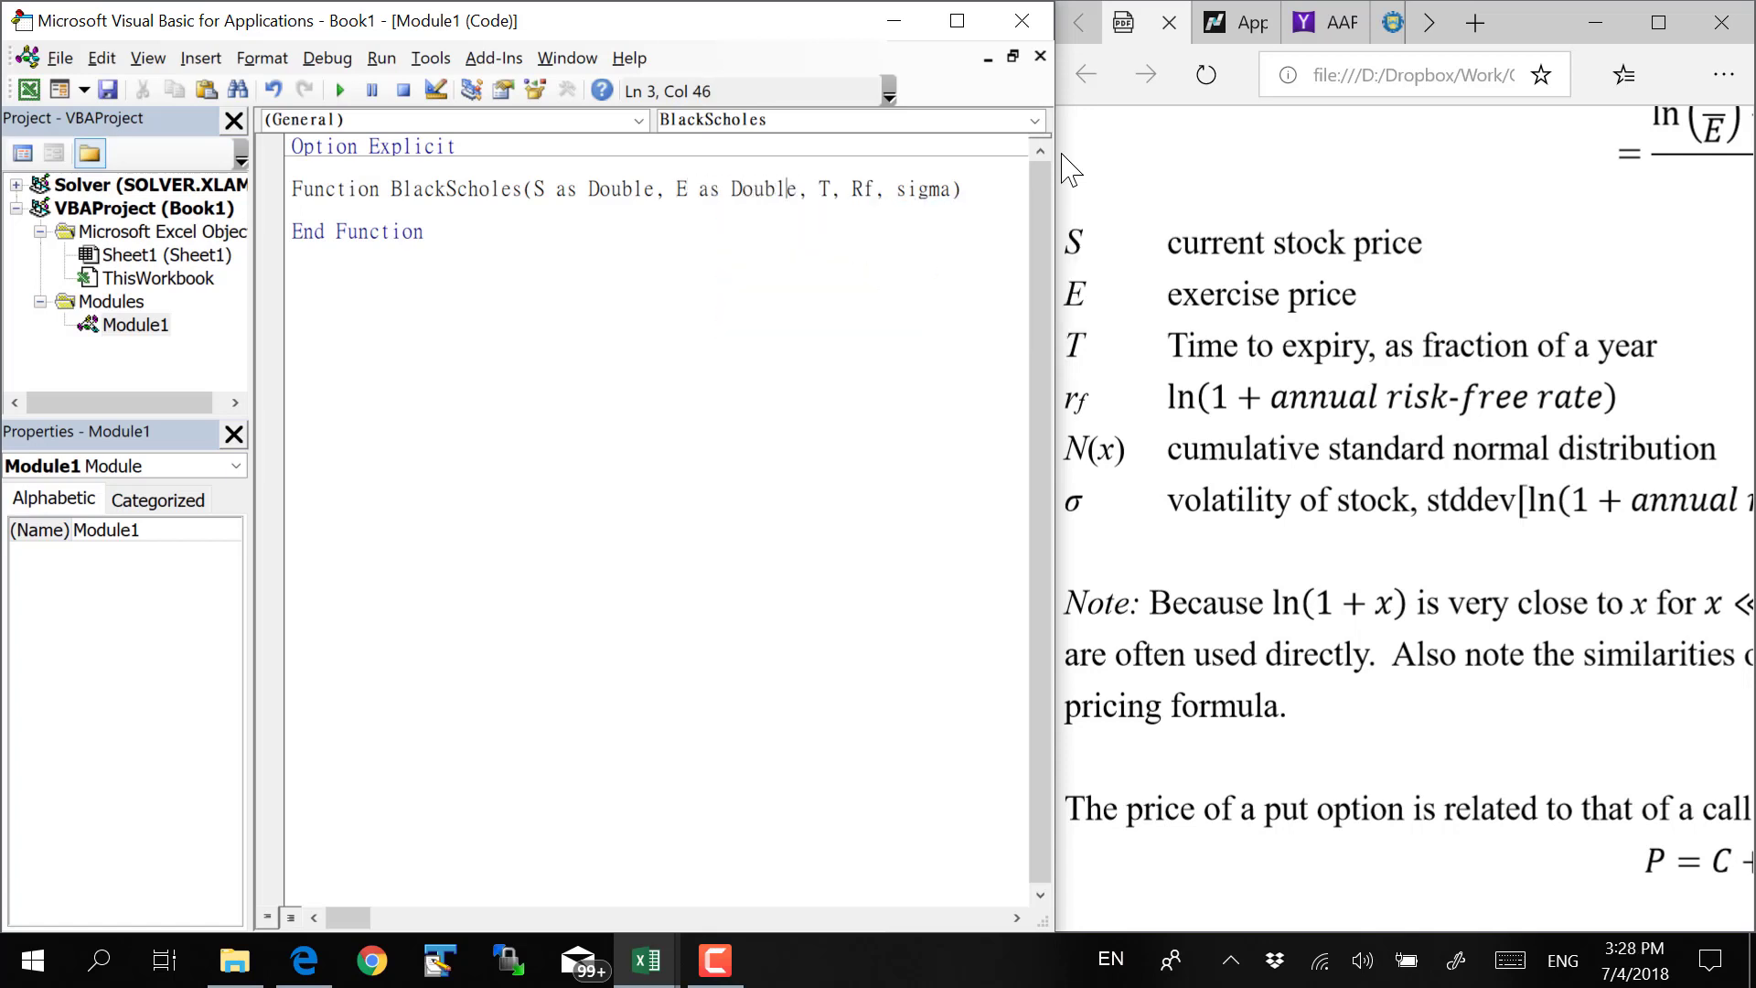
pyautogui.press('Left')
pyautogui.press('Left')
pyautogui.press('Left')
pyautogui.press('Left')
pyautogui.press('Left')
pyautogui.press('Left')
pyautogui.press('Right')
pyautogui.press('Right')
pyautogui.press('Right')
pyautogui.press('Right')
pyautogui.press('Right')
pyautogui.press('Right')
pyautogui.press('Right')
pyautogui.press('Left')
# Break the declaration after E with a ' _' continuation and indent to align the parameter lines
pyautogui.press('Return')
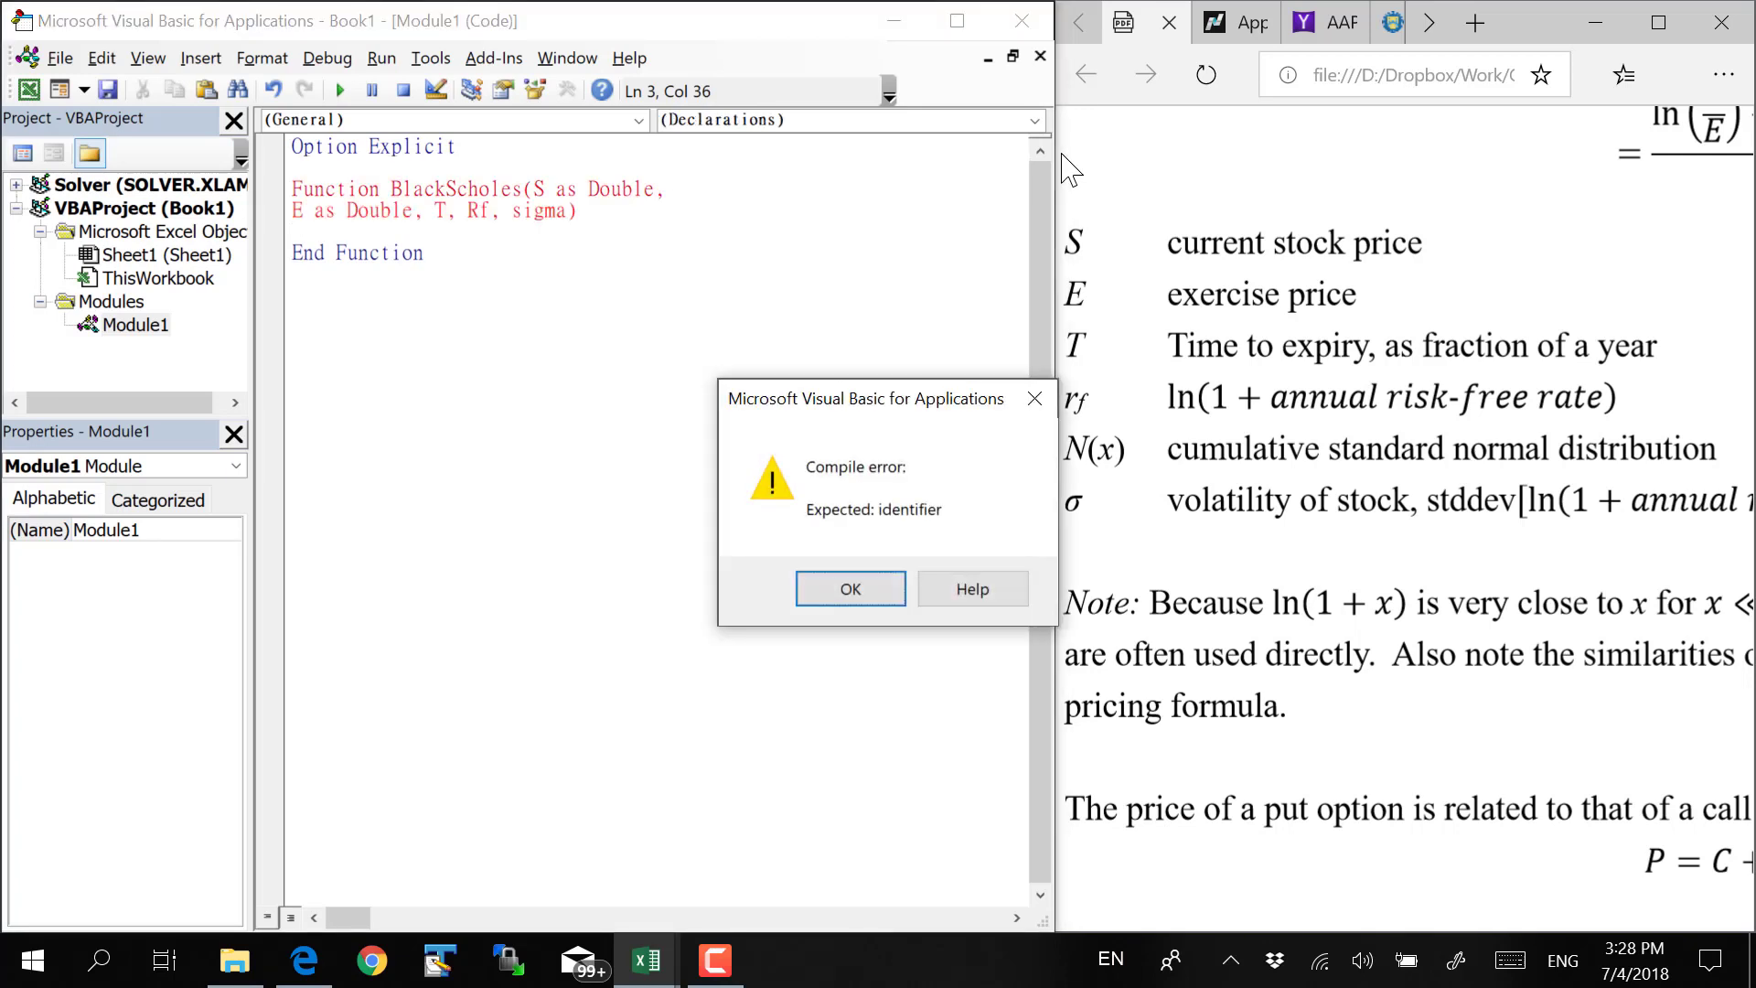
pyautogui.press('Return')
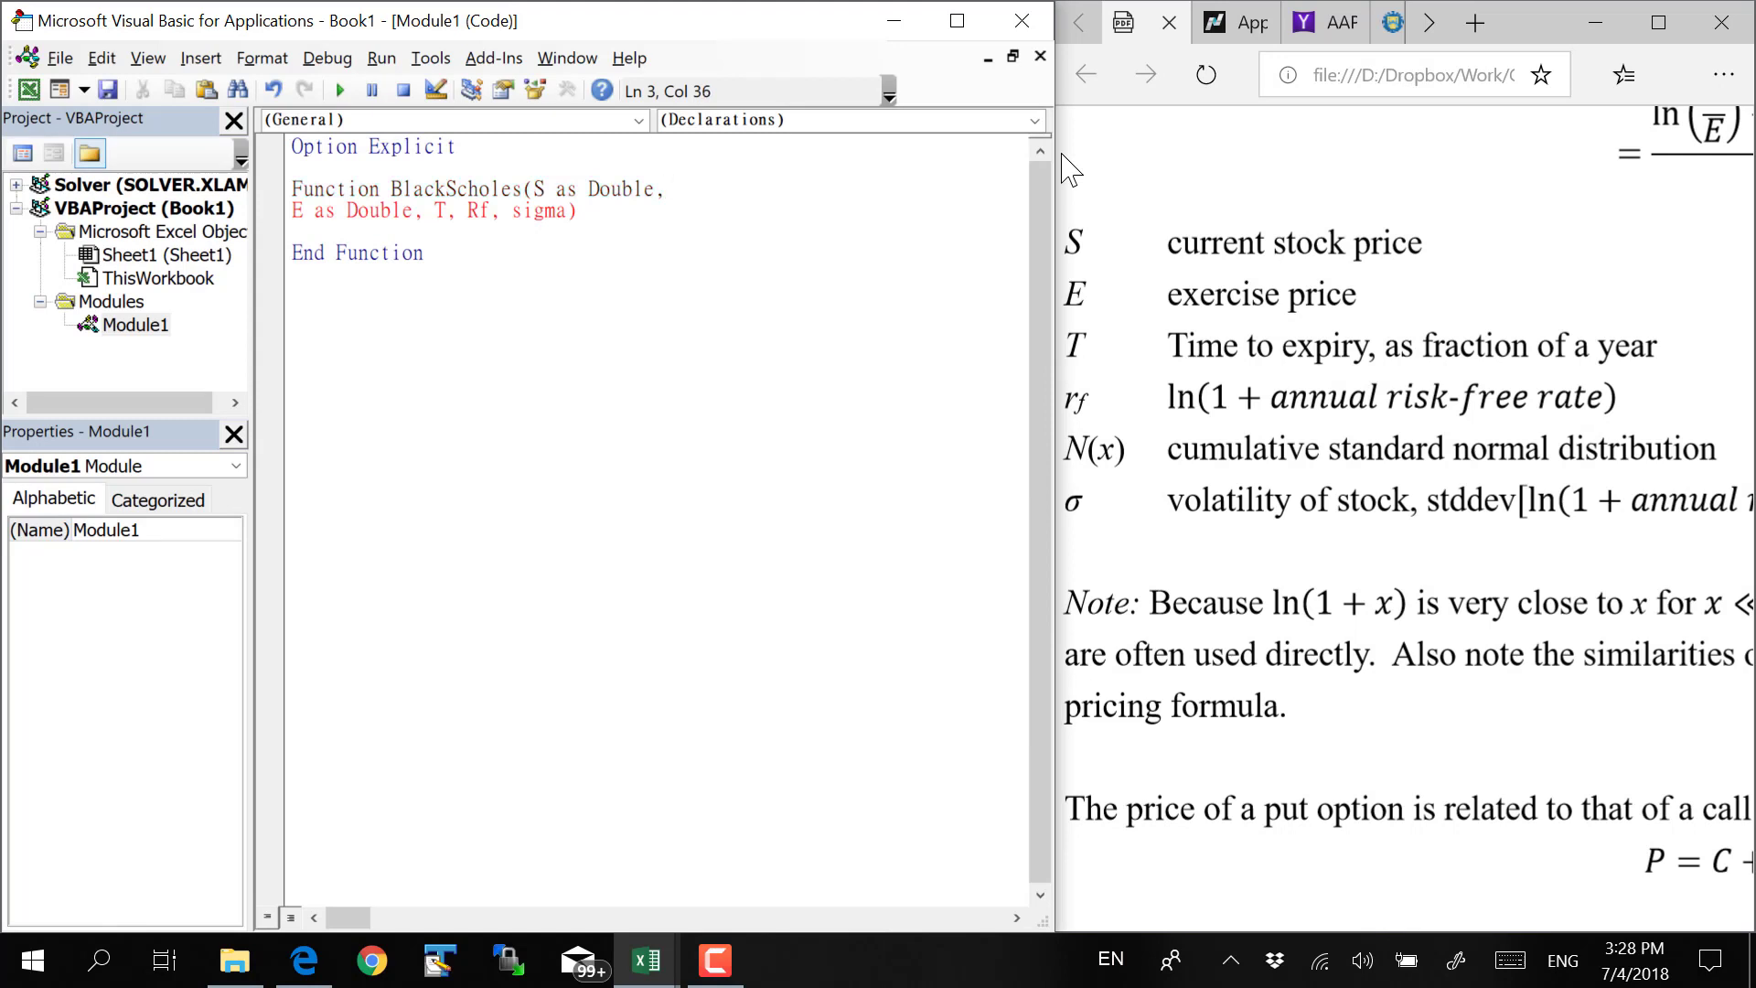
pyautogui.write('_')
pyautogui.press('Down')
pyautogui.press('Home')
pyautogui.press('Tab')
pyautogui.press('Tab')
pyautogui.press('Tab')
pyautogui.press('Tab')
pyautogui.press('Tab')
pyautogui.press('Tab')
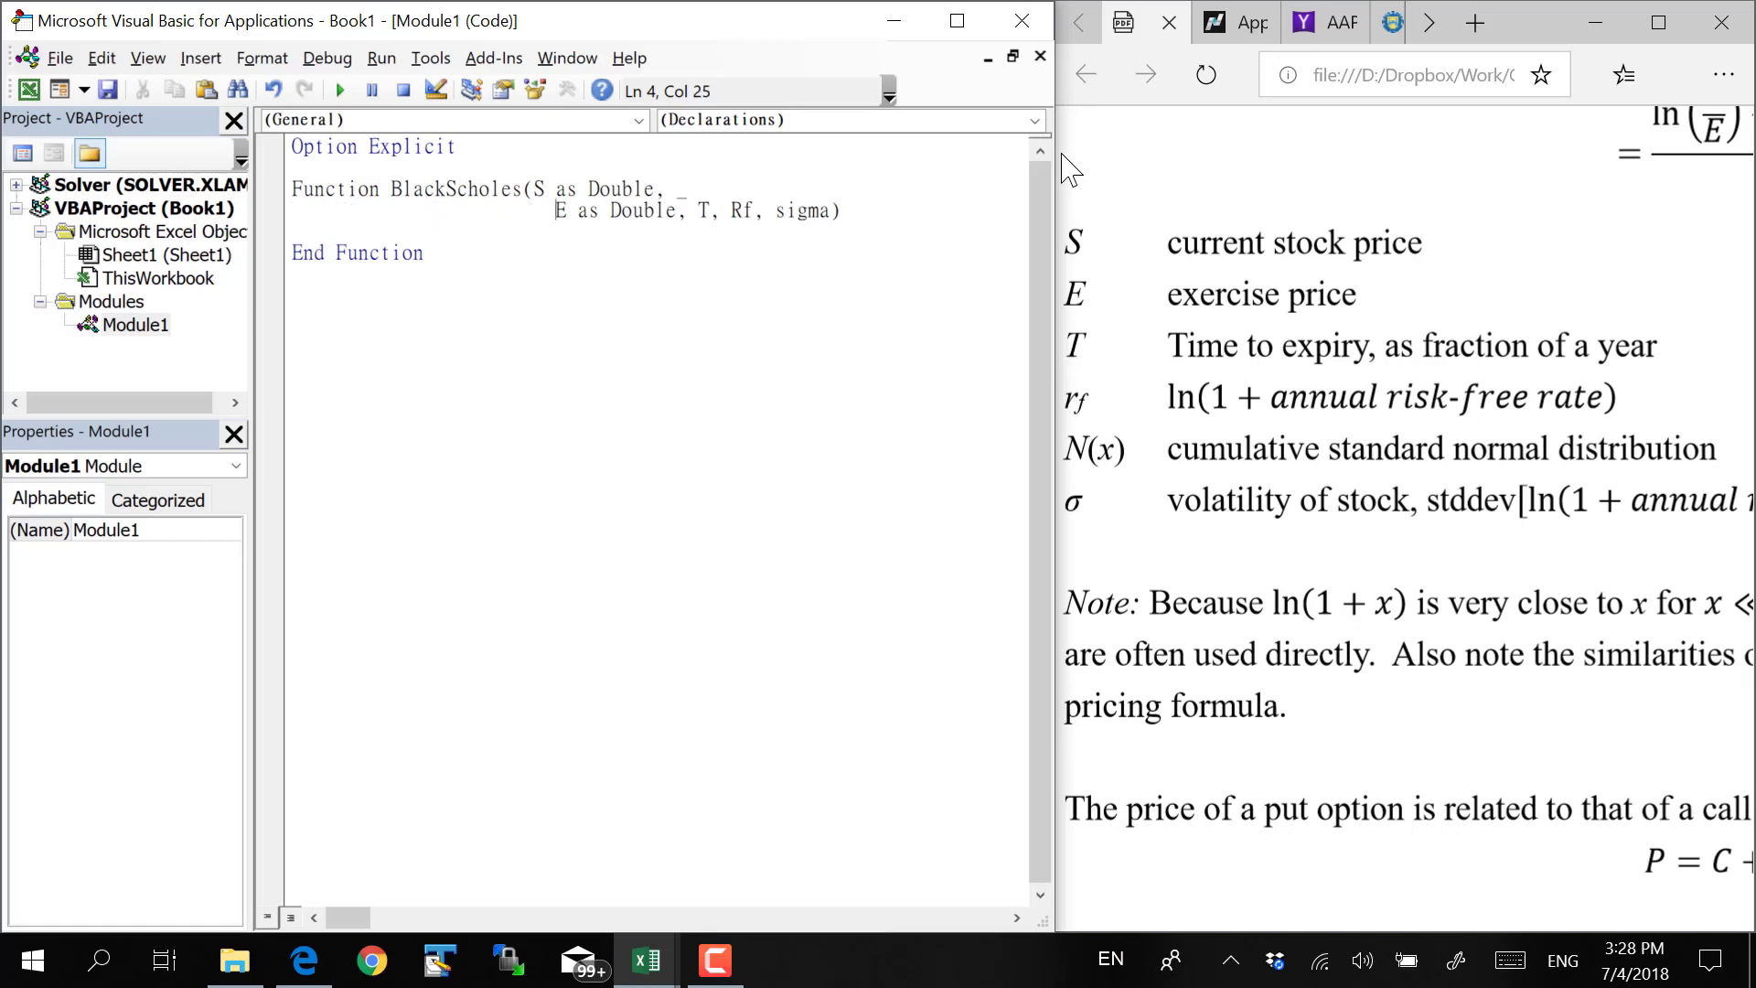
pyautogui.press('Up')
pyautogui.press('Left')
pyautogui.press('Left')
pyautogui.press('Down')
pyautogui.press('Right')
pyautogui.press('Right')
pyautogui.press('Right')
pyautogui.press('Right')
pyautogui.press('Right')
pyautogui.press('Right')
pyautogui.press('Right')
pyautogui.press('Right')
pyautogui.press('Right')
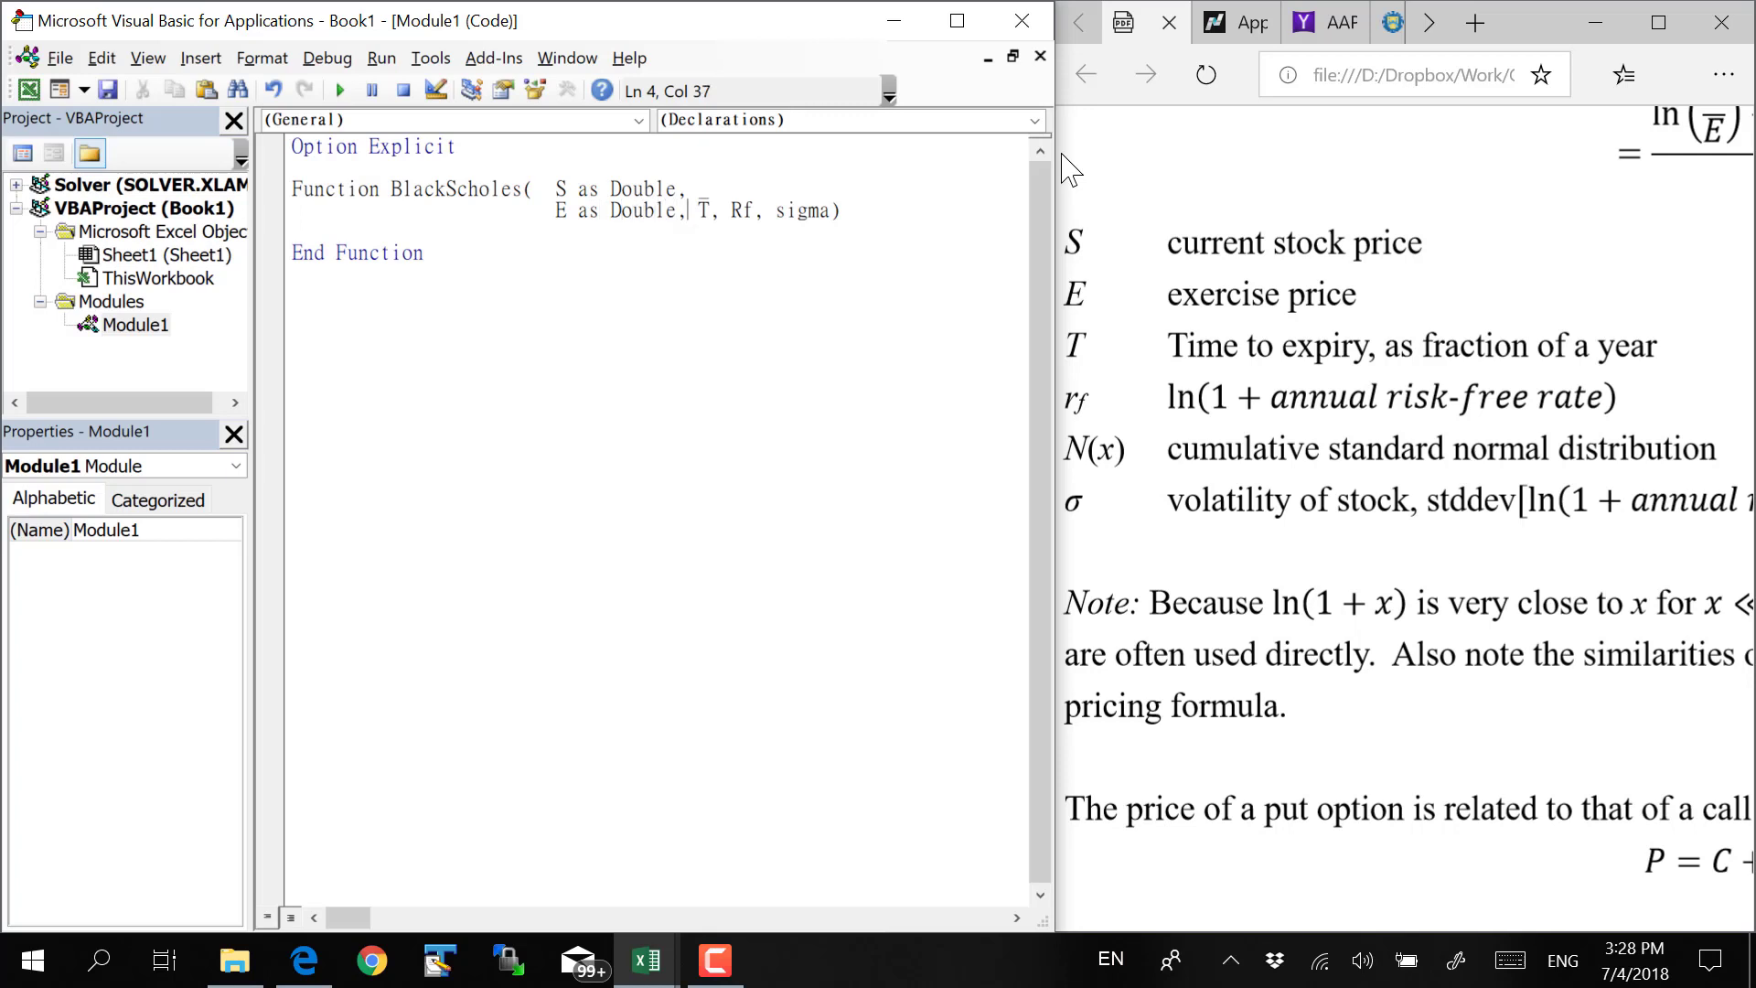
pyautogui.press('Right')
# Put T, Rf and sigma on their own continued lines, typing 'as Double' after each
pyautogui.write('_')
pyautogui.press('Return')
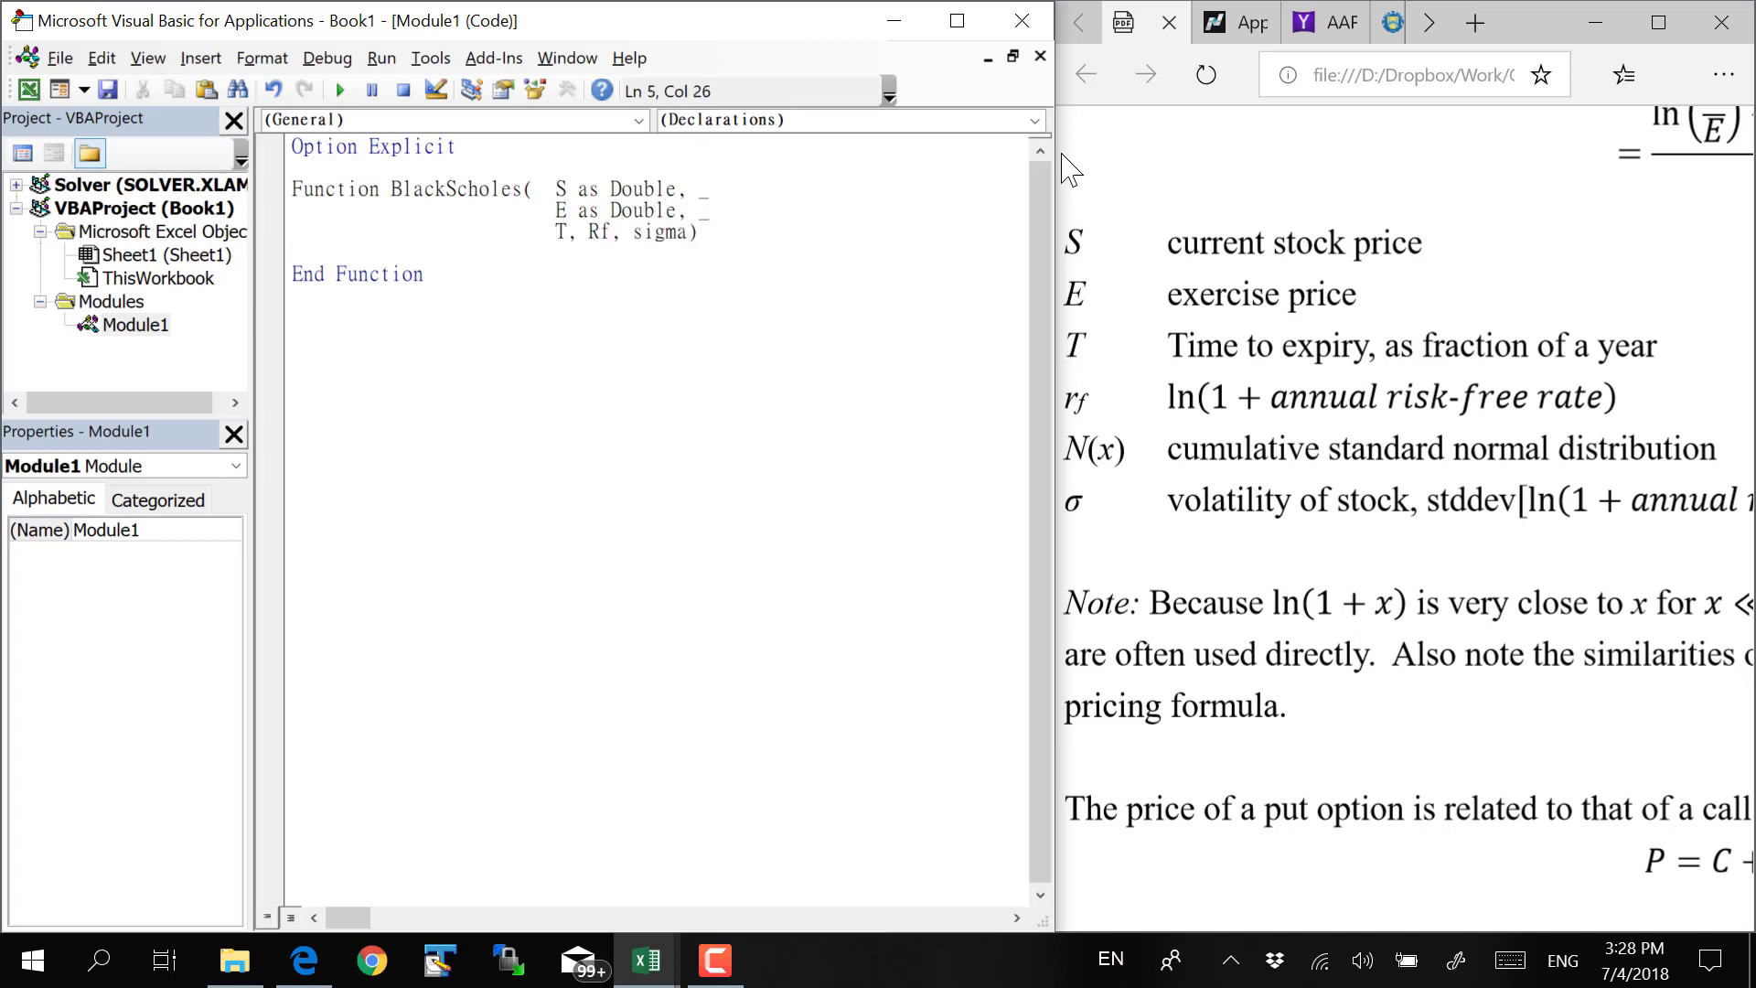
pyautogui.write('as ')
pyautogui.write('Double')
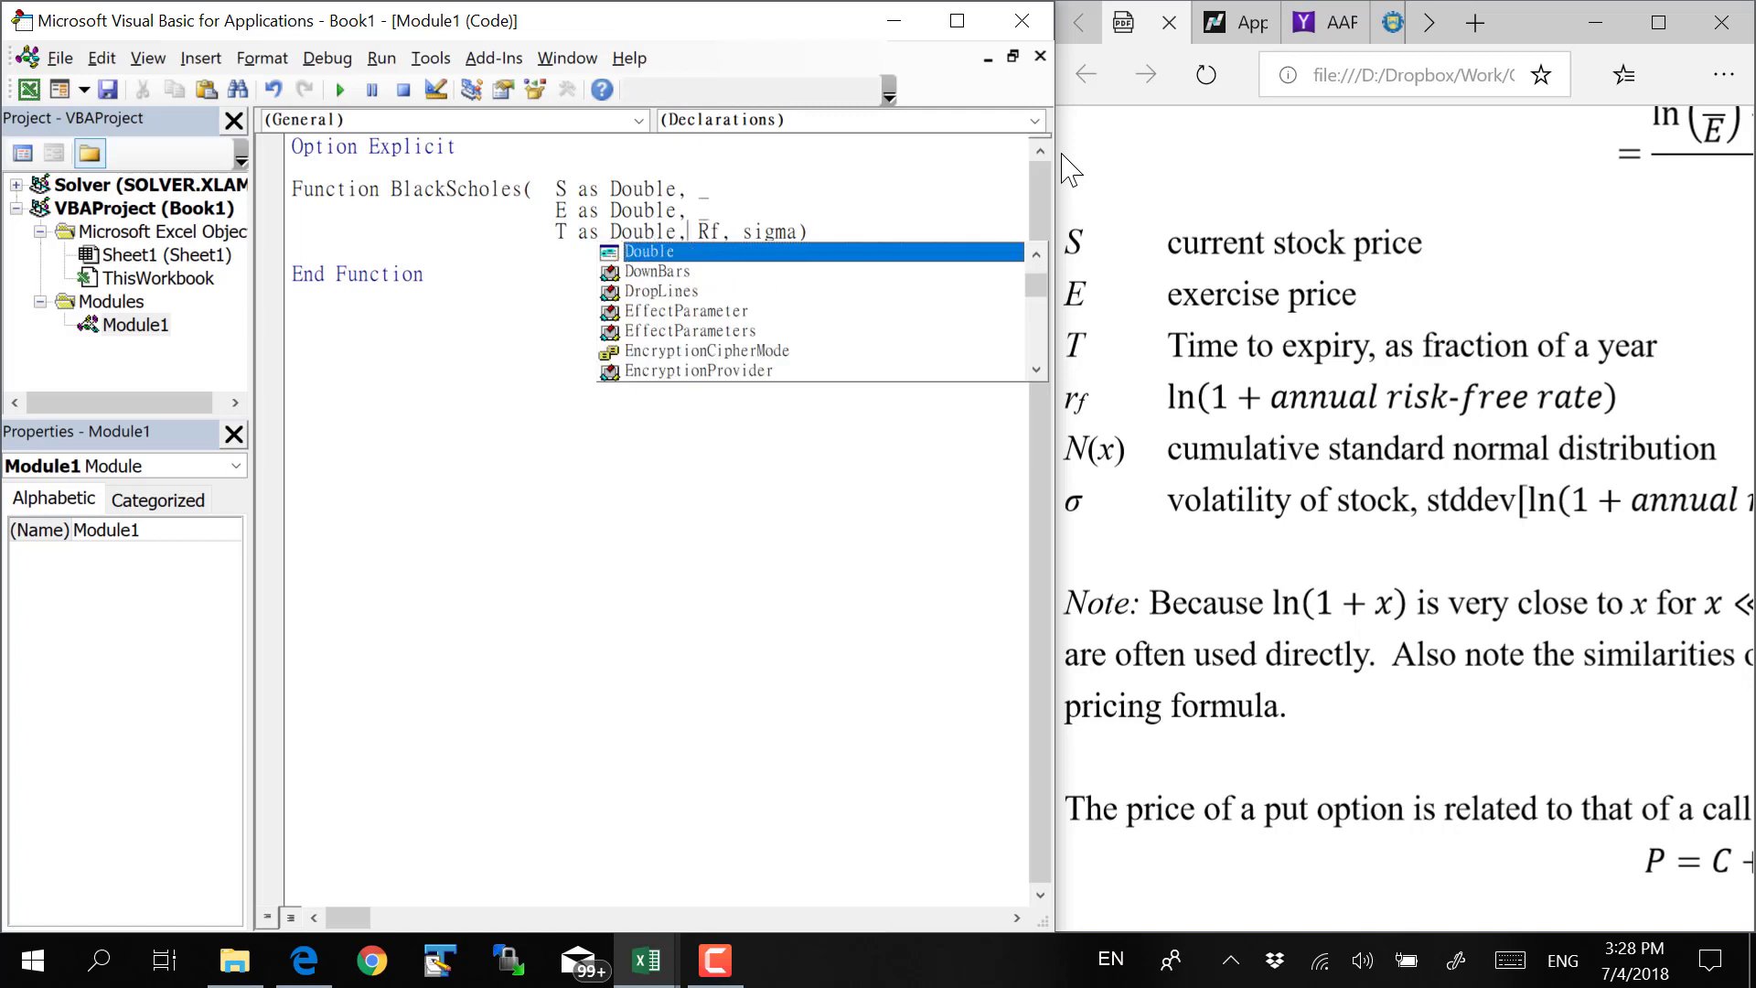
pyautogui.press('Right')
pyautogui.press('Right')
pyautogui.write('_')
pyautogui.press('Return')
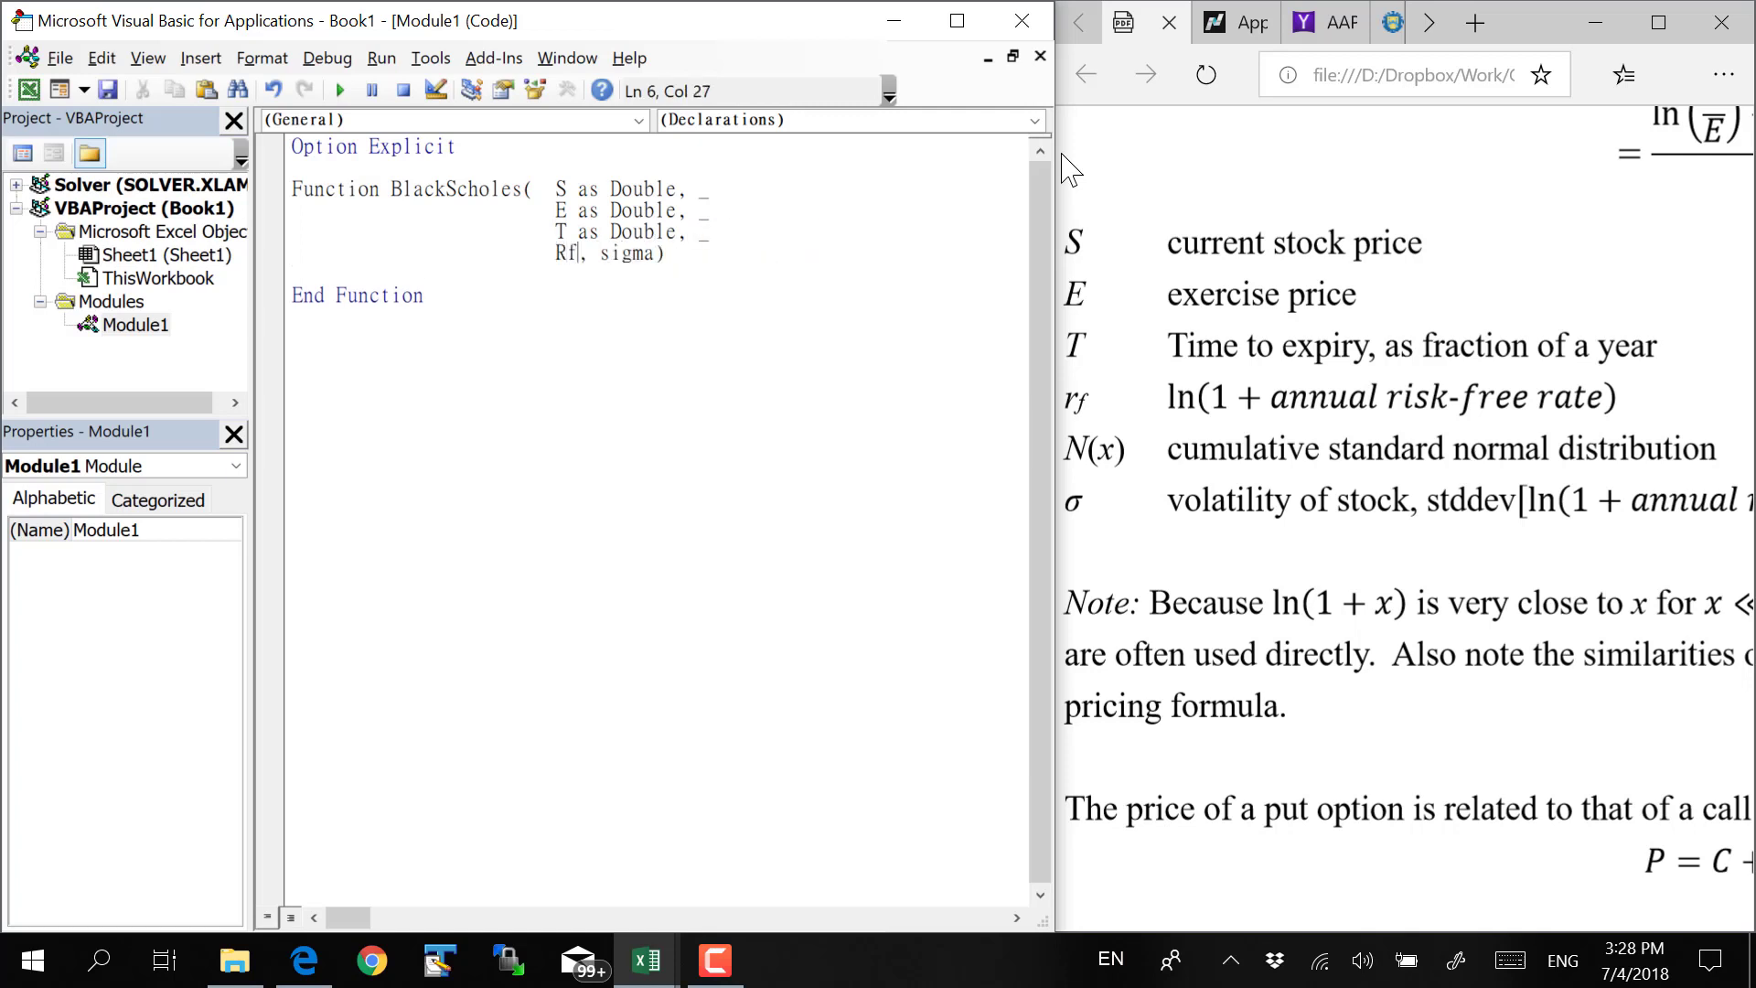
pyautogui.write('as Double')
pyautogui.press('Right')
pyautogui.press('Right')
pyautogui.write('_')
pyautogui.press('Return')
pyautogui.press('End')
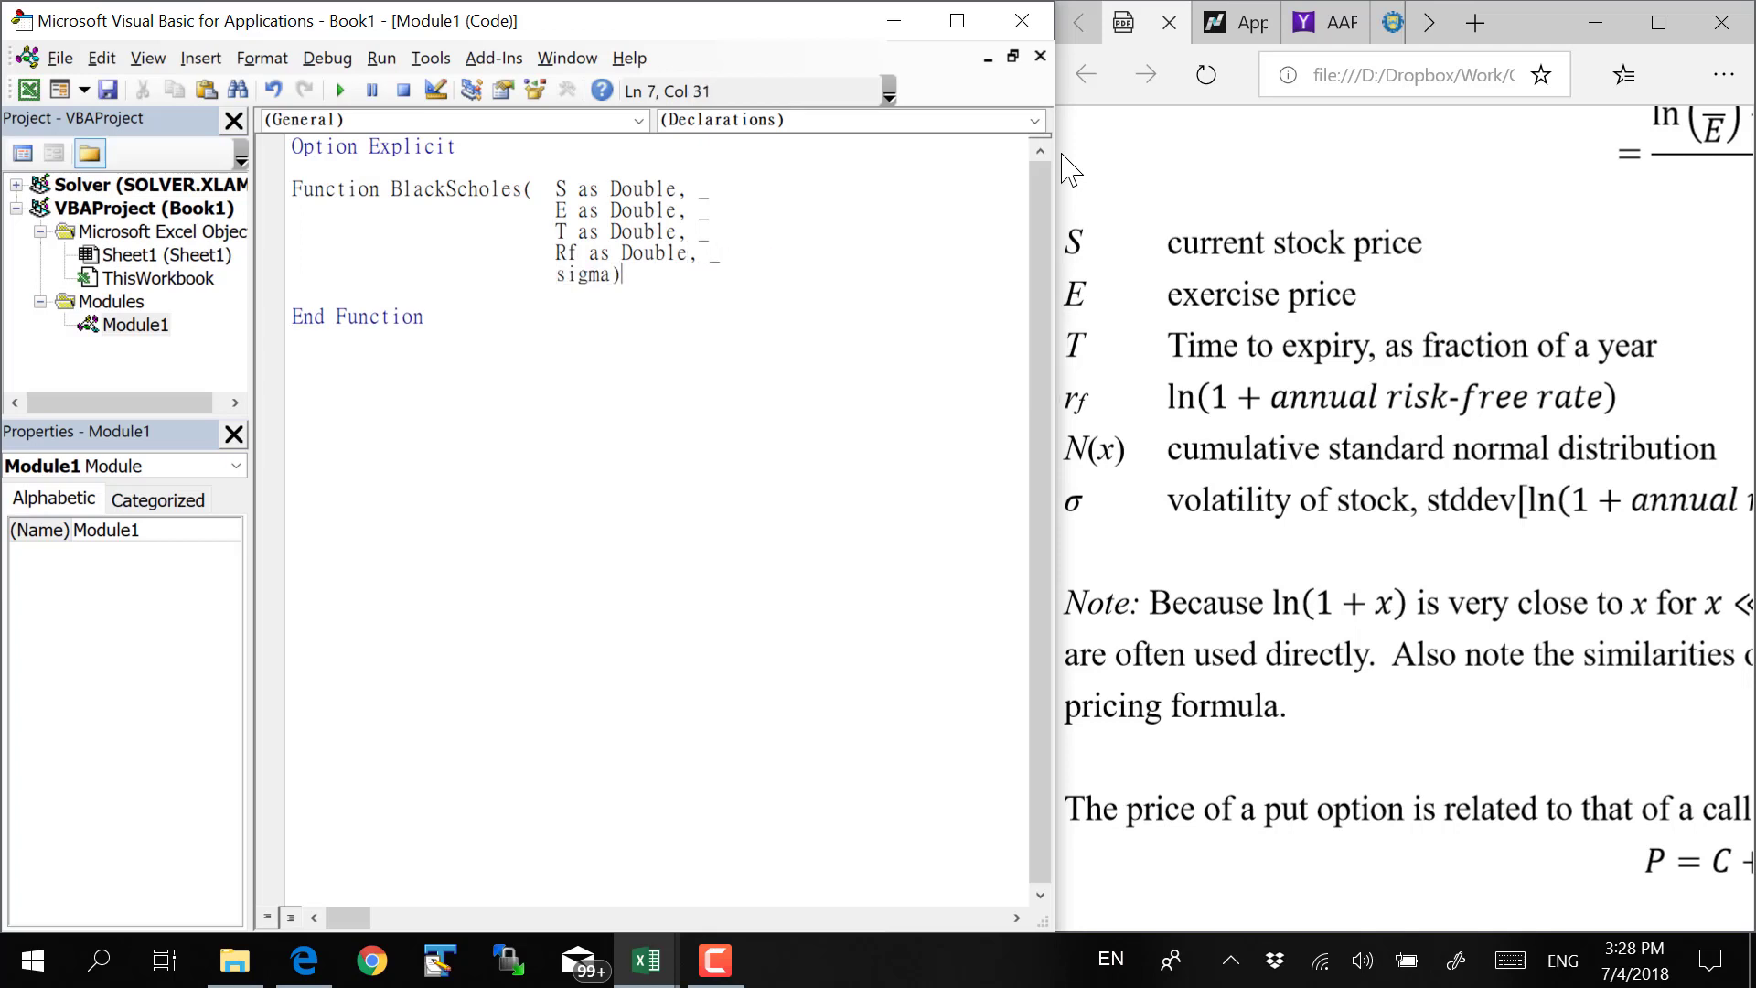
pyautogui.press('Left')
pyautogui.write('as ')
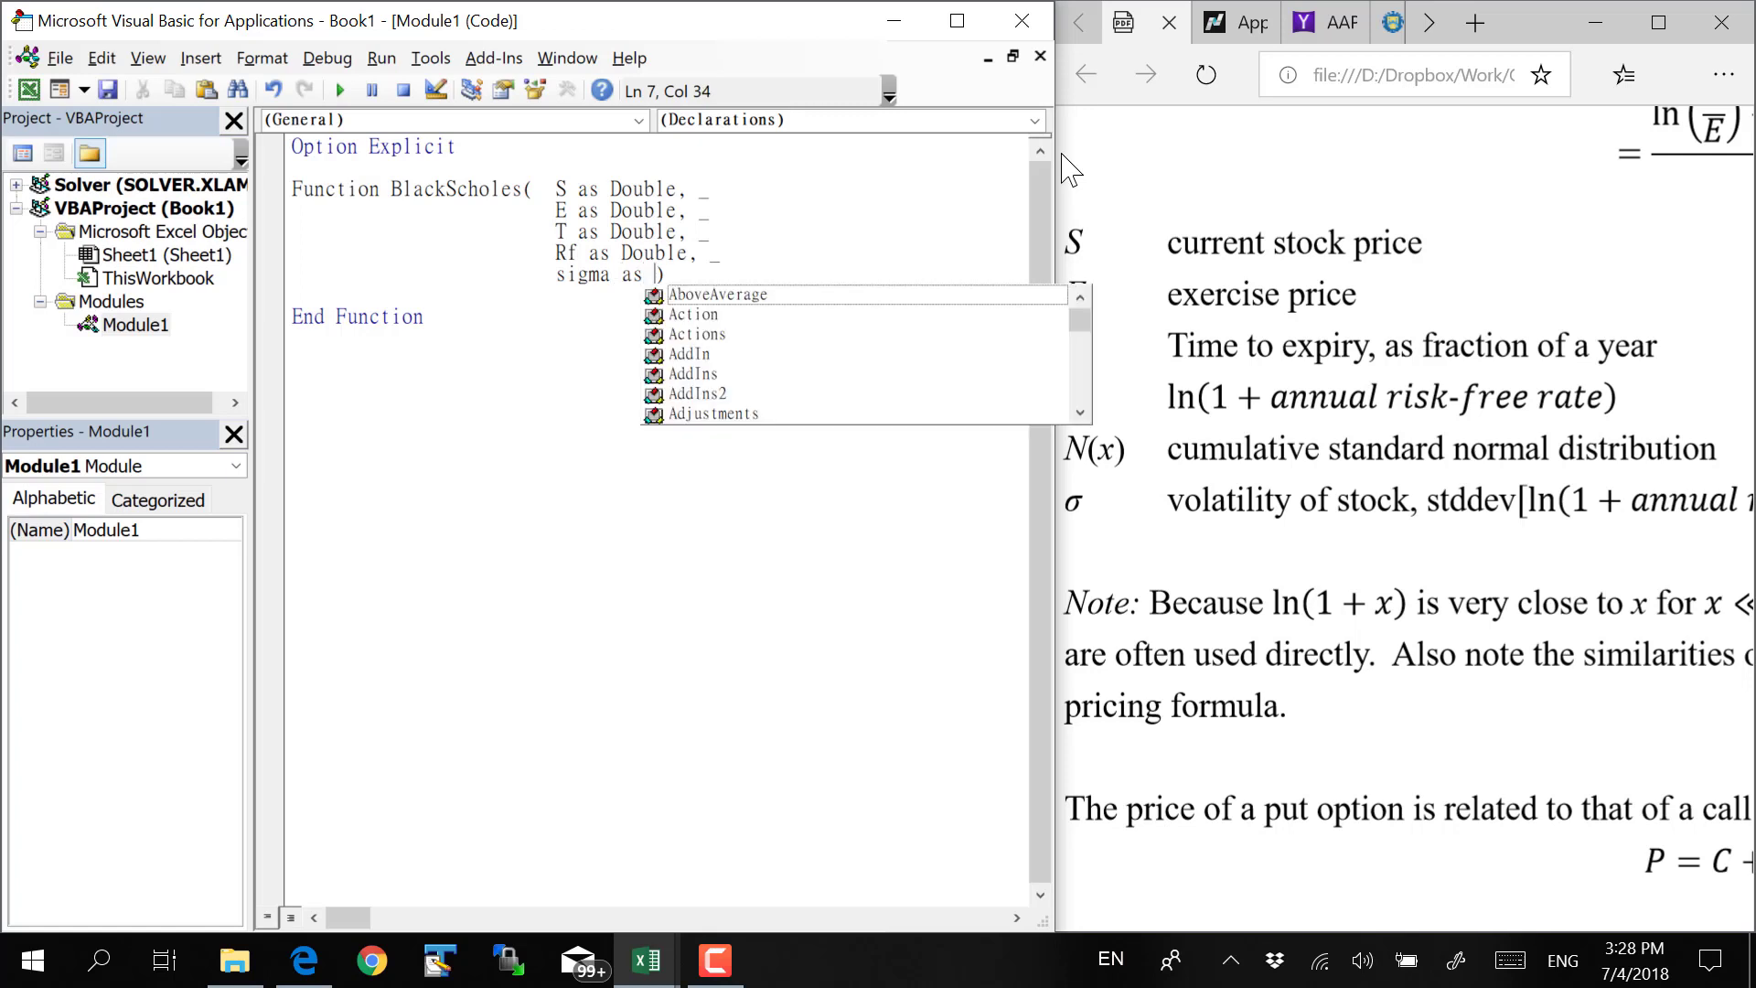
pyautogui.write('Double')
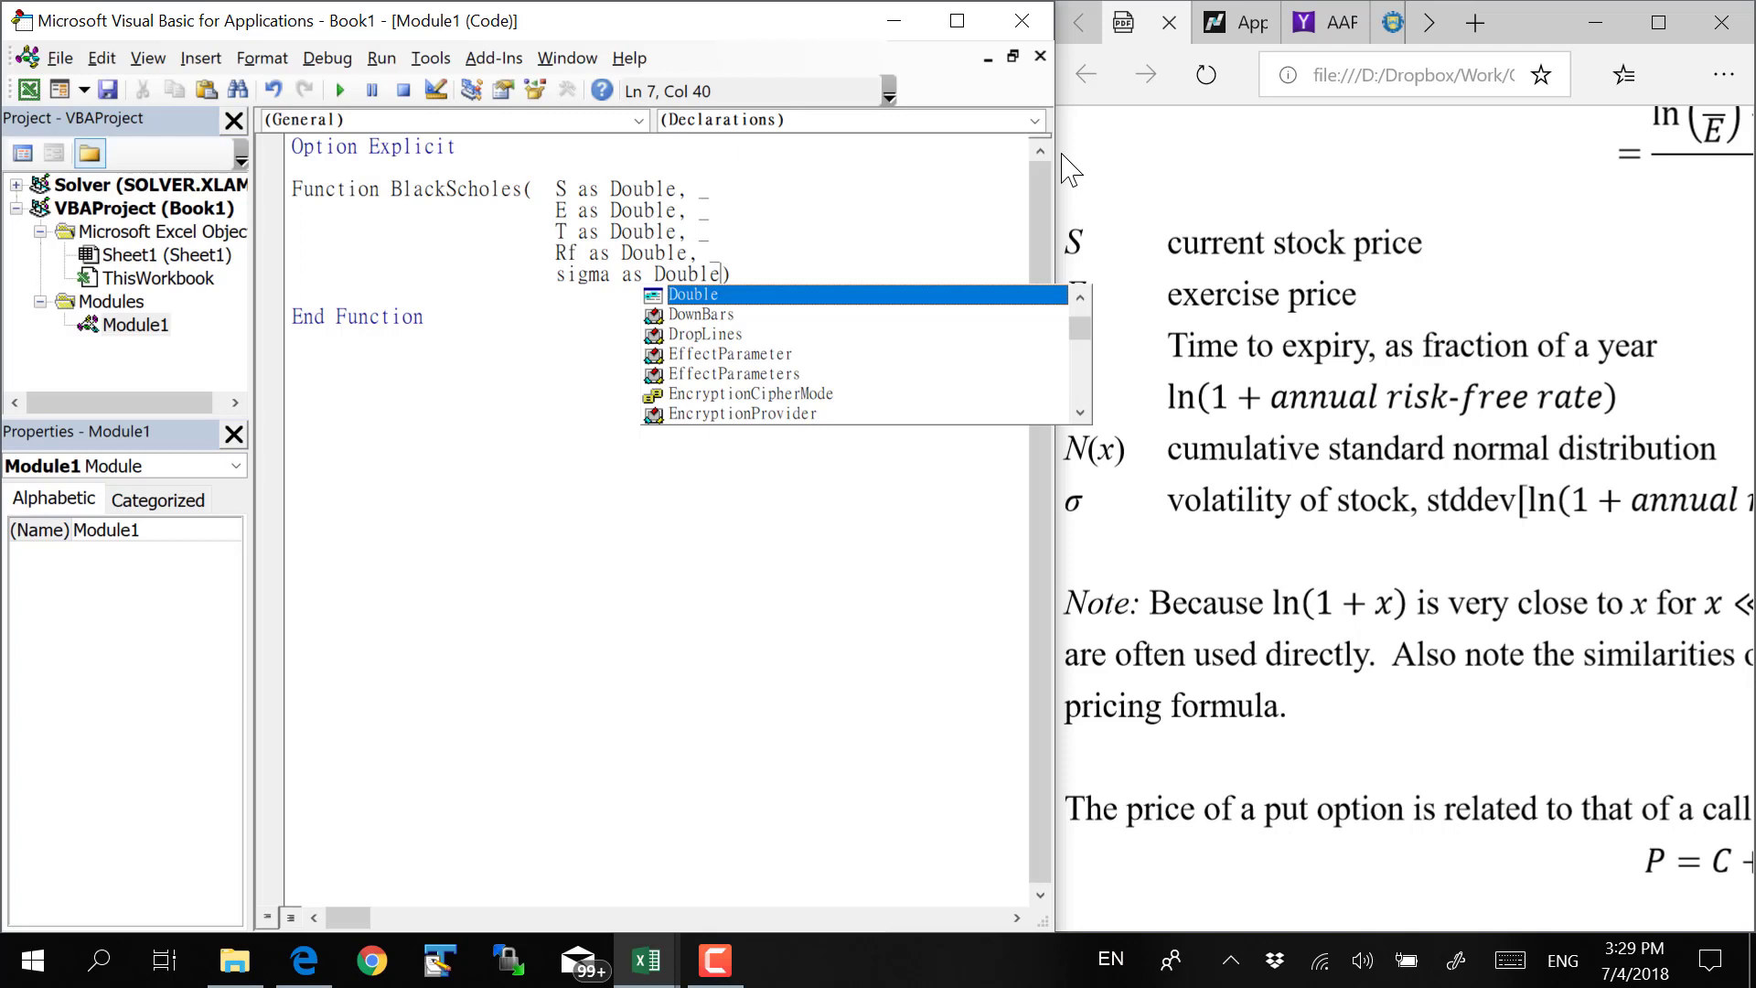
# Add a final parameter line isCall As Boolean before the closing bracket
pyautogui.write(', _')
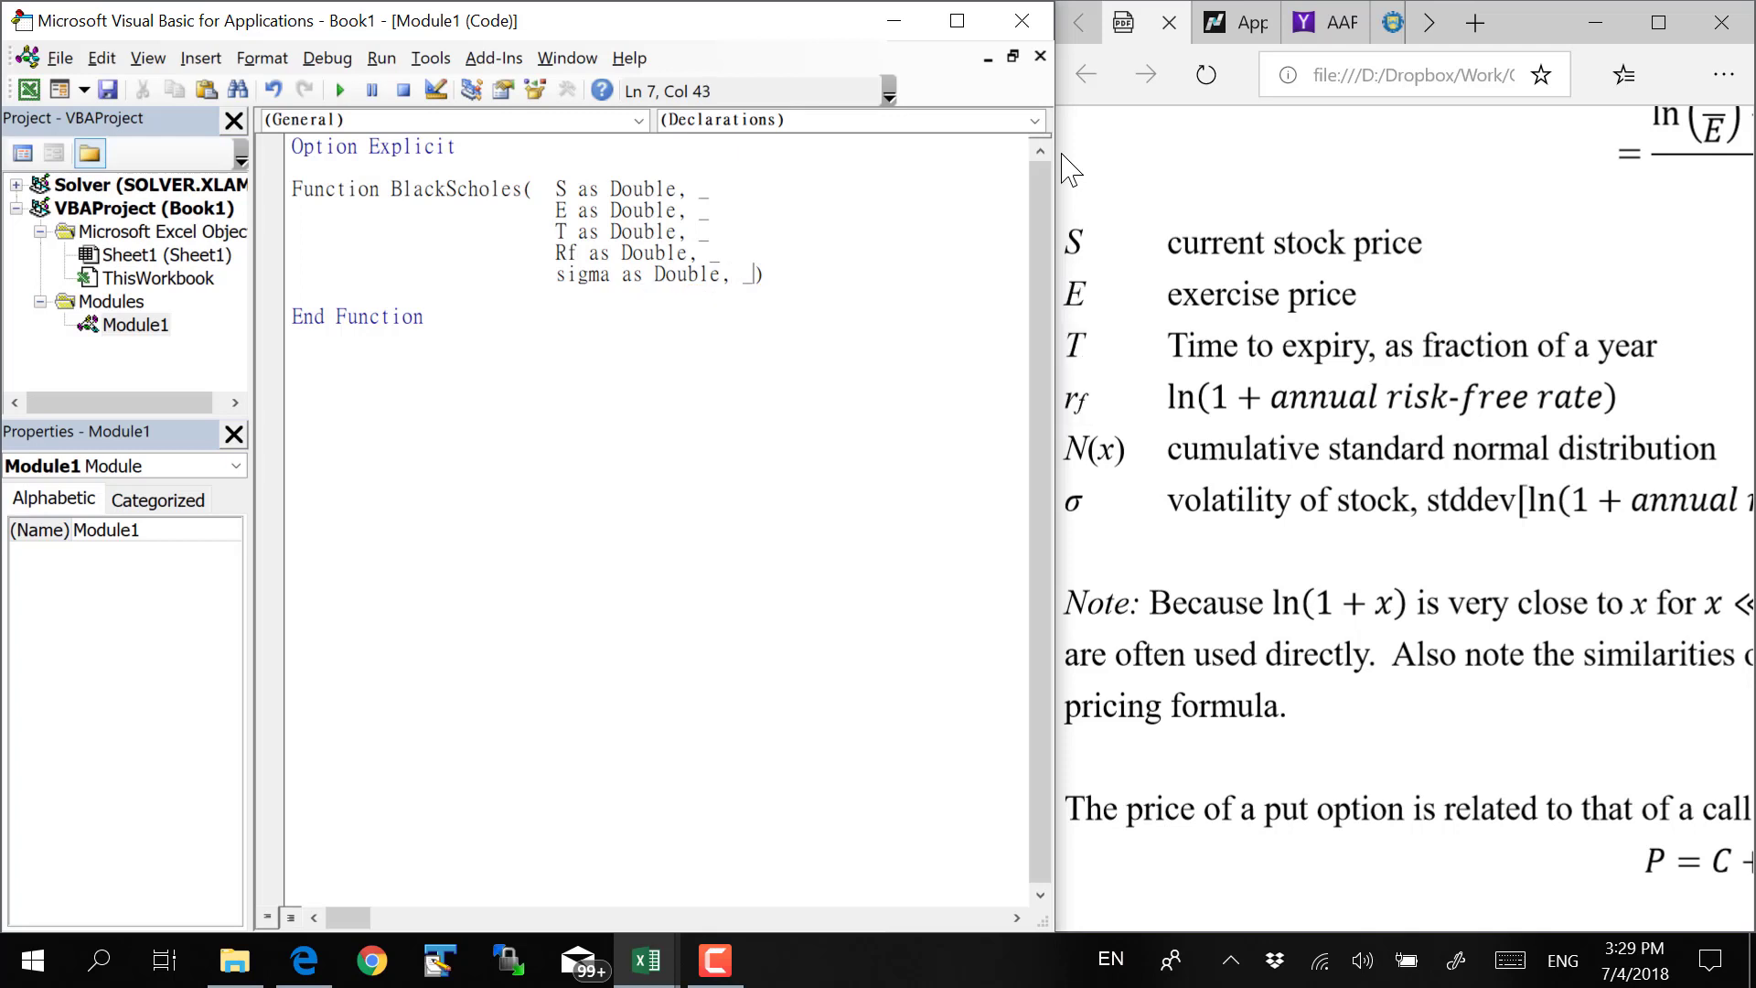
pyautogui.press('Return')
pyautogui.write('is')
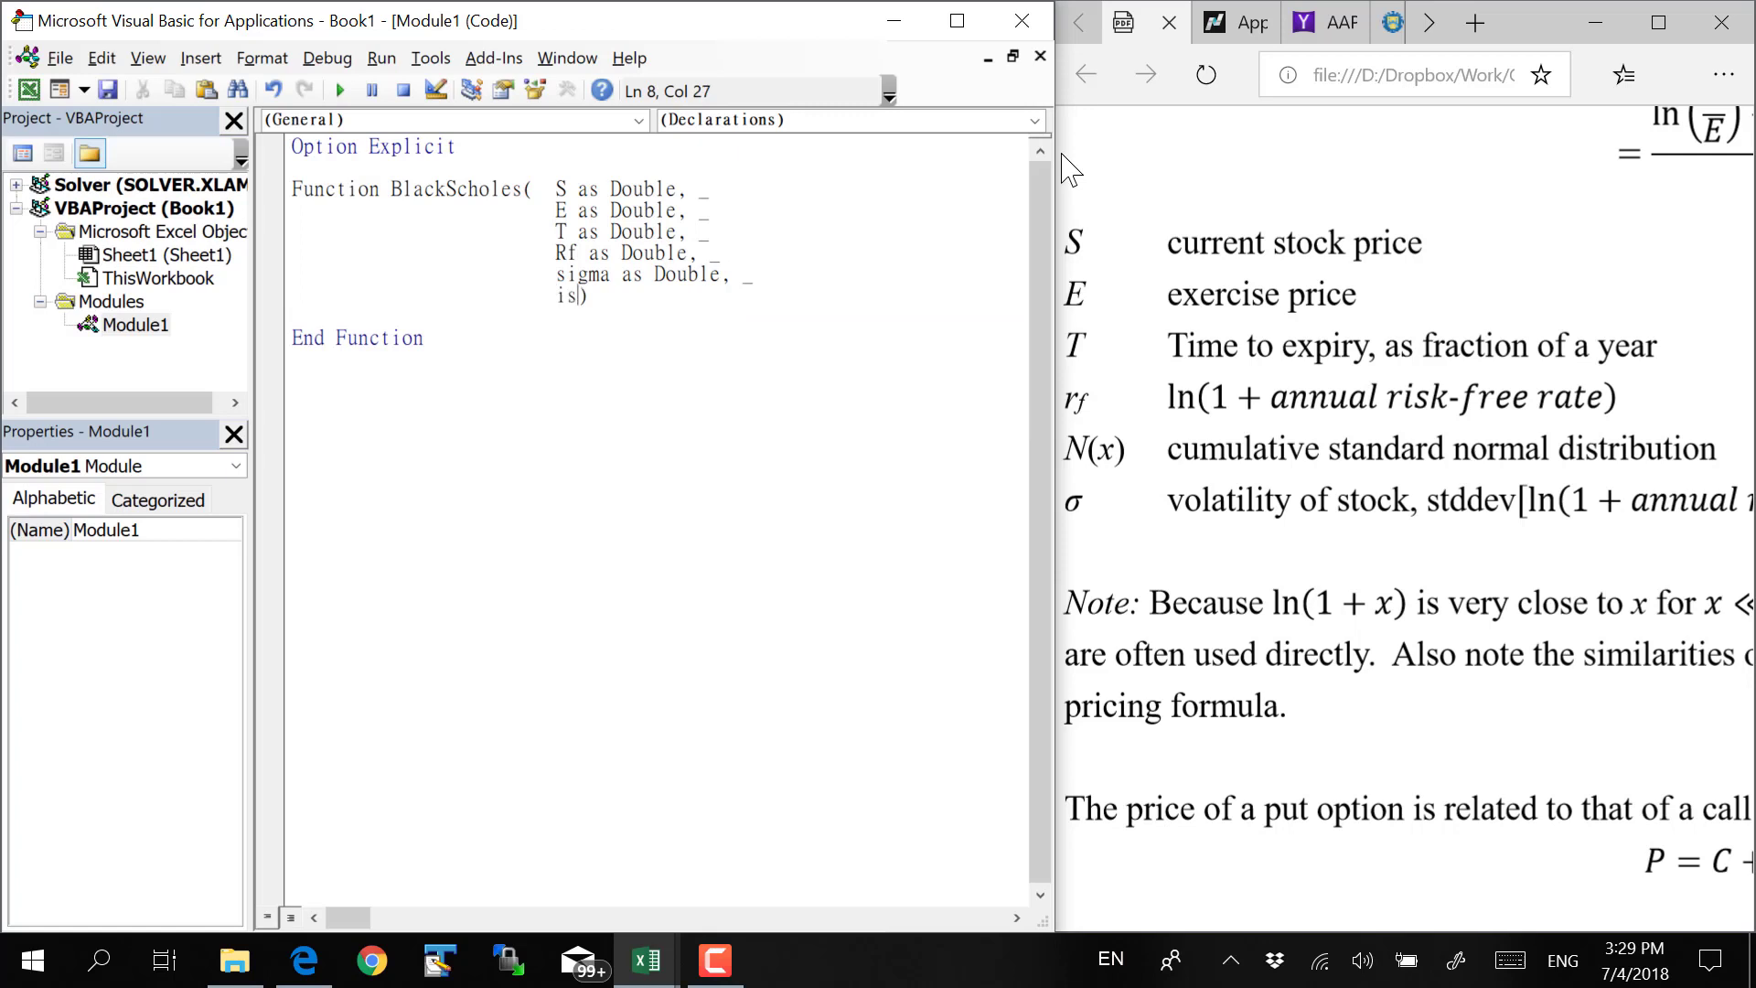
pyautogui.write('Call')
pyautogui.write('a')
pyautogui.write('s ')
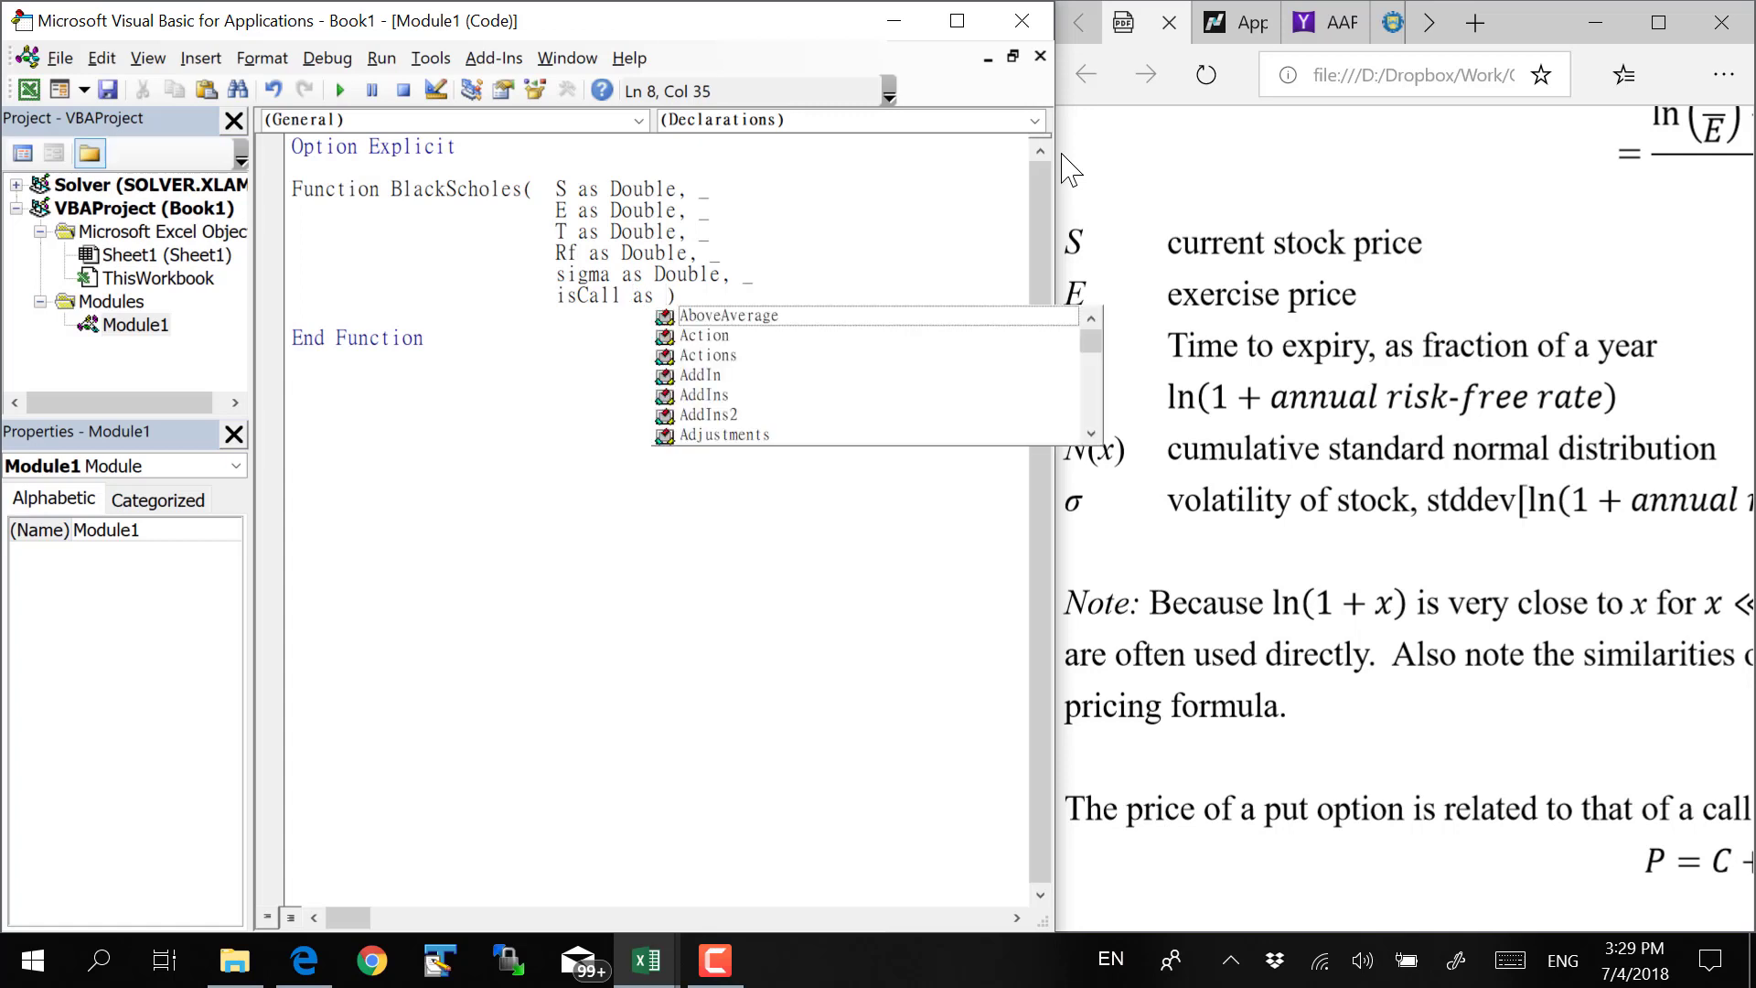
pyautogui.write('Boolean')
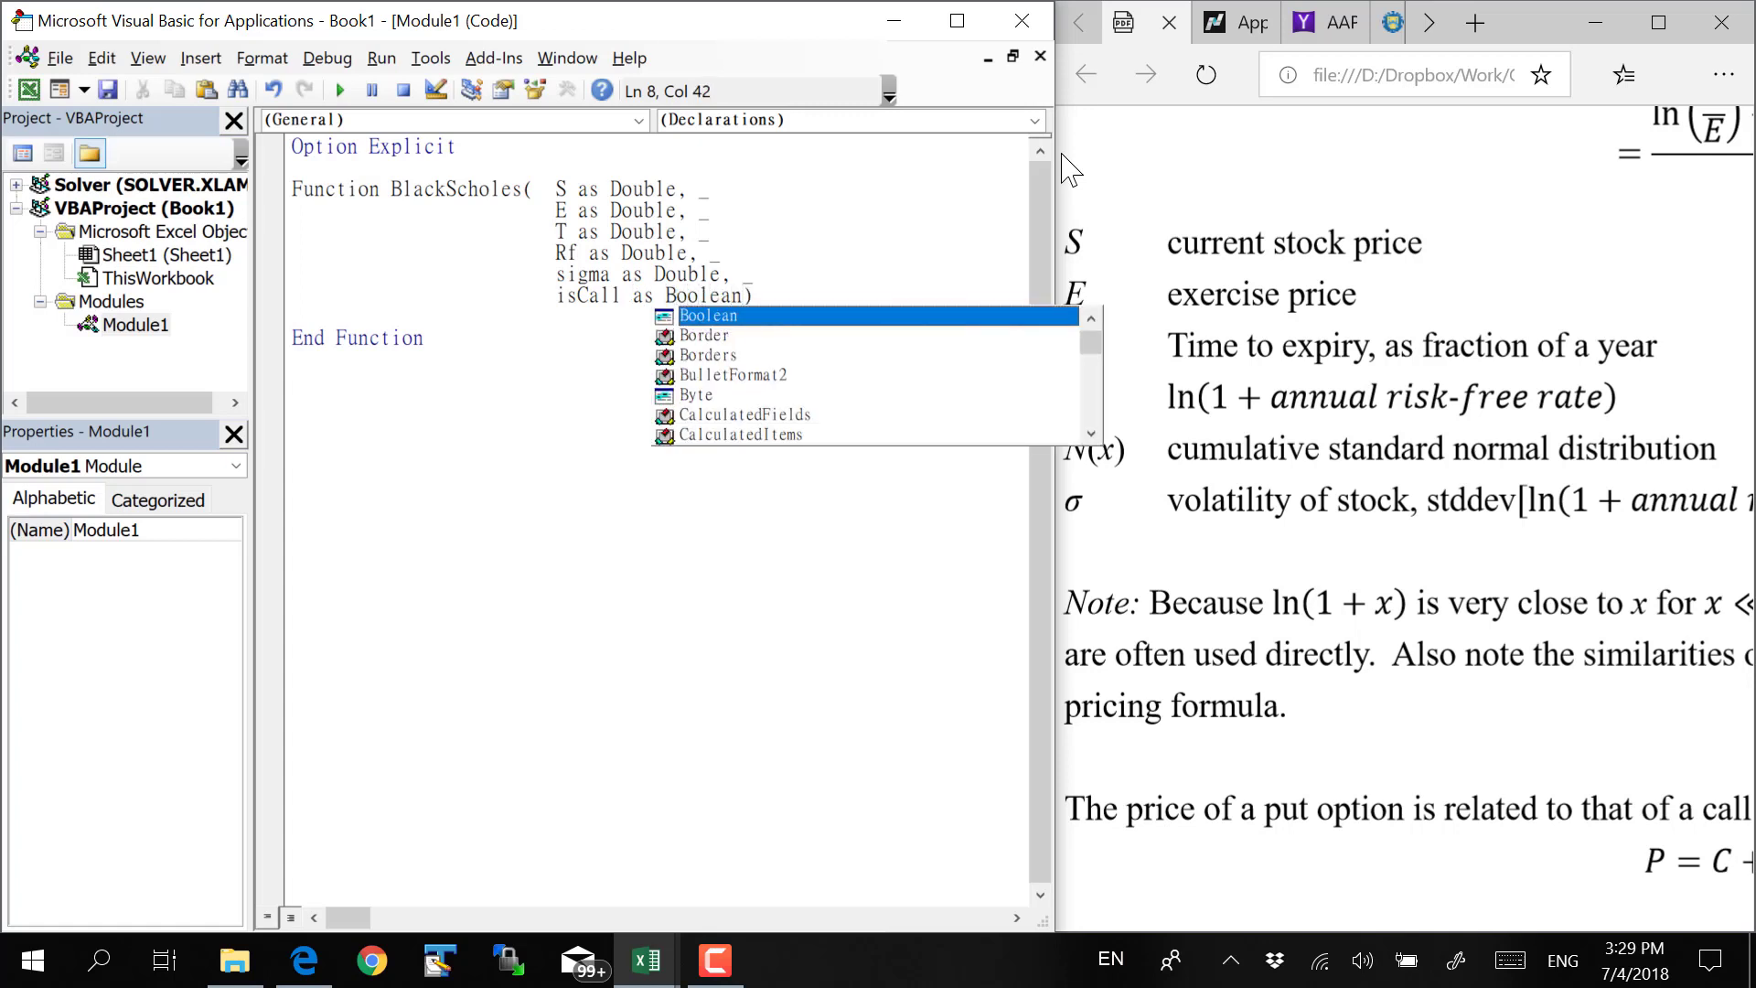
pyautogui.press('Right')
pyautogui.press('Down')
pyautogui.press('Up')
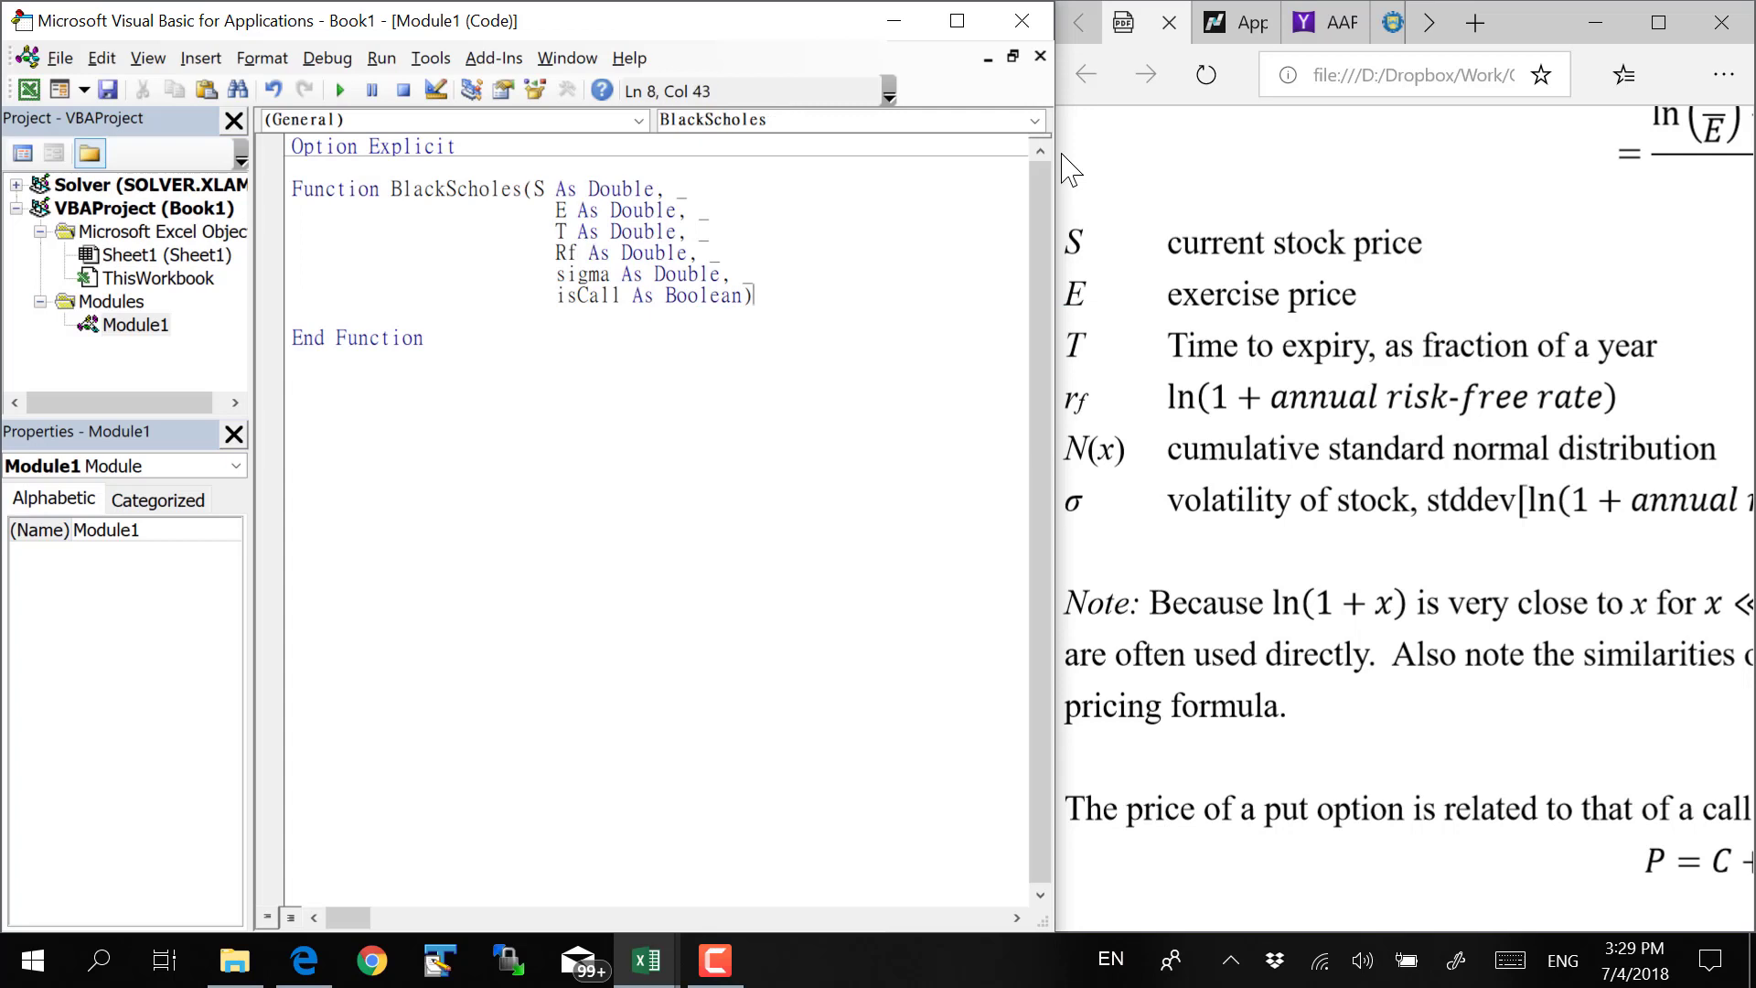
# Add an indented blank line inside the function body before End Function
pyautogui.press('Return')
pyautogui.press('Return')
pyautogui.press('BackSpace')
pyautogui.press('BackSpace')
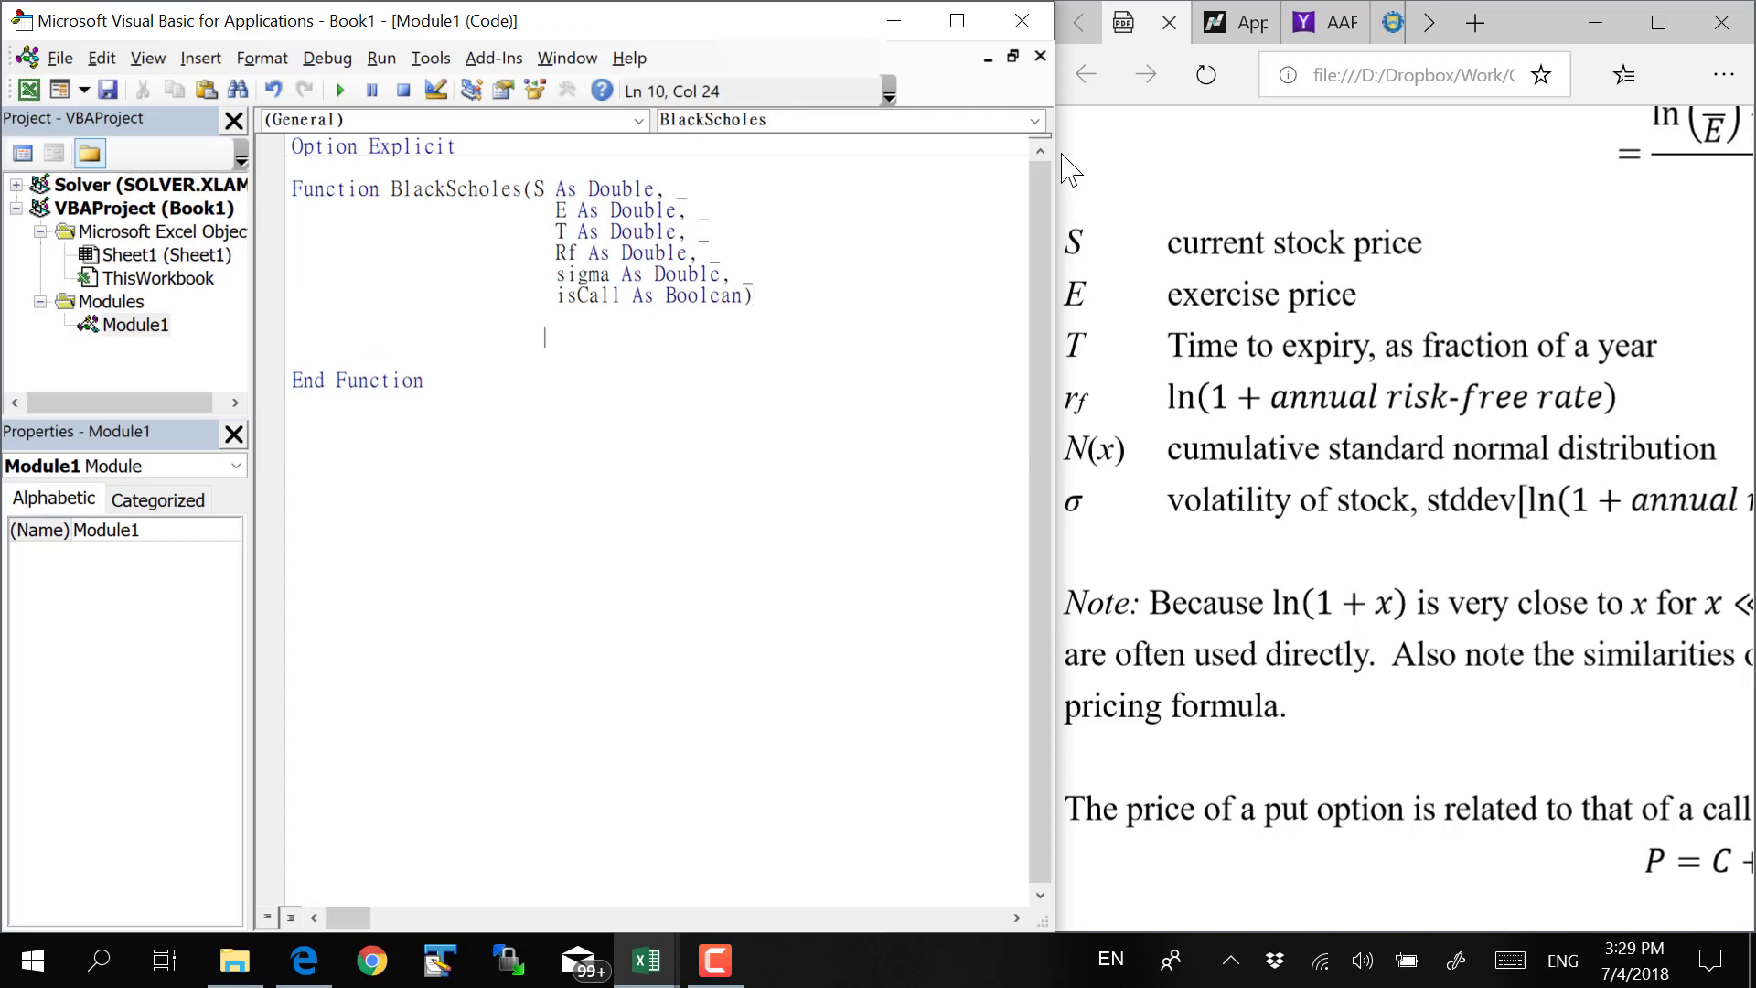
pyautogui.press('BackSpace')
pyautogui.press('BackSpace')
pyautogui.press('BackSpace')
pyautogui.press('BackSpace')
pyautogui.press('Tab')
pyautogui.press('Tab')
pyautogui.press('BackSpace')
pyautogui.press('BackSpace')
pyautogui.press('BackSpace')
pyautogui.press('BackSpace')
# Add an indented 'Declare variables comment line to the function body
pyautogui.press('Tab')
pyautogui.write("'D")
pyautogui.write('eclare varia')
pyautogui.write('bles')
pyautogui.press('Return')
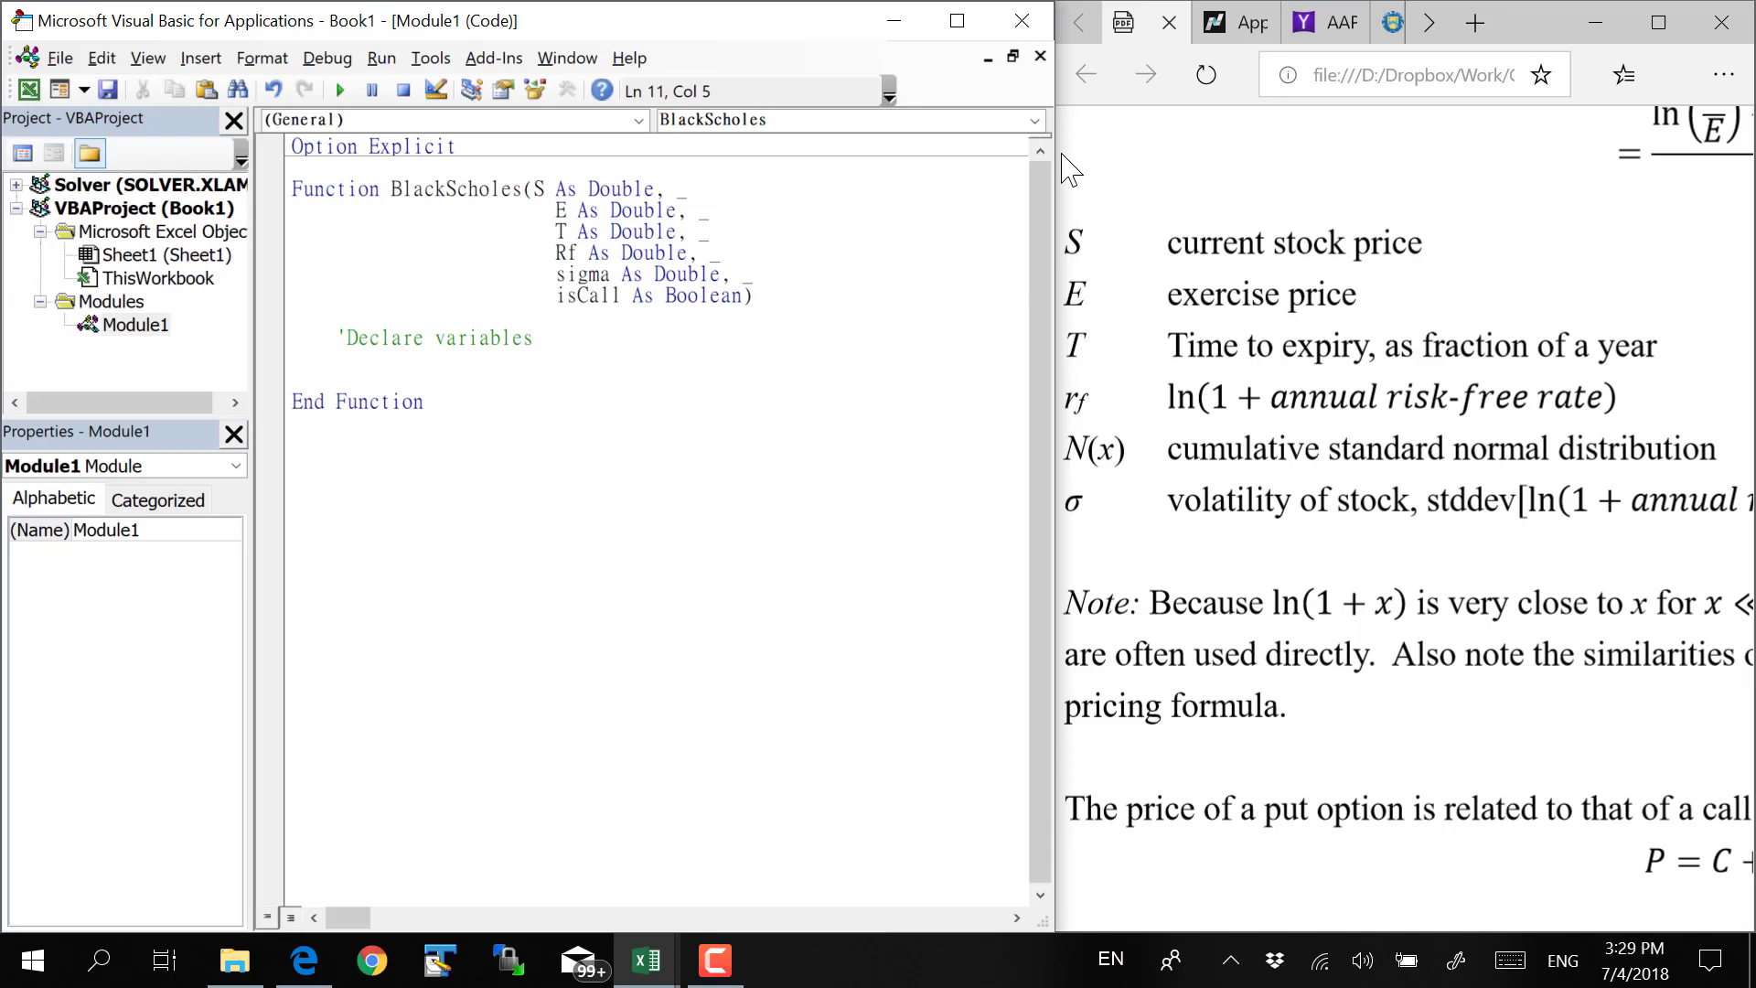
# Declare Dim D1, D2, log_rf under the comment, followed by a blank line
pyautogui.write('Dim')
pyautogui.scroll(-2, 1065, 167)
pyautogui.scroll(10, 1281, 311)
pyautogui.scroll(-6, 1496, 443)
pyautogui.scroll(-2, 1489, 448)
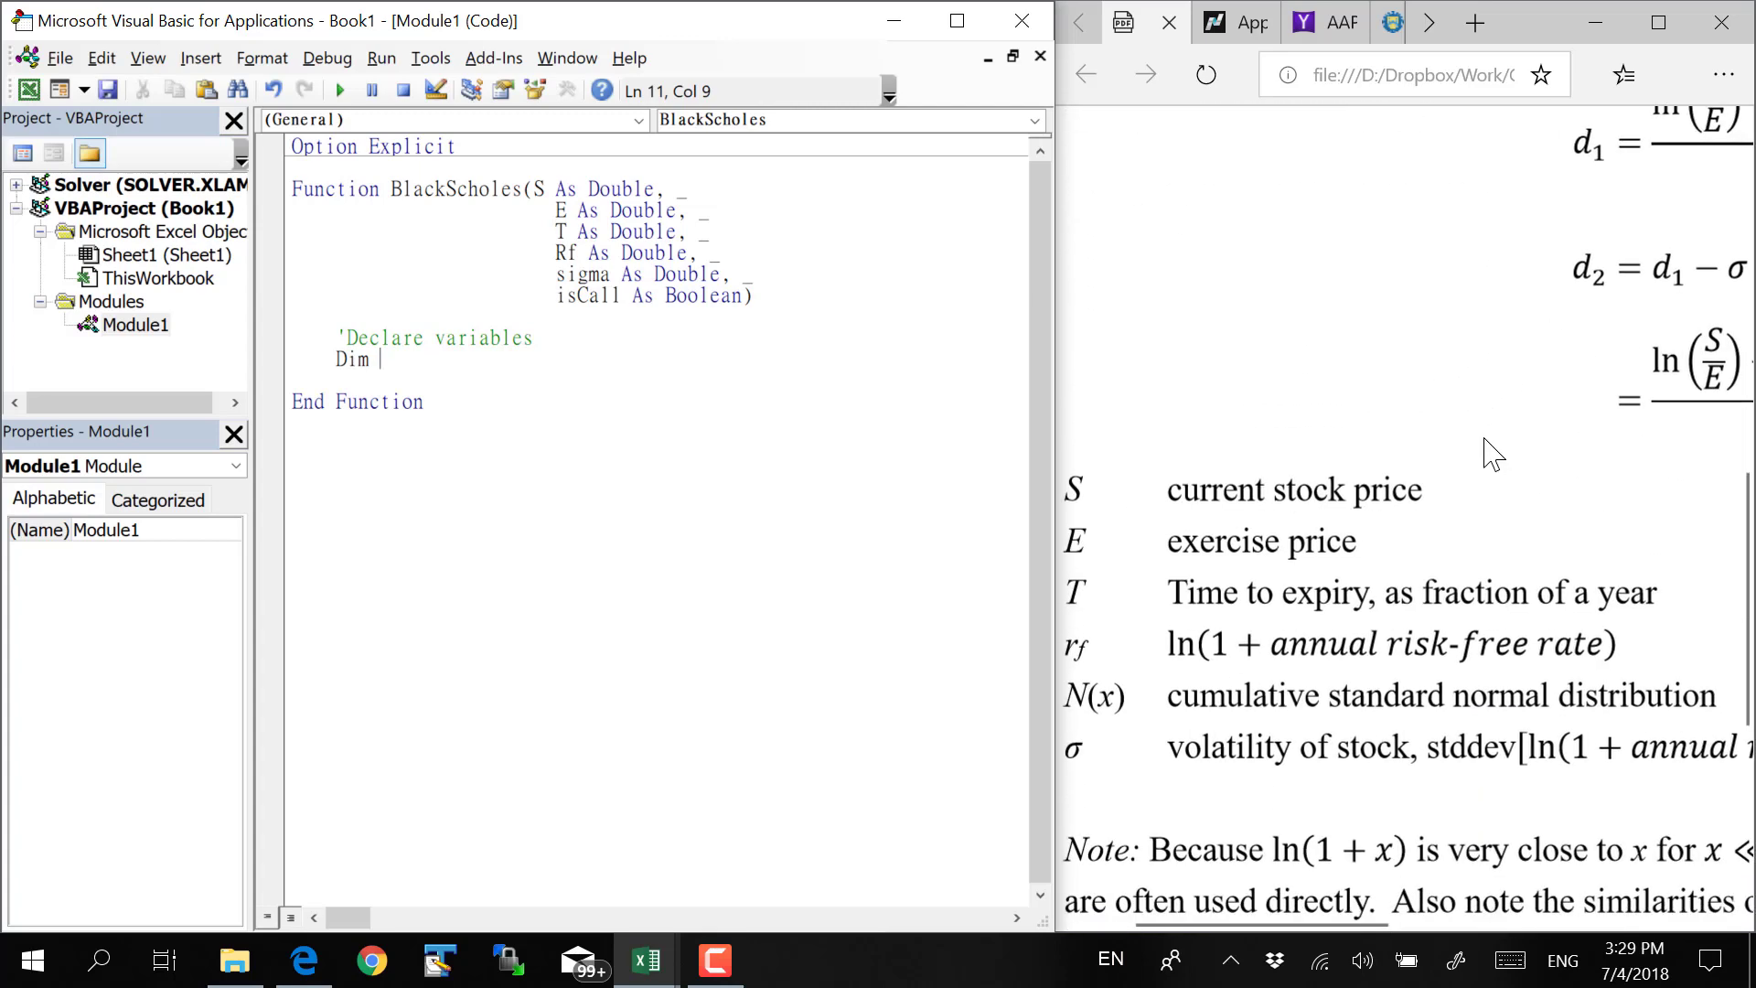
pyautogui.scroll(4, 1492, 455)
pyautogui.scroll(-1, 1491, 450)
pyautogui.click(1425, 924)
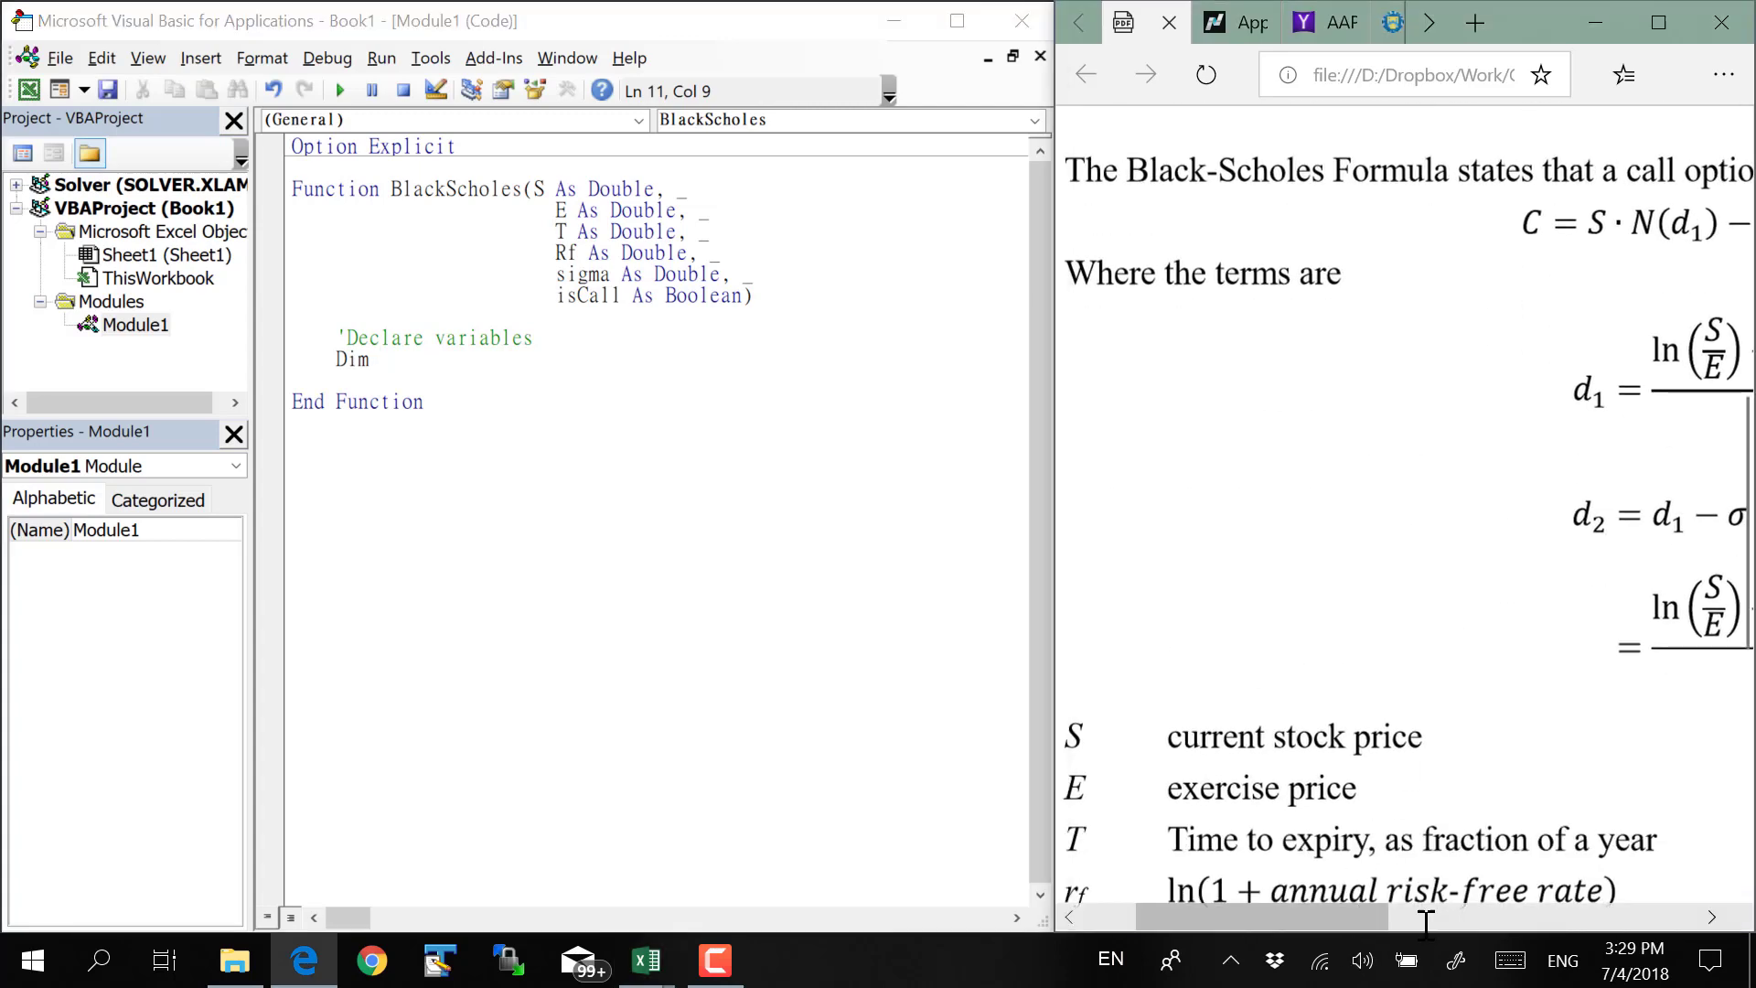
pyautogui.moveTo(1425, 924); pyautogui.dragTo(1471, 924)
pyautogui.click(635, 353)
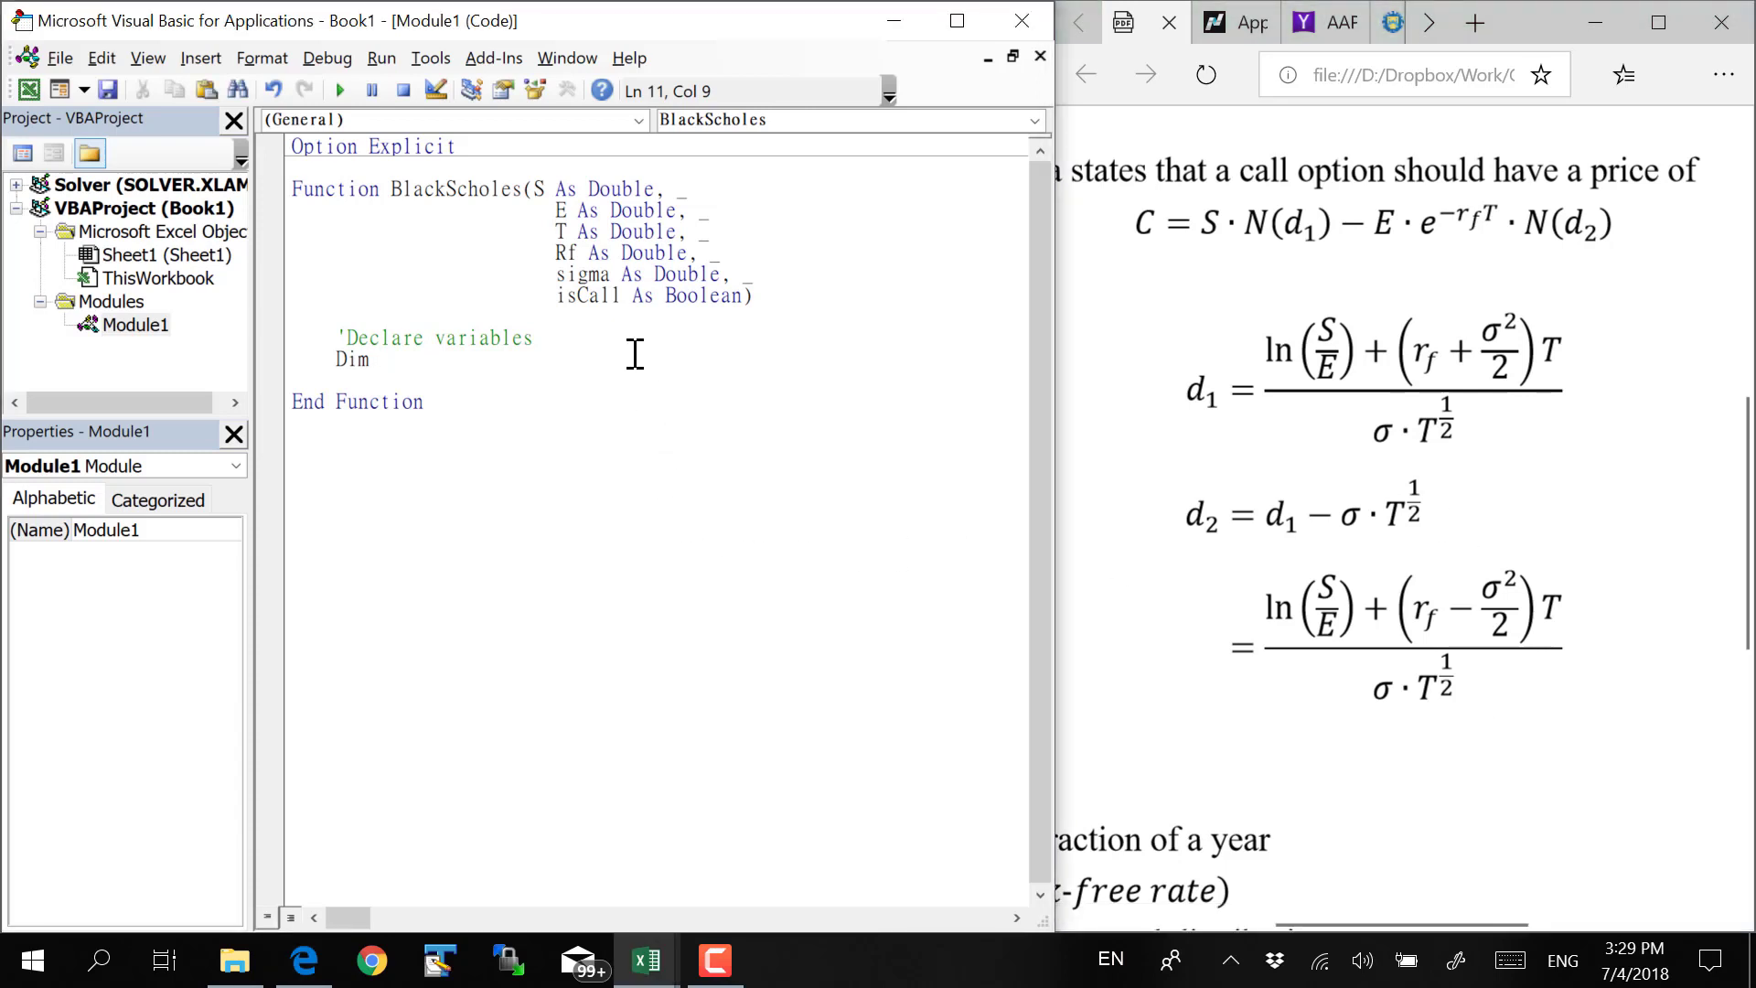
pyautogui.write('D1,D2')
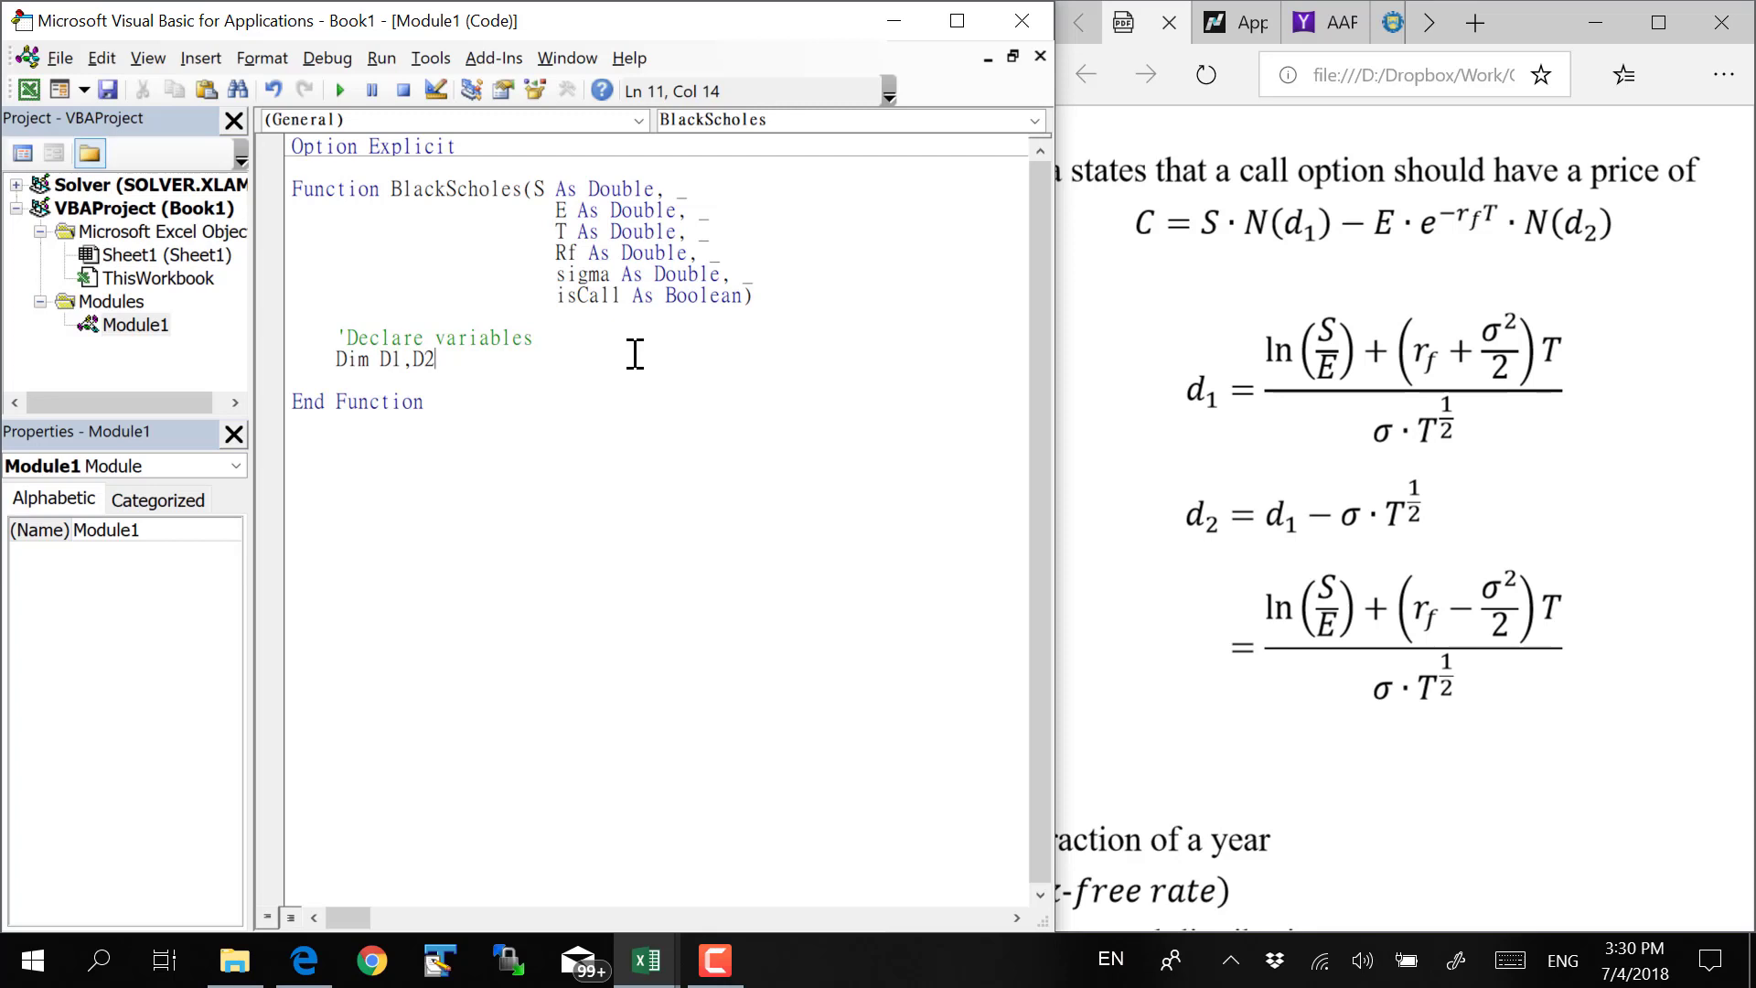
pyautogui.write(' D2,')
pyautogui.write('log_rf')
pyautogui.press('Return')
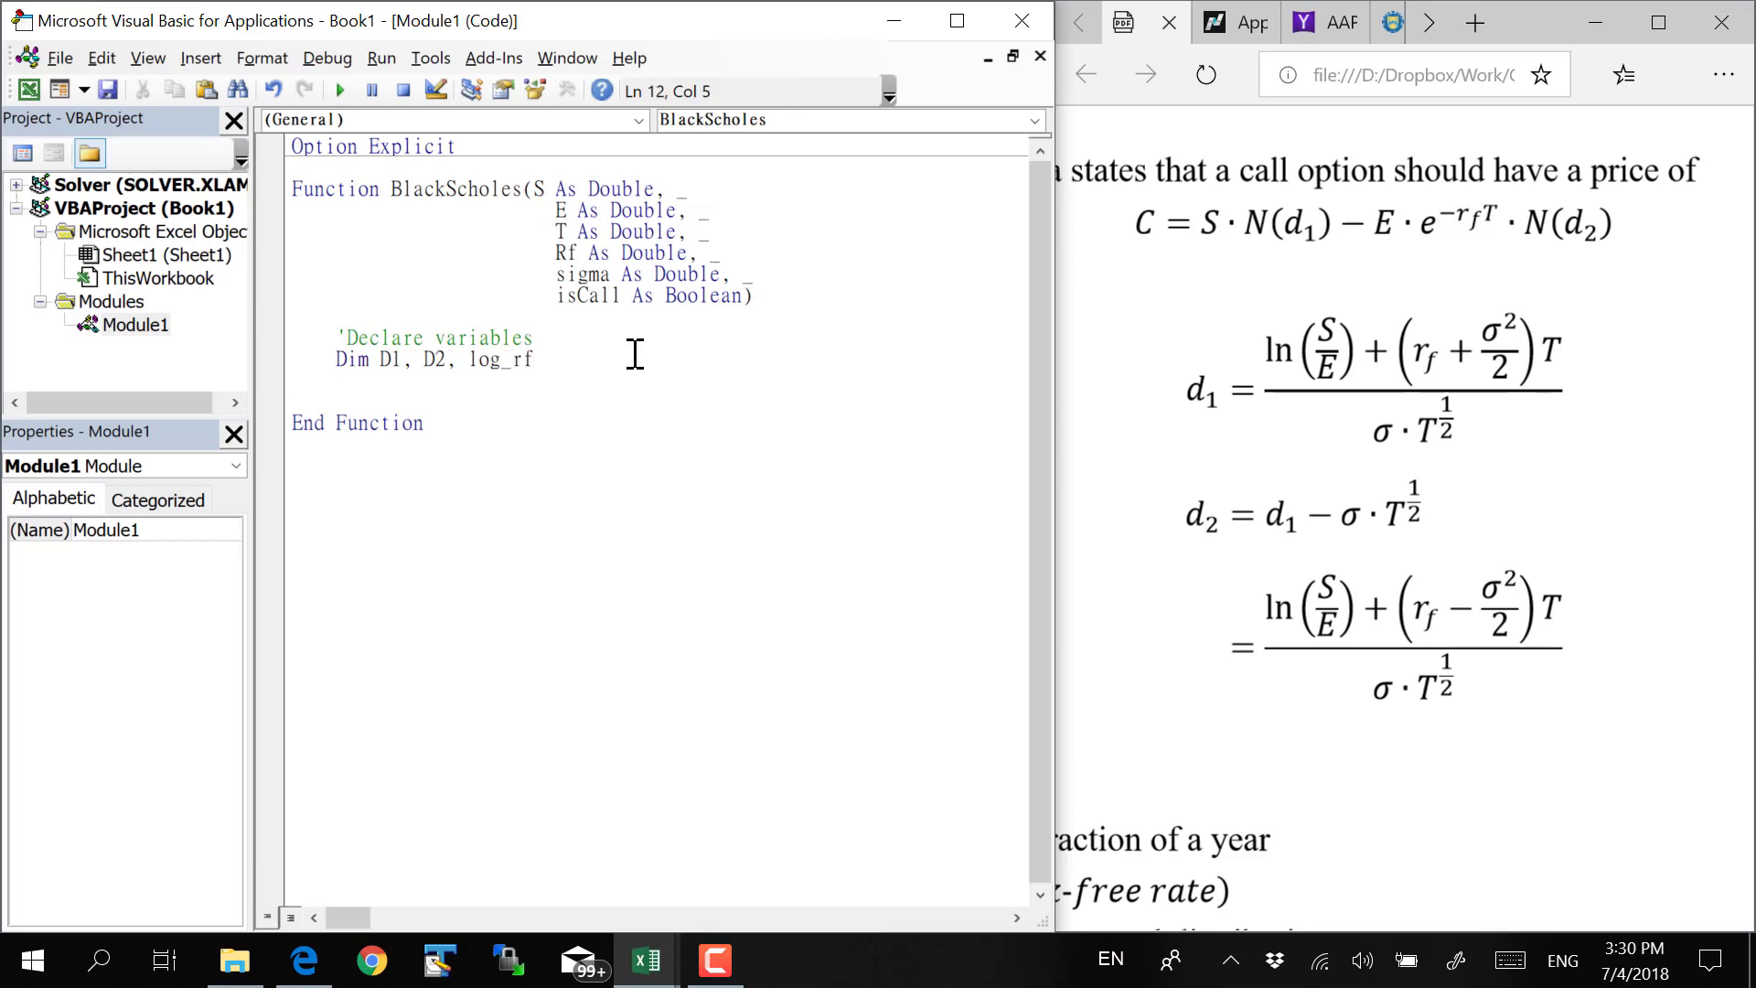
pyautogui.press('Return')
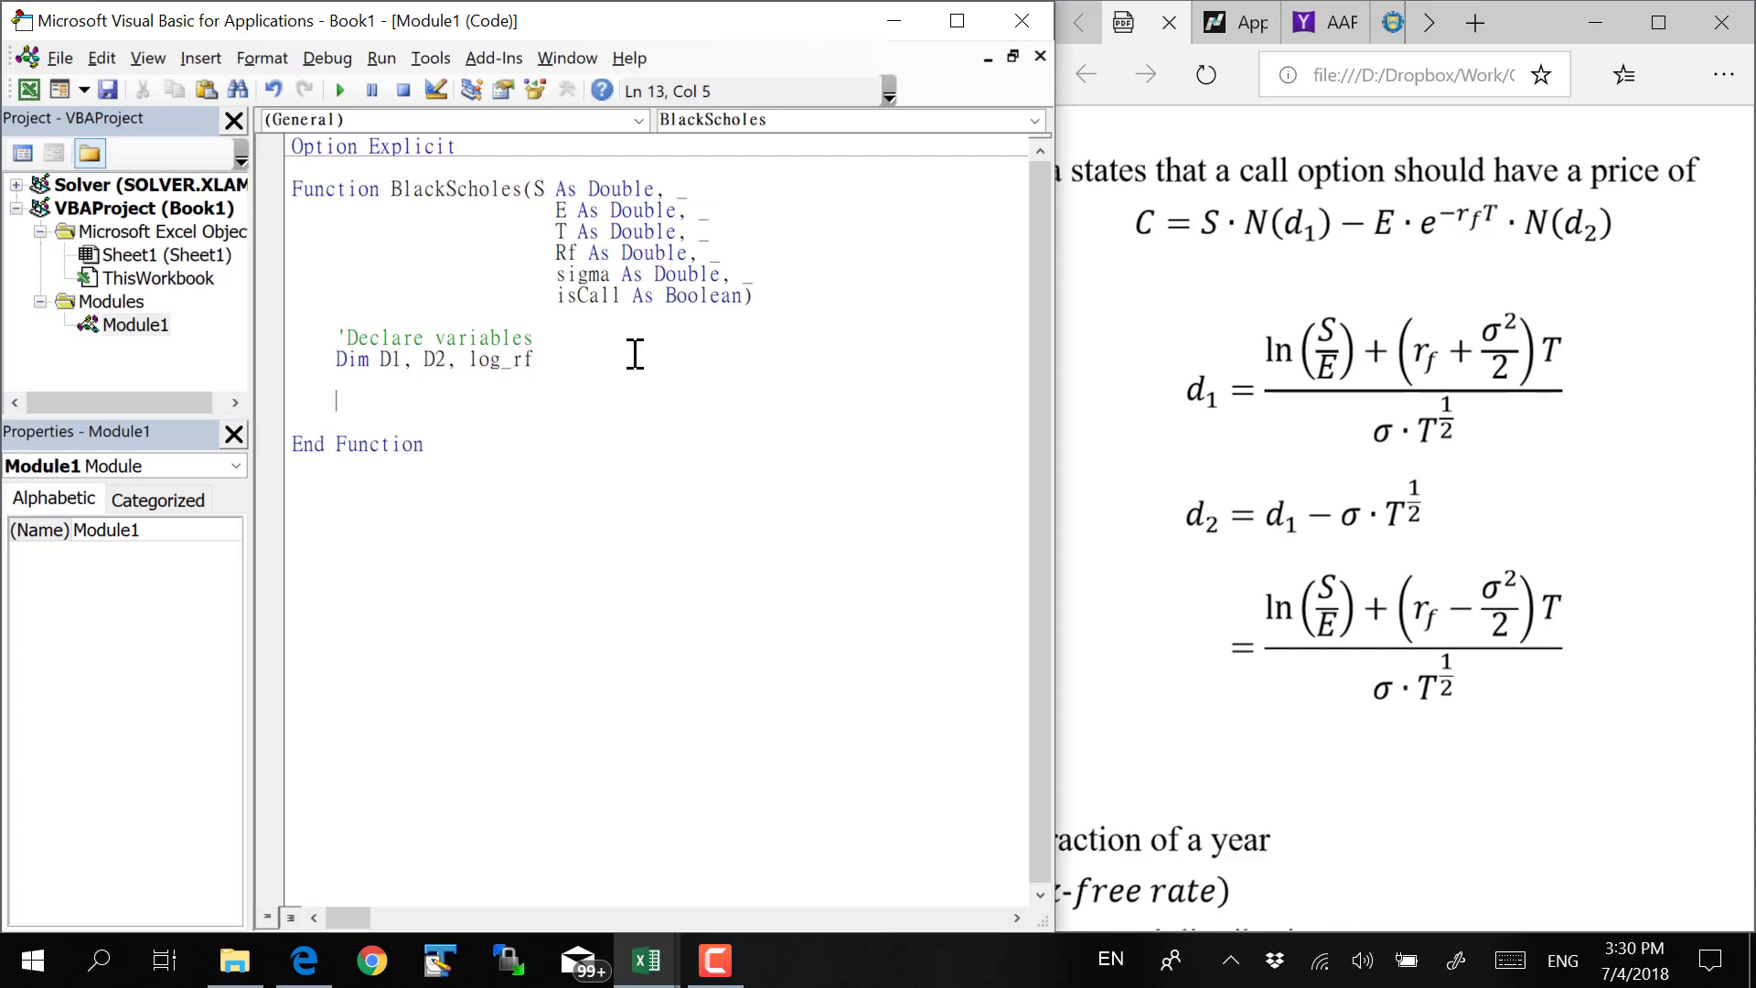
# Set log_rf = Log(1 + Rf) on its own line
pyautogui.write('log')
pyautogui.write('_rf = ')
pyautogui.write('log')
pyautogui.write('(')
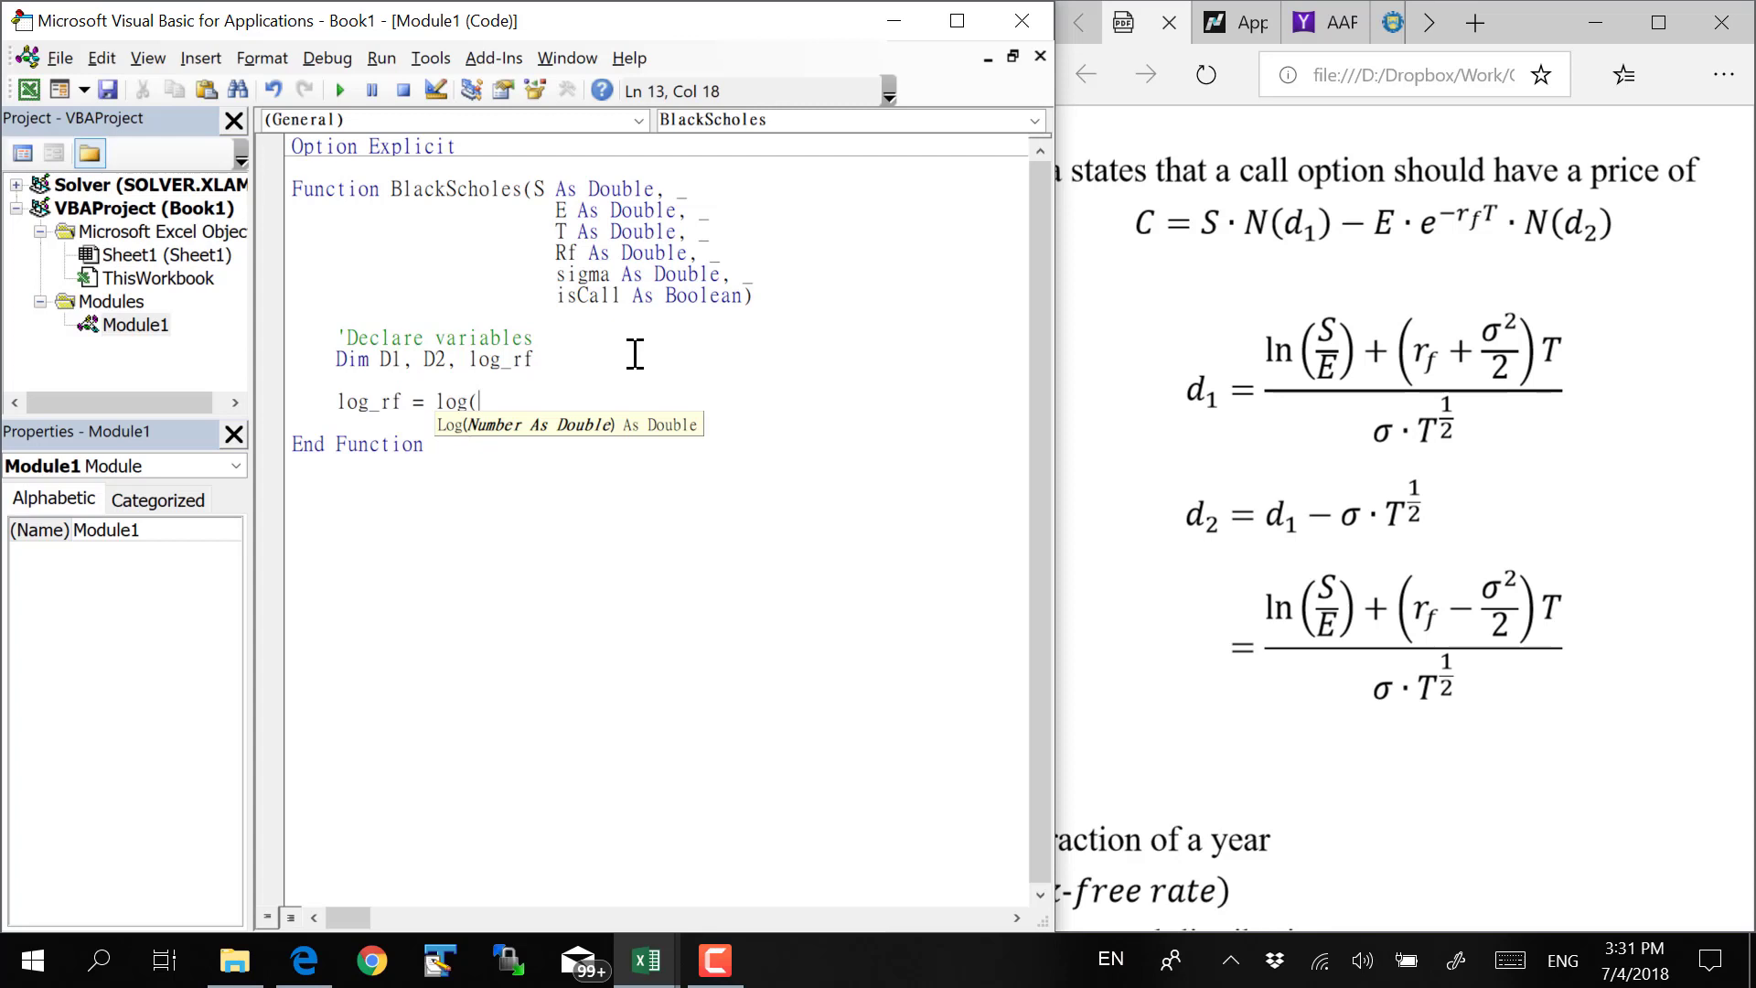
pyautogui.write('1')
pyautogui.write(' + Rf)')
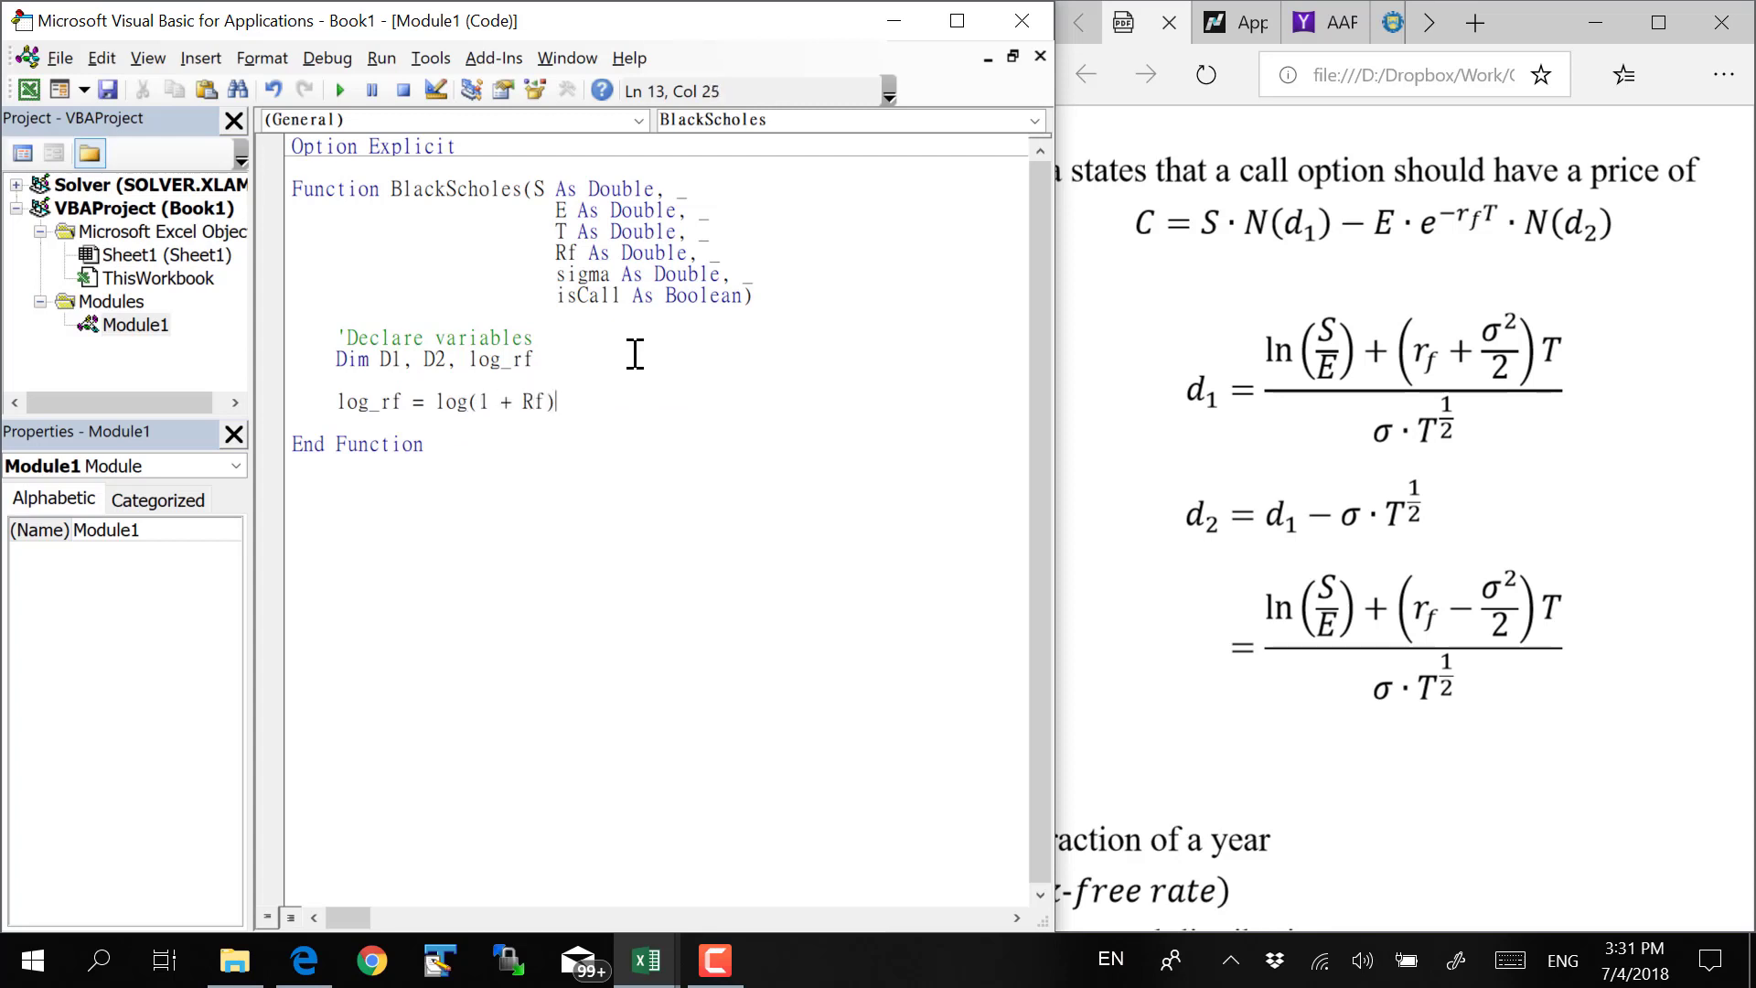
pyautogui.press('Return')
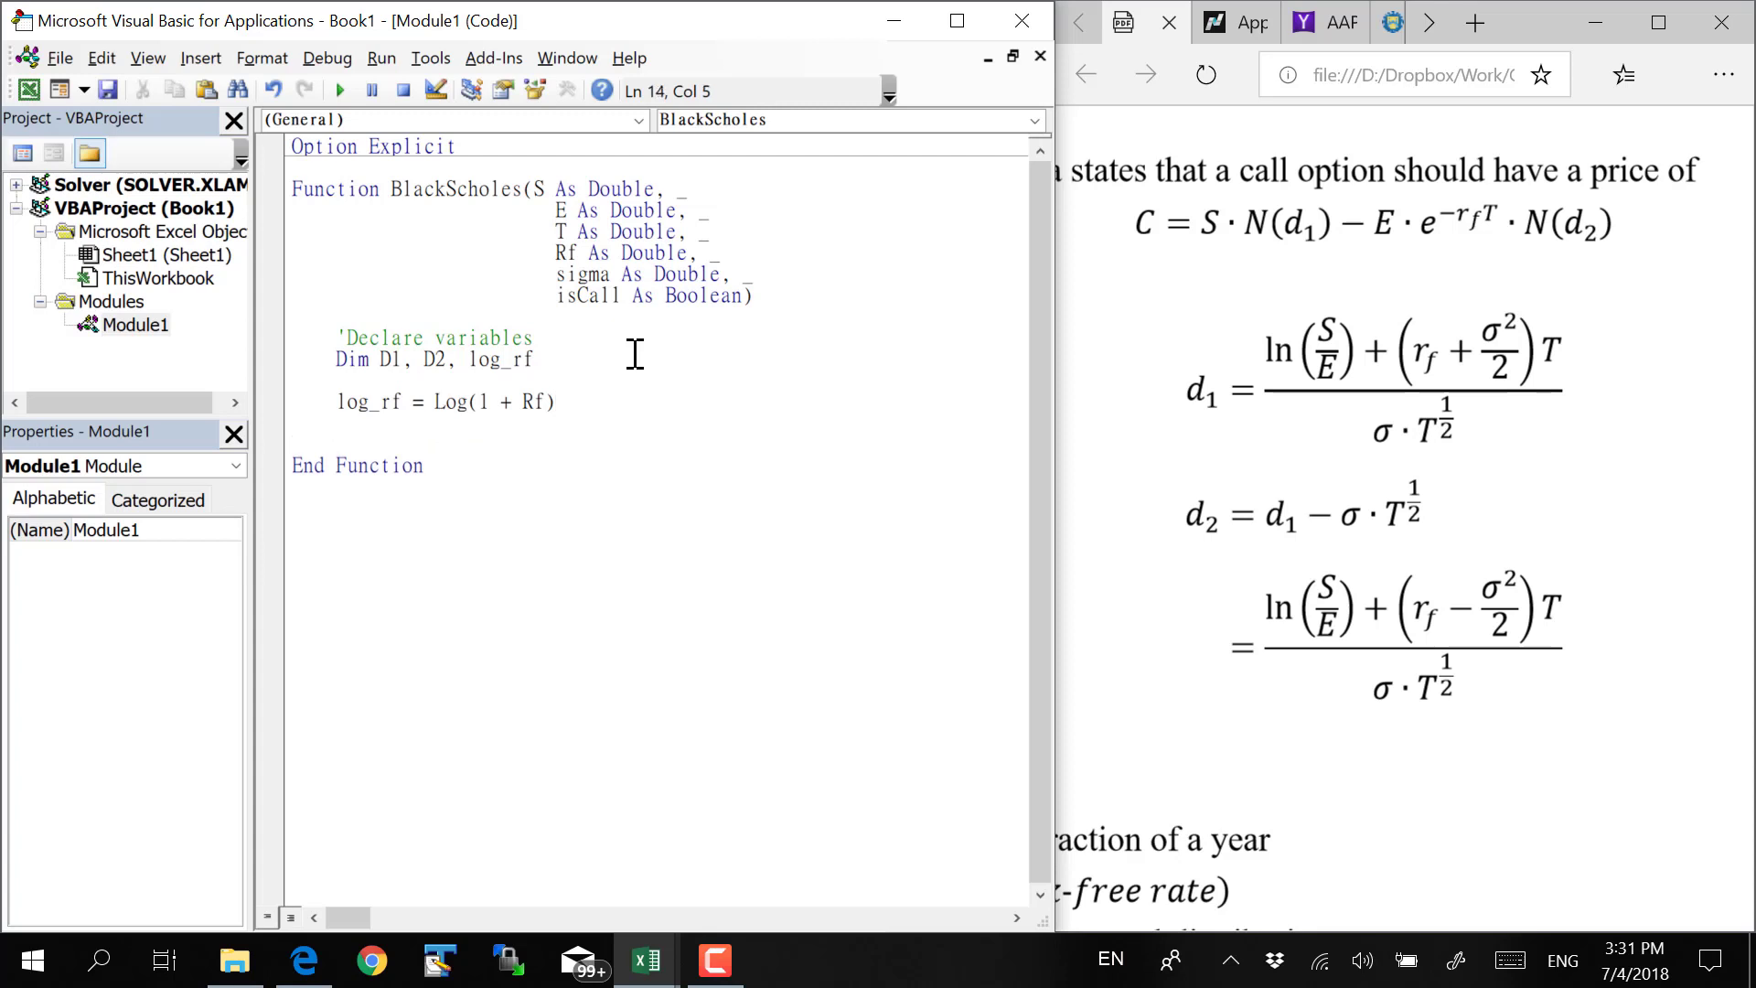
# Begin D1 = Log(S / E) + (log_rf + (sigma)^(2) / 2), fixing the misspelled sigma
pyautogui.write('D1')
pyautogui.write(' = ')
pyautogui.write('log(')
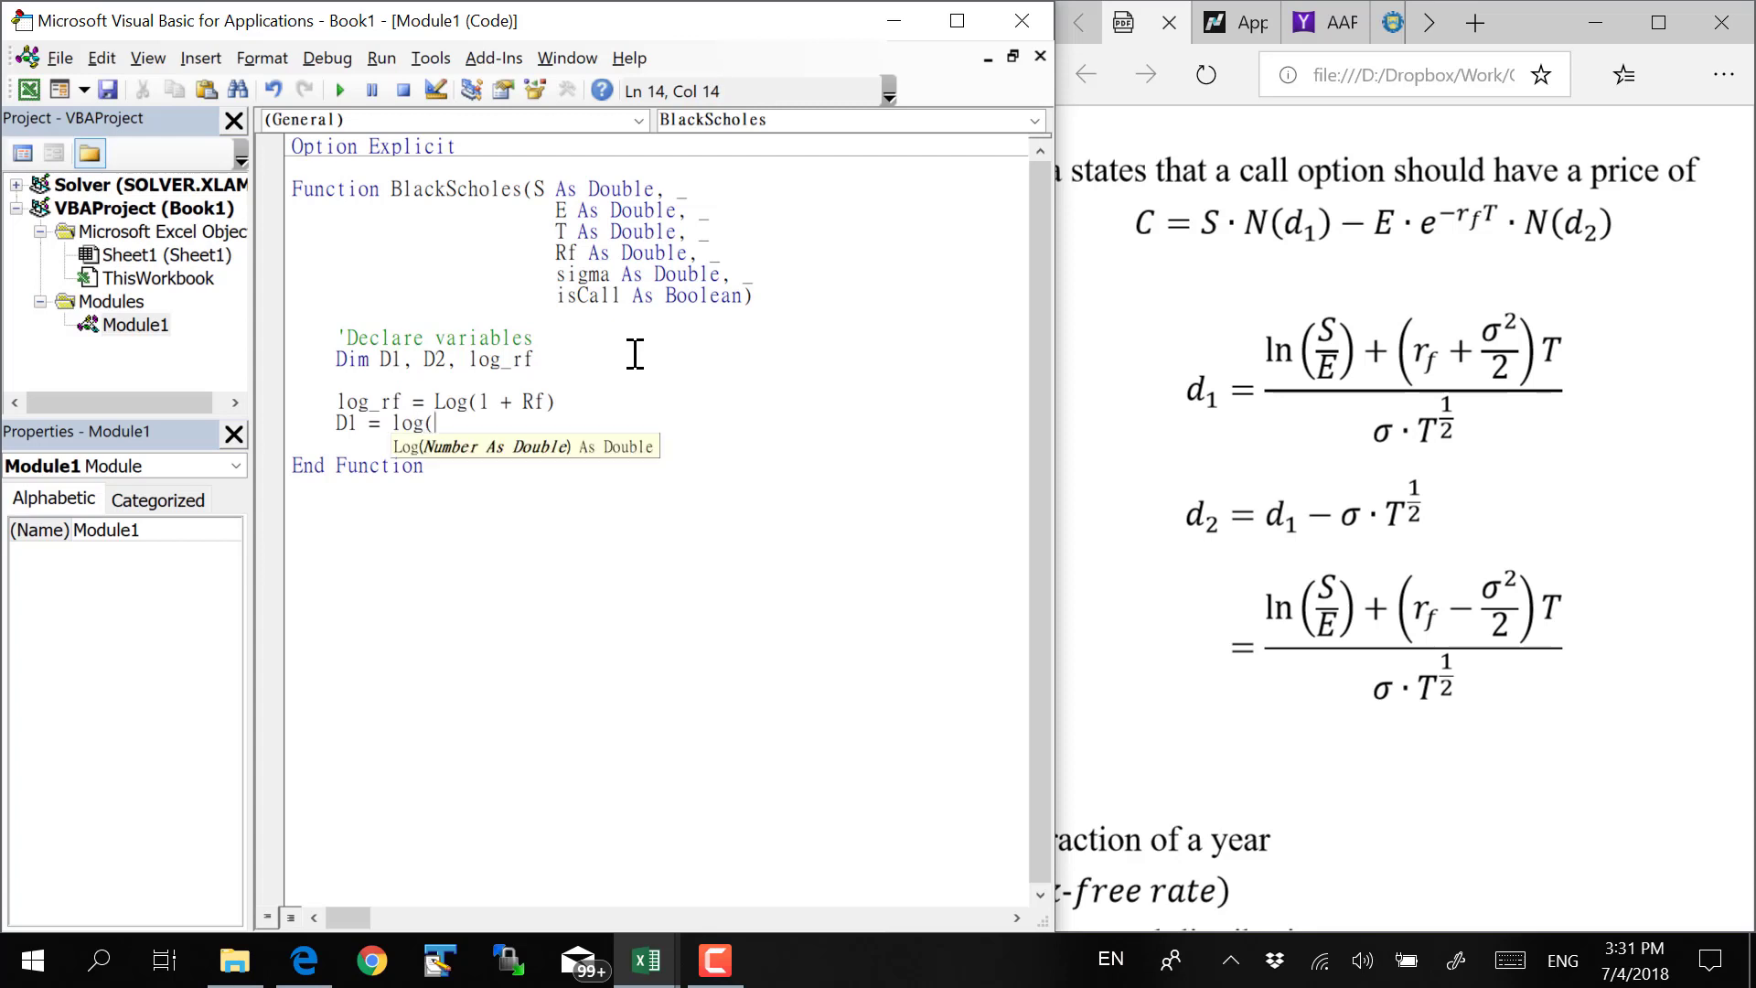
pyautogui.write('S/E')
pyautogui.write(')+')
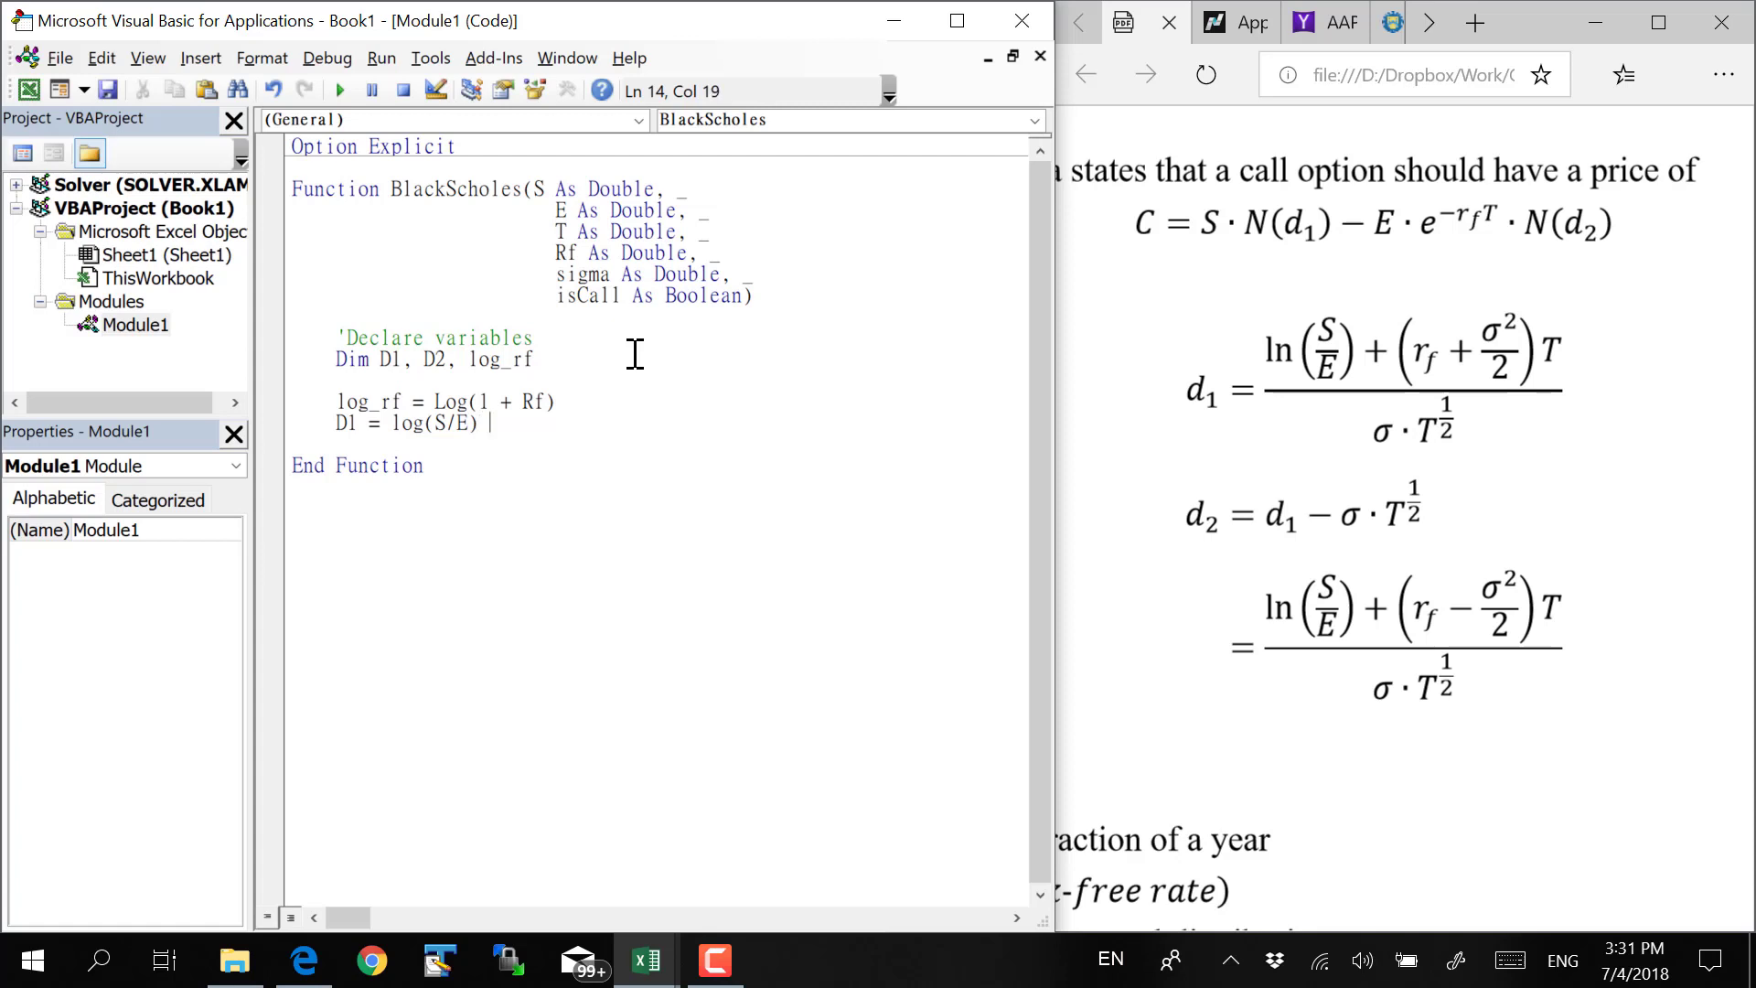
pyautogui.write('+ ')
pyautogui.write('(')
pyautogui.write(')')
pyautogui.write('log_rf')
pyautogui.write('+')
pyautogui.write('+ ')
pyautogui.write('(simg')
pyautogui.write('a')
pyautogui.press('BackSpace')
pyautogui.press('BackSpace')
pyautogui.press('BackSpace')
pyautogui.write('gm')
pyautogui.write('a)^')
pyautogui.write('(')
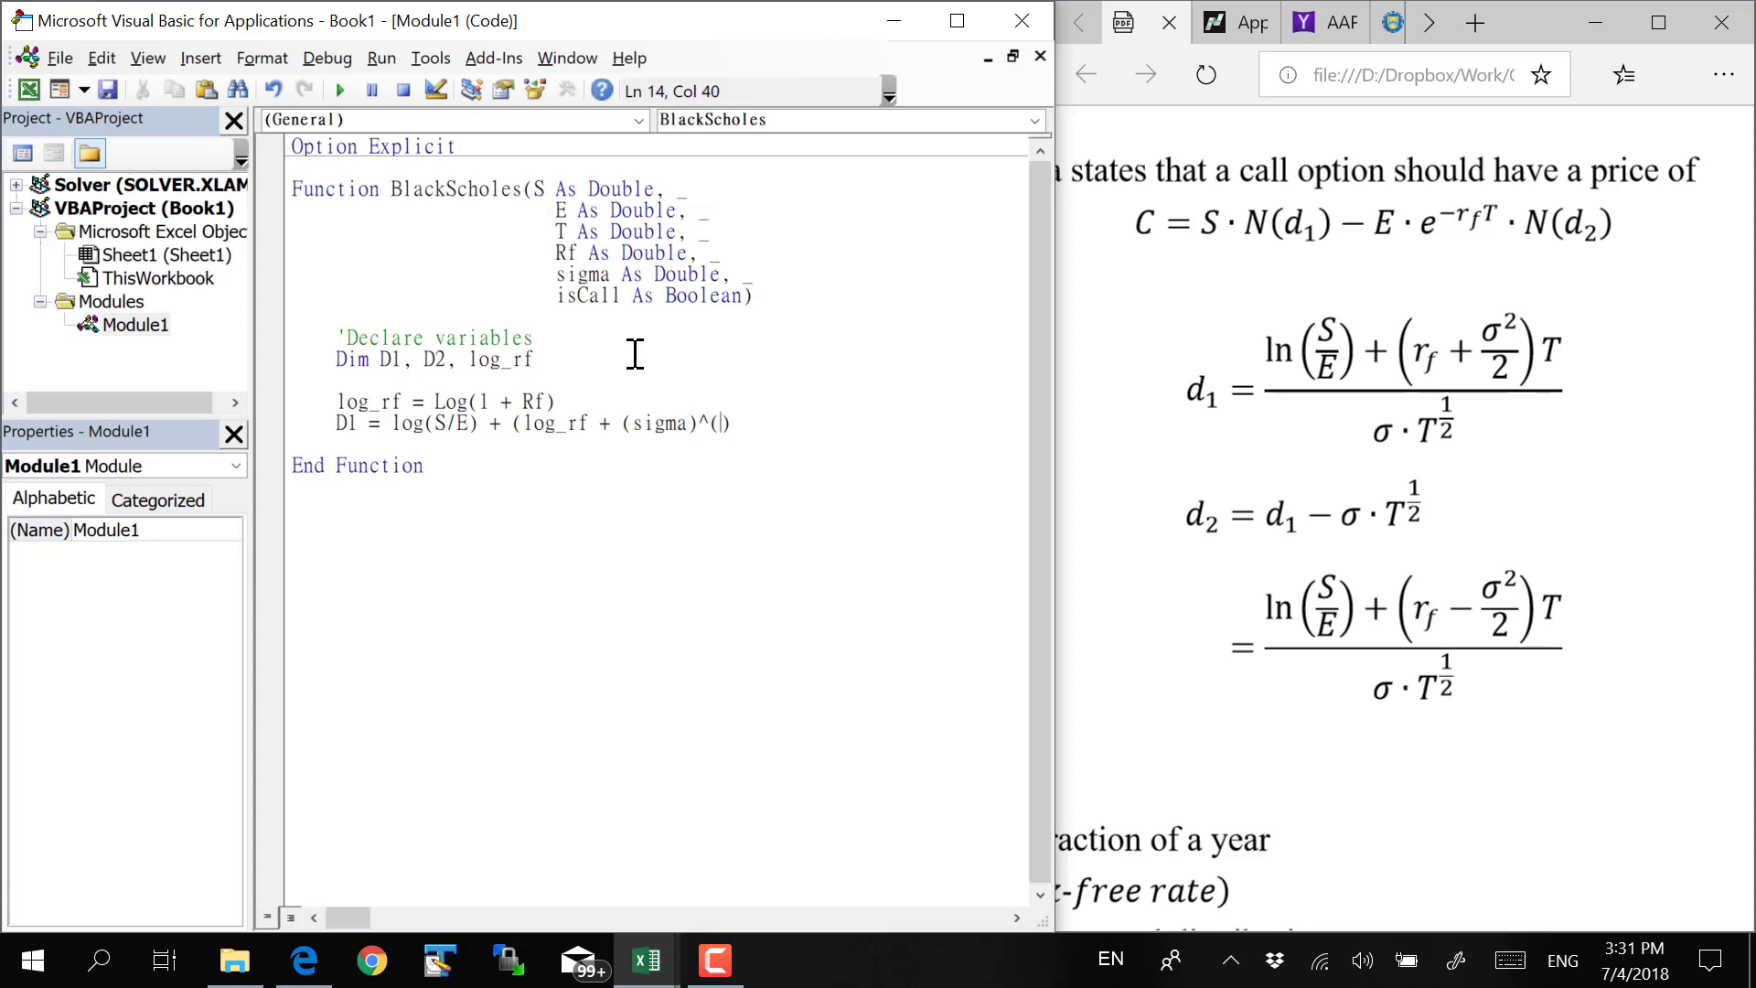
pyautogui.write('2)')
pyautogui.hotkey('shift', 'Left')
pyautogui.press('Left')
pyautogui.press('Left')
pyautogui.press('Right')
pyautogui.press('Right')
pyautogui.press('Right')
pyautogui.press('Left')
pyautogui.press('Right')
pyautogui.hotkey('shift', 'Left')
pyautogui.hotkey('shift', 'Left')
pyautogui.hotkey('shift', 'Left')
pyautogui.press('Left')
pyautogui.hotkey('shift', 'Left')
pyautogui.hotkey('shift', 'Left')
pyautogui.hotkey('shift', 'Left')
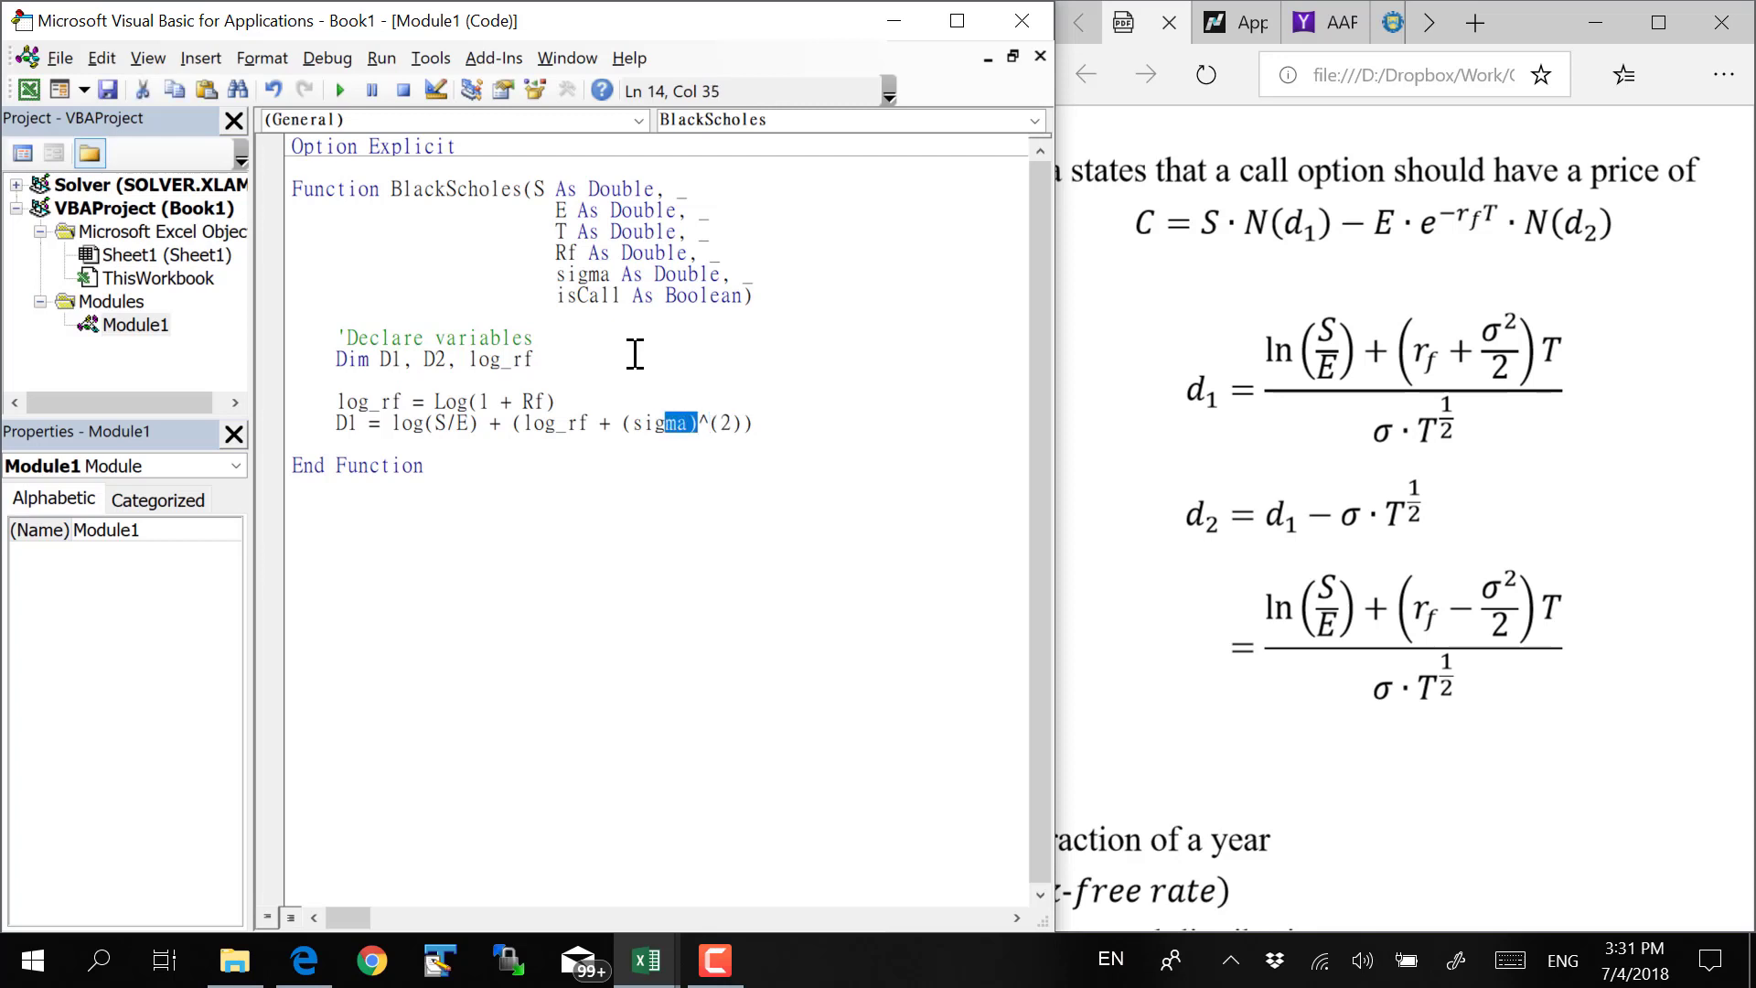
pyautogui.hotkey('shift', 'Left')
pyautogui.hotkey('shift', 'Left')
pyautogui.hotkey('shift', 'Left')
pyautogui.hotkey('shift', 'Left')
pyautogui.press('Right')
pyautogui.press('Right')
pyautogui.press('Right')
pyautogui.press('Right')
pyautogui.hotkey('shift', 'Left')
pyautogui.hotkey('shift', 'Left')
pyautogui.hotkey('shift', 'Left')
pyautogui.hotkey('shift', 'Left')
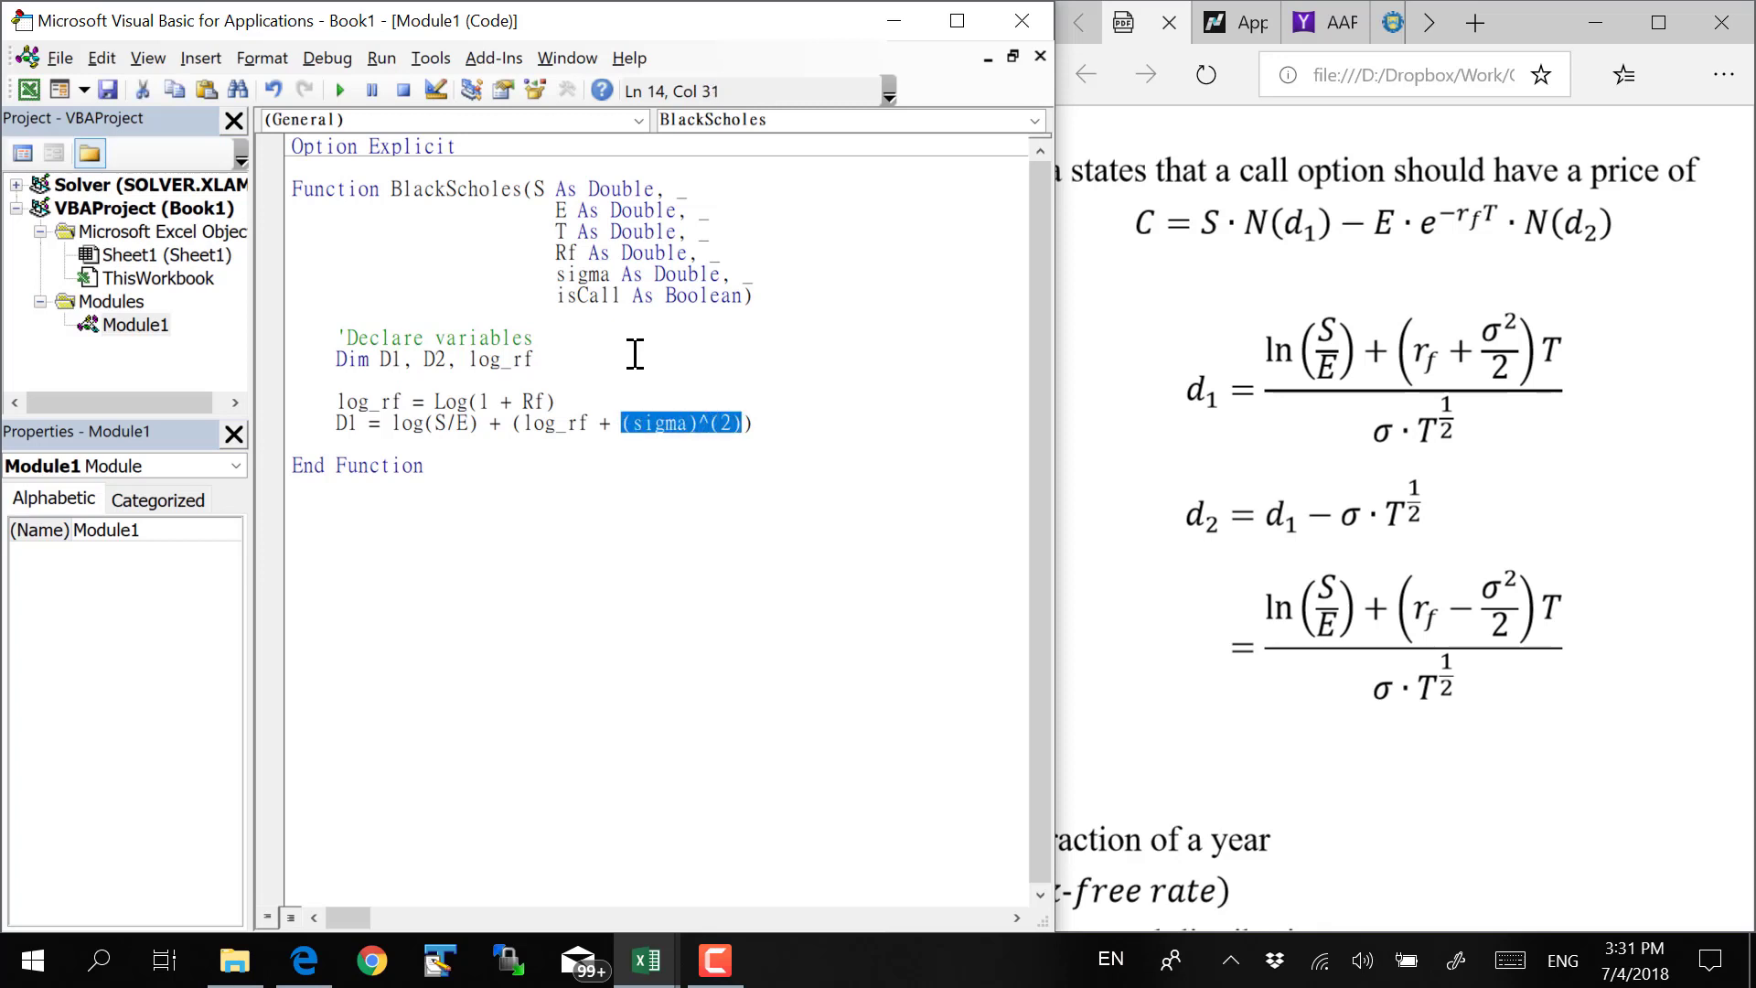
pyautogui.press('Right')
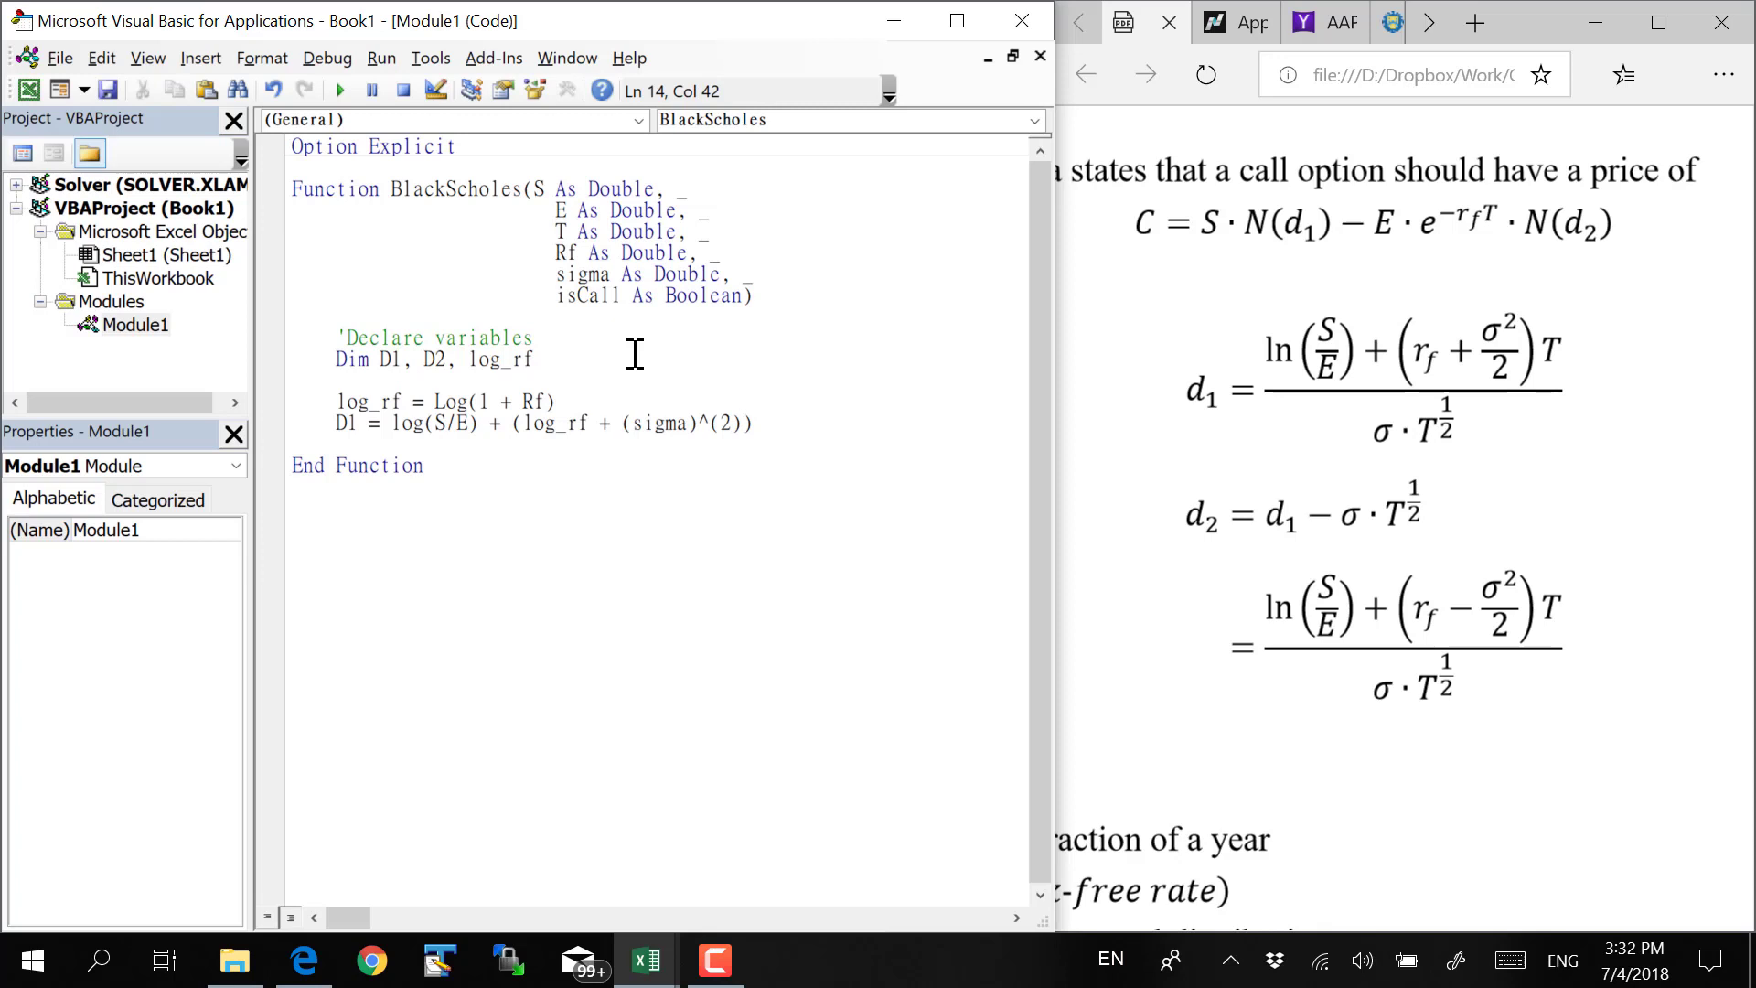
pyautogui.write('/2')
# Multiply the D1 numerator by T and wrap the whole expression in parentheses
pyautogui.press('End')
pyautogui.write('*')
pyautogui.write('T')
pyautogui.press('Left')
pyautogui.press('Down')
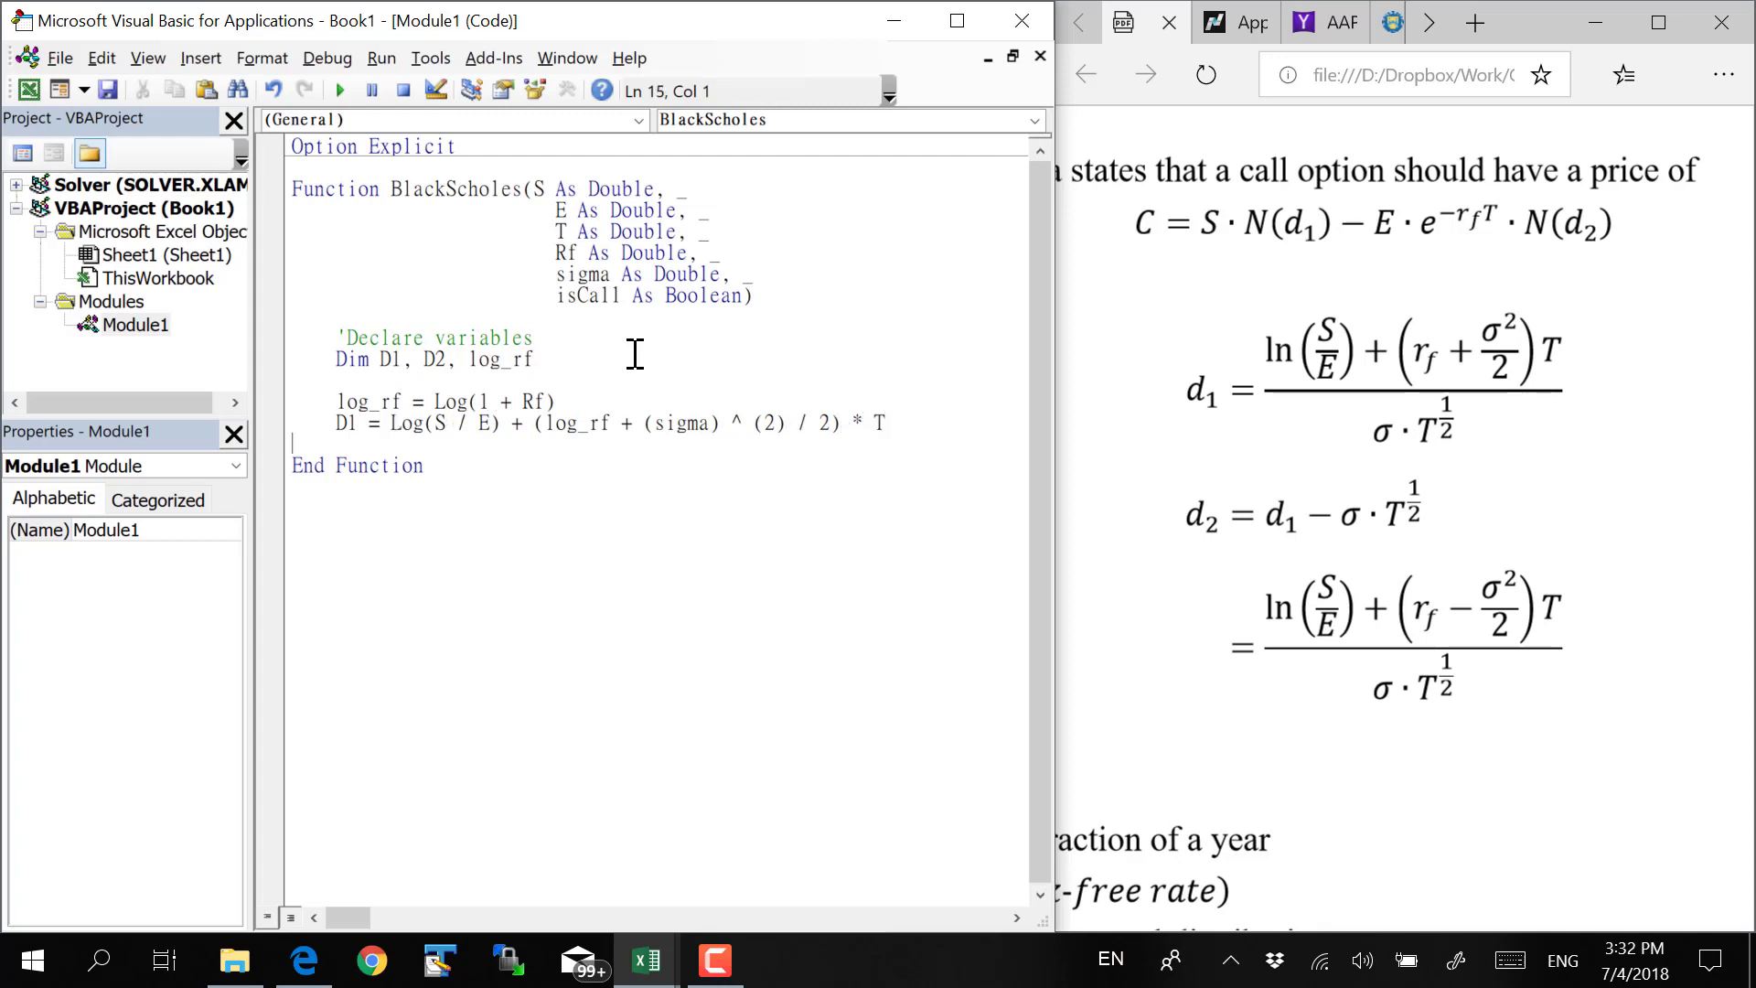
pyautogui.press('Up')
pyautogui.press('Left')
pyautogui.press('Left')
pyautogui.press('Left')
pyautogui.press('Left')
pyautogui.press('Left')
pyautogui.press('Left')
pyautogui.press('Left')
pyautogui.press('Left')
pyautogui.press('Left')
pyautogui.press('Left')
pyautogui.press('Left')
pyautogui.press('Right')
pyautogui.press('Right')
pyautogui.write('(')
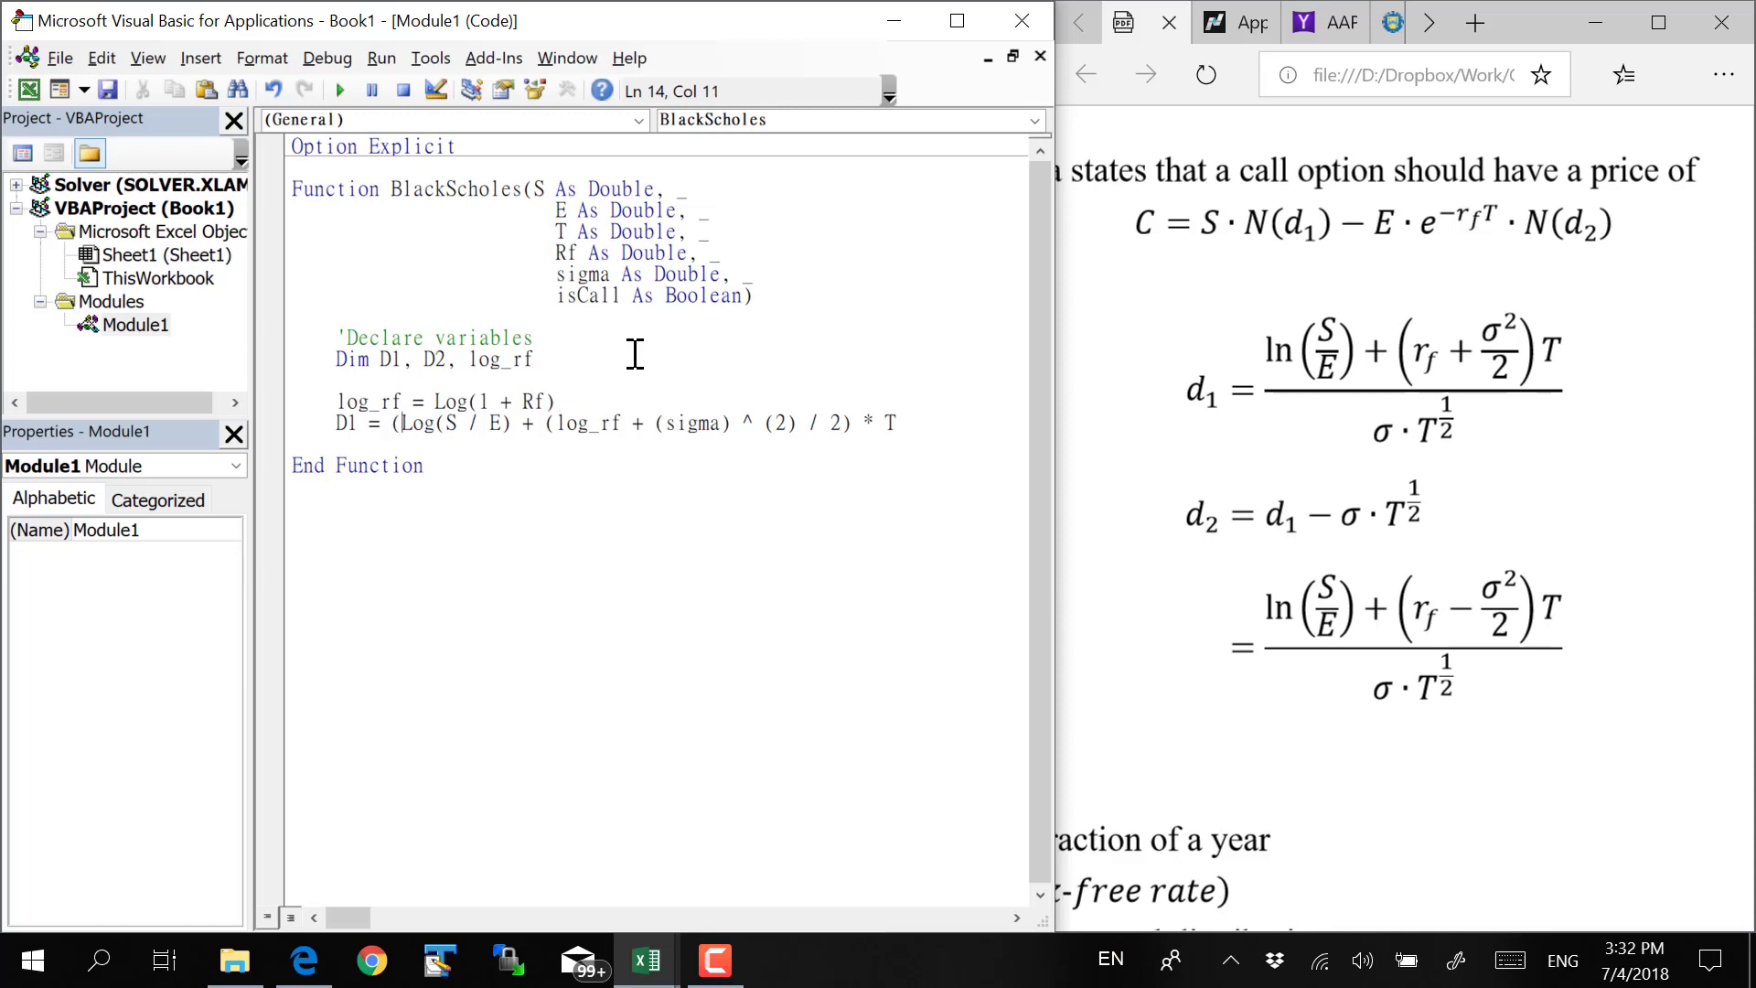
pyautogui.press('End')
pyautogui.write(')')
pyautogui.press('Left')
pyautogui.press('Left')
pyautogui.press('Left')
pyautogui.press('Left')
pyautogui.press('Left')
pyautogui.press('Left')
pyautogui.press('Left')
pyautogui.press('Left')
pyautogui.press('Left')
pyautogui.press('Left')
pyautogui.press('Left')
pyautogui.press('Left')
pyautogui.press('Left')
pyautogui.press('Left')
pyautogui.press('Left')
pyautogui.press('Left')
pyautogui.press('Left')
pyautogui.press('End')
# Continue D1 with a line * (sigma * Sqr(T)), replacing the initial T^(0.5)
pyautogui.write('_')
pyautogui.press('Return')
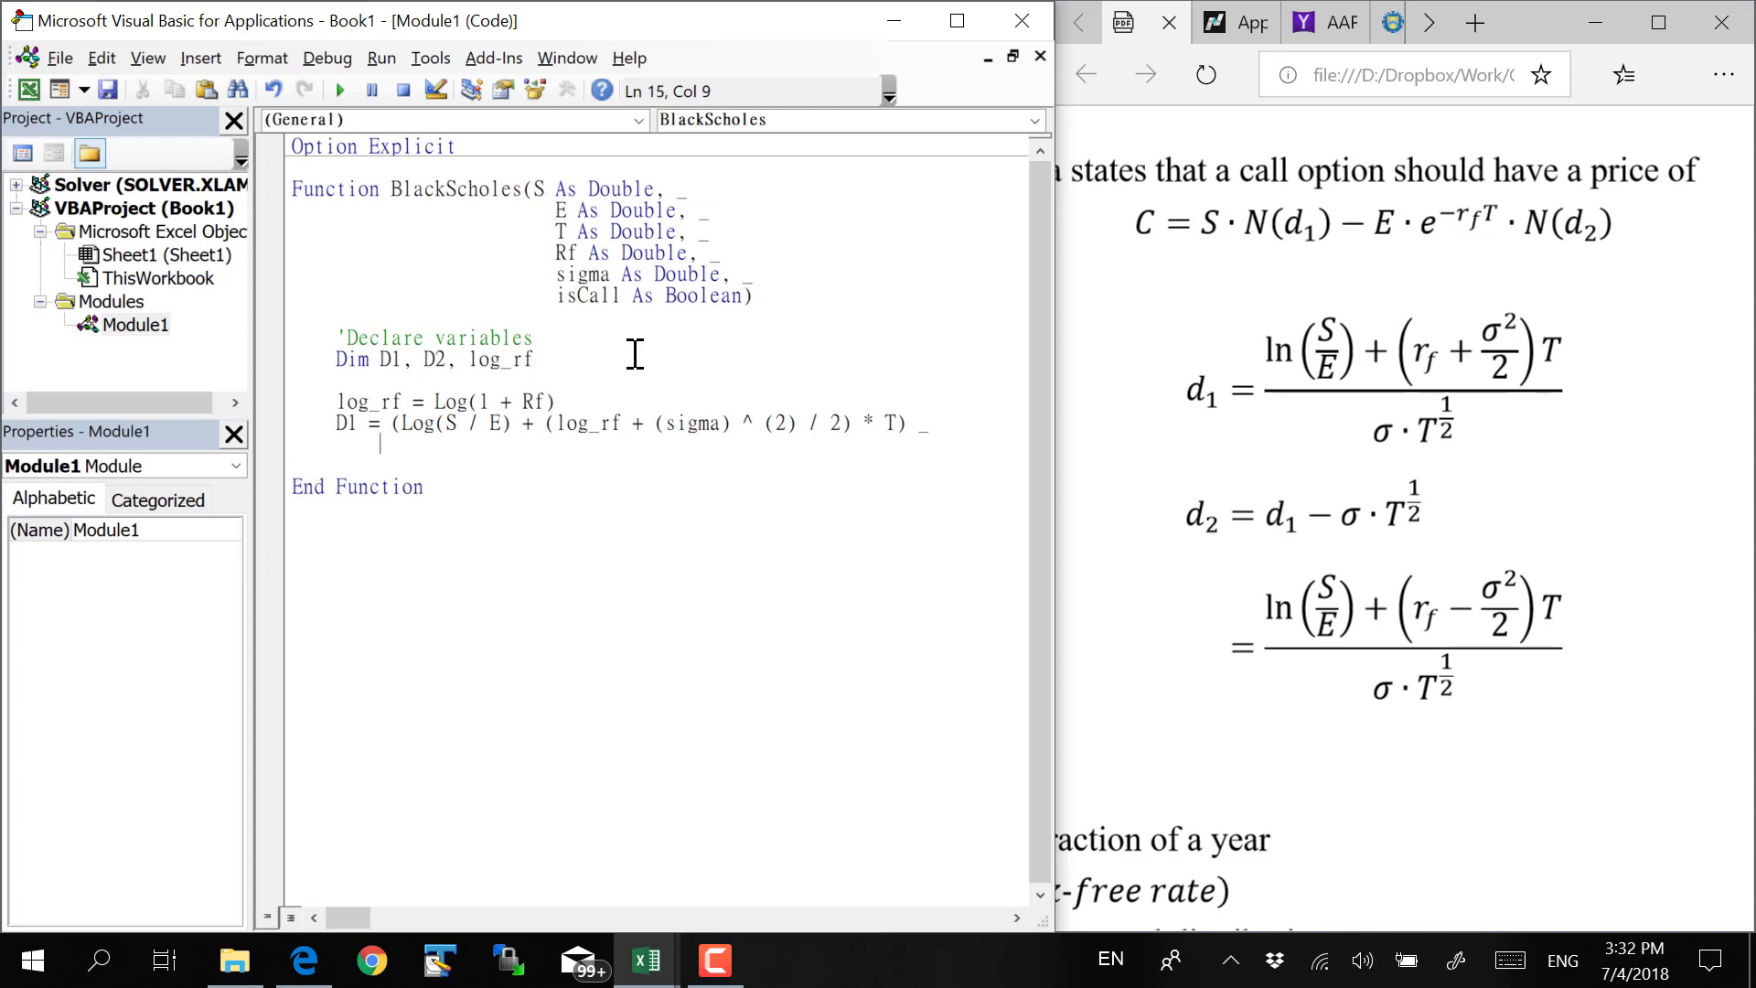
pyautogui.write('*')
pyautogui.write(' (s')
pyautogui.write('igma ')
pyautogui.write('* ')
pyautogui.write('T^')
pyautogui.write('(')
pyautogui.write('0.5)')
pyautogui.press('Left')
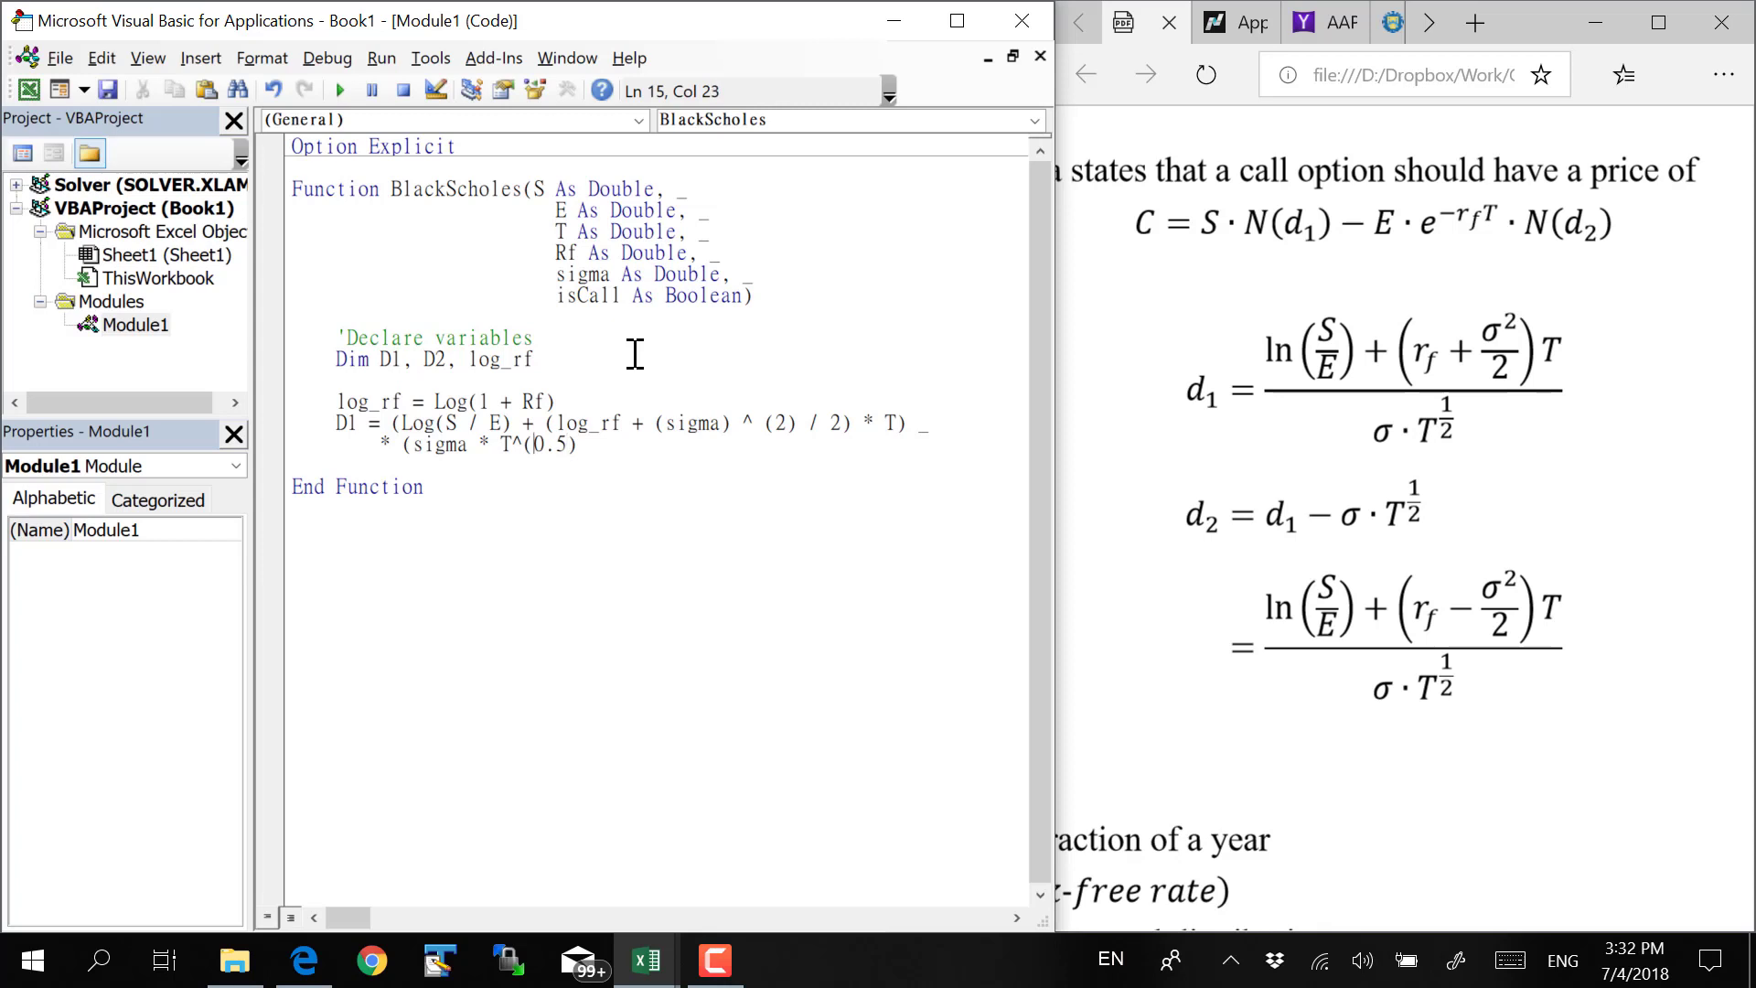
pyautogui.press('Left')
pyautogui.press('Left')
pyautogui.hotkey('shift', 'End')
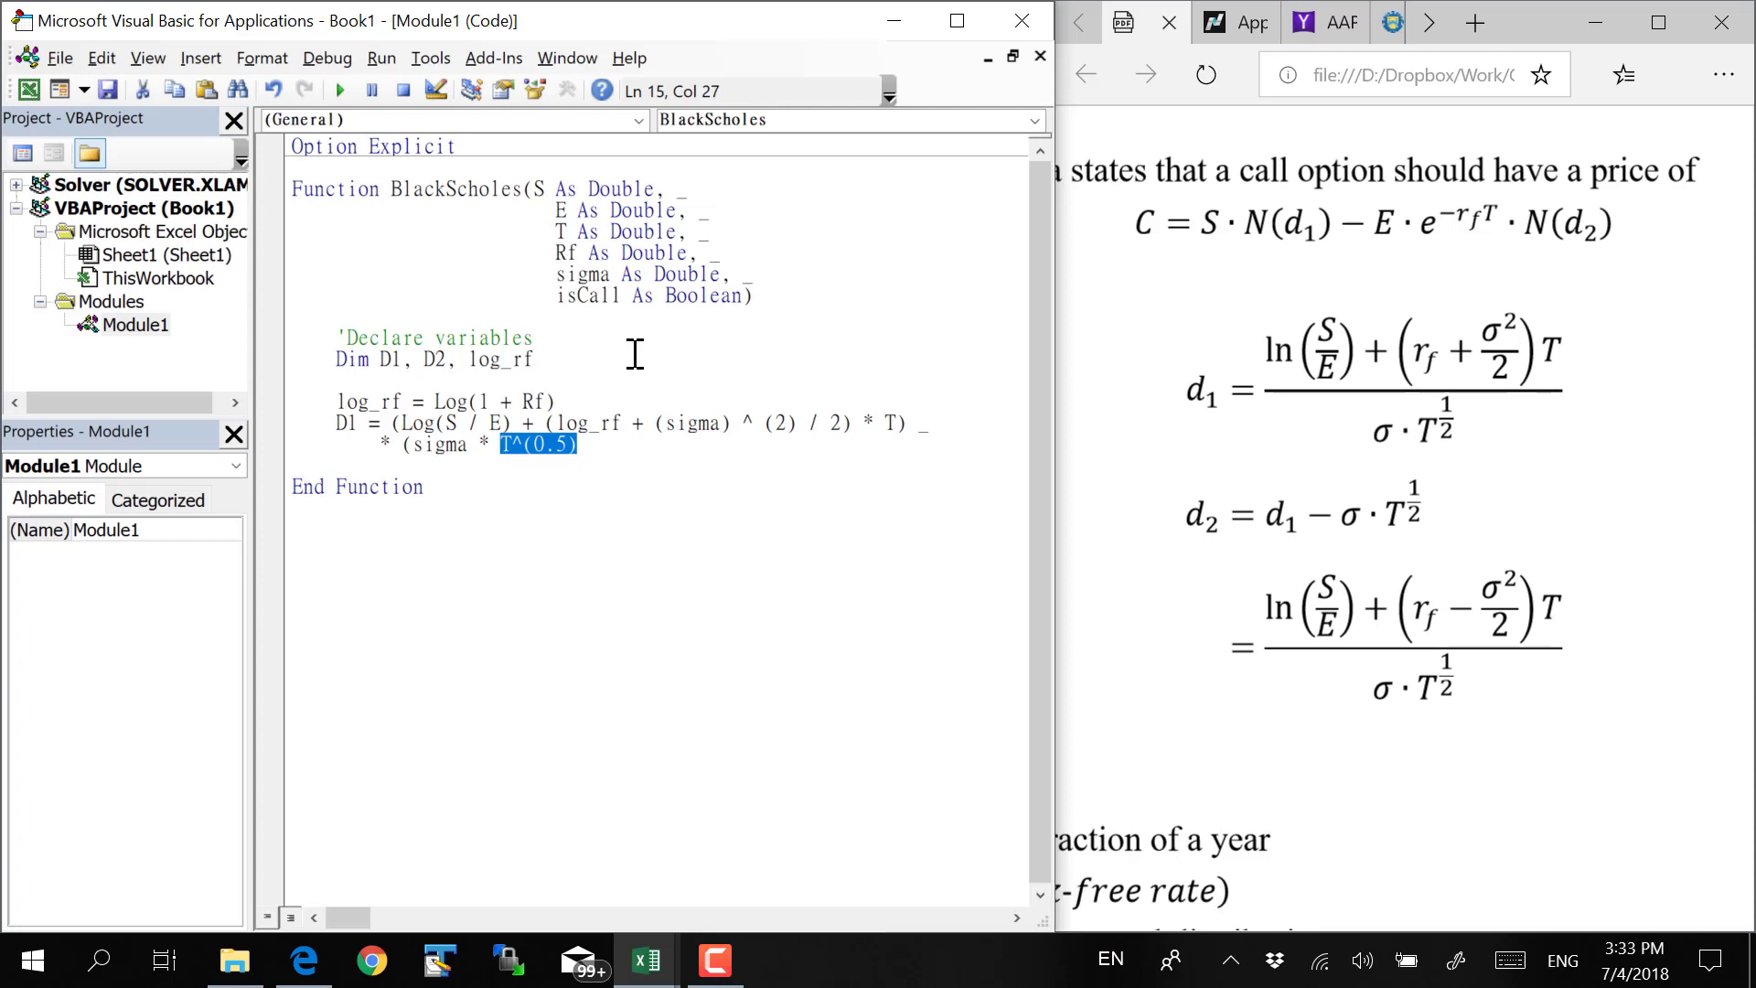
pyautogui.write('sqr')
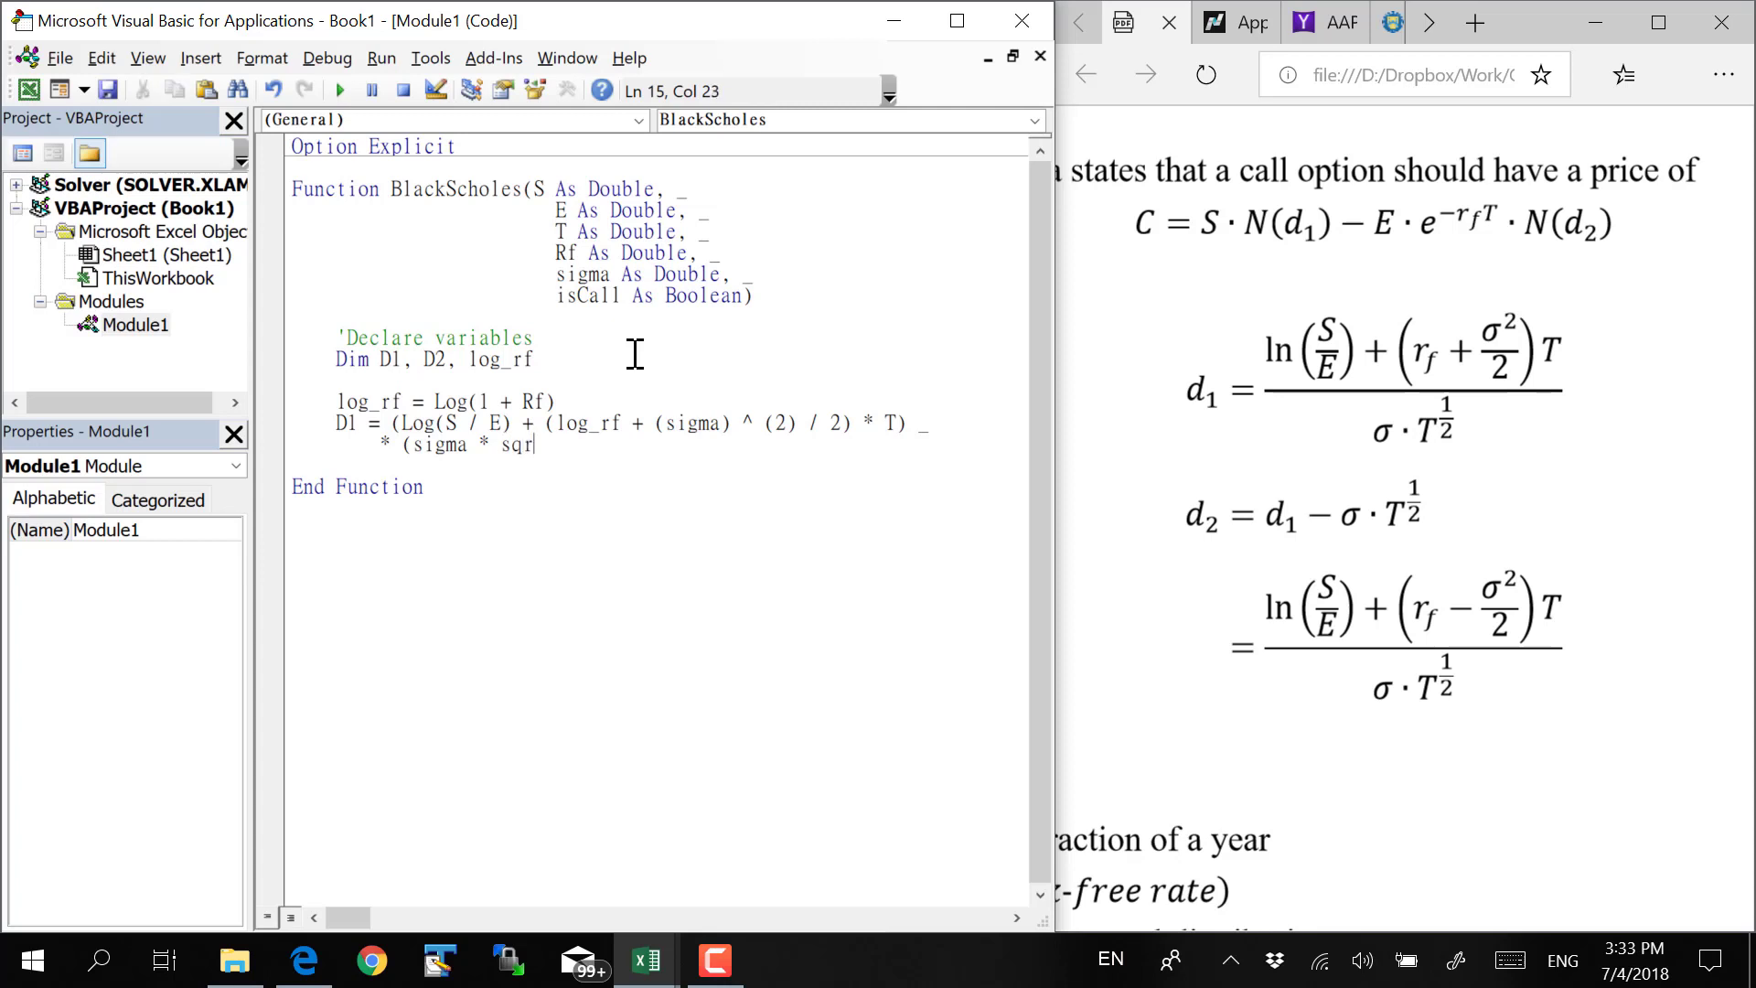
pyautogui.write('(')
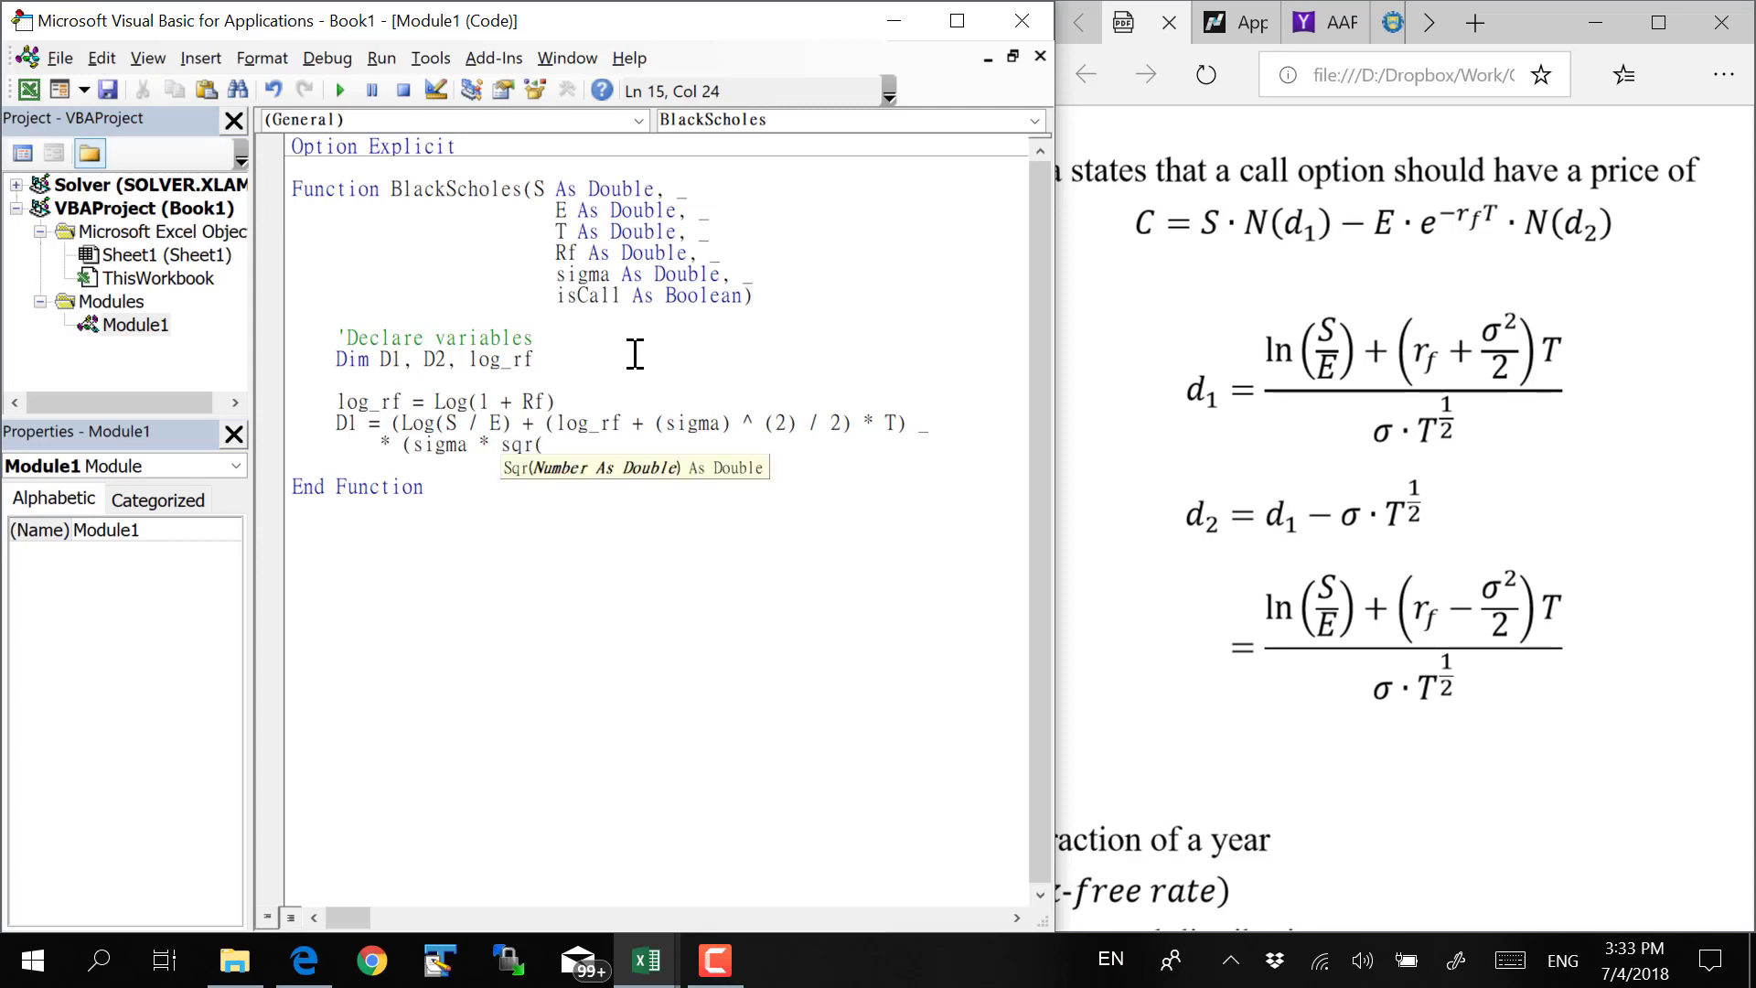
pyautogui.write('T))')
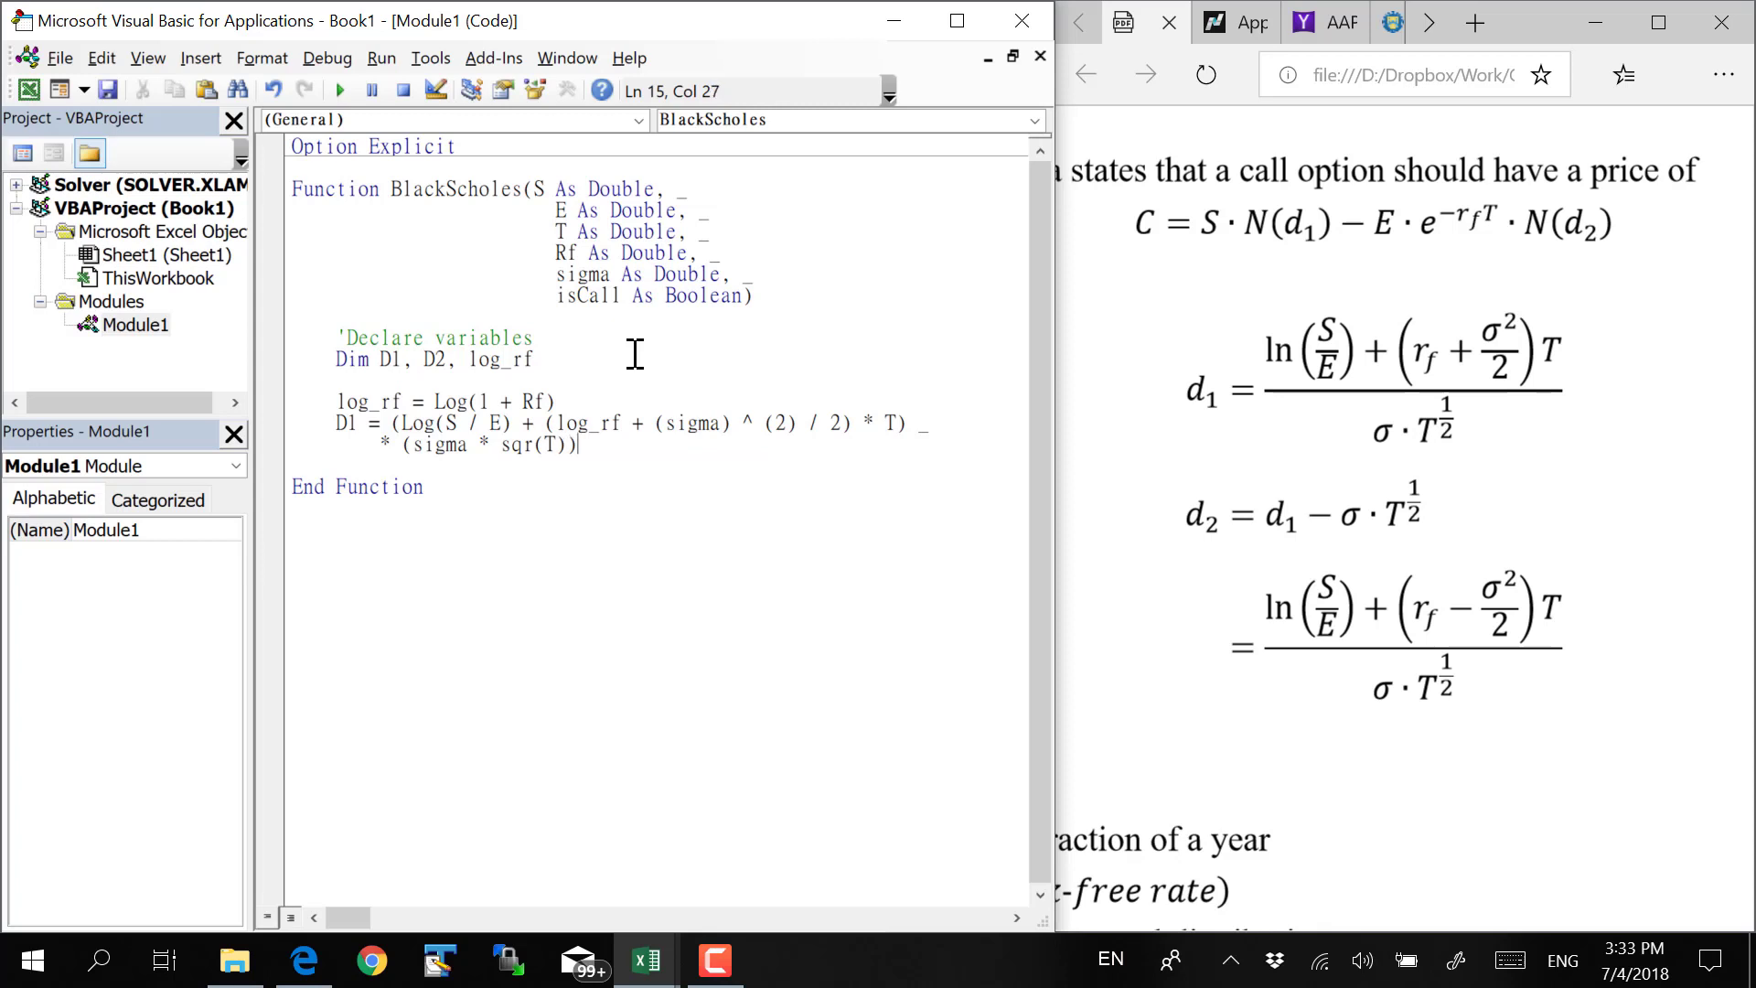
pyautogui.press('Return')
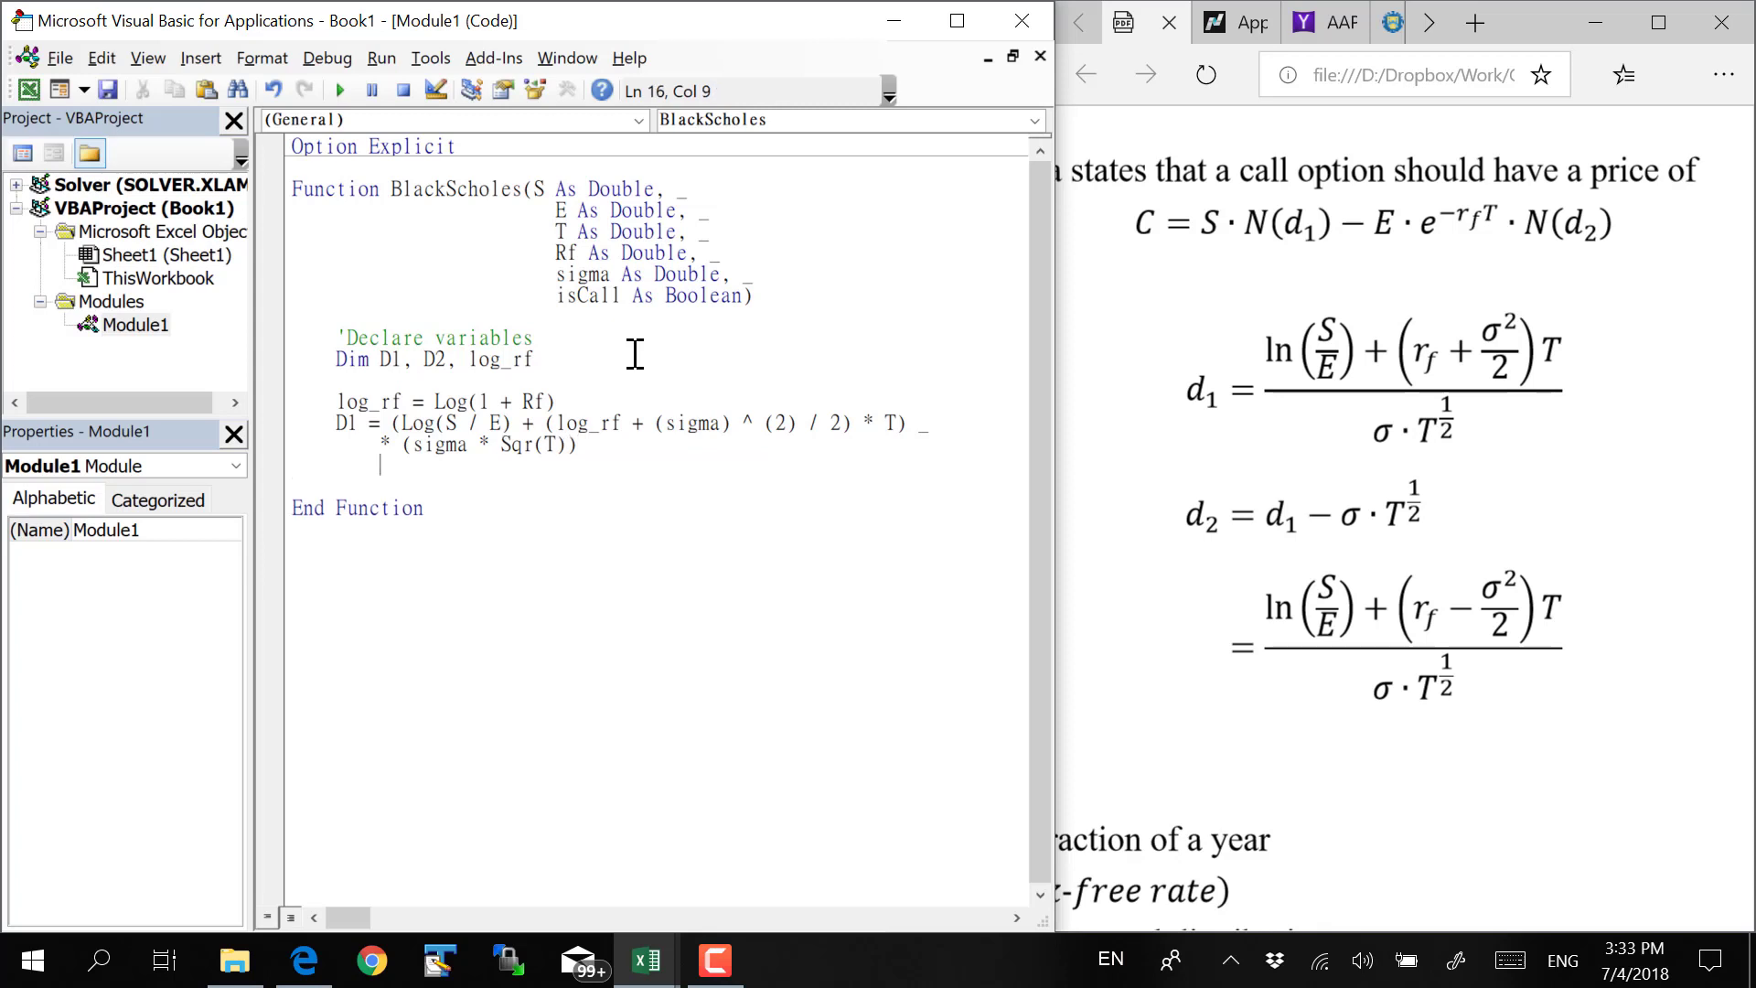
pyautogui.press('BackSpace')
pyautogui.press('BackSpace')
pyautogui.click(431, 274)
pyautogui.rightClick(433, 277)
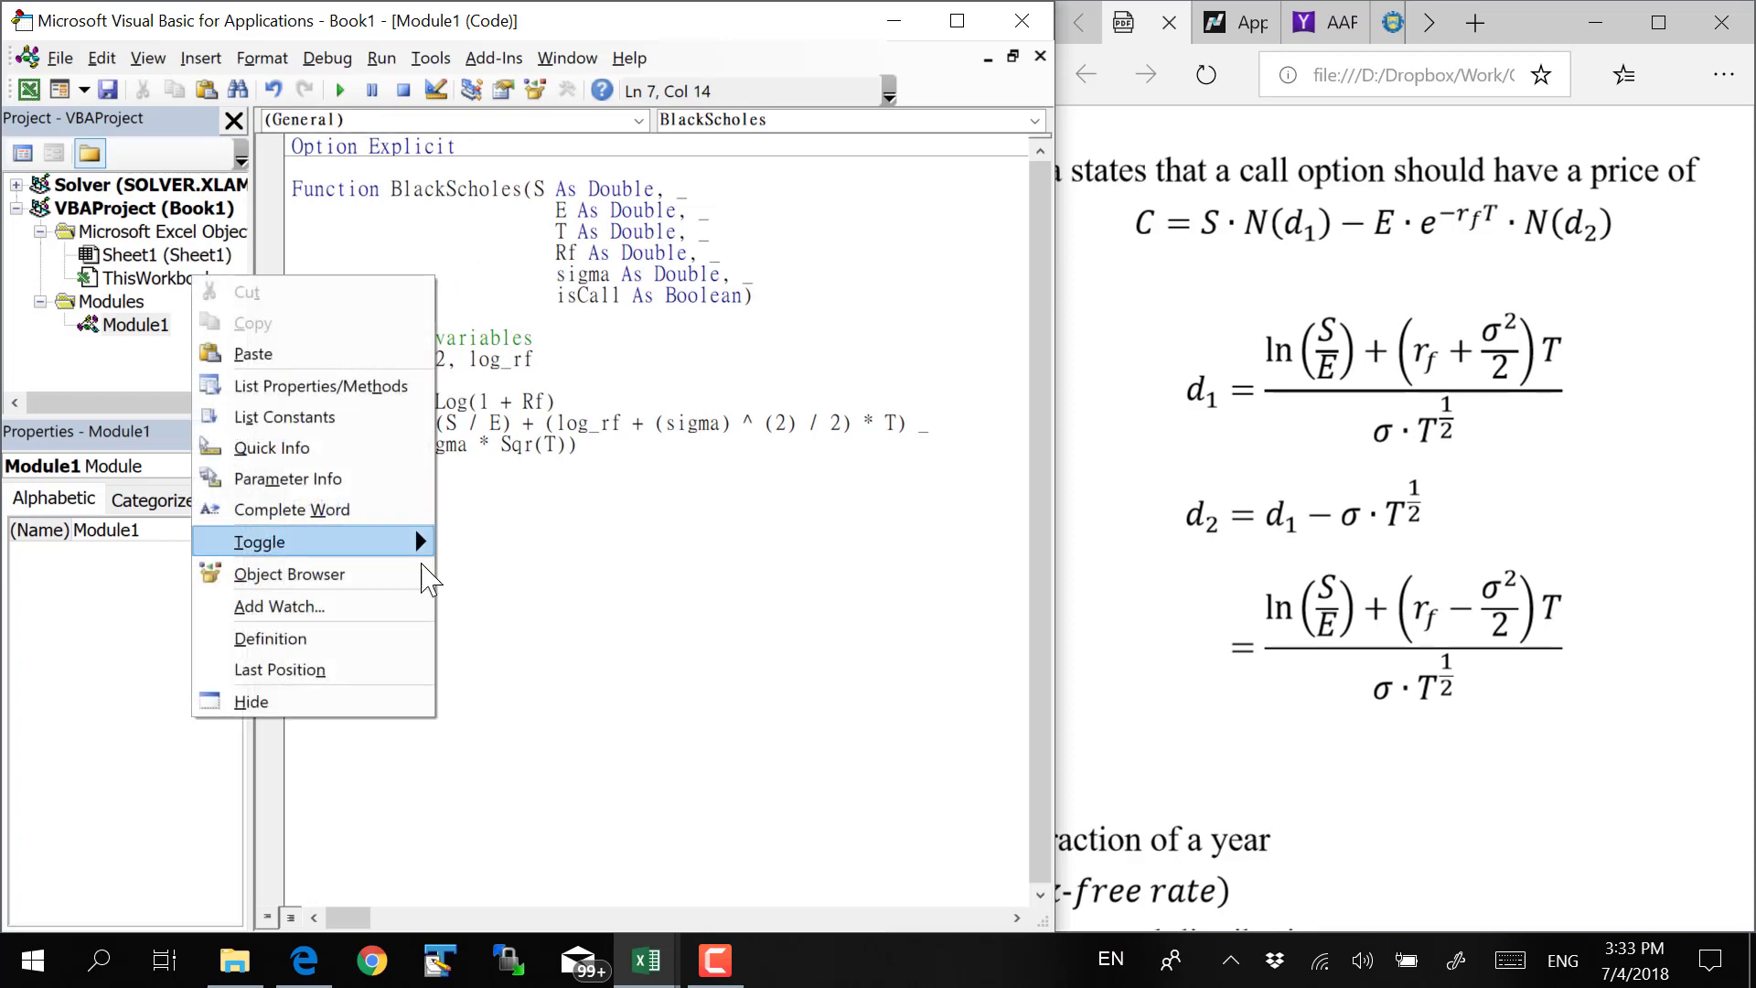
pyautogui.click(444, 60)
pyautogui.click(448, 62)
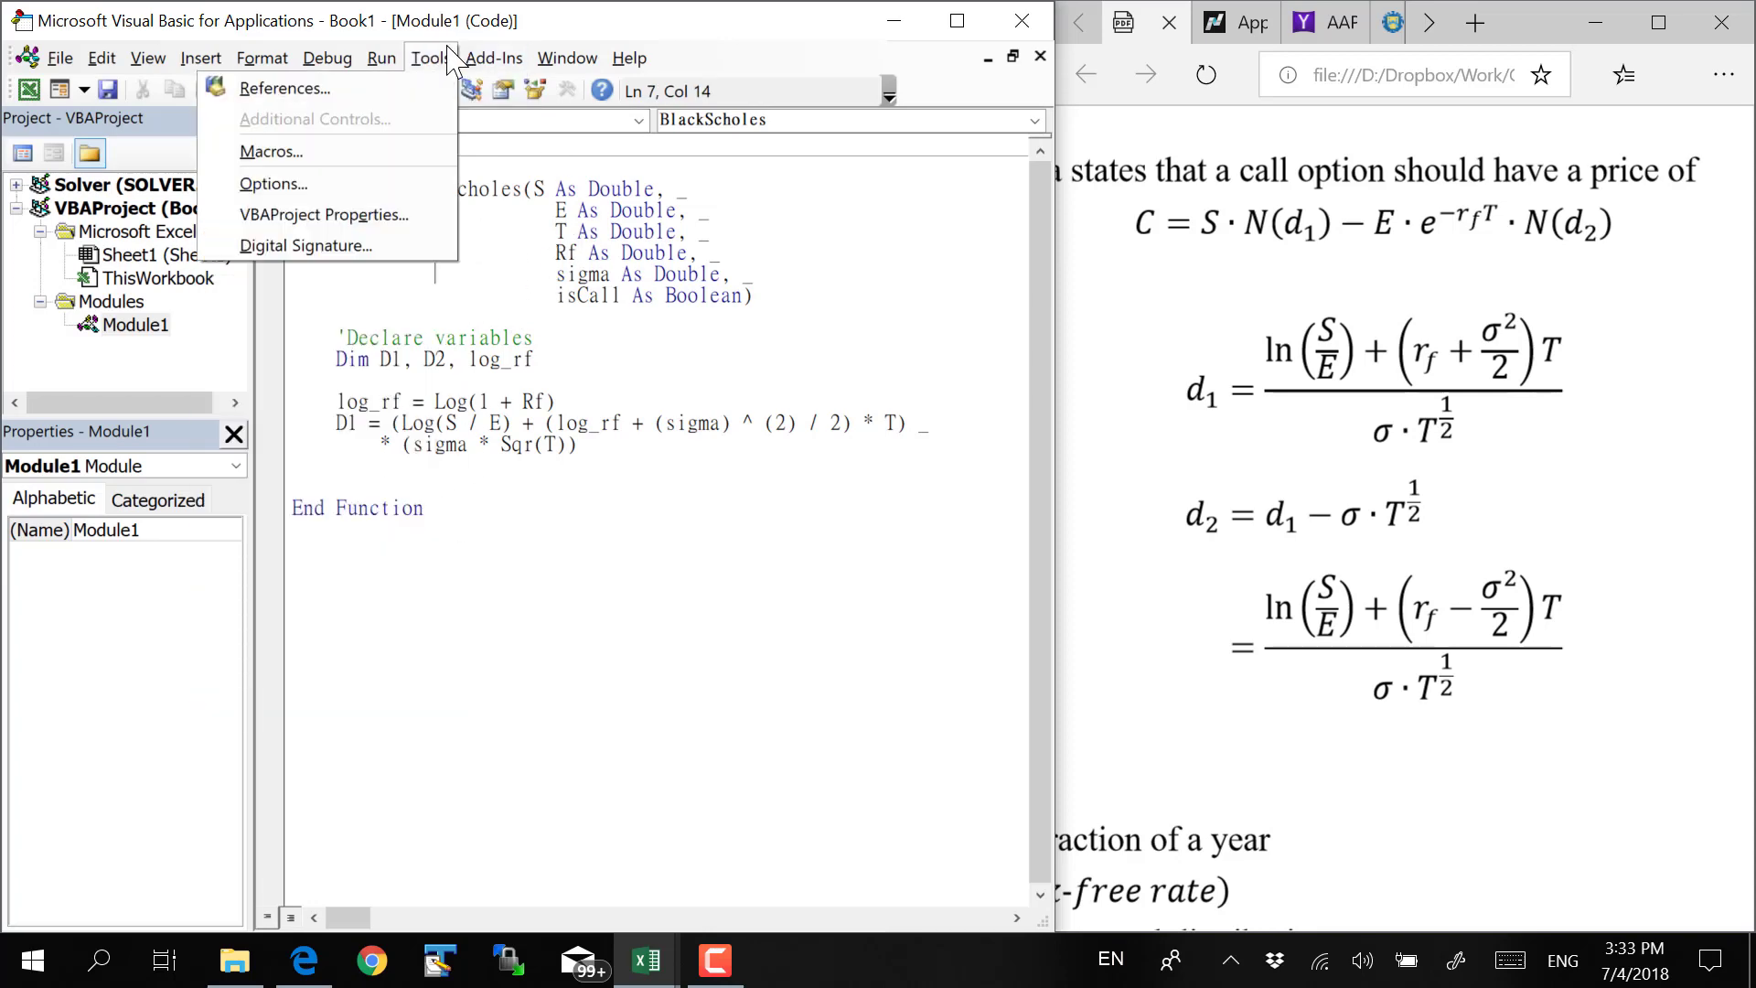
pyautogui.click(430, 59)
pyautogui.click(430, 59)
pyautogui.click(352, 185)
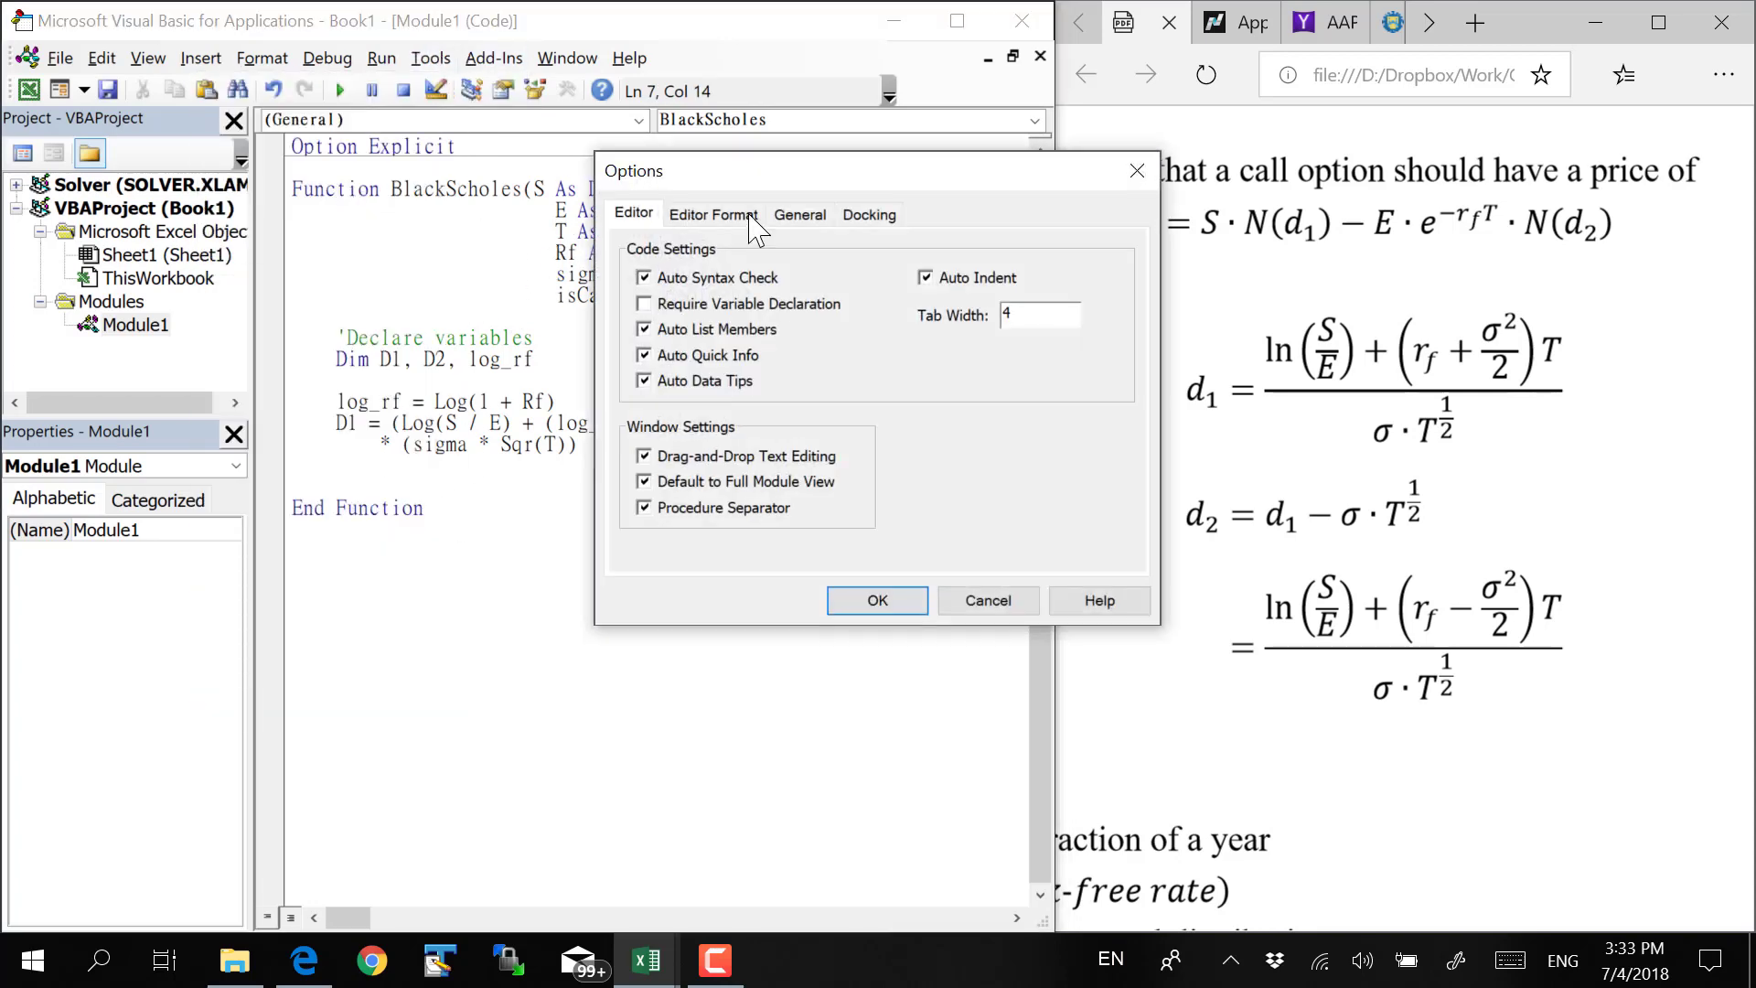
pyautogui.click(752, 220)
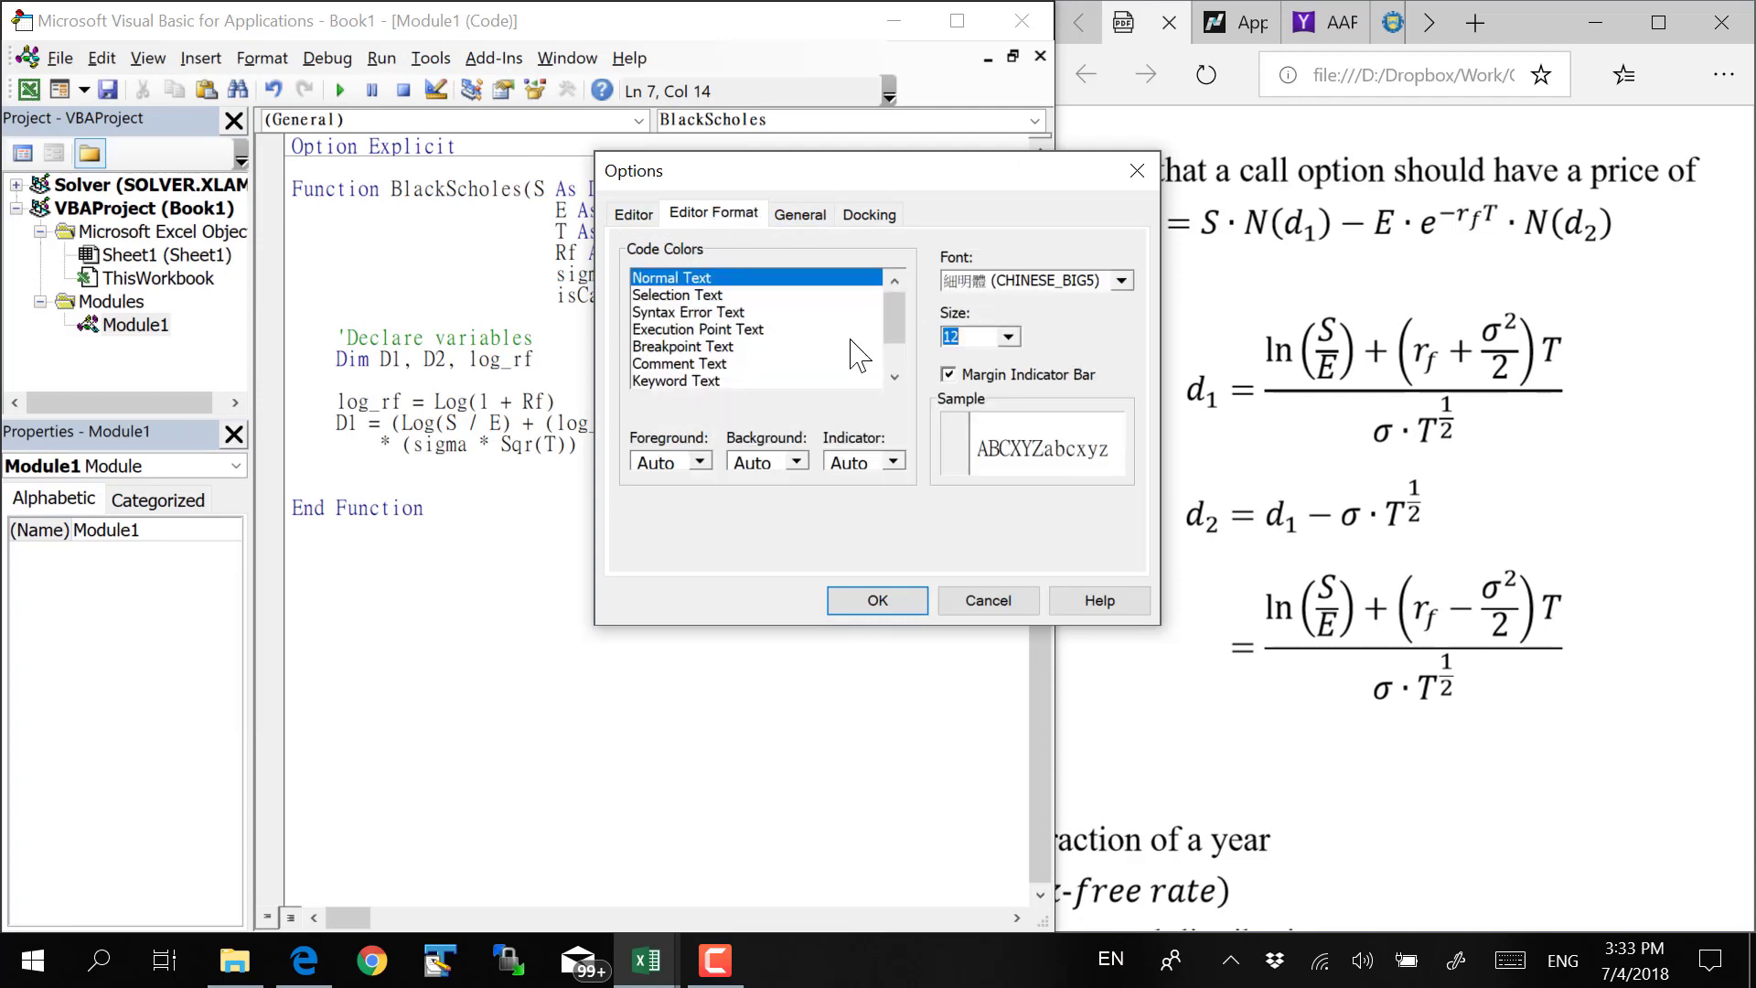
pyautogui.write('19')
pyautogui.press('Return')
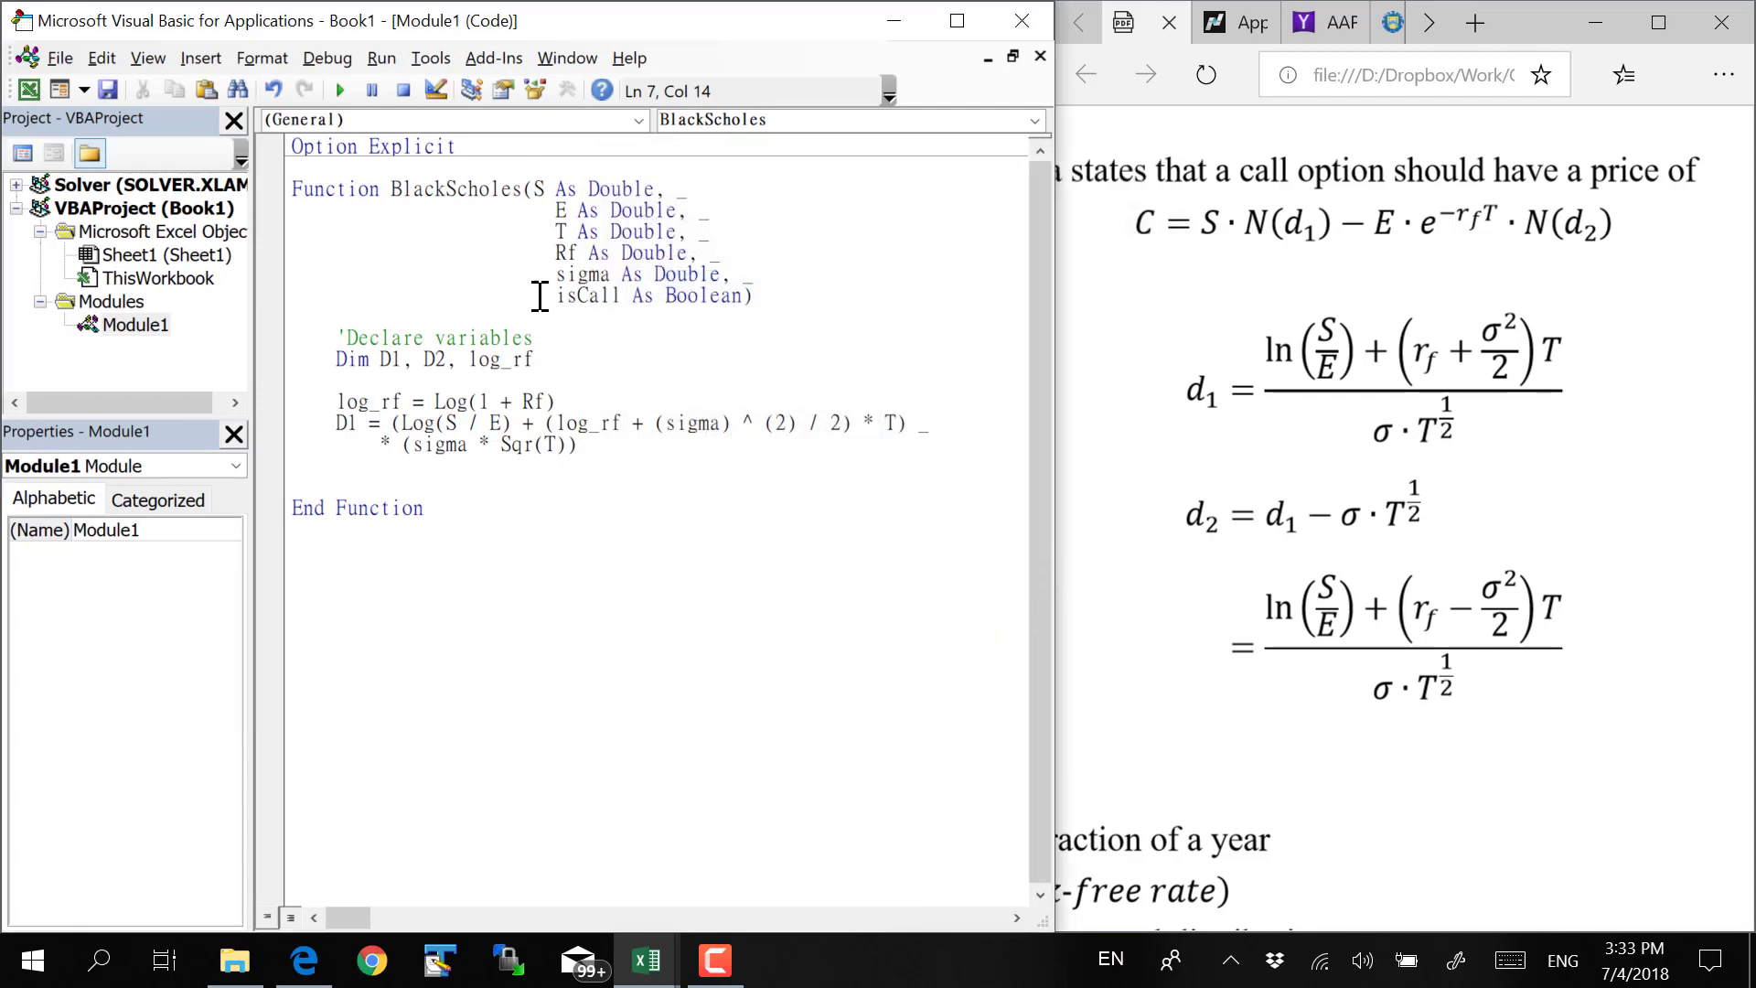
pyautogui.click(532, 291)
pyautogui.click(316, 63)
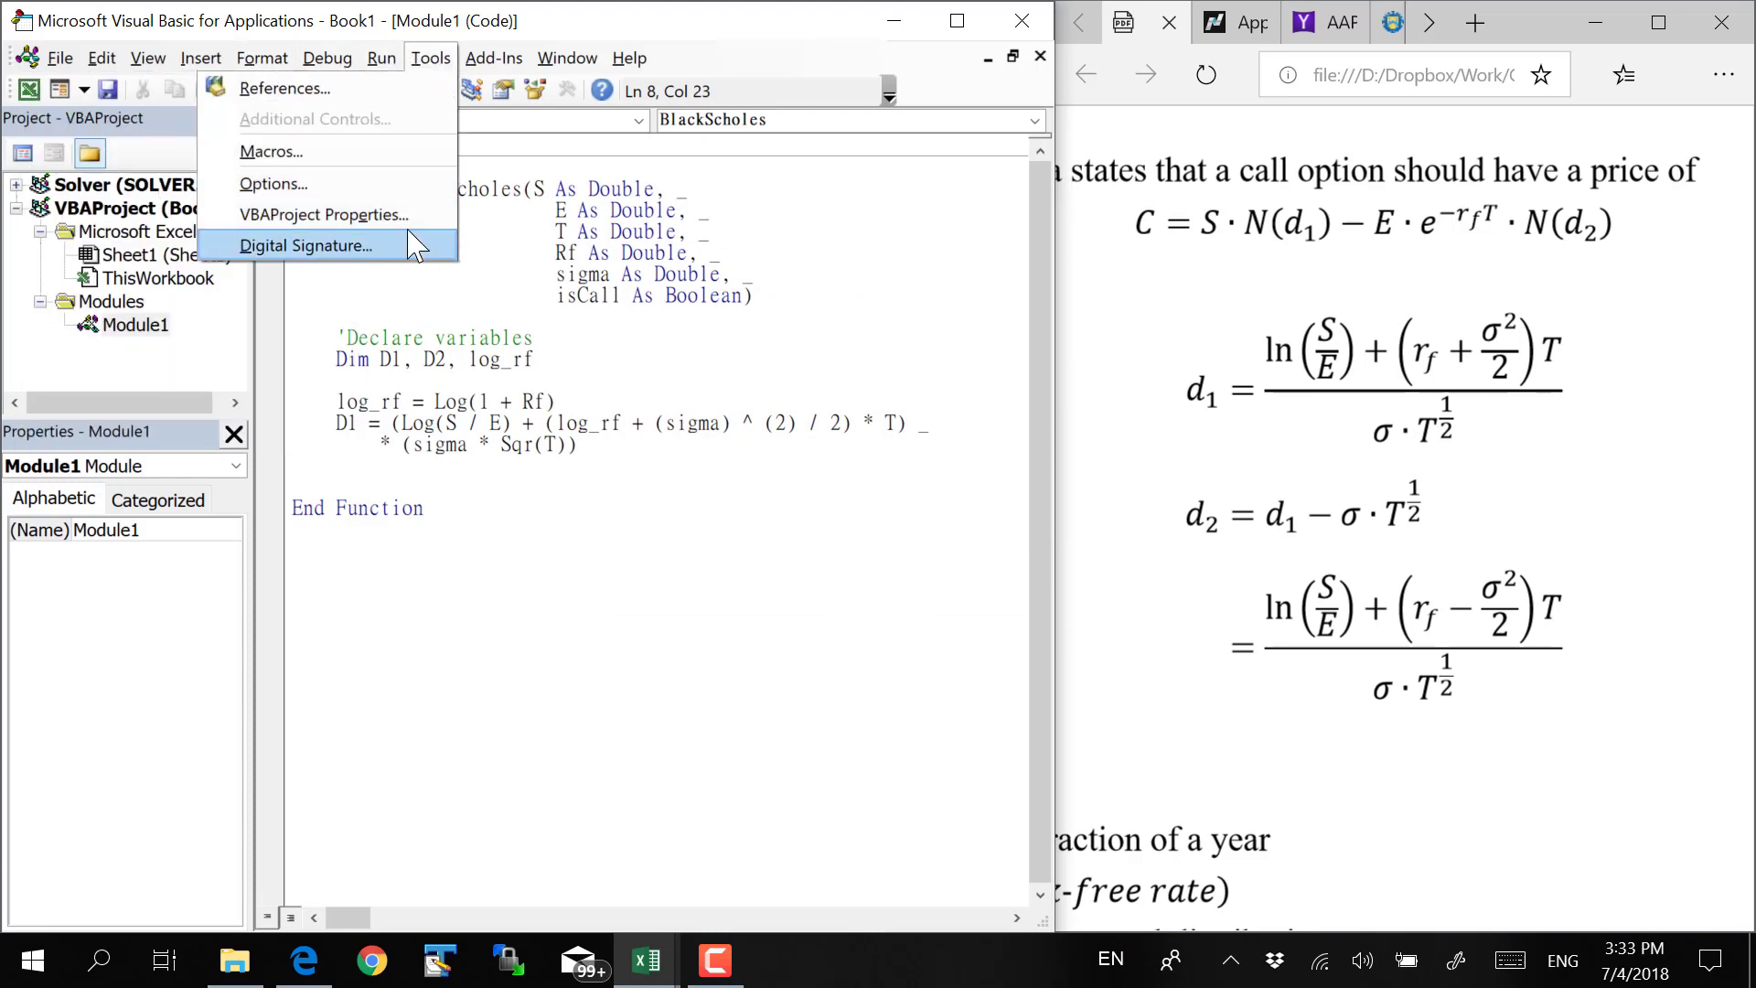
pyautogui.click(388, 182)
pyautogui.click(714, 213)
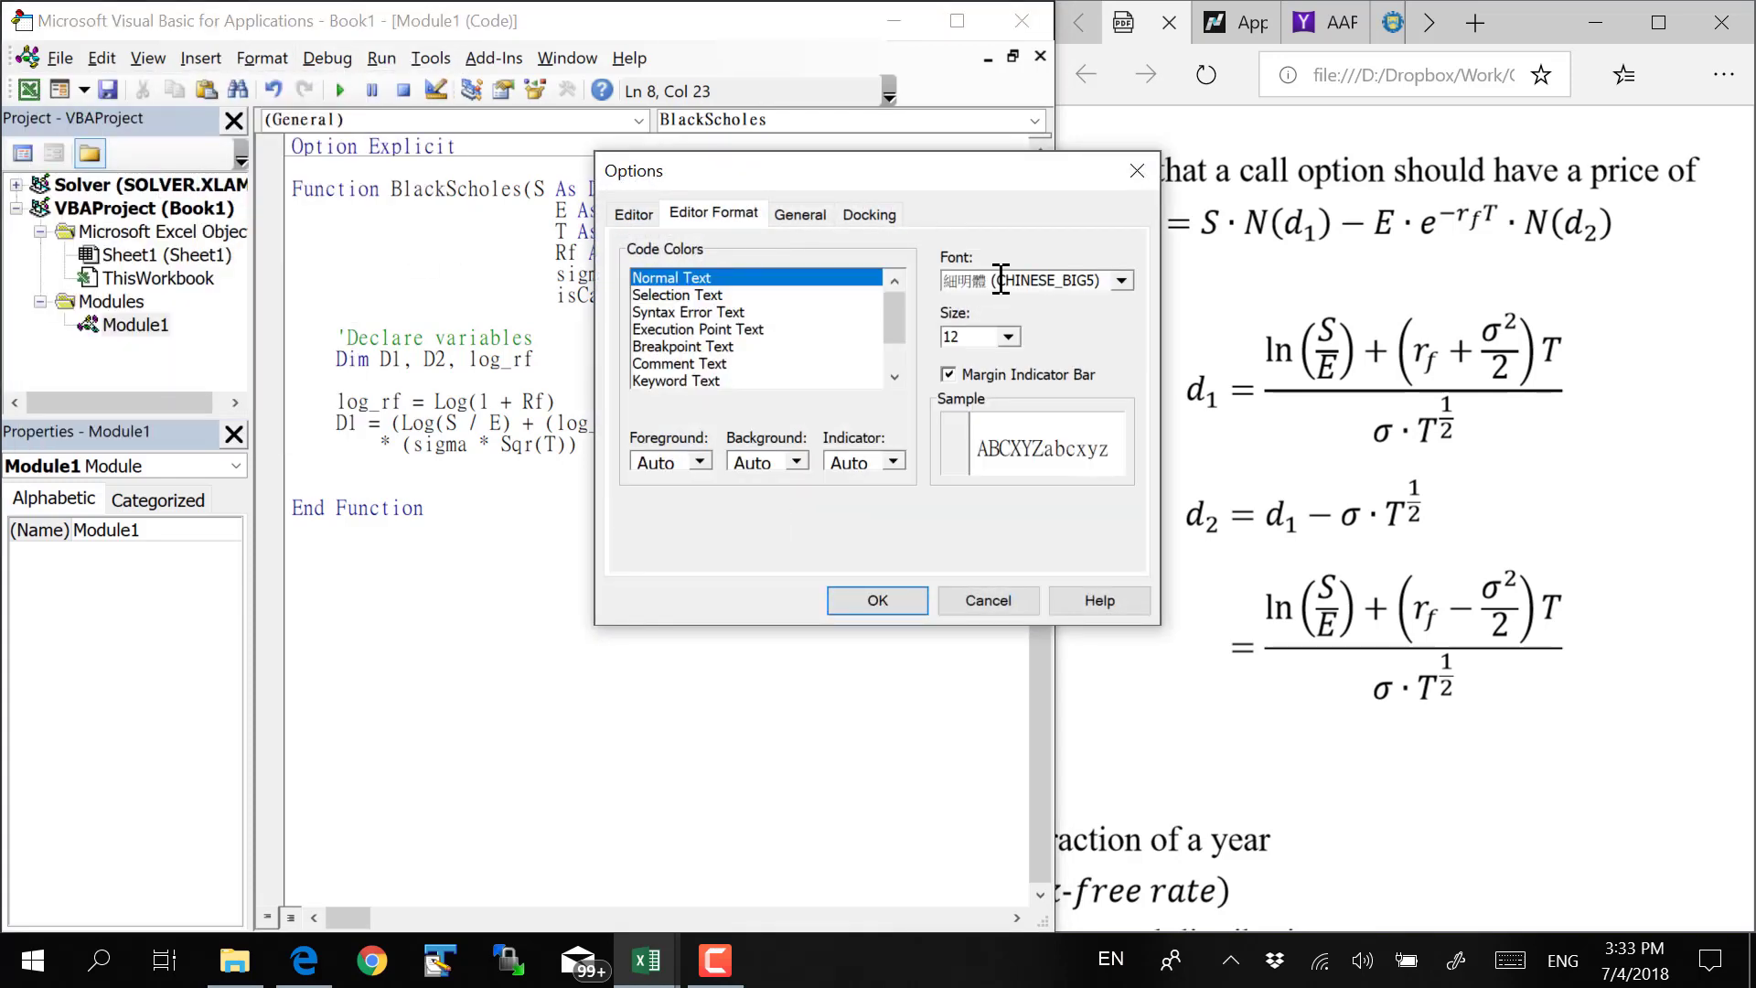
pyautogui.click(1008, 337)
pyautogui.click(956, 425)
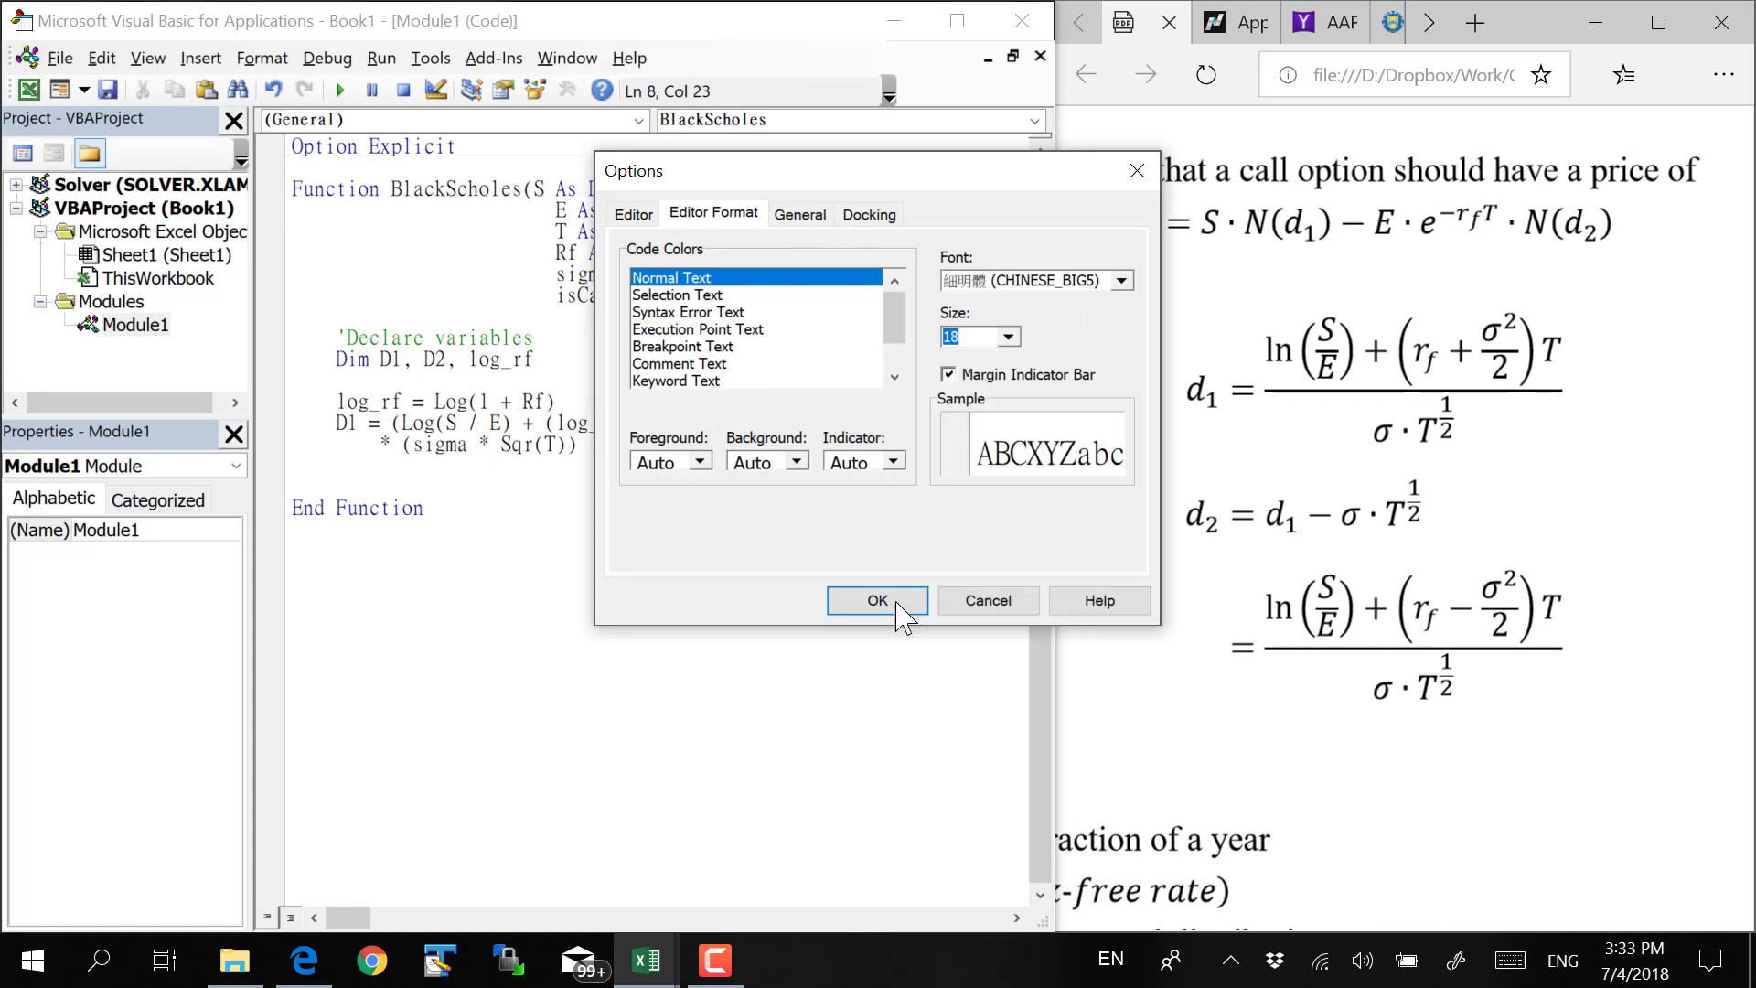
pyautogui.click(896, 603)
pyautogui.moveTo(616, 521); pyautogui.dragTo(302, 145)
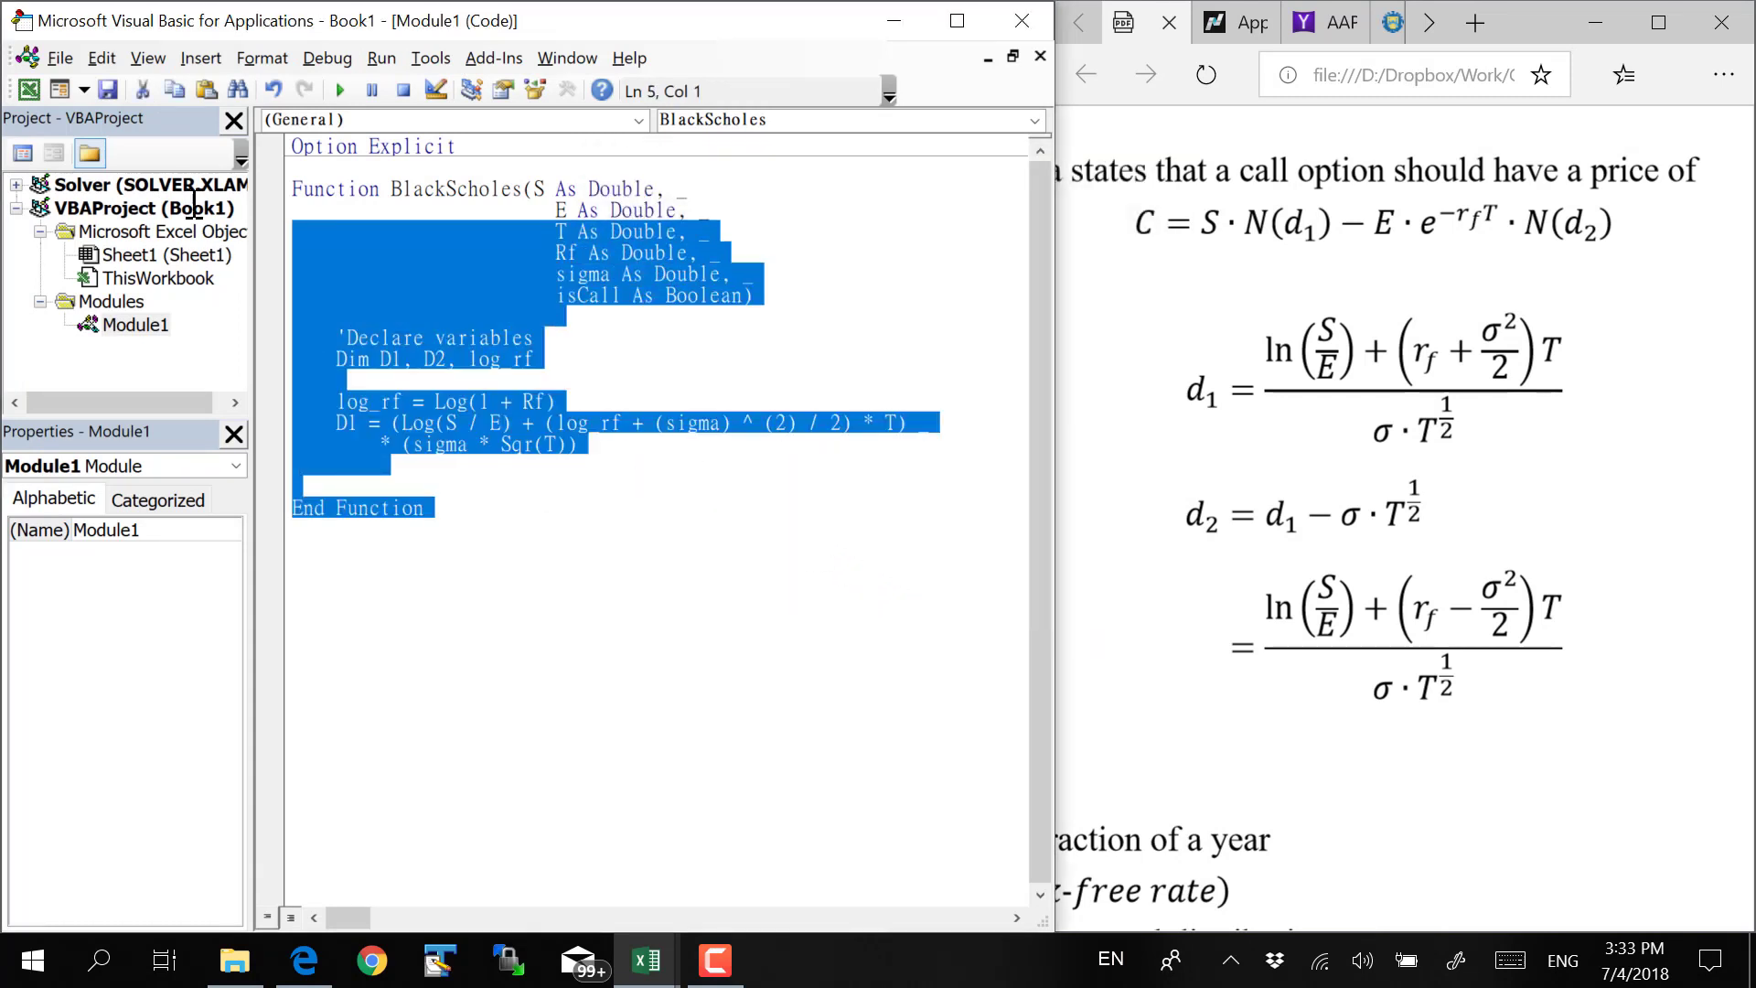
pyautogui.click(431, 57)
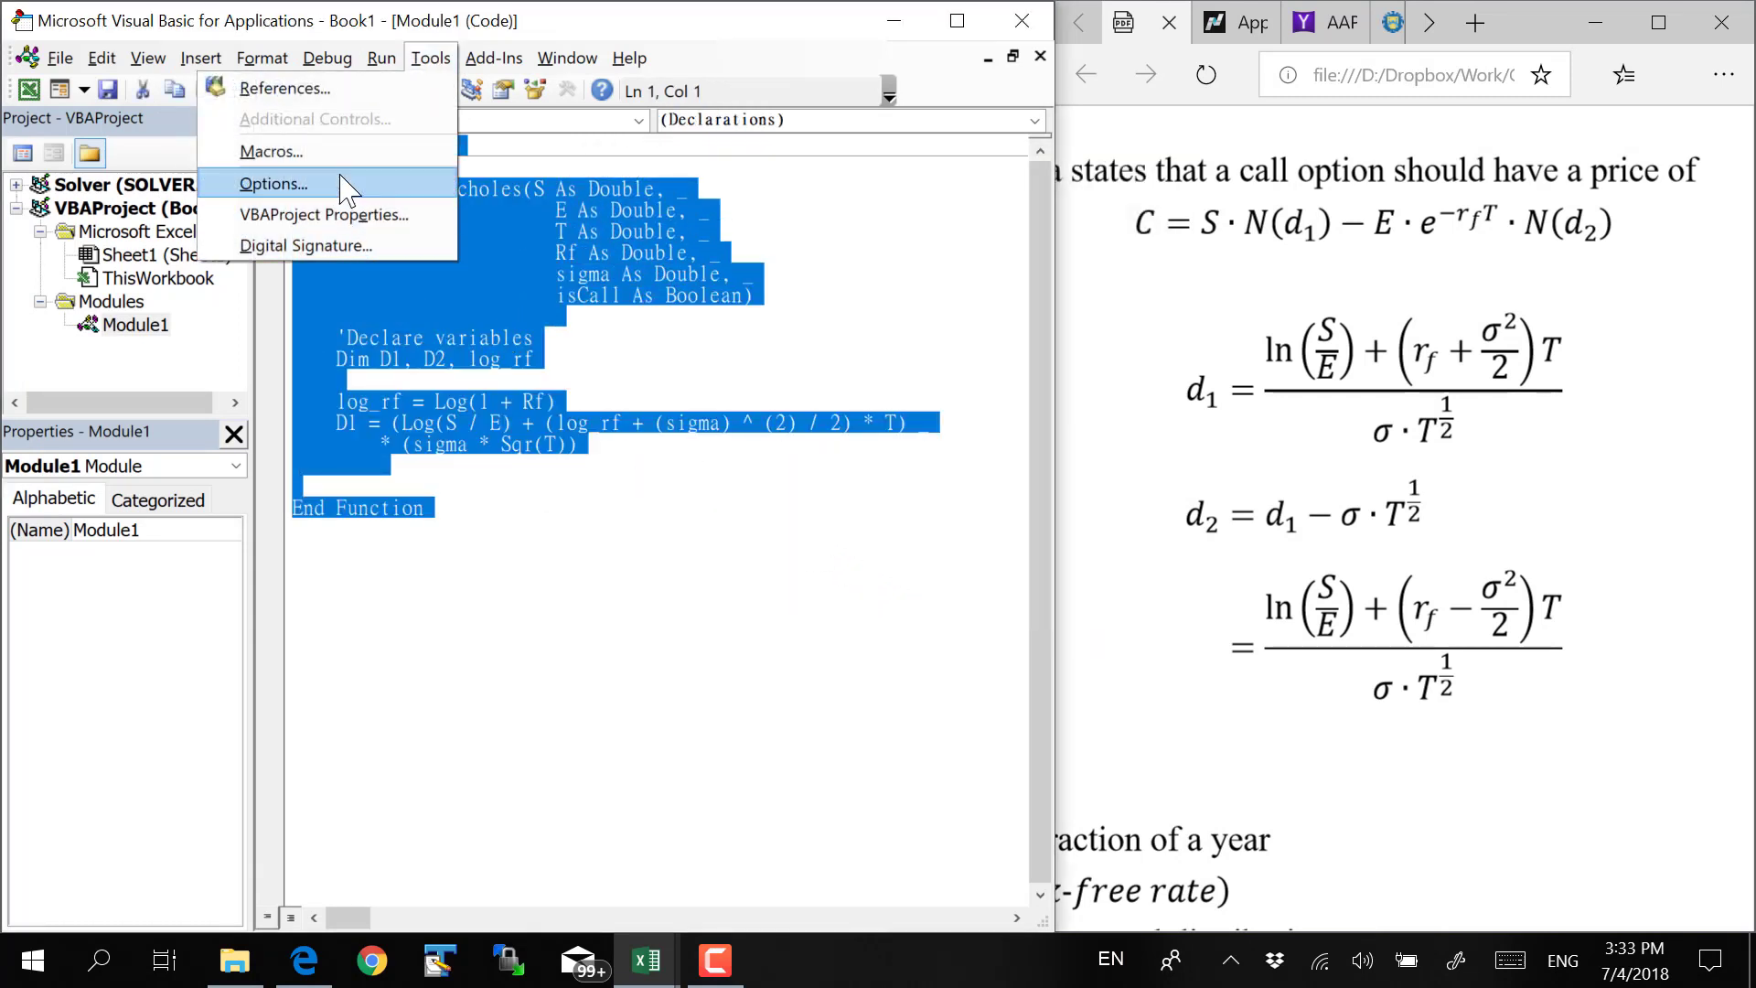
pyautogui.click(293, 184)
pyautogui.click(714, 214)
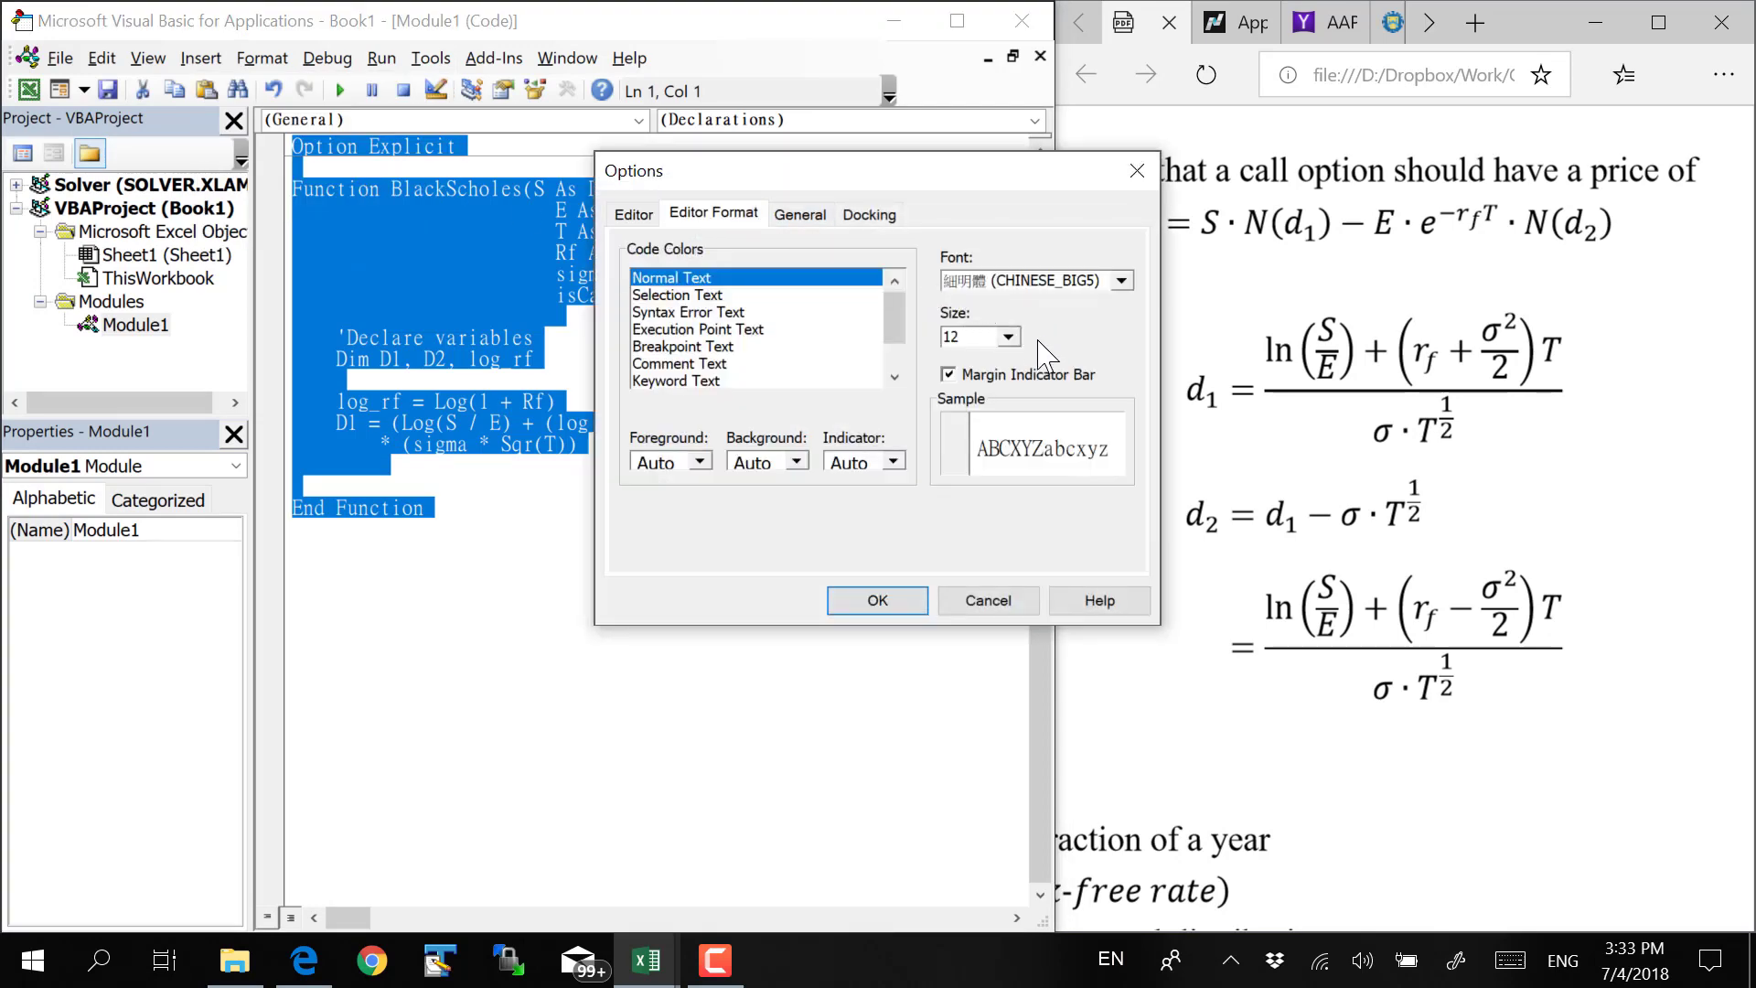
pyautogui.click(1008, 337)
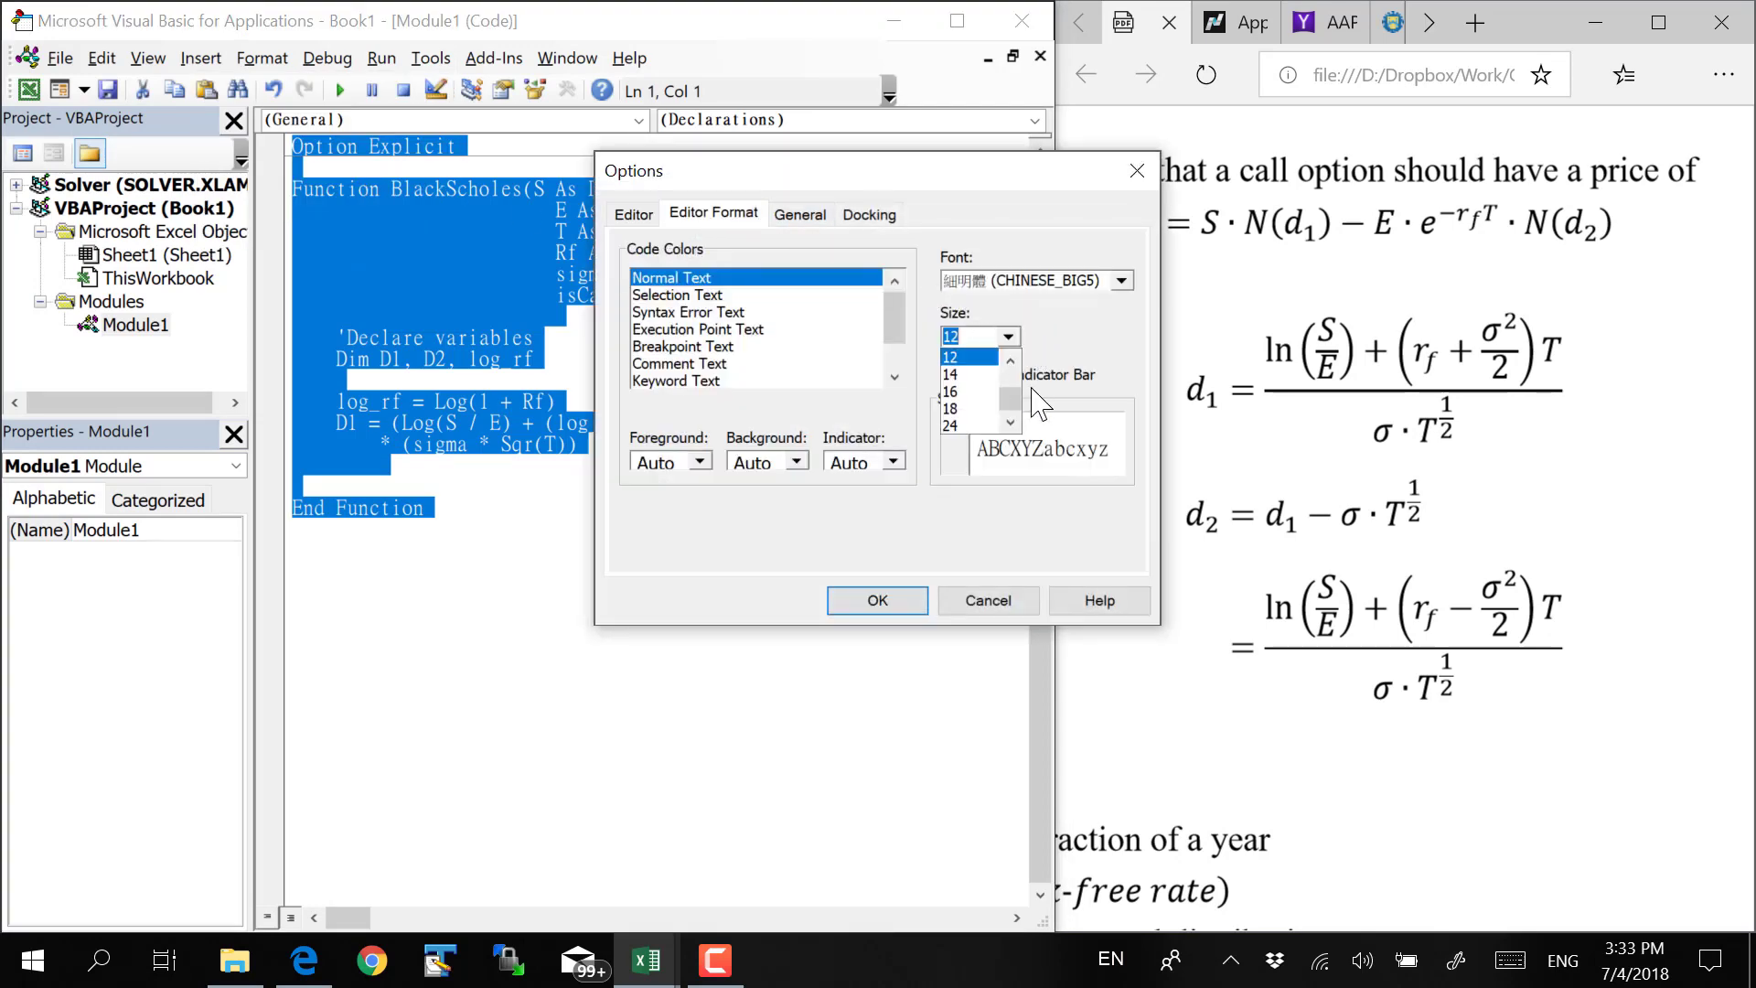
pyautogui.click(970, 427)
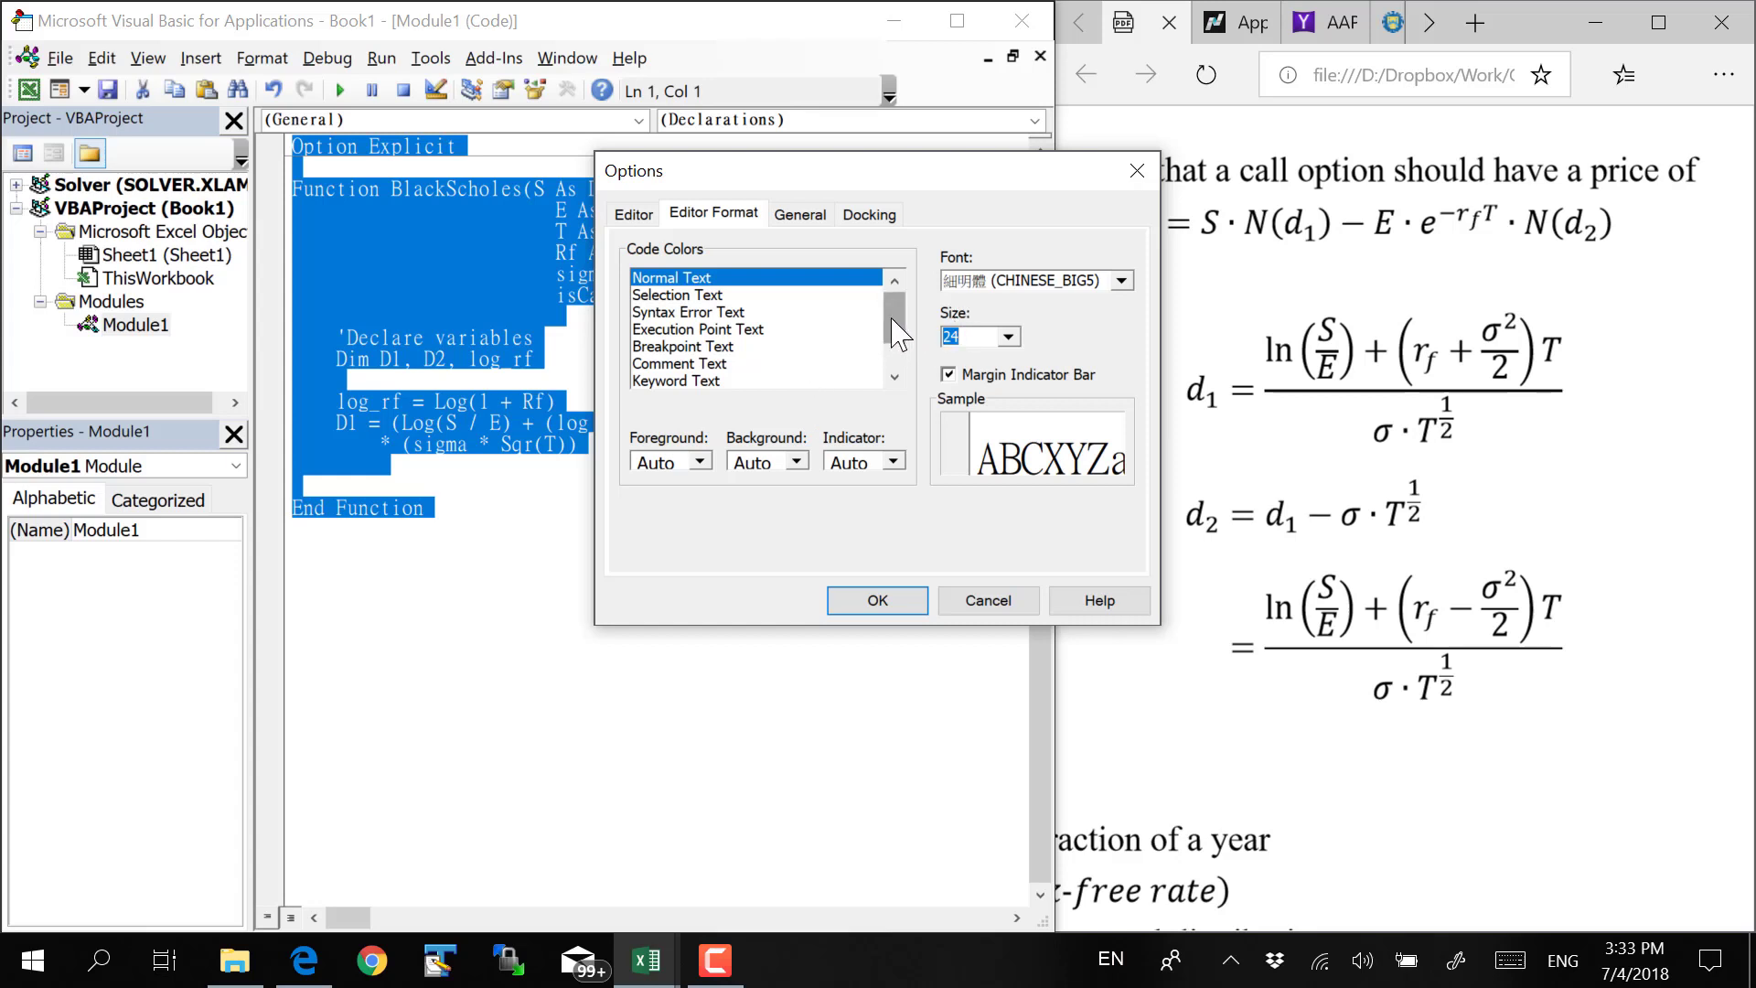
pyautogui.moveTo(893, 339); pyautogui.dragTo(894, 293)
pyautogui.moveTo(901, 335)
pyautogui.mouseDown()
pyautogui.moveTo(897, 382)
pyautogui.moveTo(894, 302)
pyautogui.mouseUp()
pyautogui.click(911, 605)
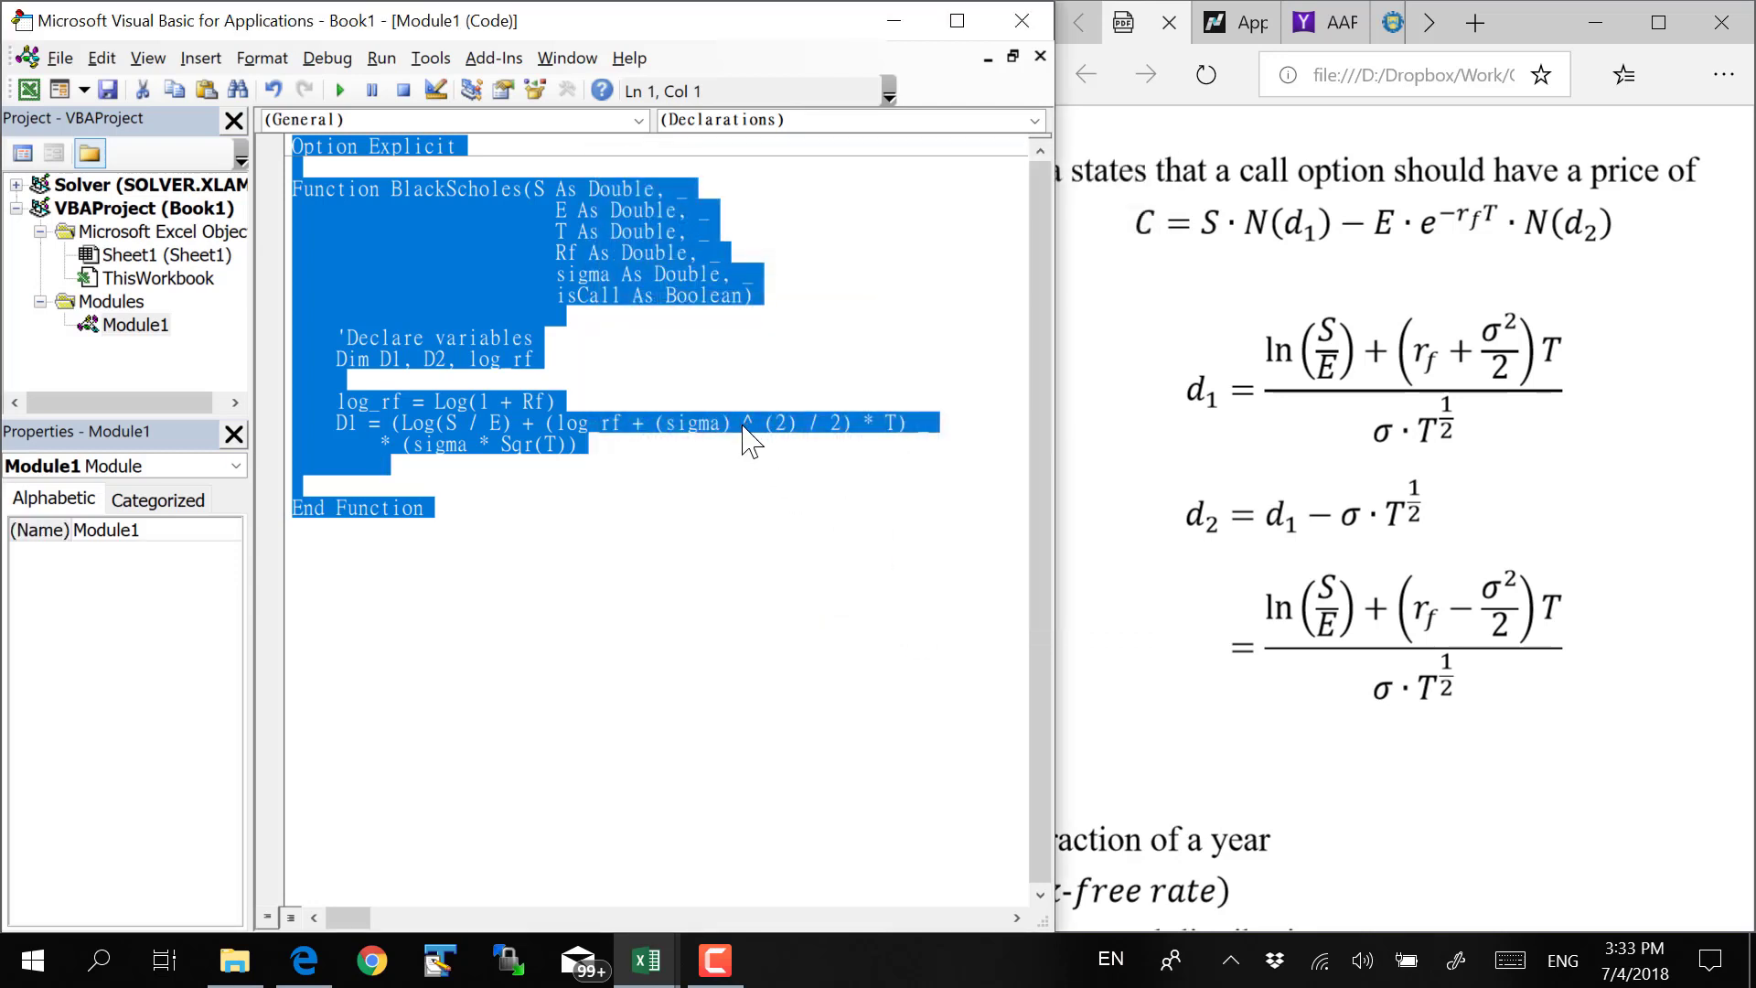
# Add the line D2 = D1 - (sigma * Sqr(T)) below the D1 calculation
pyautogui.click(529, 467)
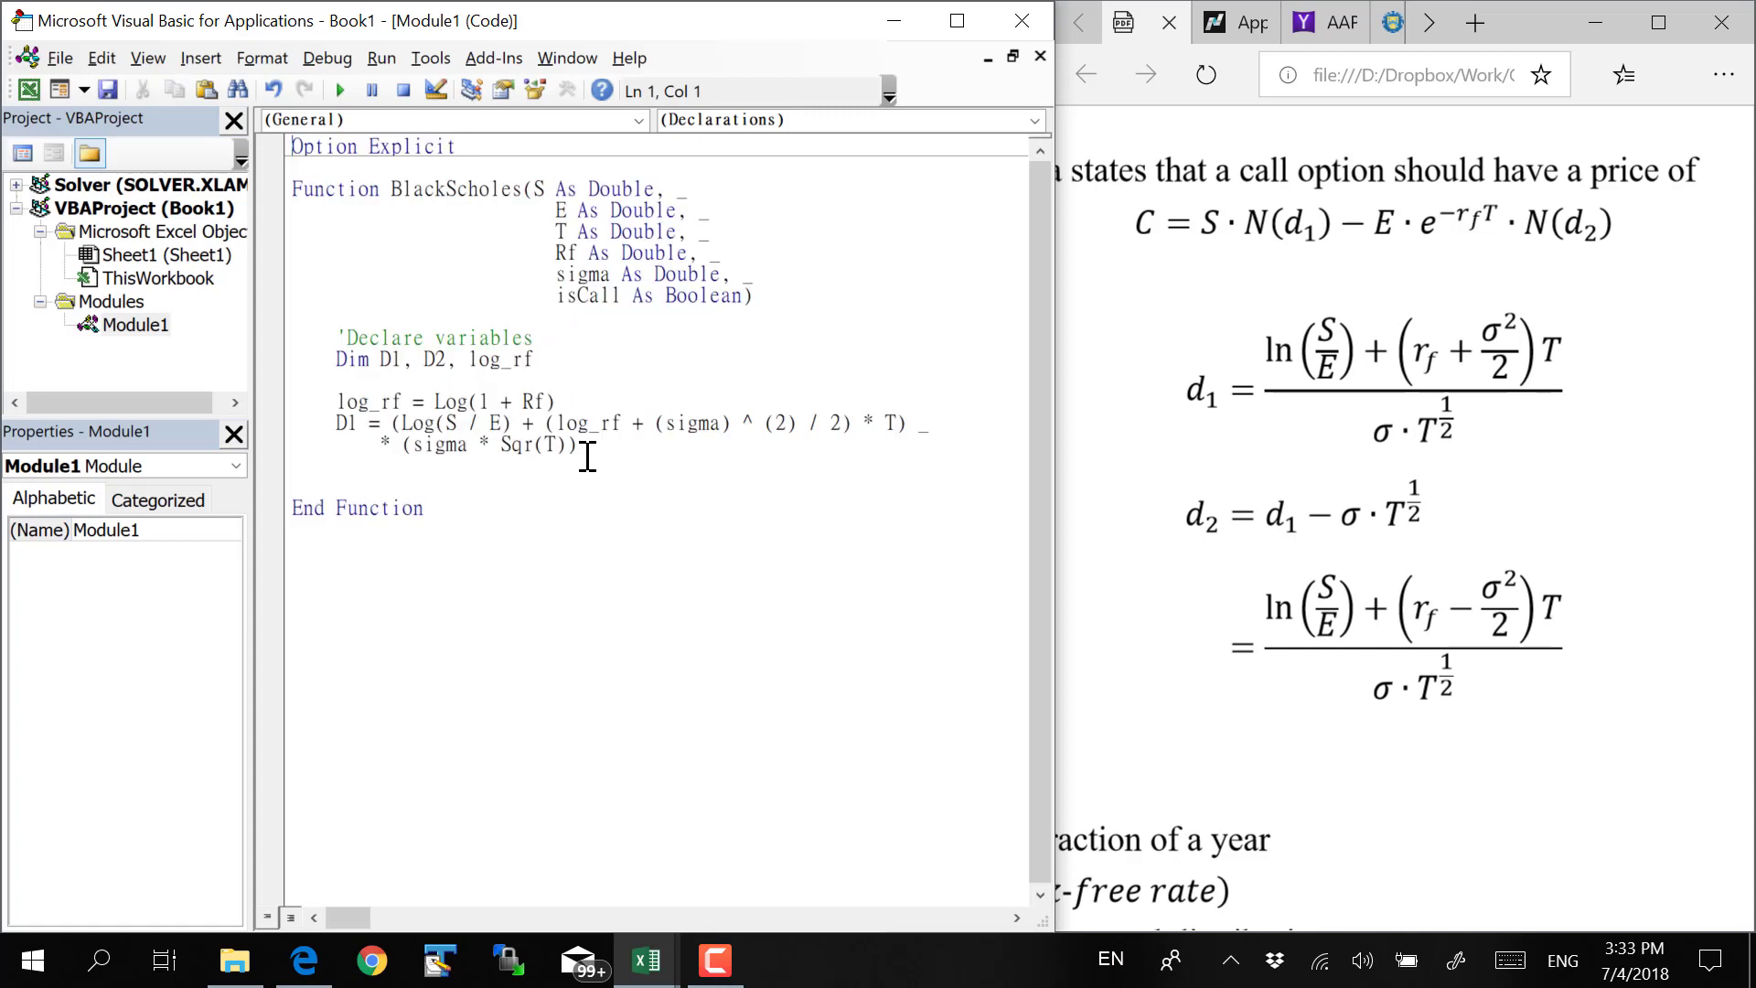
pyautogui.press('BackSpace')
pyautogui.press('BackSpace')
pyautogui.press('BackSpace')
pyautogui.write('D2')
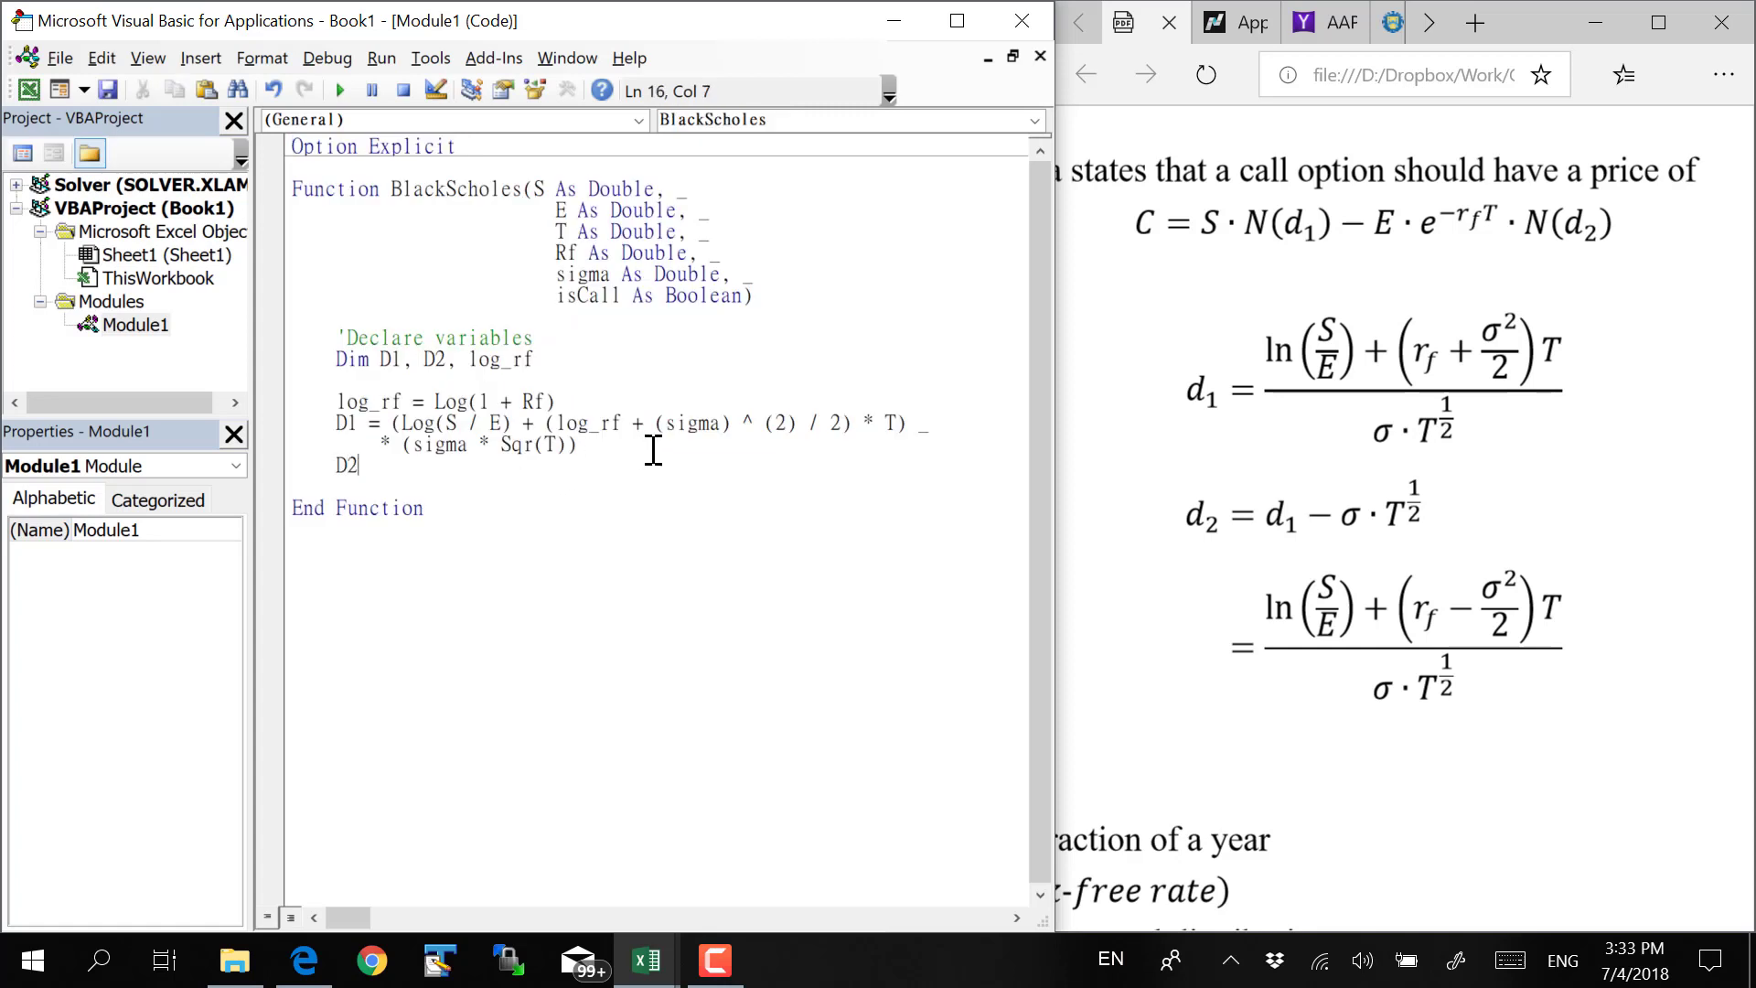
pyautogui.write(' = ')
pyautogui.write('D1 - ')
pyautogui.write('(s')
pyautogui.press('BackSpace')
pyautogui.press('BackSpace')
pyautogui.write('(sigma * ')
pyautogui.write('Sqr(T))')
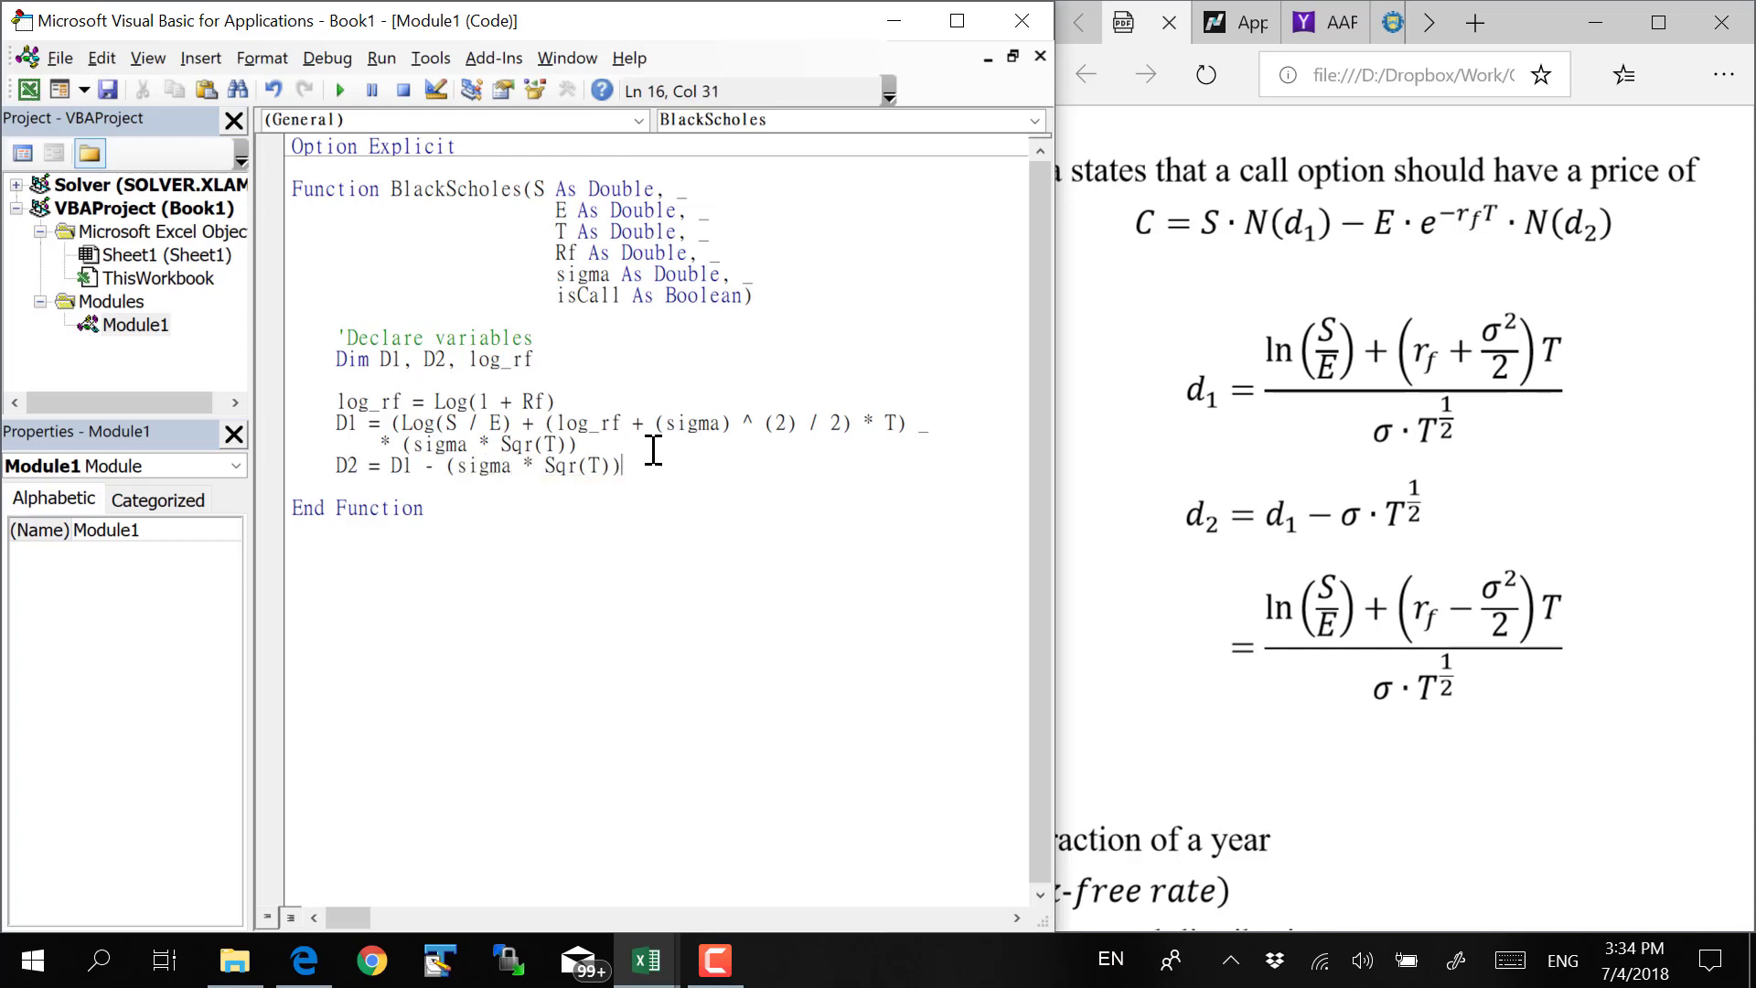
pyautogui.press('Return')
pyautogui.press('Return')
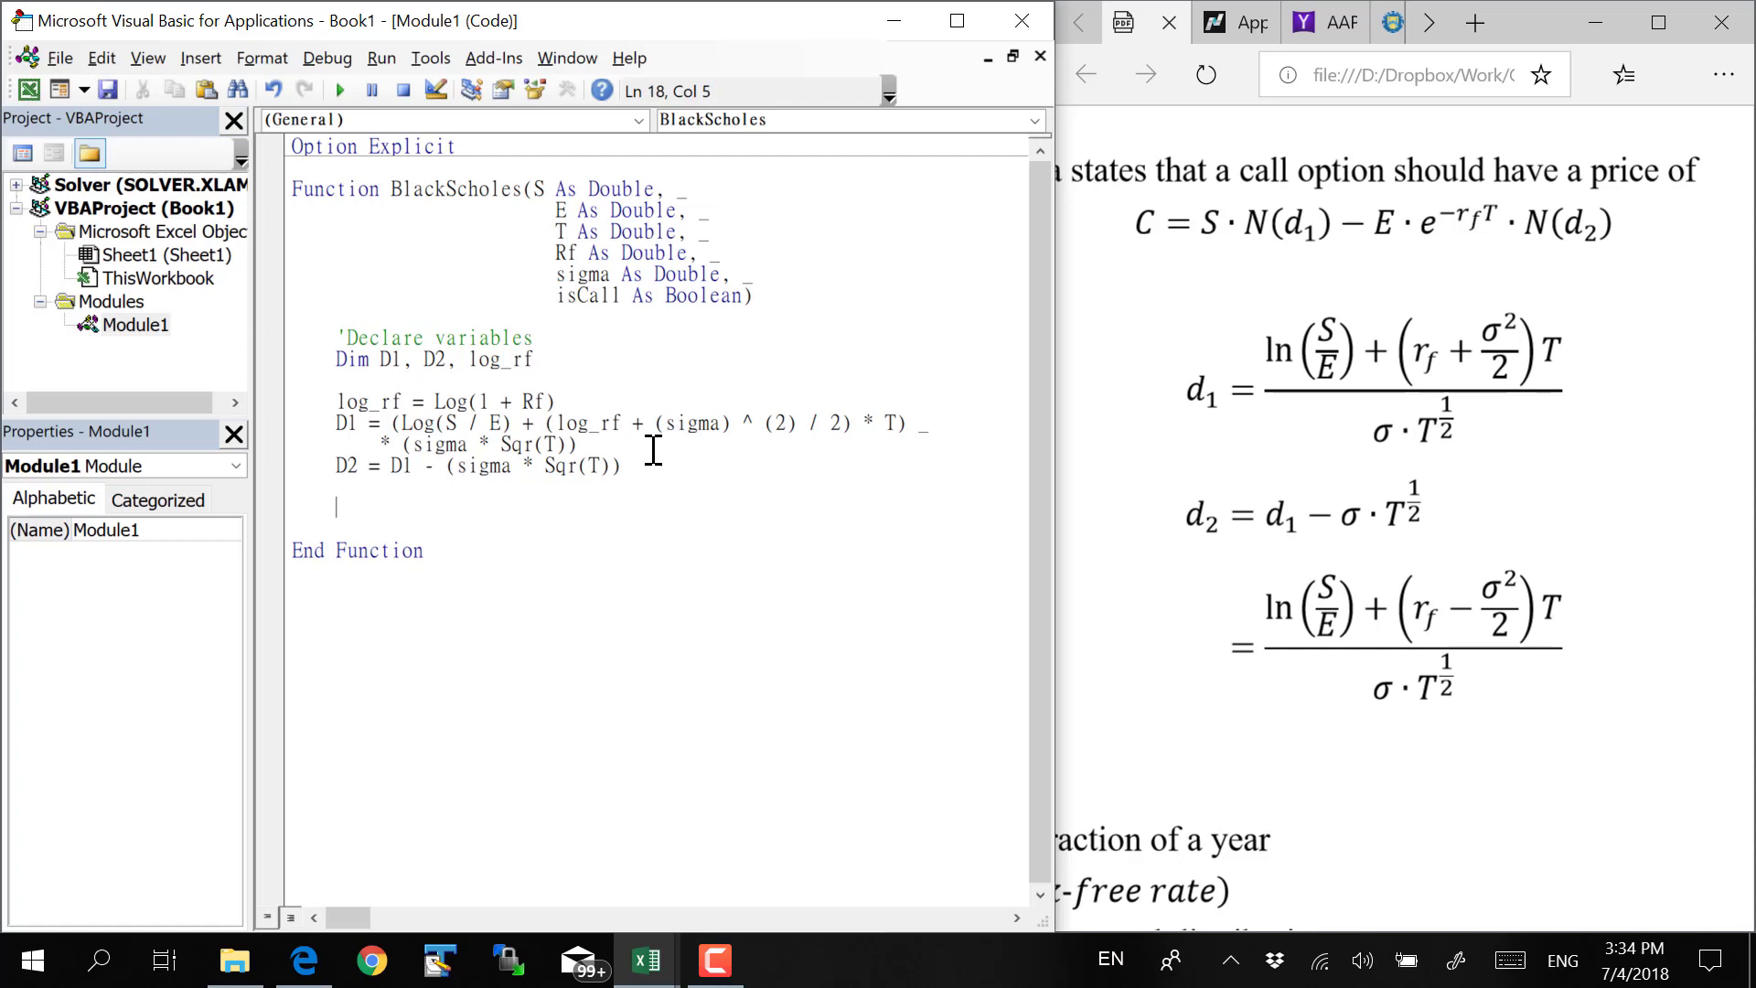
# Remove the unfinished C = line that triggered a compile error
pyautogui.write('C =')
pyautogui.press('BackSpace')
pyautogui.write('=')
pyautogui.press('Left')
pyautogui.press('Left')
pyautogui.hotkey('shift', 'Left')
pyautogui.press('Down')
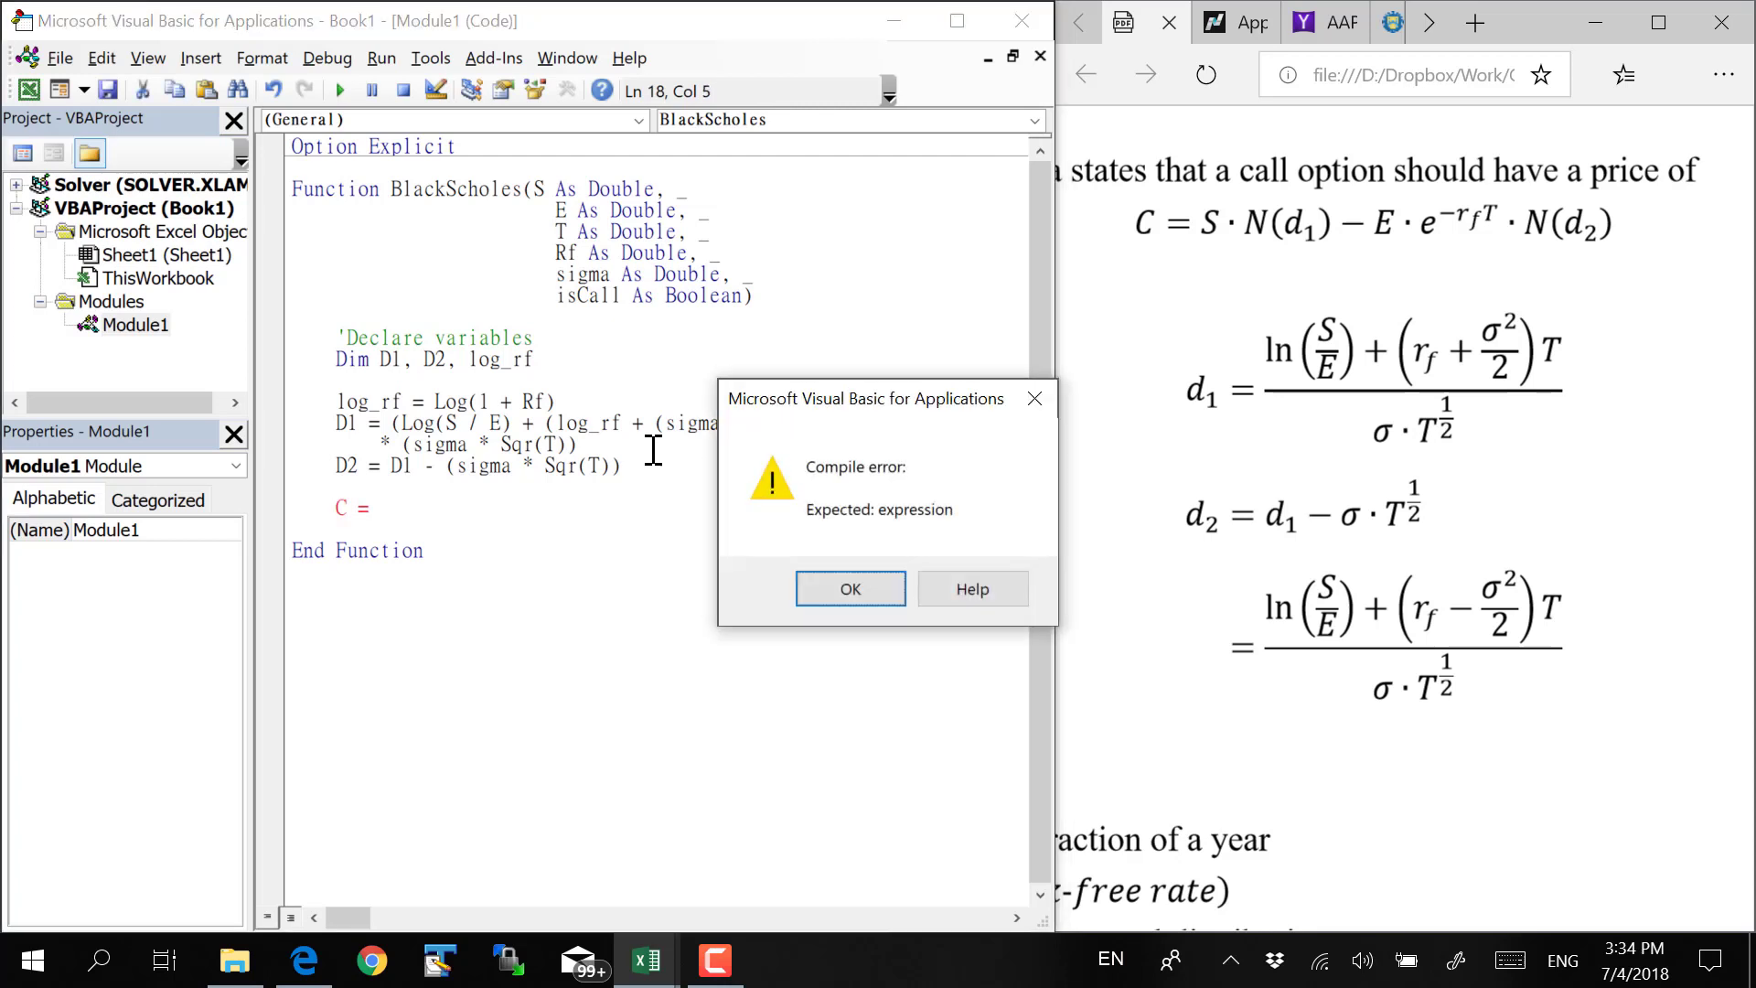
pyautogui.press('Return')
pyautogui.press('Delete')
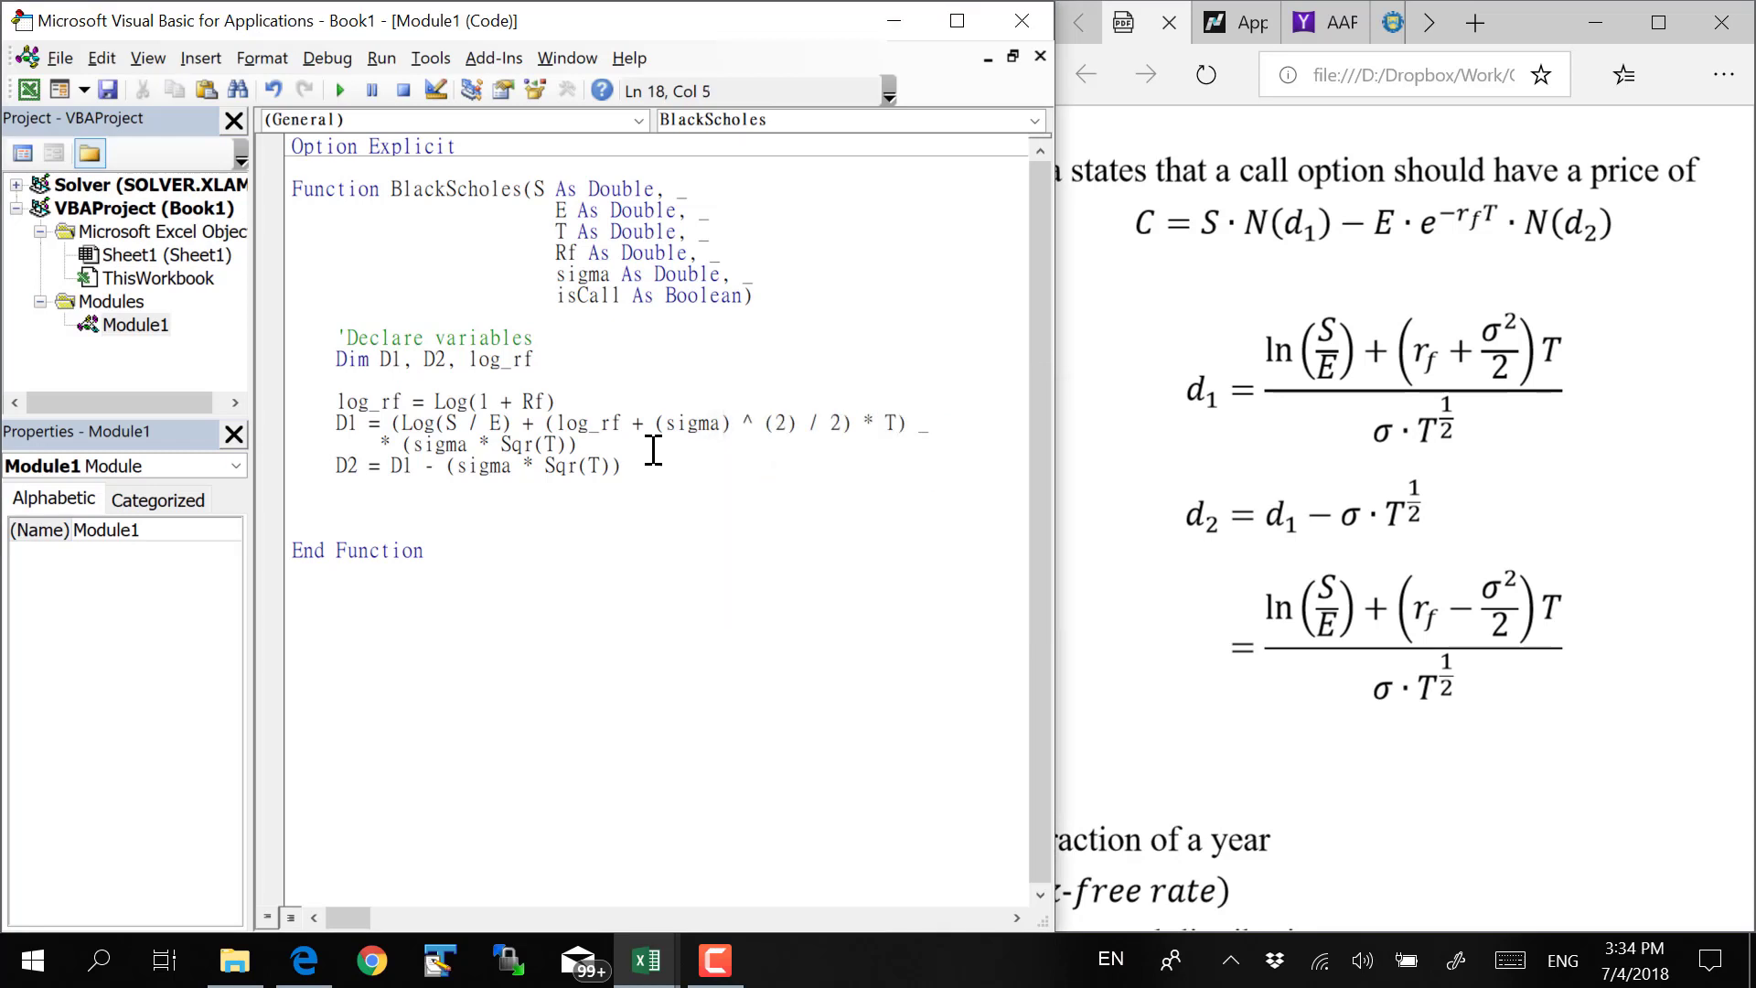
# Type BlackScholes = S * Application.WorksheetFunction.Norm_S_Dist(D1, True) to start the call price
pyautogui.write('Black')
pyautogui.write('Scholes =')
pyautogui.press('Left')
pyautogui.press('Left')
pyautogui.press('End')
pyautogui.write('S *')
pyautogui.write('applicatio')
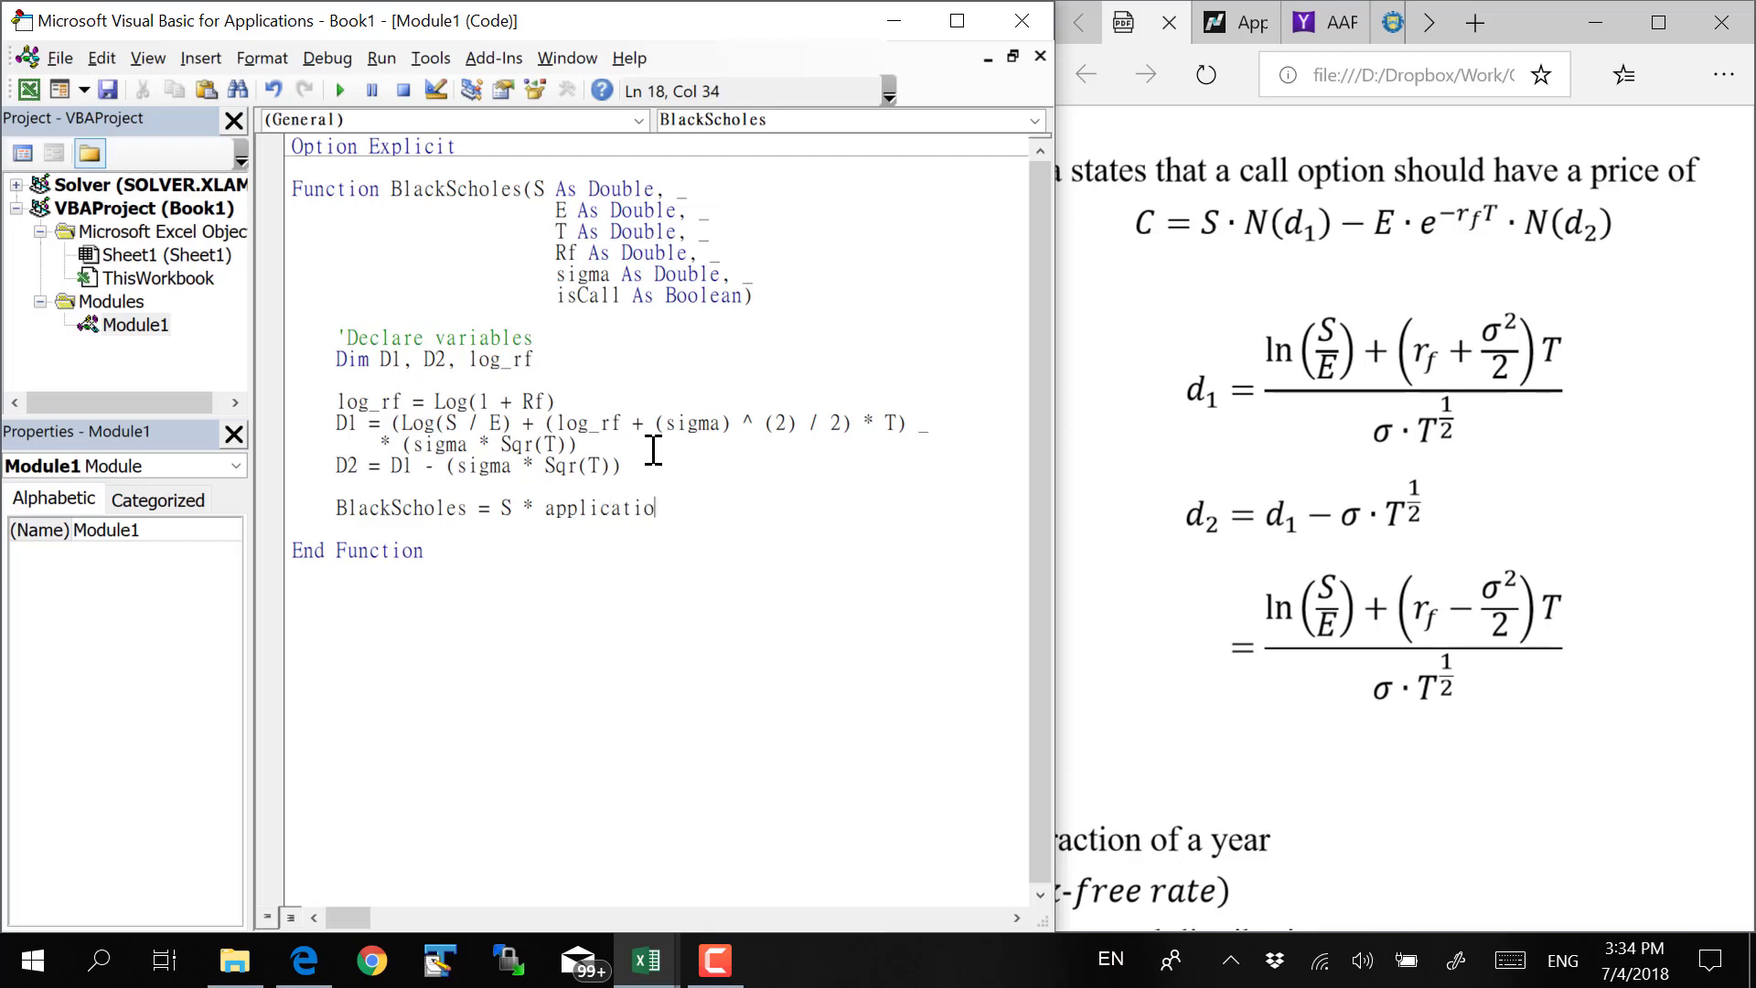
pyautogui.write('n.worksheetf')
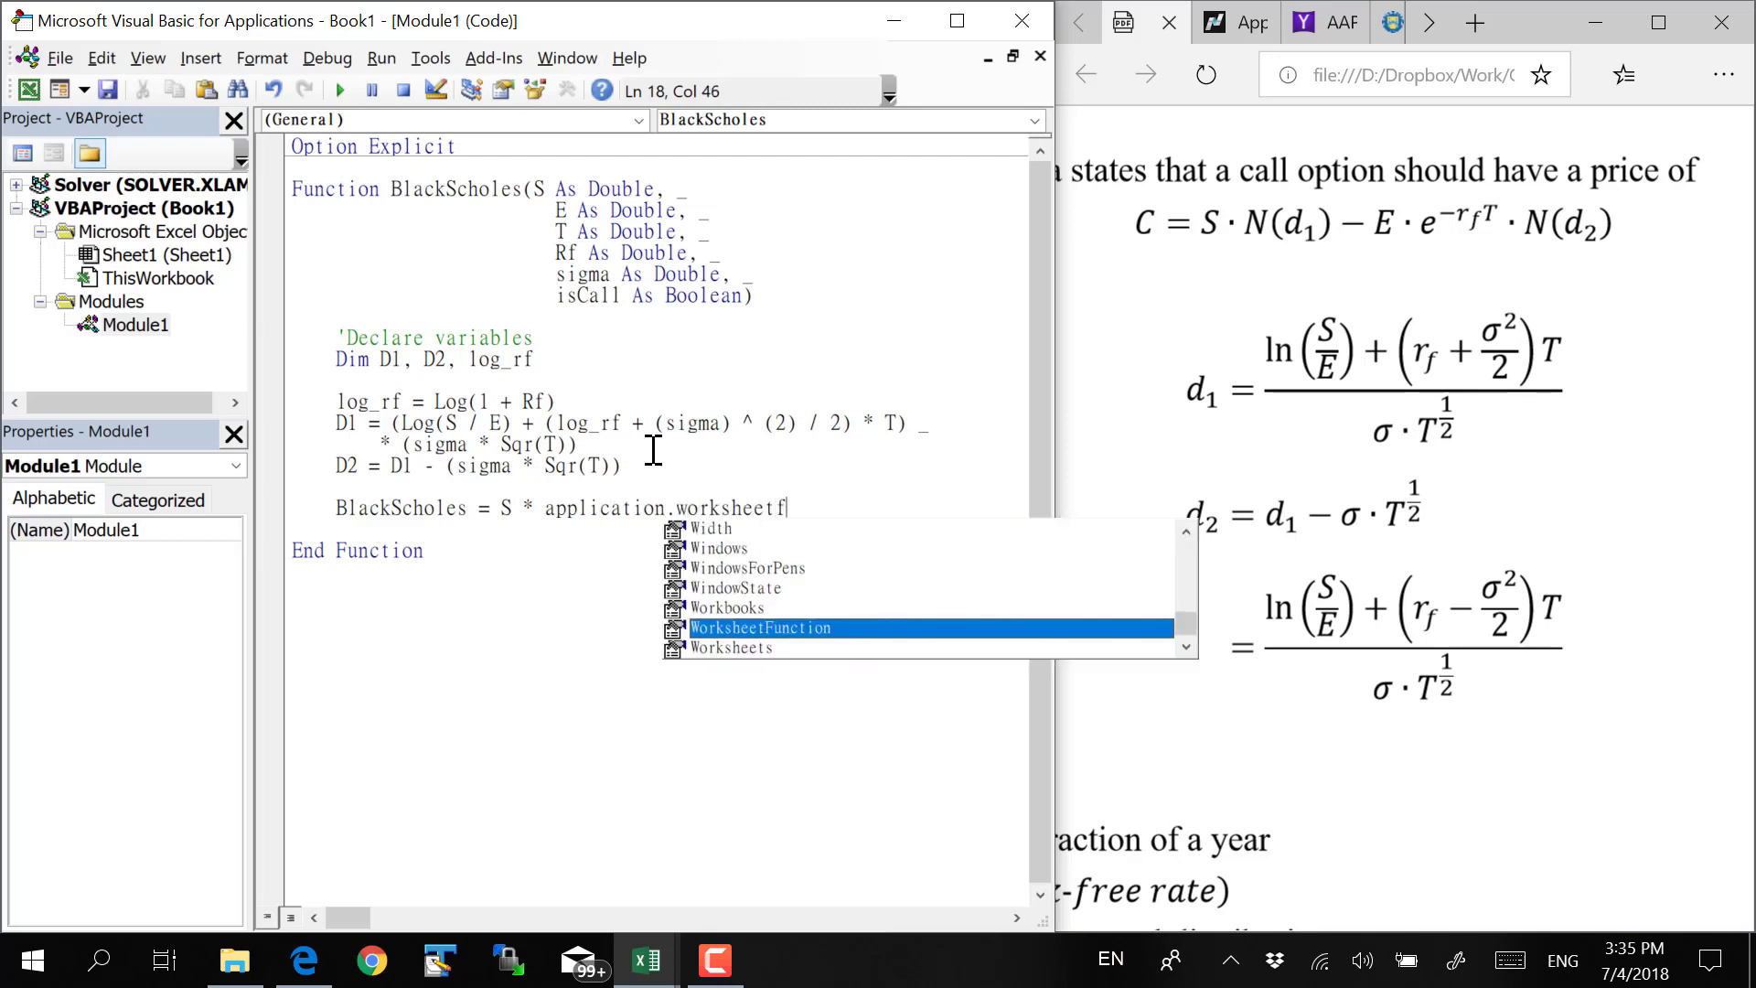
pyautogui.write('unction.')
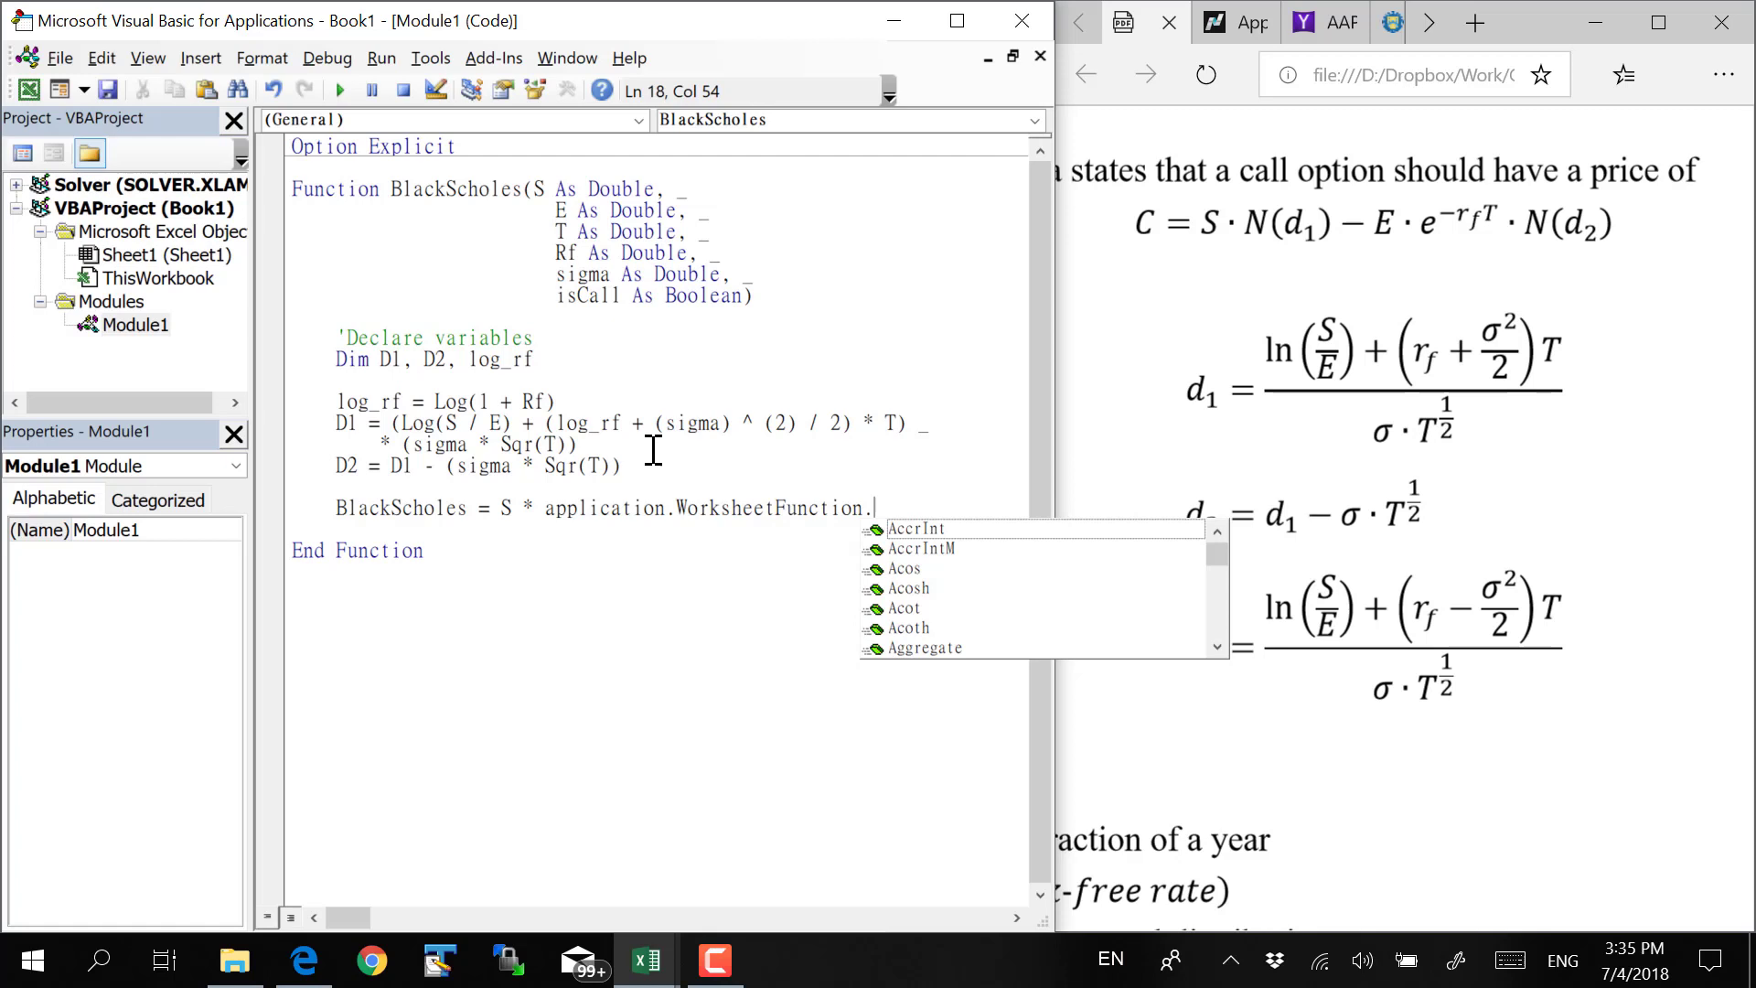
pyautogui.write('n.Norm_')
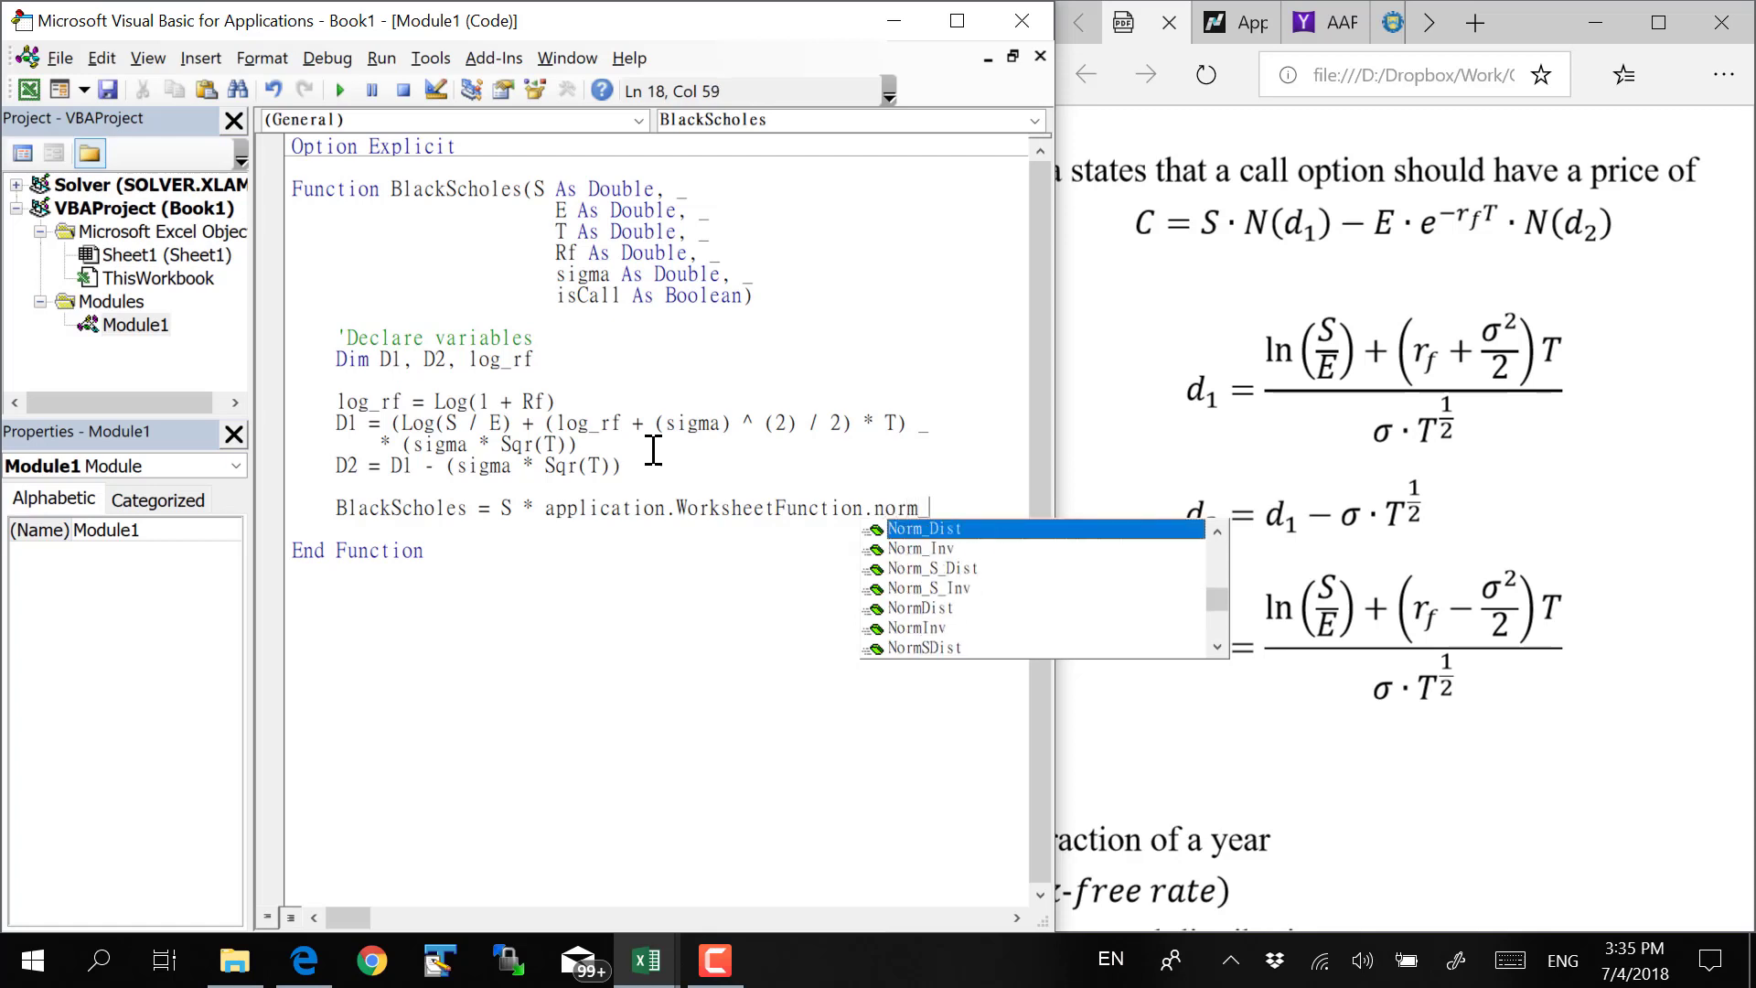
pyautogui.write('S_Dist')
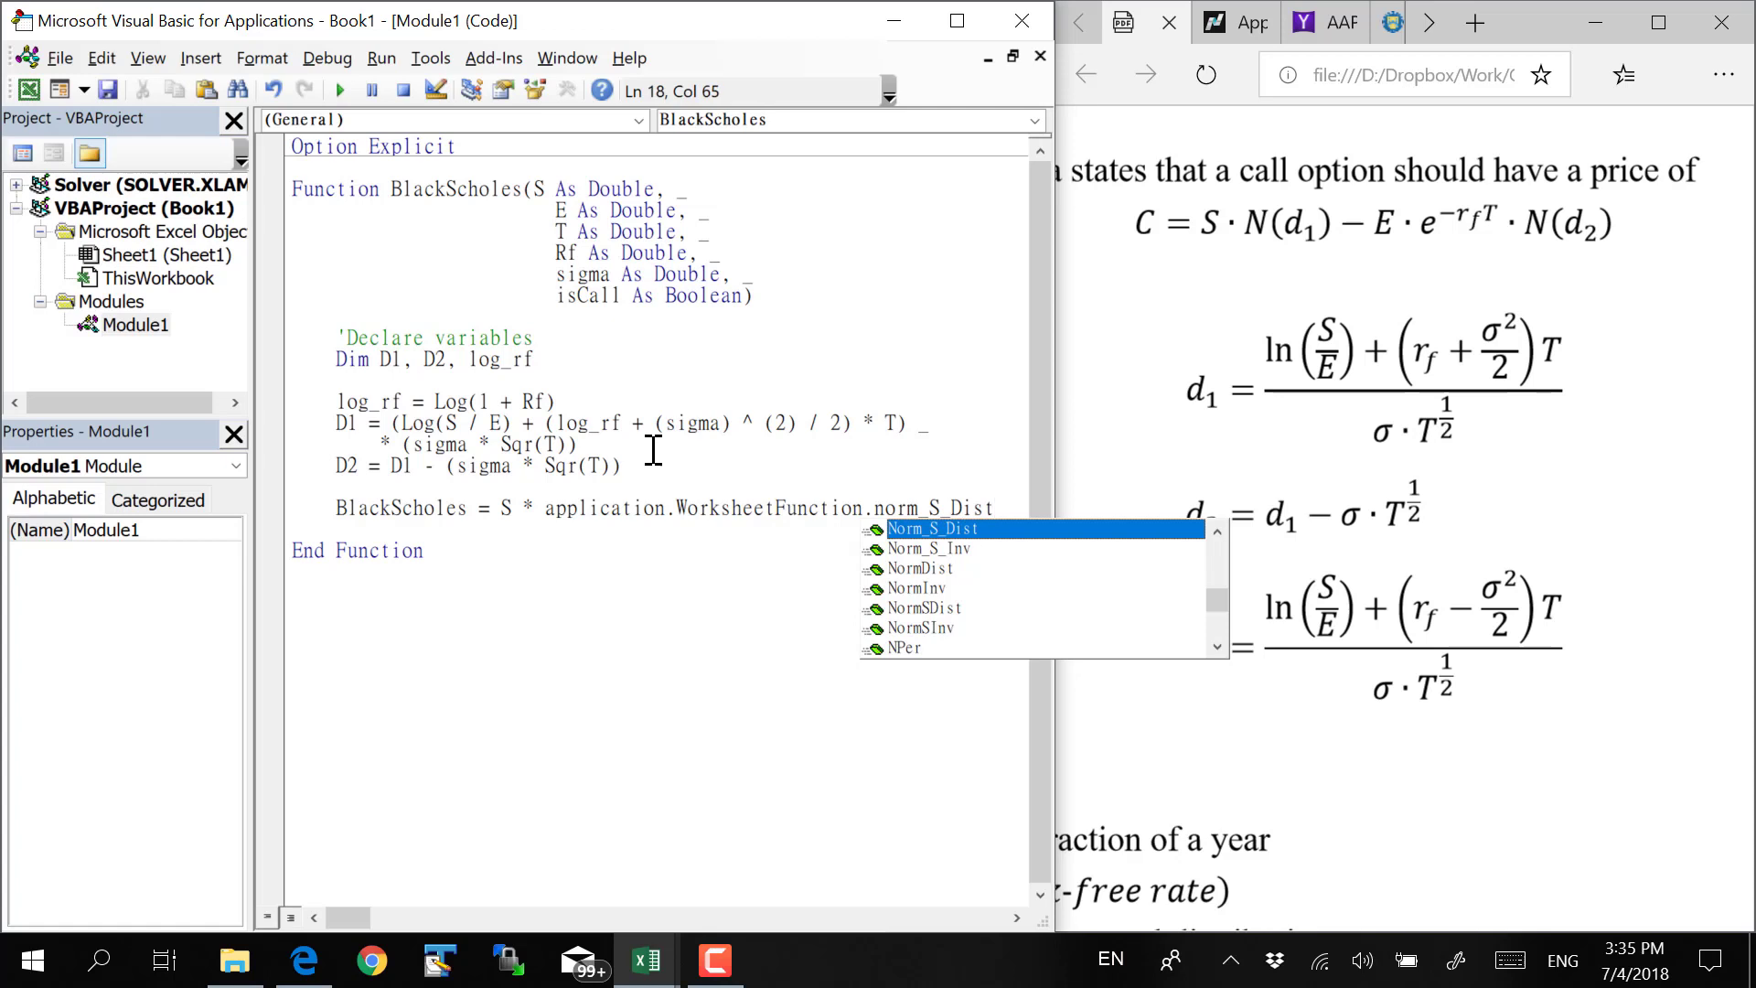
pyautogui.write('(')
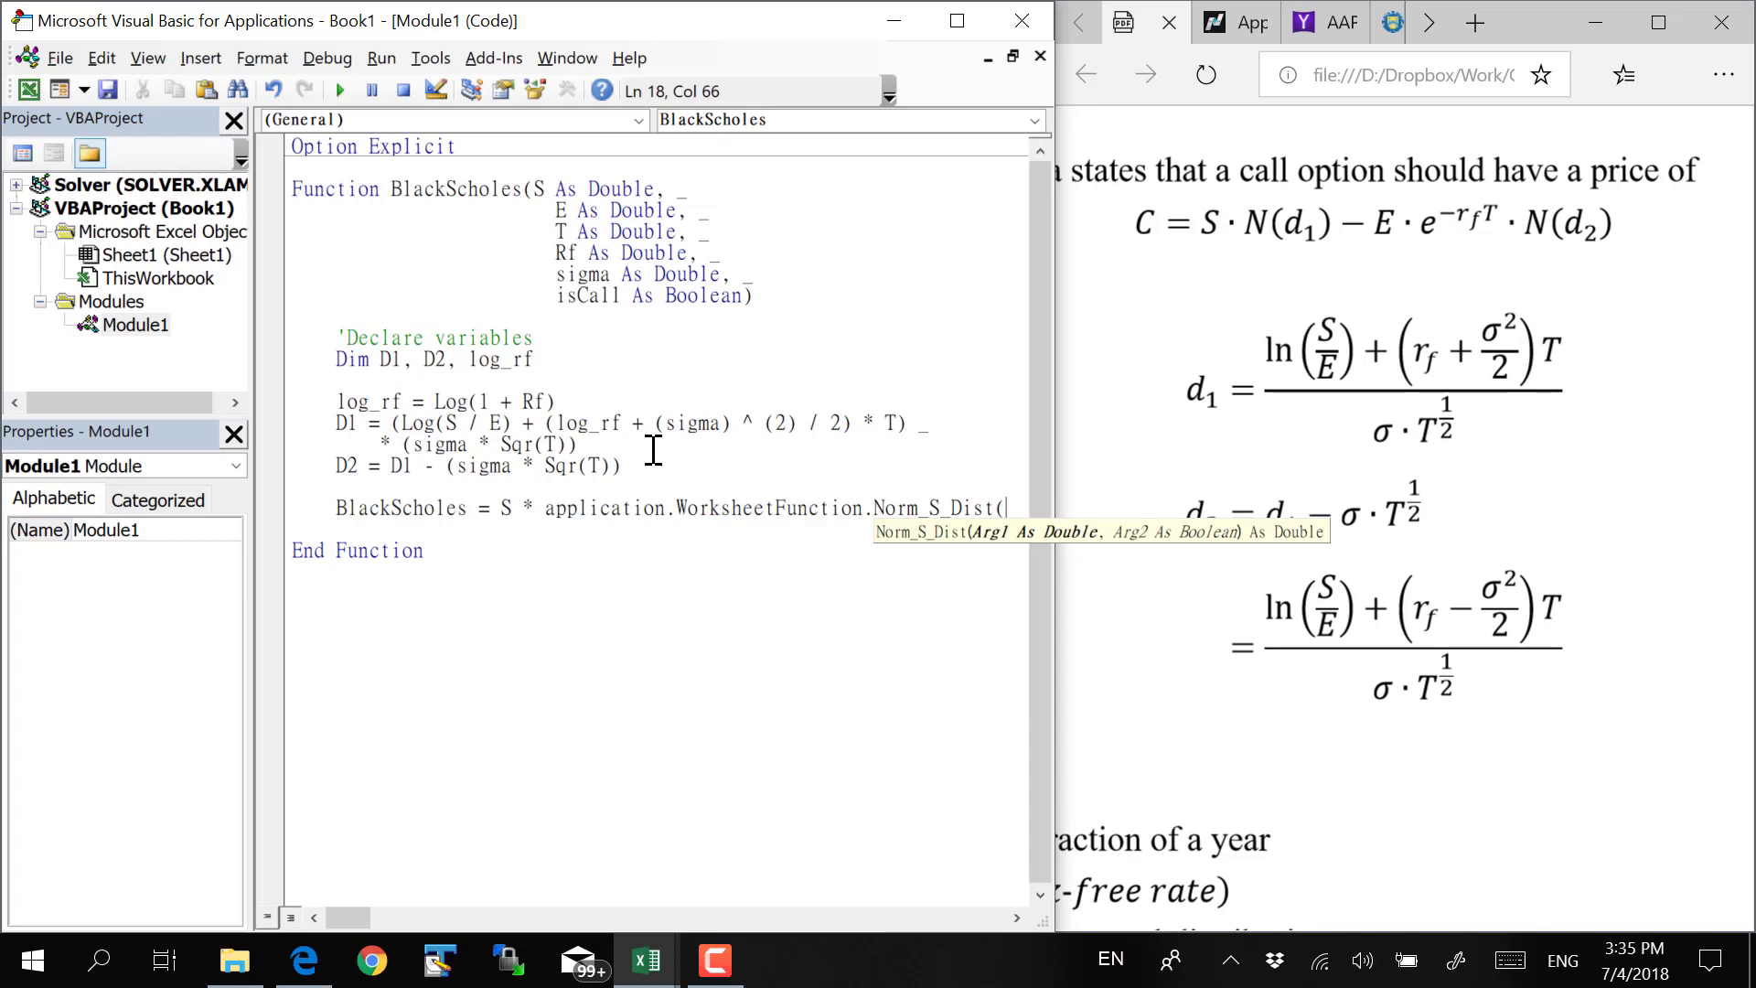
pyautogui.write('D')
pyautogui.write('1')
pyautogui.write(',')
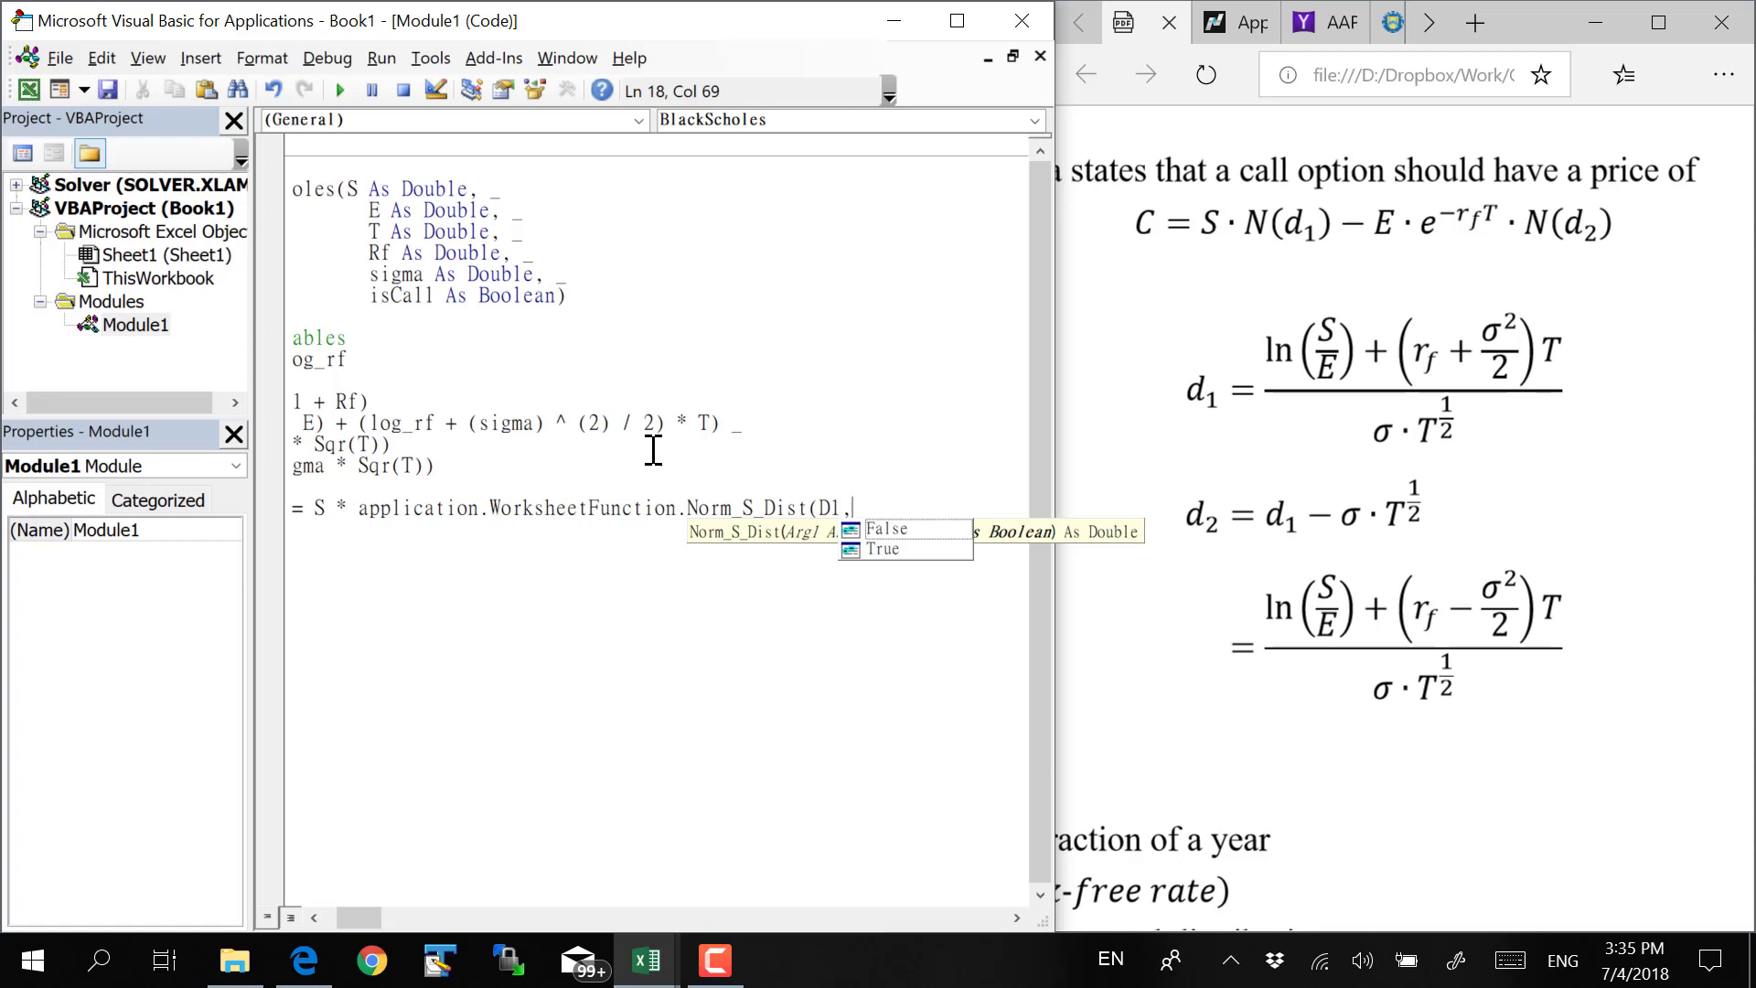
pyautogui.write('True')
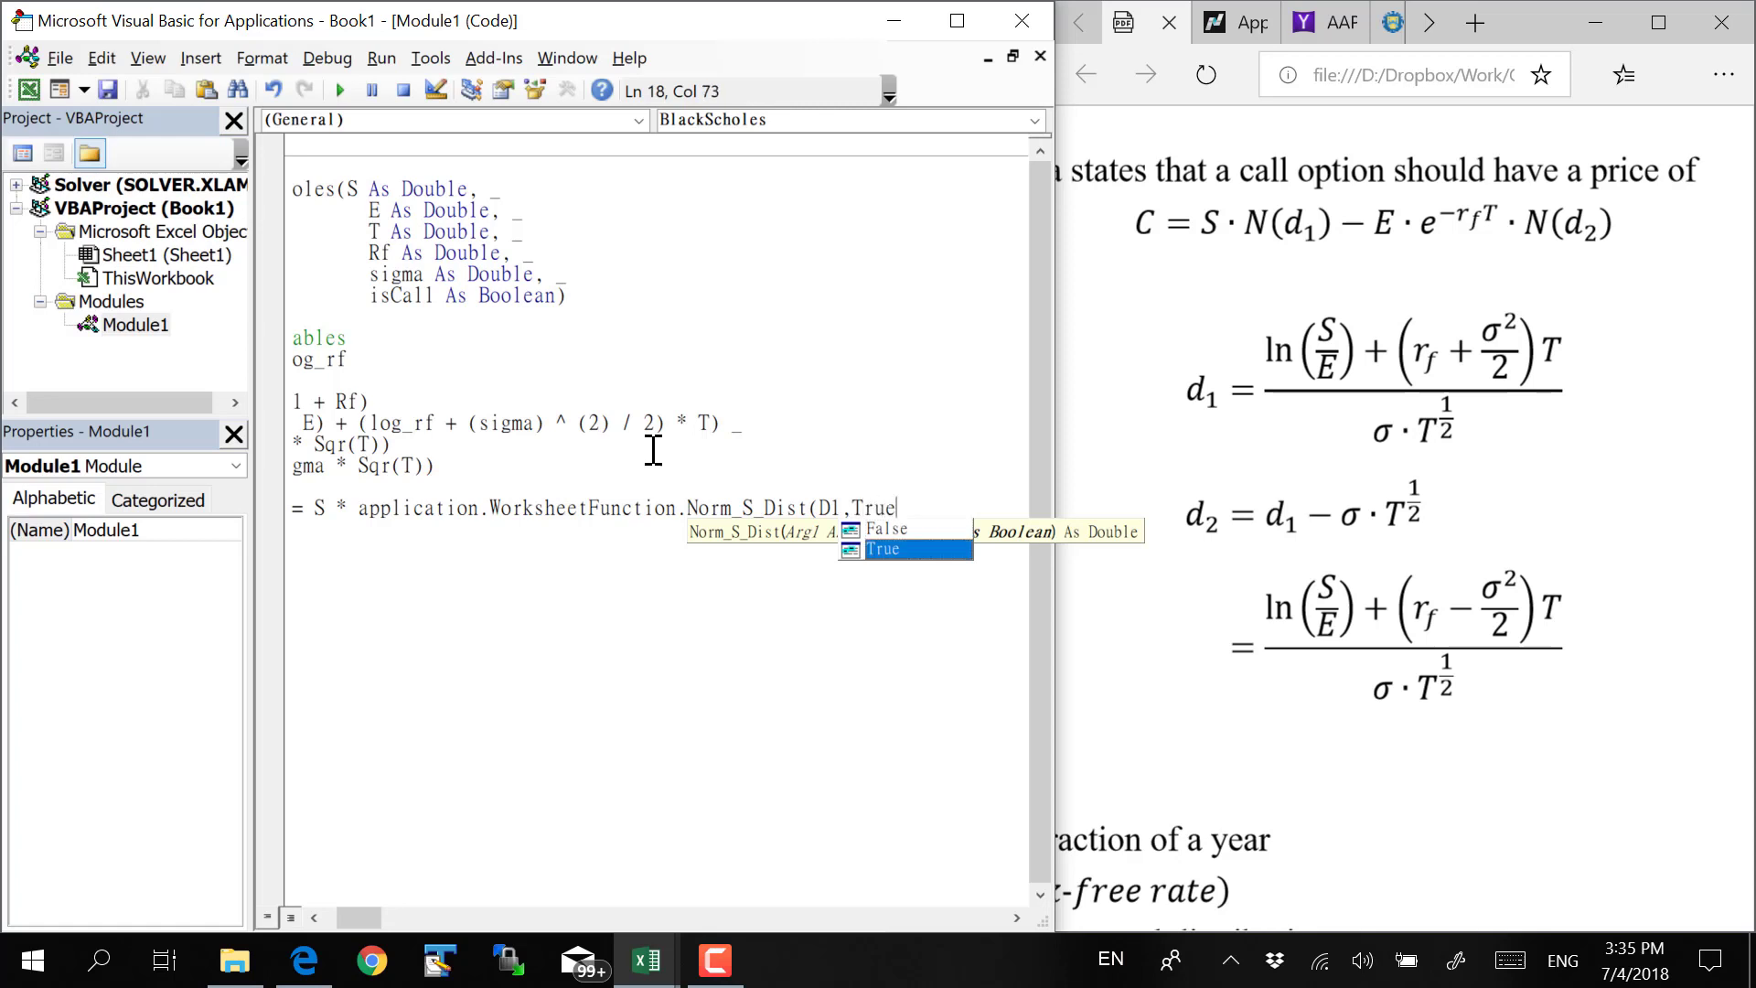
pyautogui.write(') _')
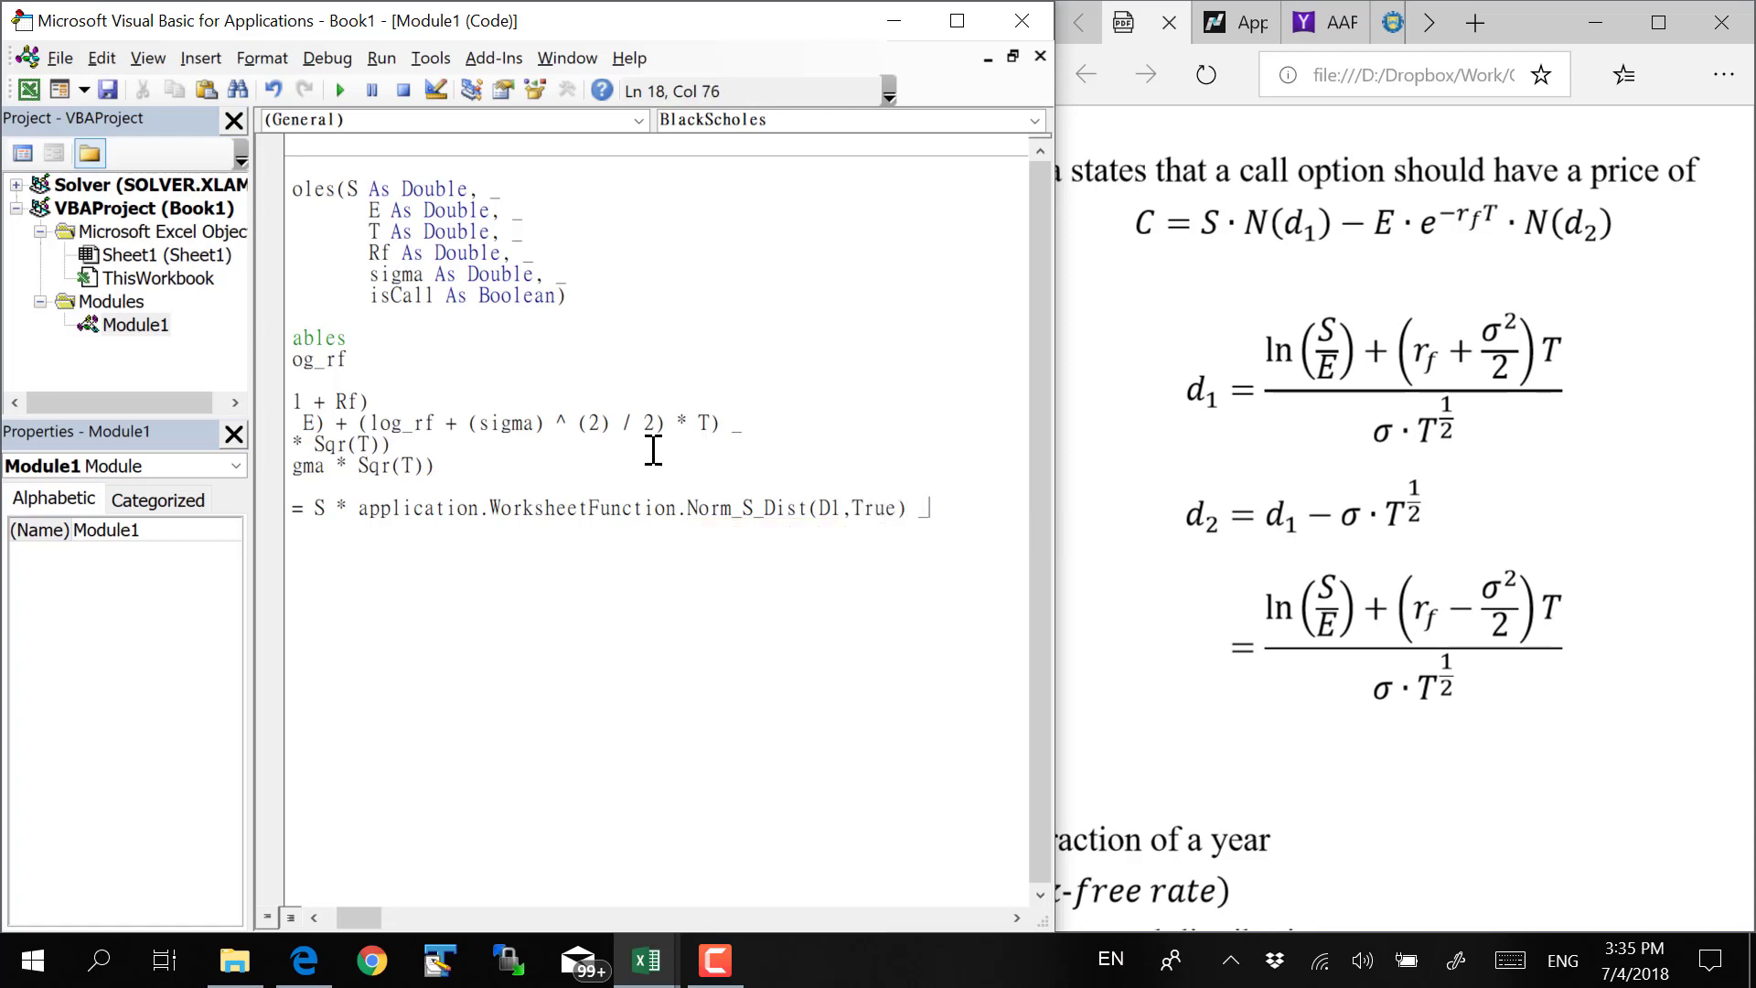
# Drag the code window wider until the full line ending in True) _ is visible
pyautogui.press('Return')
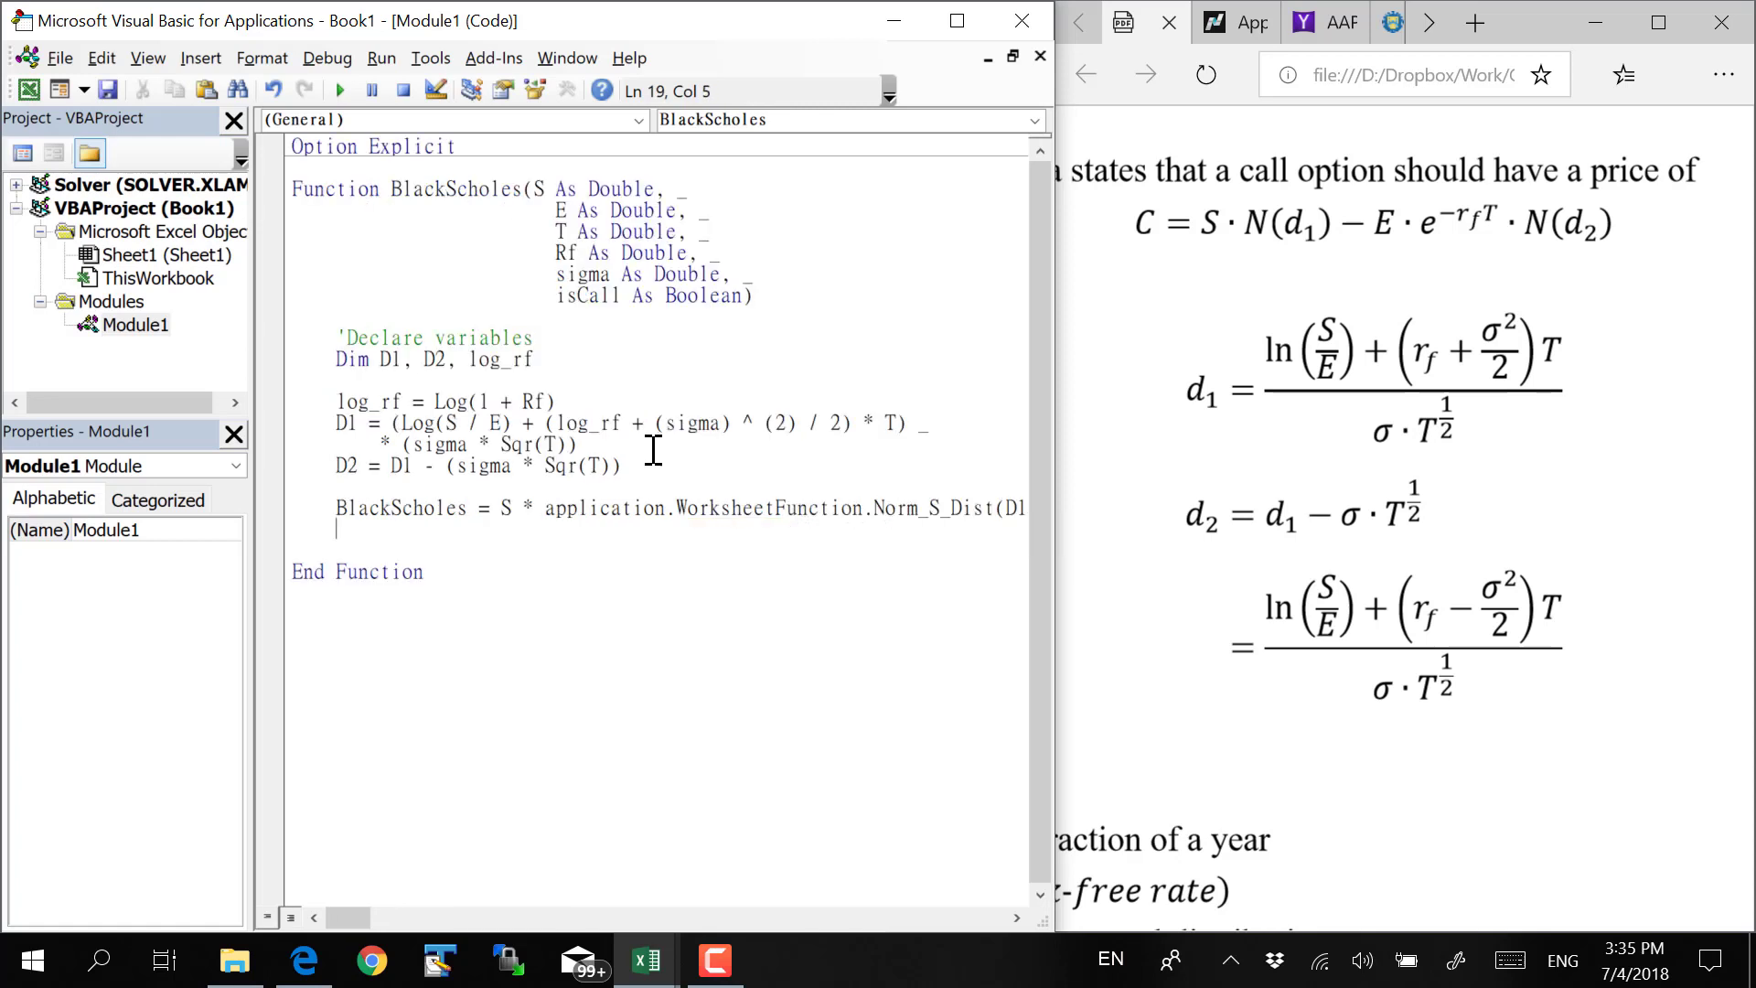
pyautogui.moveTo(1053, 463)
pyautogui.mouseDown()
pyautogui.moveTo(1131, 470)
pyautogui.moveTo(1054, 471)
pyautogui.mouseUp()
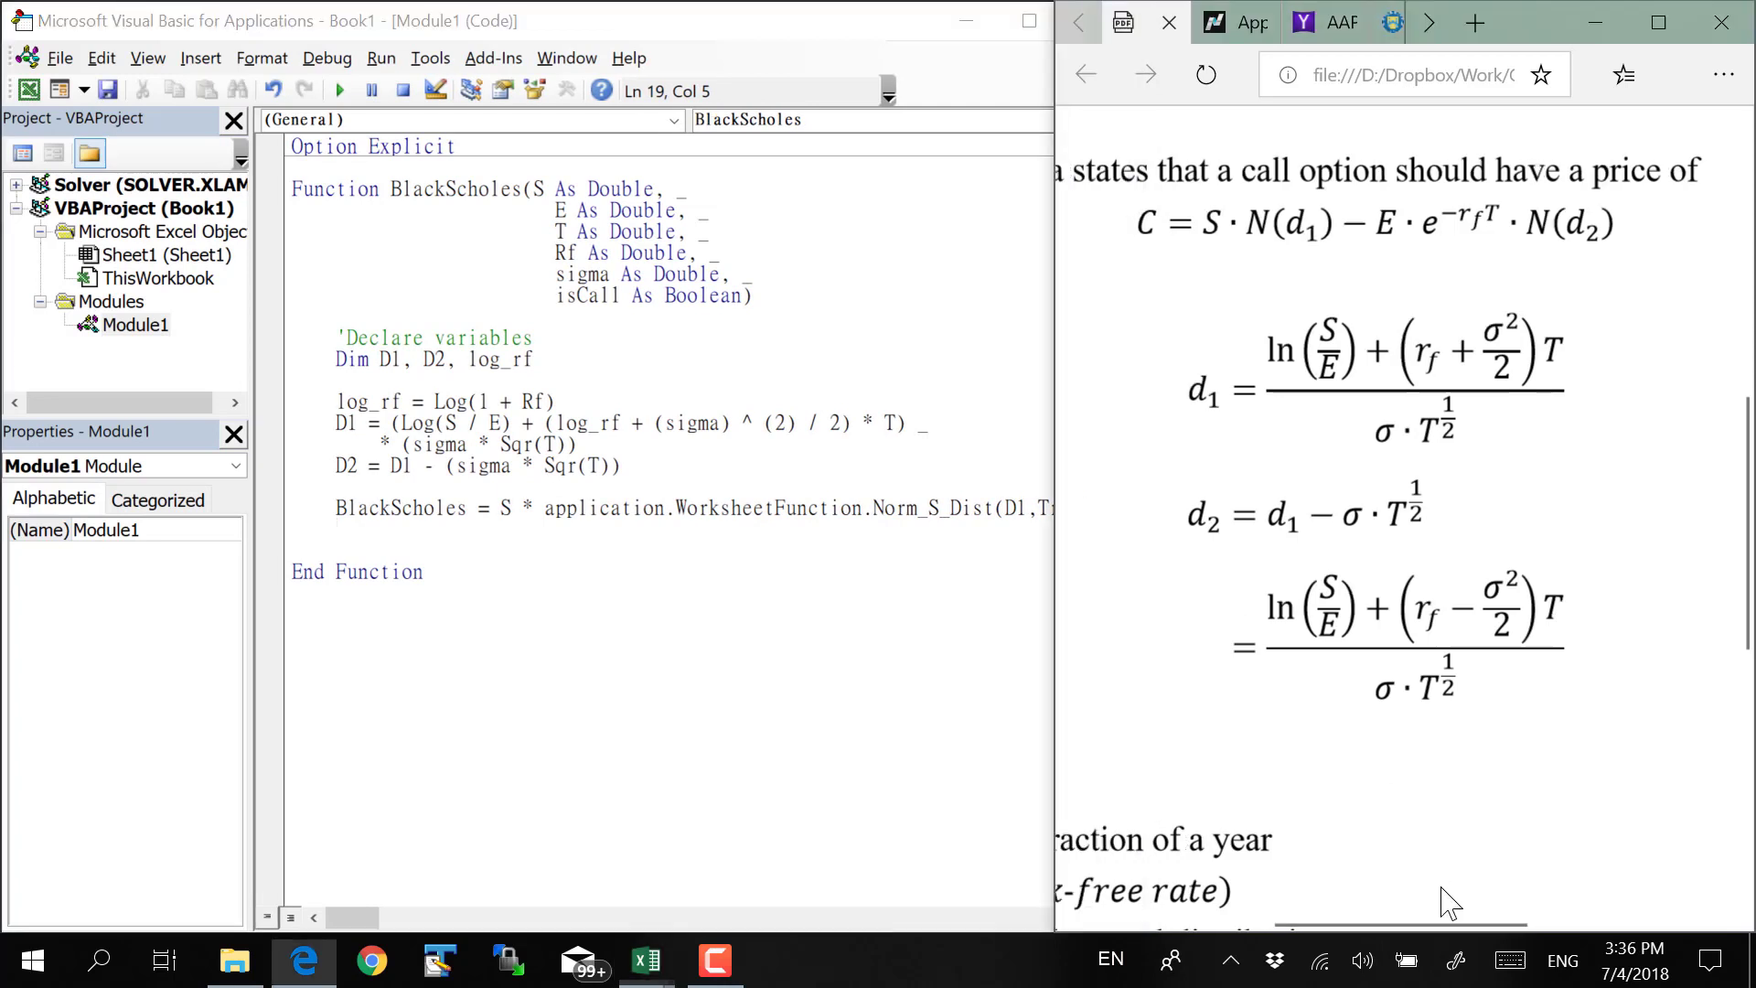
pyautogui.moveTo(1404, 927); pyautogui.dragTo(1369, 924)
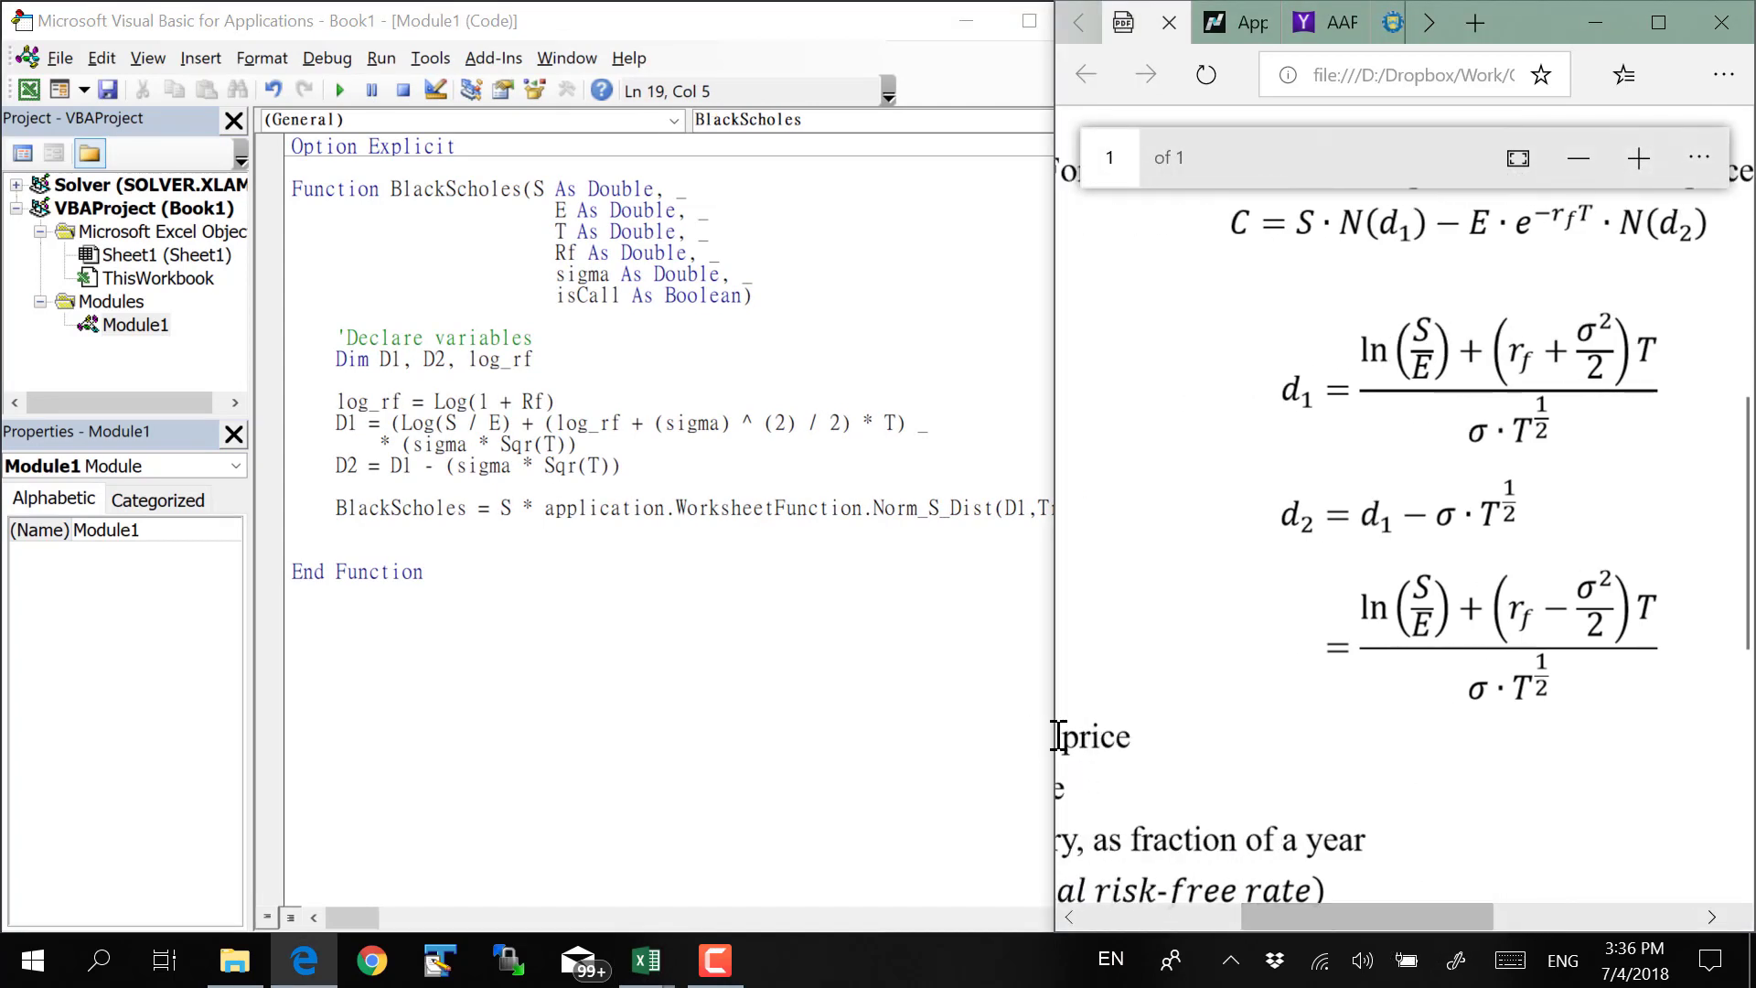
pyautogui.moveTo(1047, 736); pyautogui.dragTo(1127, 736)
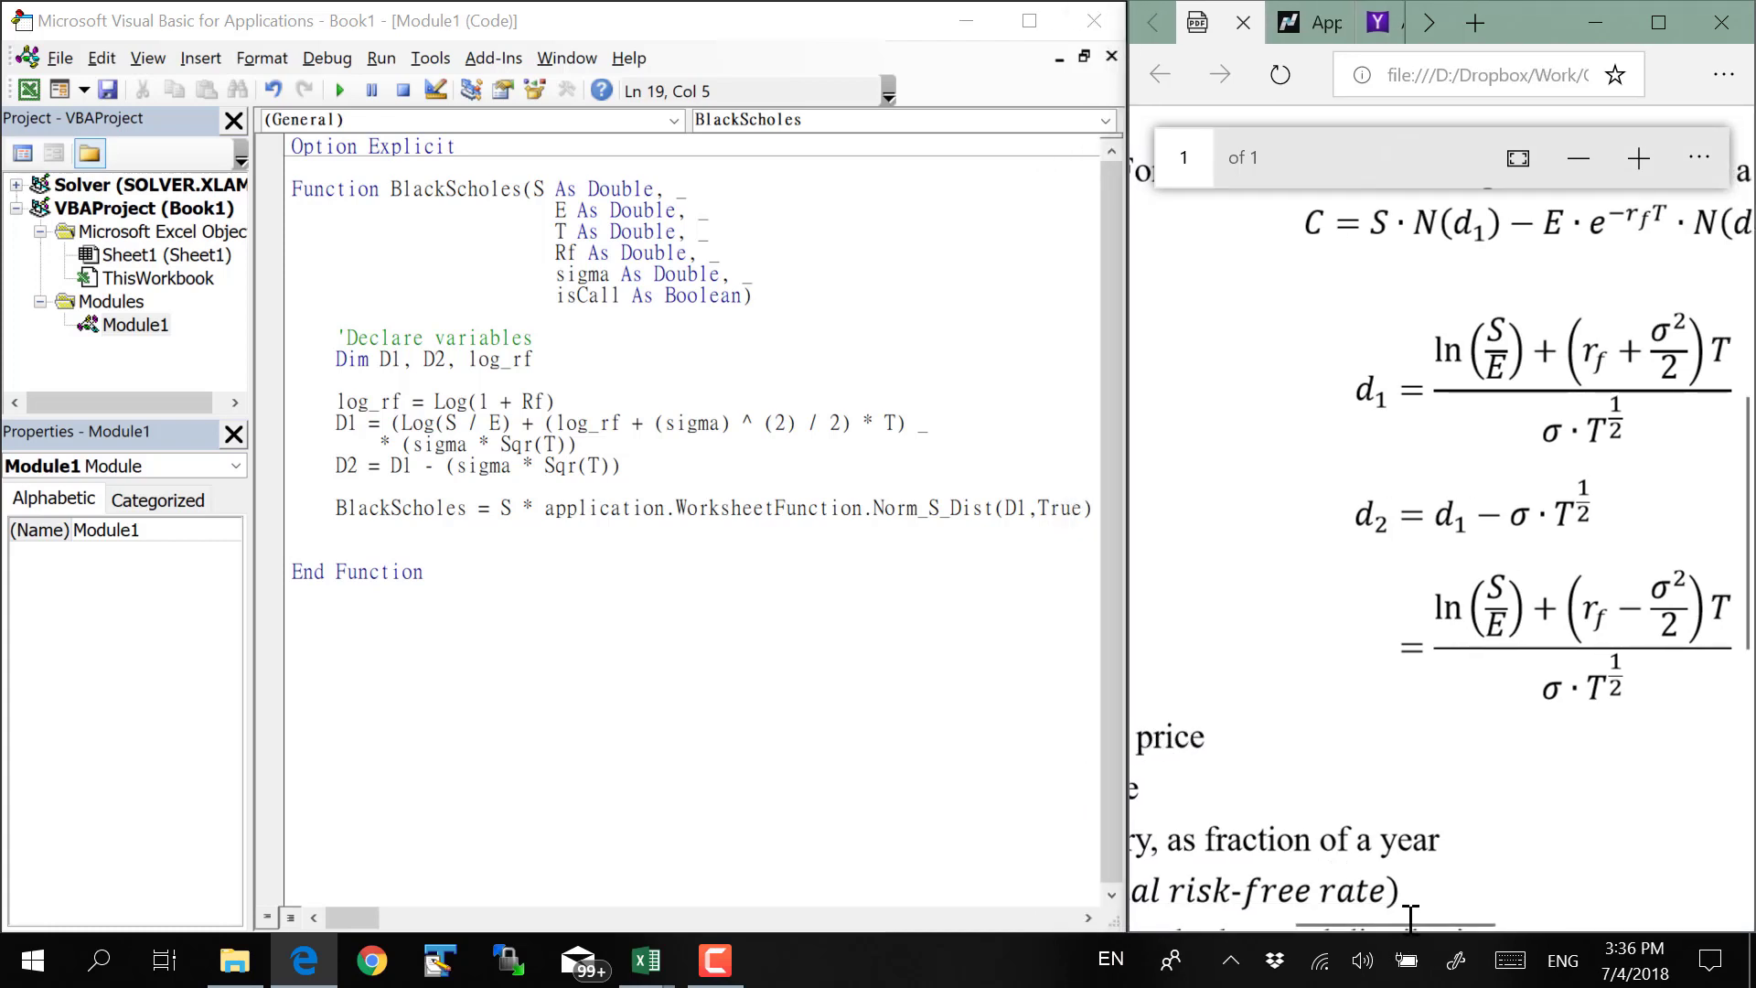
pyautogui.moveTo(1402, 919); pyautogui.dragTo(1454, 915)
pyautogui.click(1067, 580)
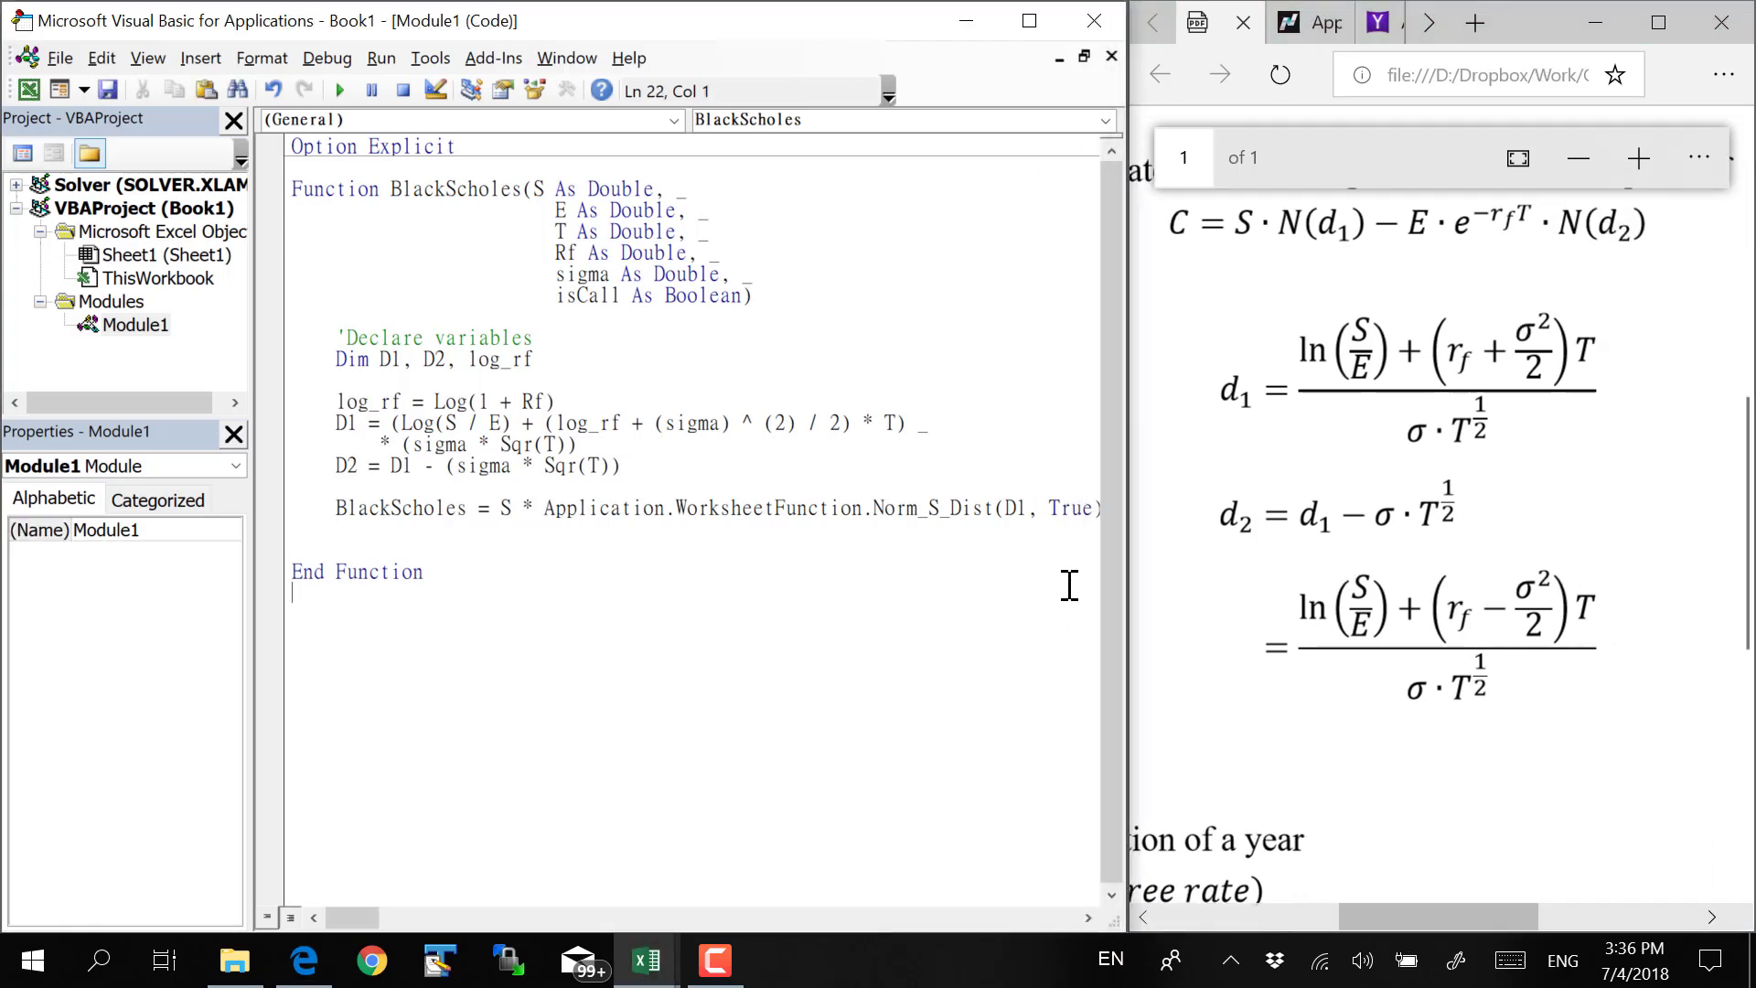
pyautogui.click(1253, 430)
pyautogui.click(925, 531)
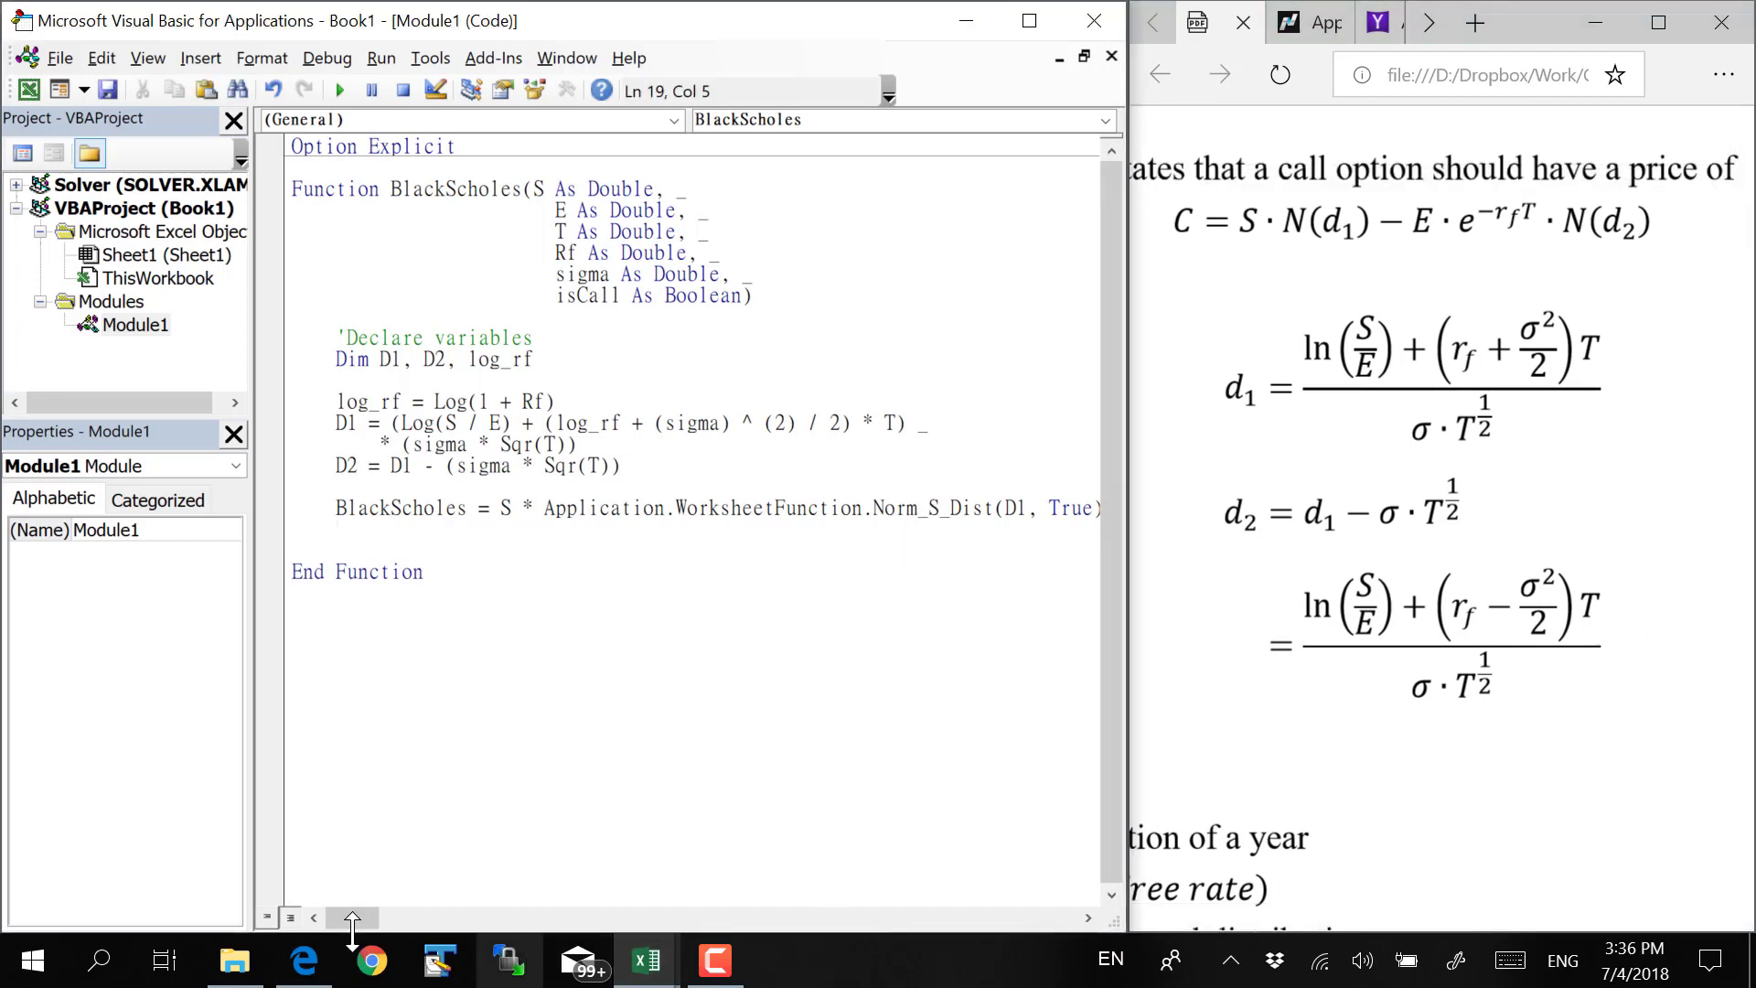
pyautogui.moveTo(350, 917); pyautogui.dragTo(353, 919)
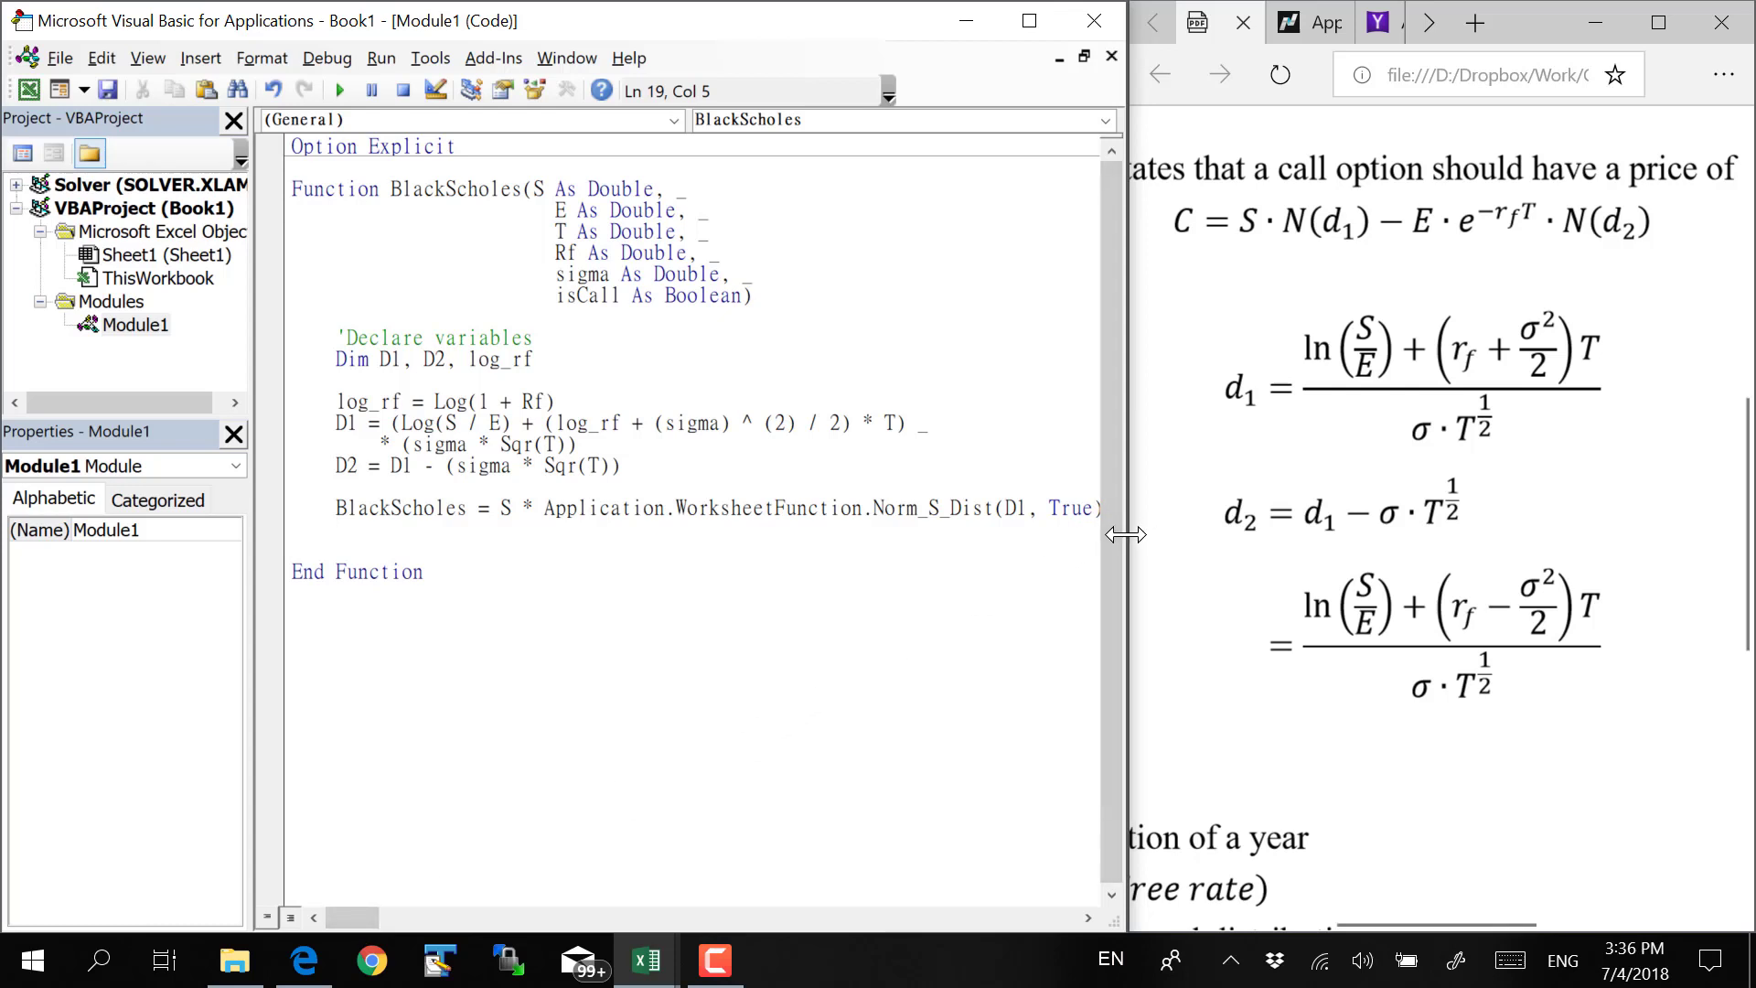
pyautogui.moveTo(1127, 538); pyautogui.dragTo(1166, 537)
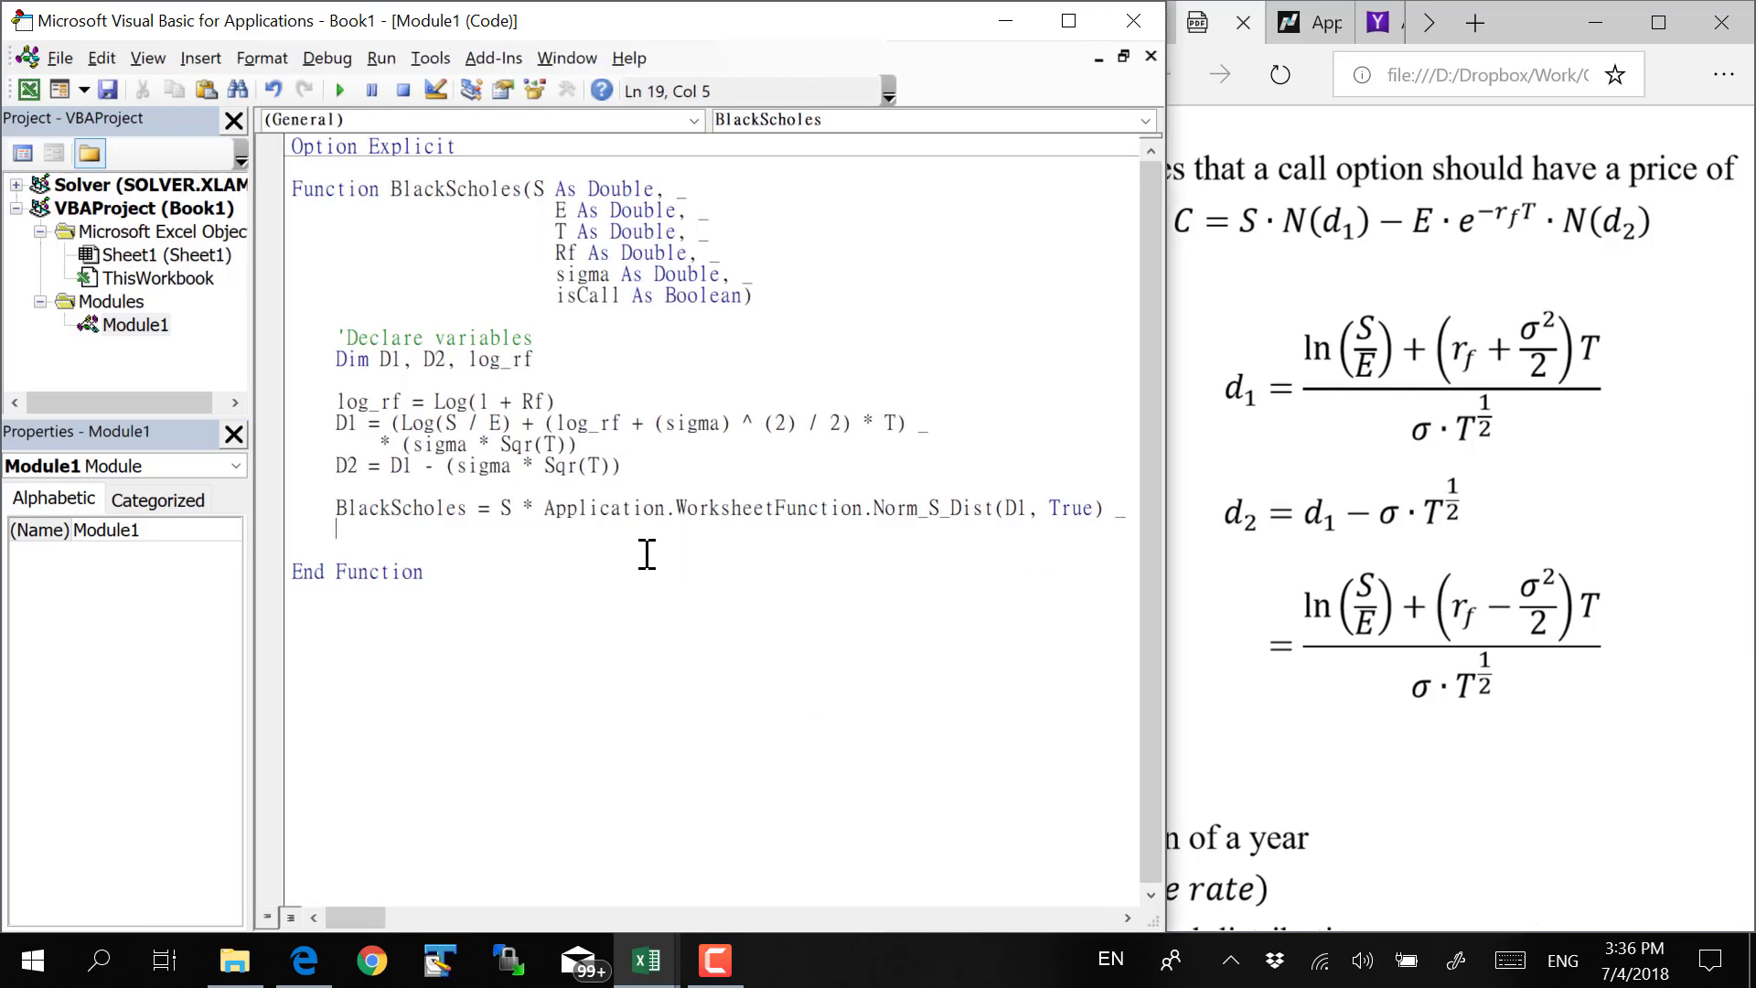
# Append - E * Exp(-1 * Rf * T) _ and * Application.WorksheetFunction.Norm_S_Dist(D2, True)
pyautogui.press('BackSpace')
pyautogui.write('- E ')
pyautogui.write('*')
pyautogui.write('exp(')
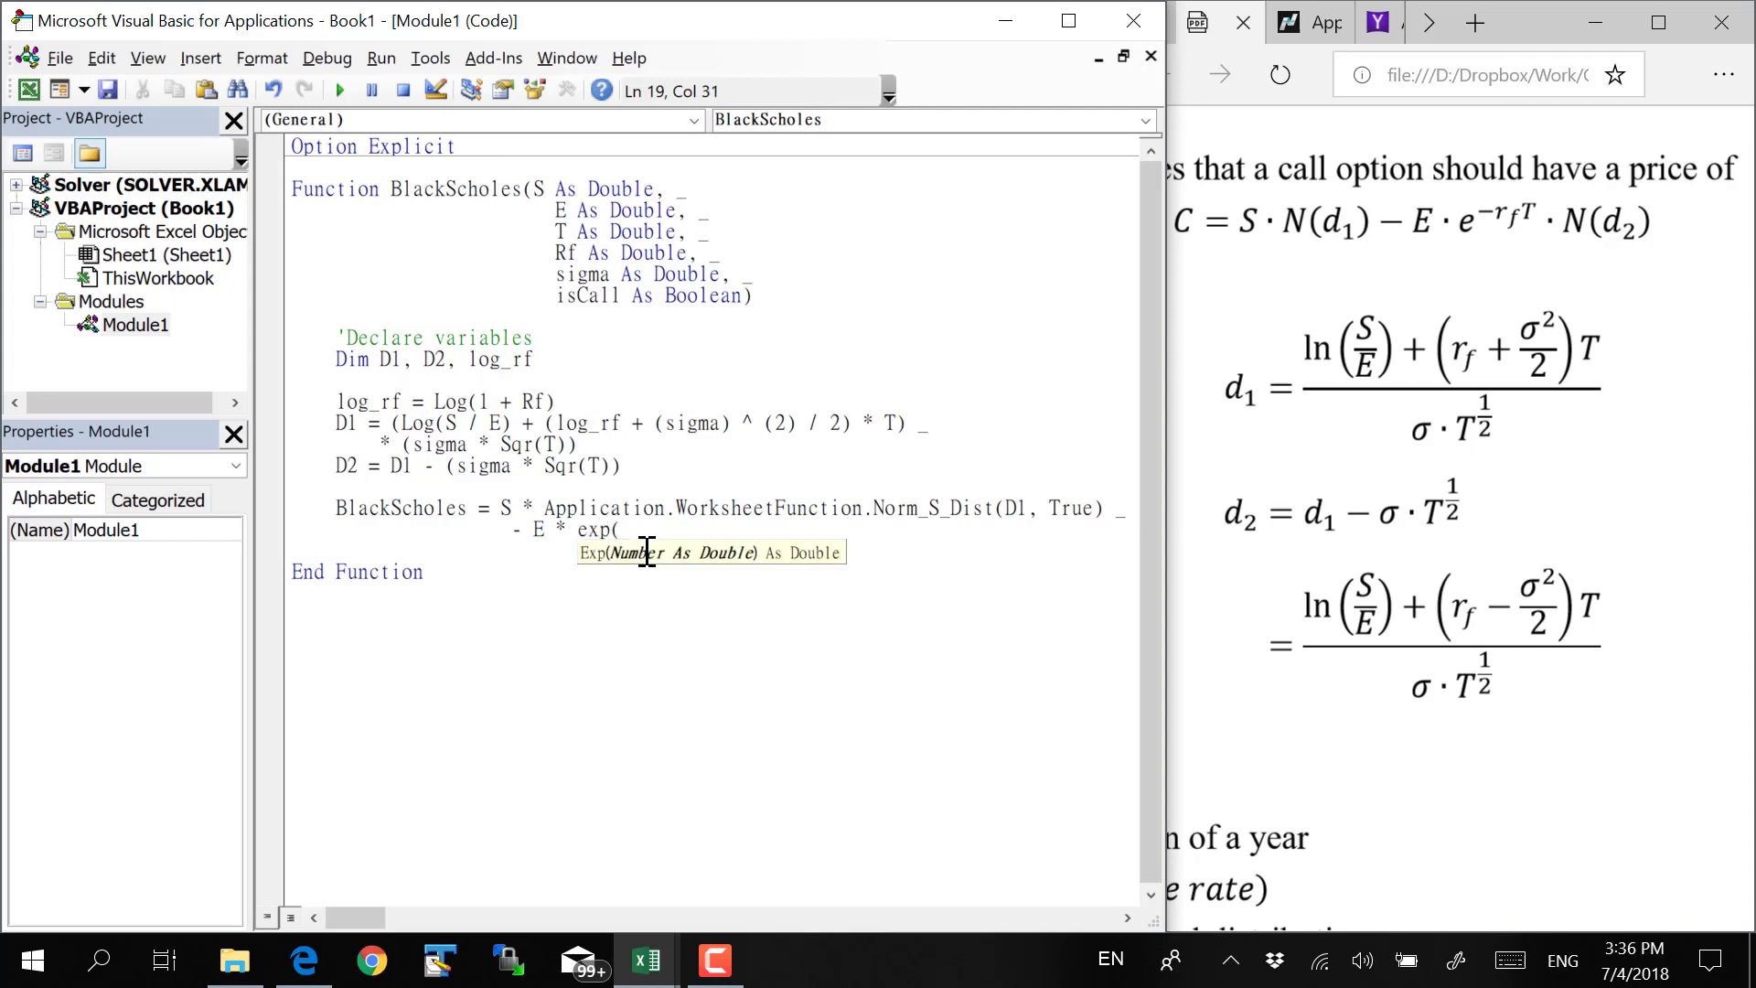
pyautogui.write('-1 ')
pyautogui.write('* ')
pyautogui.write('rf * T')
pyautogui.write(')')
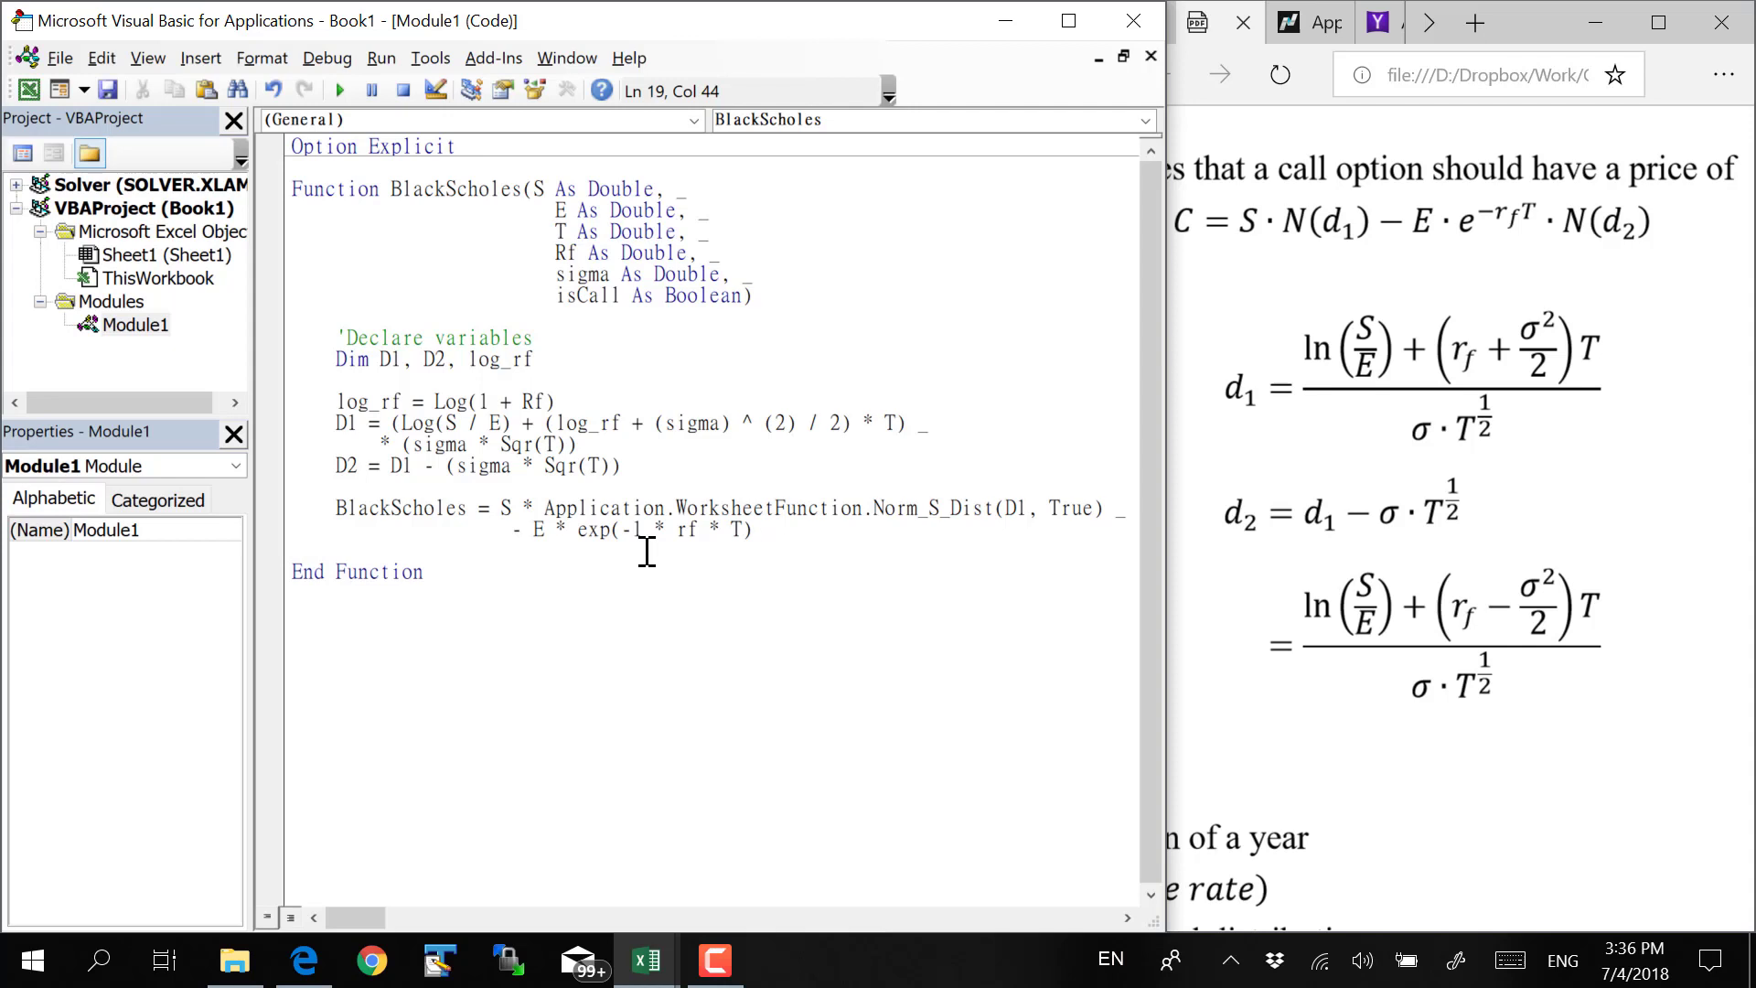
pyautogui.write(' _')
pyautogui.press('Return')
pyautogui.write('* ')
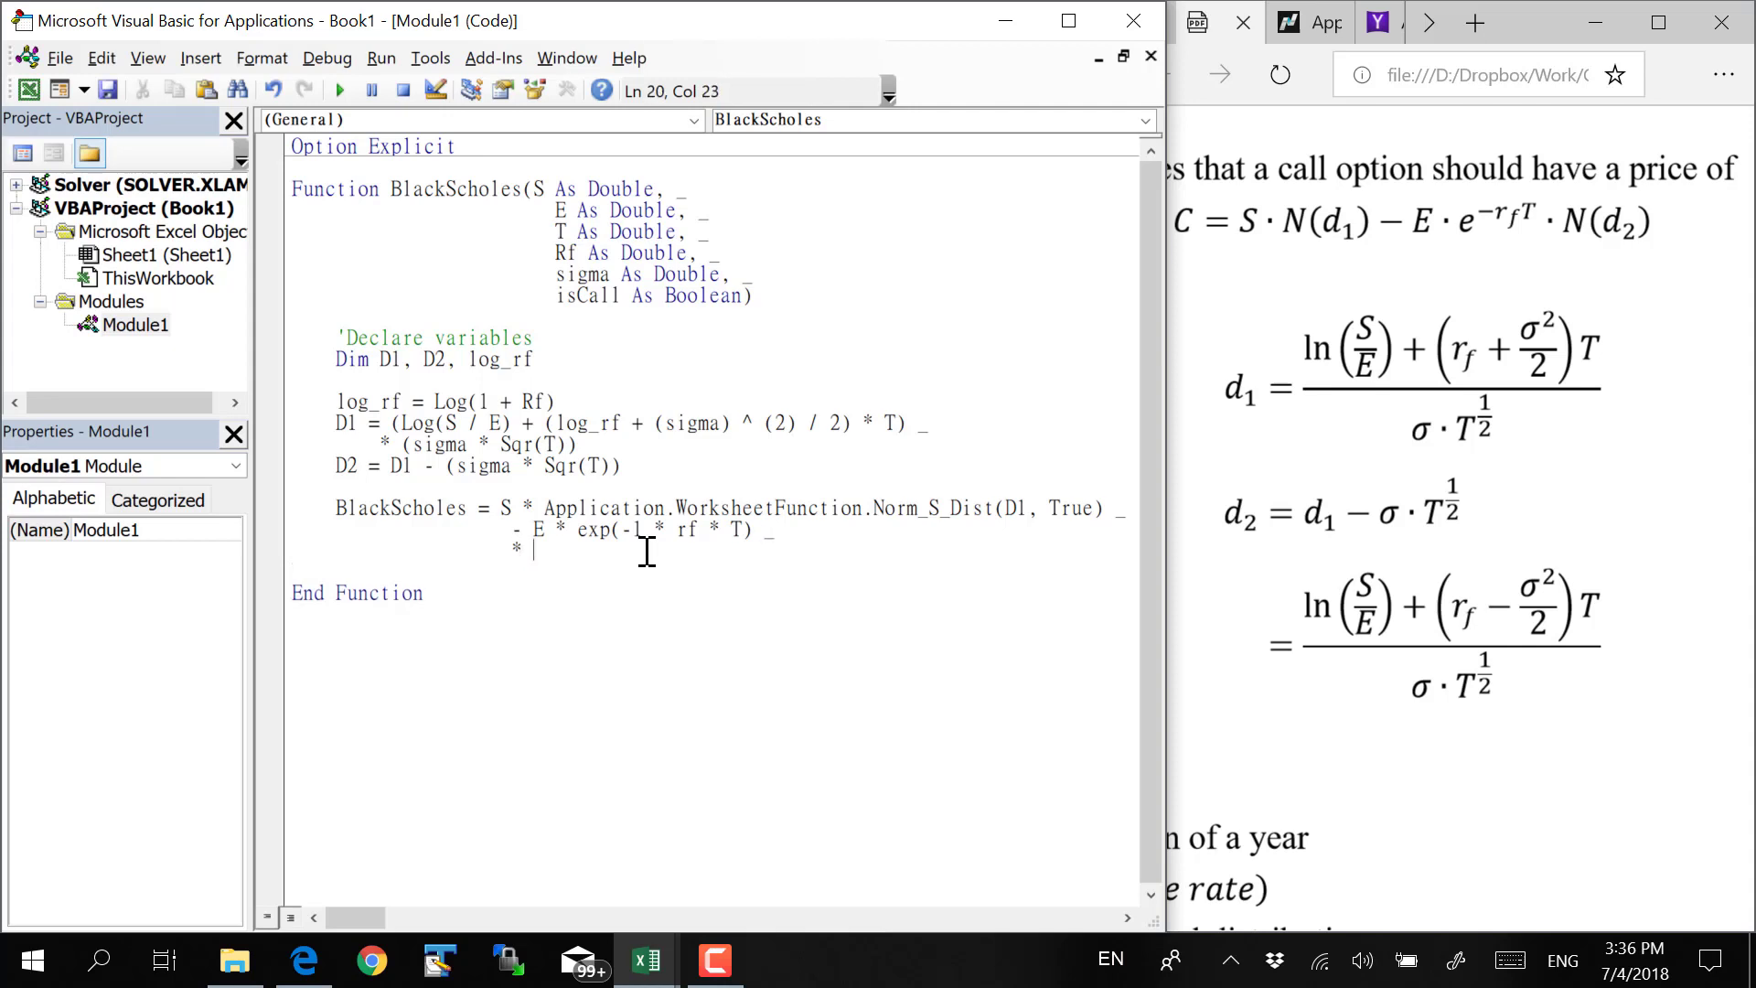
pyautogui.write('a[[')
pyautogui.press('BackSpace')
pyautogui.press('BackSpace')
pyautogui.write('pplication')
pyautogui.write('.')
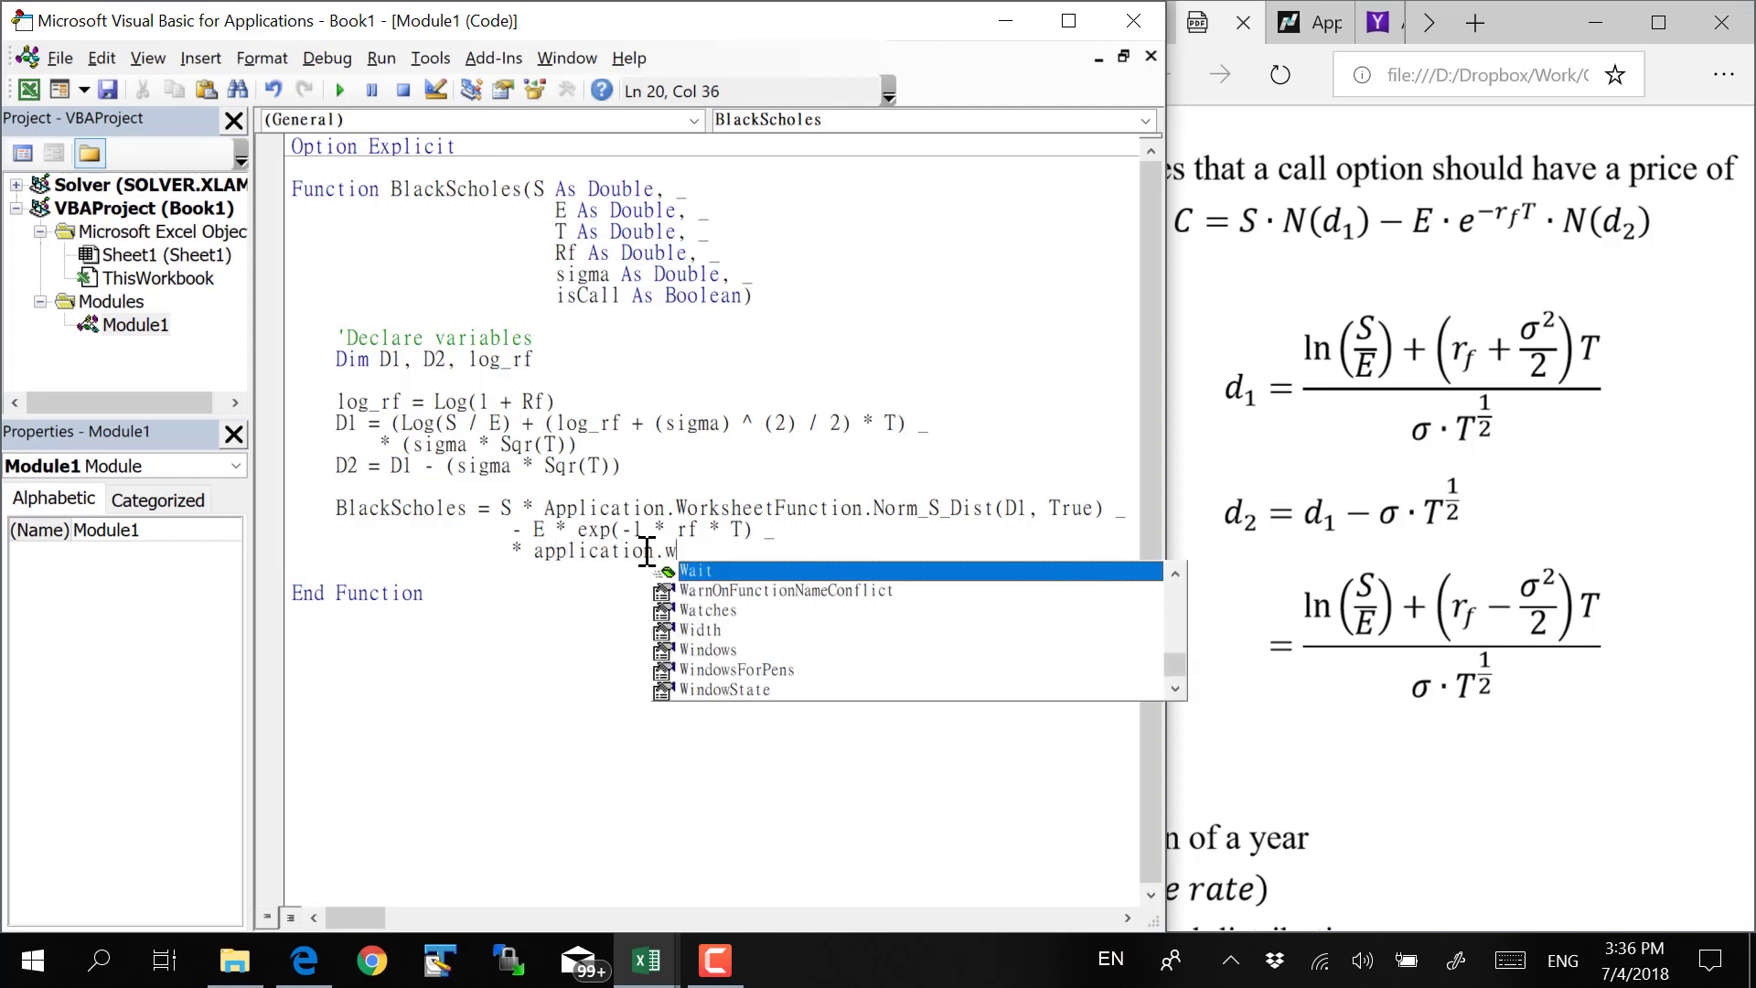
pyautogui.write('worksheetfuncti.')
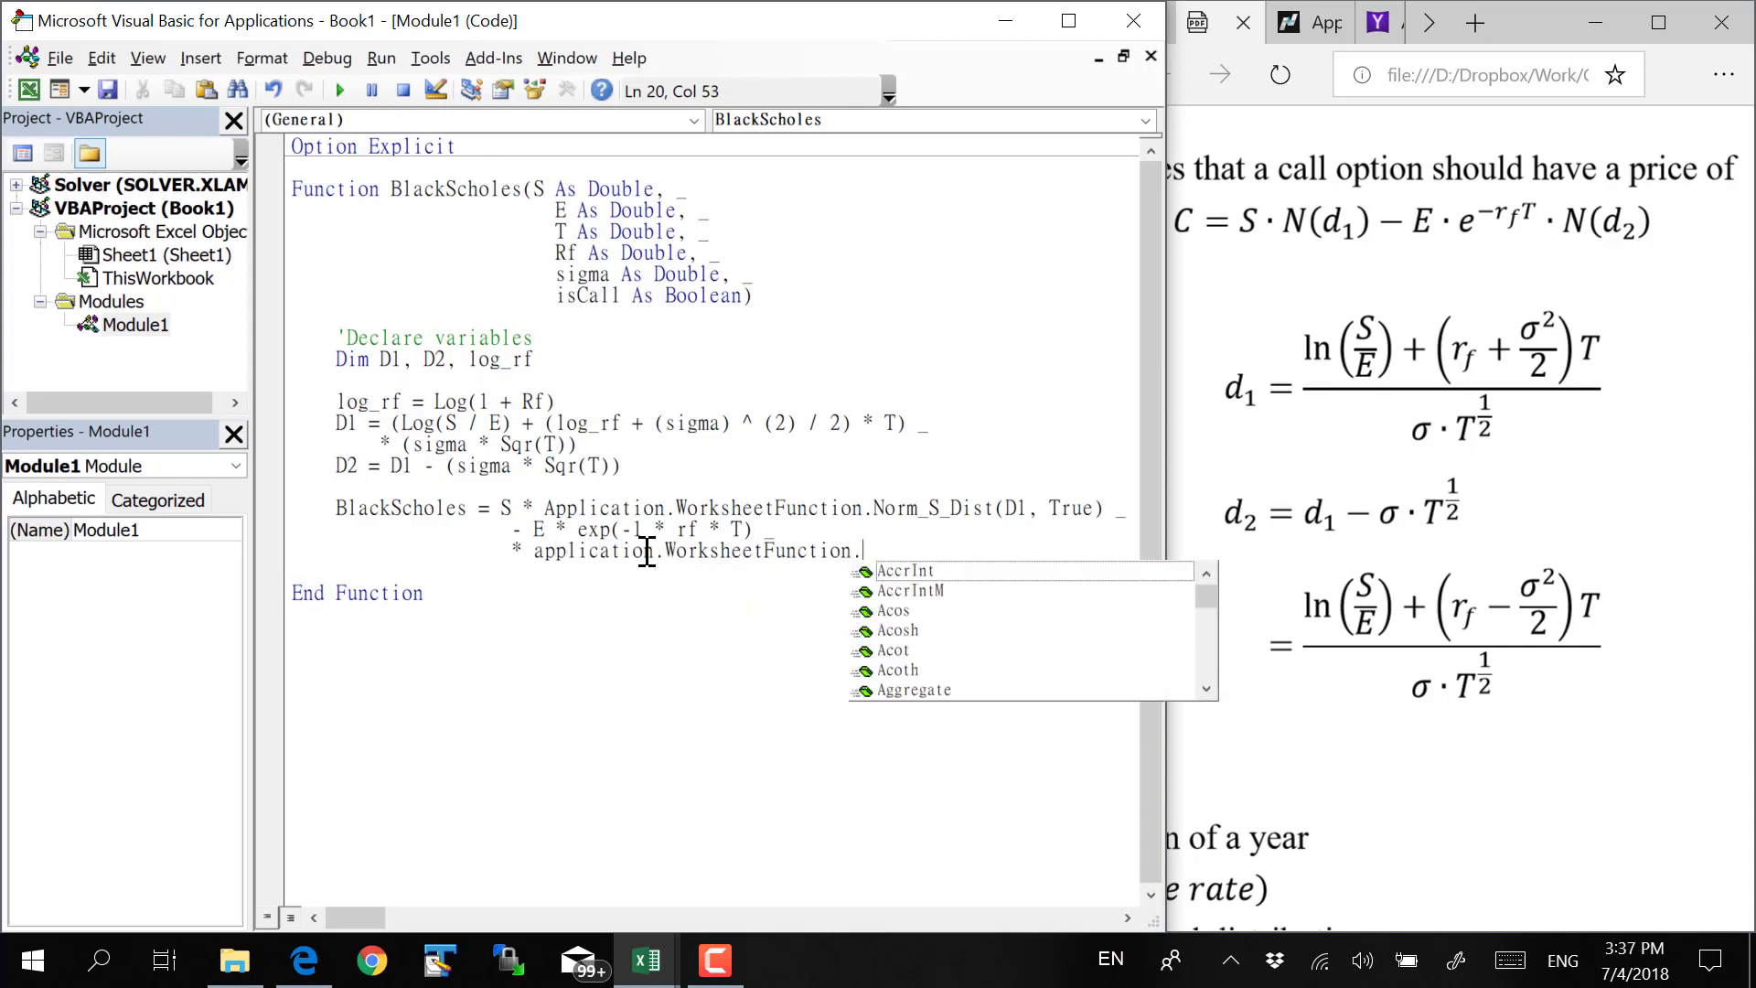
pyautogui.write('norm_S_dist(')
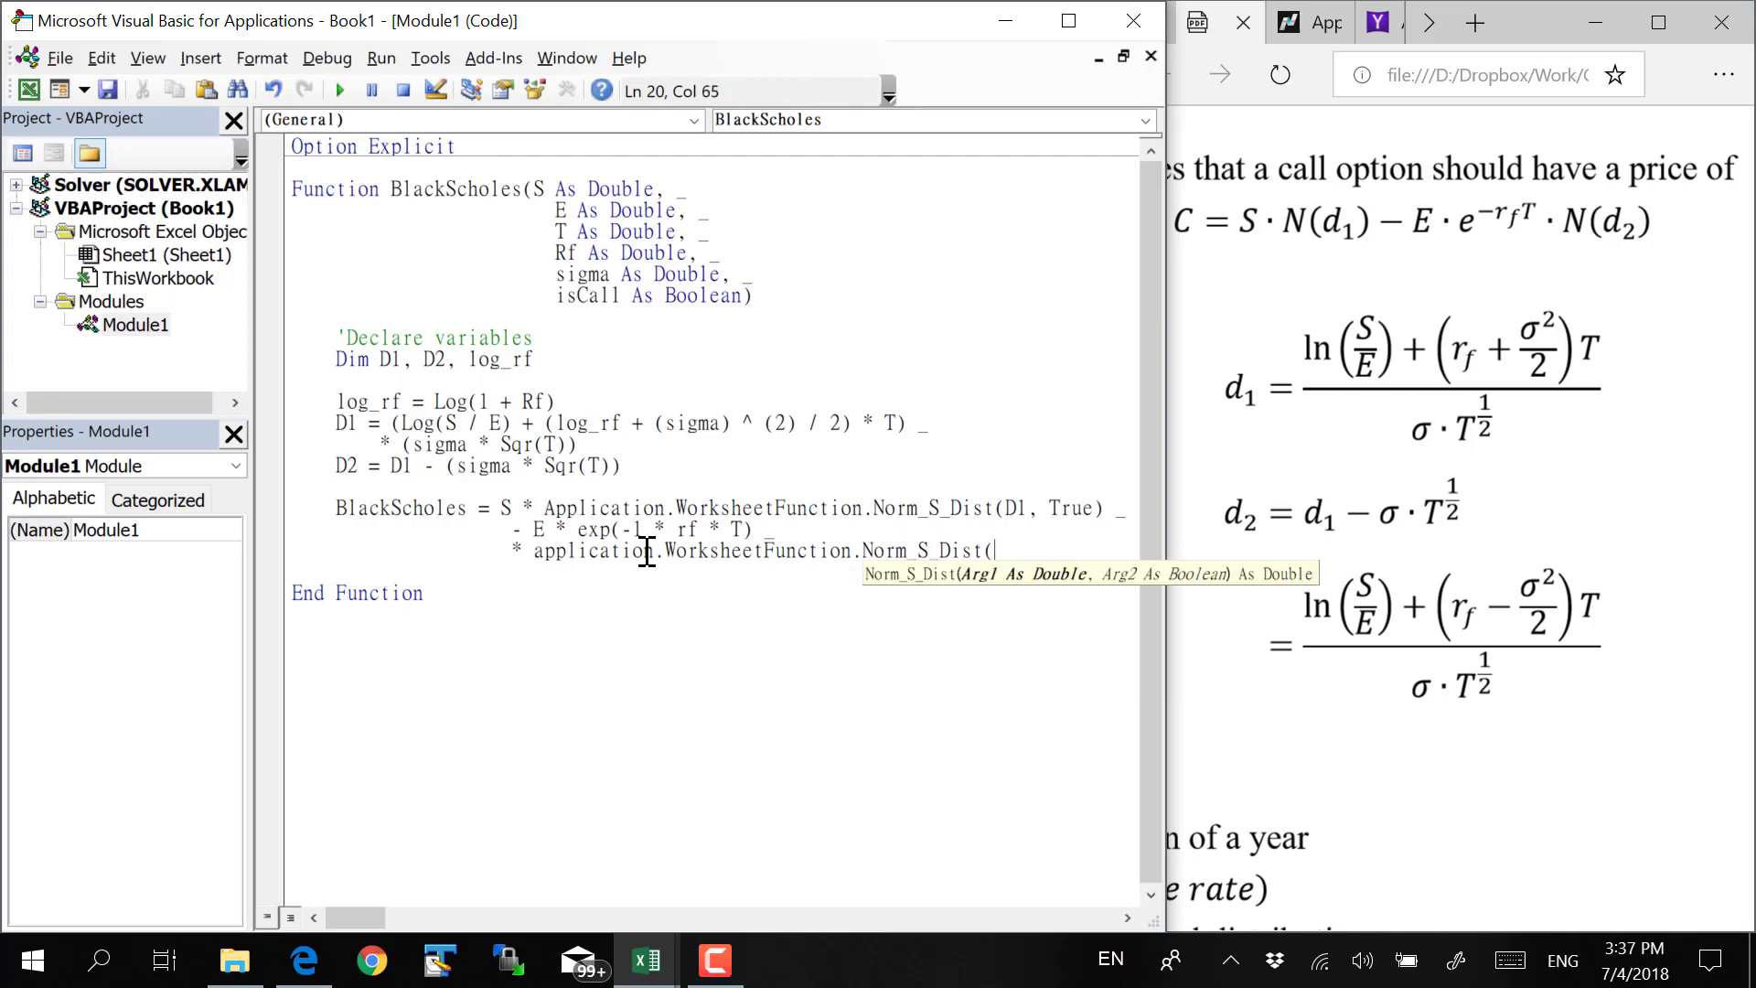
pyautogui.write('D2,True)')
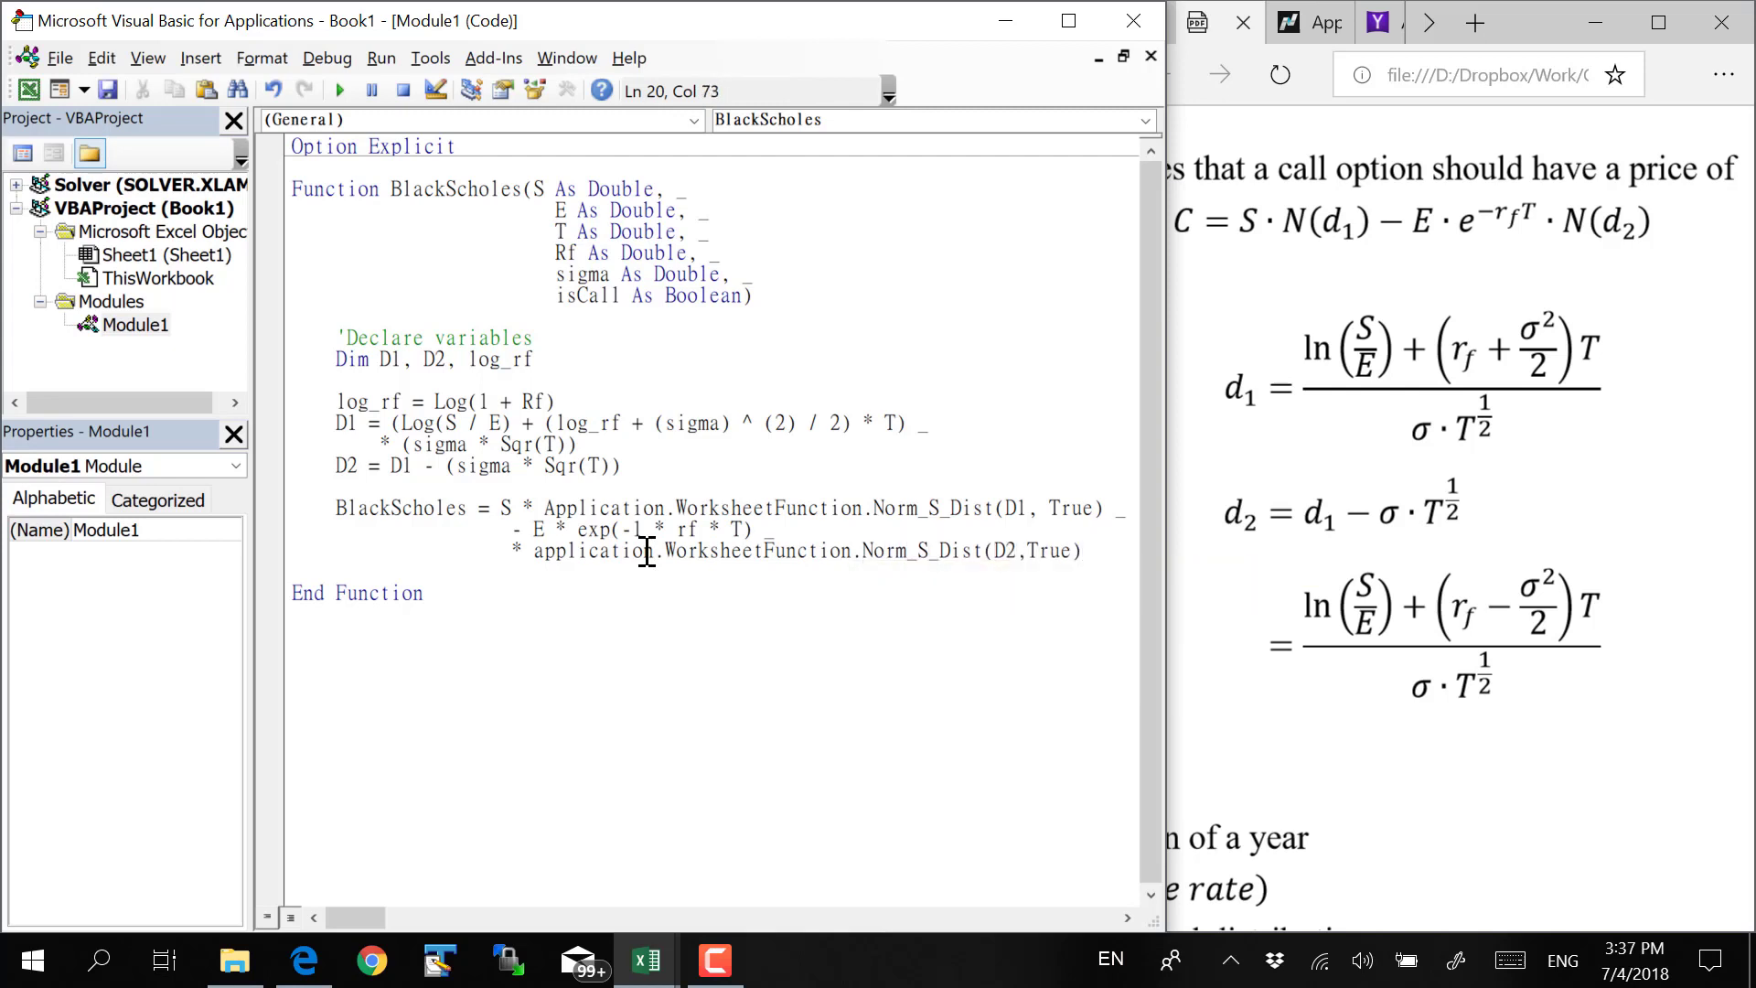
pyautogui.press('Return')
pyautogui.click(677, 528)
pyautogui.click(1112, 552)
# Add the comment 'Check if the user wants the value of a put option
pyautogui.press('Return')
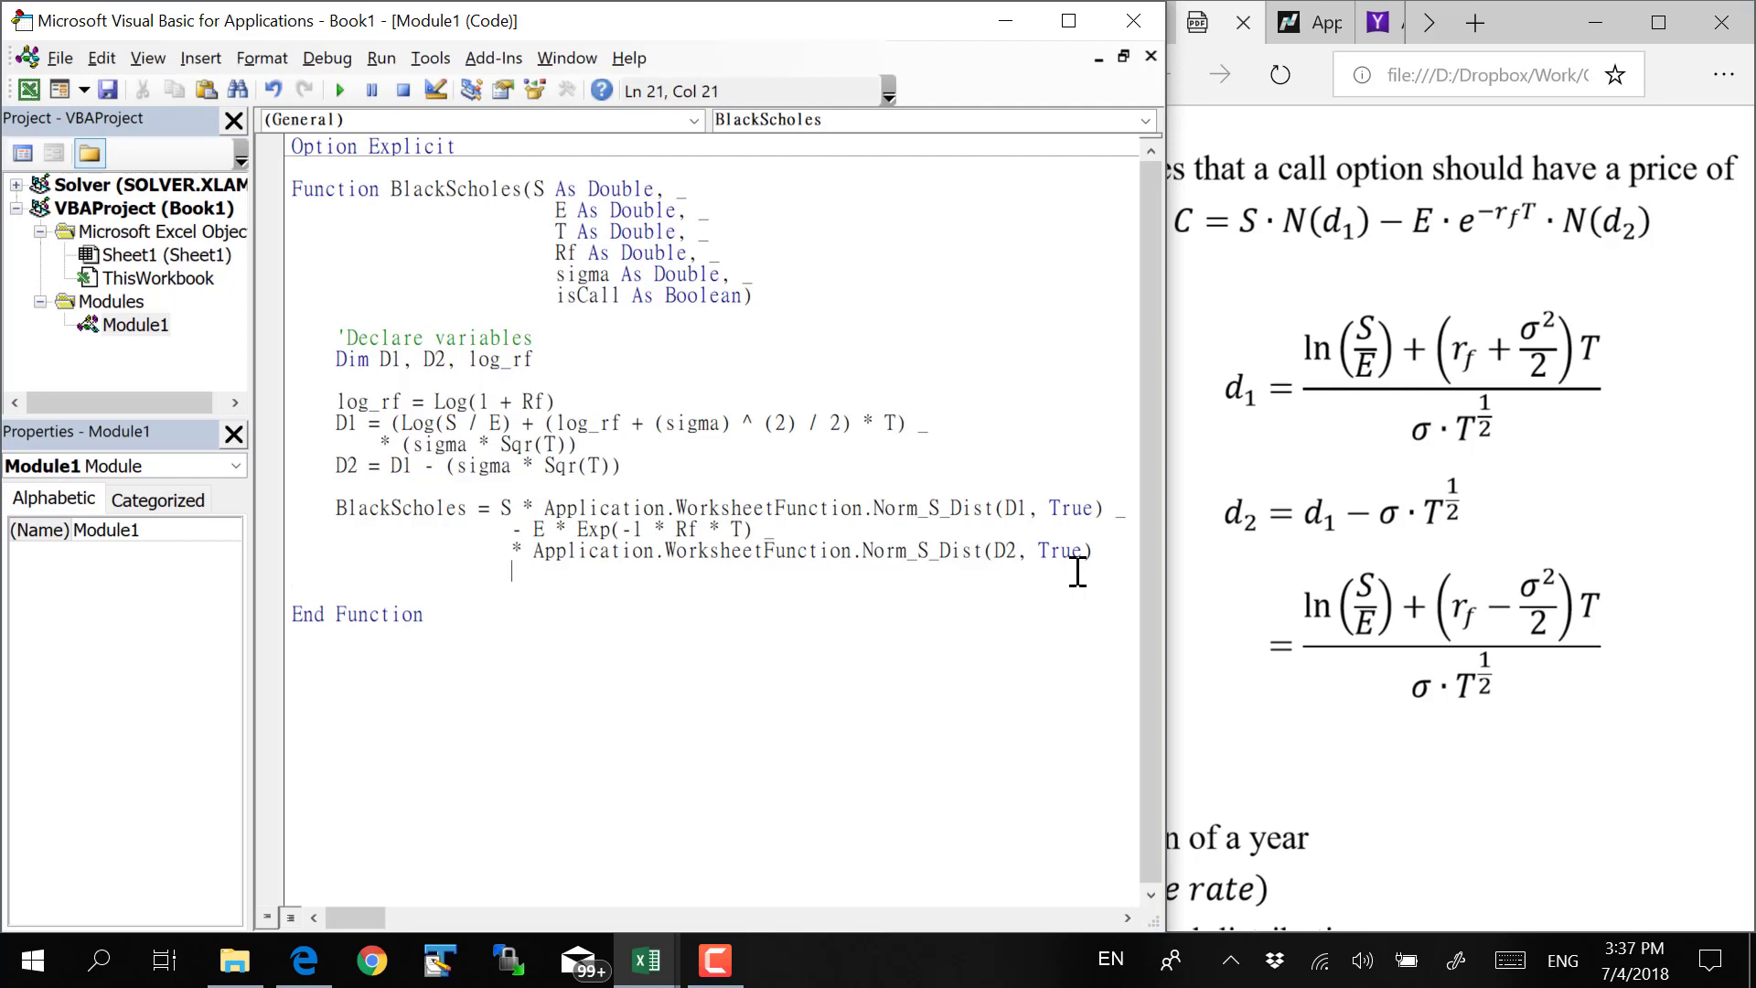
pyautogui.press('Return')
pyautogui.press('BackSpace')
pyautogui.press('BackSpace')
pyautogui.press('BackSpace')
pyautogui.write("'")
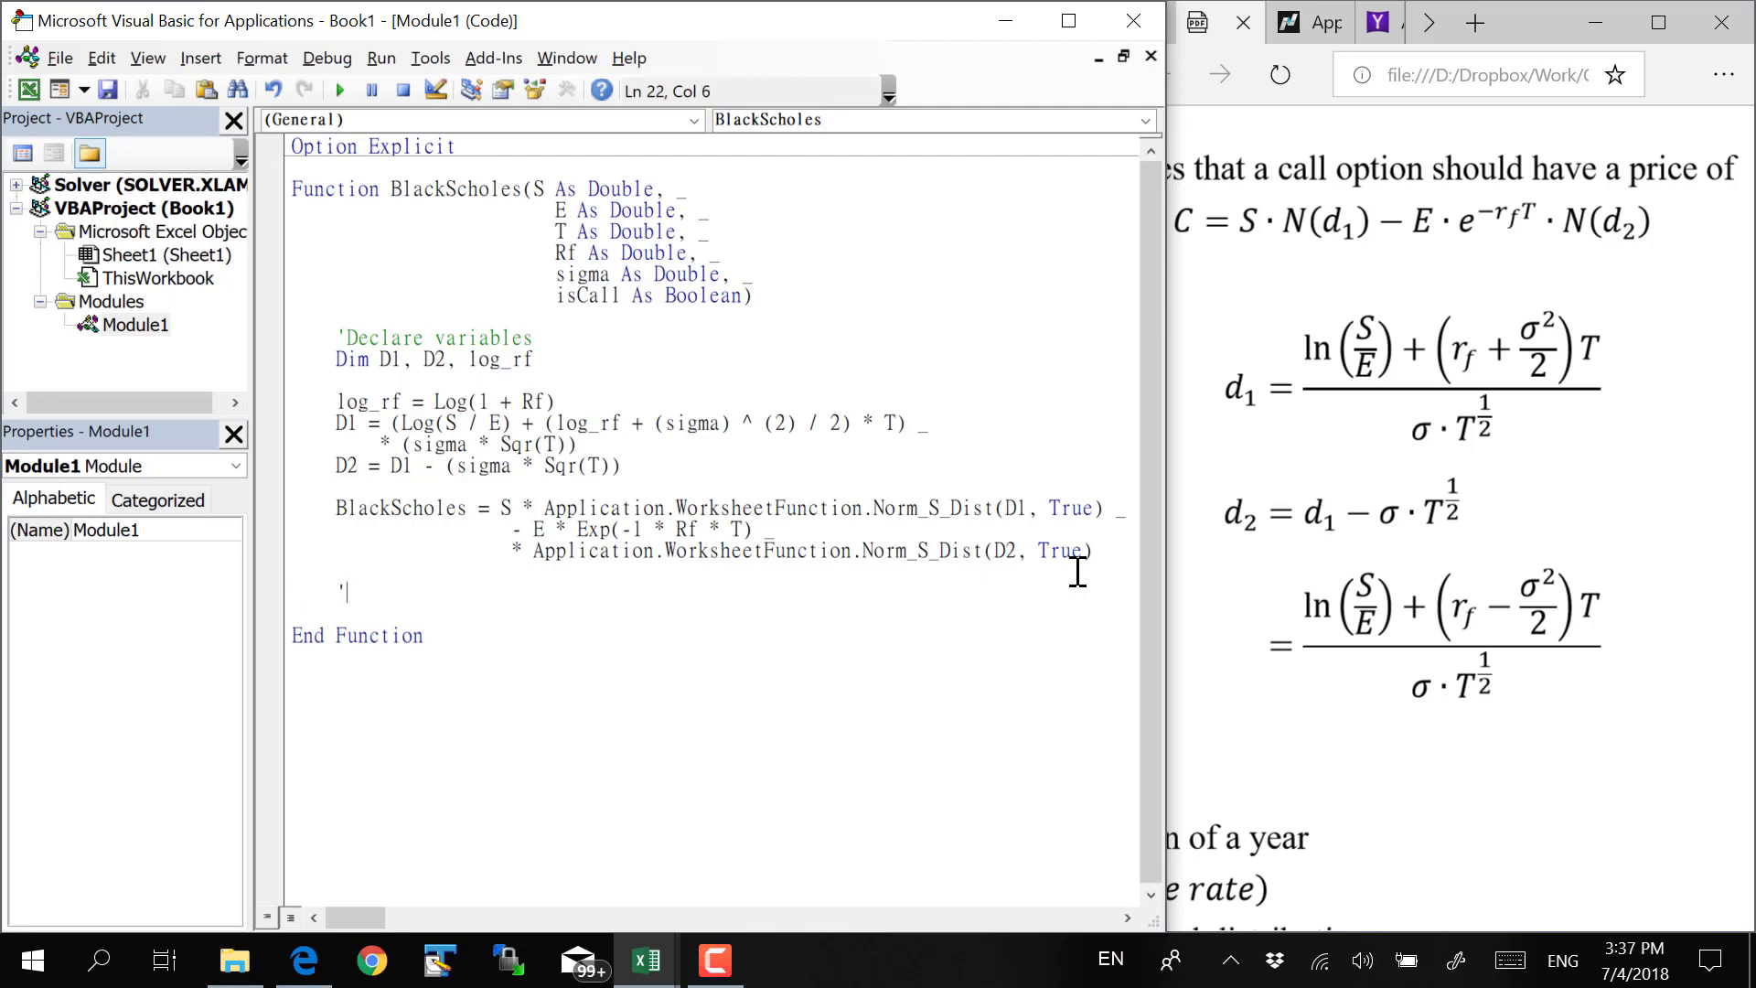
pyautogui.write('If')
pyautogui.write(' e')
pyautogui.press('BackSpace')
pyautogui.press('BackSpace')
pyautogui.press('BackSpace')
pyautogui.press('BackSpace')
pyautogui.write('Chec')
pyautogui.write('k if the user wants ')
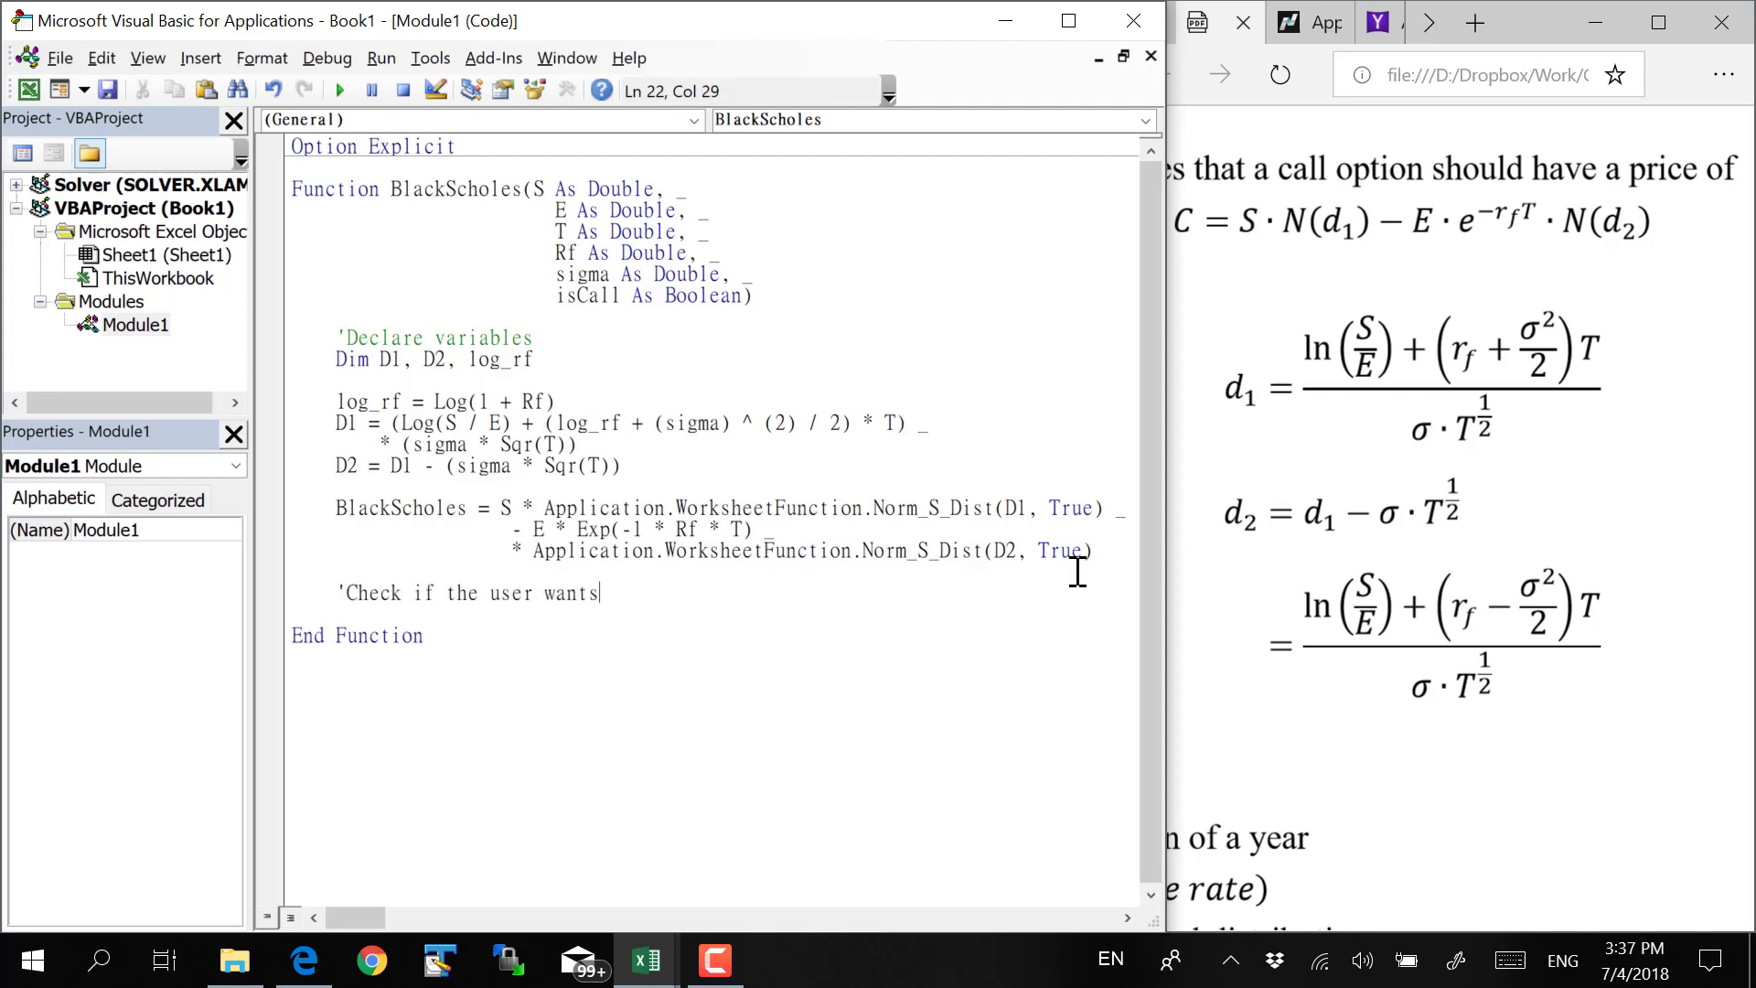
pyautogui.write('th')
pyautogui.write('e value of a put')
pyautogui.write(' option')
pyautogui.press('Return')
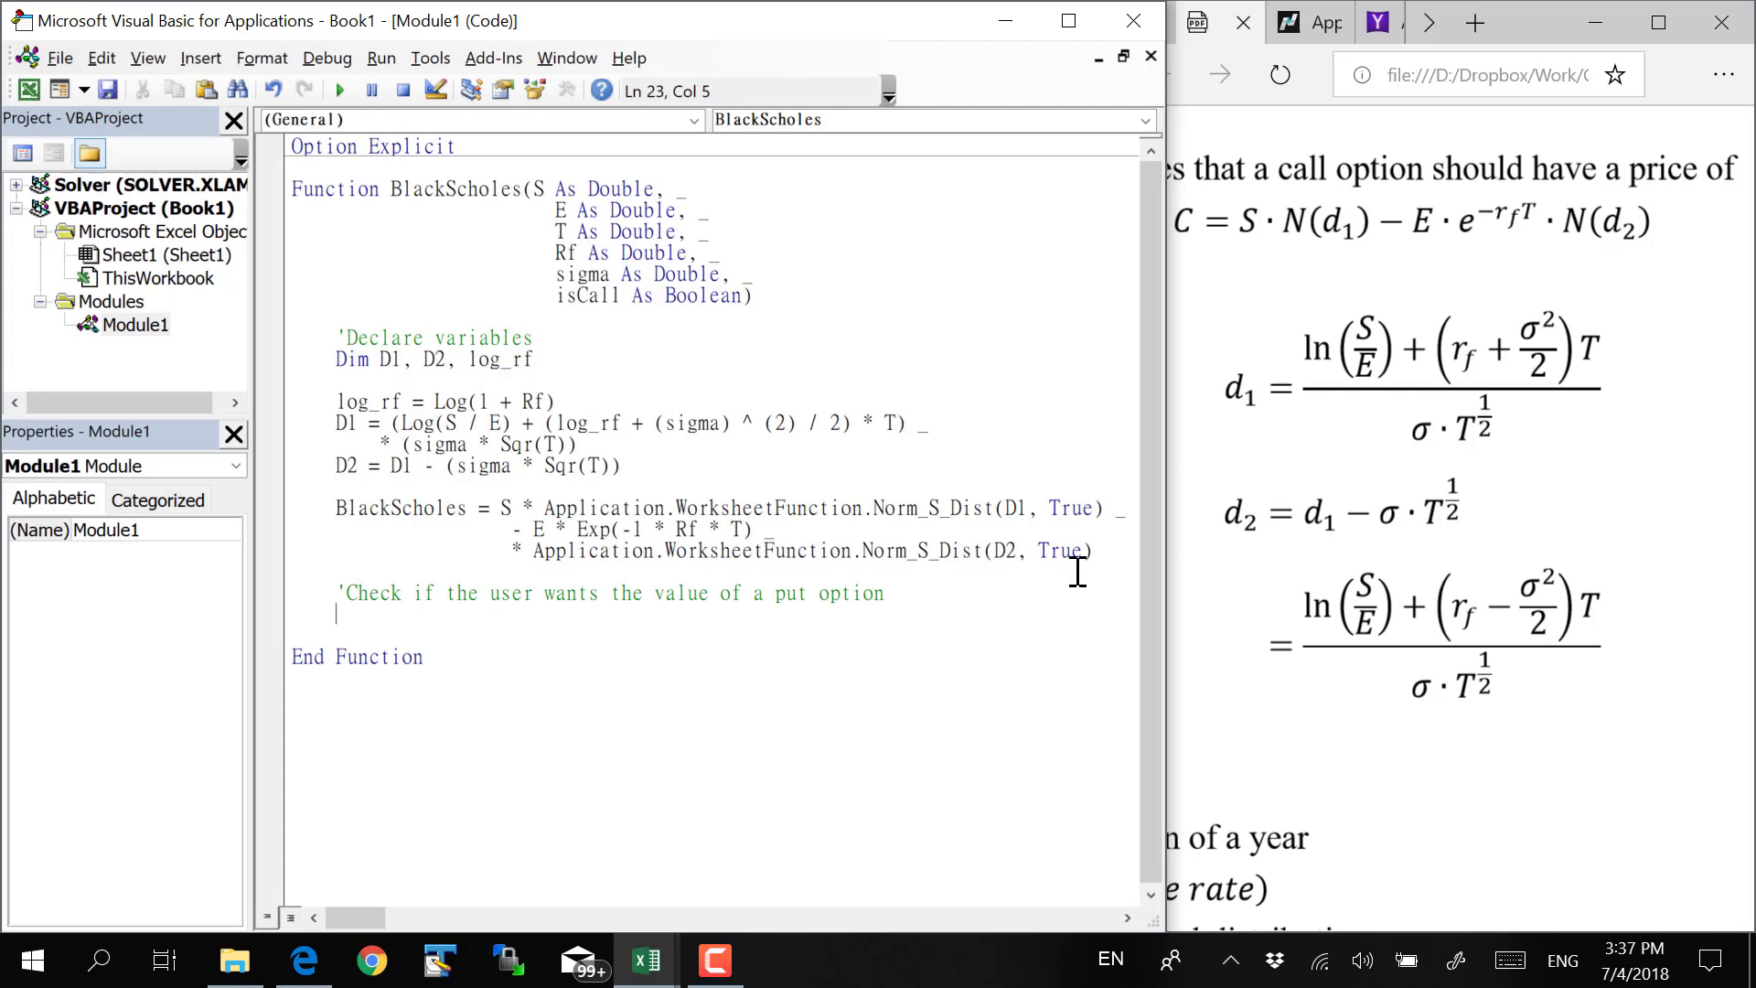
pyautogui.press('Up')
pyautogui.press('Up')
pyautogui.hotkey('shift', 'Down')
pyautogui.hotkey('shift', 'Down')
pyautogui.hotkey('shift', 'Down')
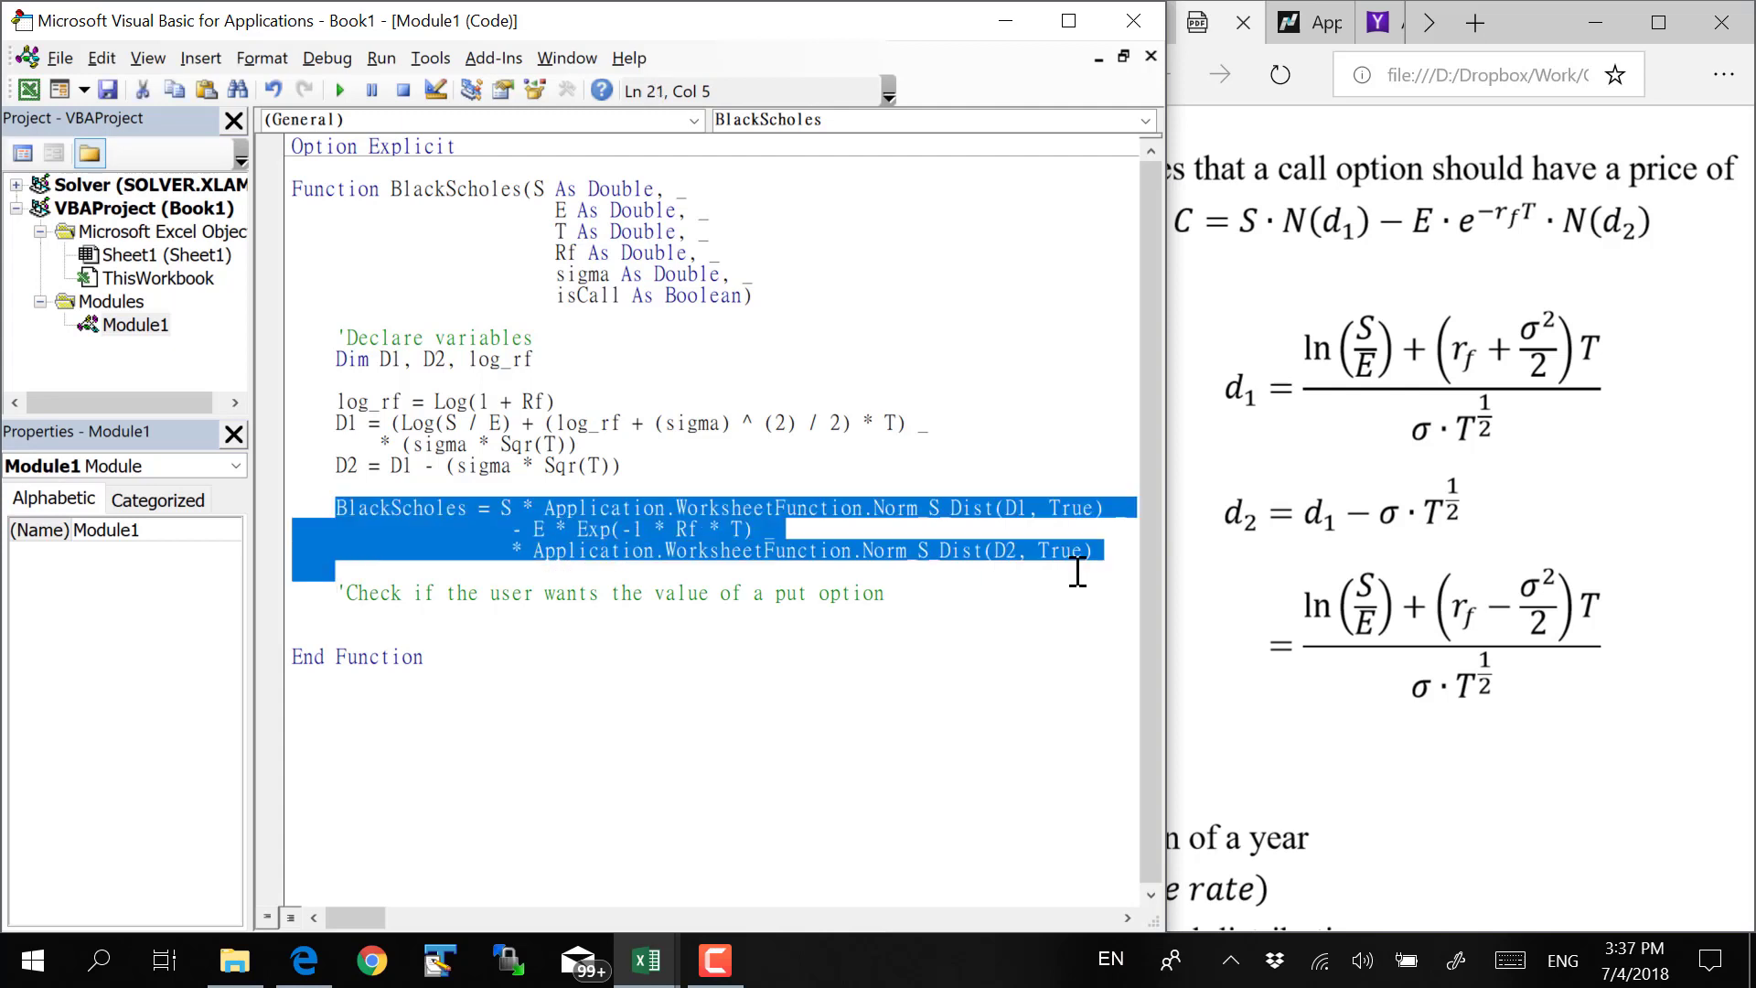
pyautogui.press('Down')
pyautogui.press('Down')
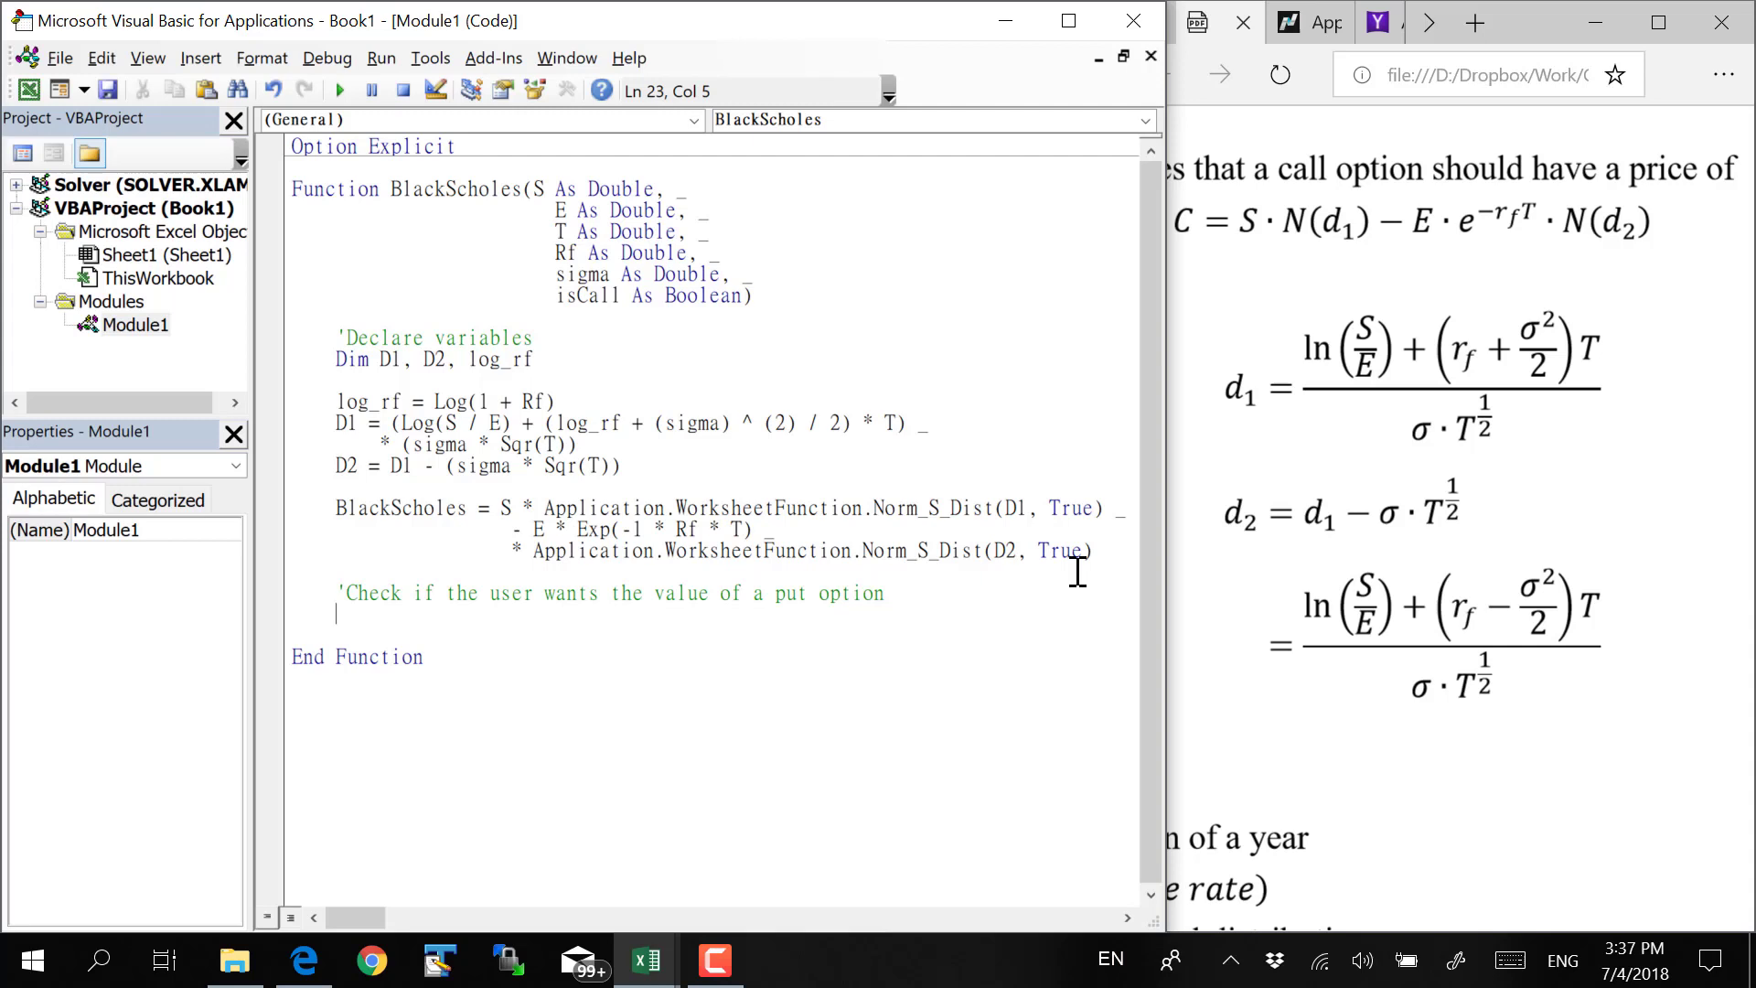
# Write If isCall = False Then with a matching End If below it
pyautogui.write('if is')
pyautogui.write('Call = False')
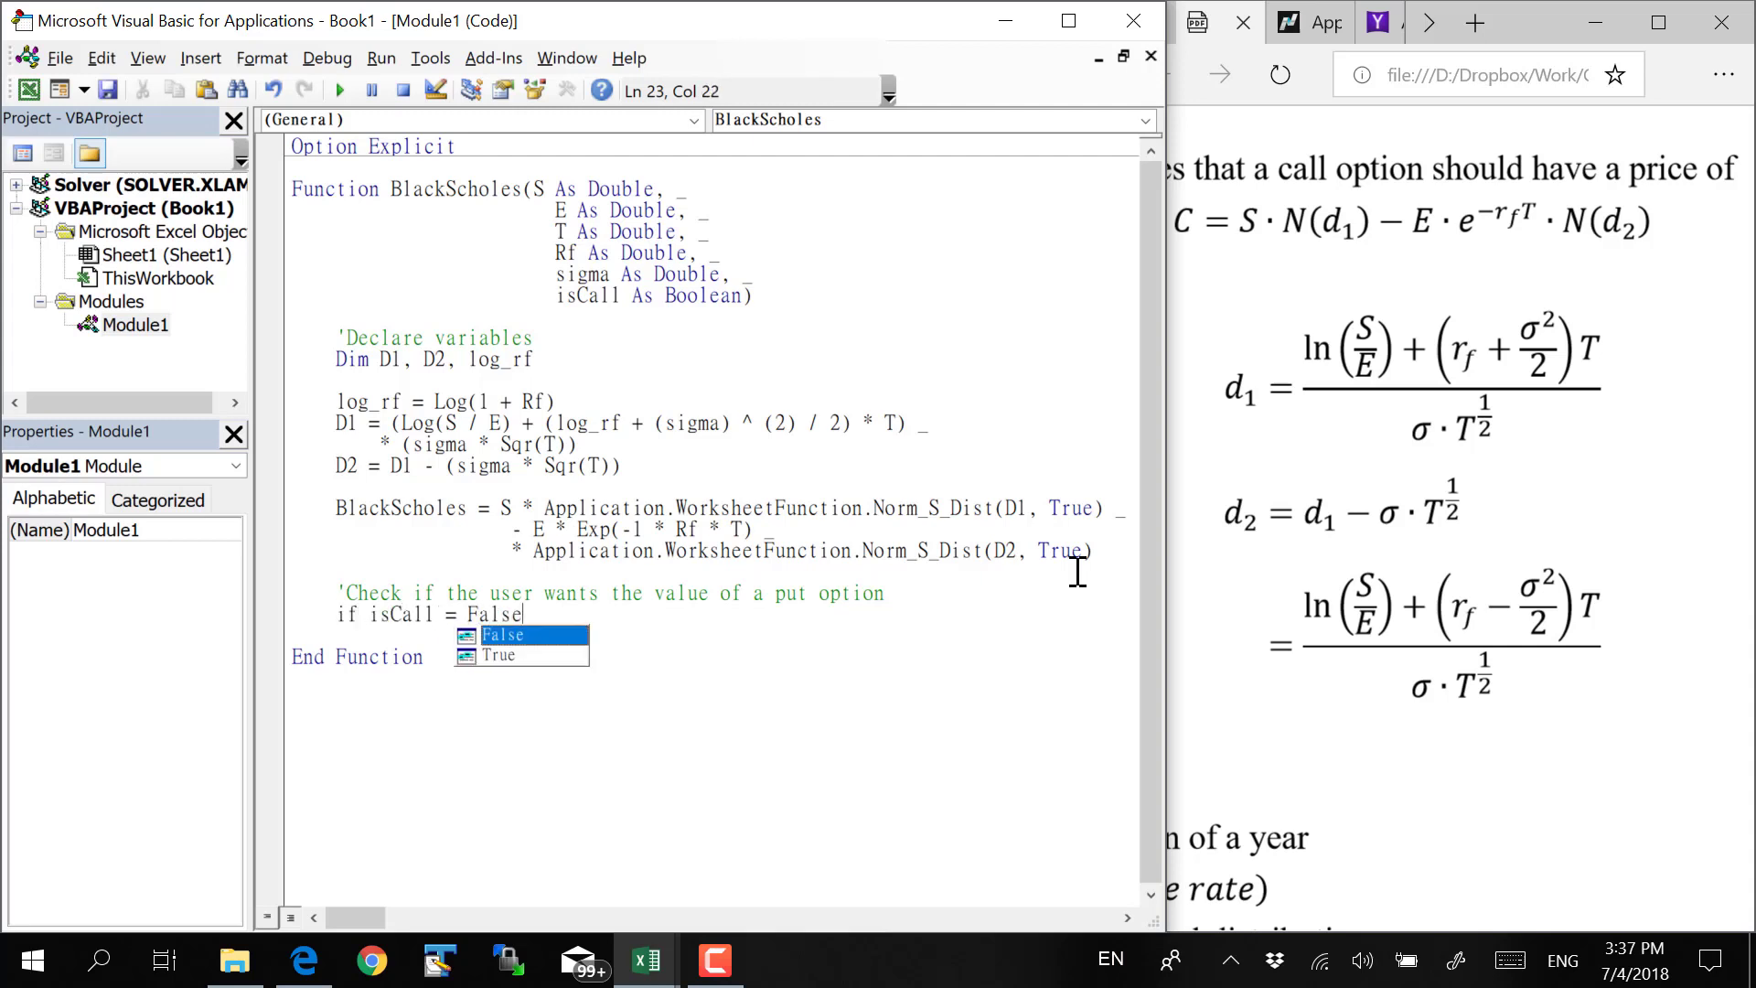
pyautogui.write(' T')
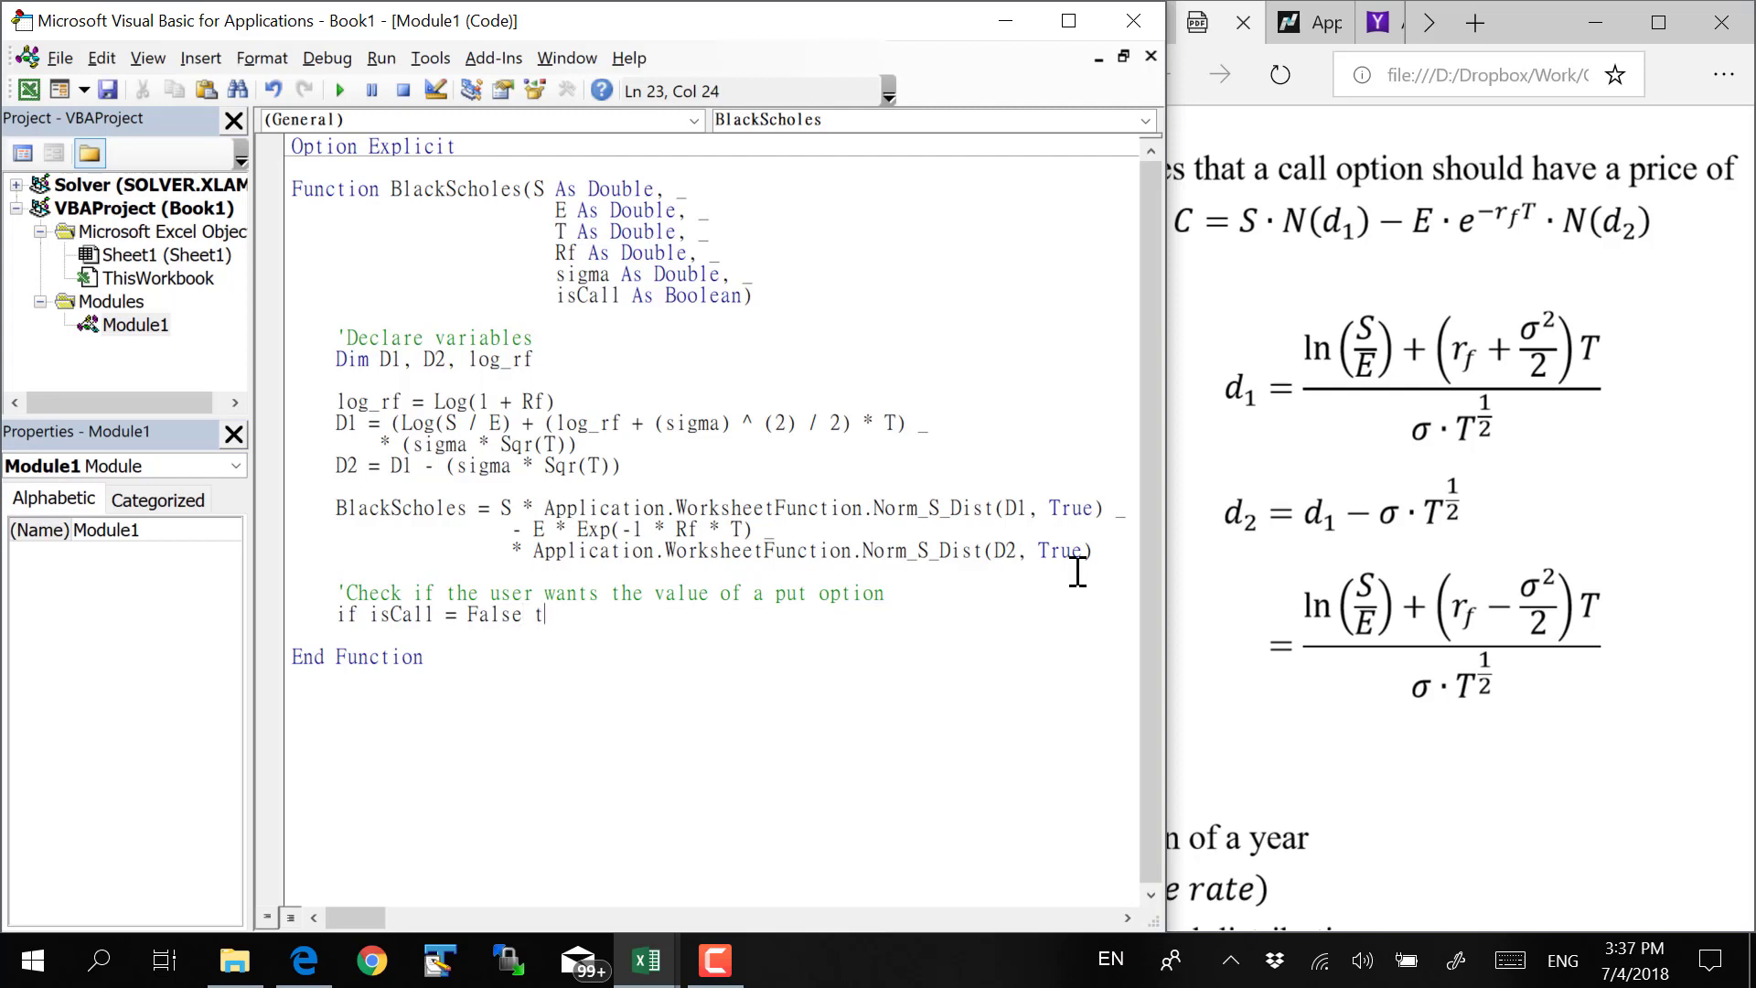
pyautogui.write('hen')
pyautogui.press('Return')
pyautogui.press('Up')
pyautogui.hotkey('shift', 'Right')
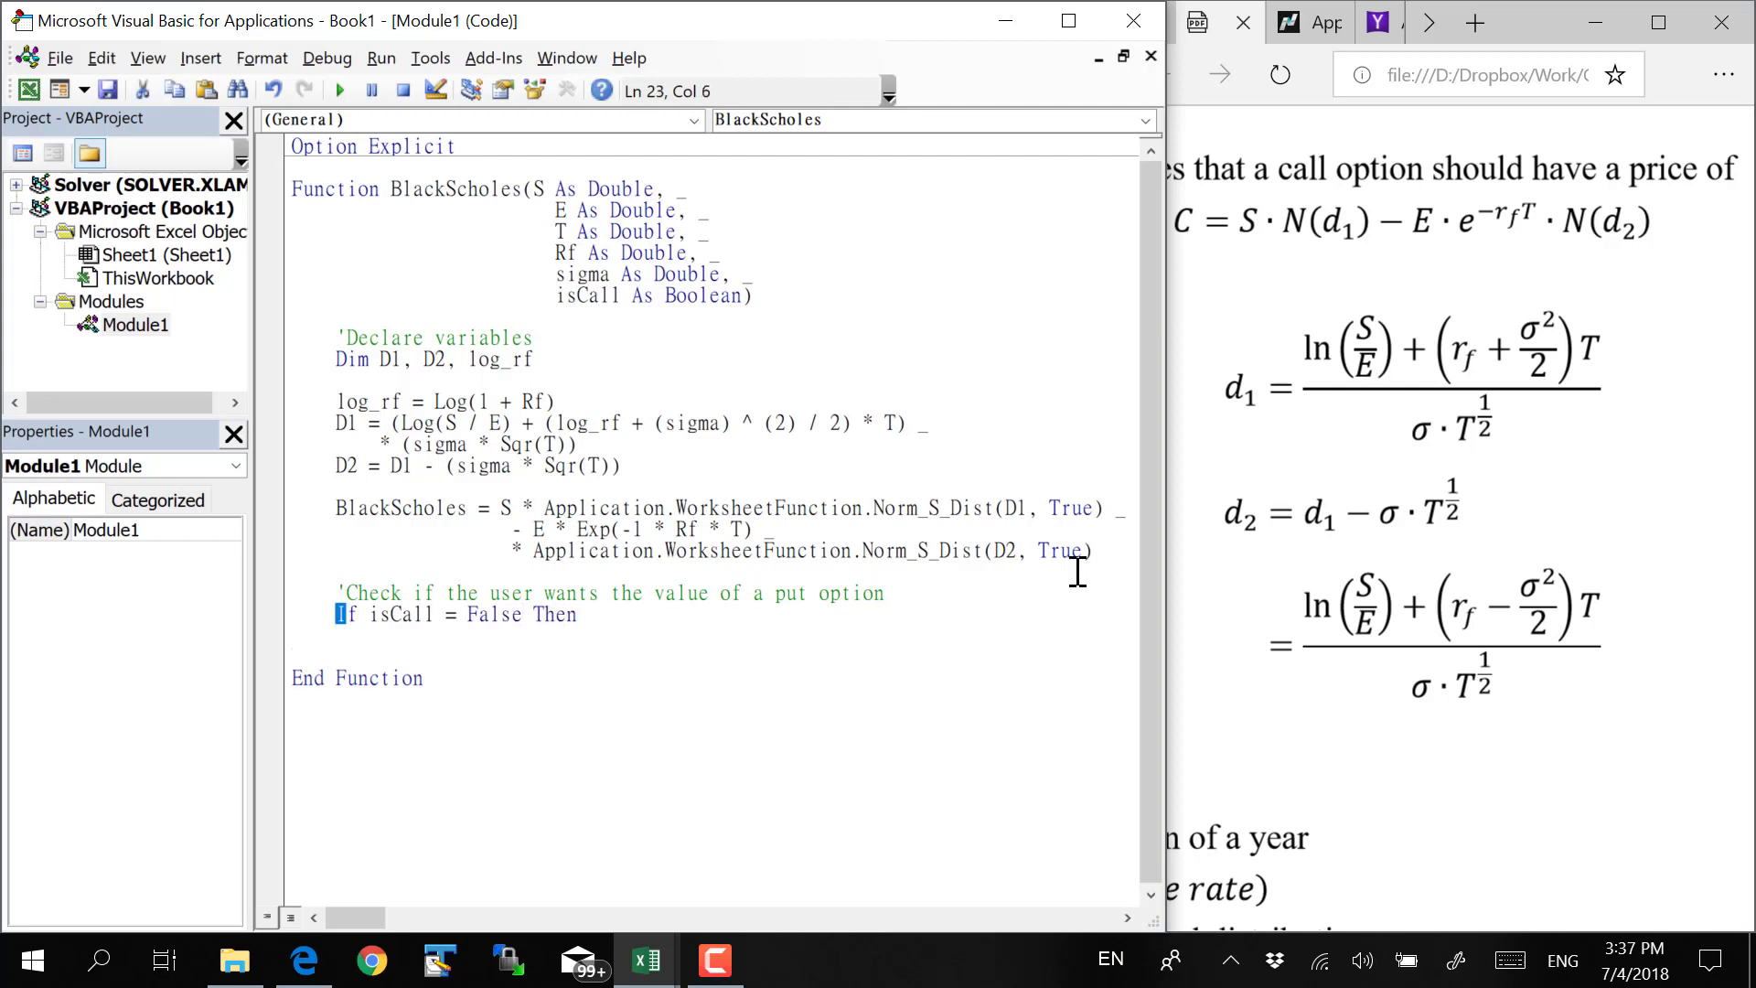
pyautogui.press('Down')
pyautogui.write('end if')
pyautogui.press('Home')
pyautogui.press('Return')
# Leave an indented empty line inside the If isCall = False block
pyautogui.press('Up')
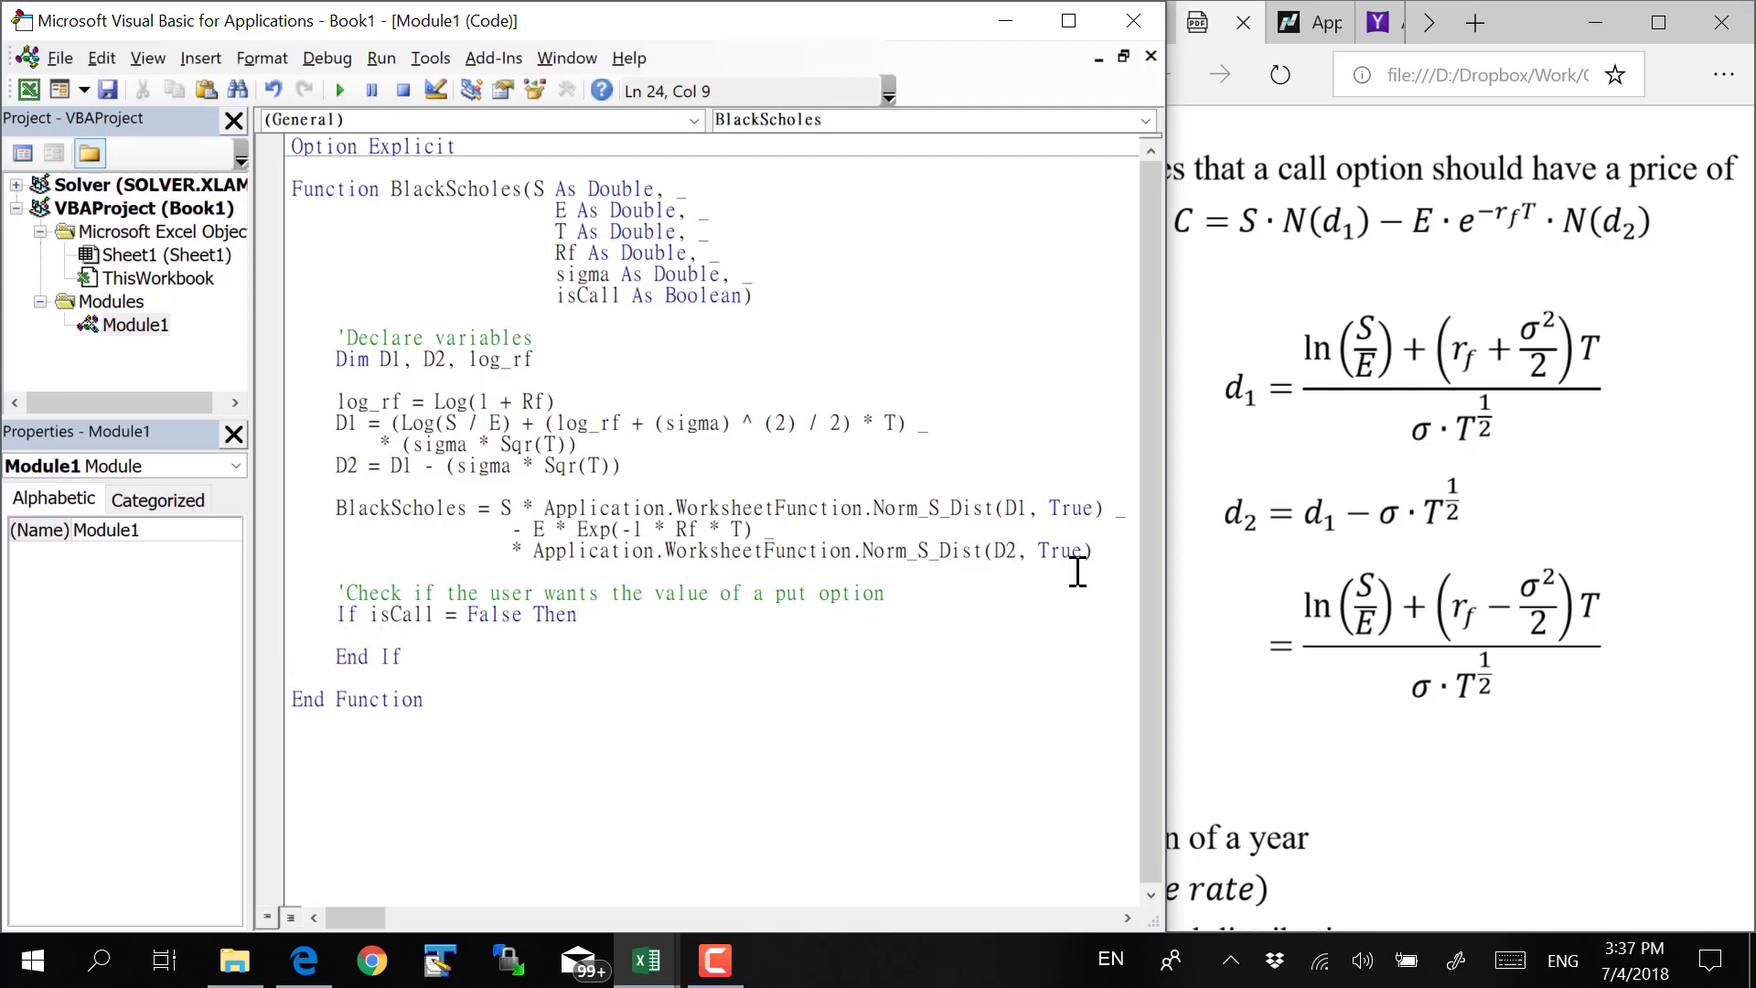
pyautogui.press('Down')
pyautogui.press('Right')
pyautogui.press('Right')
pyautogui.hotkey('shift', 'Left')
pyautogui.hotkey('shift', 'Left')
pyautogui.hotkey('shift', 'Left')
pyautogui.hotkey('shift', 'Left')
pyautogui.hotkey('shift', 'Left')
pyautogui.press('Up')
pyautogui.press('Up')
pyautogui.hotkey('shift', 'Right')
pyautogui.hotkey('shift', 'Right')
pyautogui.hotkey('shift', 'Right')
pyautogui.press('Left')
pyautogui.hotkey('shift', 'Right')
pyautogui.hotkey('shift', 'Right')
pyautogui.hotkey('shift', 'Right')
pyautogui.press('Left')
pyautogui.press('Down')
pyautogui.press('Down')
pyautogui.hotkey('shift', 'Right')
pyautogui.hotkey('shift', 'Right')
pyautogui.hotkey('shift', 'Right')
pyautogui.hotkey('shift', 'Right')
pyautogui.hotkey('shift', 'Right')
pyautogui.hotkey('shift', 'Right')
pyautogui.press('Left')
pyautogui.press('Up')
pyautogui.press('Tab')
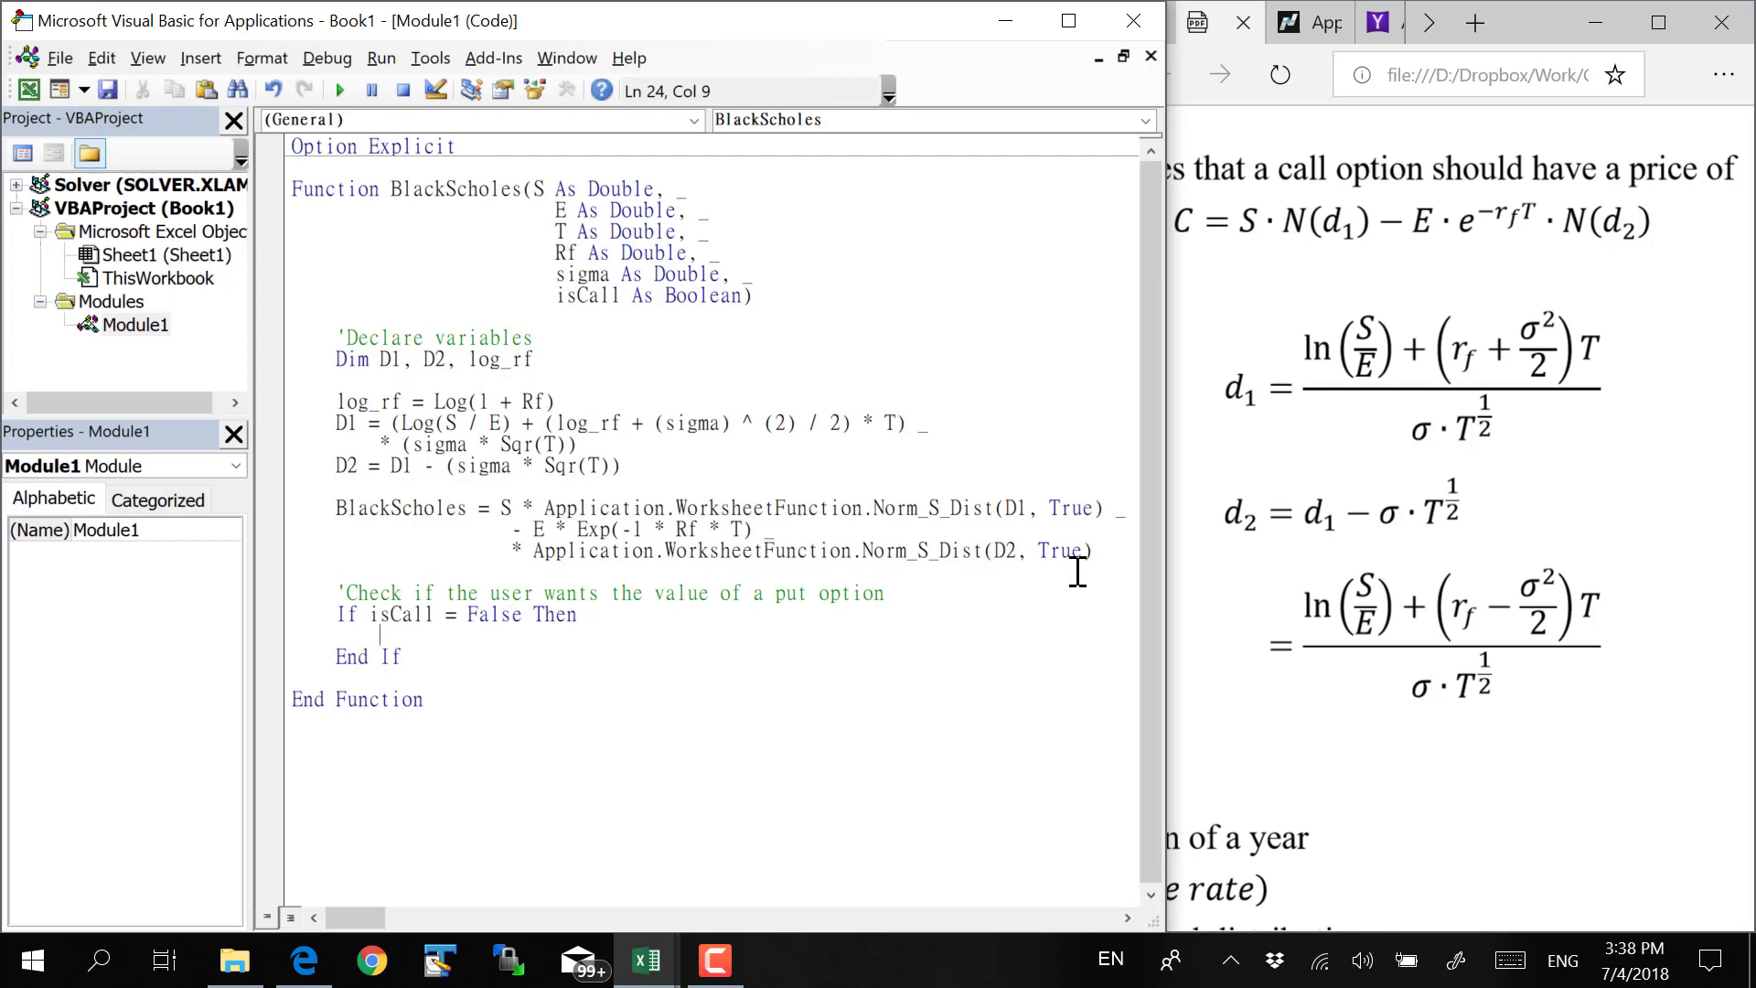
# Inspect the If isCall = False block and place the cursor on its blank line
pyautogui.press('Up')
pyautogui.press('Left')
pyautogui.hotkey('shift', 'Left')
pyautogui.hotkey('shift', 'Left')
pyautogui.hotkey('shift', 'Left')
pyautogui.press('Down')
pyautogui.press('Down')
pyautogui.hotkey('shift', 'End')
pyautogui.press('Left')
pyautogui.press('Up')
pyautogui.press('Tab')
pyautogui.press('Up')
pyautogui.hotkey('shift', 'Right')
pyautogui.hotkey('shift', 'Right')
pyautogui.hotkey('shift', 'Right')
pyautogui.hotkey('shift', 'Right')
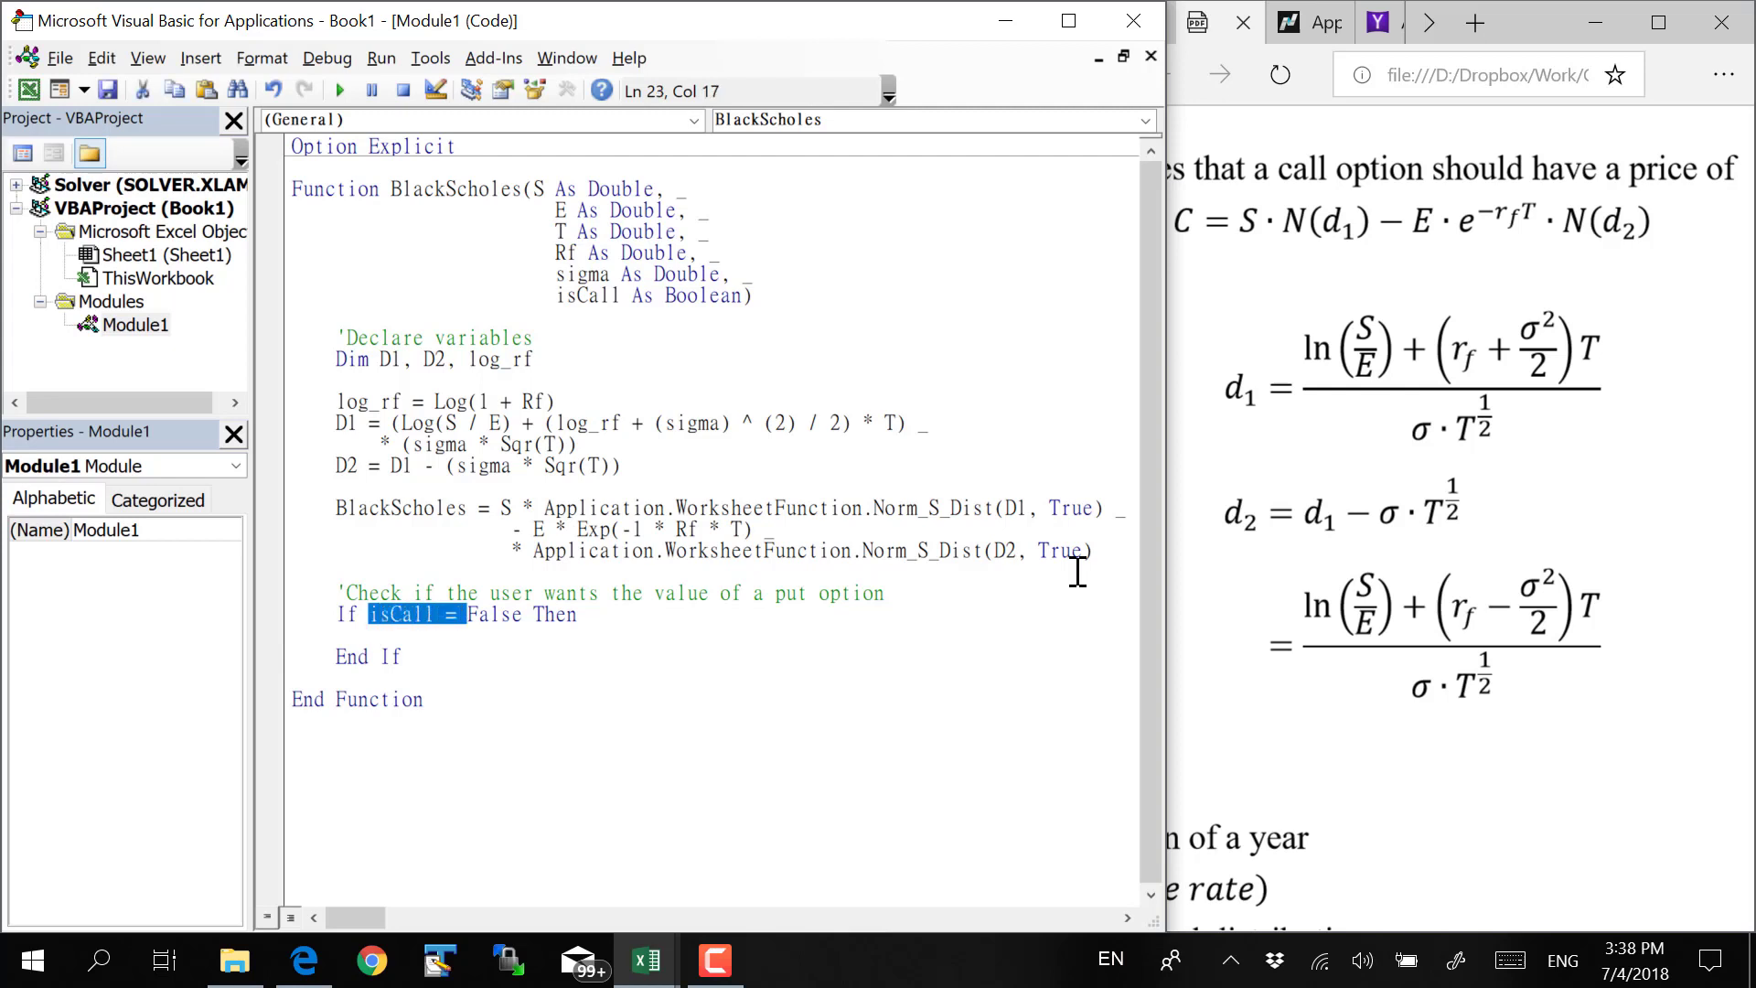
pyautogui.hotkey('shift', 'Right')
pyautogui.hotkey('shift', 'Right')
pyautogui.hotkey('shift', 'Right')
pyautogui.hotkey('shift', 'Right')
pyautogui.hotkey('shift', 'Right')
pyautogui.press('Down')
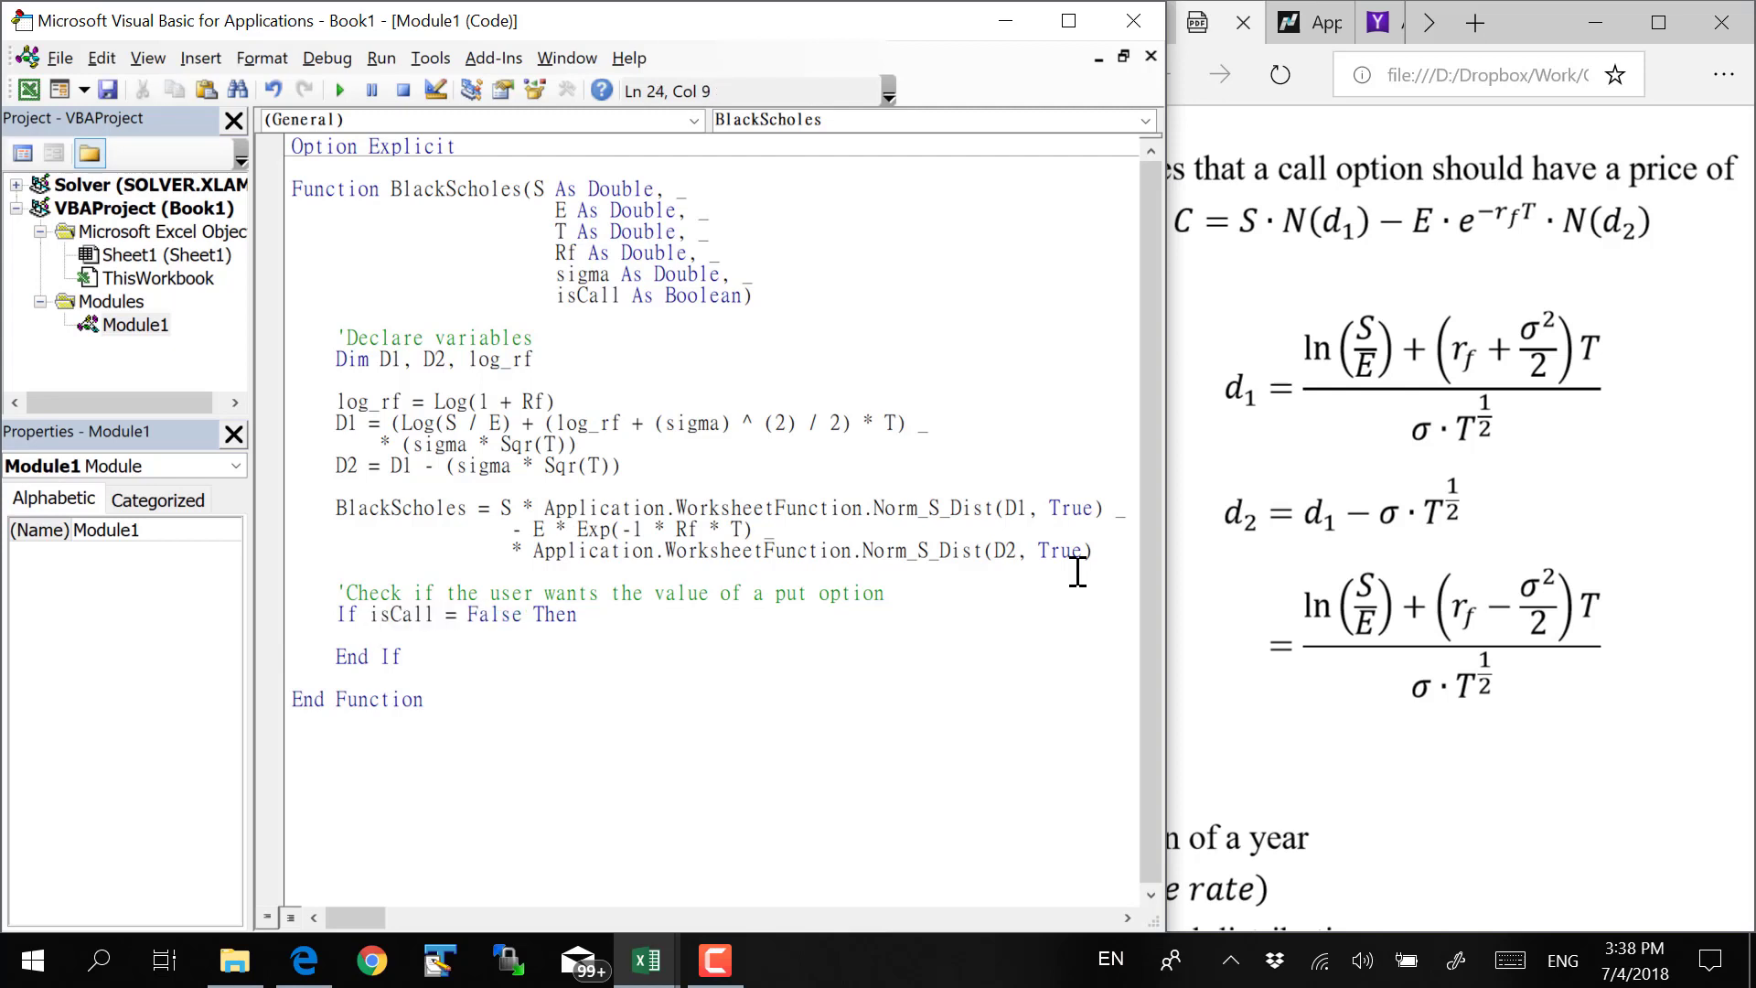
# Write BlackScholes = BlackScholes - S as the put branch's statement
pyautogui.write('Blac')
pyautogui.write('kScholes ')
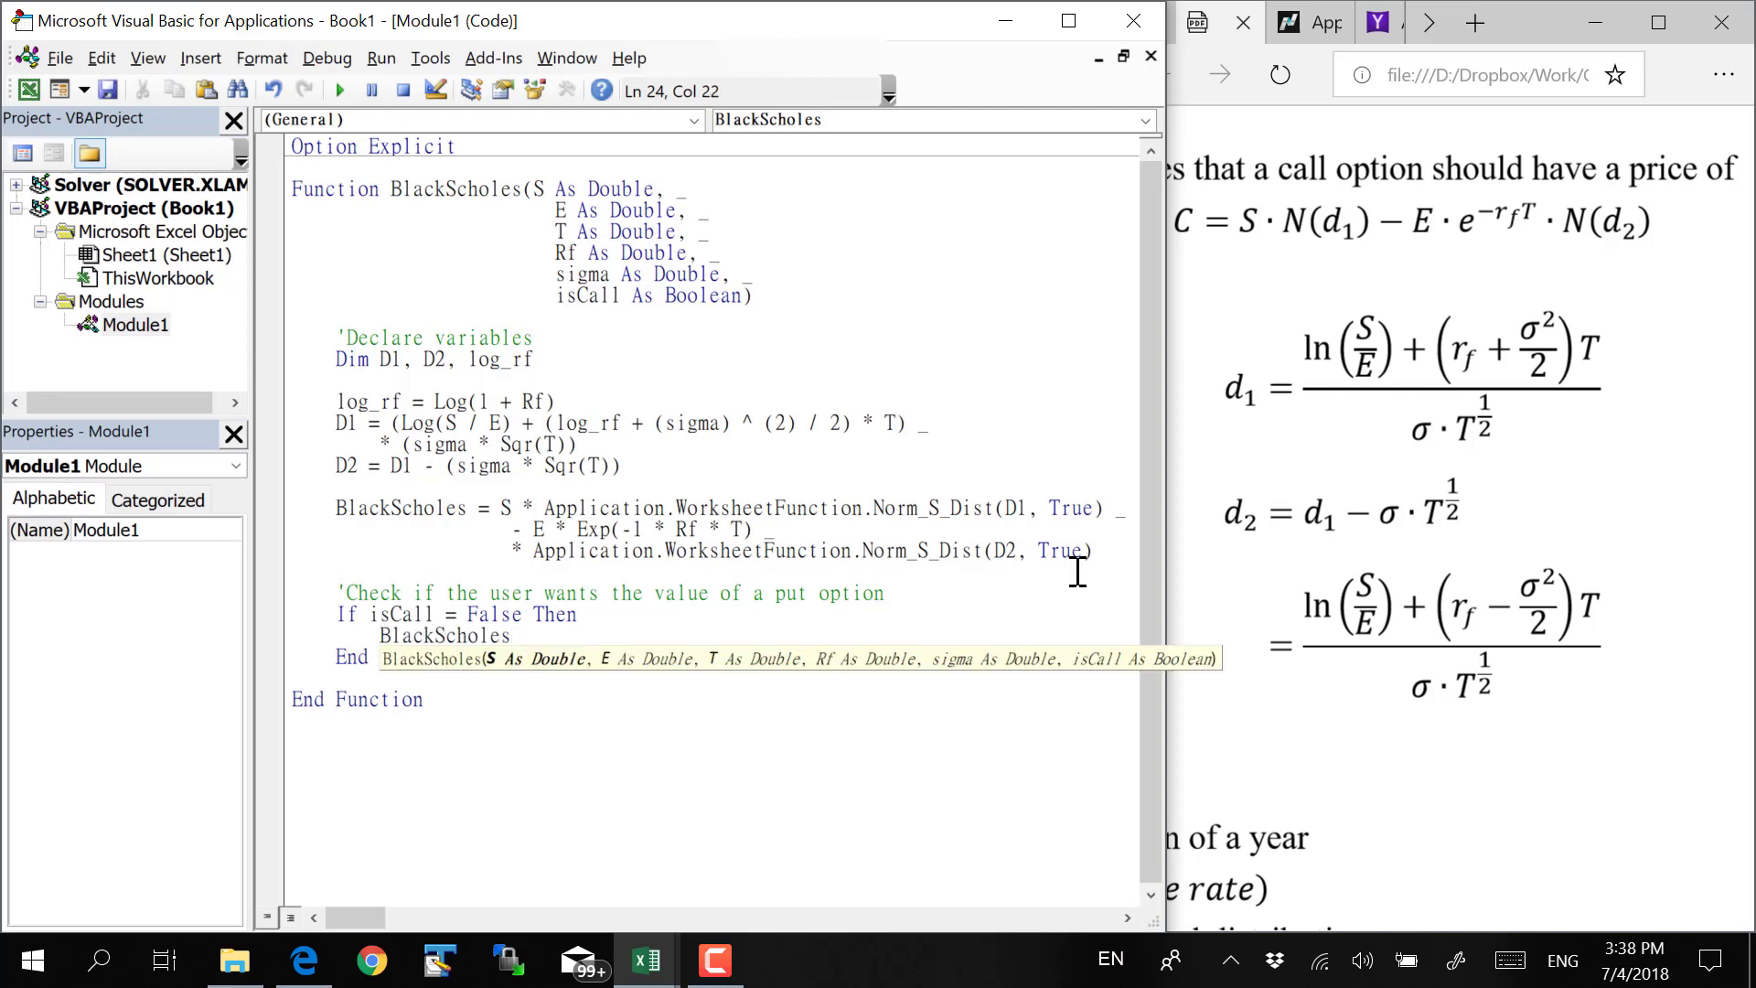
pyautogui.write('= BlackScholes ')
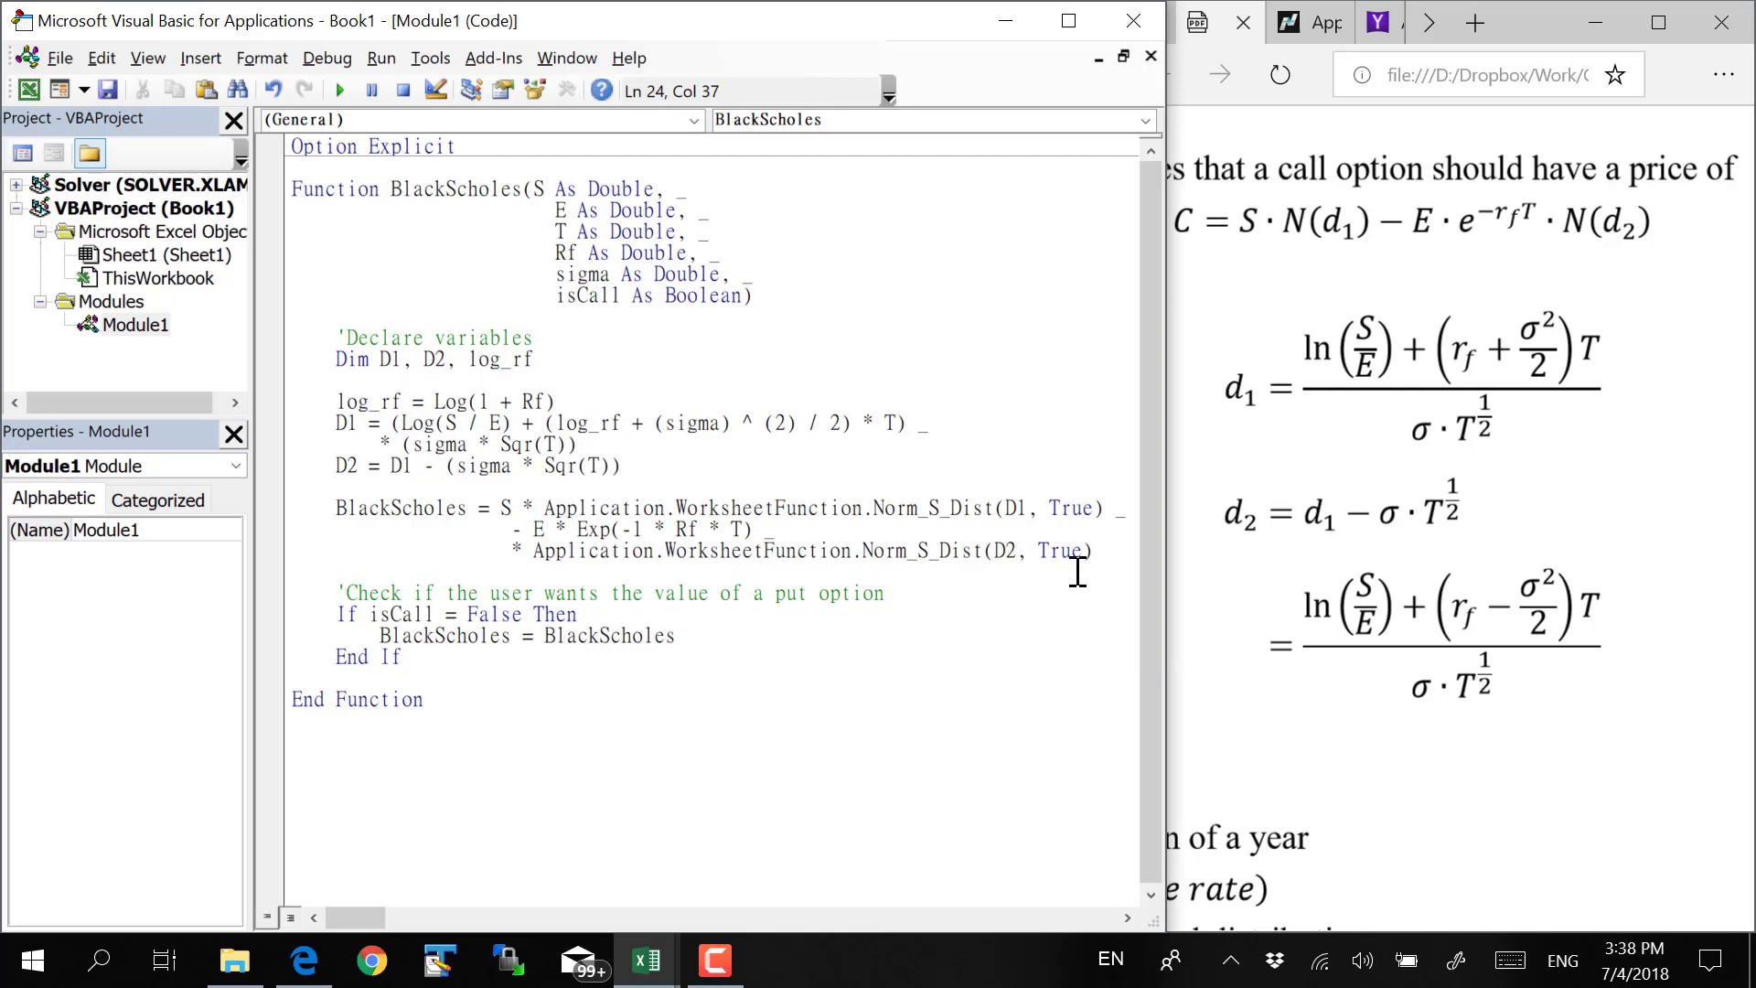
pyautogui.write('- ')
pyautogui.write('S')
pyautogui.scroll(-3, 1462, 607)
pyautogui.scroll(-4, 1461, 607)
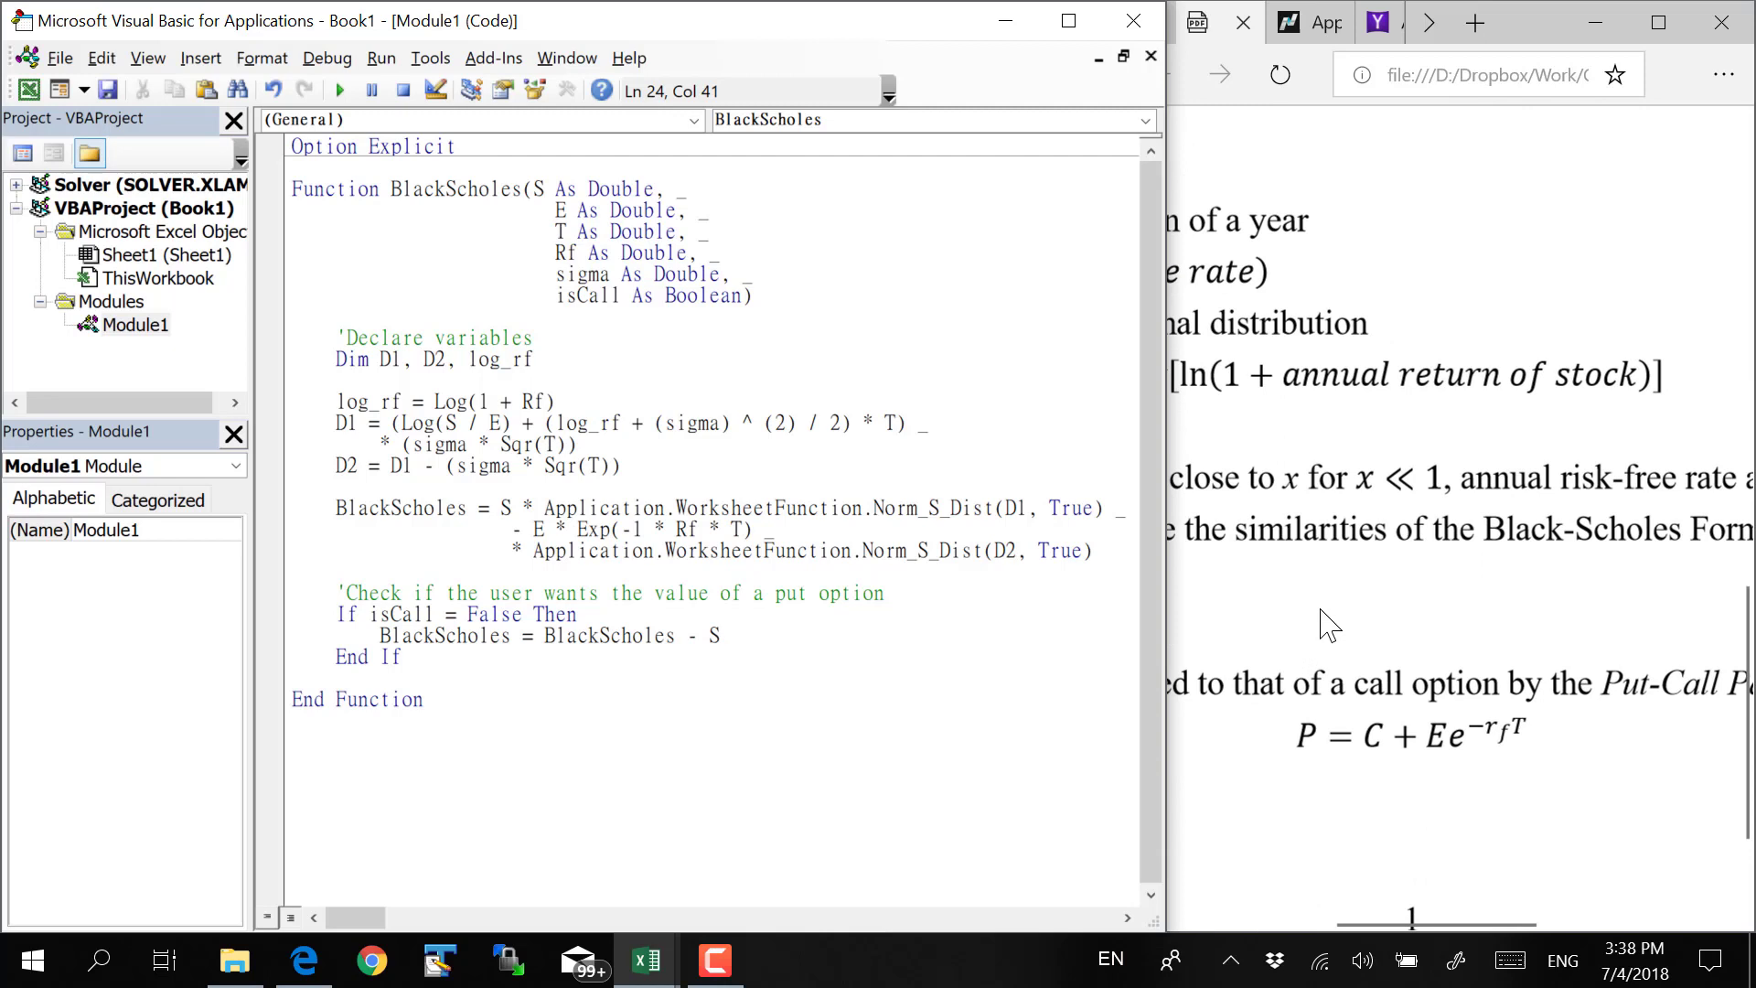
pyautogui.press('BackSpace')
pyautogui.click(717, 959)
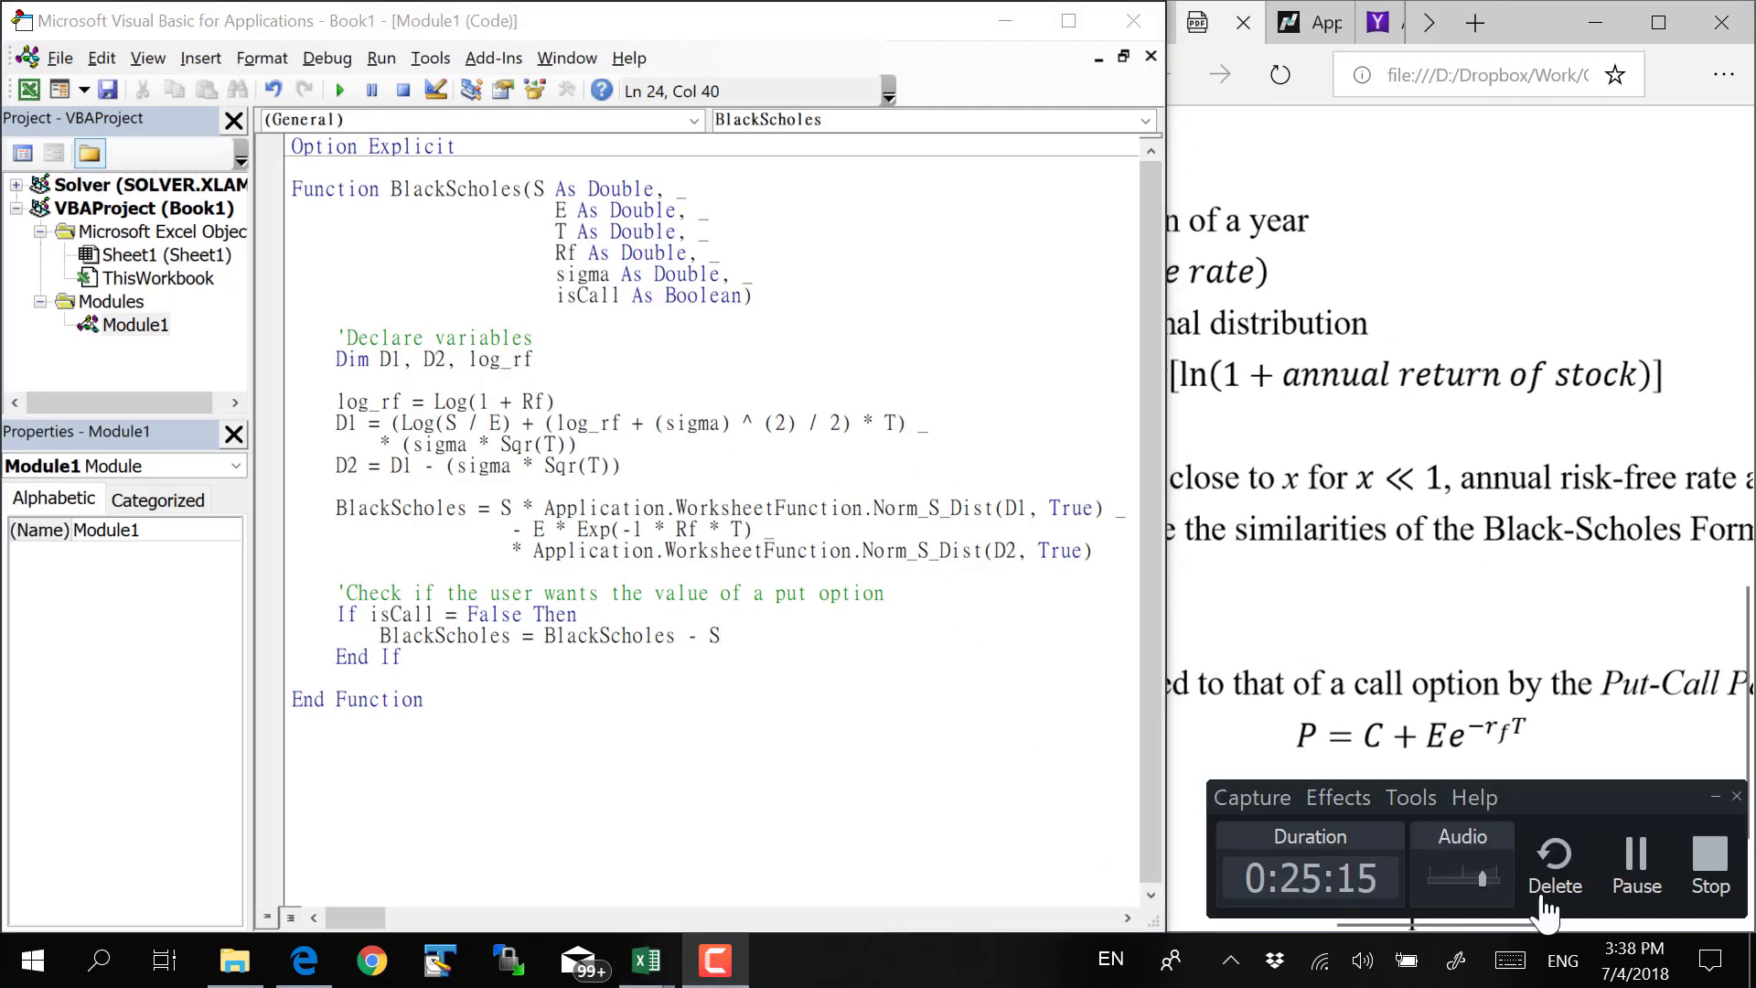
pyautogui.click(1636, 864)
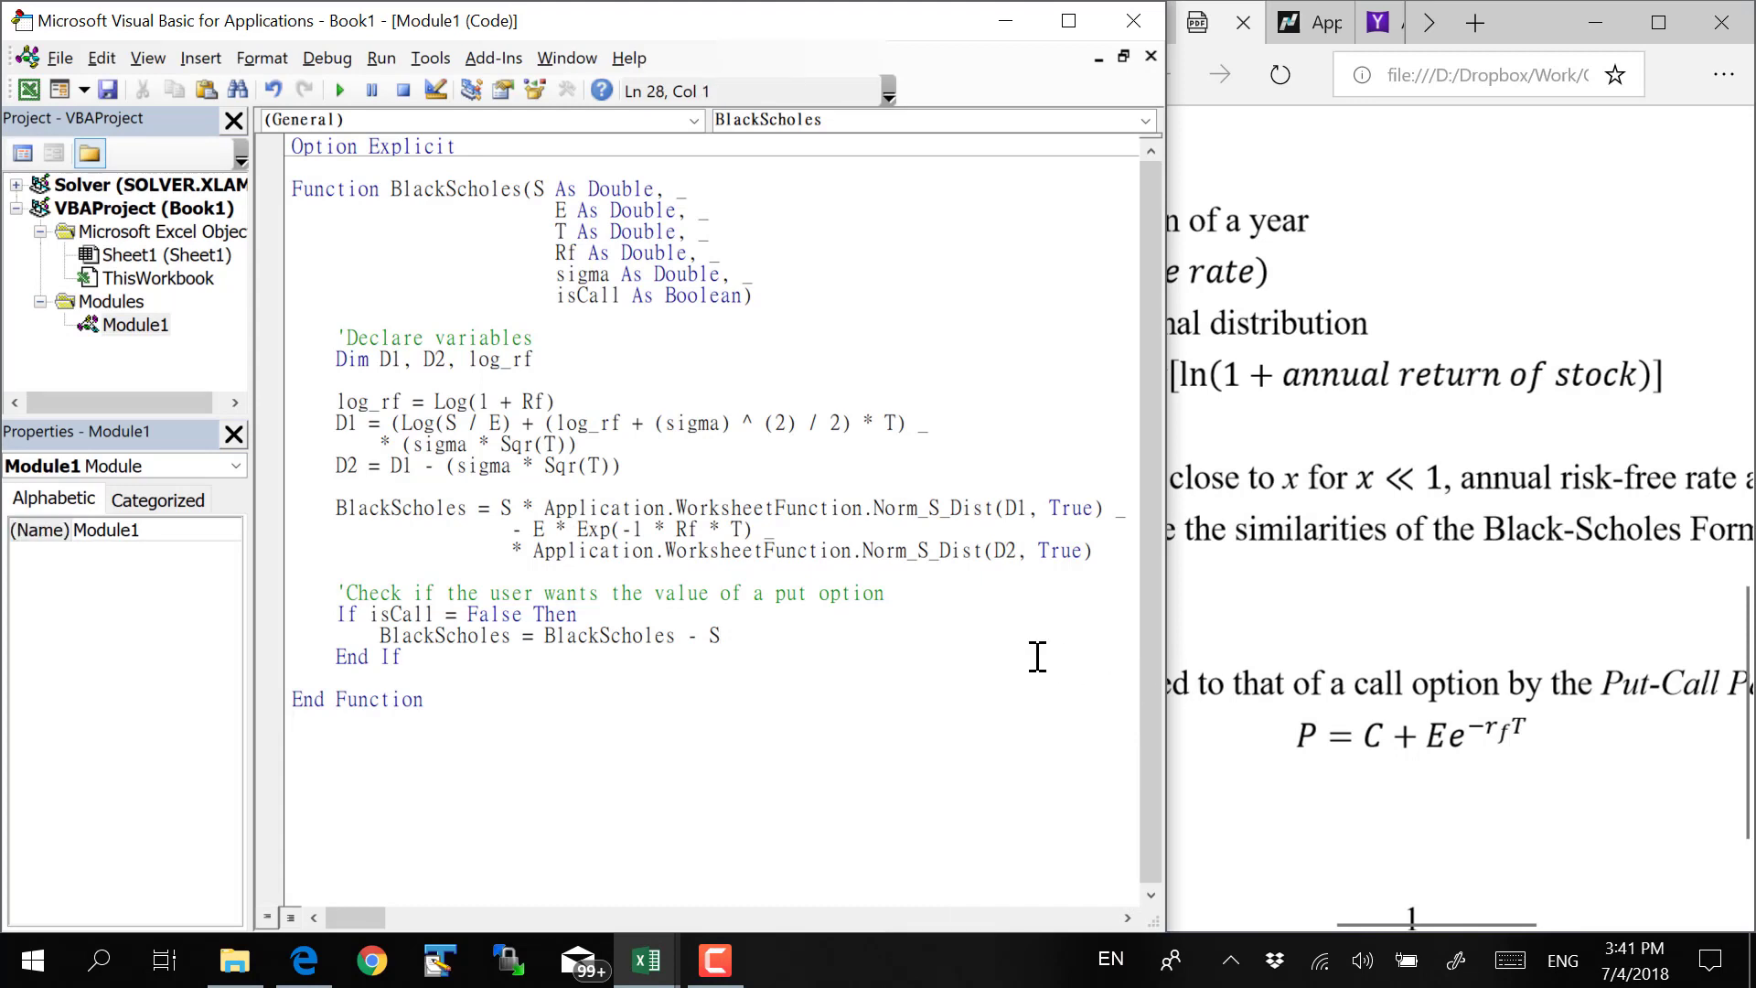
# Reload the Black-Scholes PDF notes and zoom in on the put-call parity formula P = C − S + Ee^(−rfT)
pyautogui.click(1048, 614)
pyautogui.click(1408, 627)
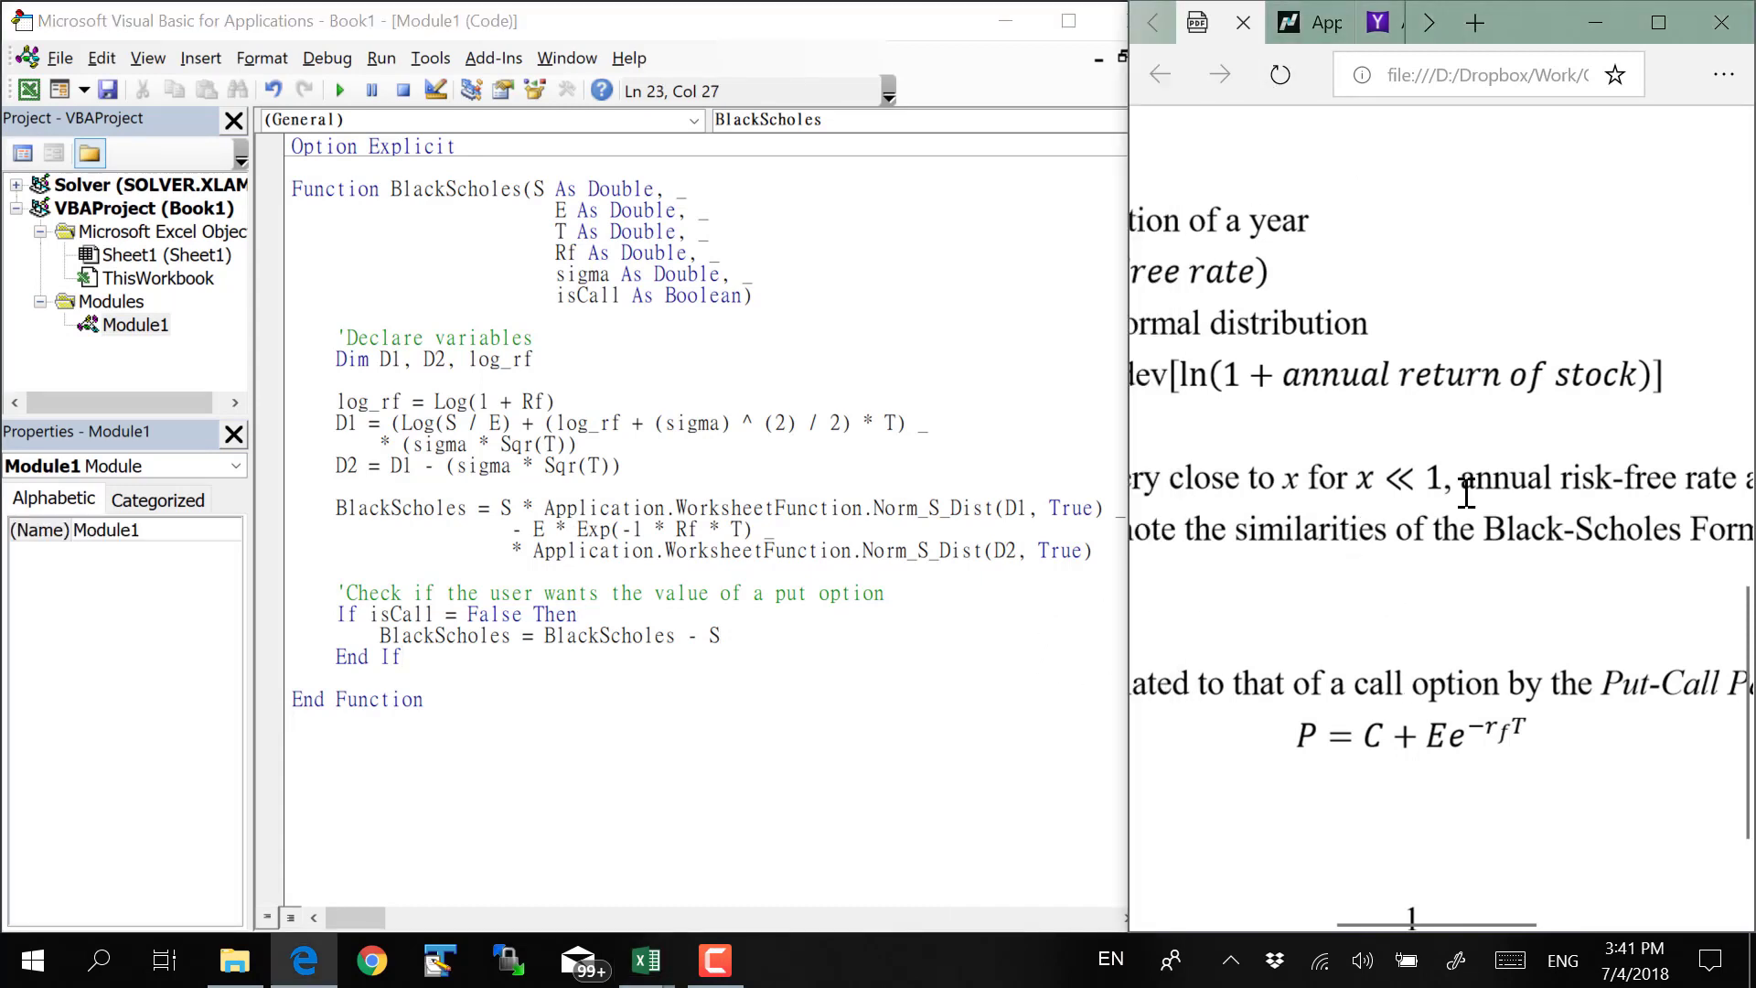
pyautogui.click(1281, 74)
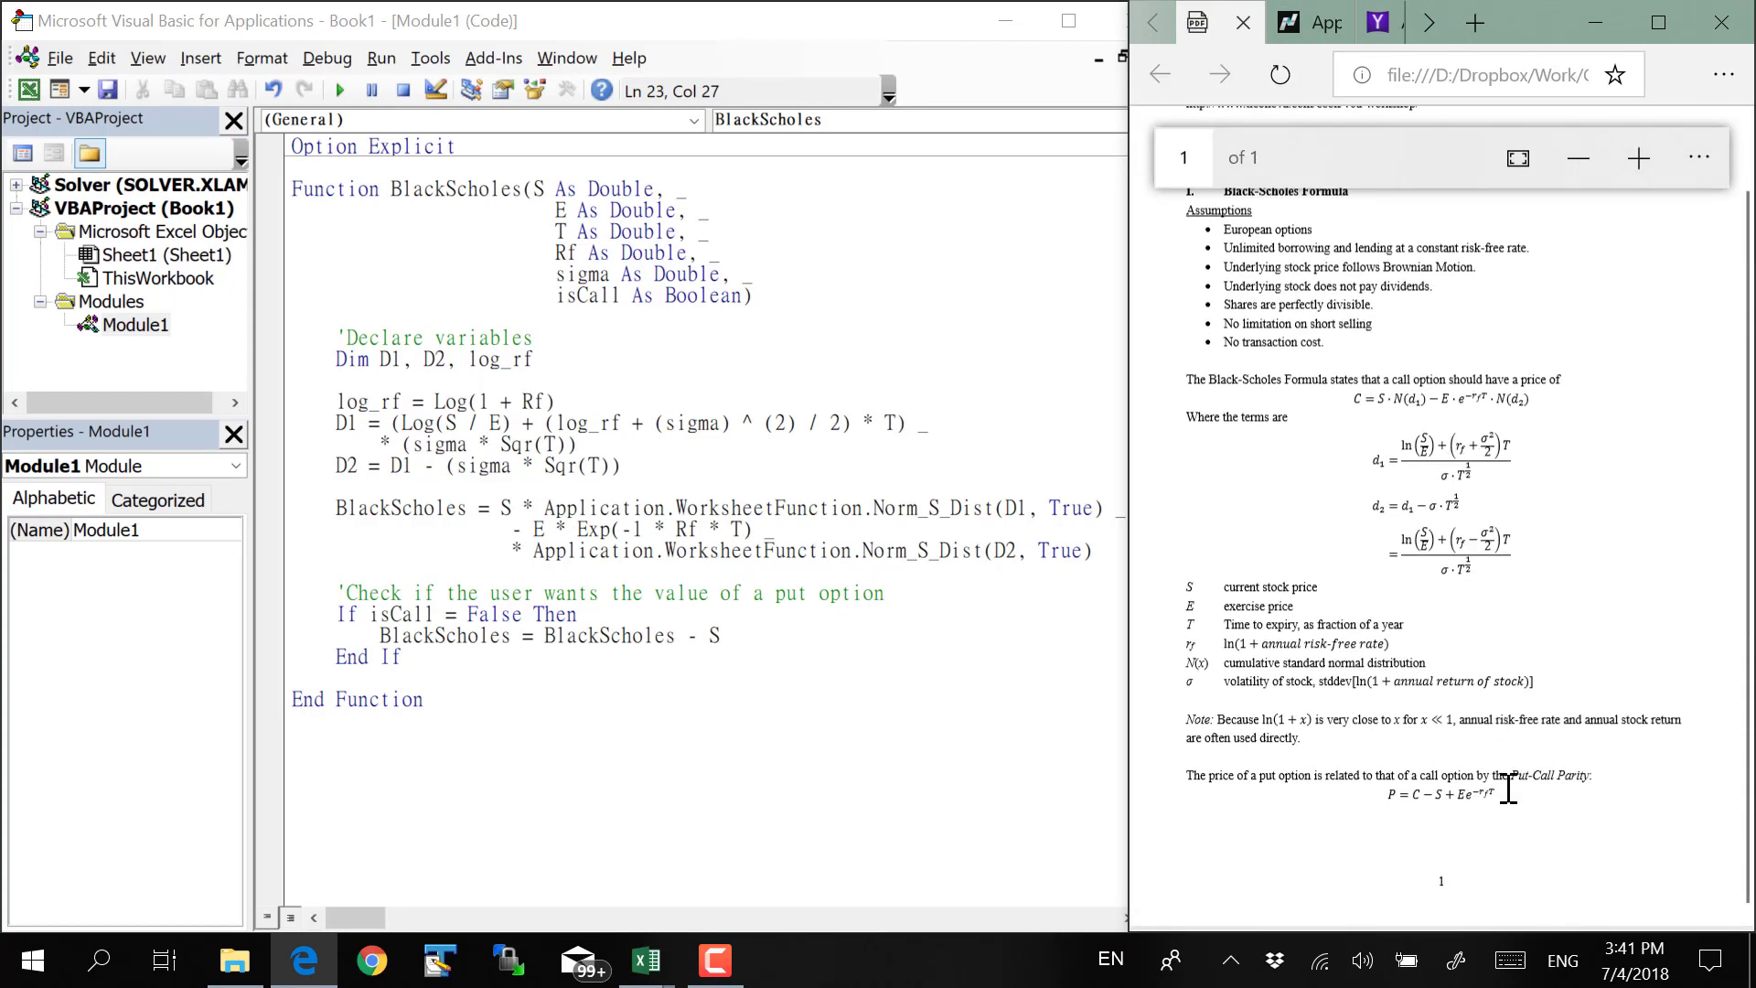
pyautogui.click(1700, 157)
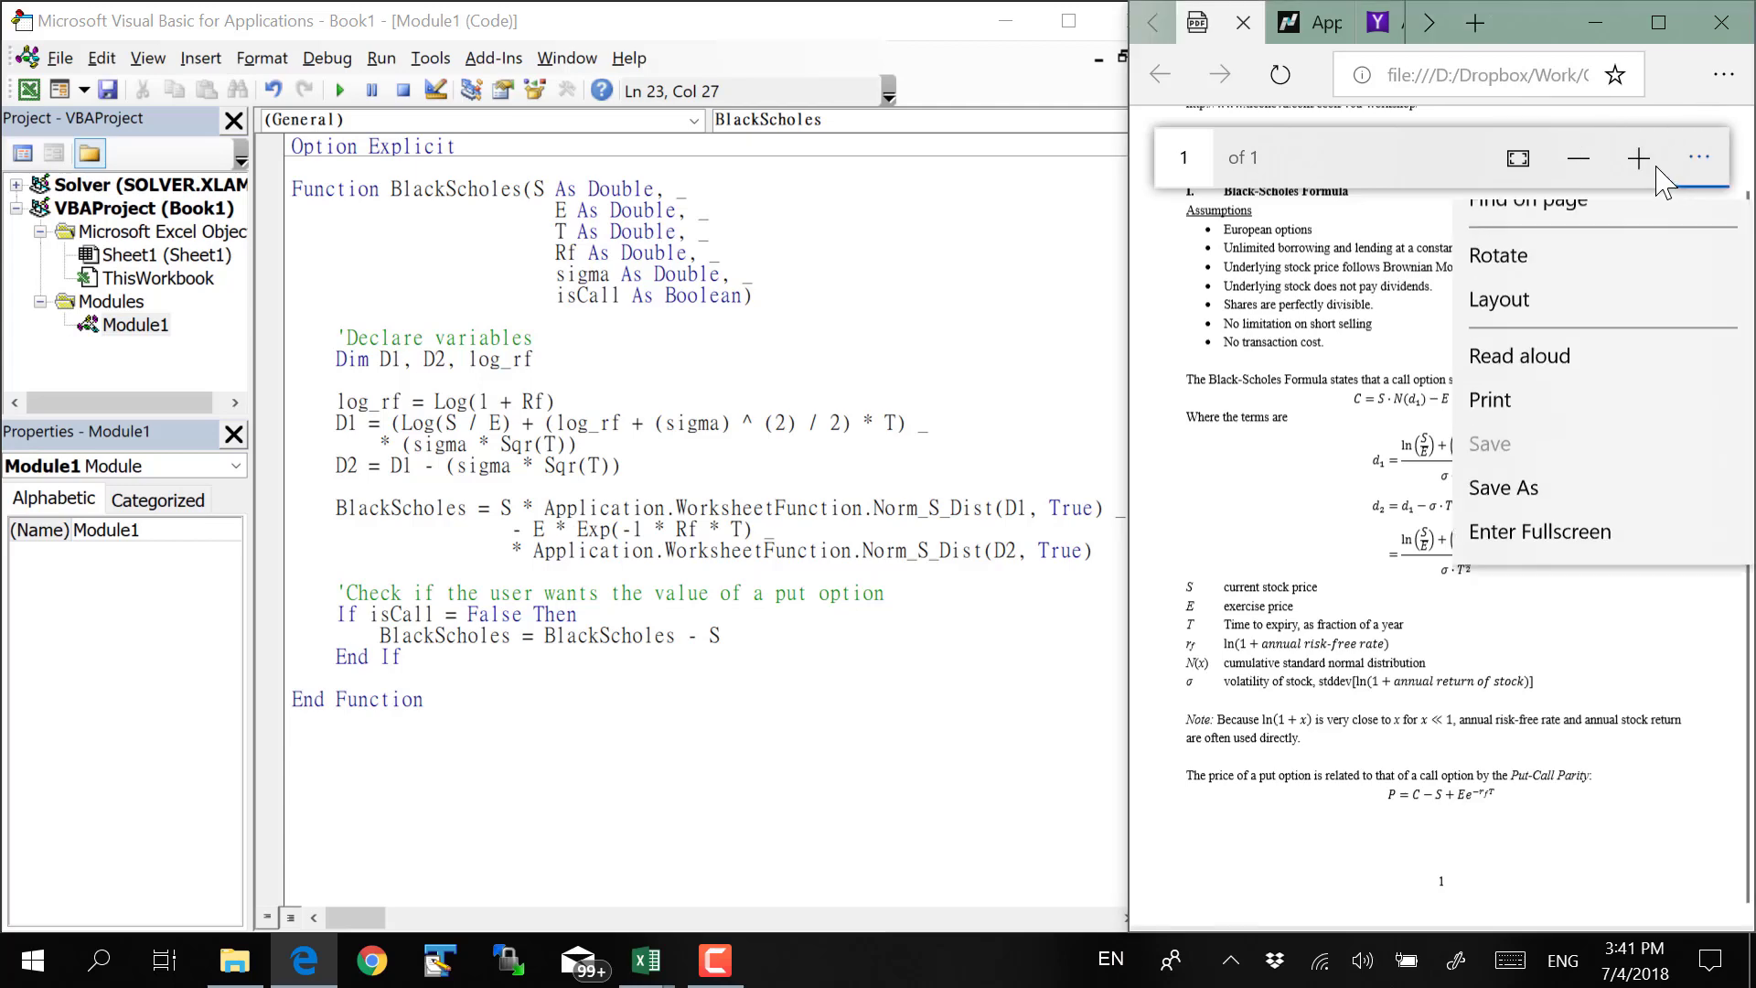
pyautogui.click(1700, 156)
pyautogui.click(1640, 157)
pyautogui.click(1639, 158)
pyautogui.click(1640, 157)
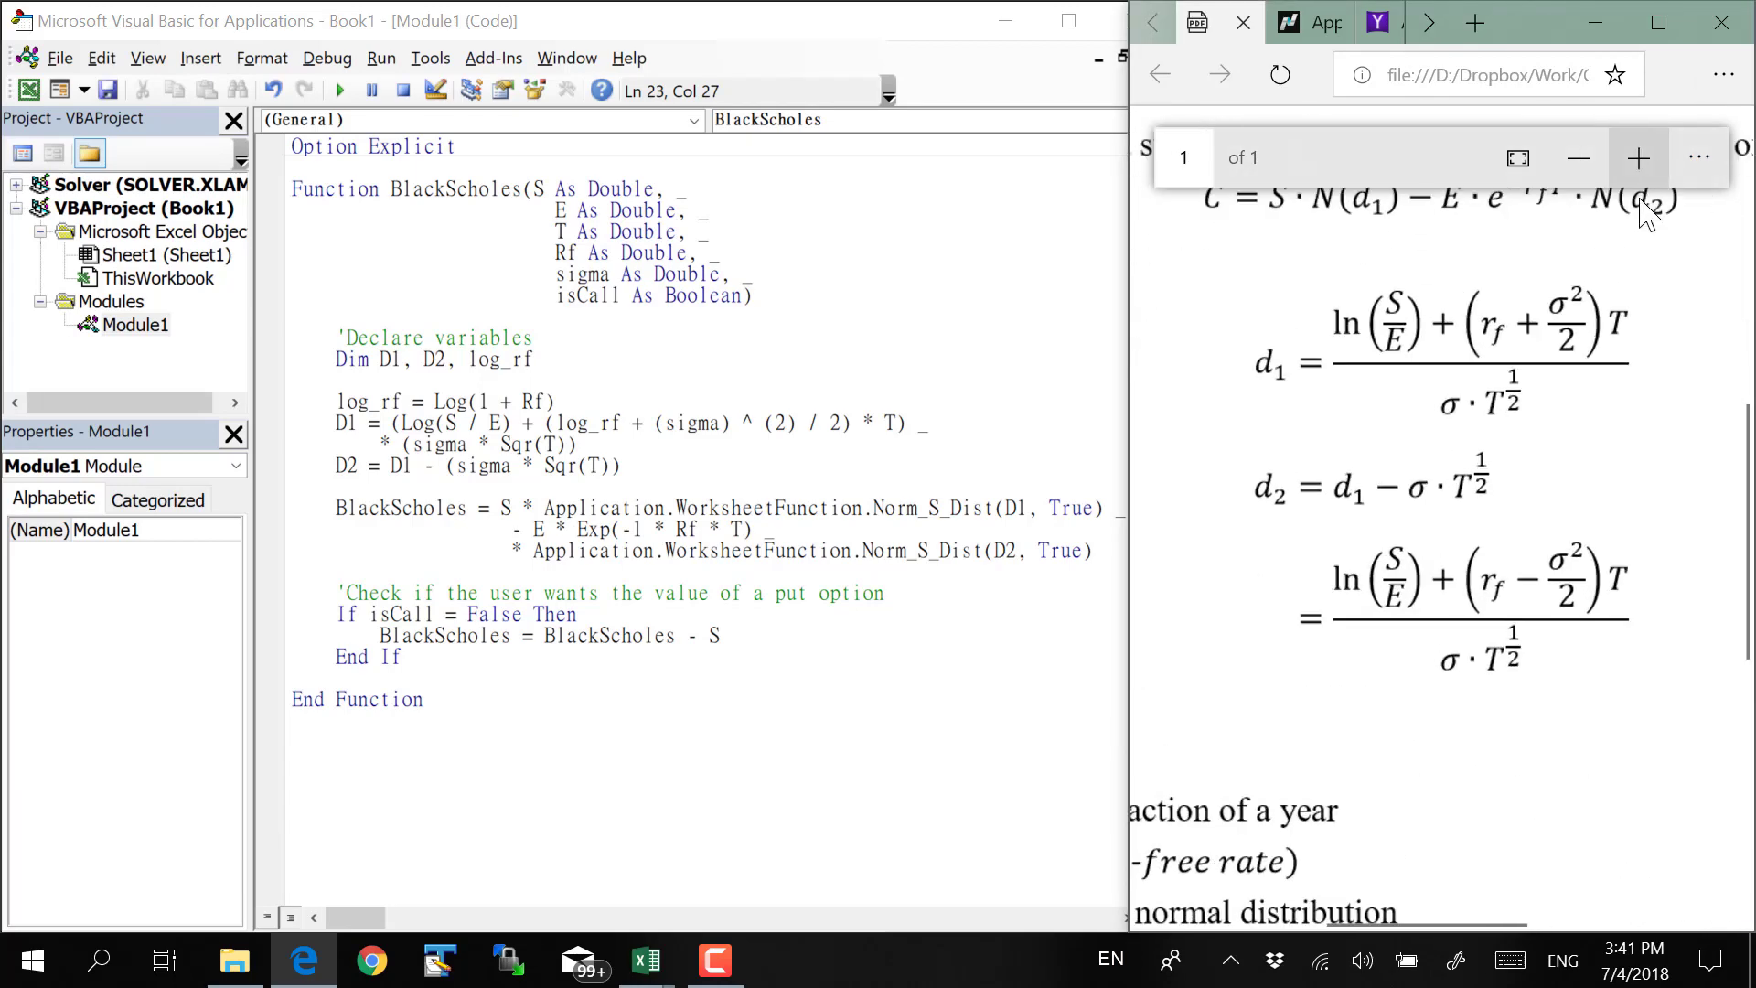
pyautogui.scroll(-5, 1622, 423)
pyautogui.click(1637, 157)
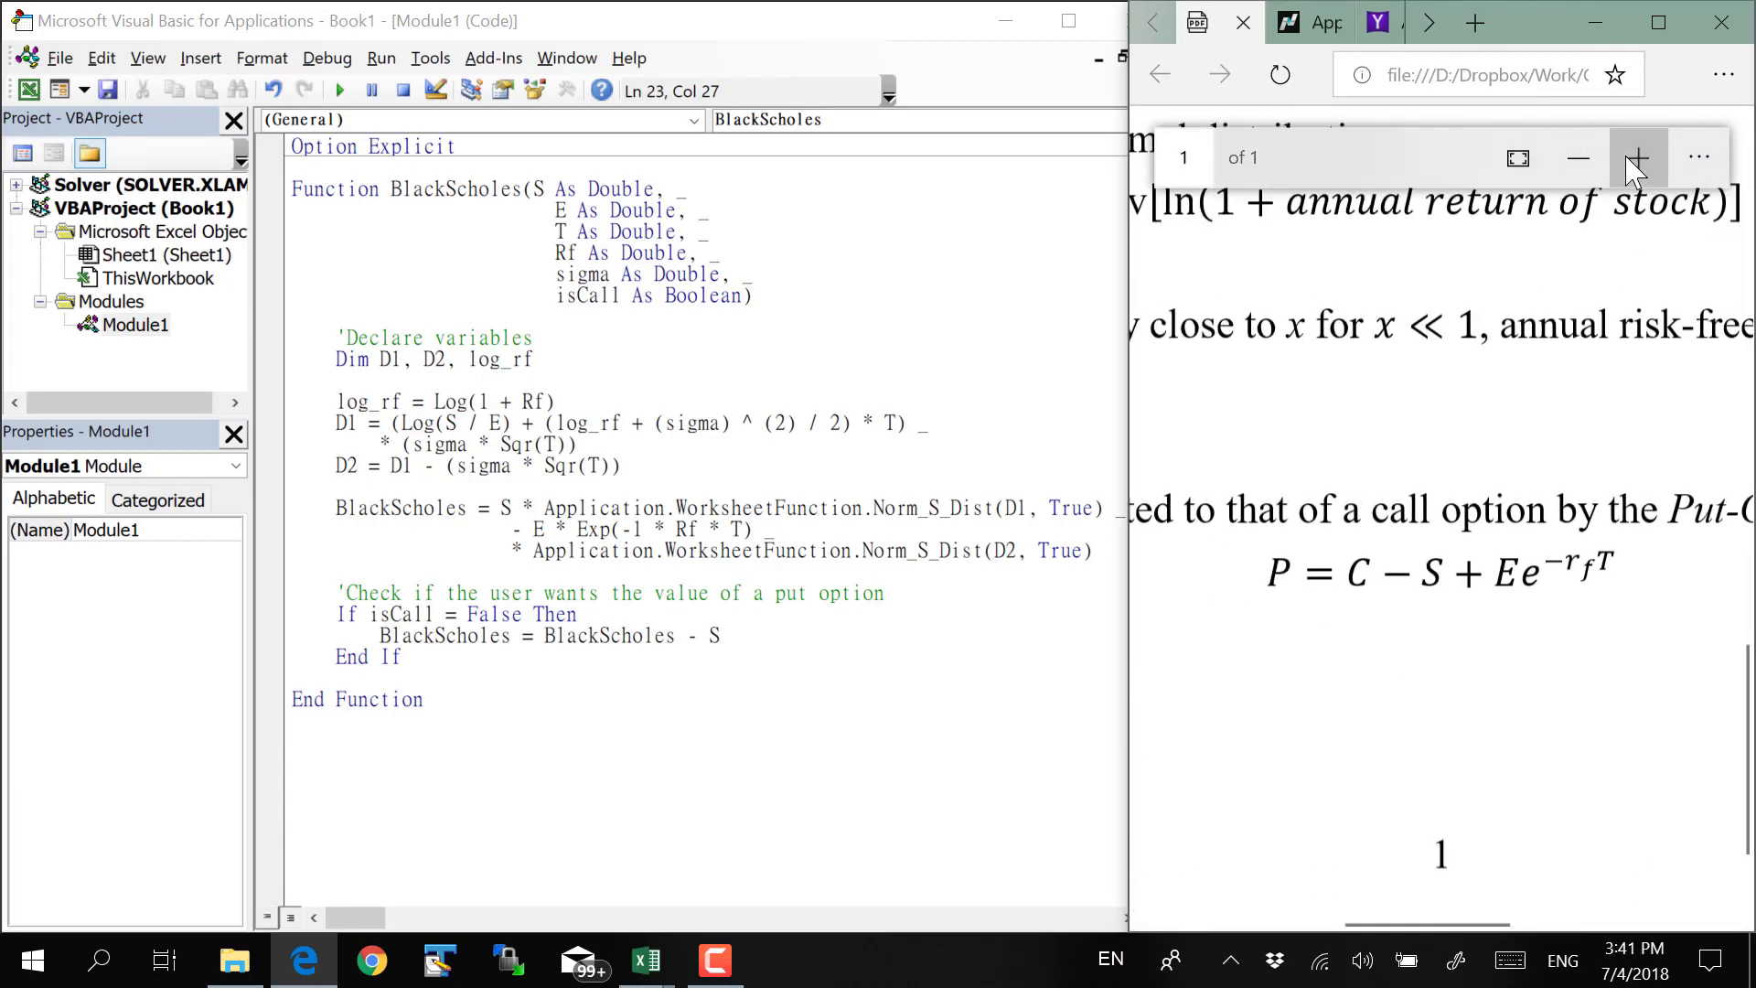
# Append + E * Exp(-1 * log_rf * T) to the put formula
pyautogui.click(876, 653)
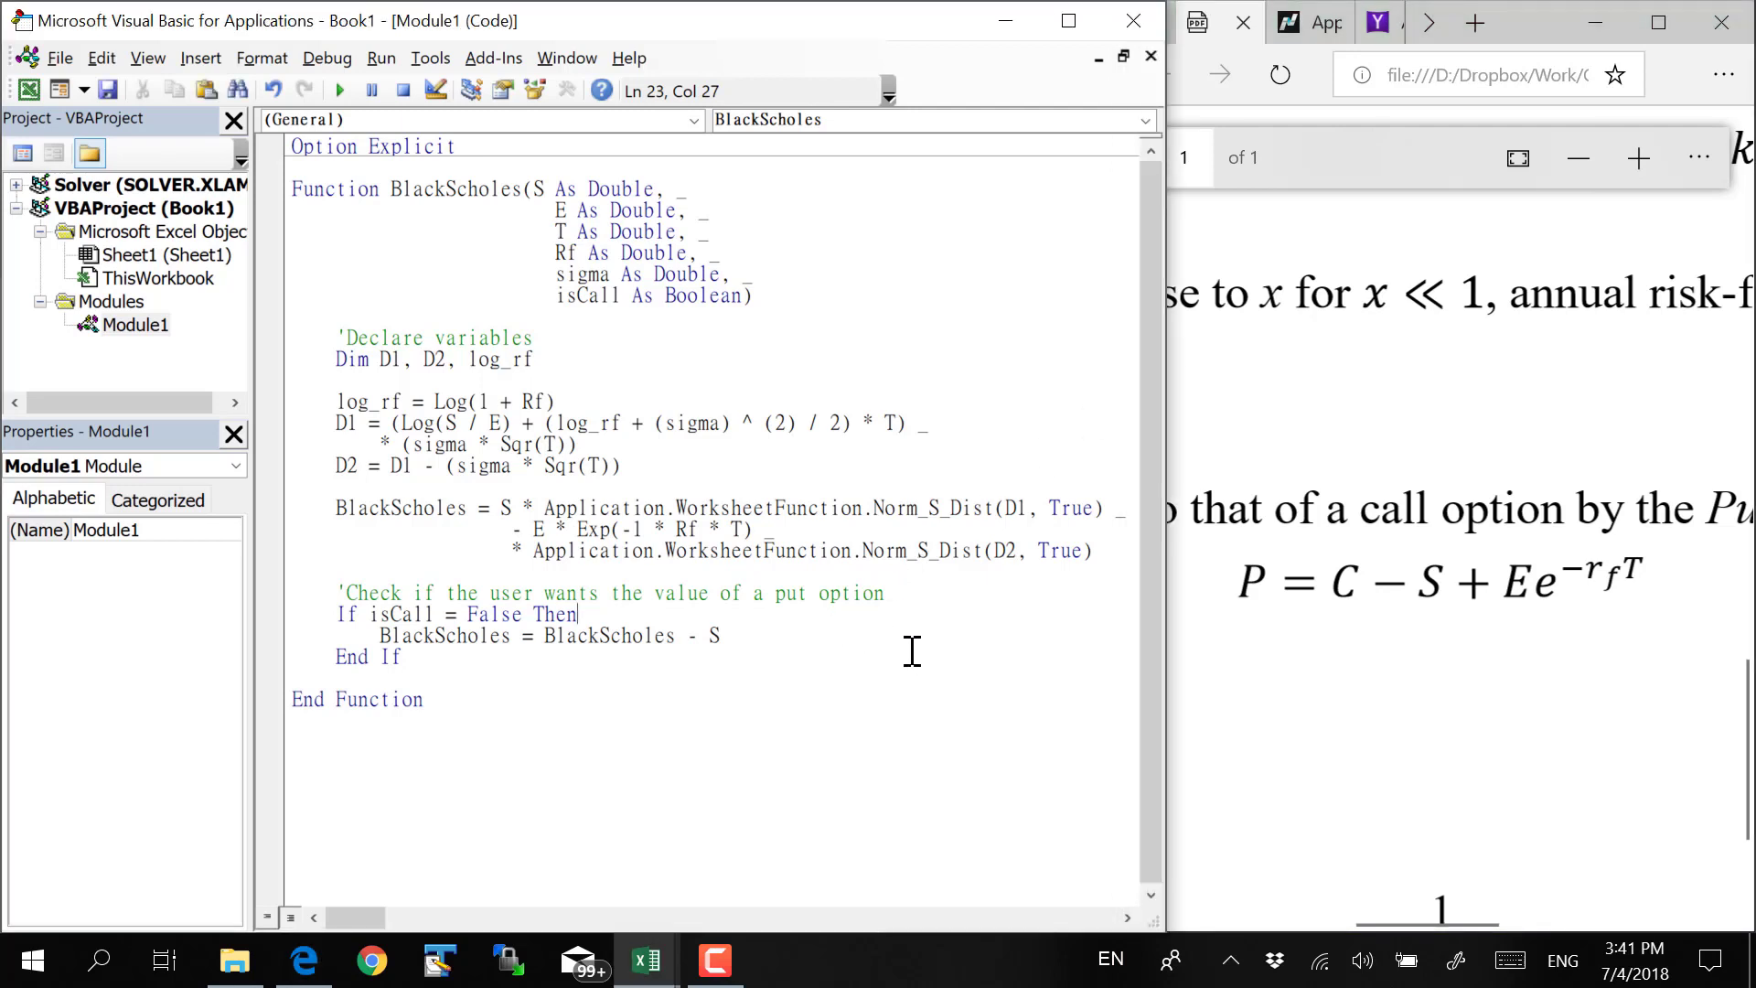
pyautogui.click(837, 639)
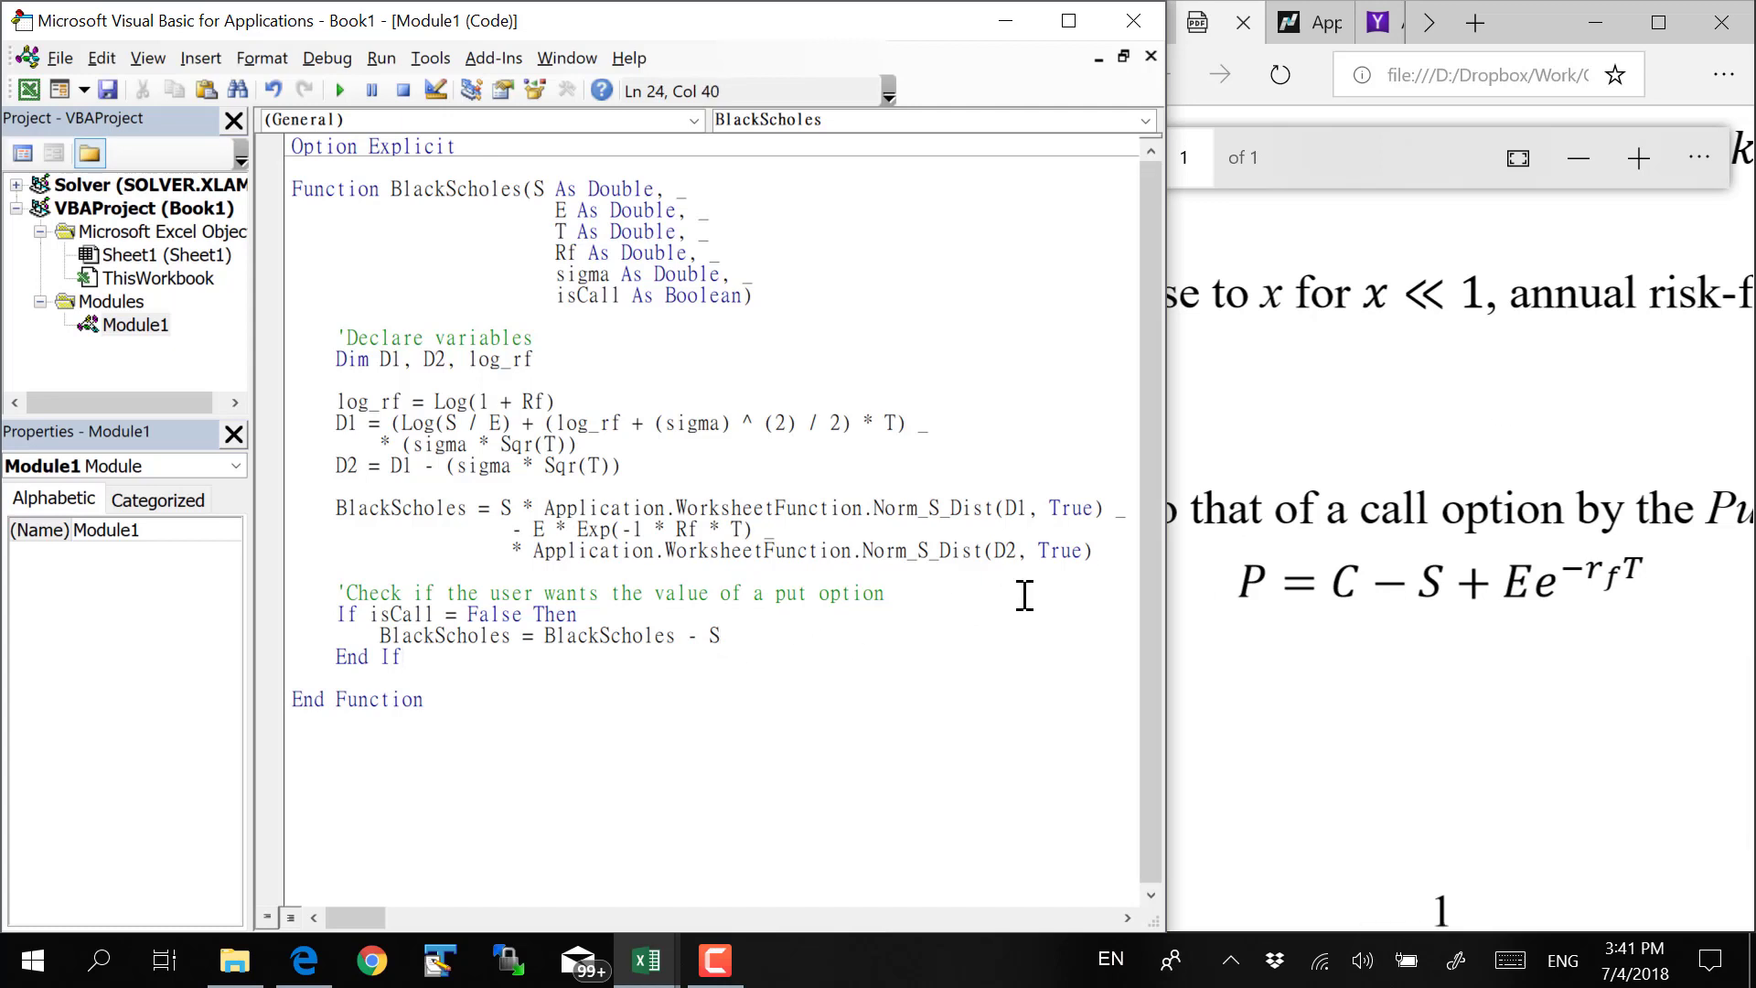
pyautogui.press('BackSpace')
pyautogui.write('+ E *')
pyautogui.write(' e')
pyautogui.write('xp(')
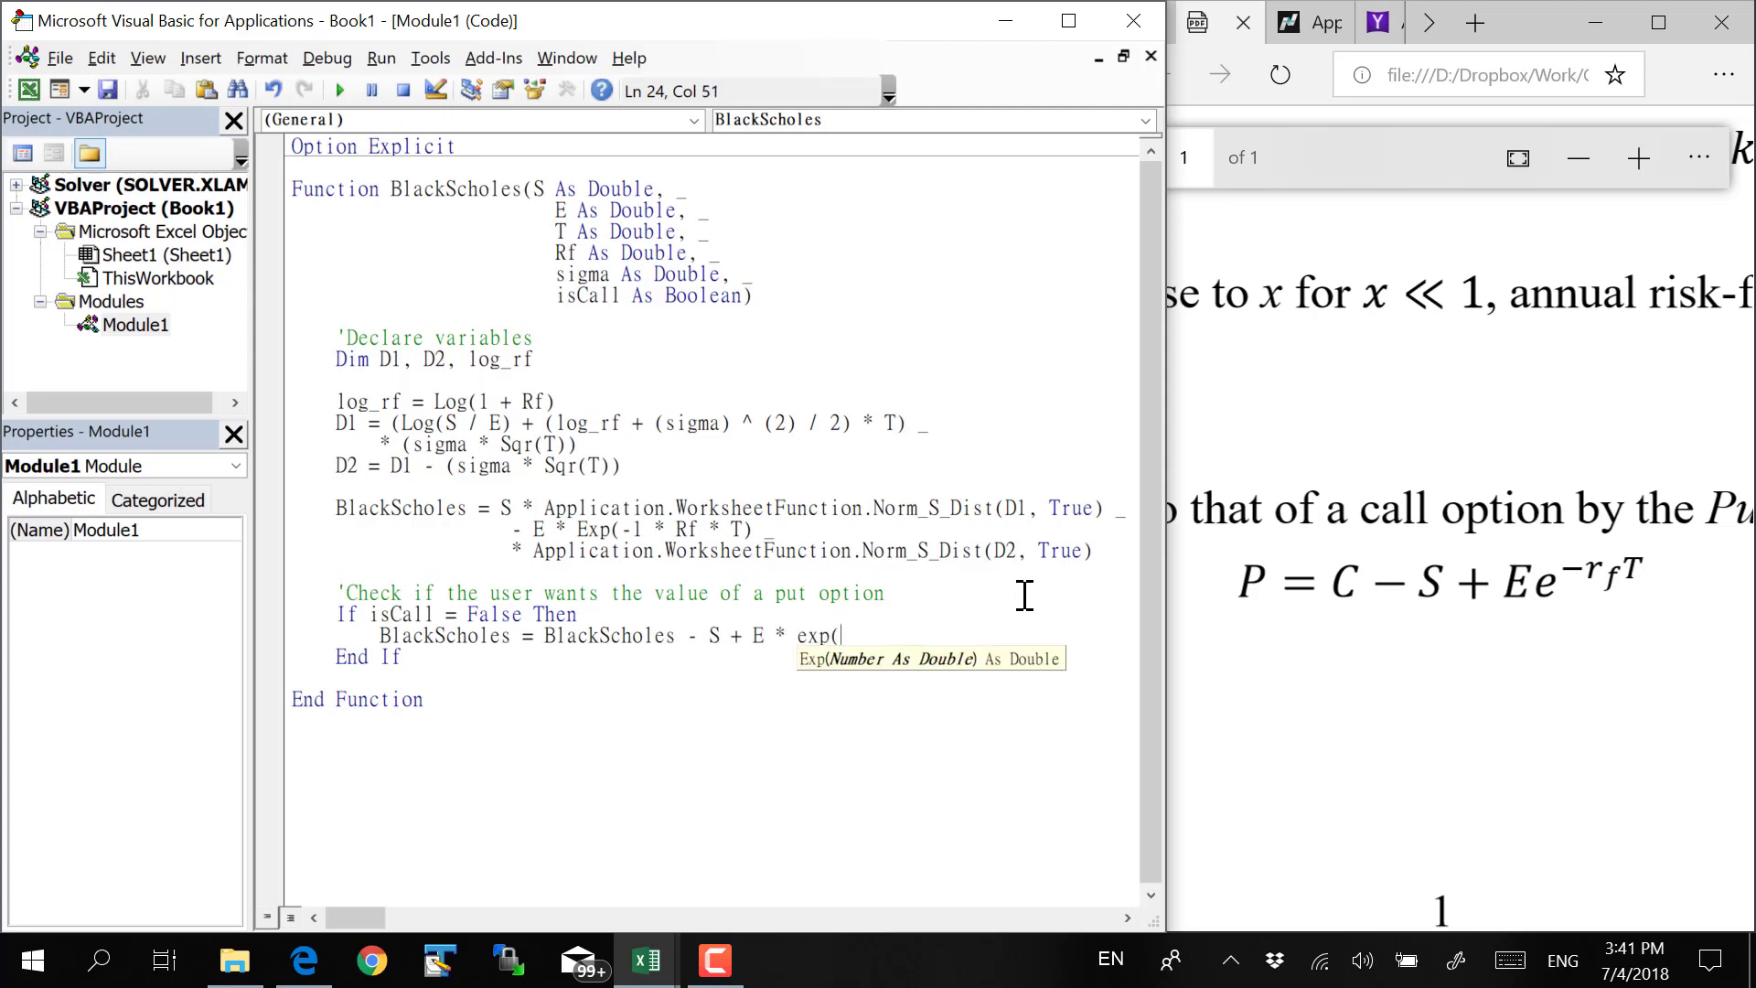
pyautogui.write('-1 * ')
pyautogui.write('lo')
pyautogui.write('g')
pyautogui.press('BackSpace')
pyautogui.press('BackSpace')
pyautogui.press('BackSpace')
pyautogui.write('log ')
pyautogui.write('rf *')
pyautogui.write(' T')
pyautogui.press('BackSpace')
pyautogui.write('T)')
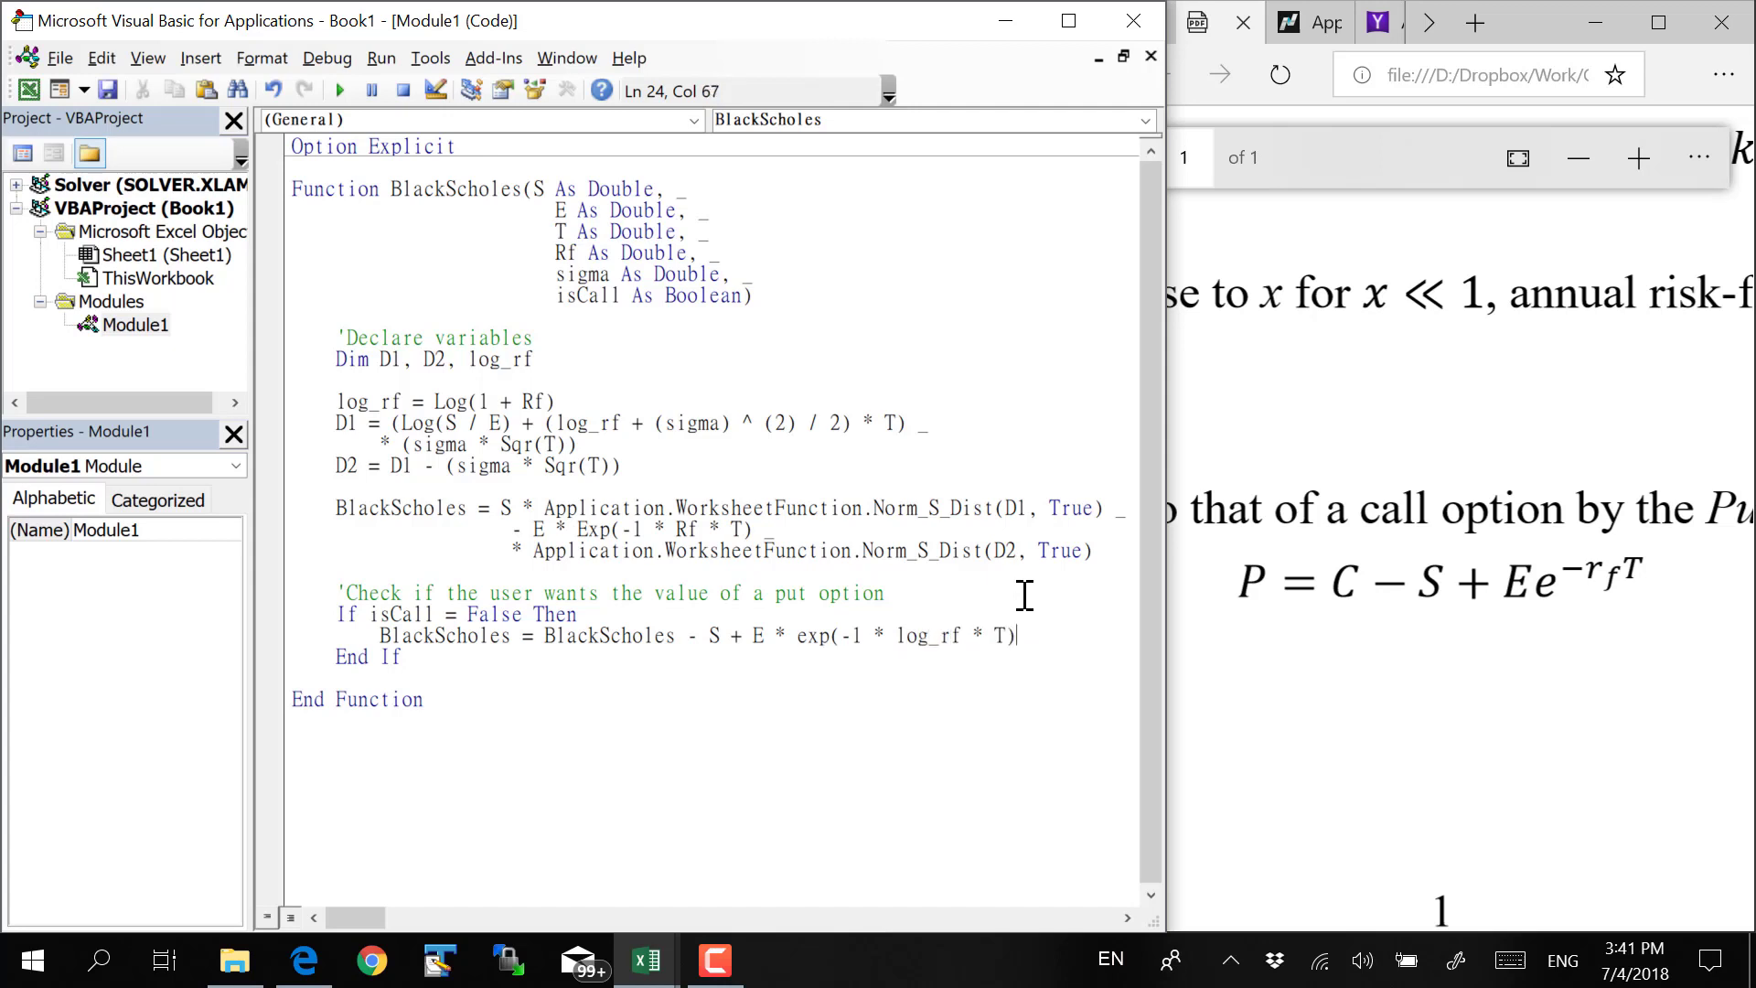
# Replace Rf with log_rf in the call formula's discount term, then check the function header parameters
pyautogui.press('Up')
pyautogui.press('Up')
pyautogui.press('Up')
pyautogui.press('Up')
pyautogui.press('Up')
pyautogui.press('Left')
pyautogui.press('Left')
pyautogui.press('Left')
pyautogui.press('Left')
pyautogui.press('Left')
pyautogui.press('Left')
pyautogui.press('Left')
pyautogui.hotkey('shift', 'Right')
pyautogui.hotkey('shift', 'Right')
pyautogui.write('log')
pyautogui.write('_rf')
pyautogui.press('Up')
pyautogui.press('Up')
pyautogui.press('Up')
pyautogui.press('Up')
pyautogui.press('Up')
pyautogui.press('Up')
pyautogui.press('Down')
pyautogui.press('Down')
pyautogui.press('Down')
pyautogui.press('End')
pyautogui.press('Down')
pyautogui.press('Down')
pyautogui.press('Down')
pyautogui.press('Down')
pyautogui.press('Down')
pyautogui.press('Down')
pyautogui.press('Down')
pyautogui.press('Down')
pyautogui.press('Down')
pyautogui.press('Down')
pyautogui.press('Down')
pyautogui.click(606, 363)
pyautogui.click(608, 313)
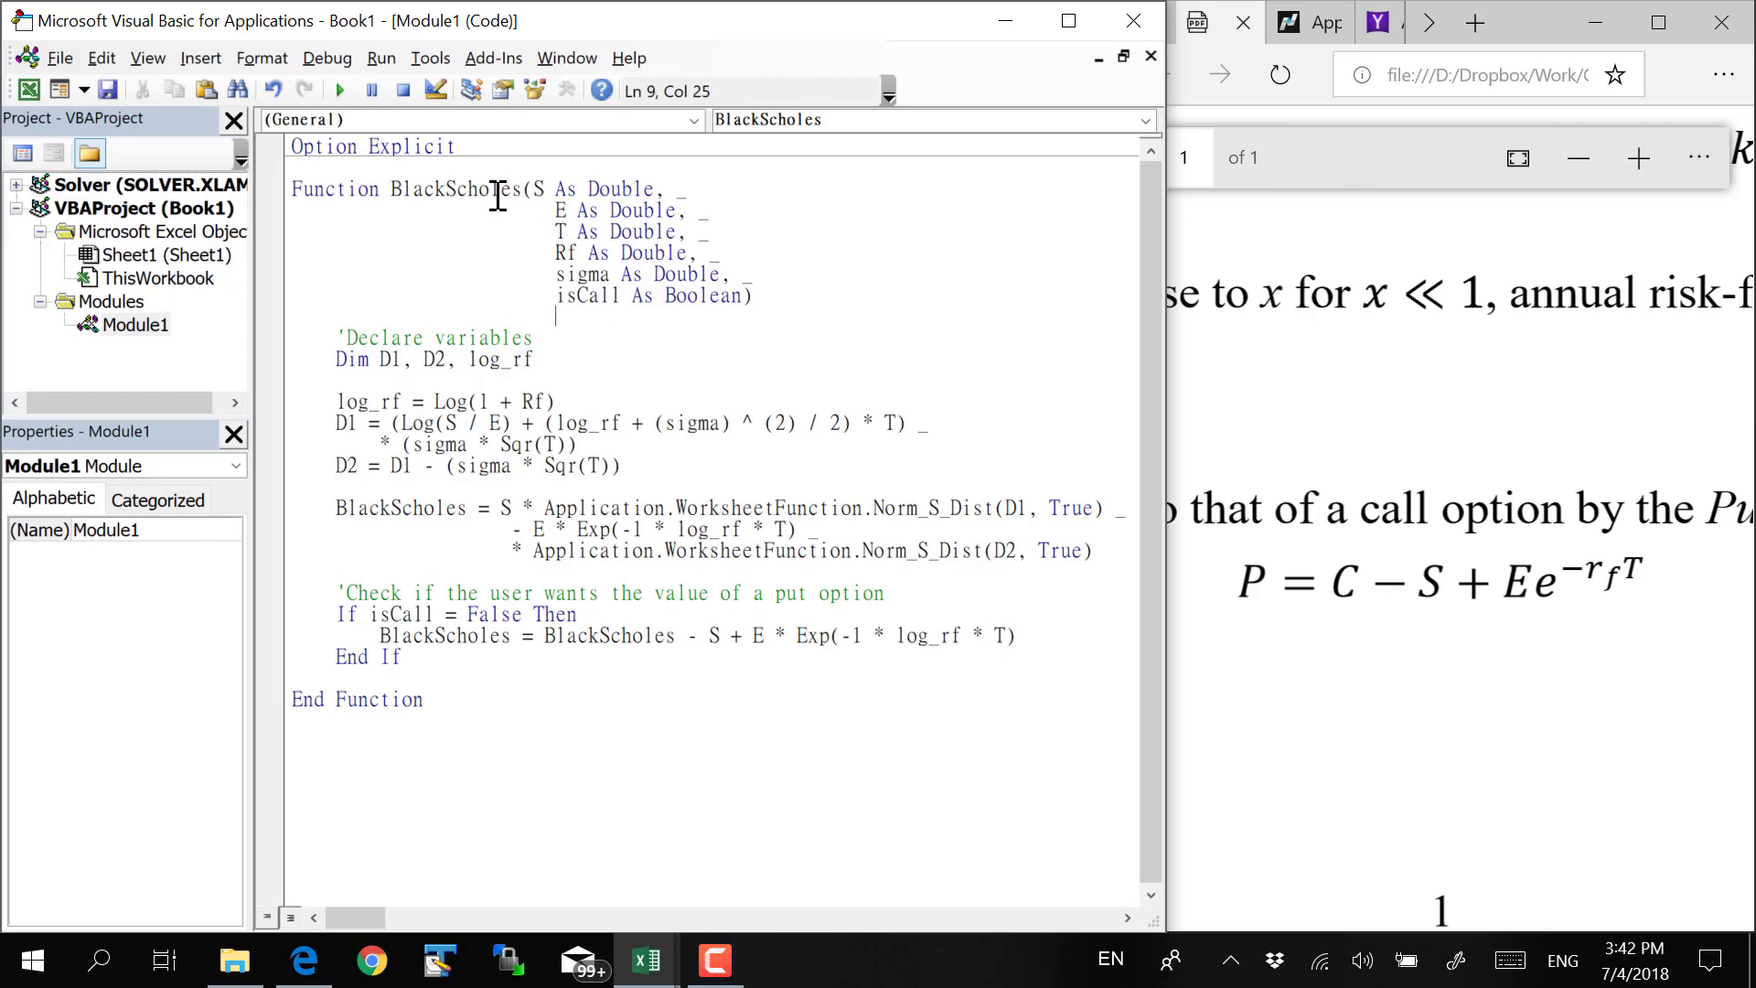
# Label C2 'Current Price(S)' and widen column C to fit the labels
pyautogui.click(647, 960)
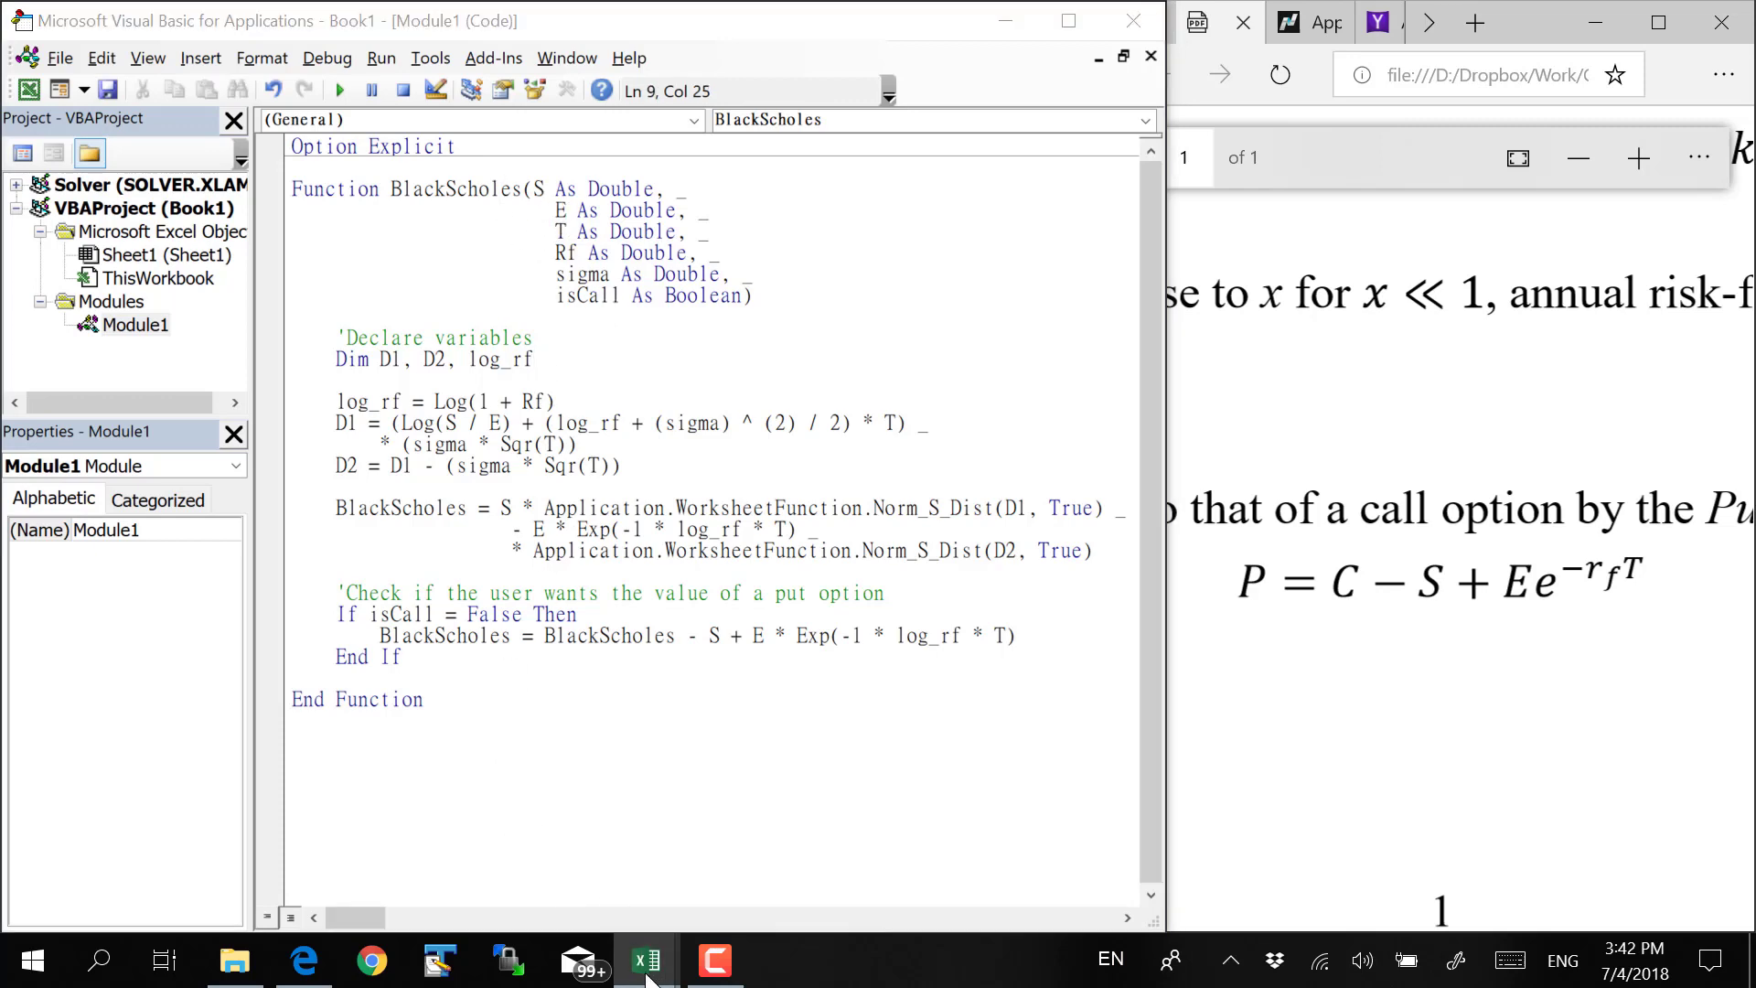
pyautogui.click(561, 880)
pyautogui.click(218, 457)
pyautogui.click(222, 380)
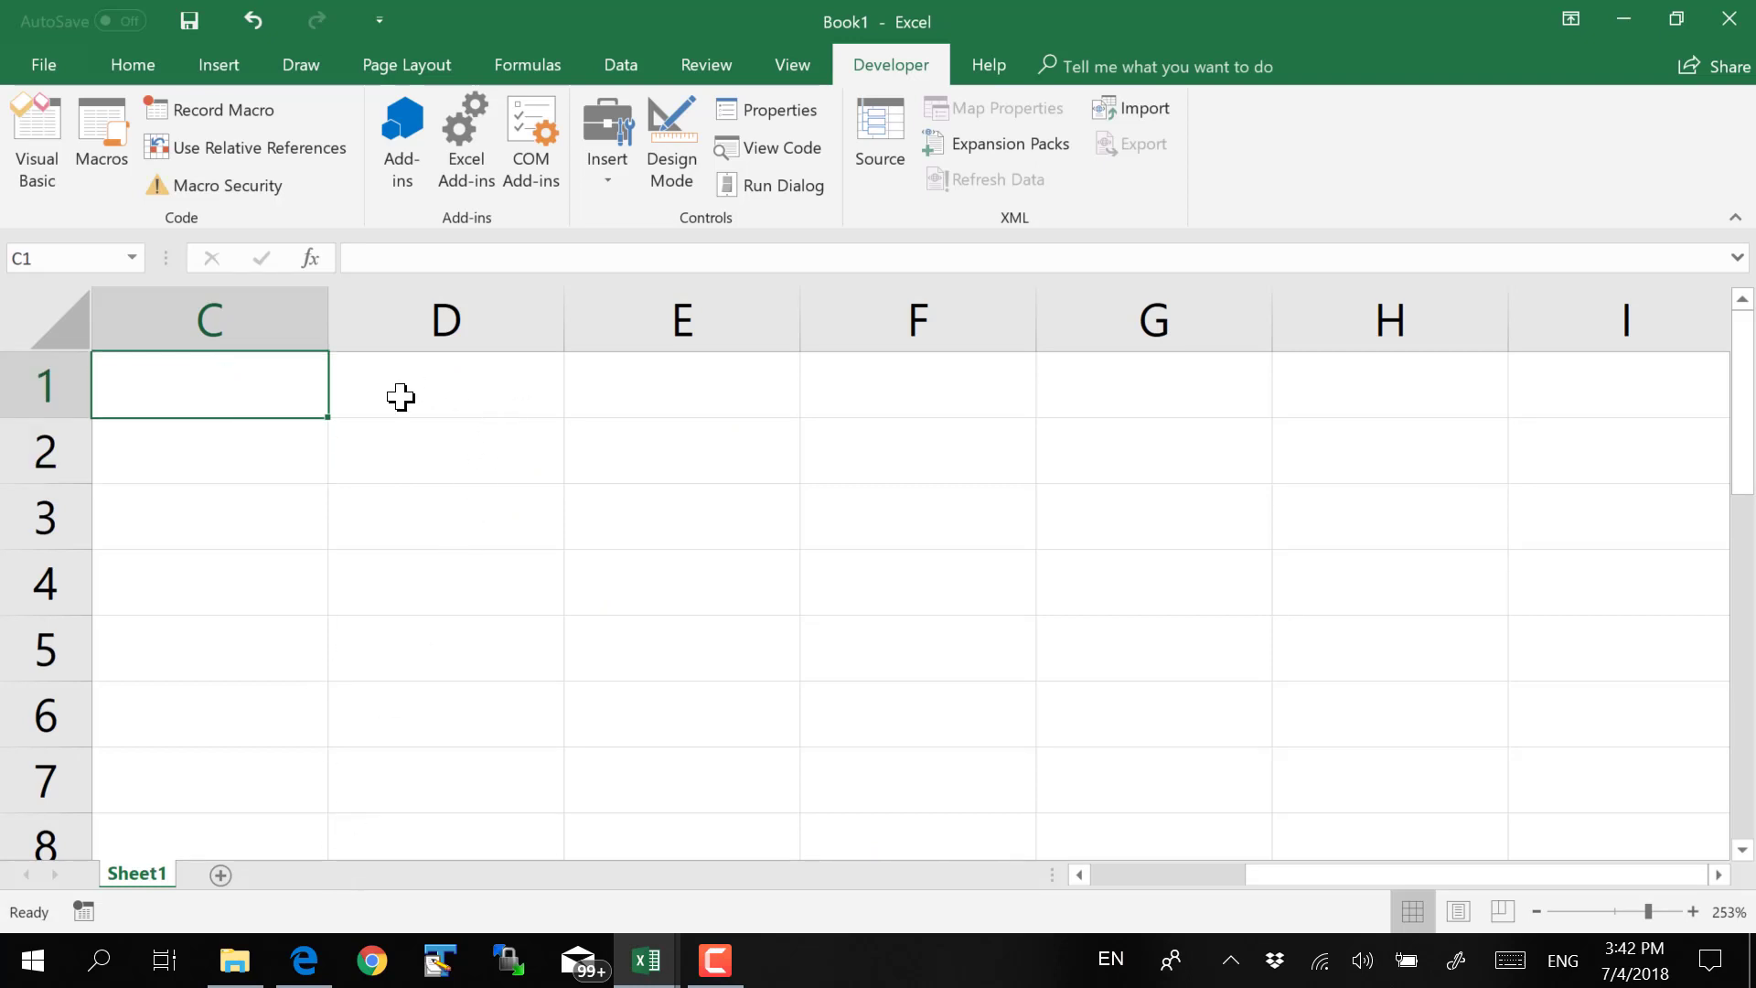
pyautogui.press('Return')
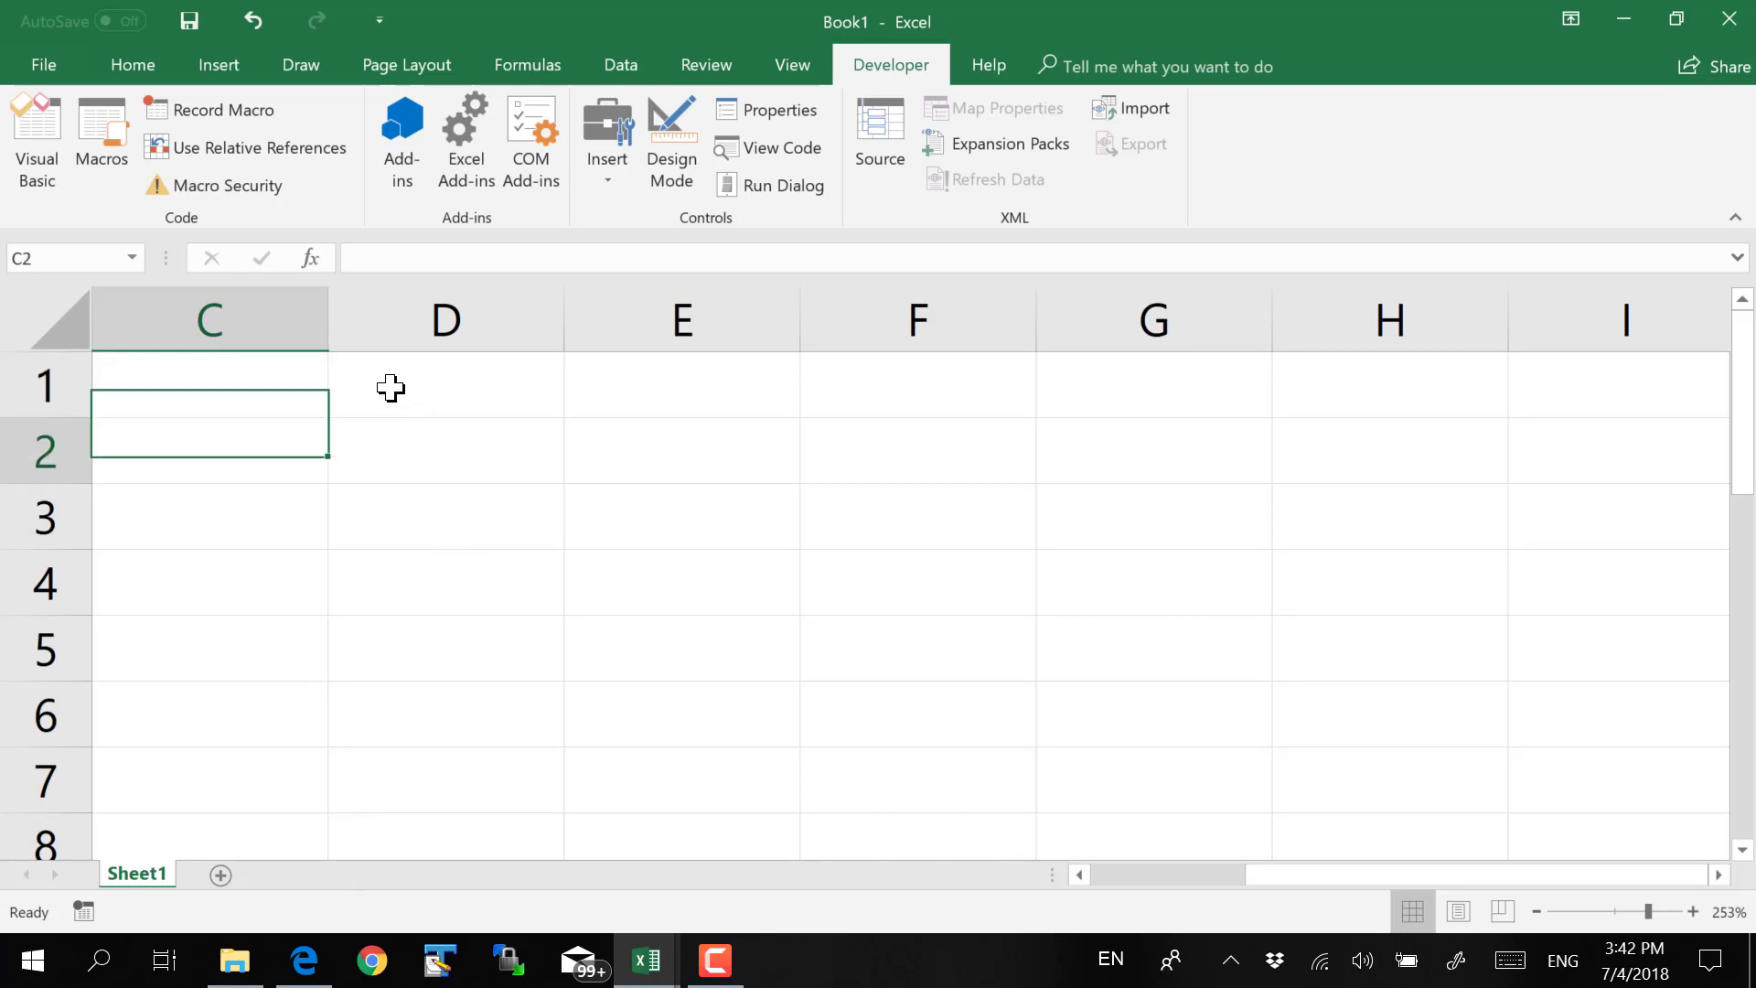
pyautogui.write('Curren')
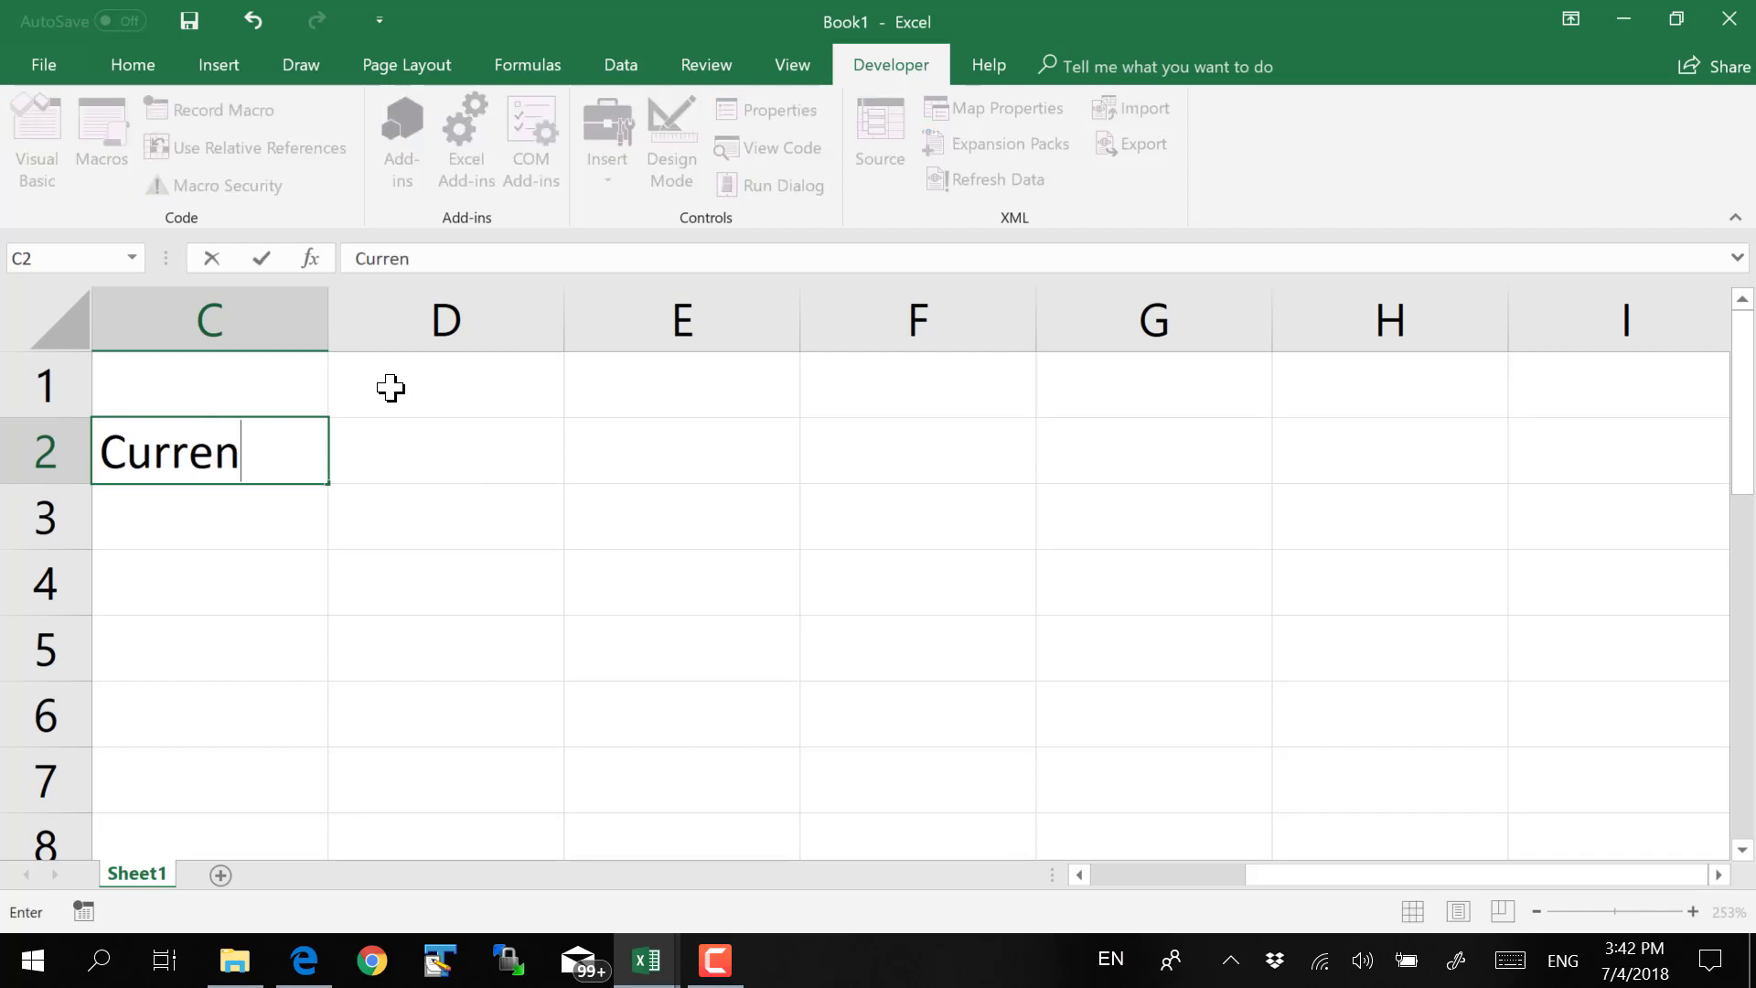
pyautogui.write('t Price(')
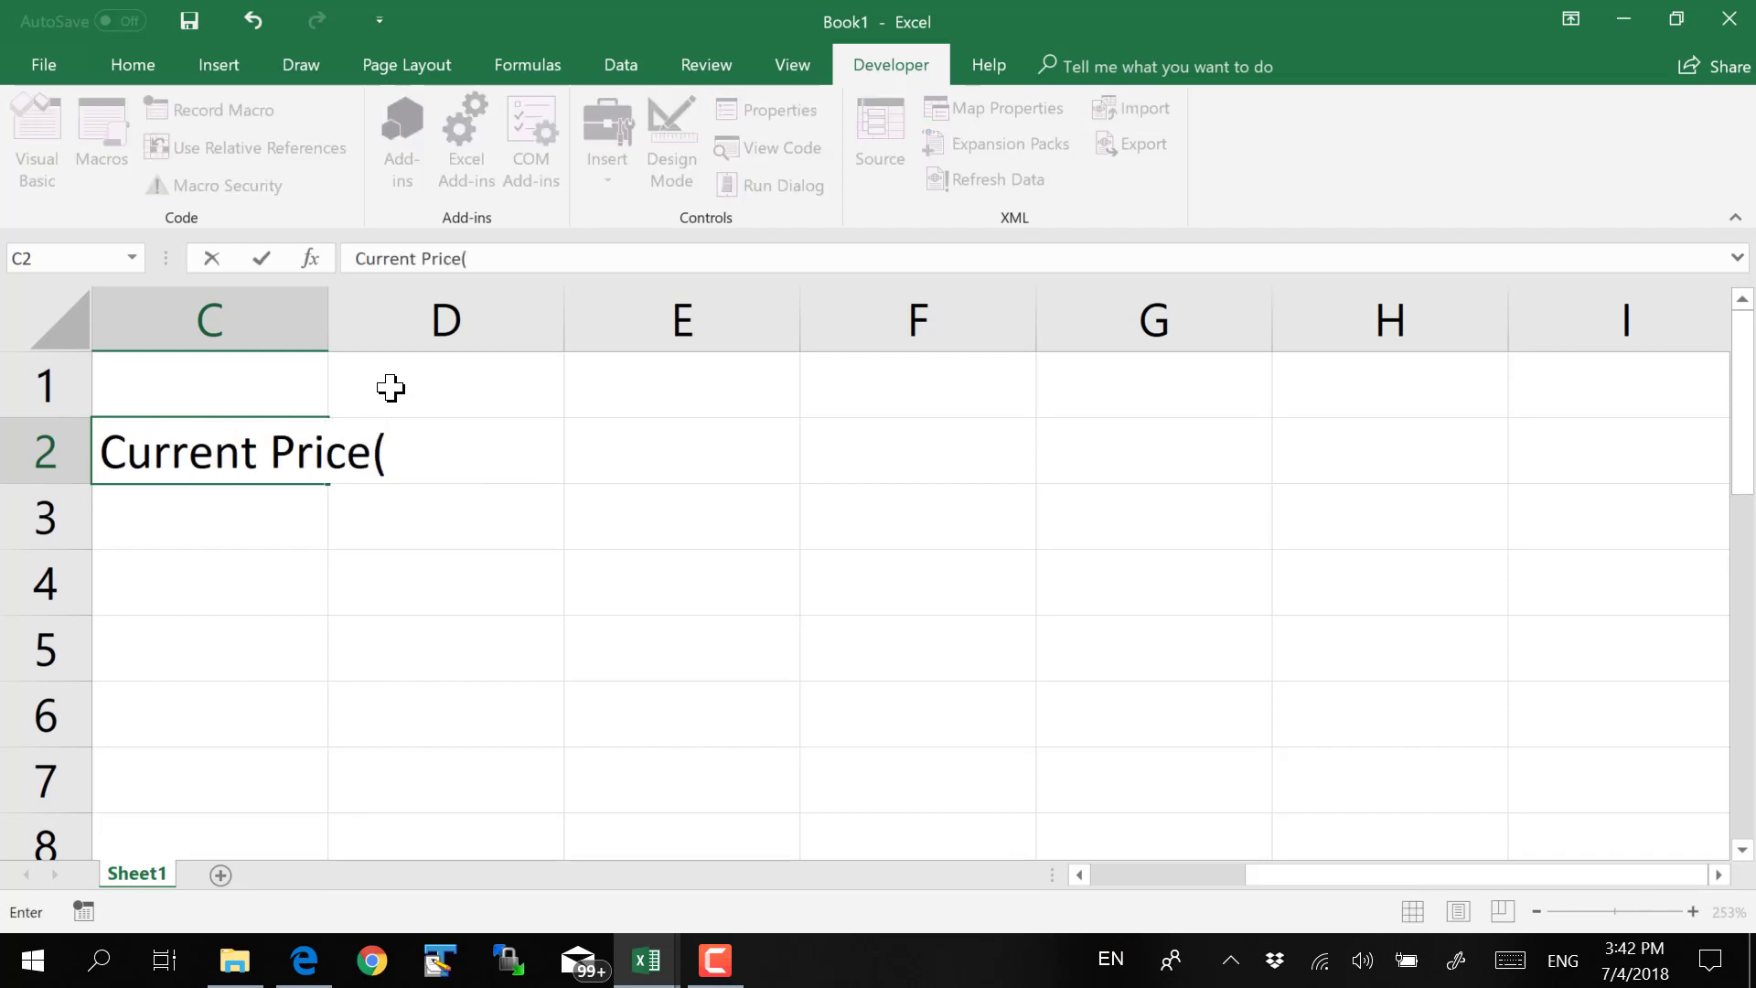
pyautogui.write('S)')
pyautogui.press('Return')
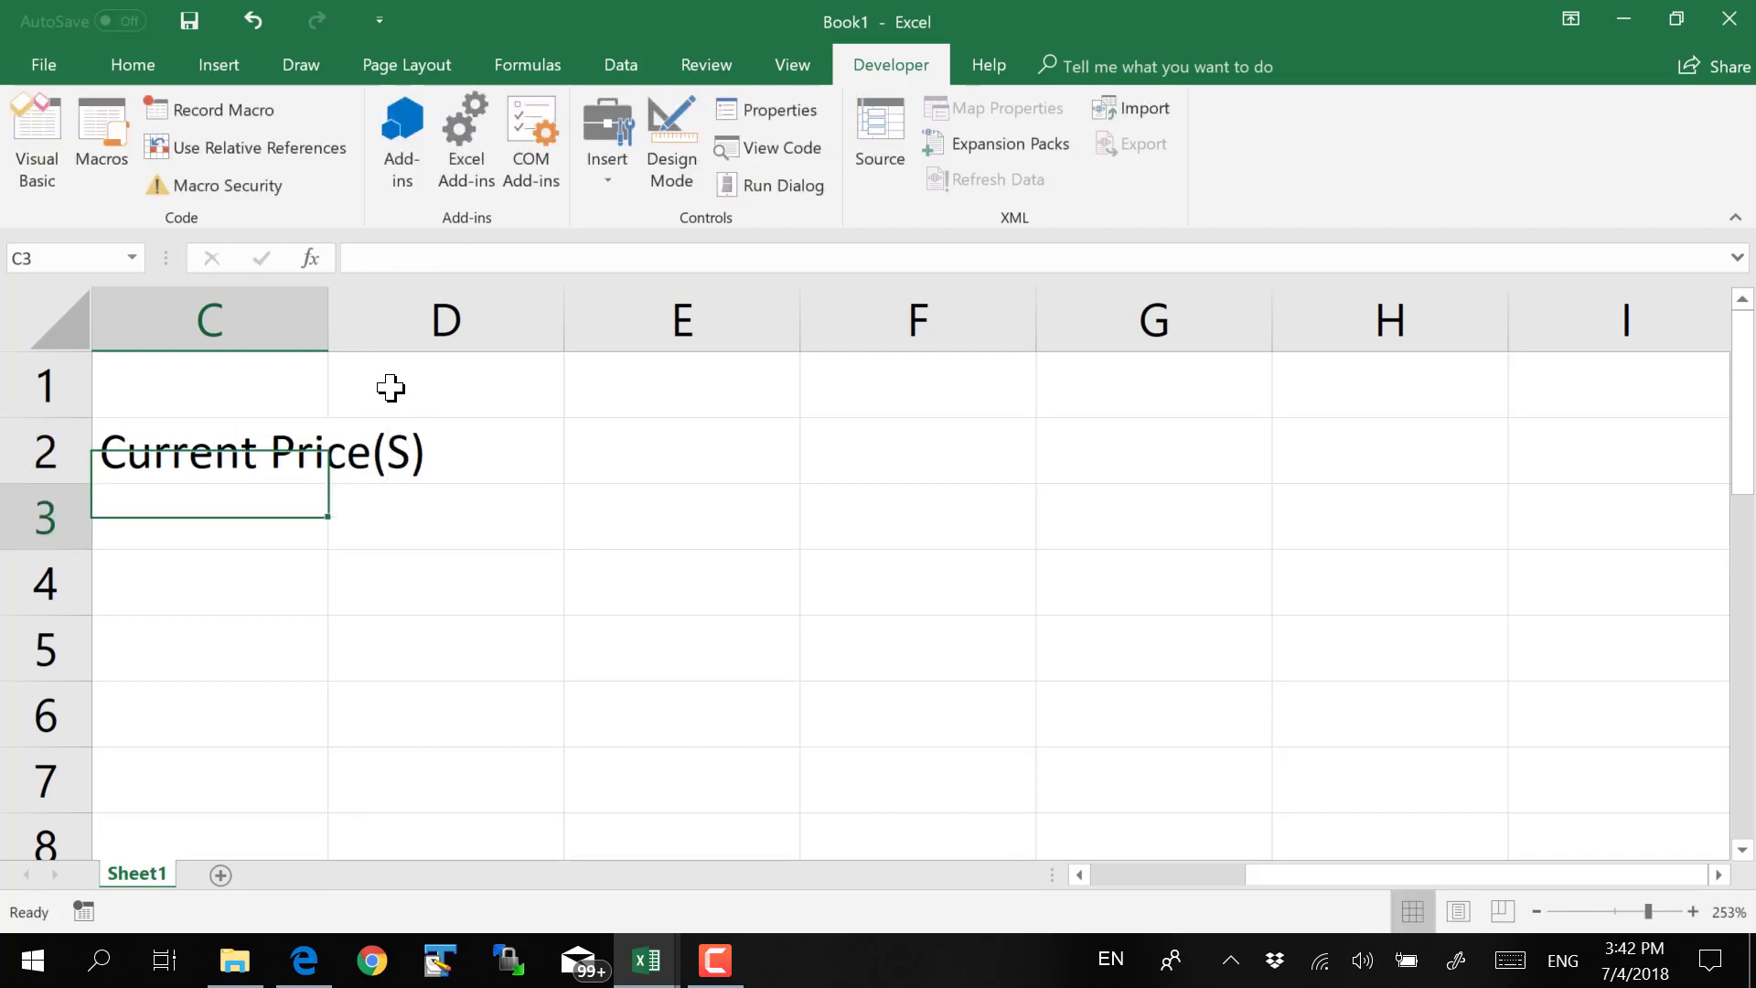
pyautogui.moveTo(330, 321); pyautogui.dragTo(471, 319)
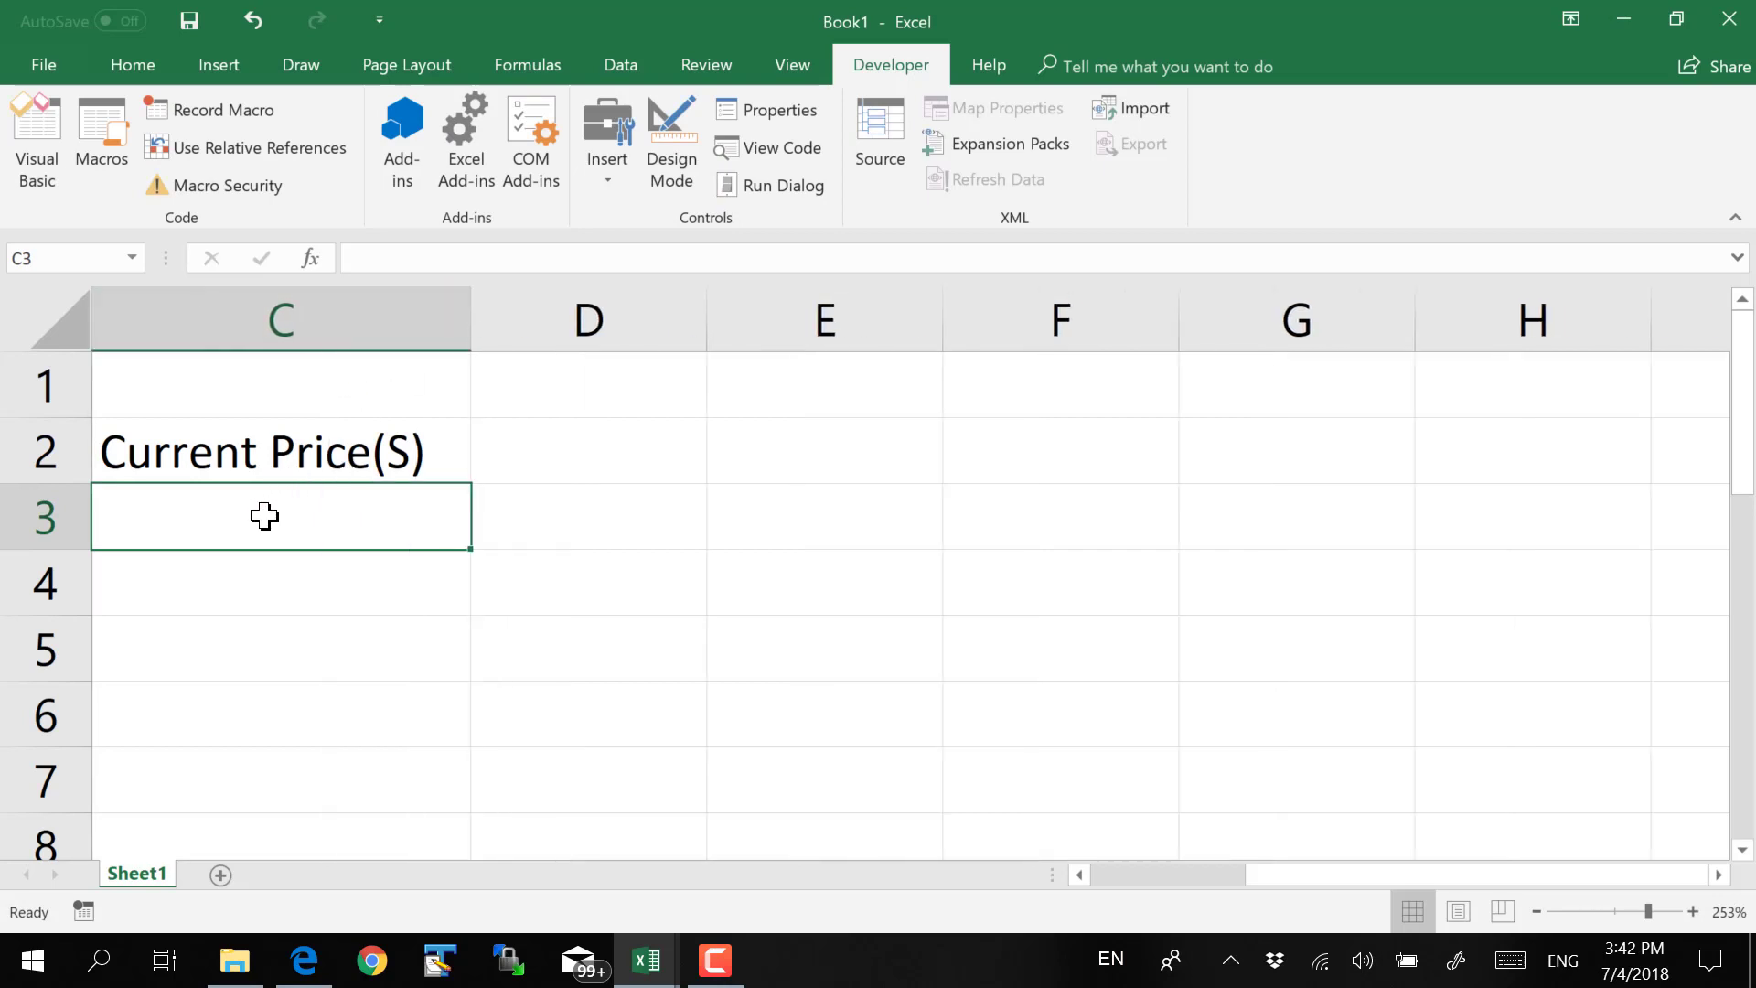
# Label C3 'Strike Price', removing the stray € symbol
pyautogui.write('Stri')
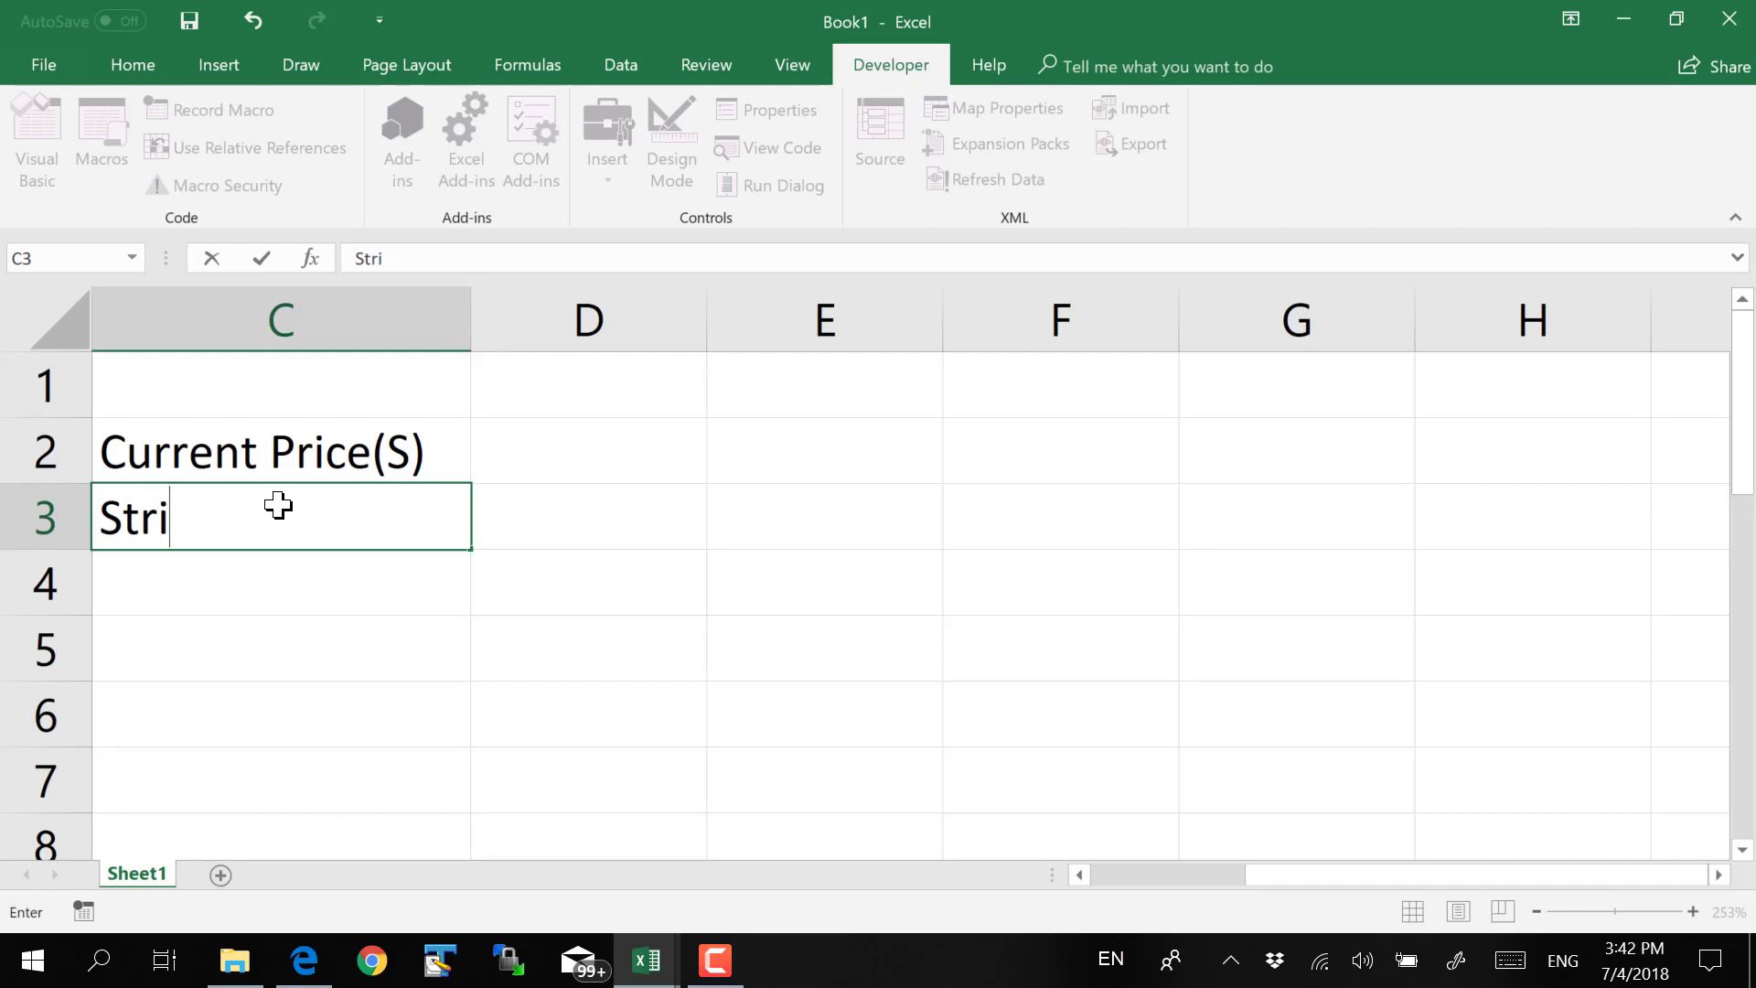
pyautogui.write('ke Pr')
pyautogui.write('ice(E)')
pyautogui.hotkey('ctrl', 'Return')
pyautogui.press('Return')
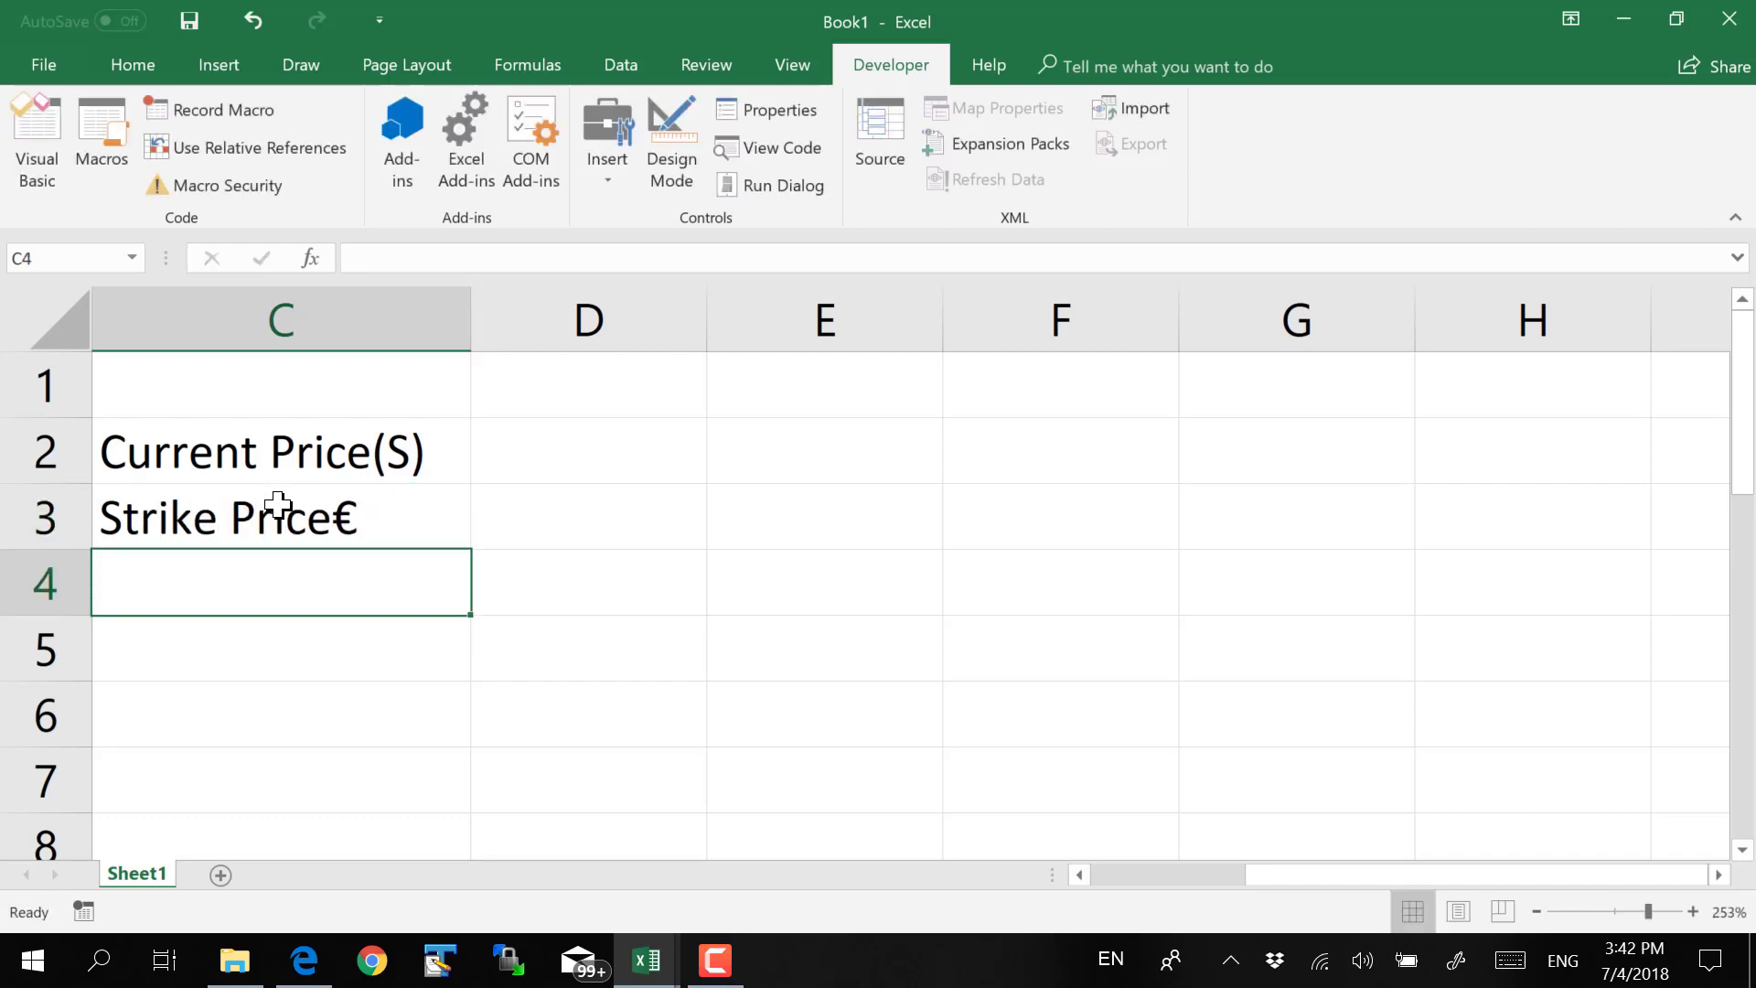
pyautogui.click(408, 525)
pyautogui.doubleClick(431, 502)
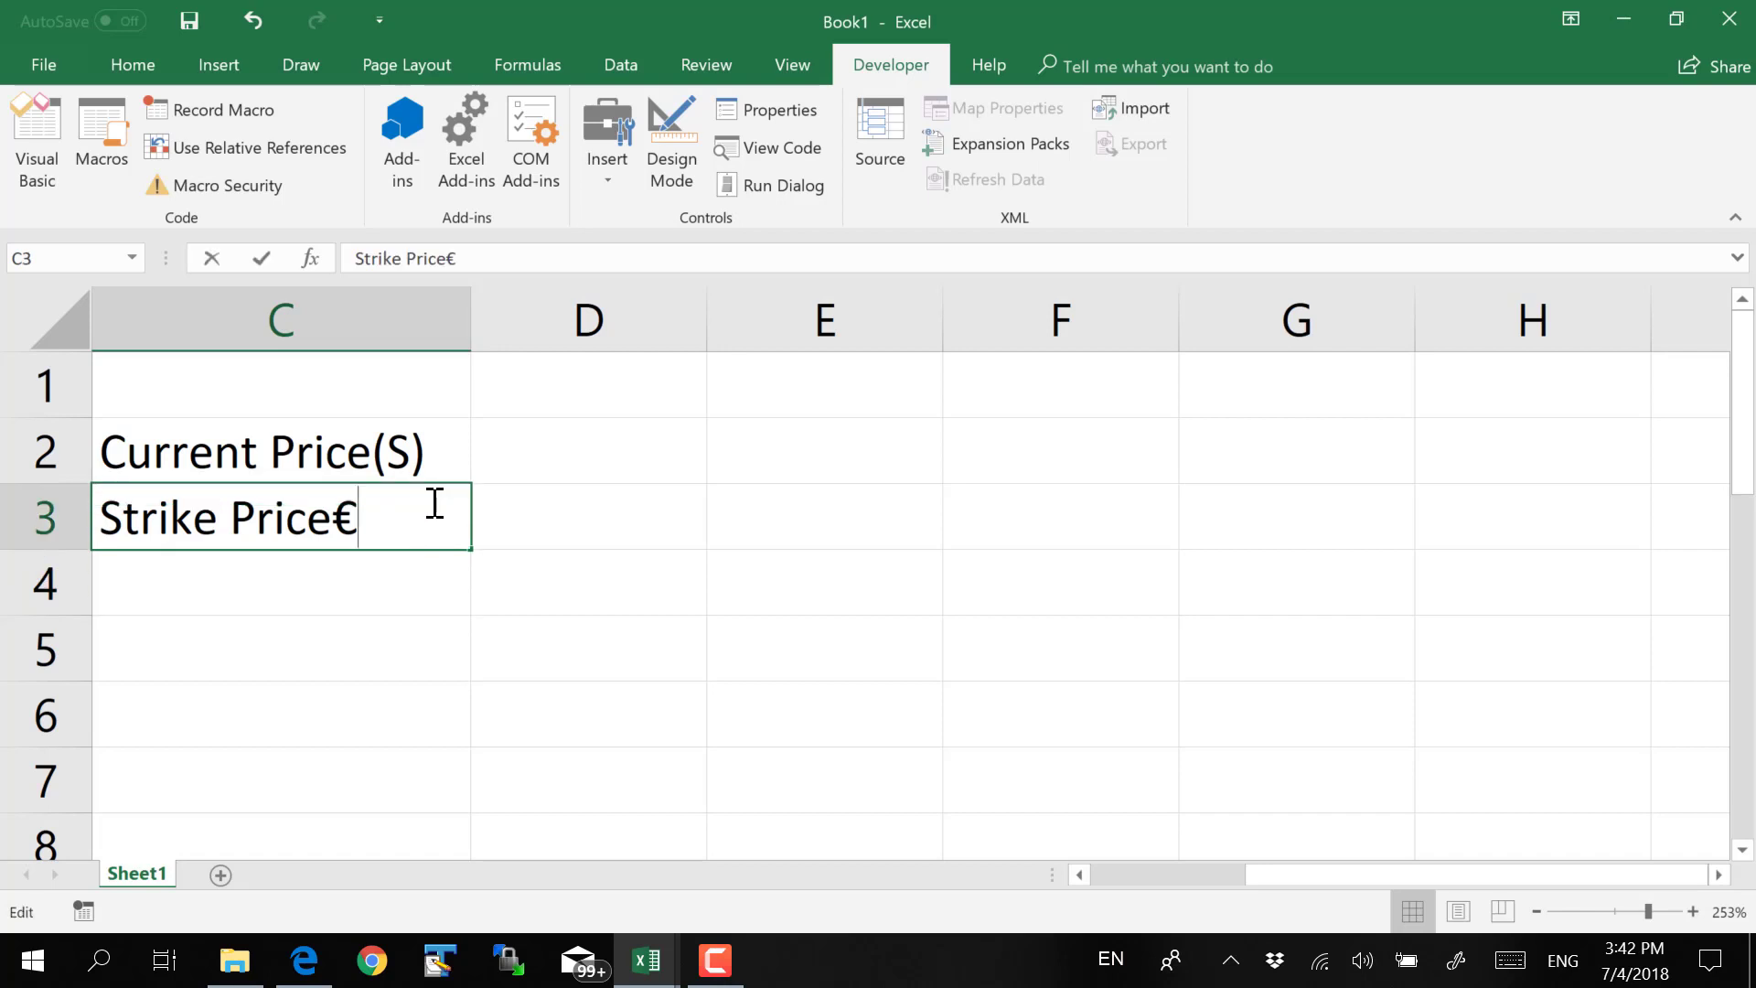
pyautogui.press('BackSpace')
pyautogui.press('Return')
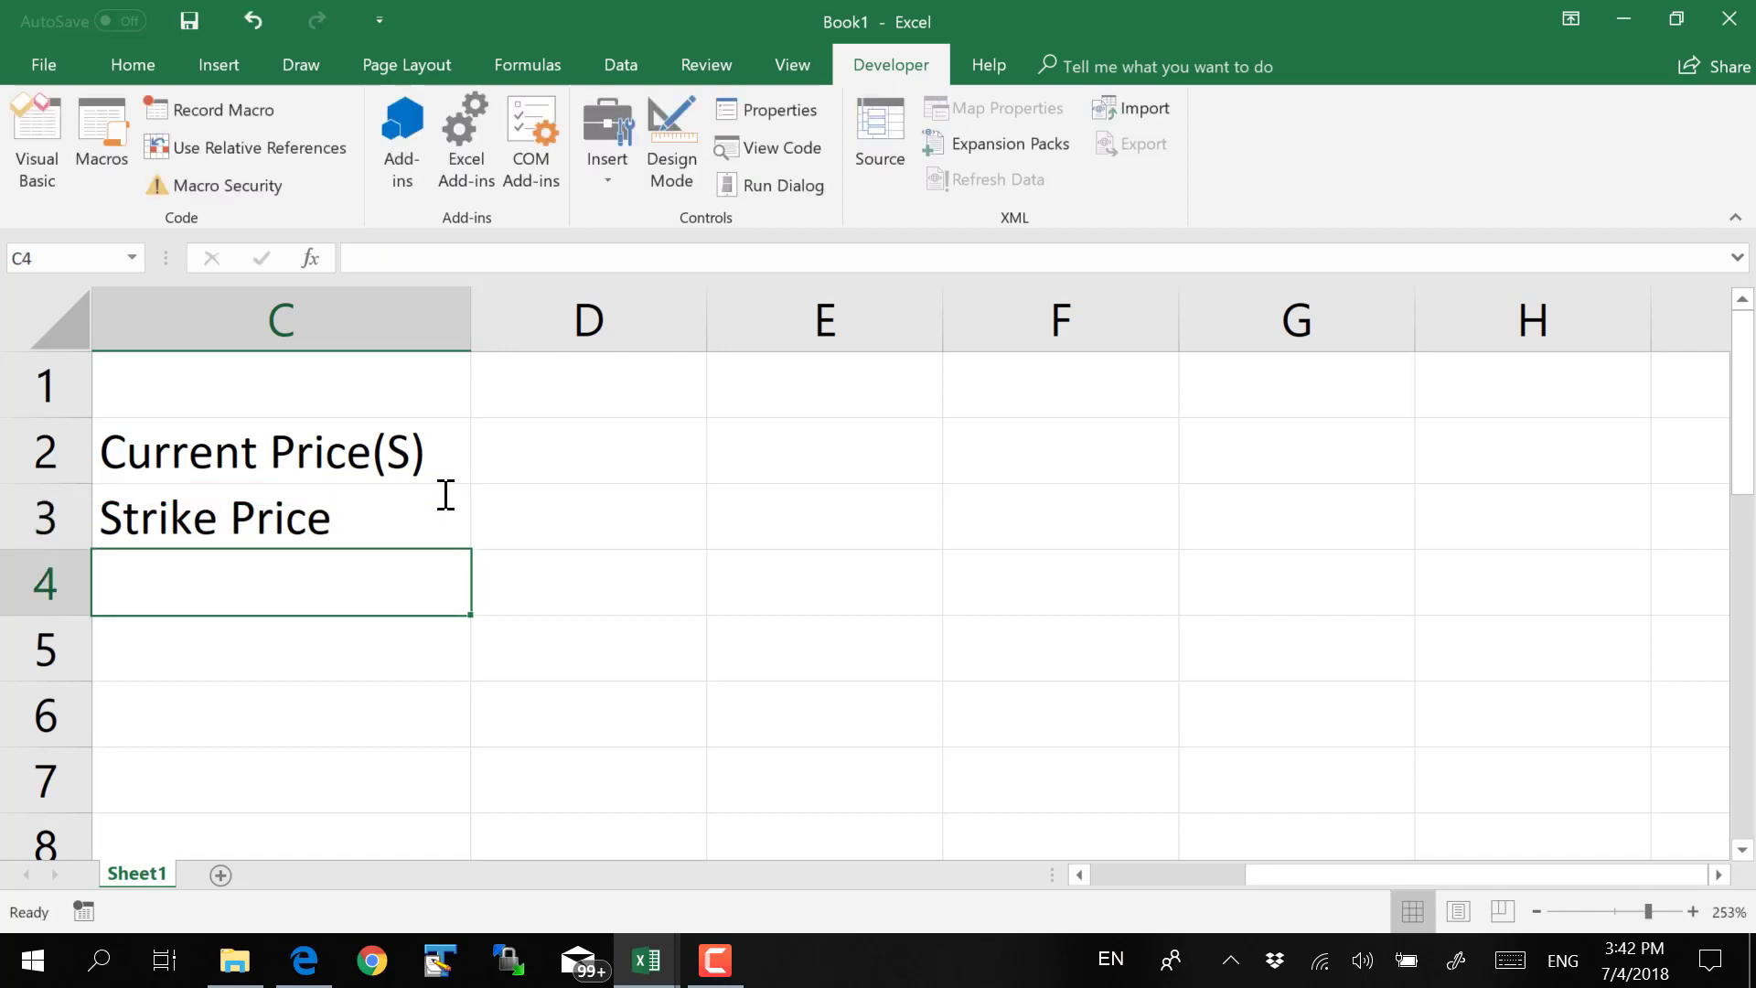
pyautogui.doubleClick(368, 514)
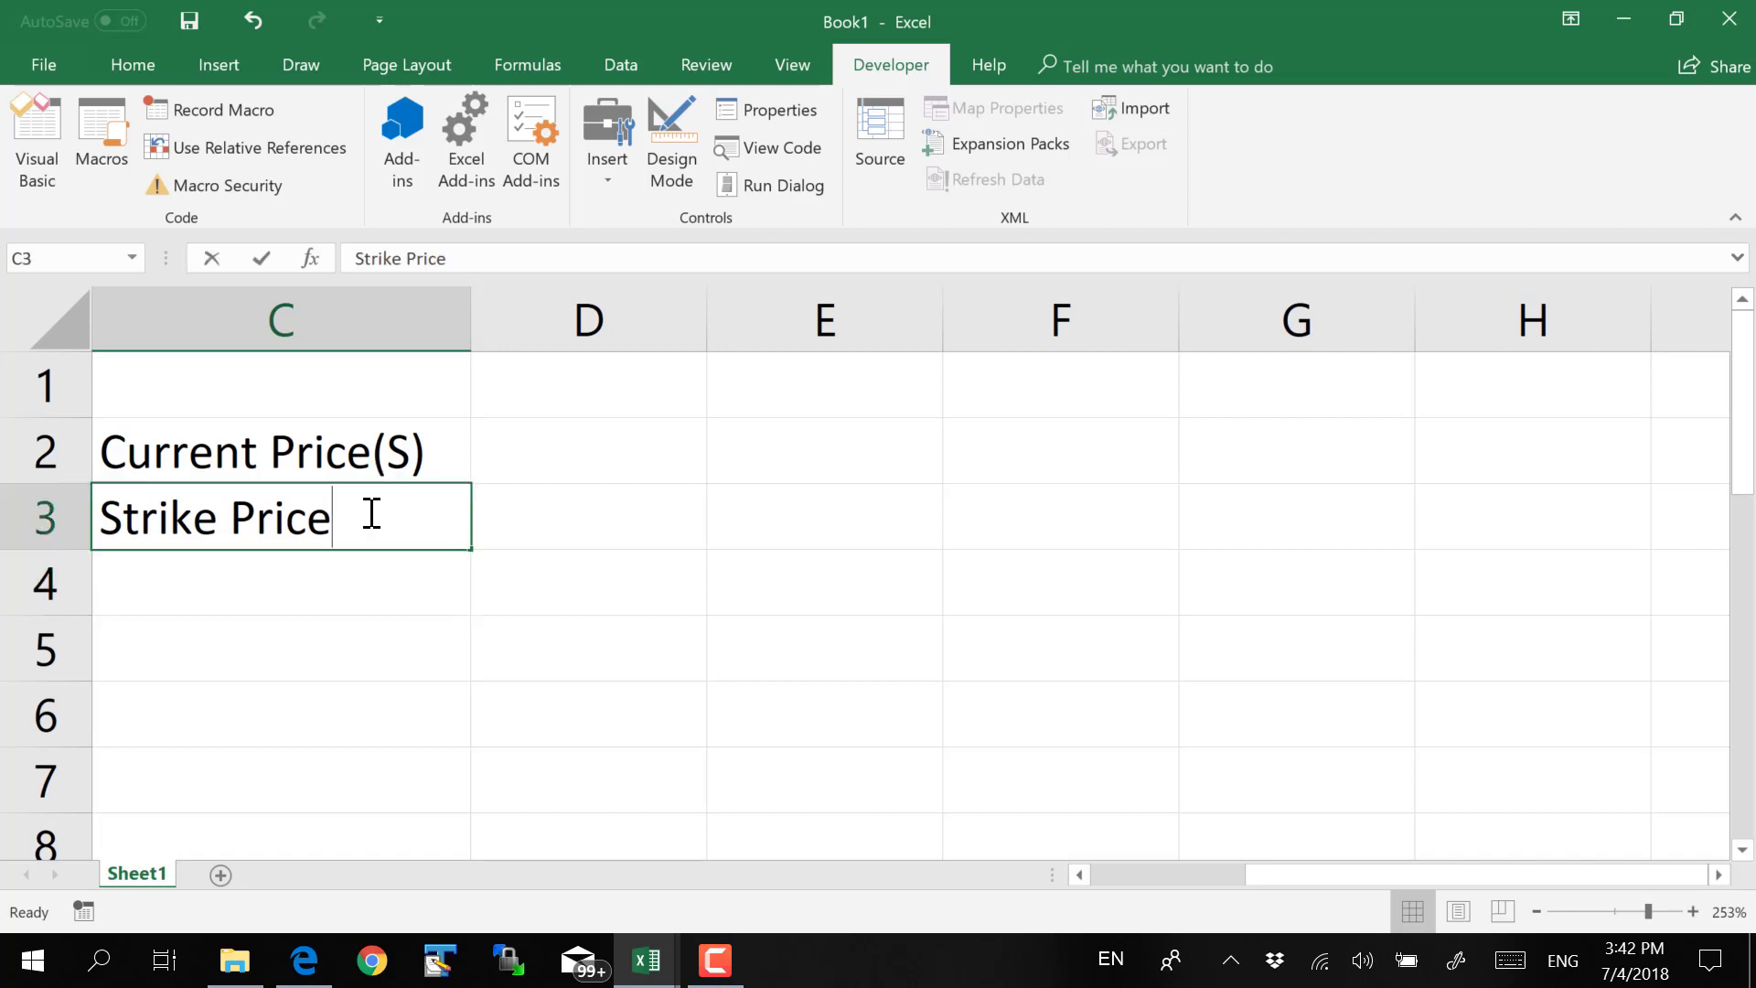
pyautogui.click(367, 582)
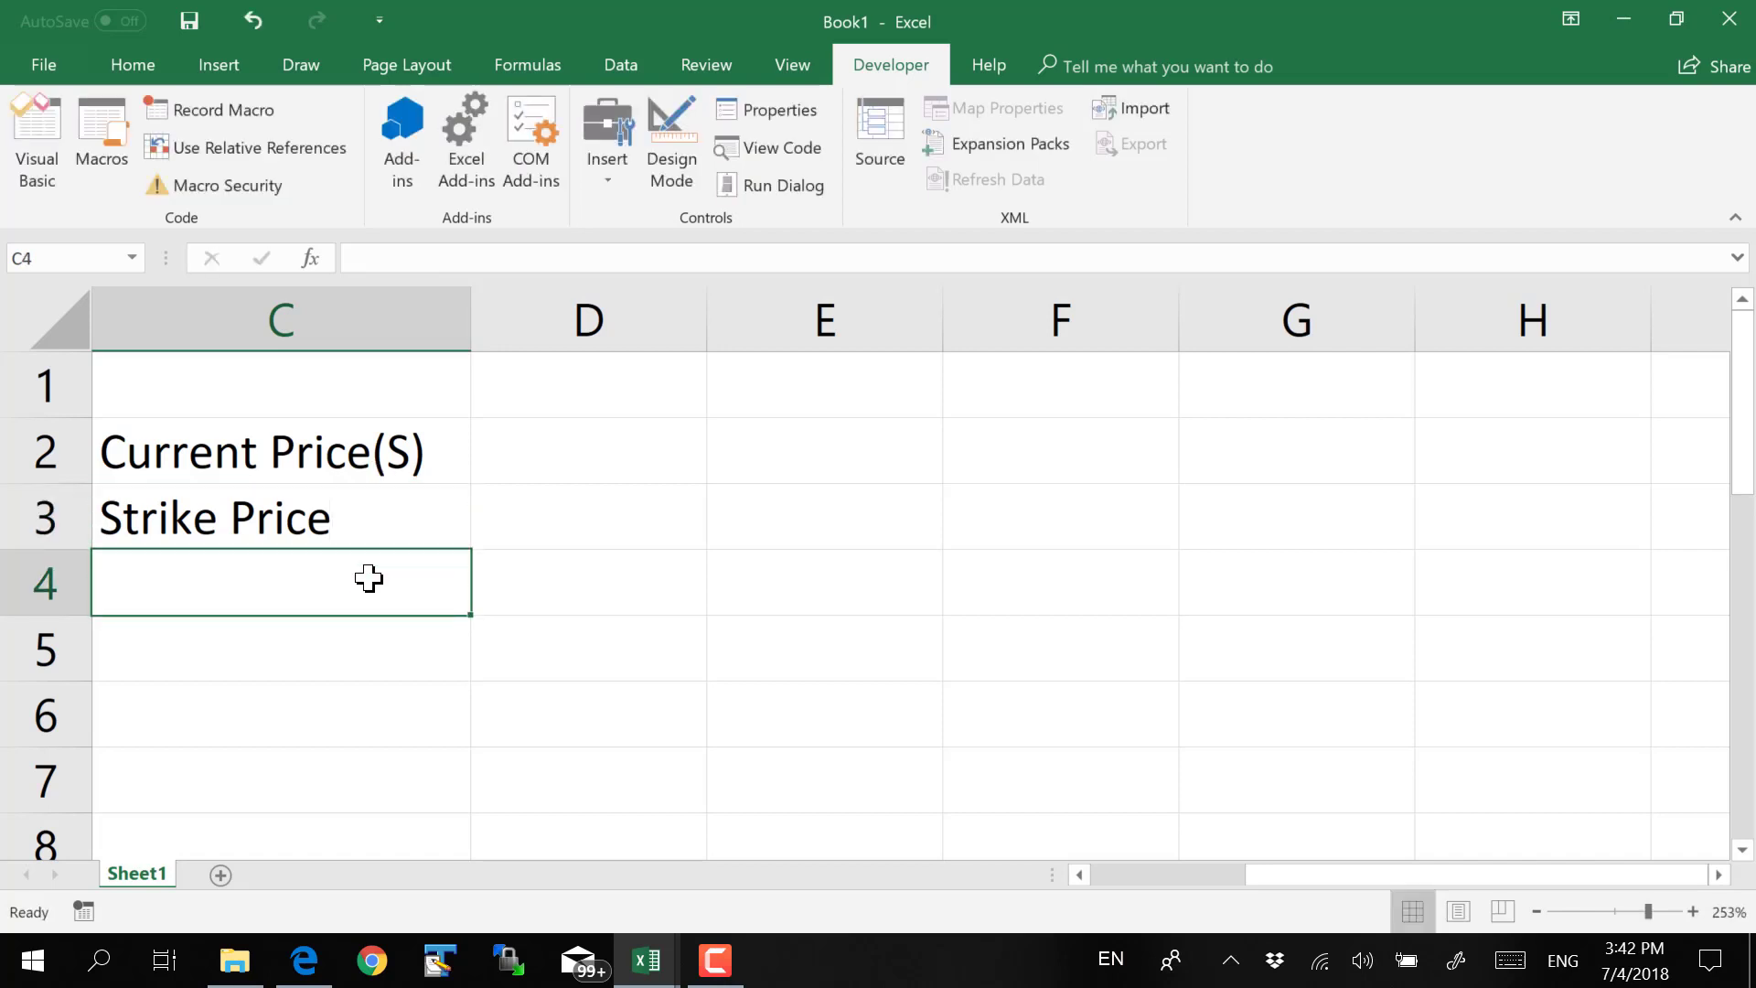
# Label C4 'Volatility (Sigma)' and C5 'T'
pyautogui.write('V')
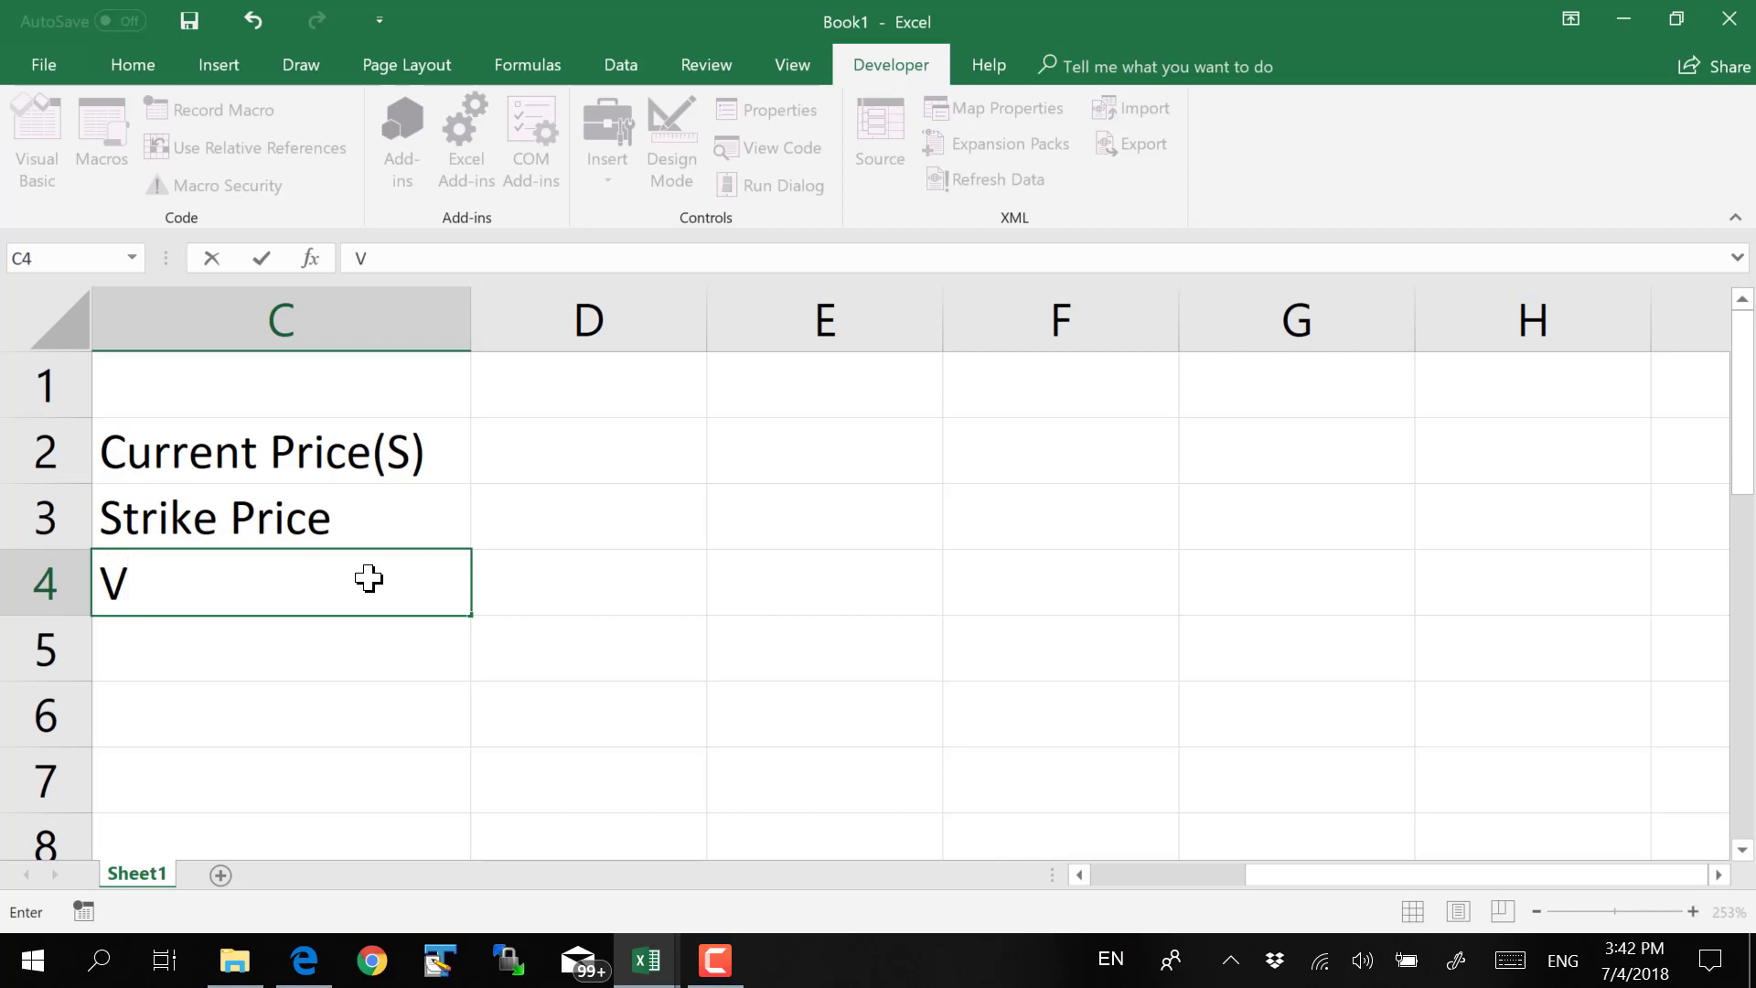
pyautogui.write('o')
pyautogui.write('latility (S')
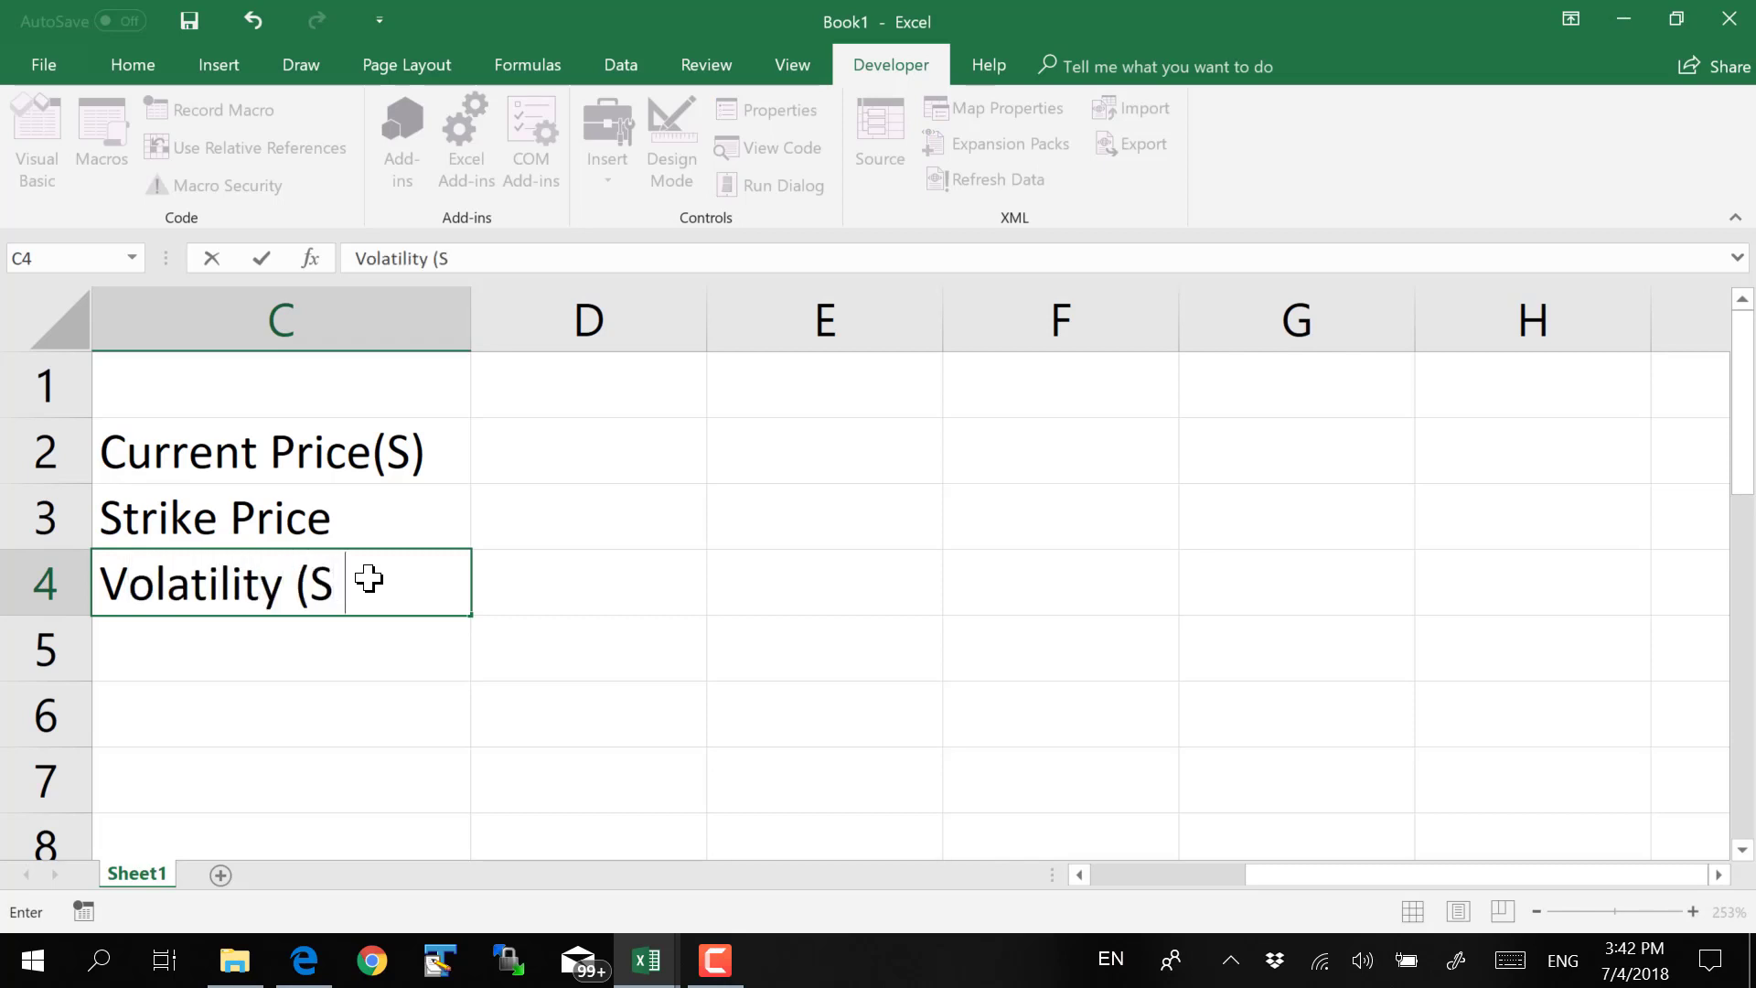
pyautogui.write('igma)')
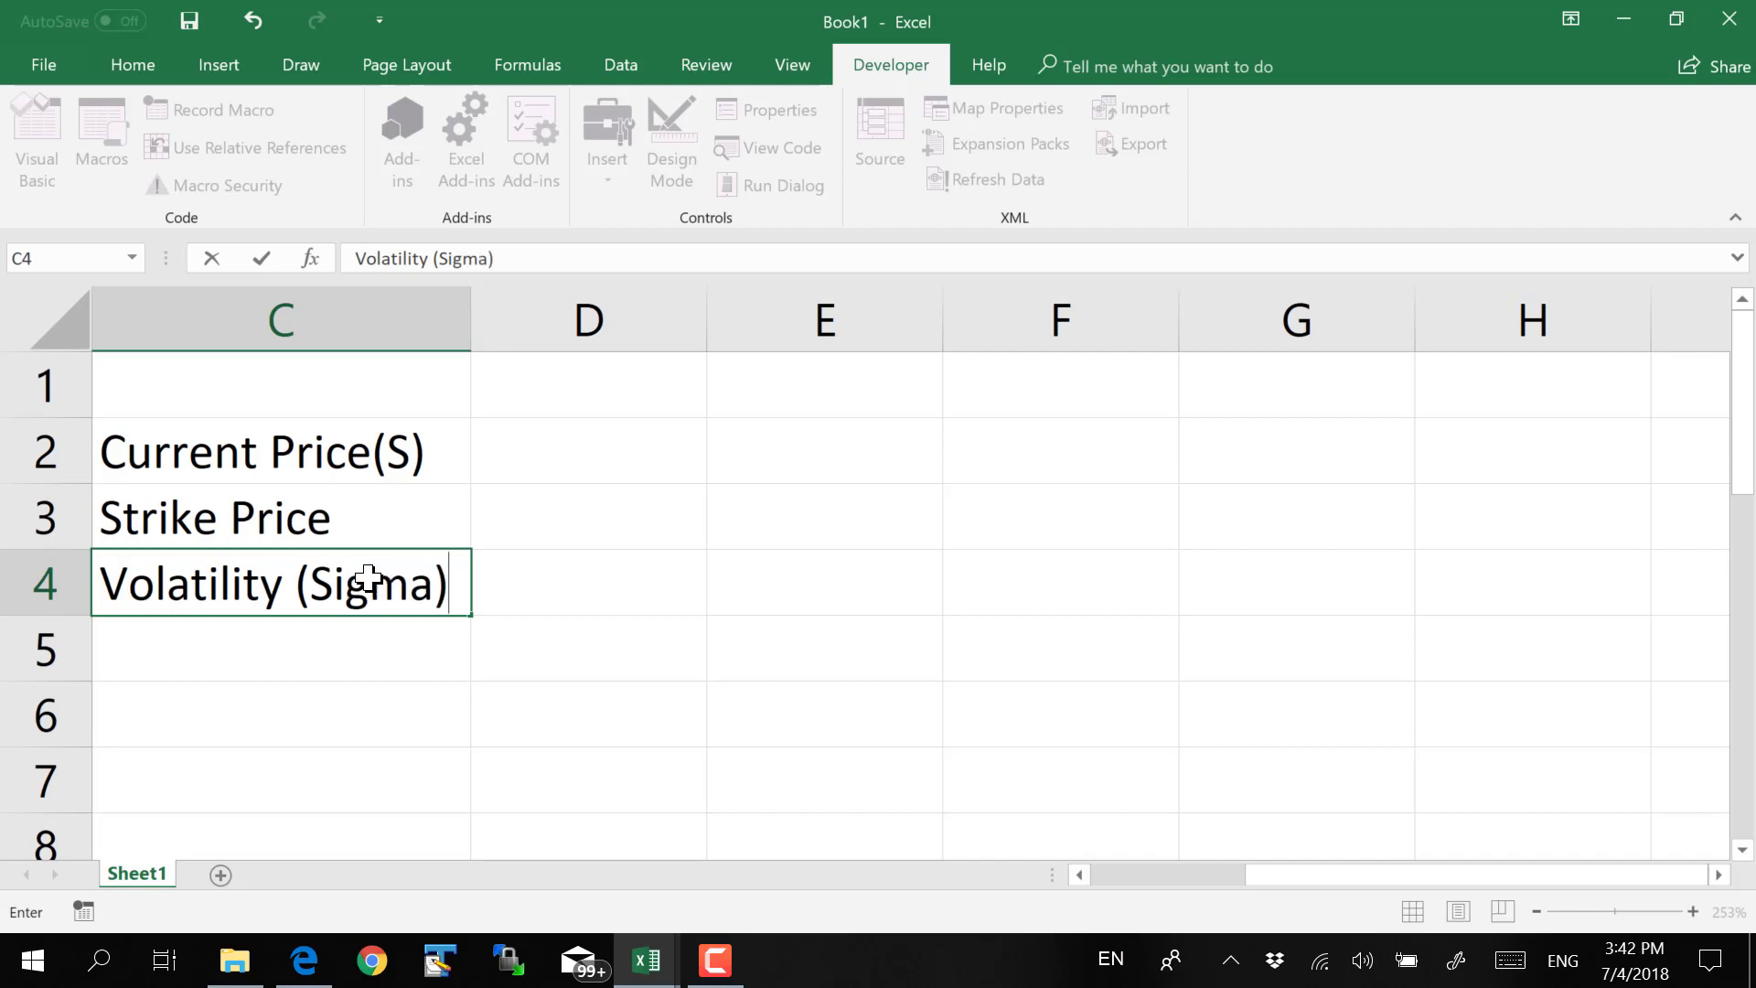
pyautogui.doubleClick(370, 451)
pyautogui.click(401, 645)
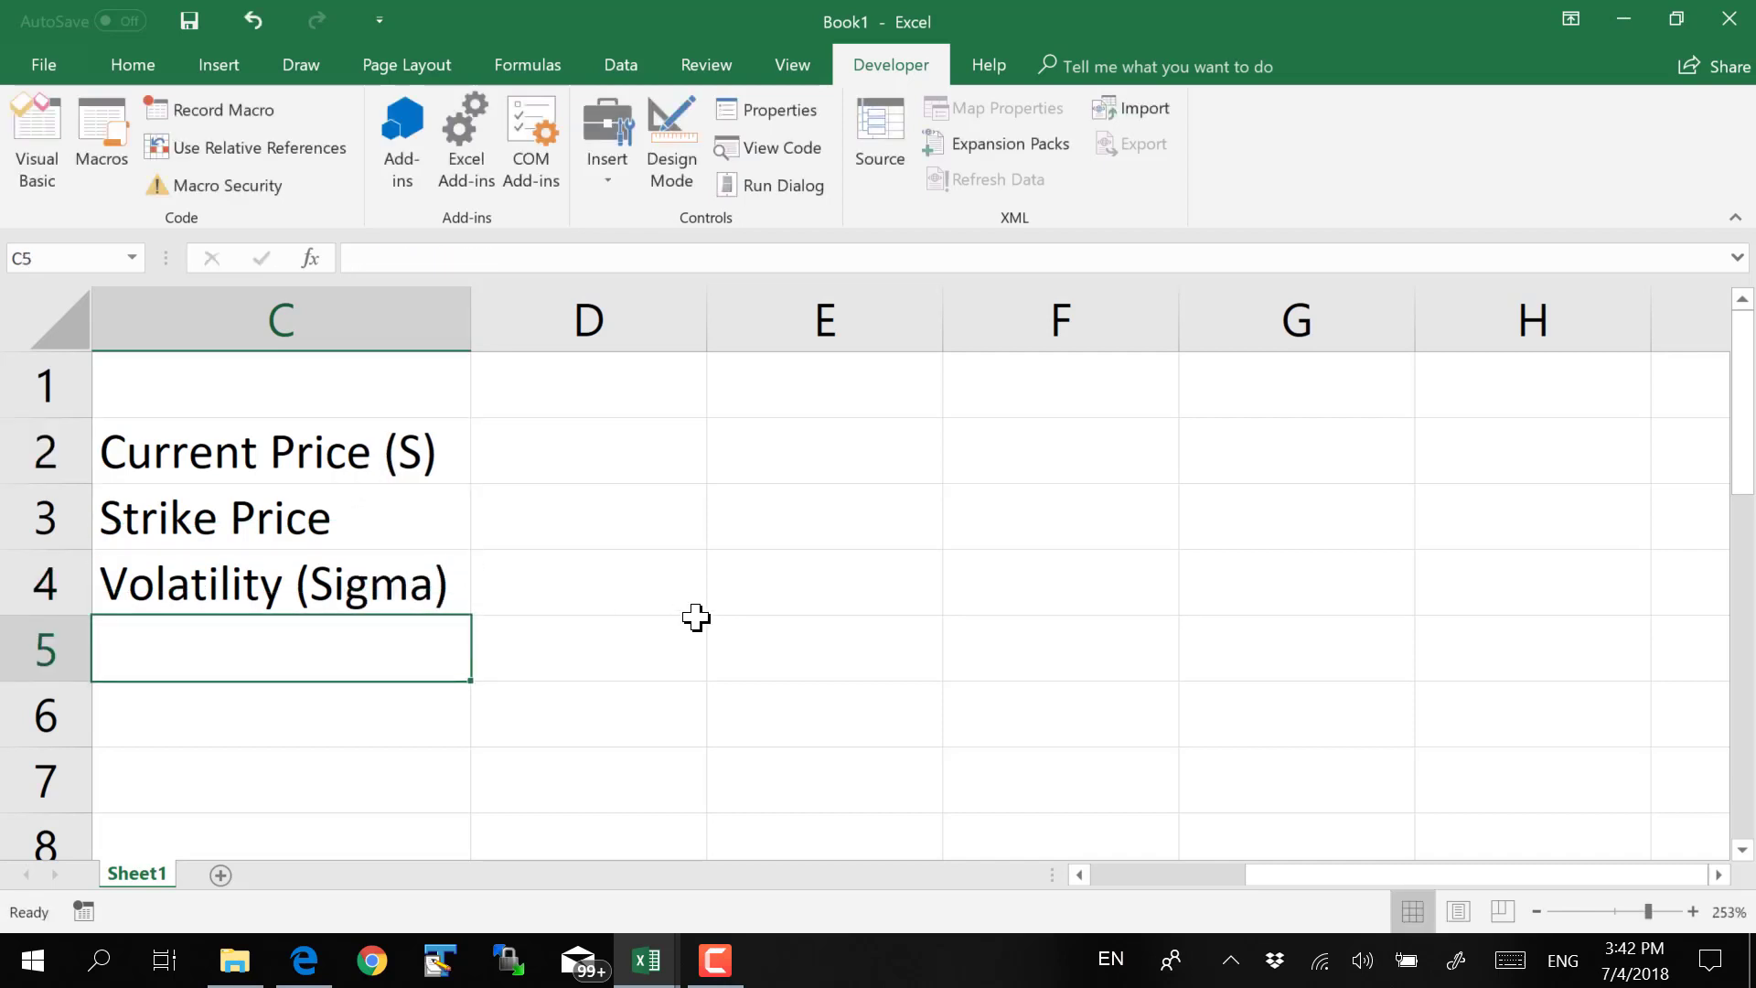
pyautogui.write('T')
pyautogui.press('Return')
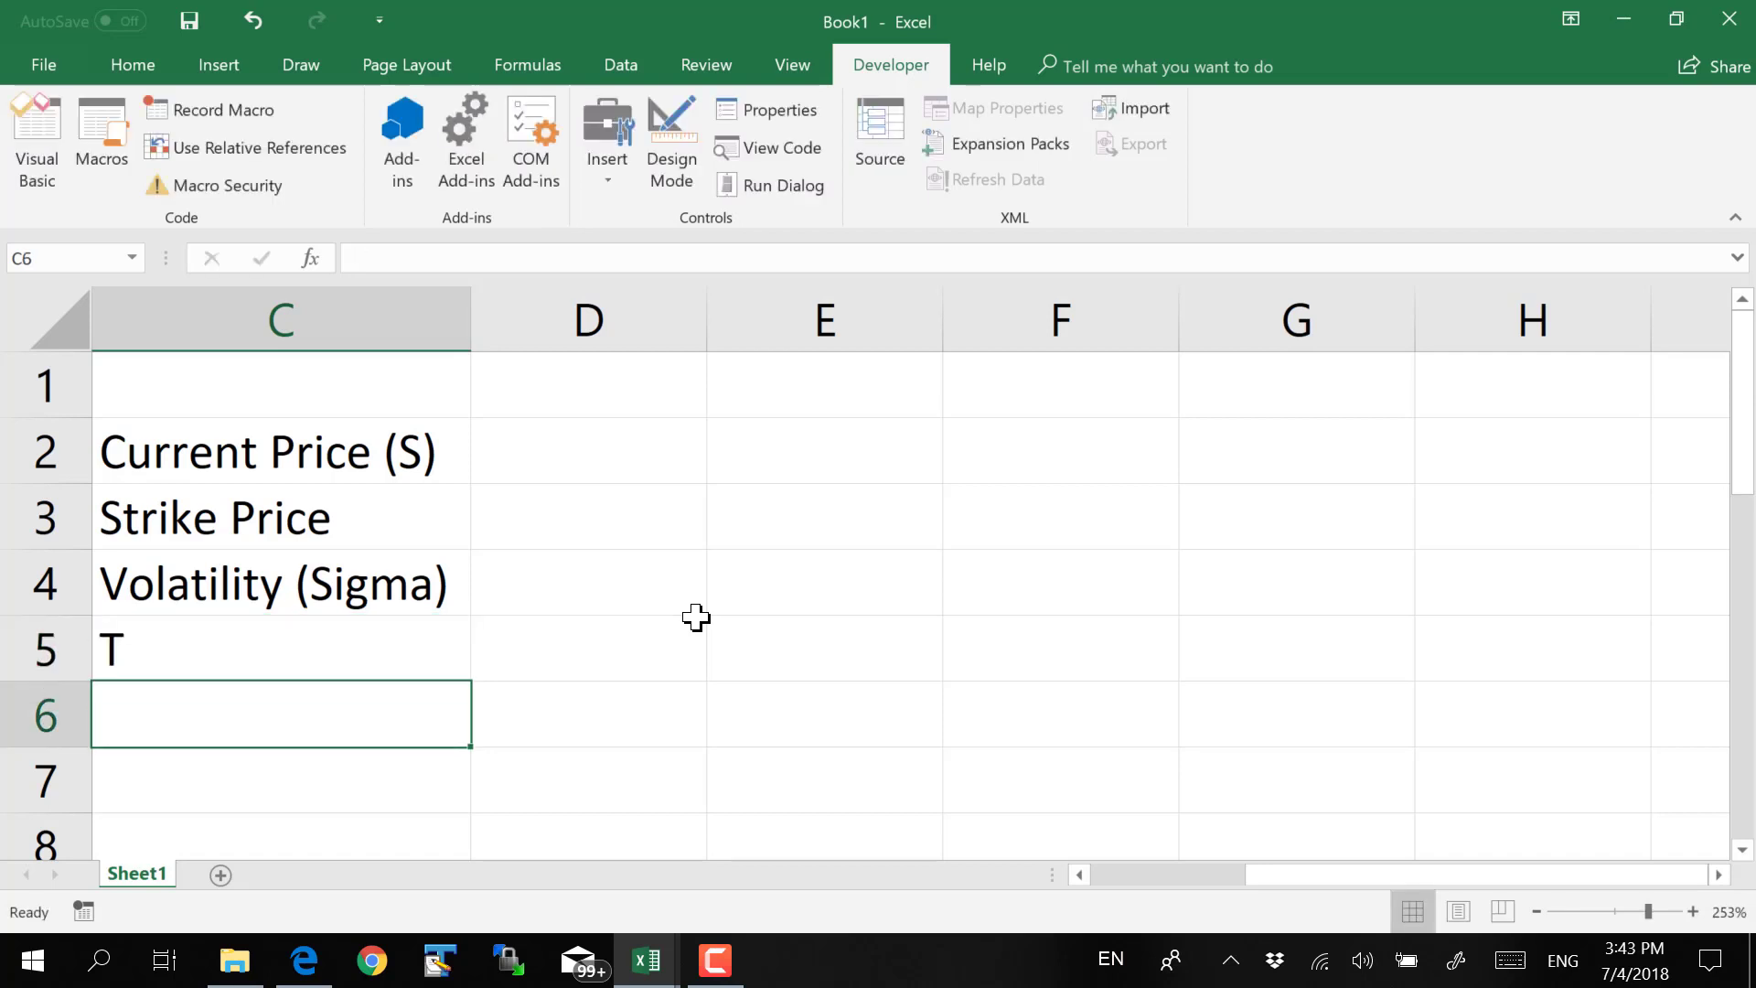
# Label C6 'Rf' and C7 'Option Price', and head column D with 'AAPL'
pyautogui.write('Rf')
pyautogui.press('Return')
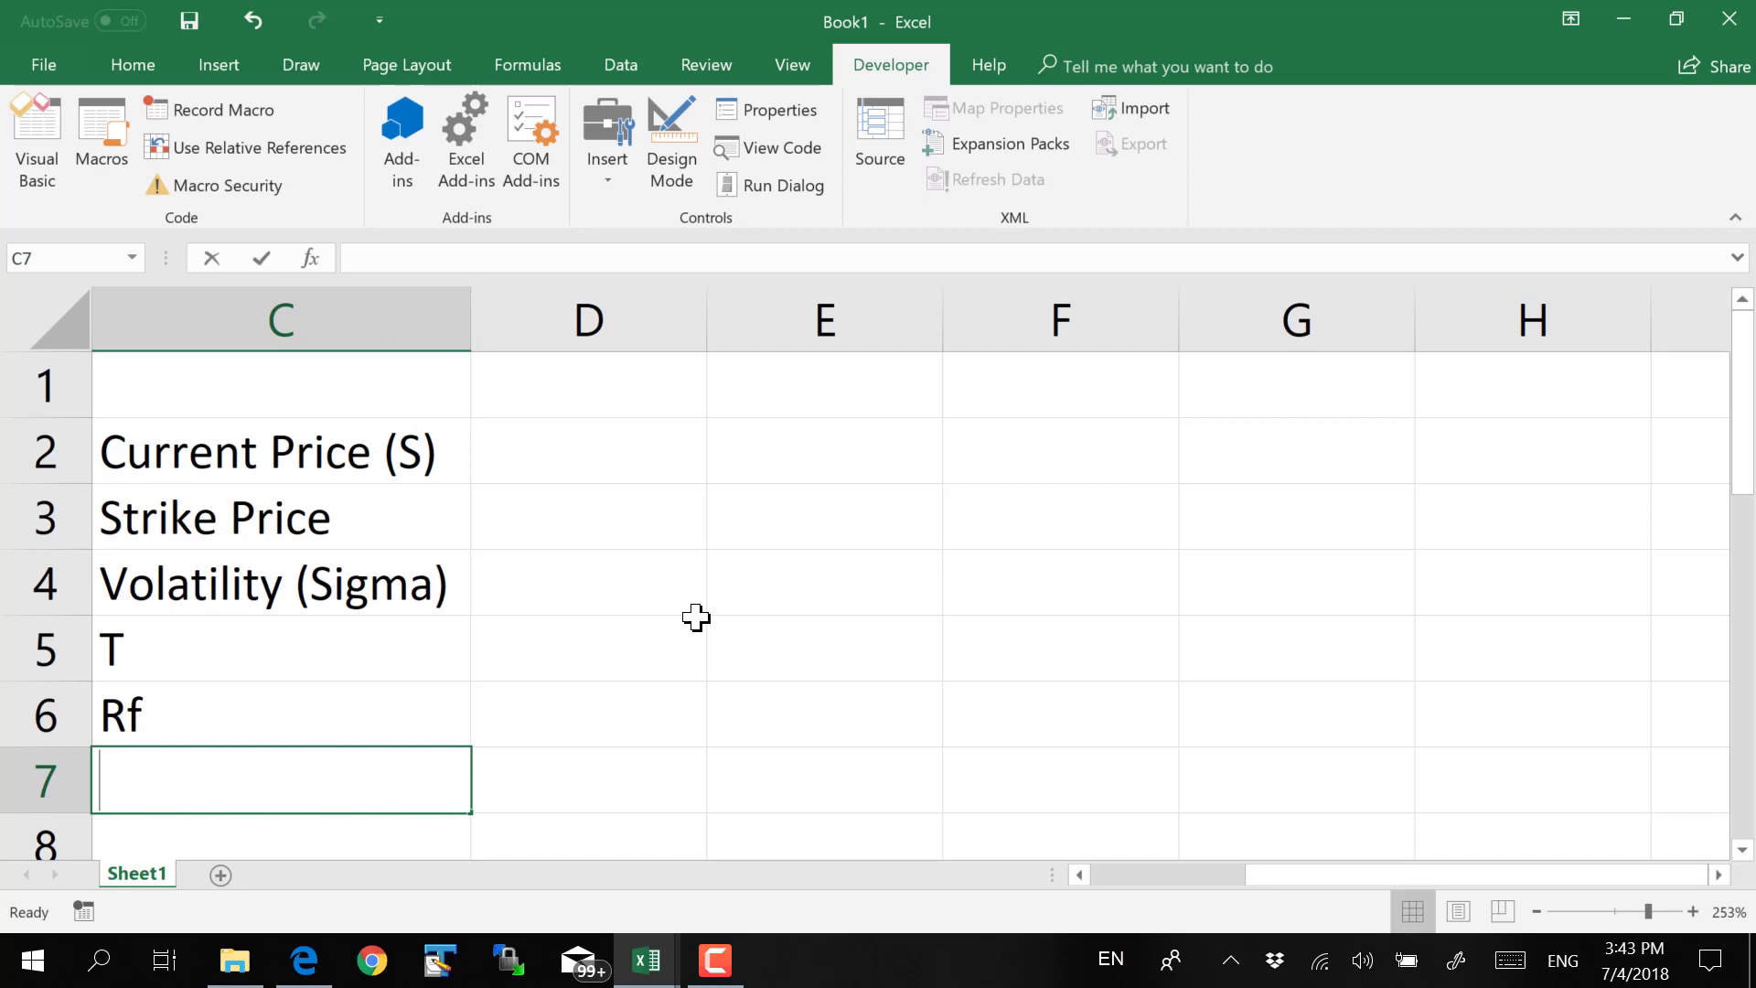
pyautogui.write('Option Price')
pyautogui.press('Tab')
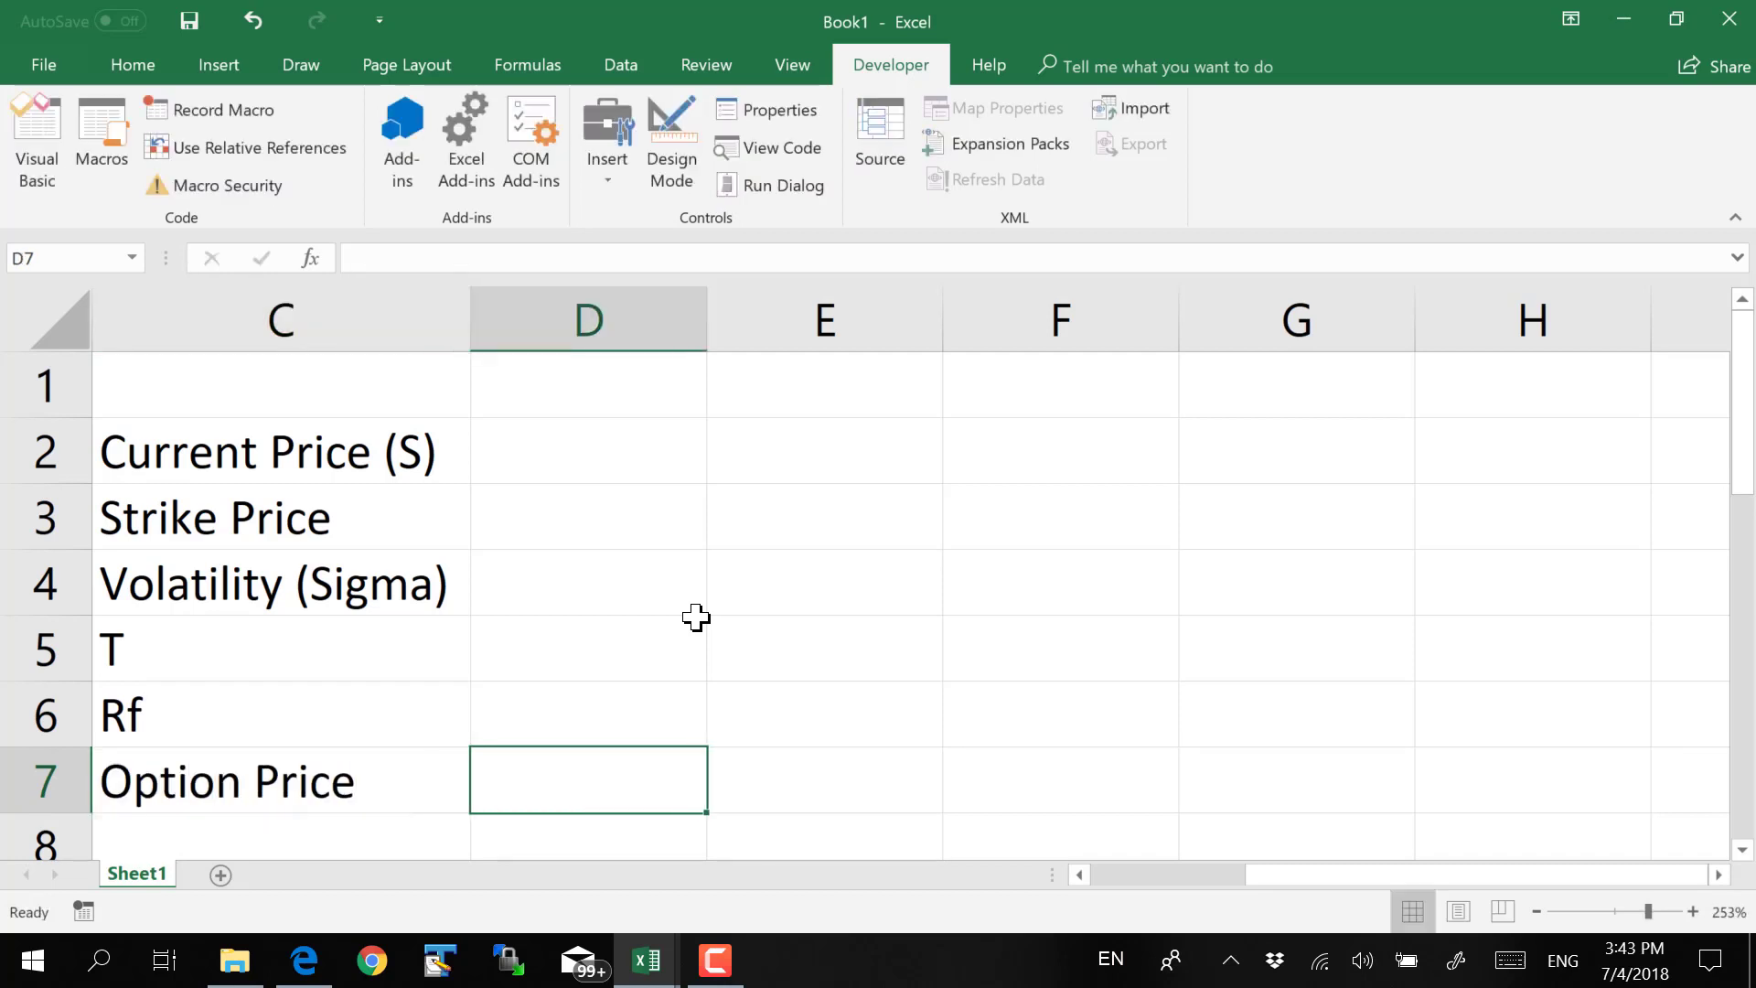
pyautogui.press('Up')
pyautogui.press('Up')
pyautogui.press('Up')
pyautogui.press('Up')
pyautogui.press('Up')
pyautogui.press('Up')
pyautogui.write('AA')
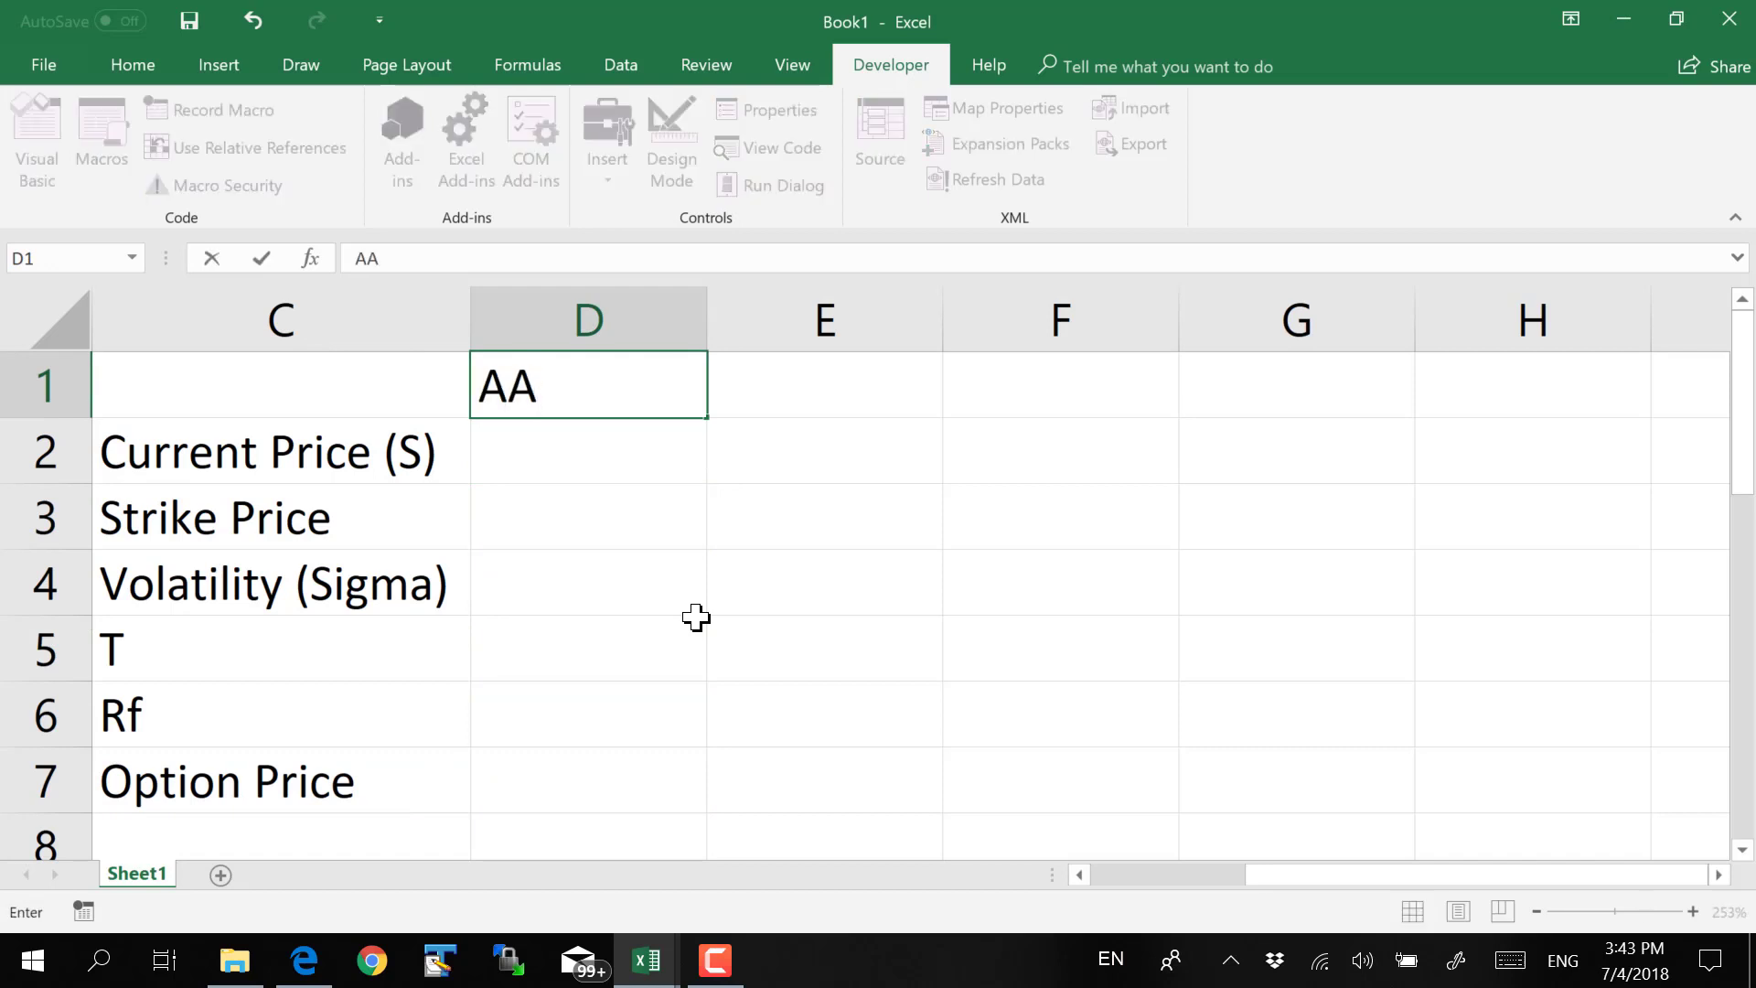
pyautogui.write('PL')
pyautogui.press('Return')
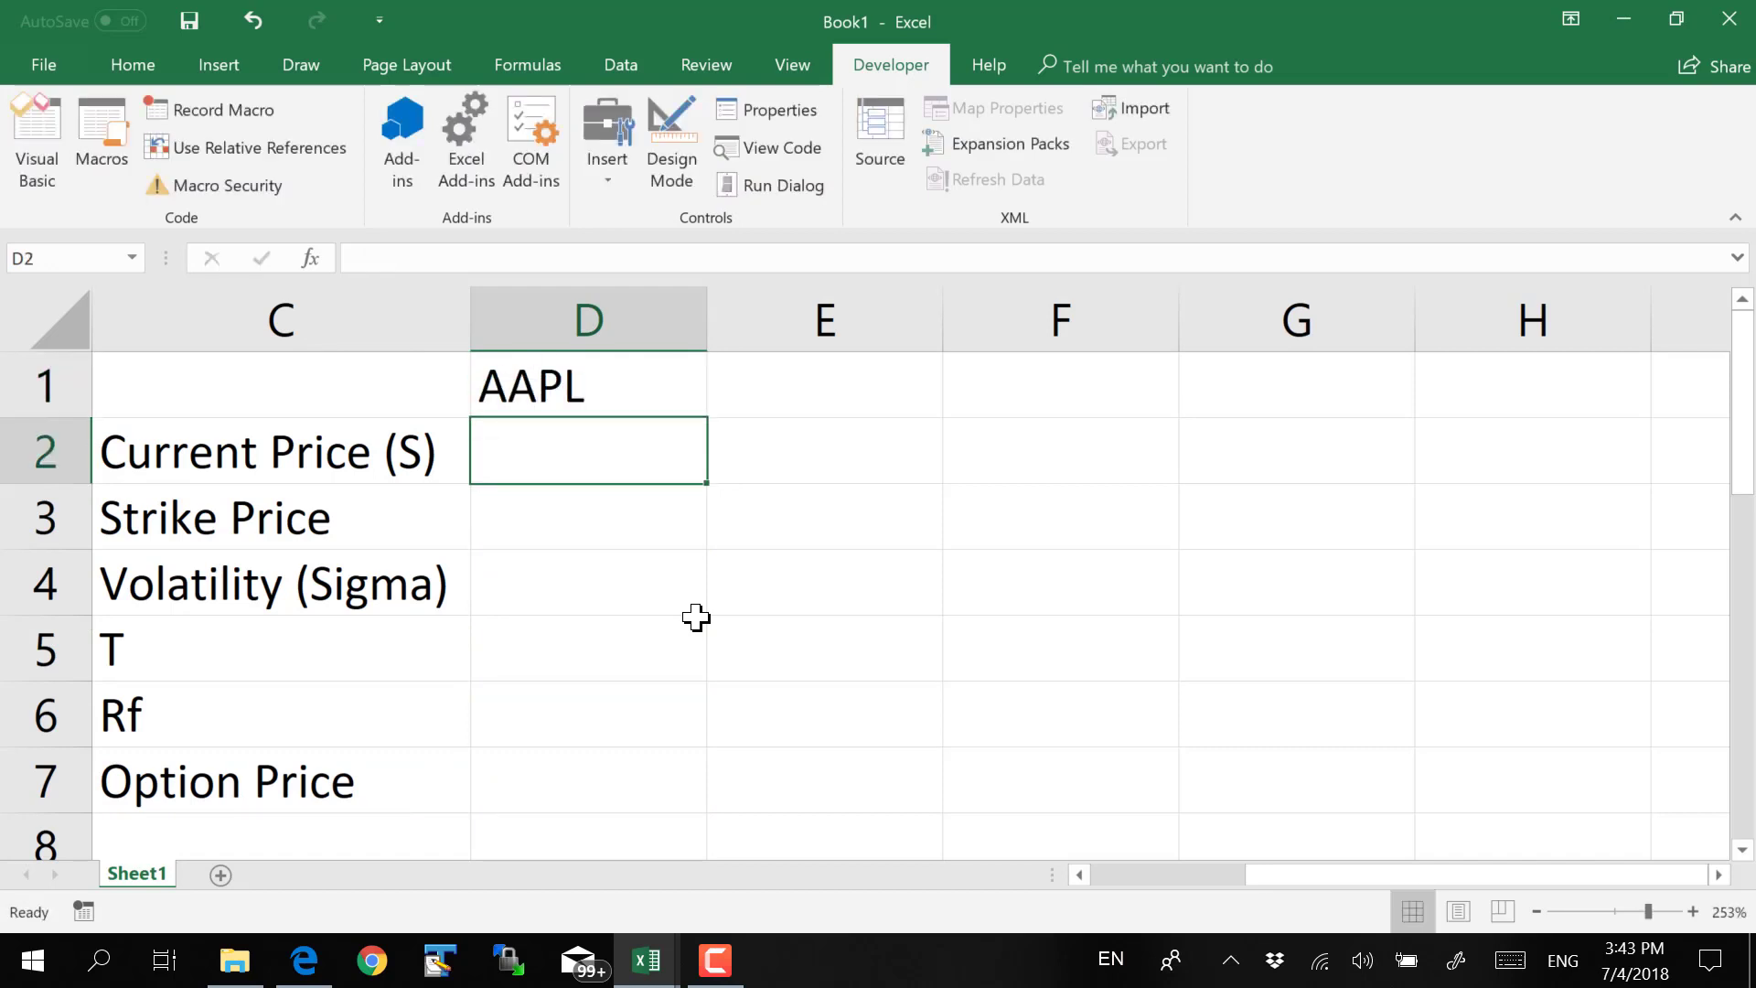
# Read AAPL's price on the Yahoo Finance tab and enter 183.92 in D2
pyautogui.click(304, 959)
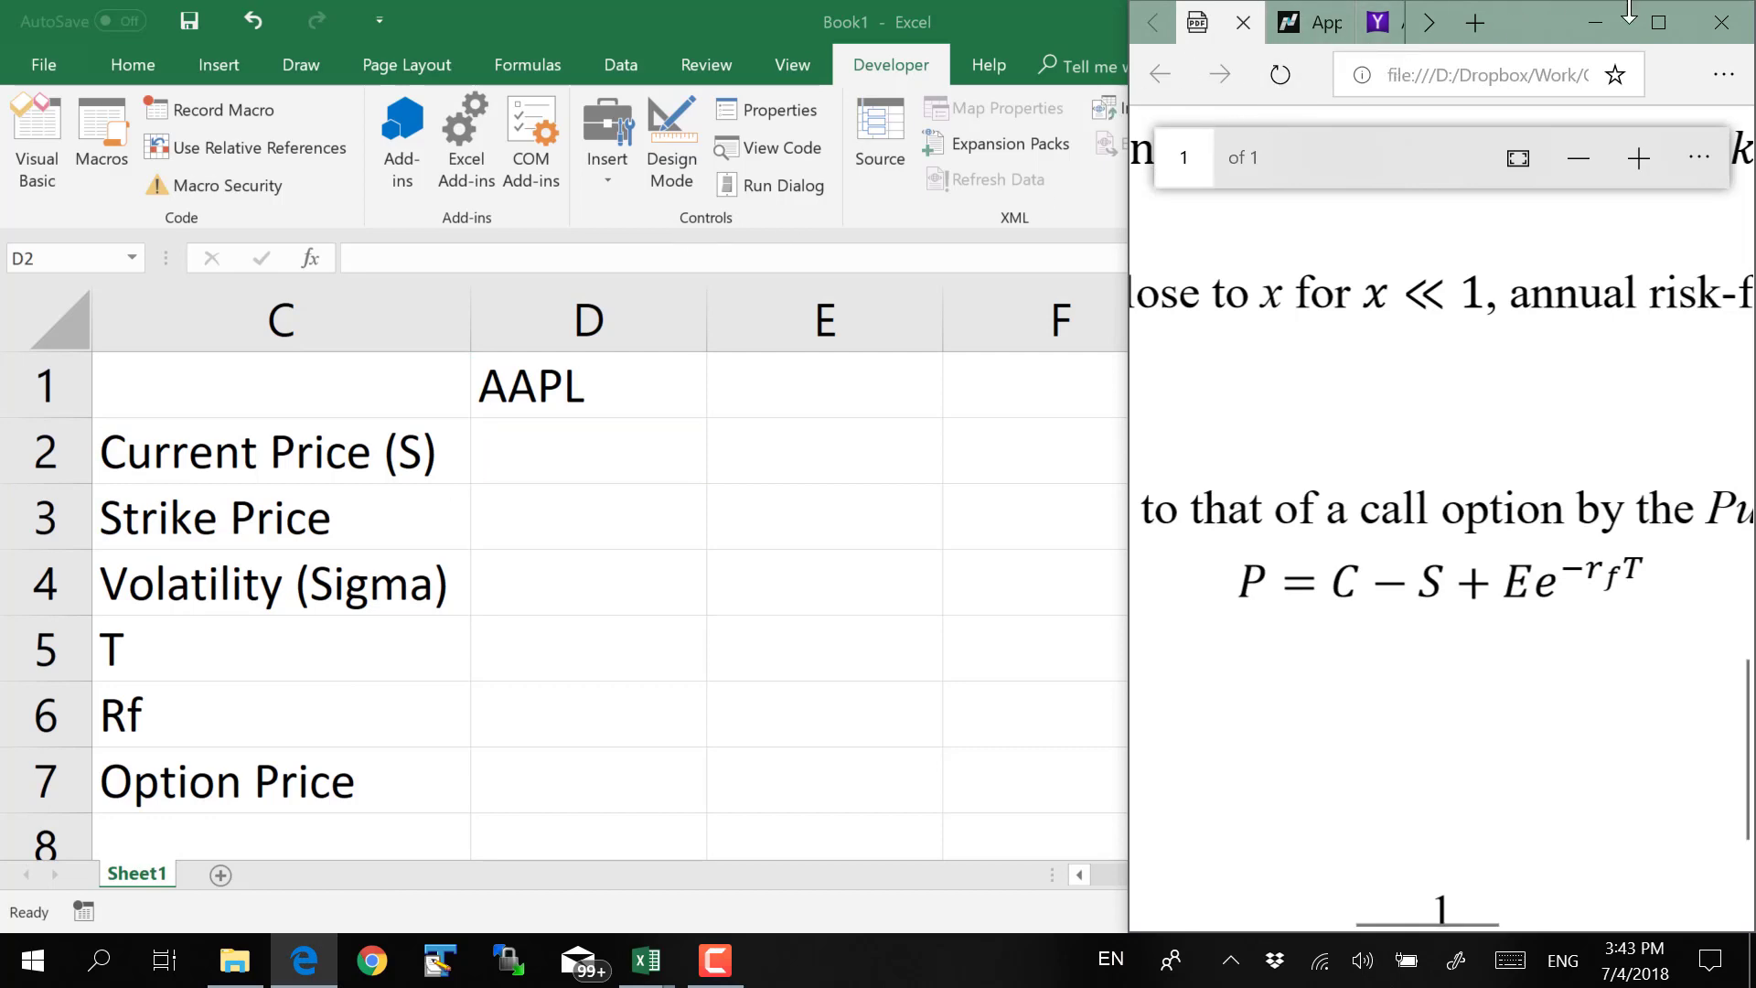
pyautogui.click(1658, 22)
pyautogui.click(765, 22)
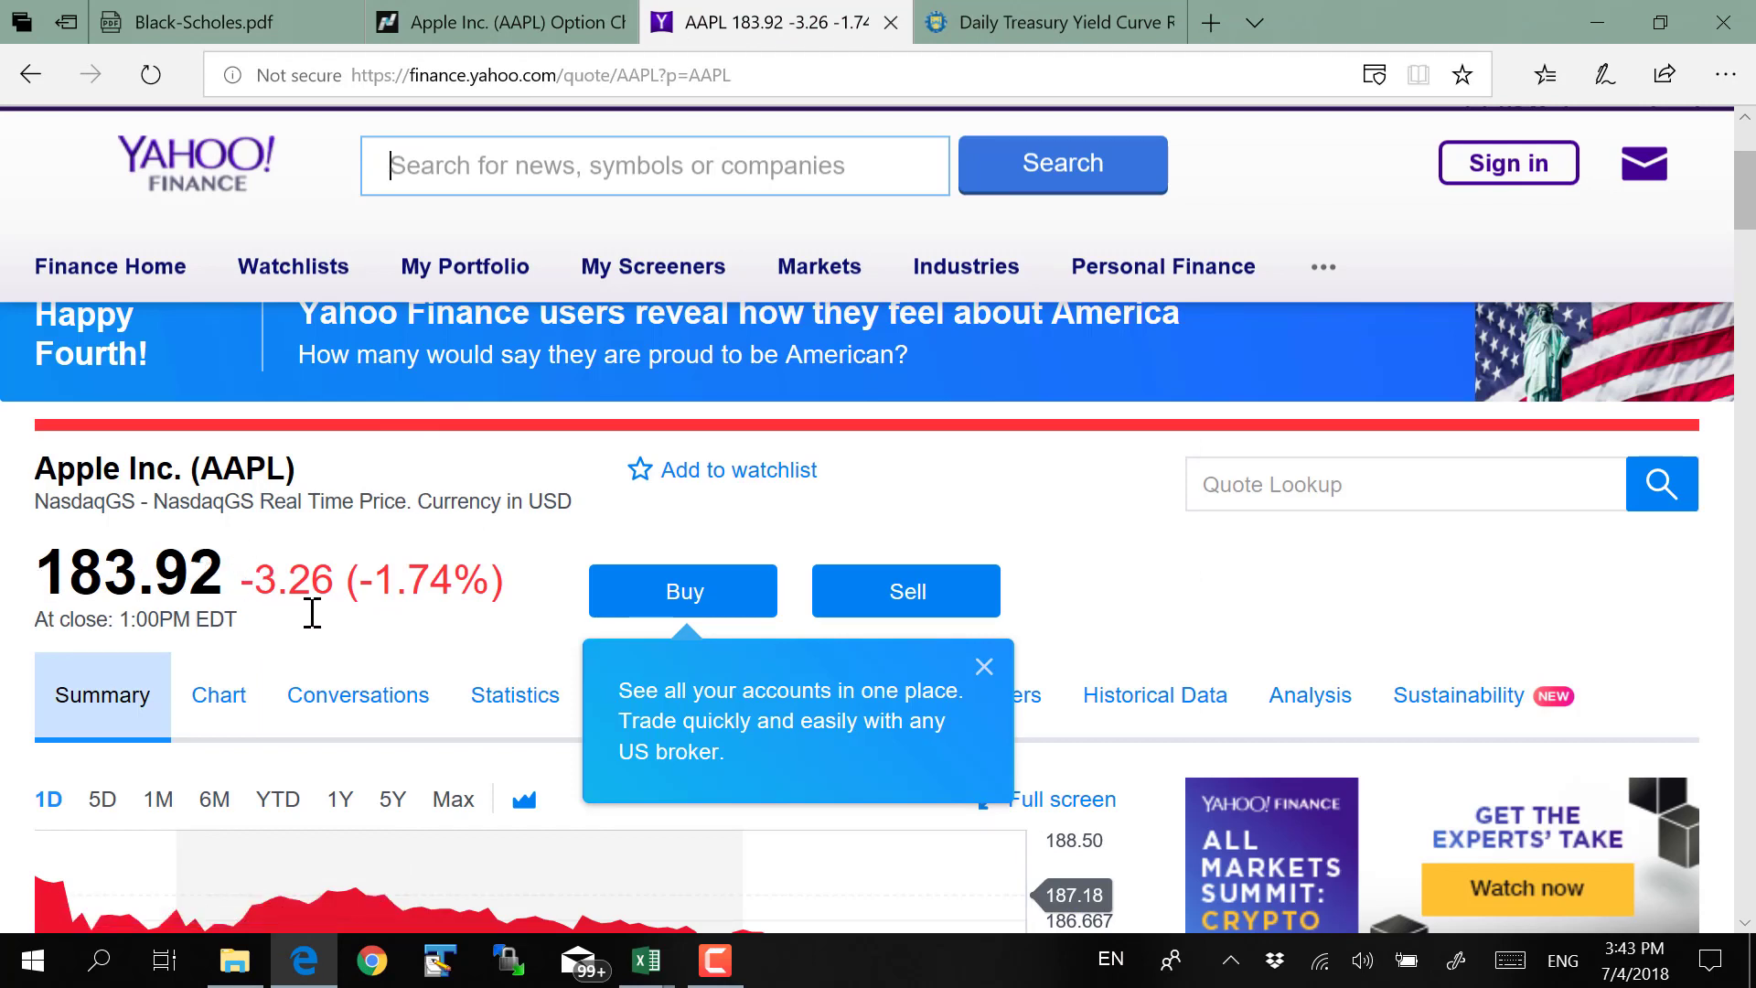
pyautogui.moveTo(646, 961)
pyautogui.click(643, 847)
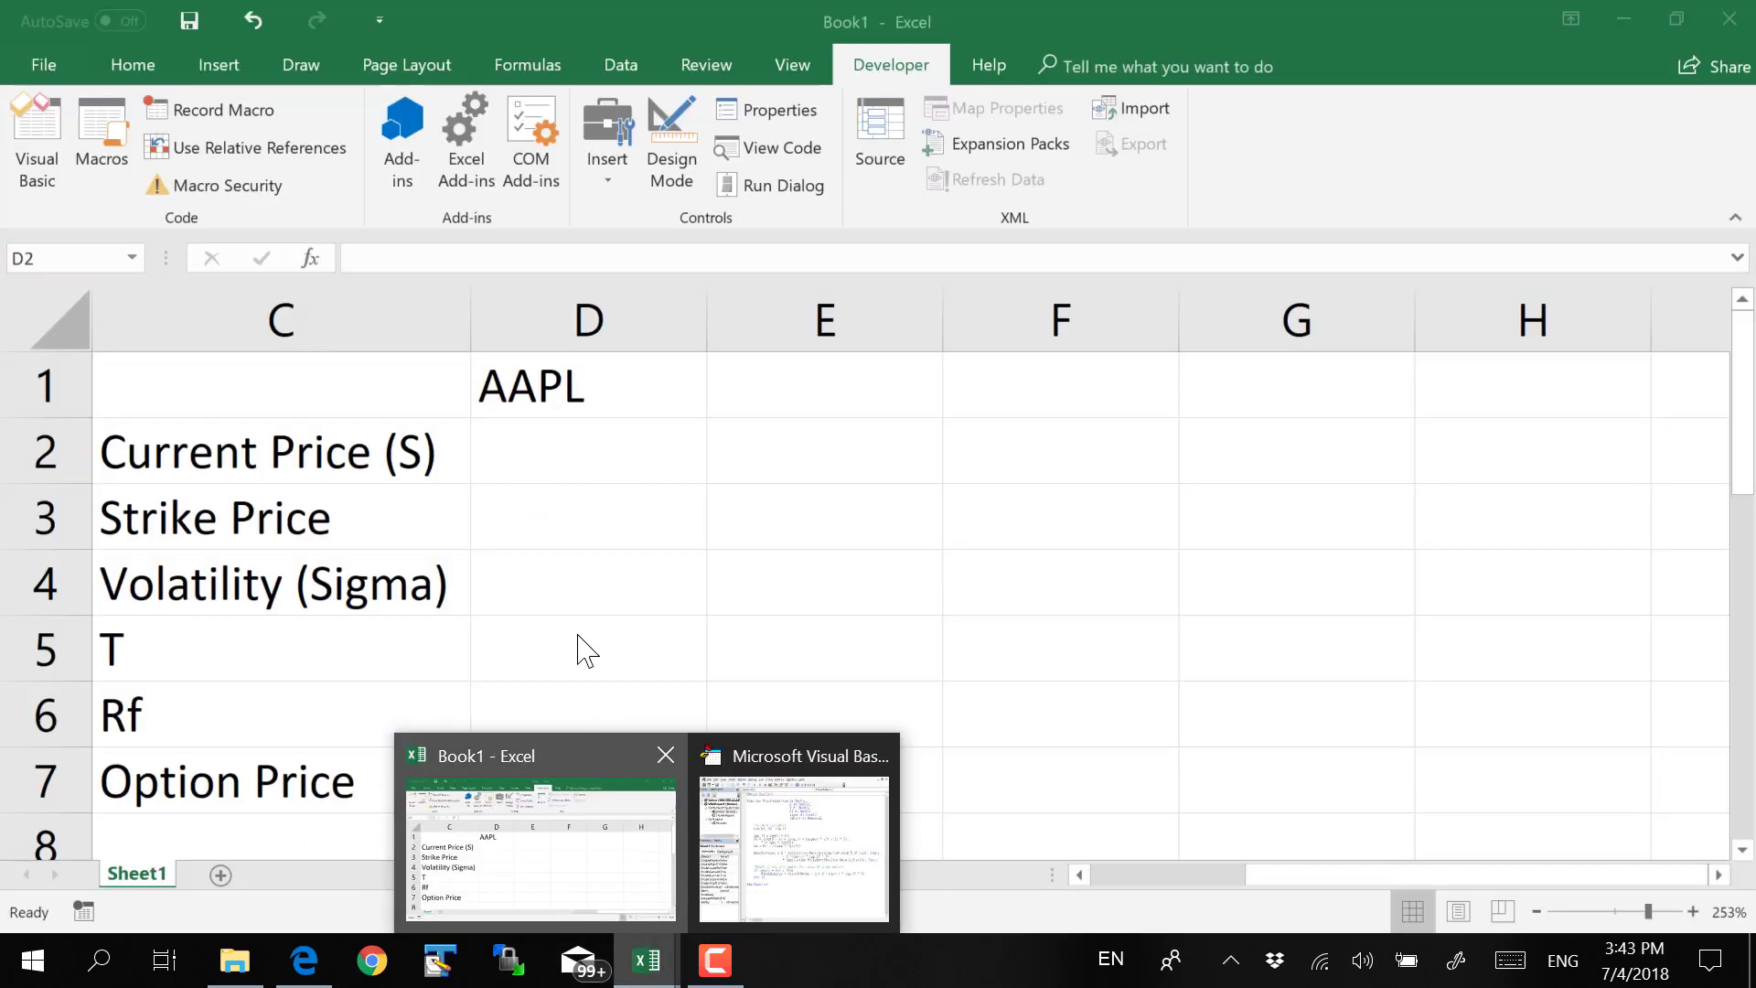
pyautogui.click(534, 444)
pyautogui.write('183.')
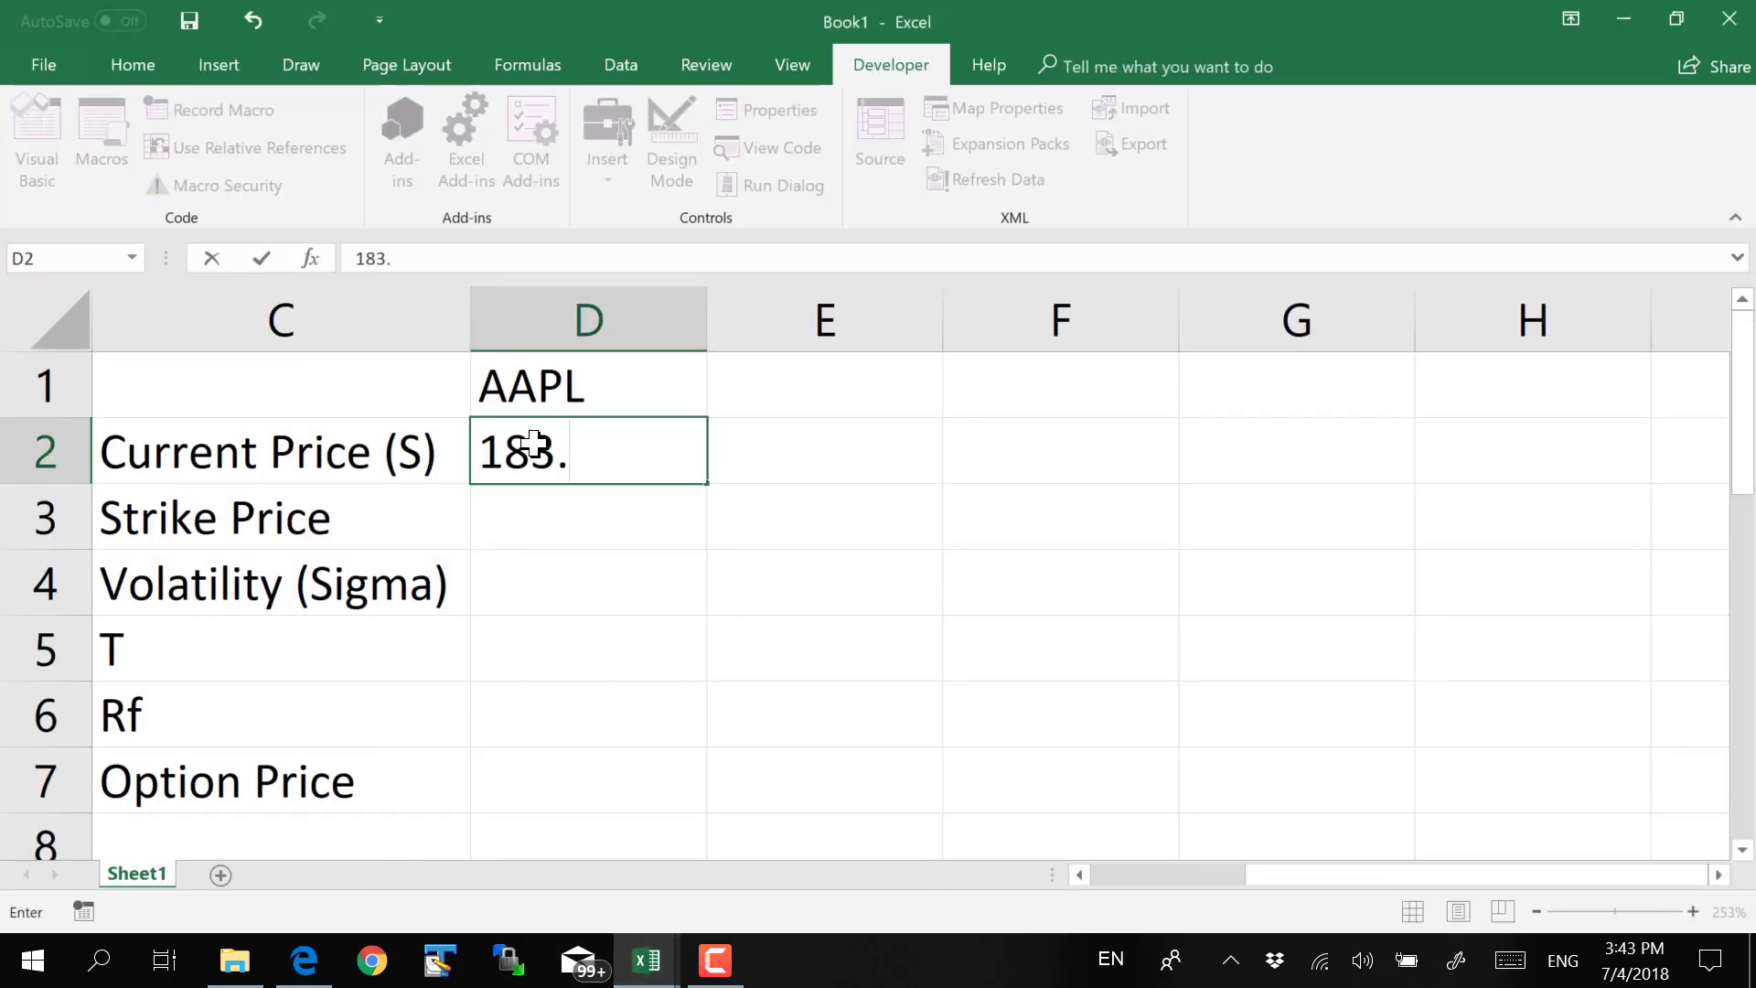
pyautogui.write('92')
pyautogui.press('Return')
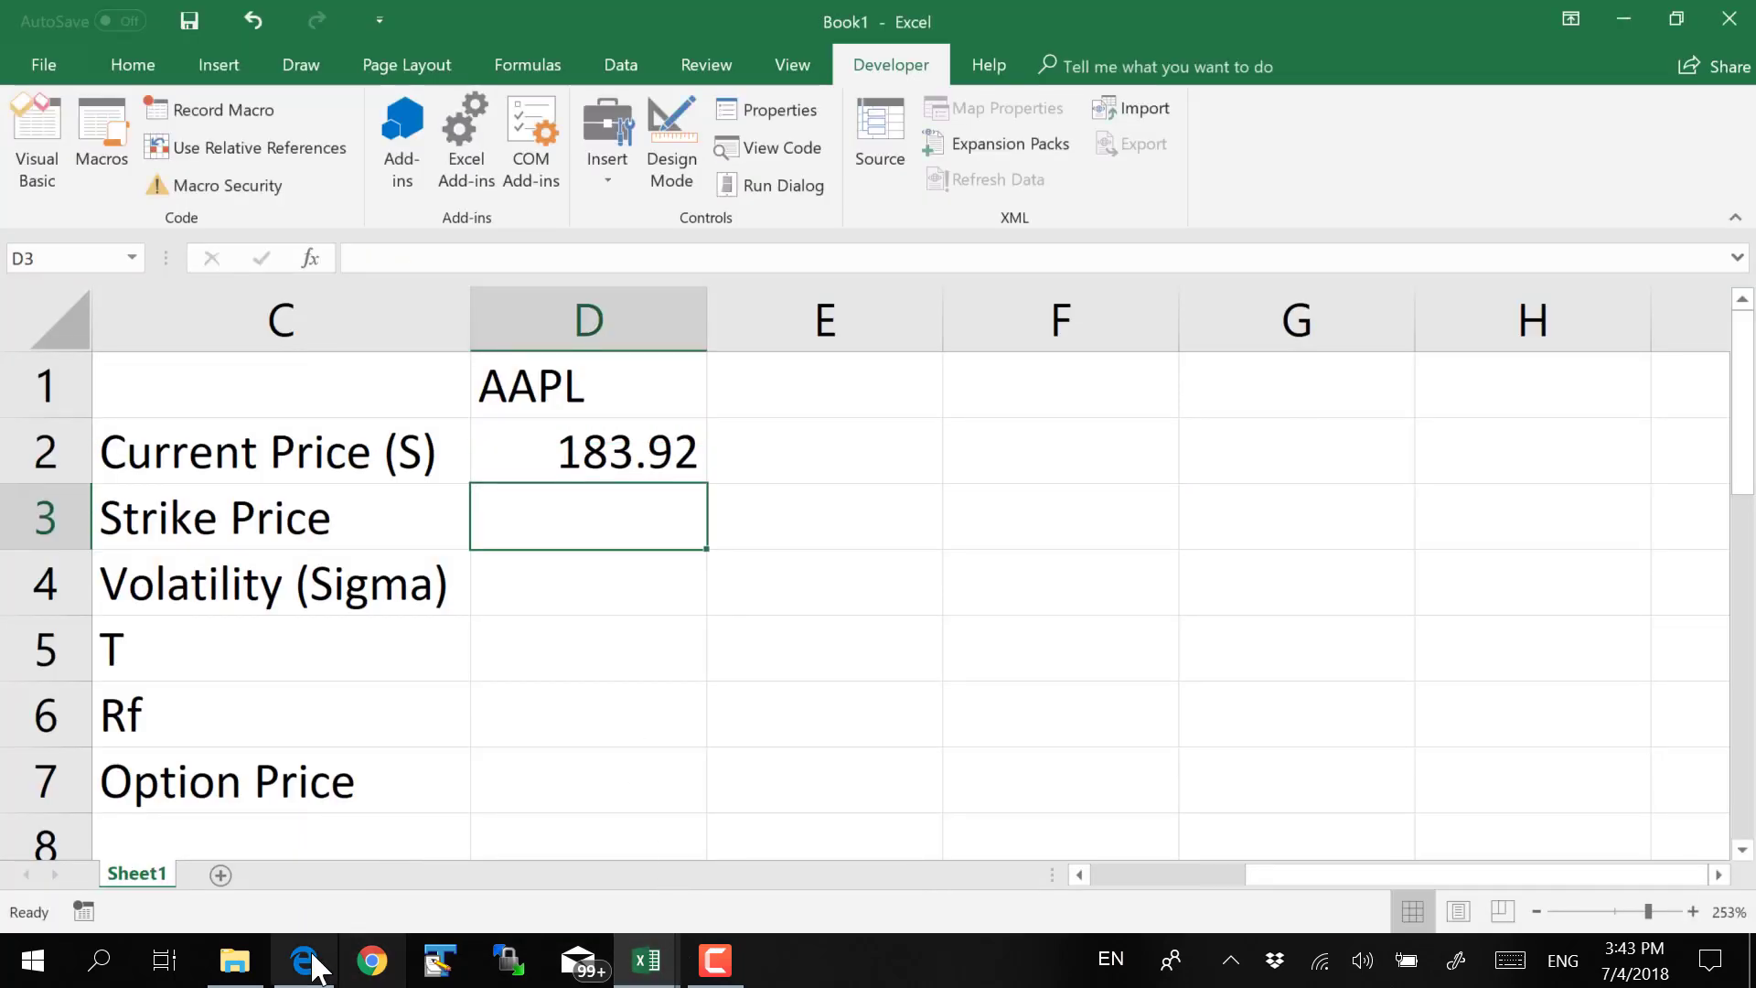
pyautogui.click(313, 958)
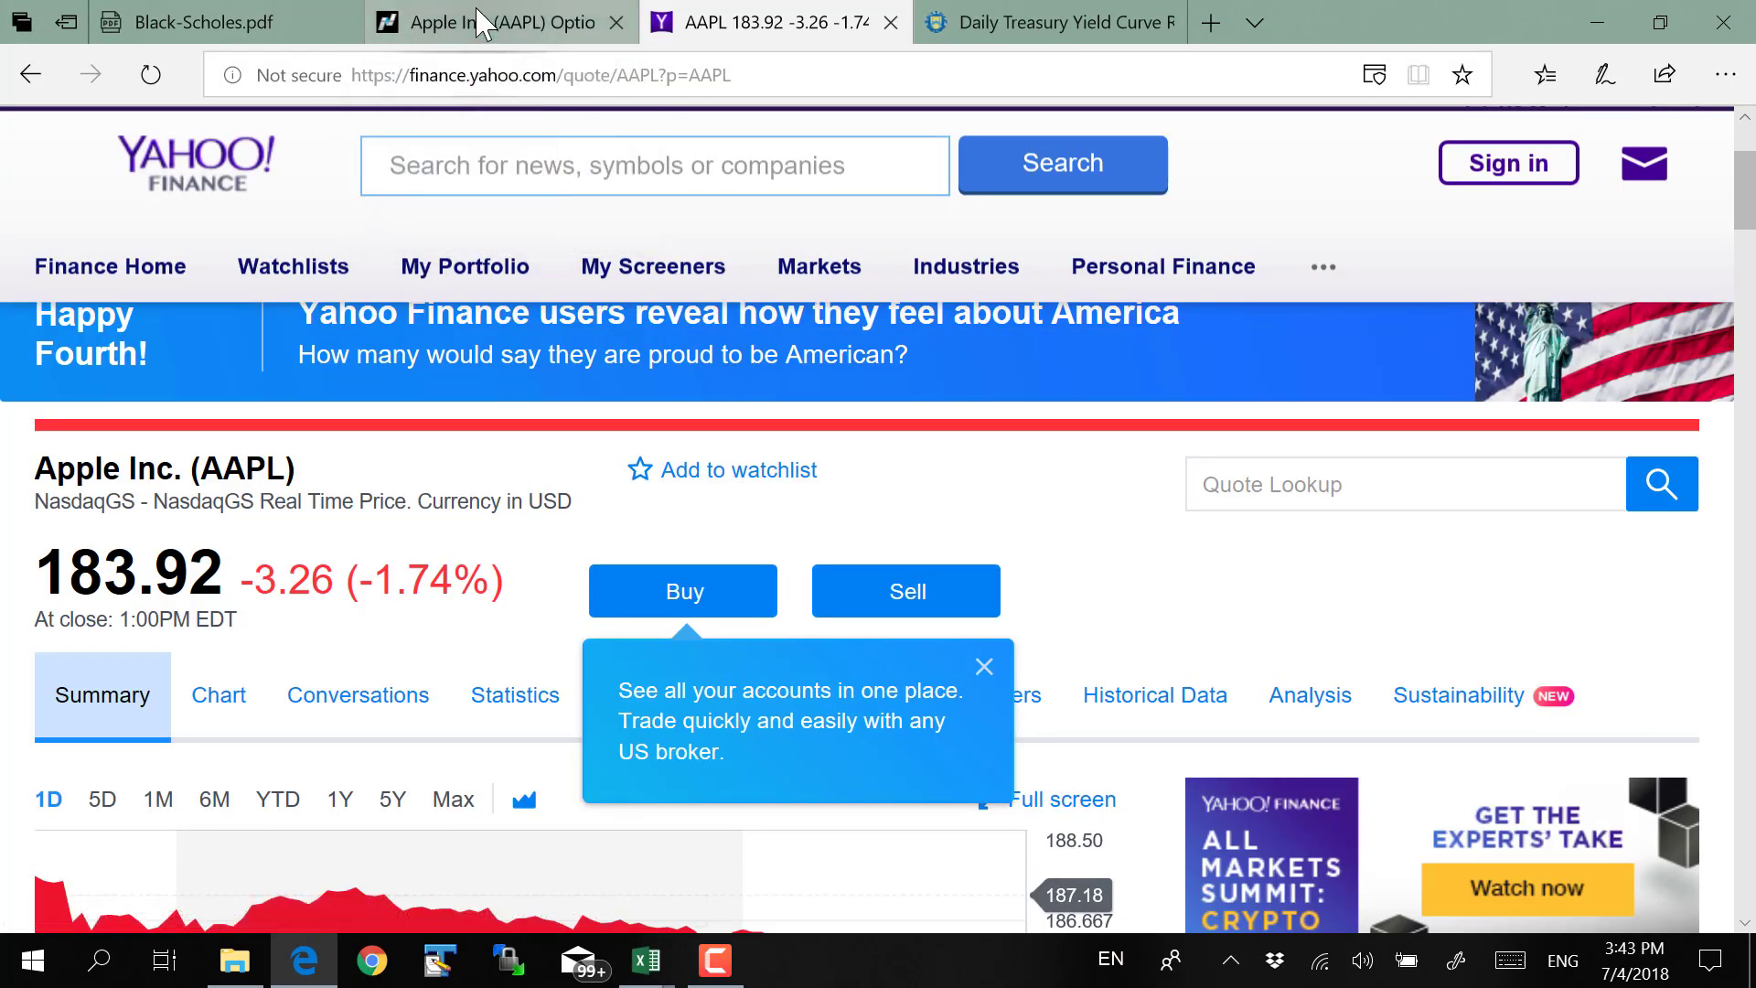
# Locate the Jul 06, 2018 175-strike call in Nasdaq's AAPL option chain
pyautogui.click(482, 23)
pyautogui.scroll(3, 640, 366)
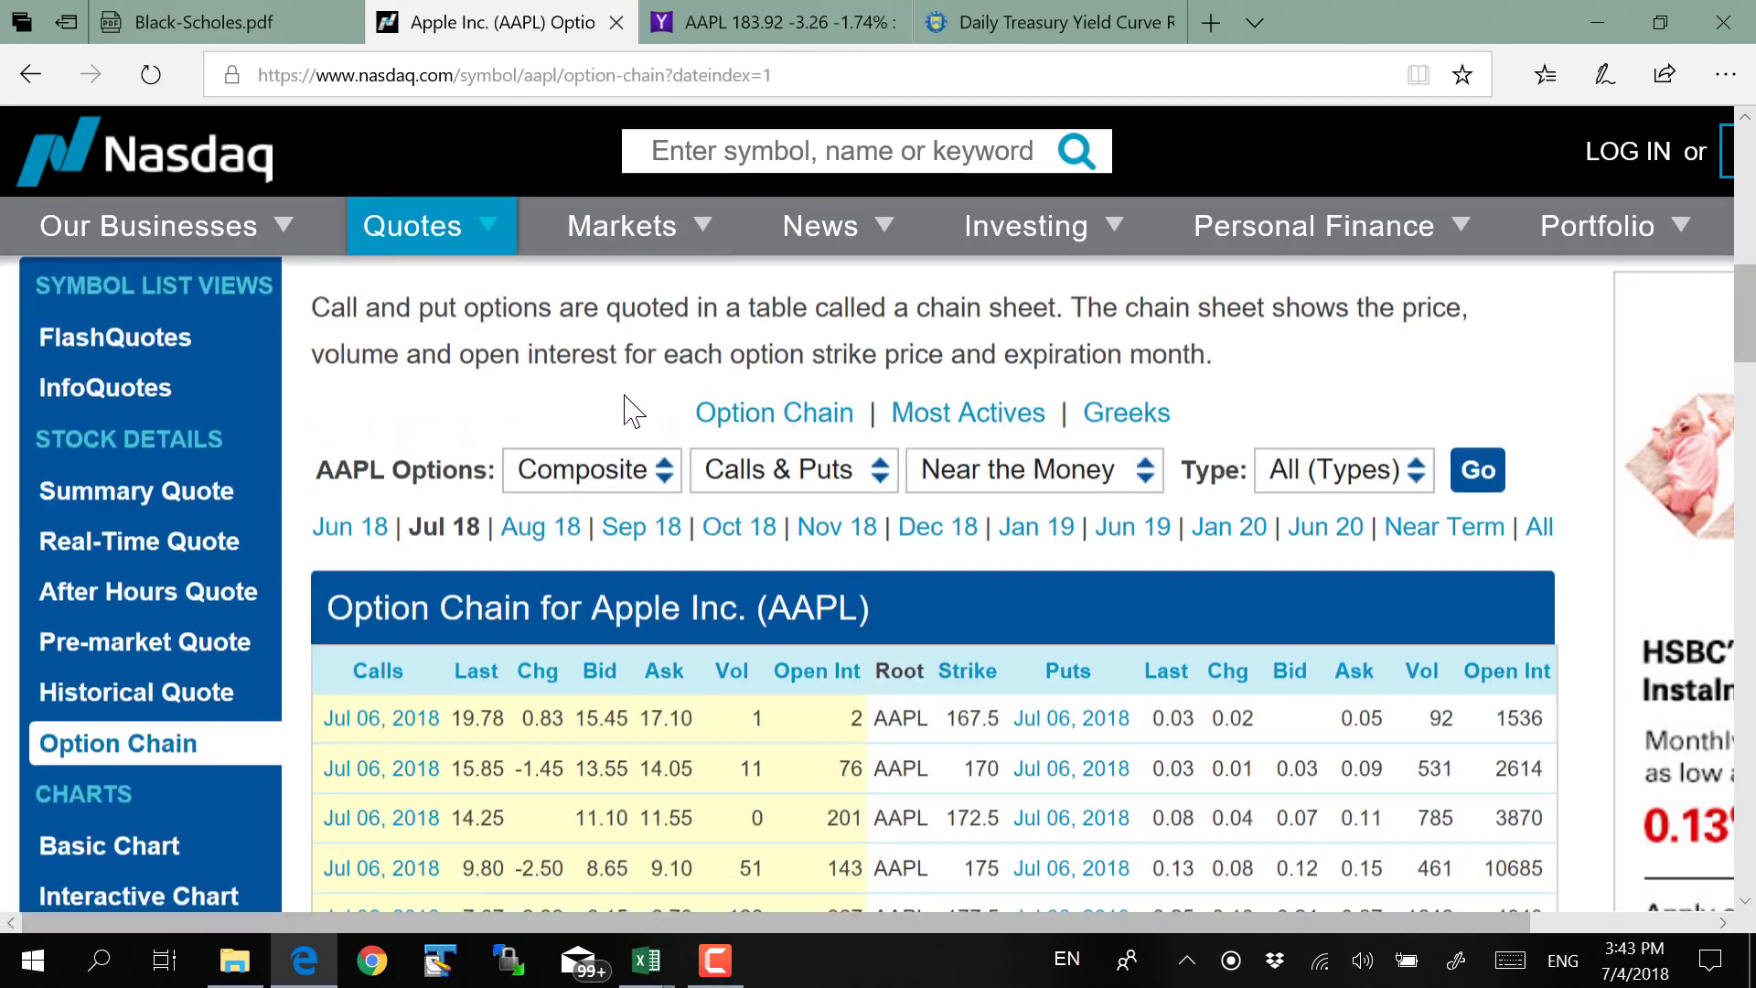
pyautogui.scroll(-3, 622, 403)
pyautogui.scroll(1, 608, 404)
pyautogui.scroll(-2, 549, 393)
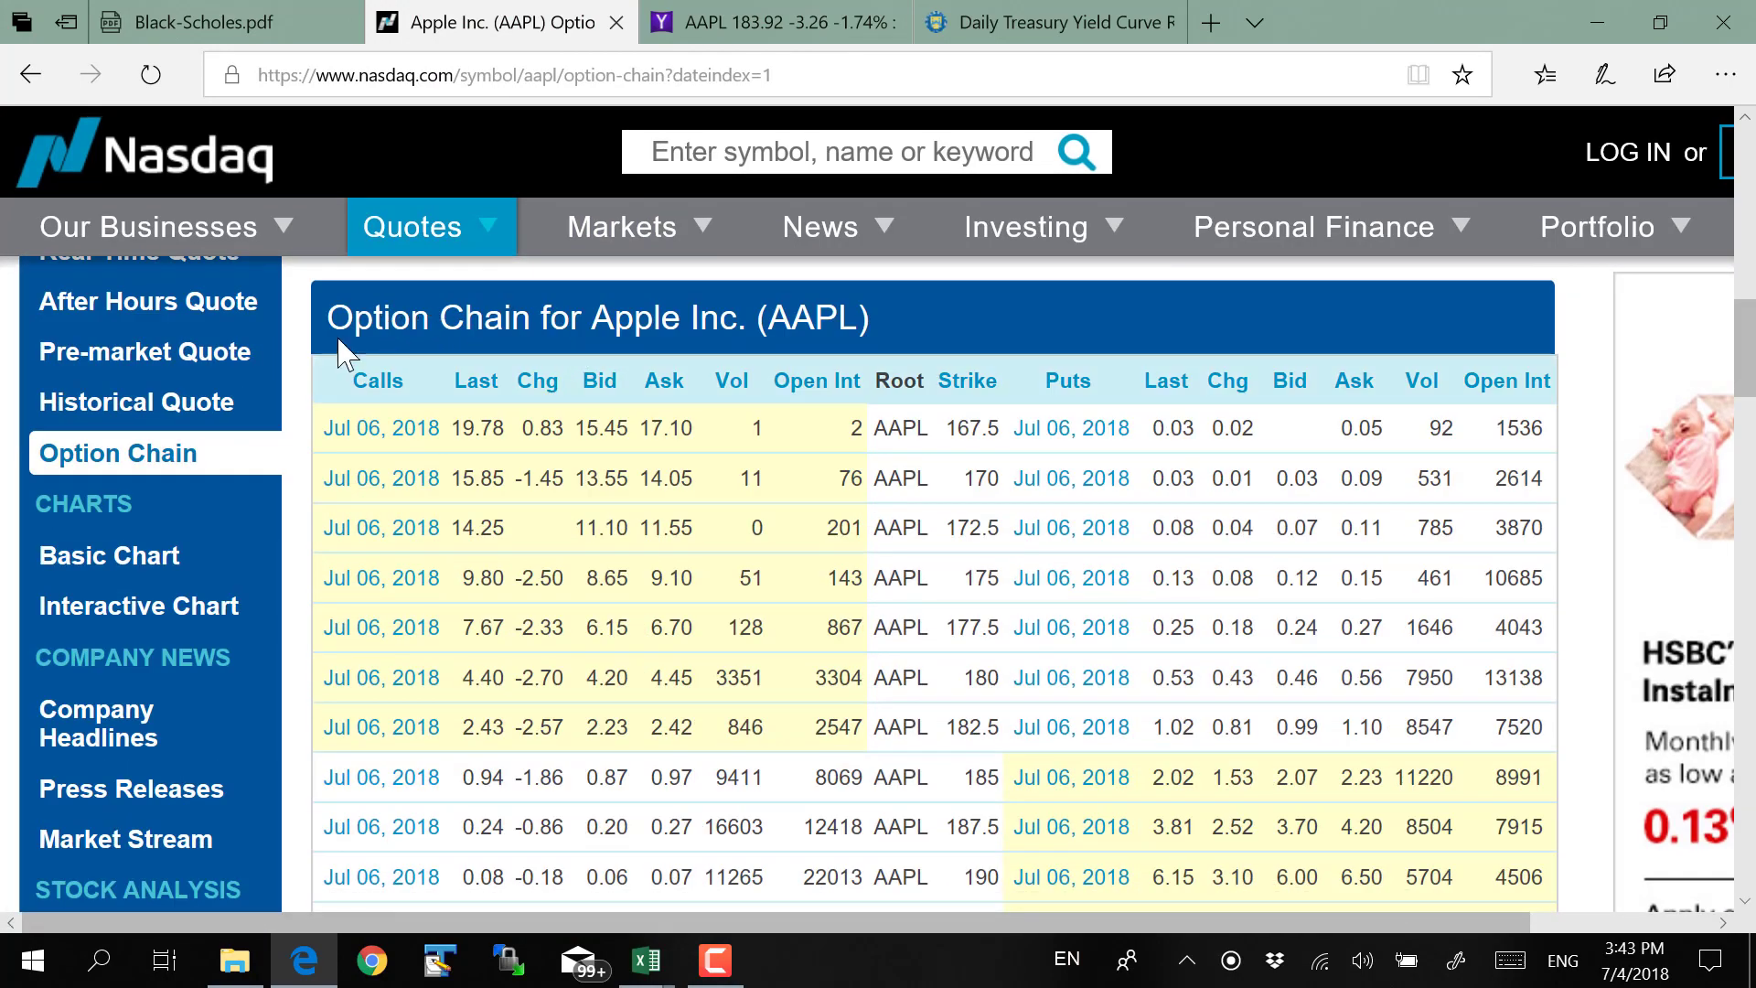
pyautogui.scroll(2, 594, 452)
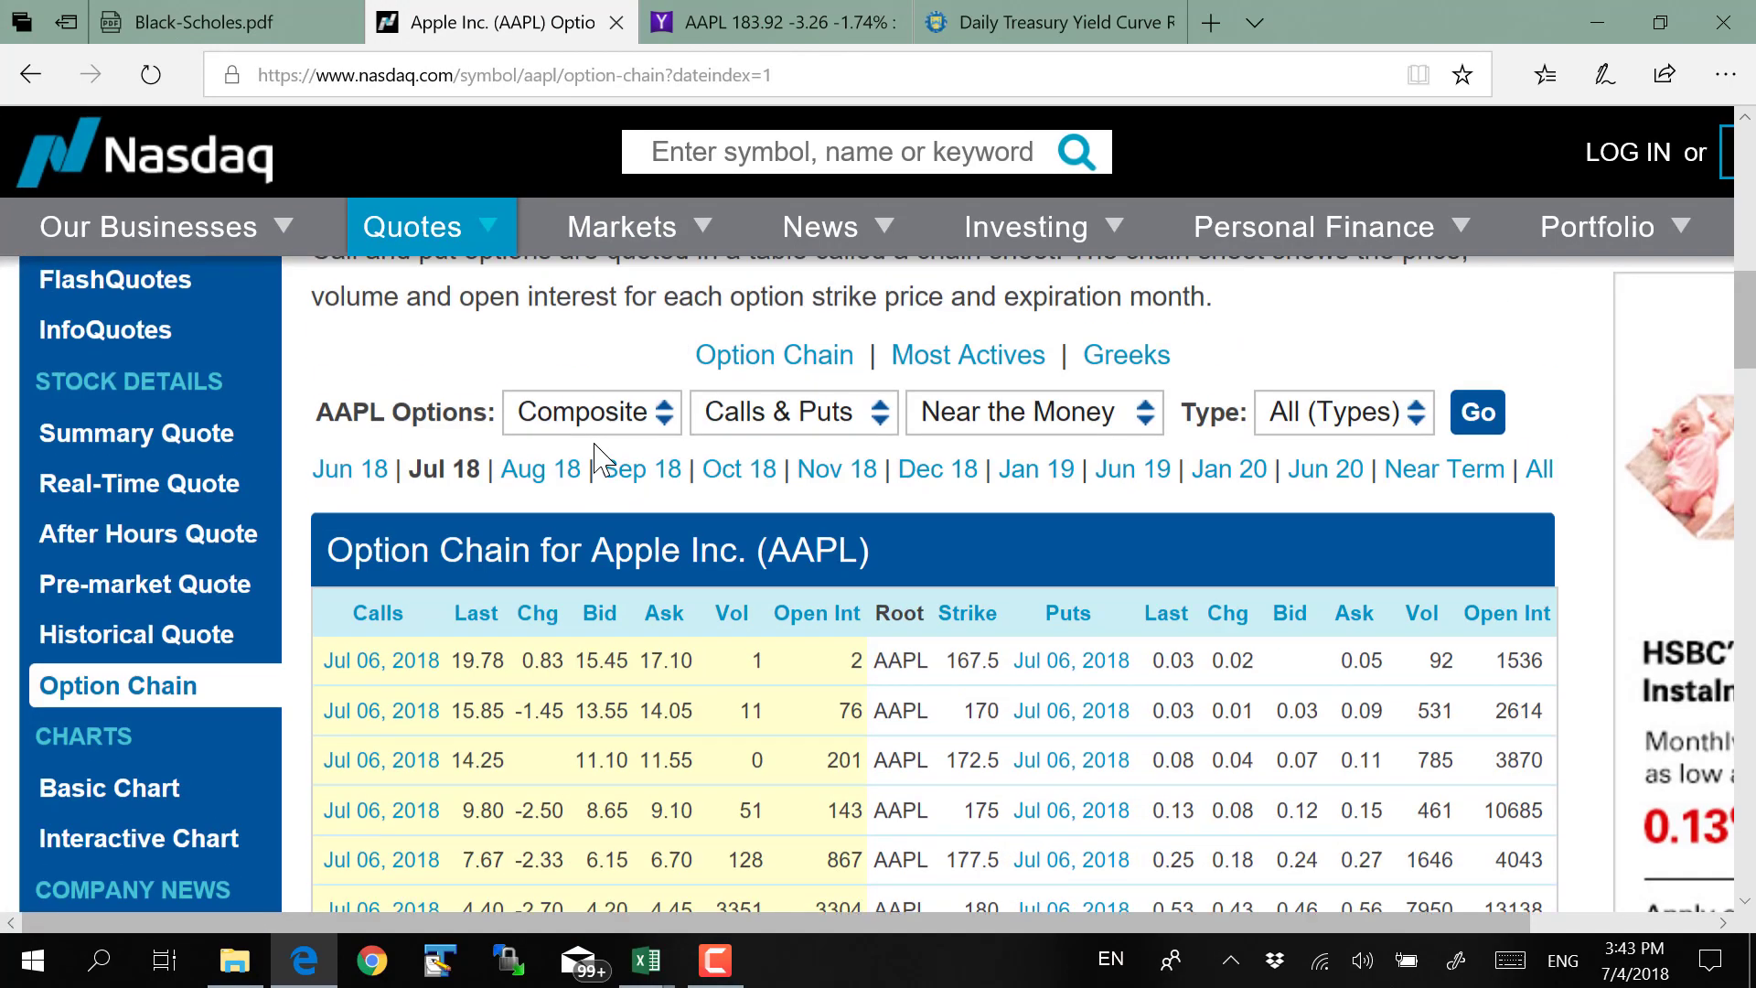
pyautogui.scroll(-1, 494, 540)
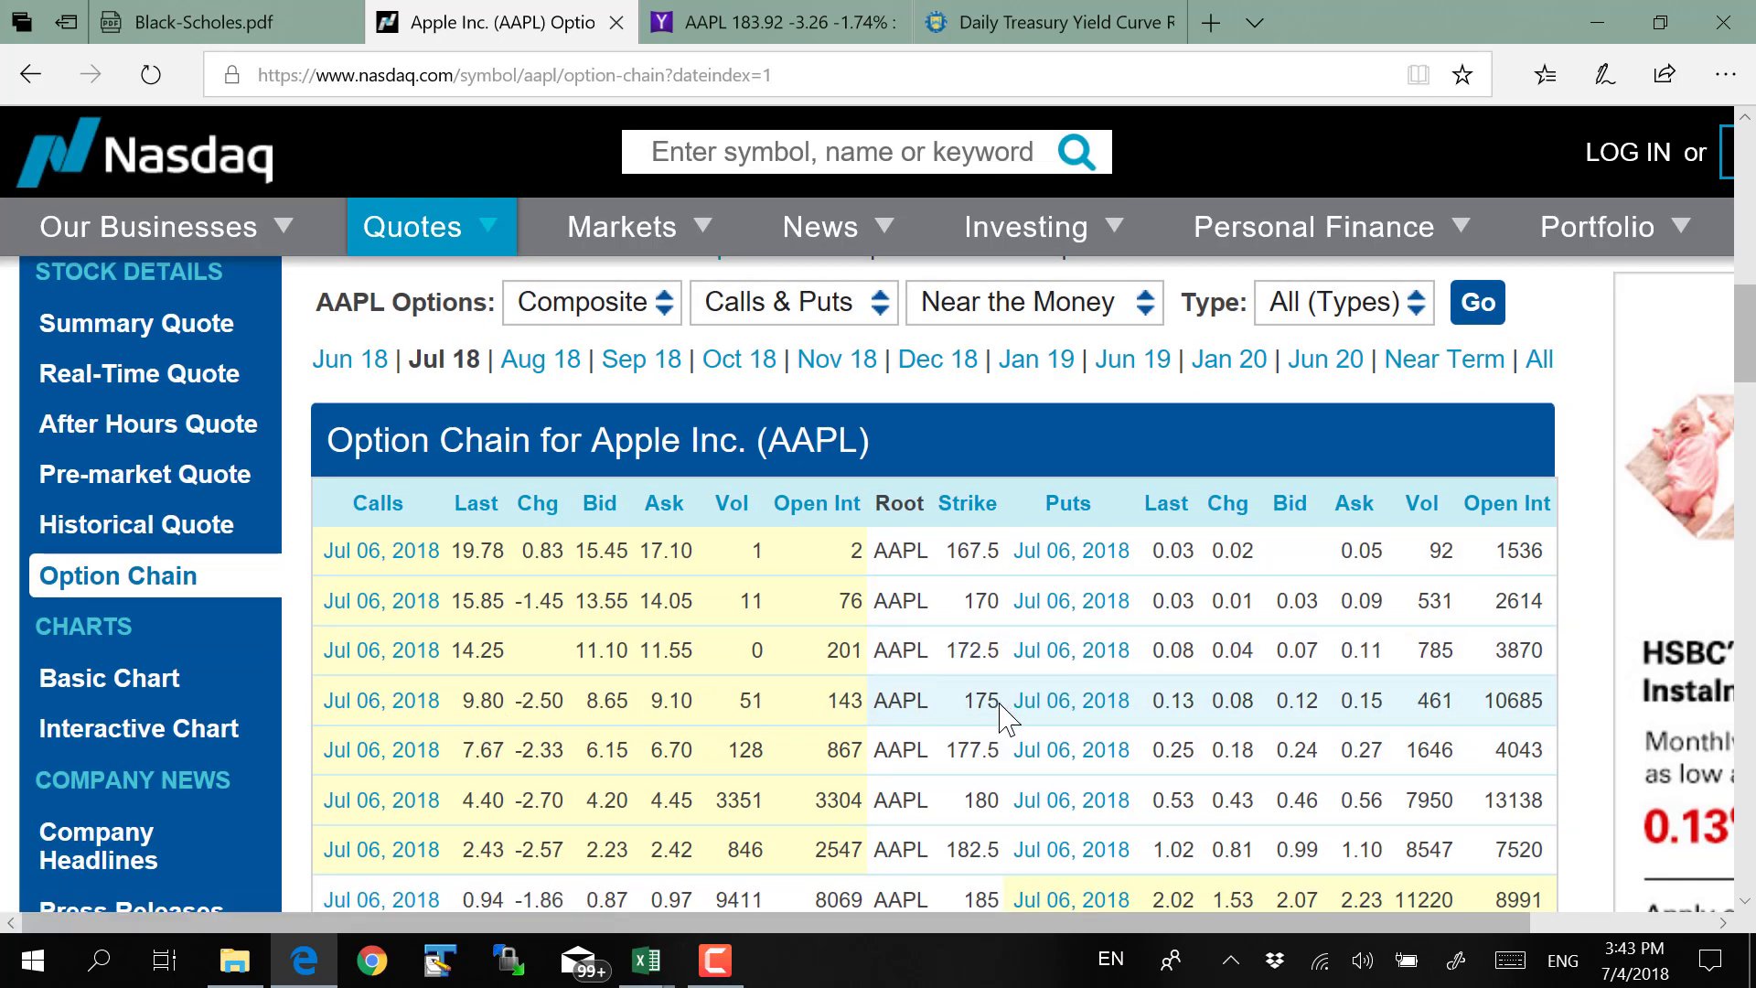
pyautogui.moveTo(1000, 704)
pyautogui.mouseDown()
pyautogui.moveTo(320, 729)
pyautogui.moveTo(984, 700)
pyautogui.mouseUp()
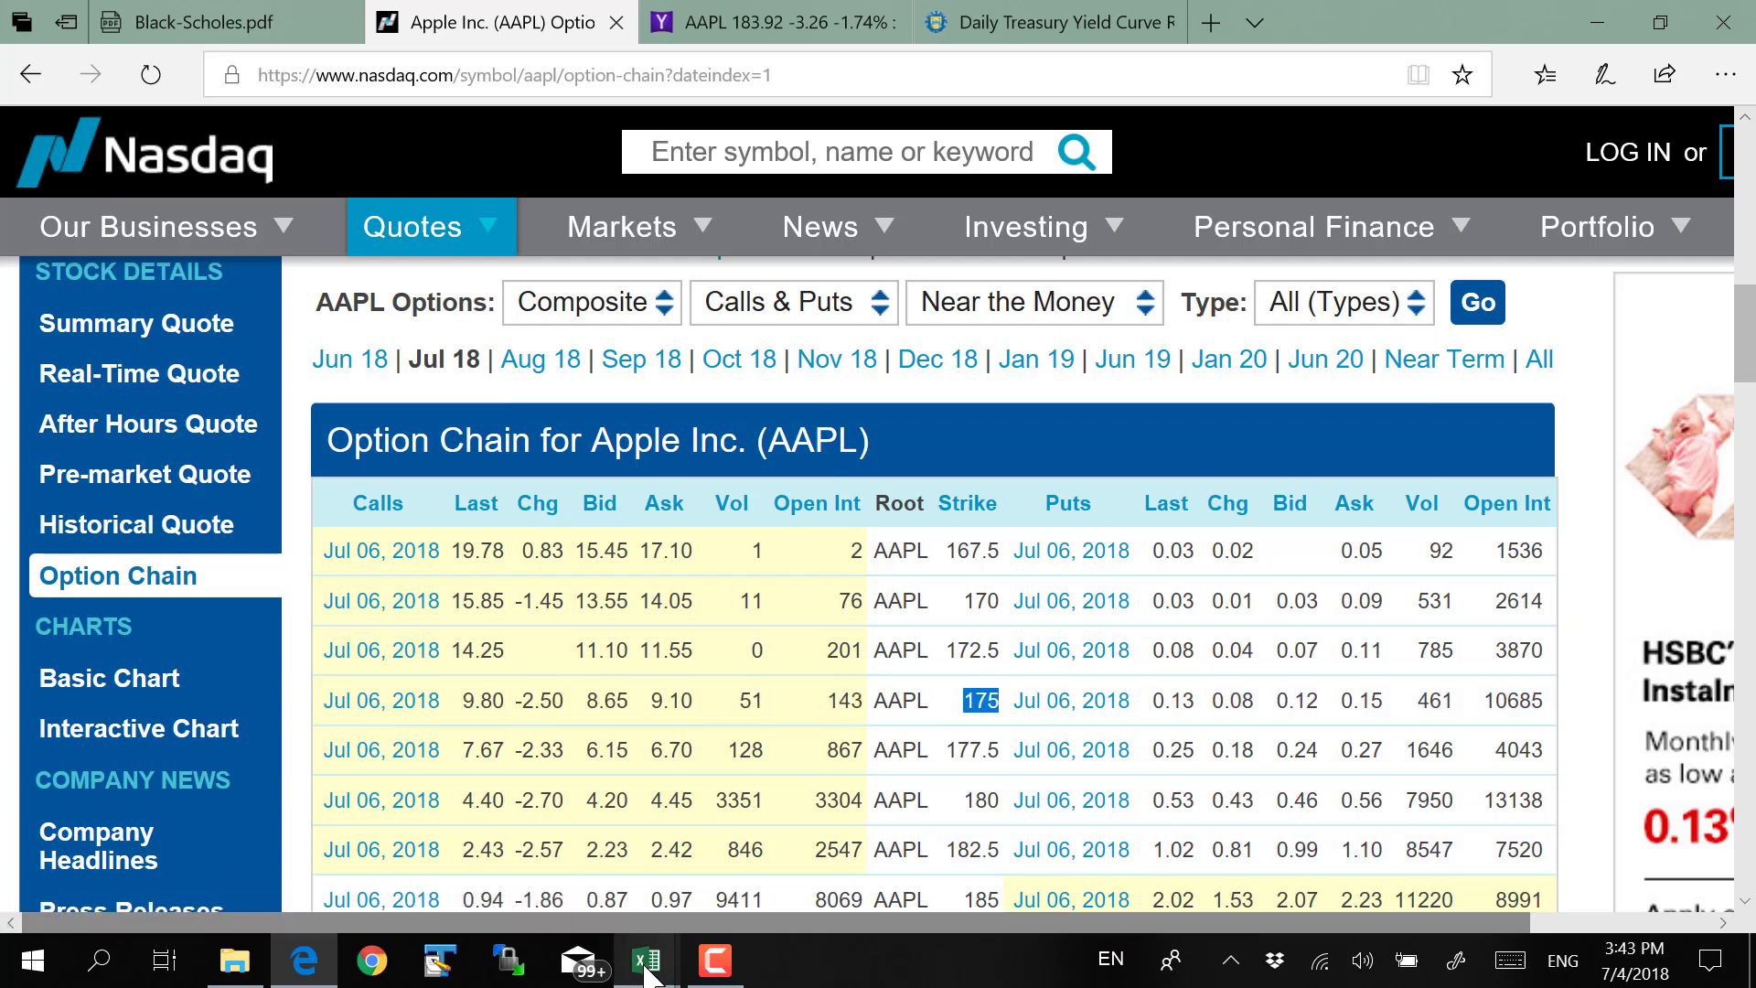
# Enter 175 as the strike price in D3 and start a formula in the T cell D5
pyautogui.click(549, 788)
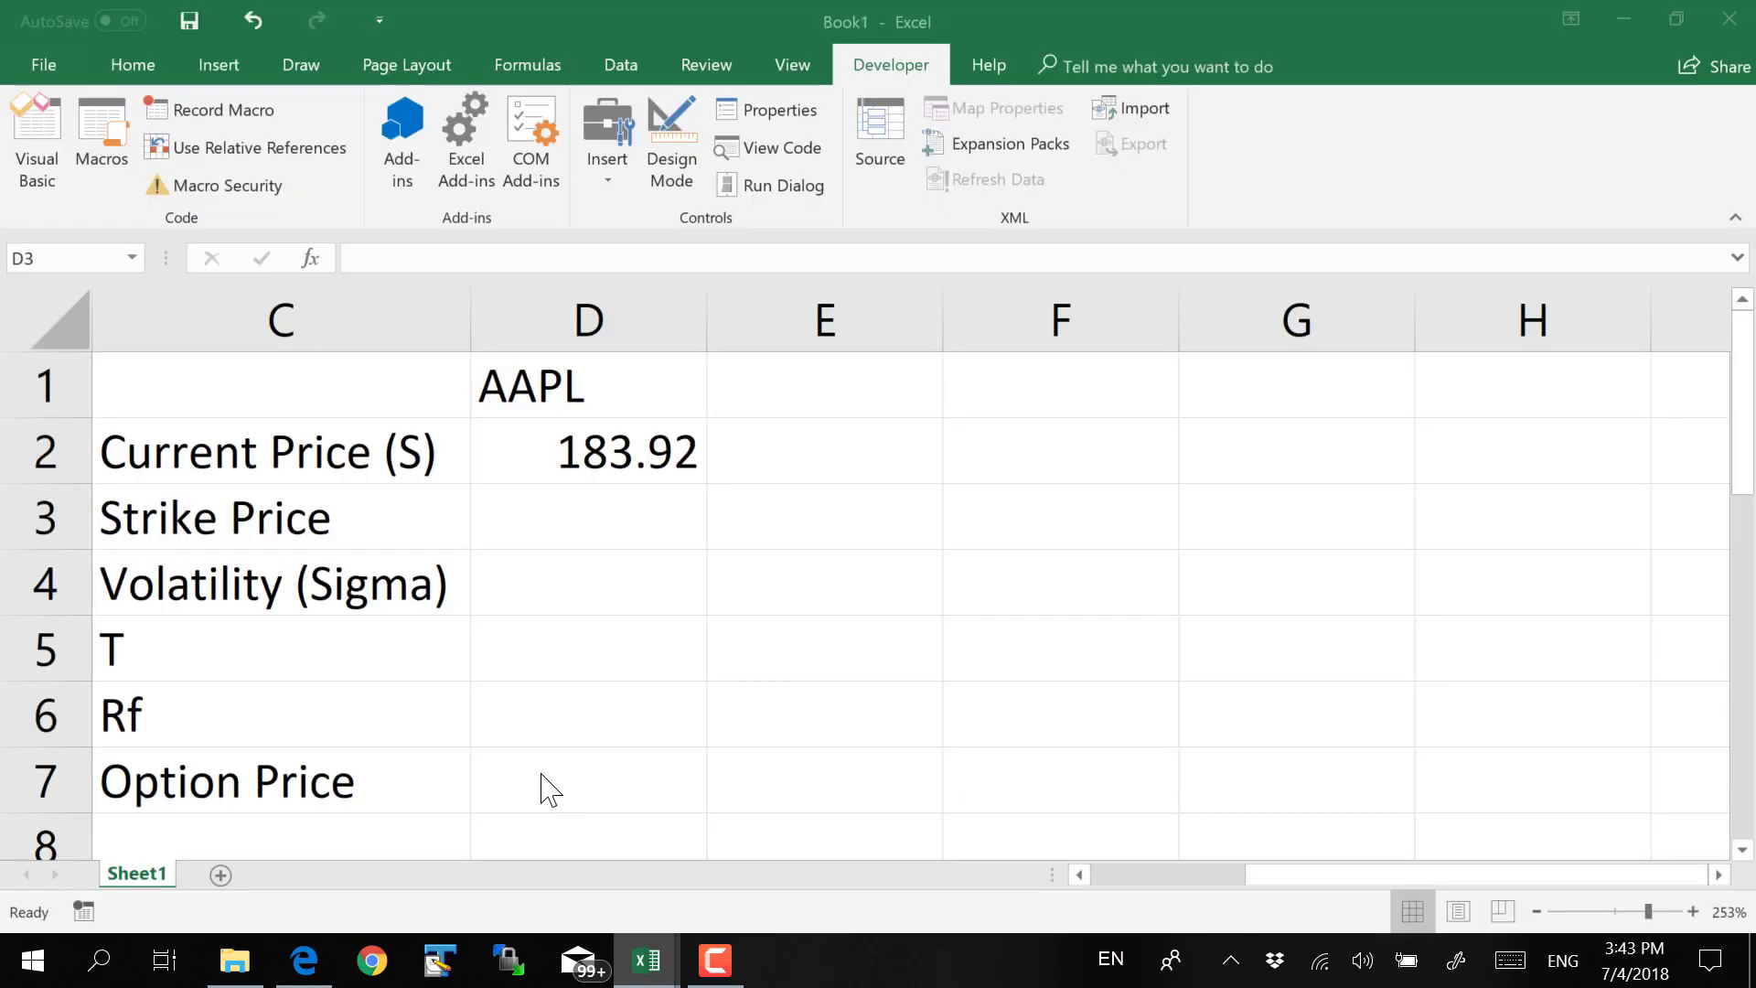
pyautogui.click(569, 518)
pyautogui.write('175')
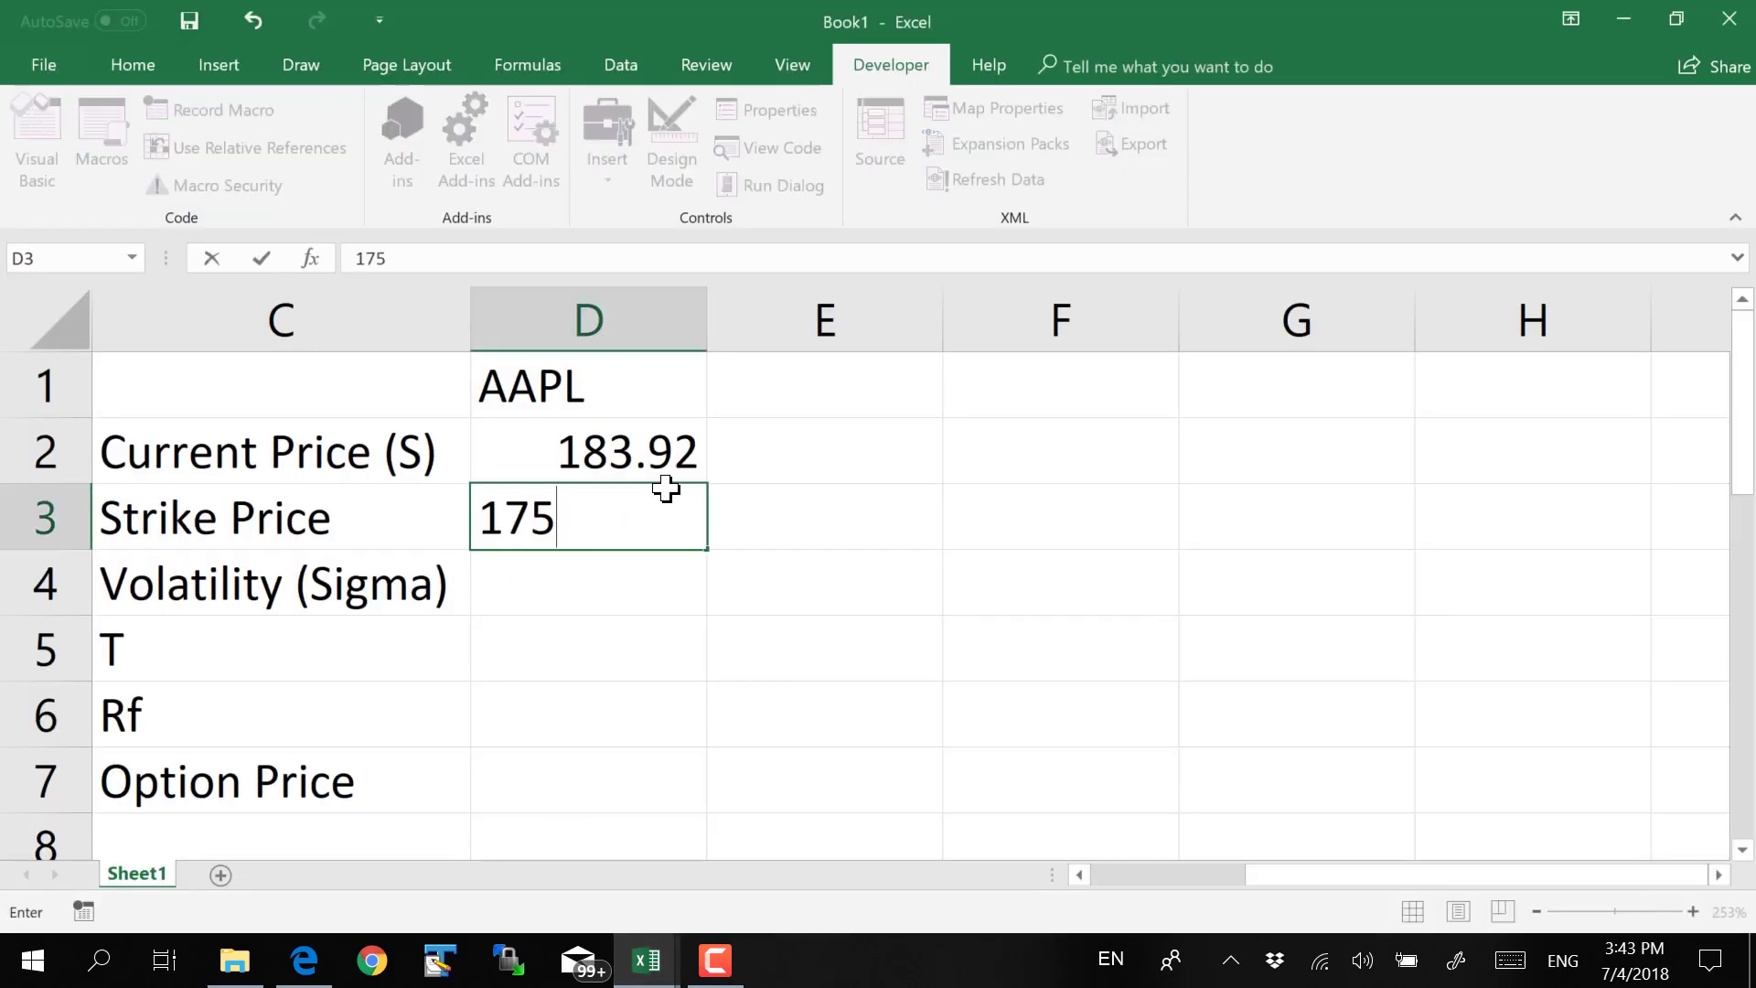
pyautogui.press('Return')
pyautogui.press('Down')
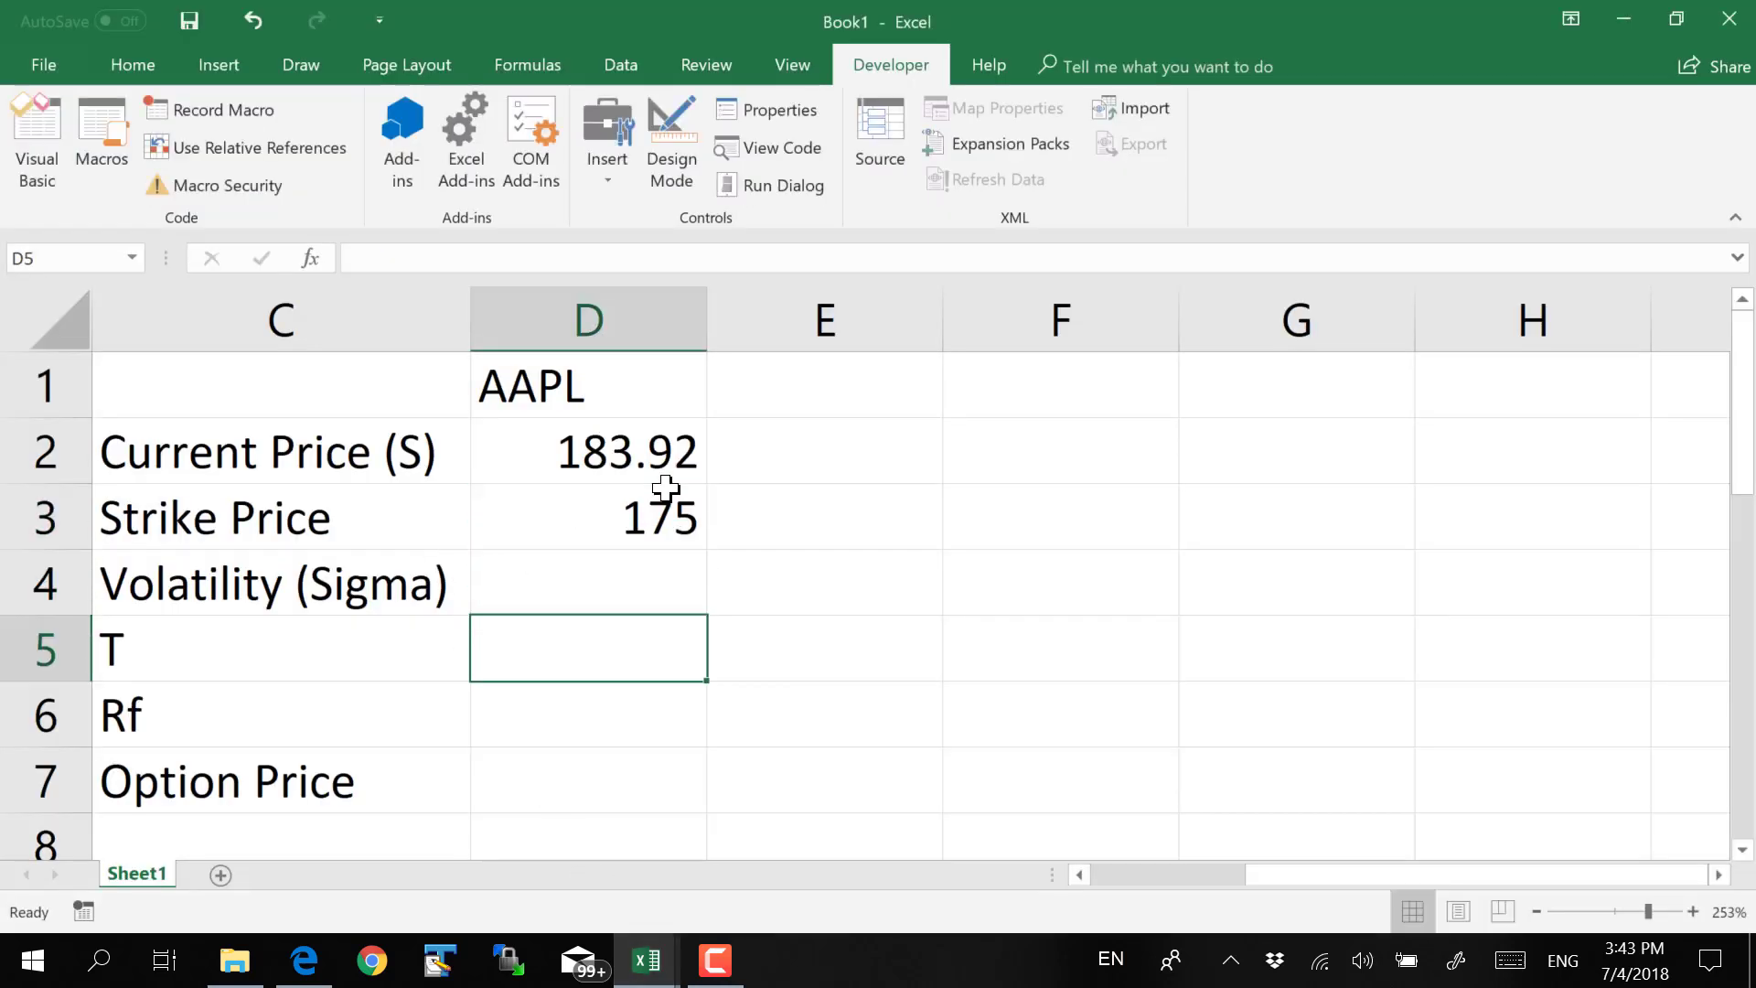
pyautogui.press('Up')
pyautogui.press('Down')
pyautogui.press('Up')
pyautogui.press('Down')
pyautogui.write('=')
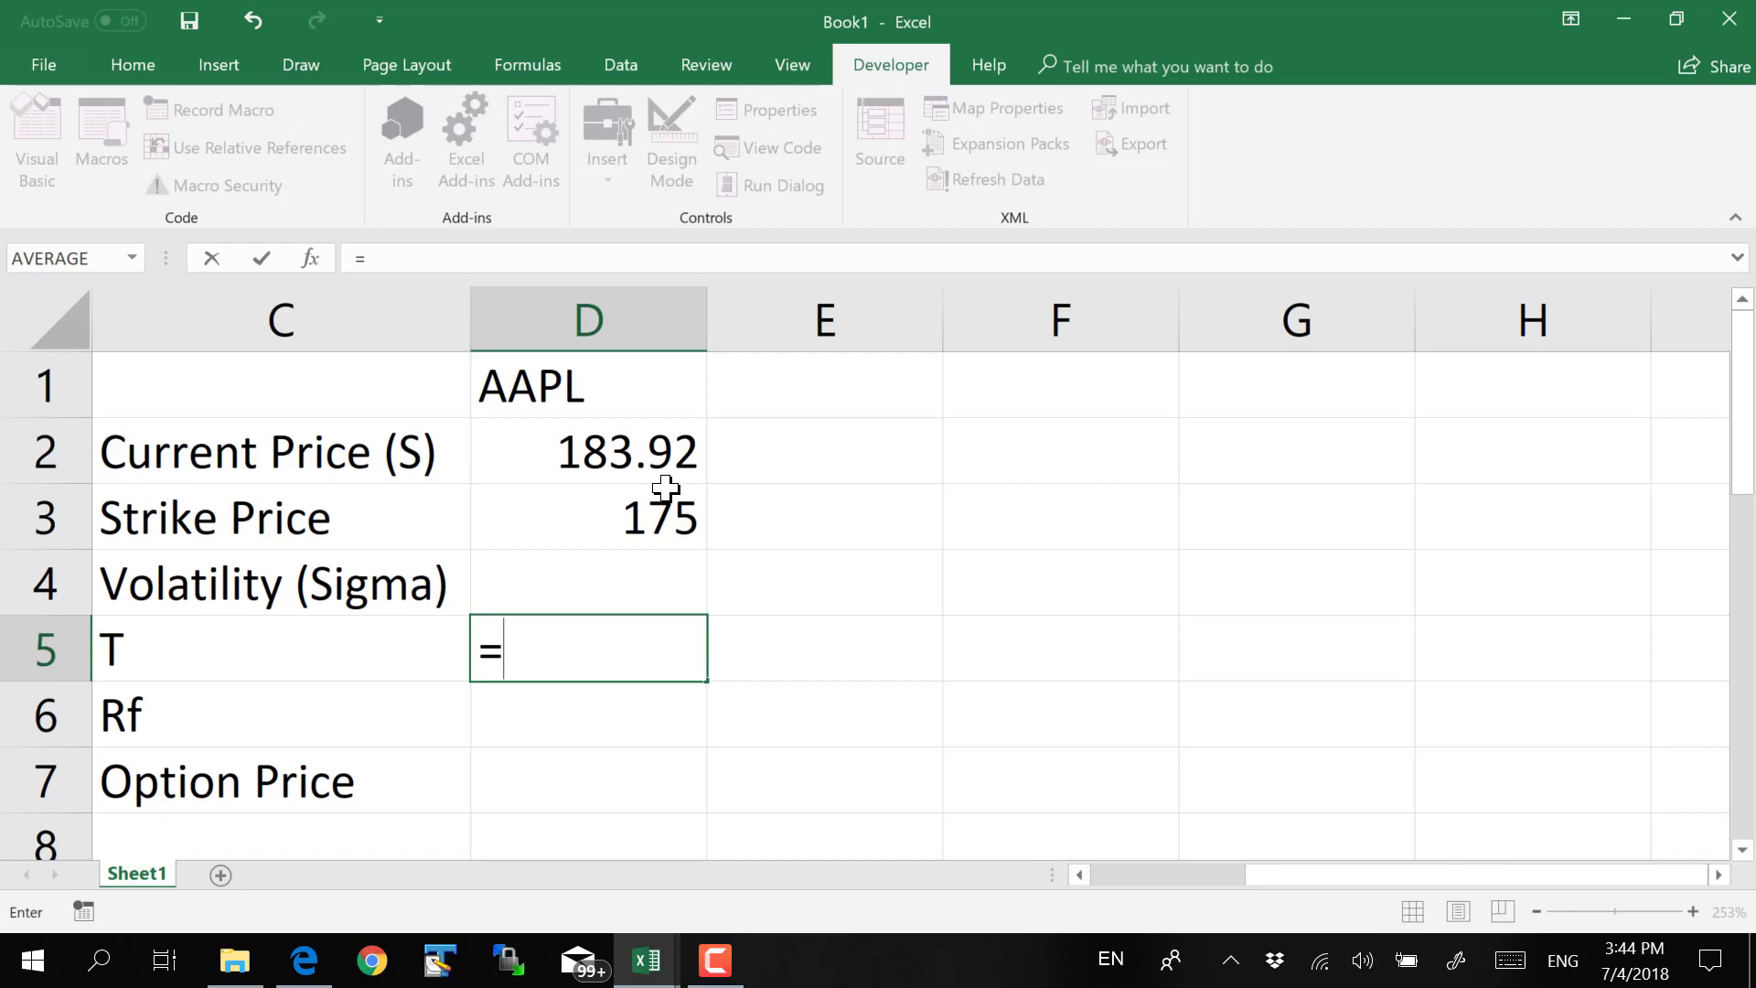
# Enter =3/365 in D5 and format it as a one-decimal percentage, 0.8%
pyautogui.write('3/36')
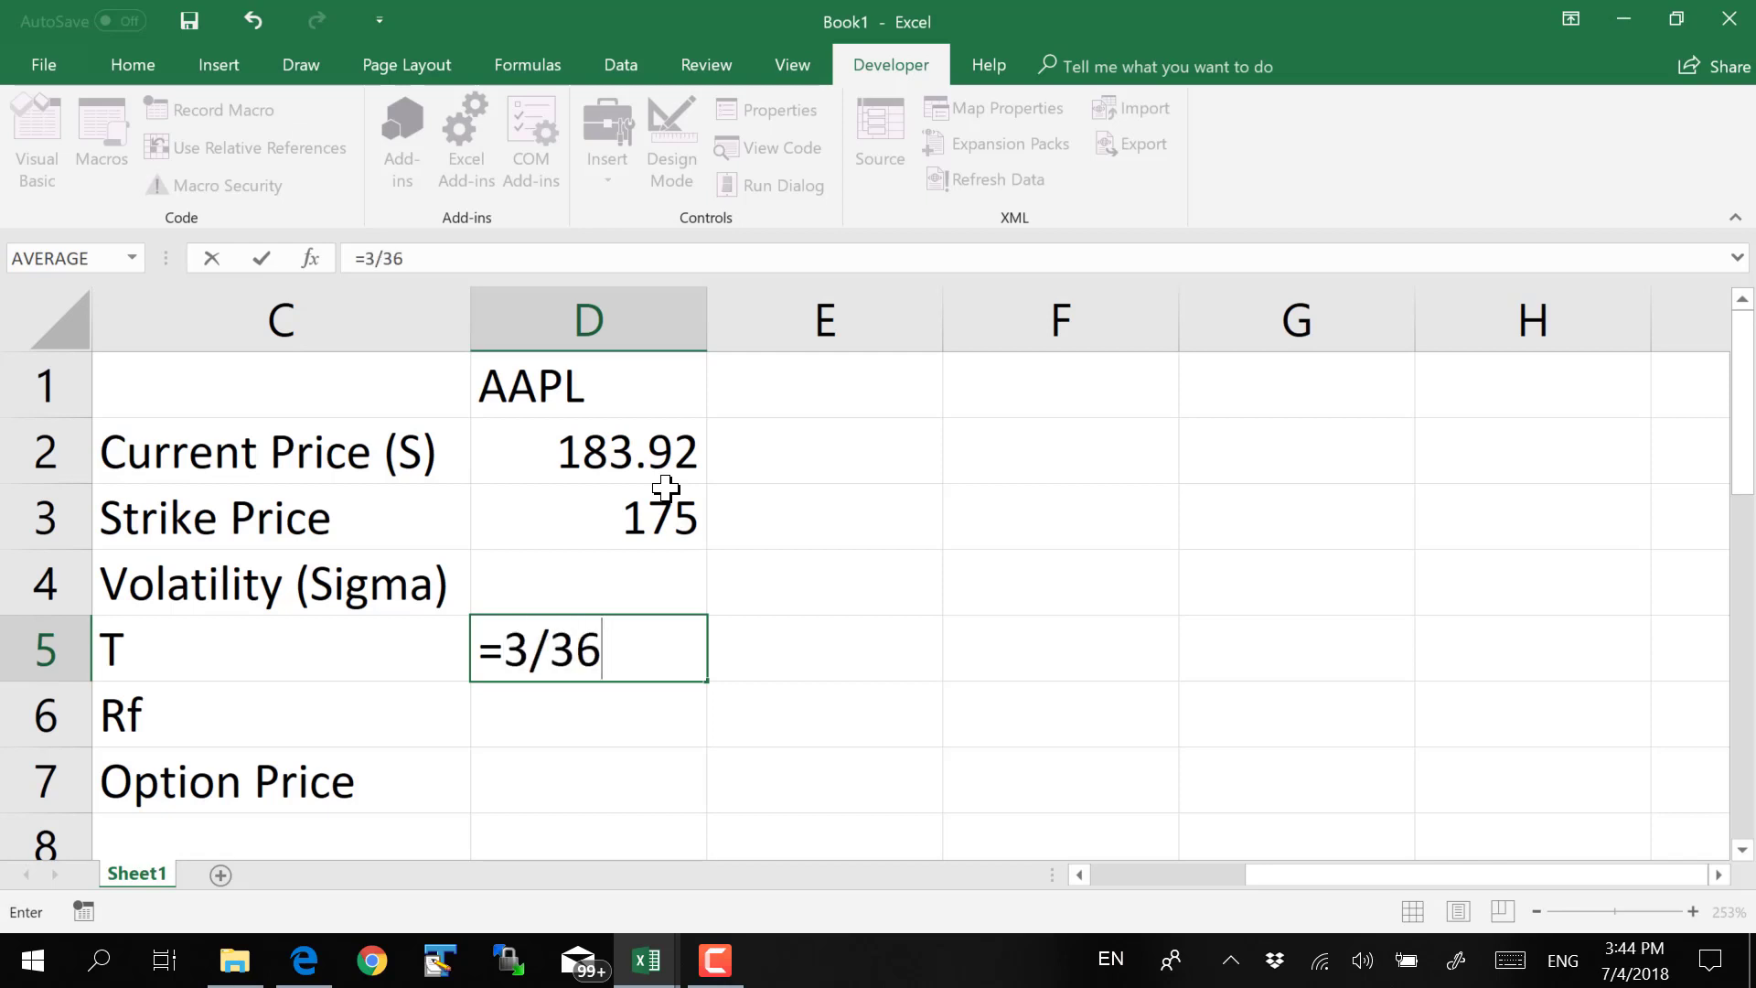
pyautogui.write('5')
pyautogui.press('Return')
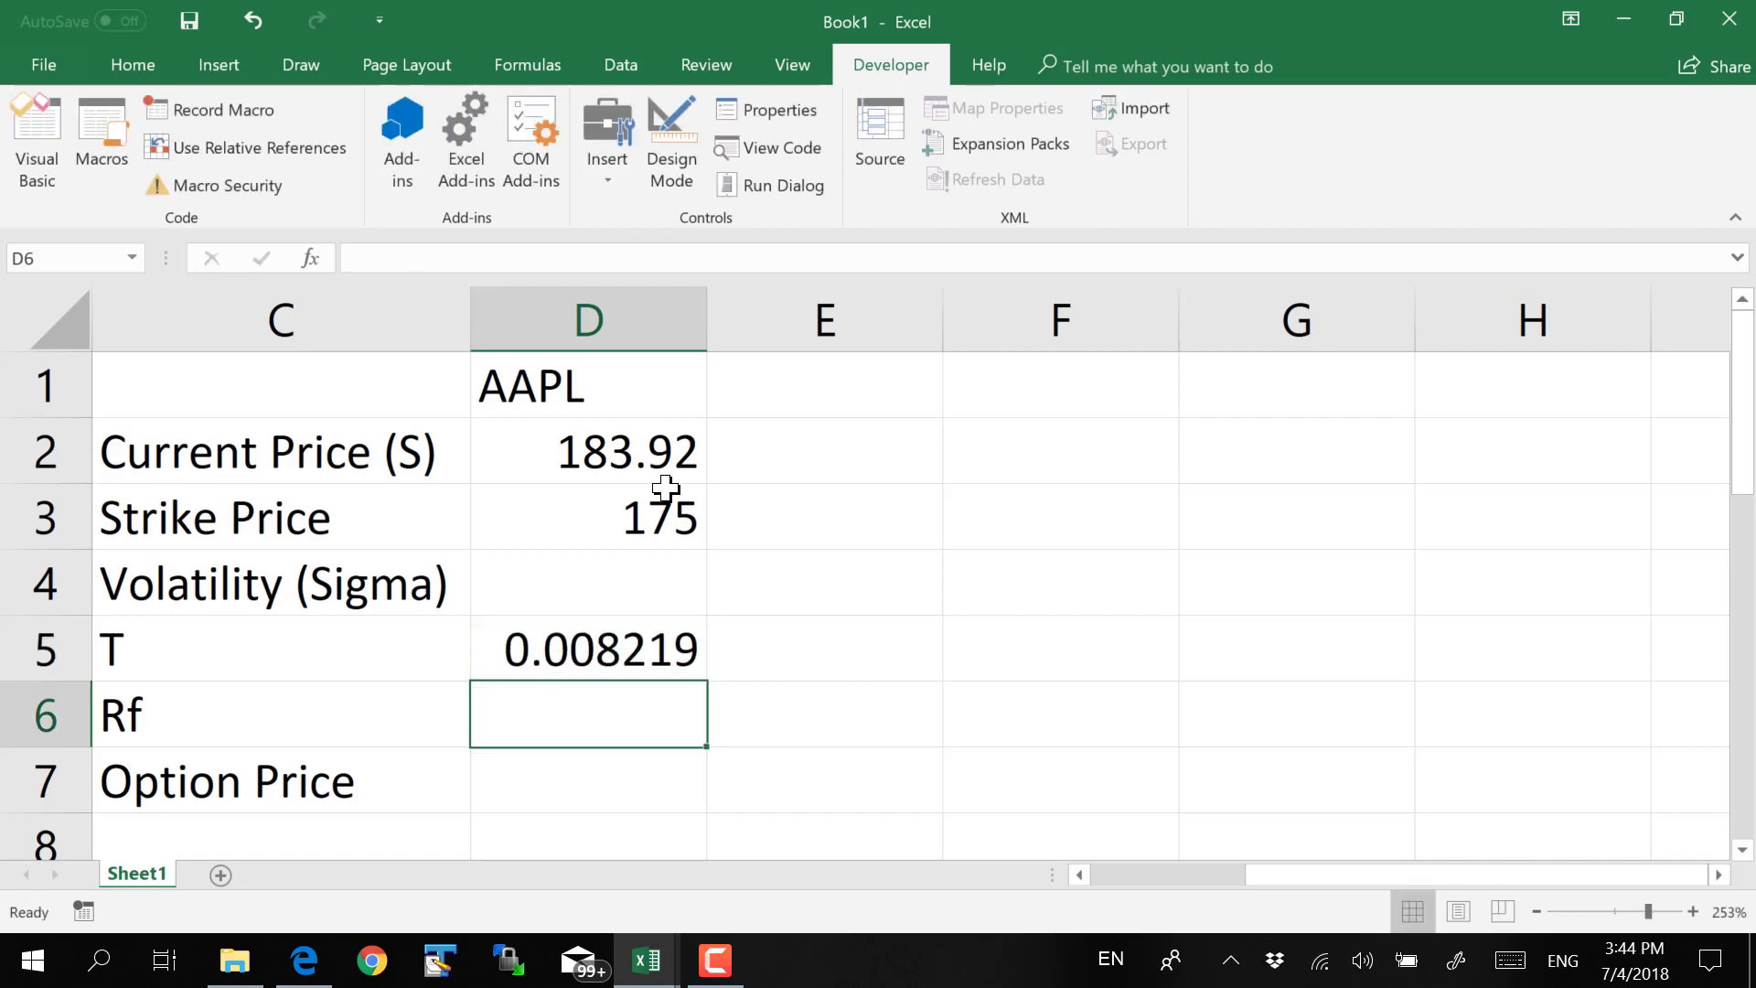
pyautogui.press('Up')
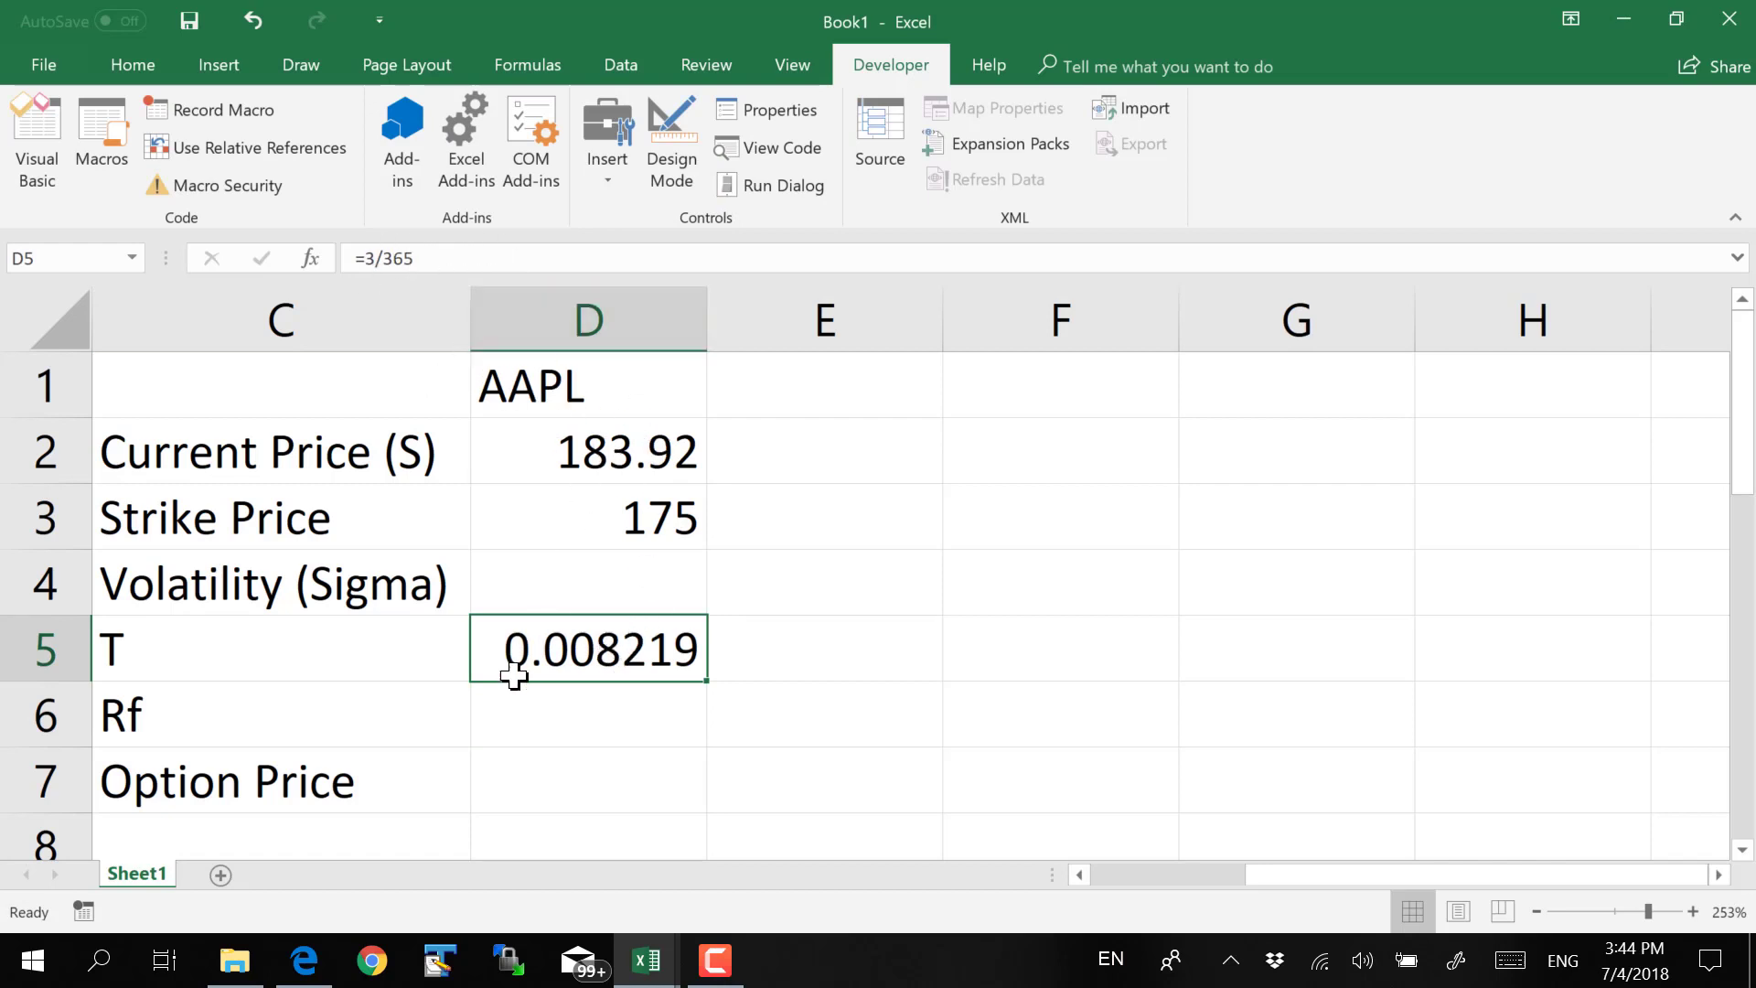
pyautogui.press('Down')
pyautogui.click(582, 634)
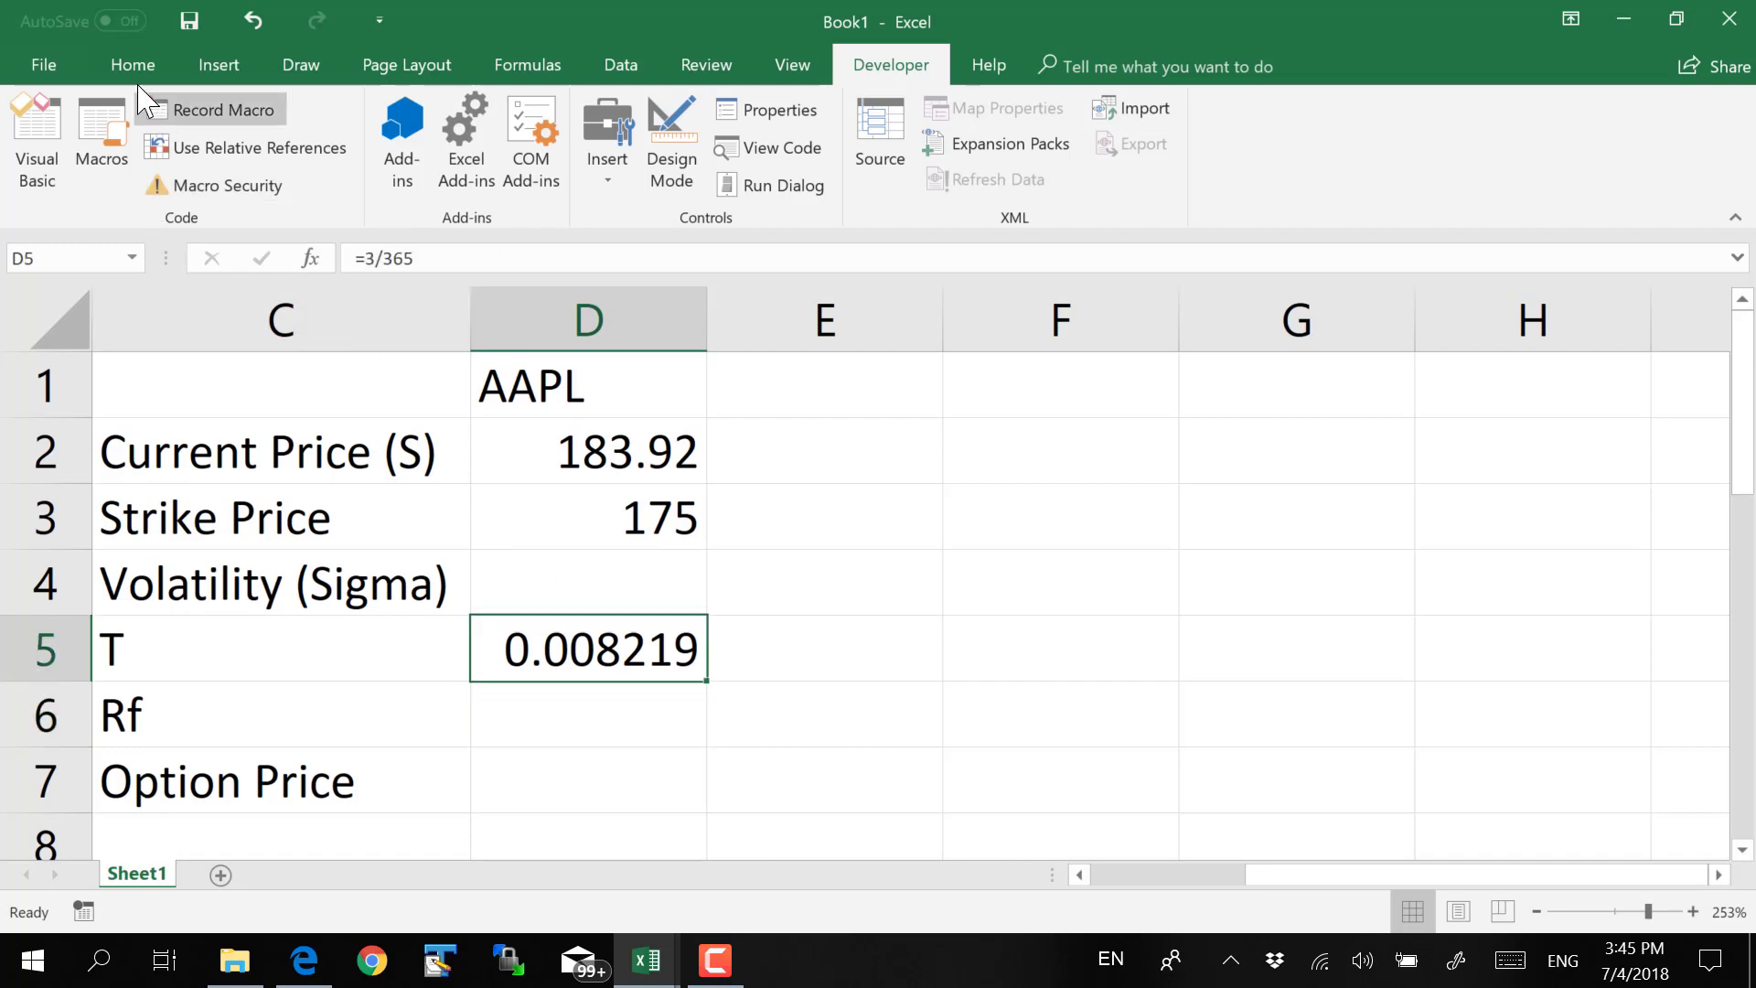
pyautogui.click(133, 64)
pyautogui.click(940, 172)
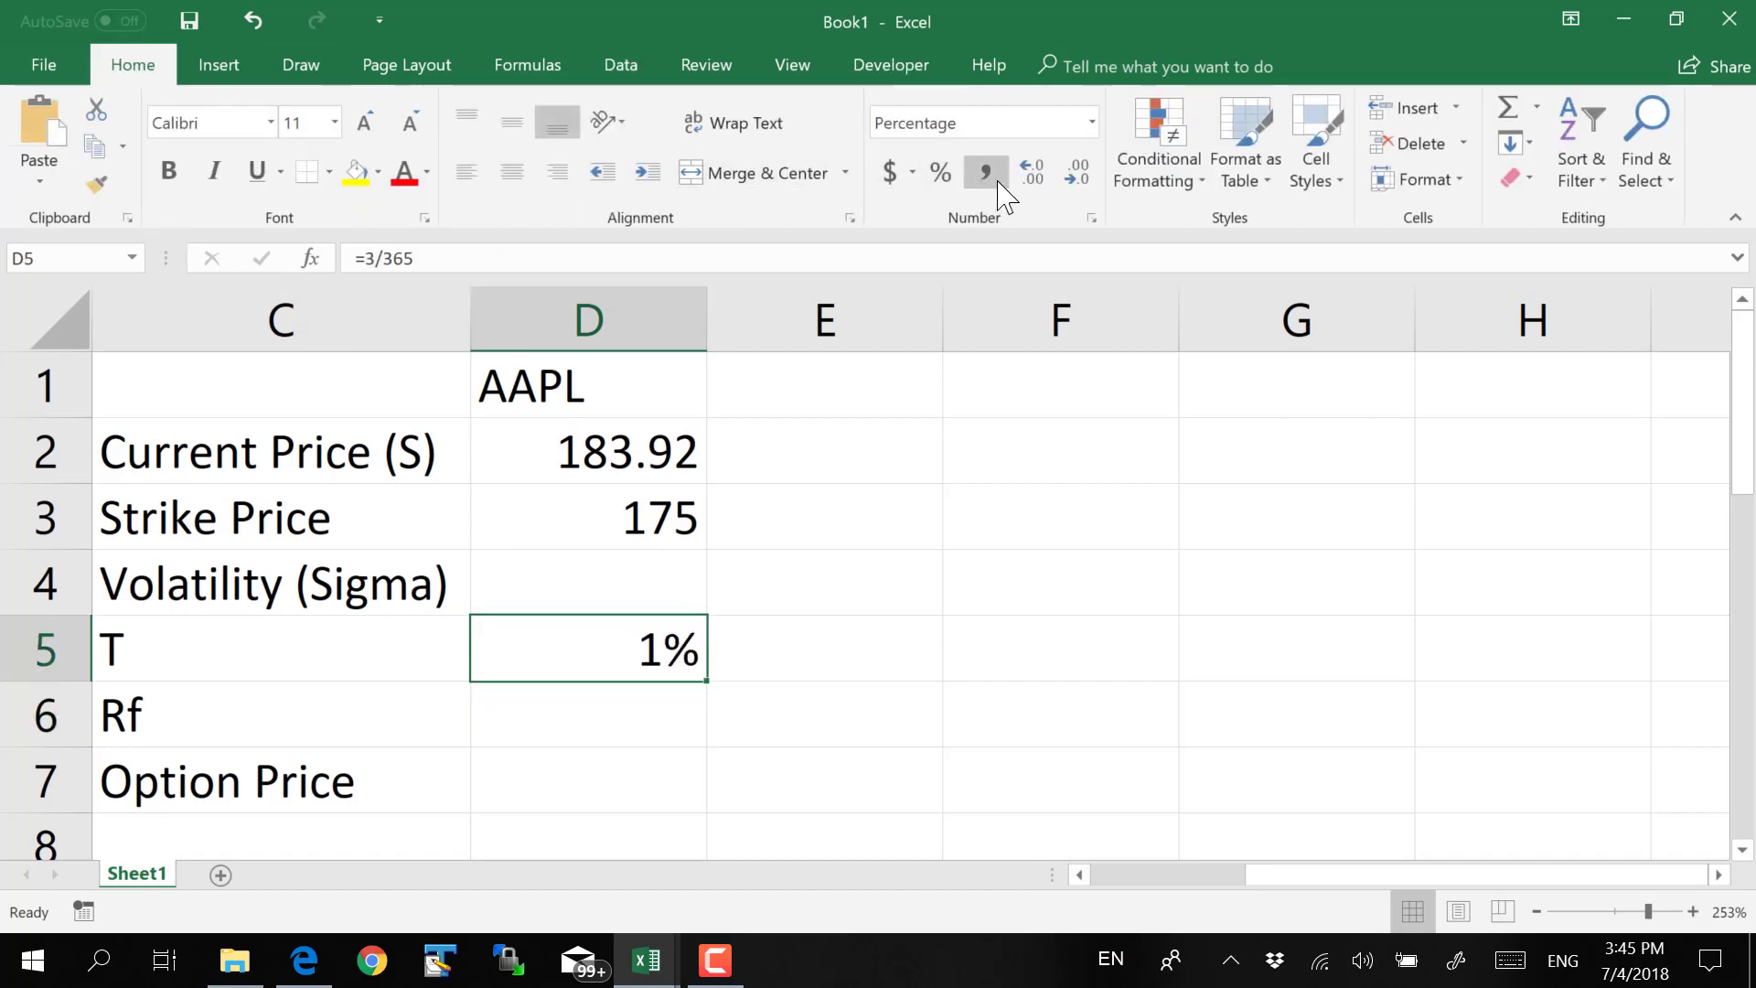
pyautogui.click(1031, 179)
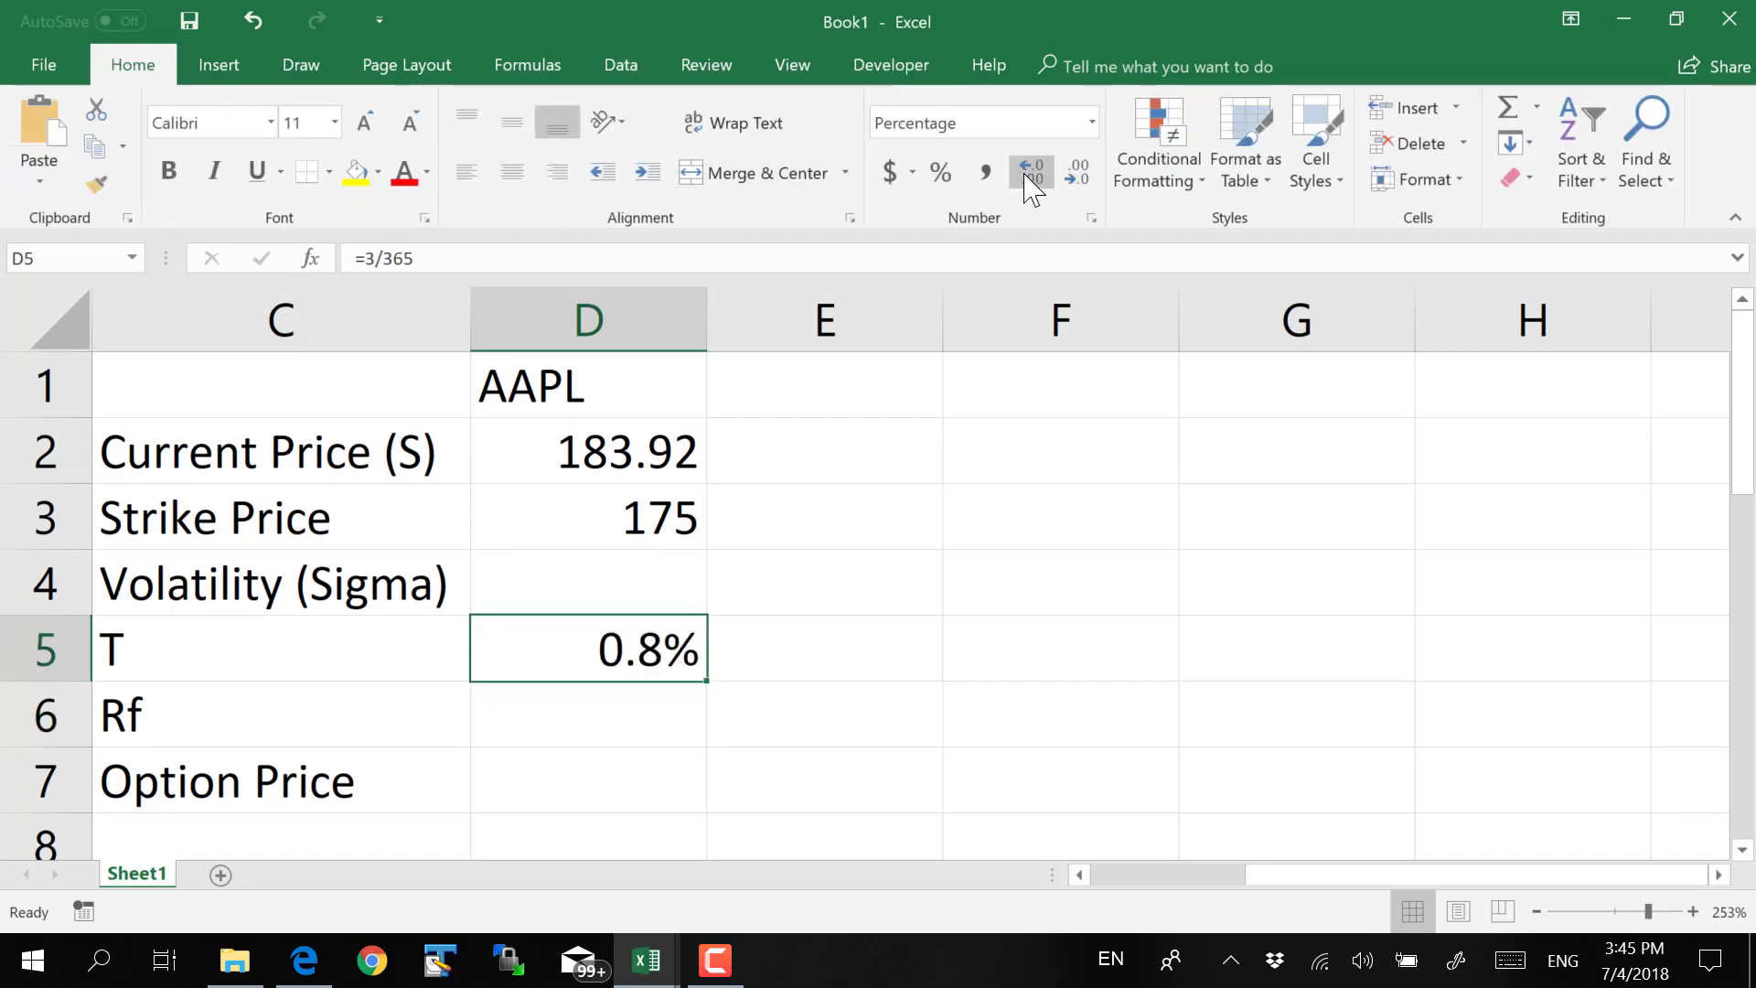
pyautogui.click(631, 713)
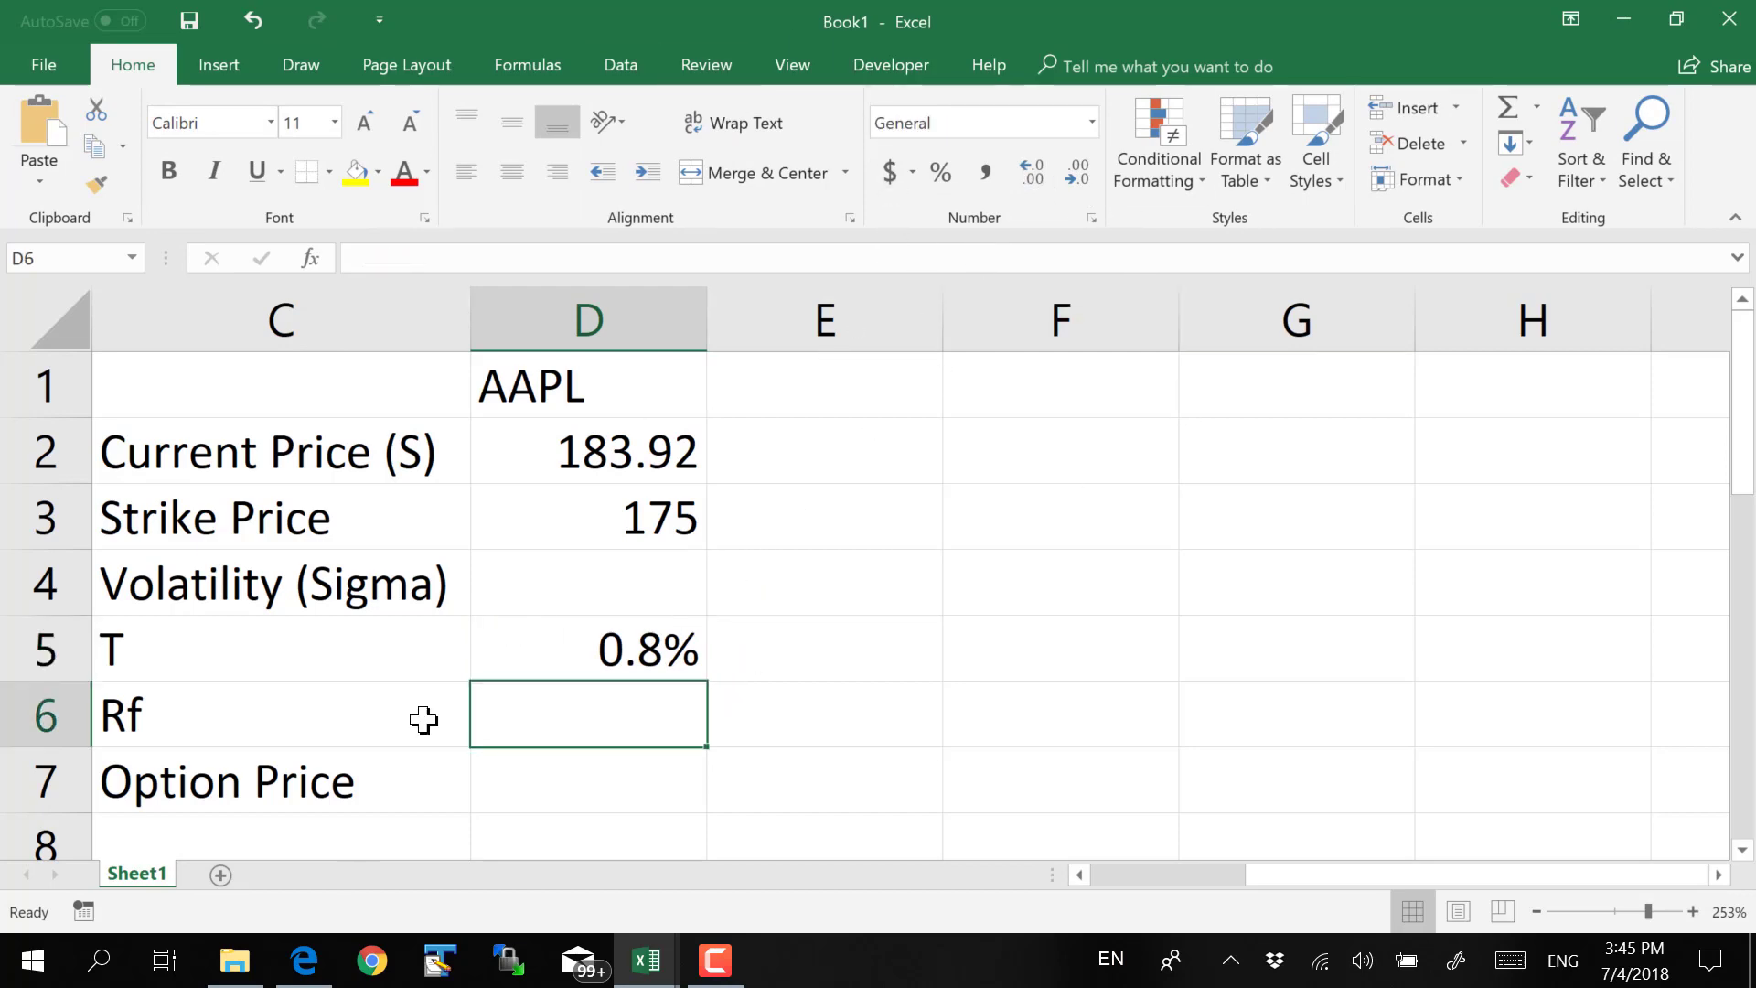
# Bring up the Daily Treasury Yield Curve Rates page in Edge
pyautogui.click(304, 961)
pyautogui.click(1082, 24)
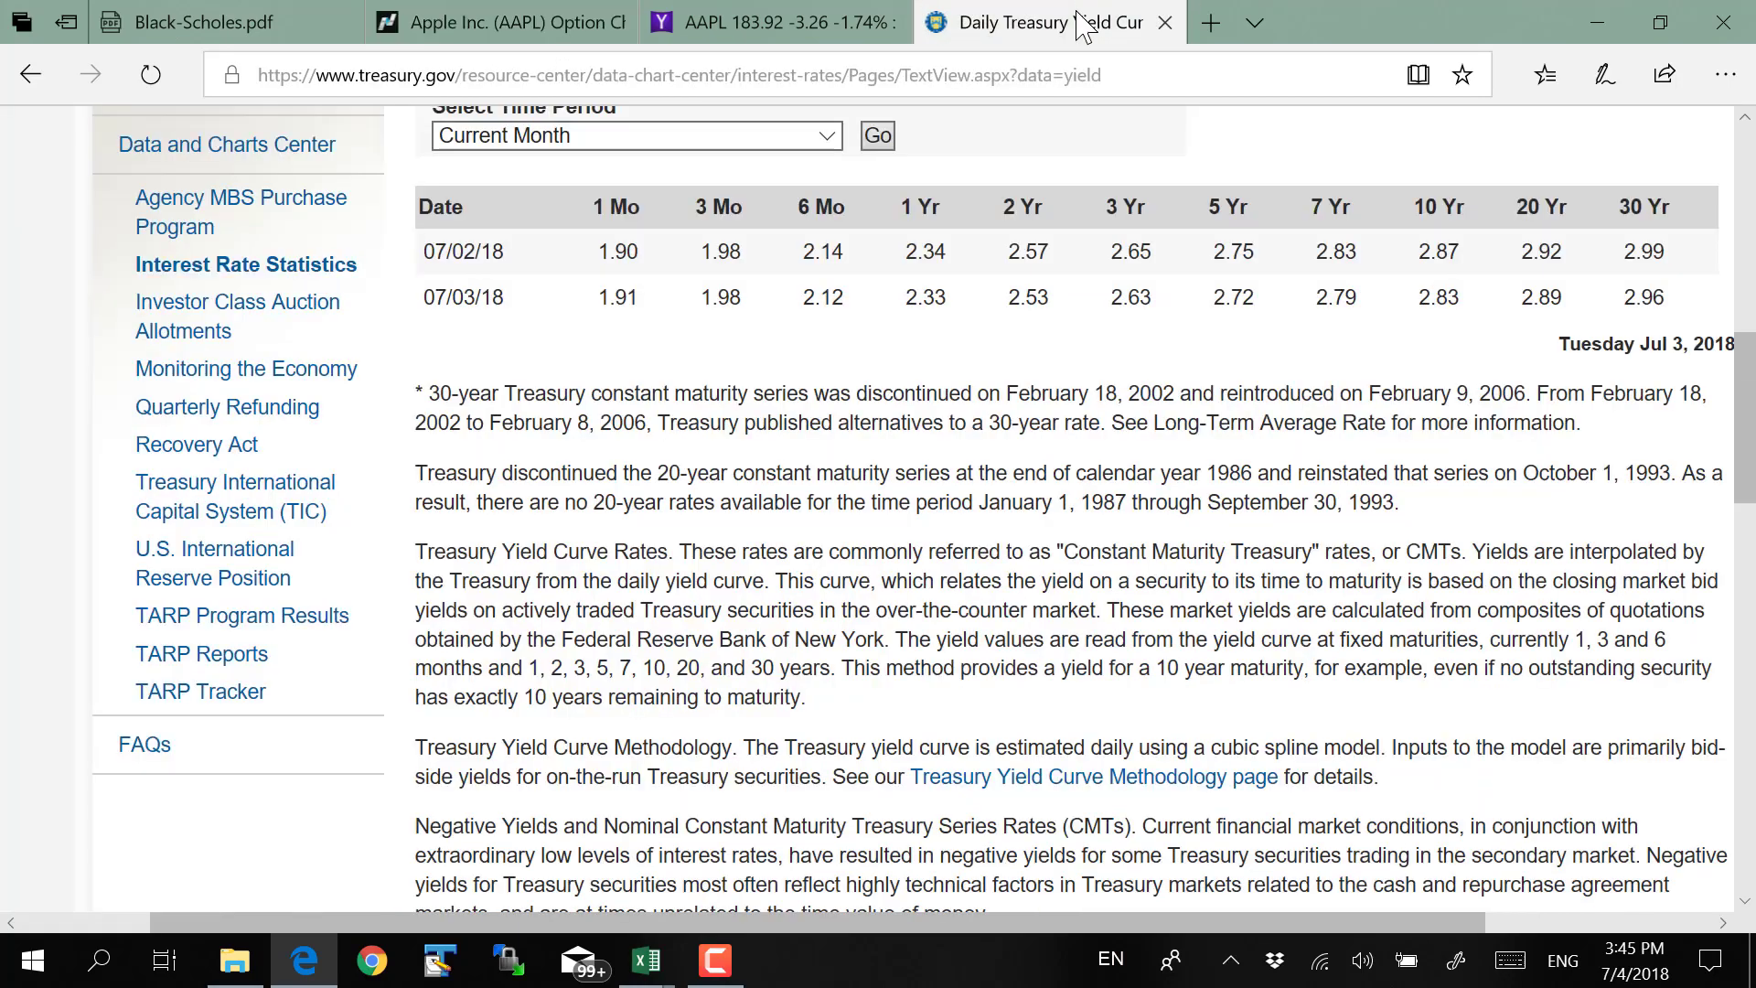
pyautogui.scroll(5, 896, 366)
pyautogui.scroll(5, 640, 375)
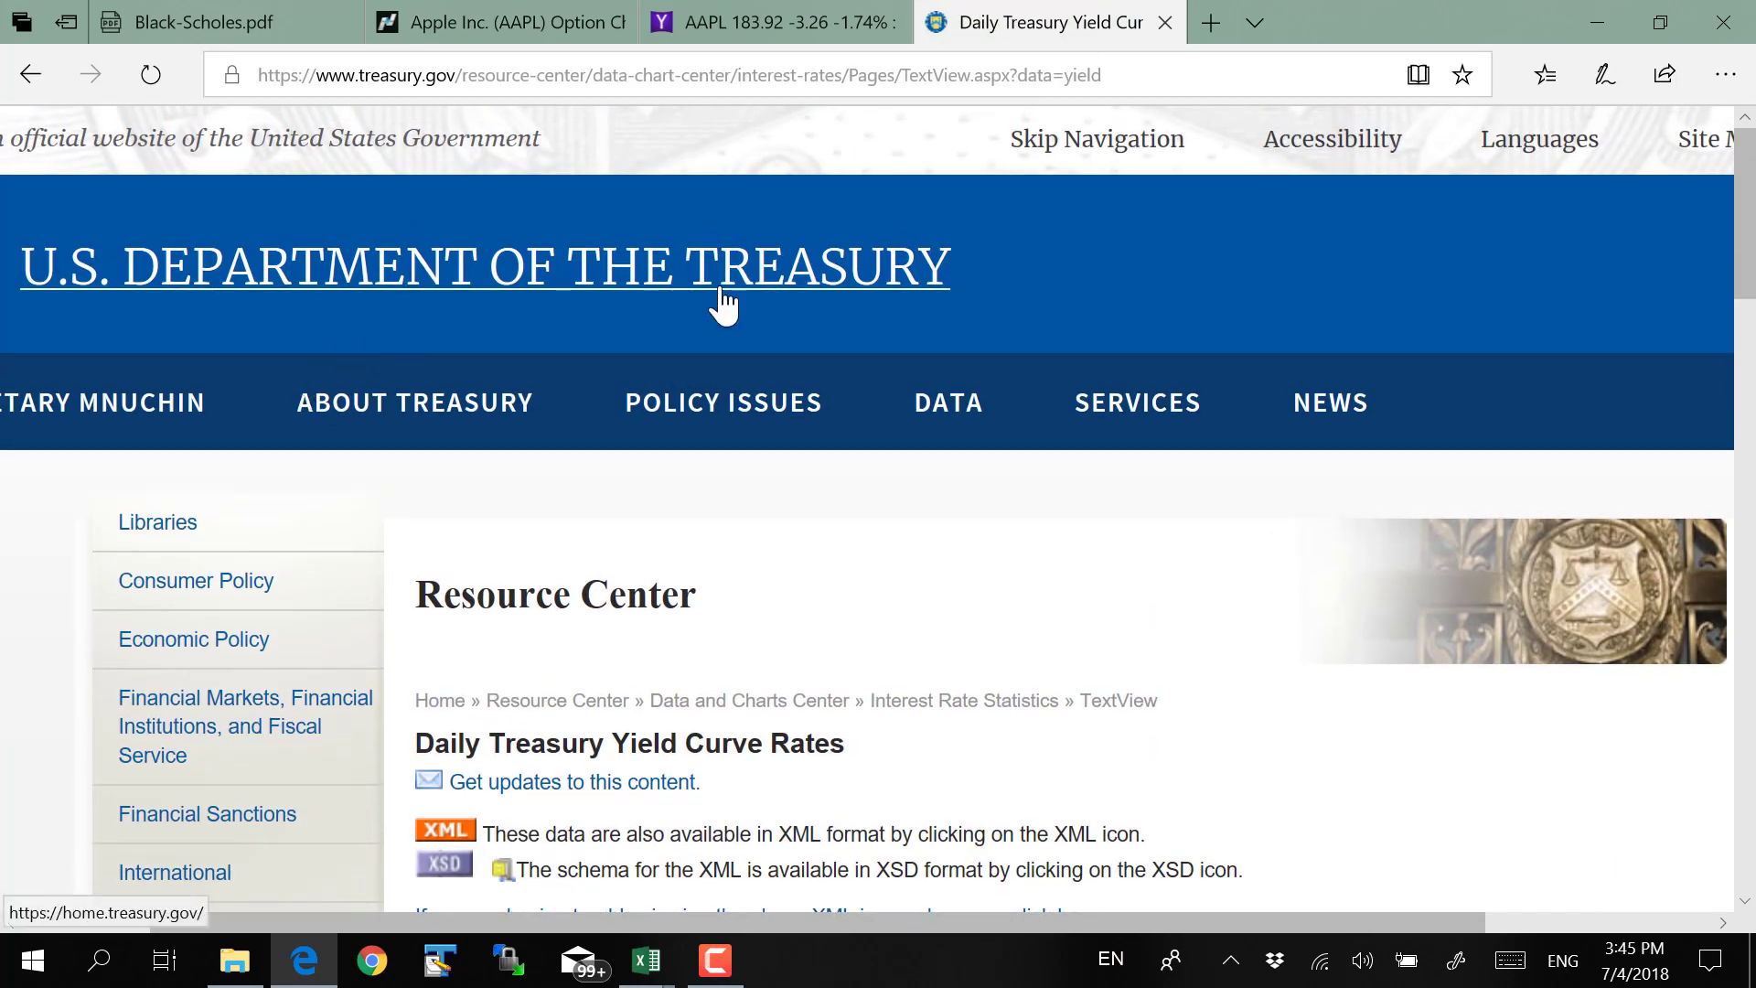
pyautogui.scroll(-3, 717, 470)
pyautogui.scroll(-3, 549, 366)
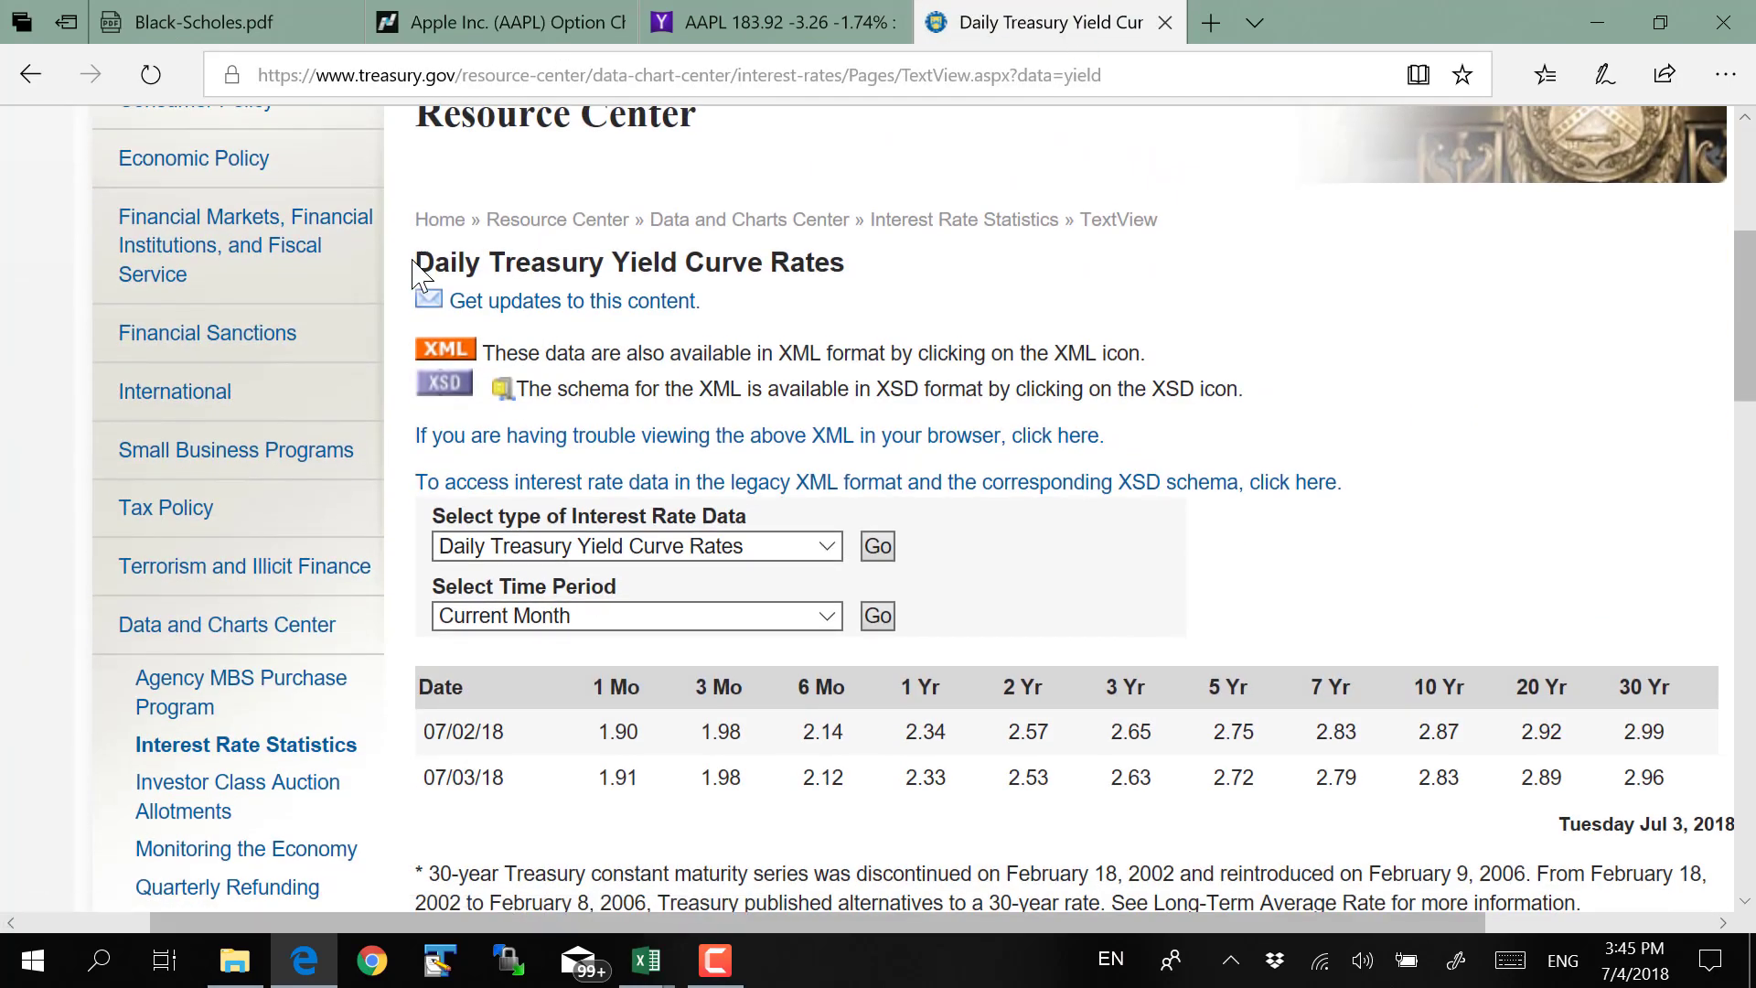
pyautogui.moveTo(414, 271)
pyautogui.mouseDown()
pyautogui.moveTo(882, 258)
pyautogui.moveTo(918, 278)
pyautogui.moveTo(396, 265)
pyautogui.mouseUp()
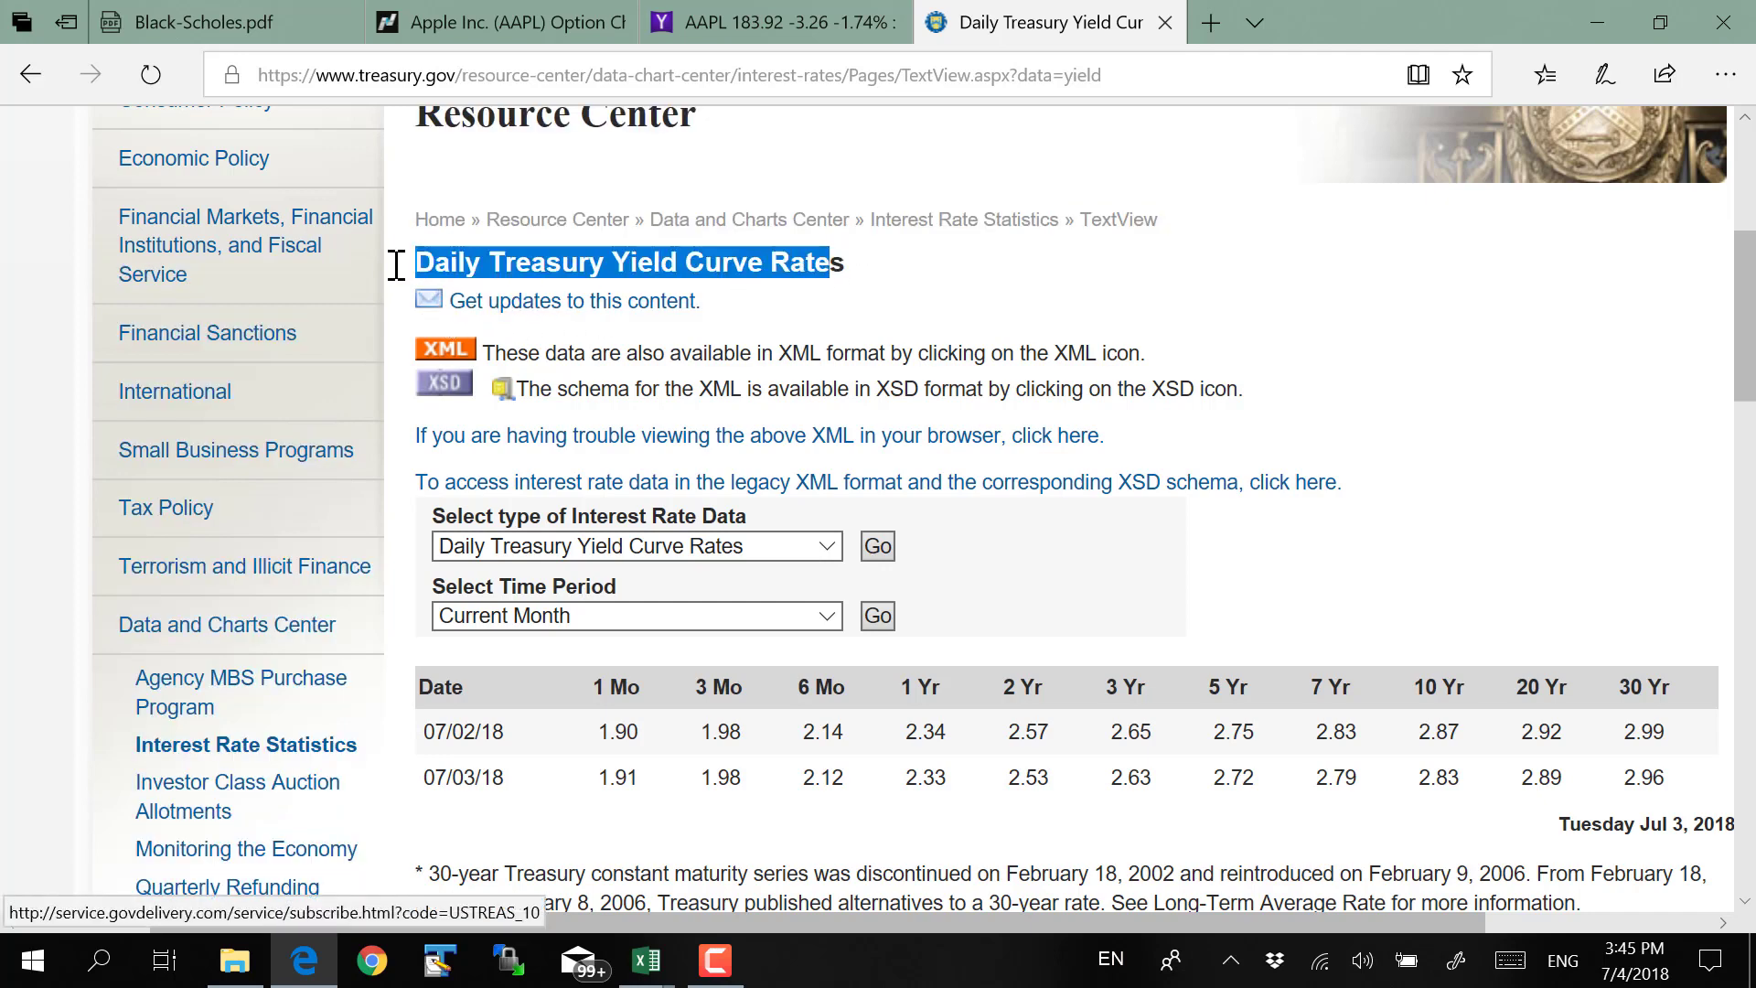
pyautogui.click(992, 352)
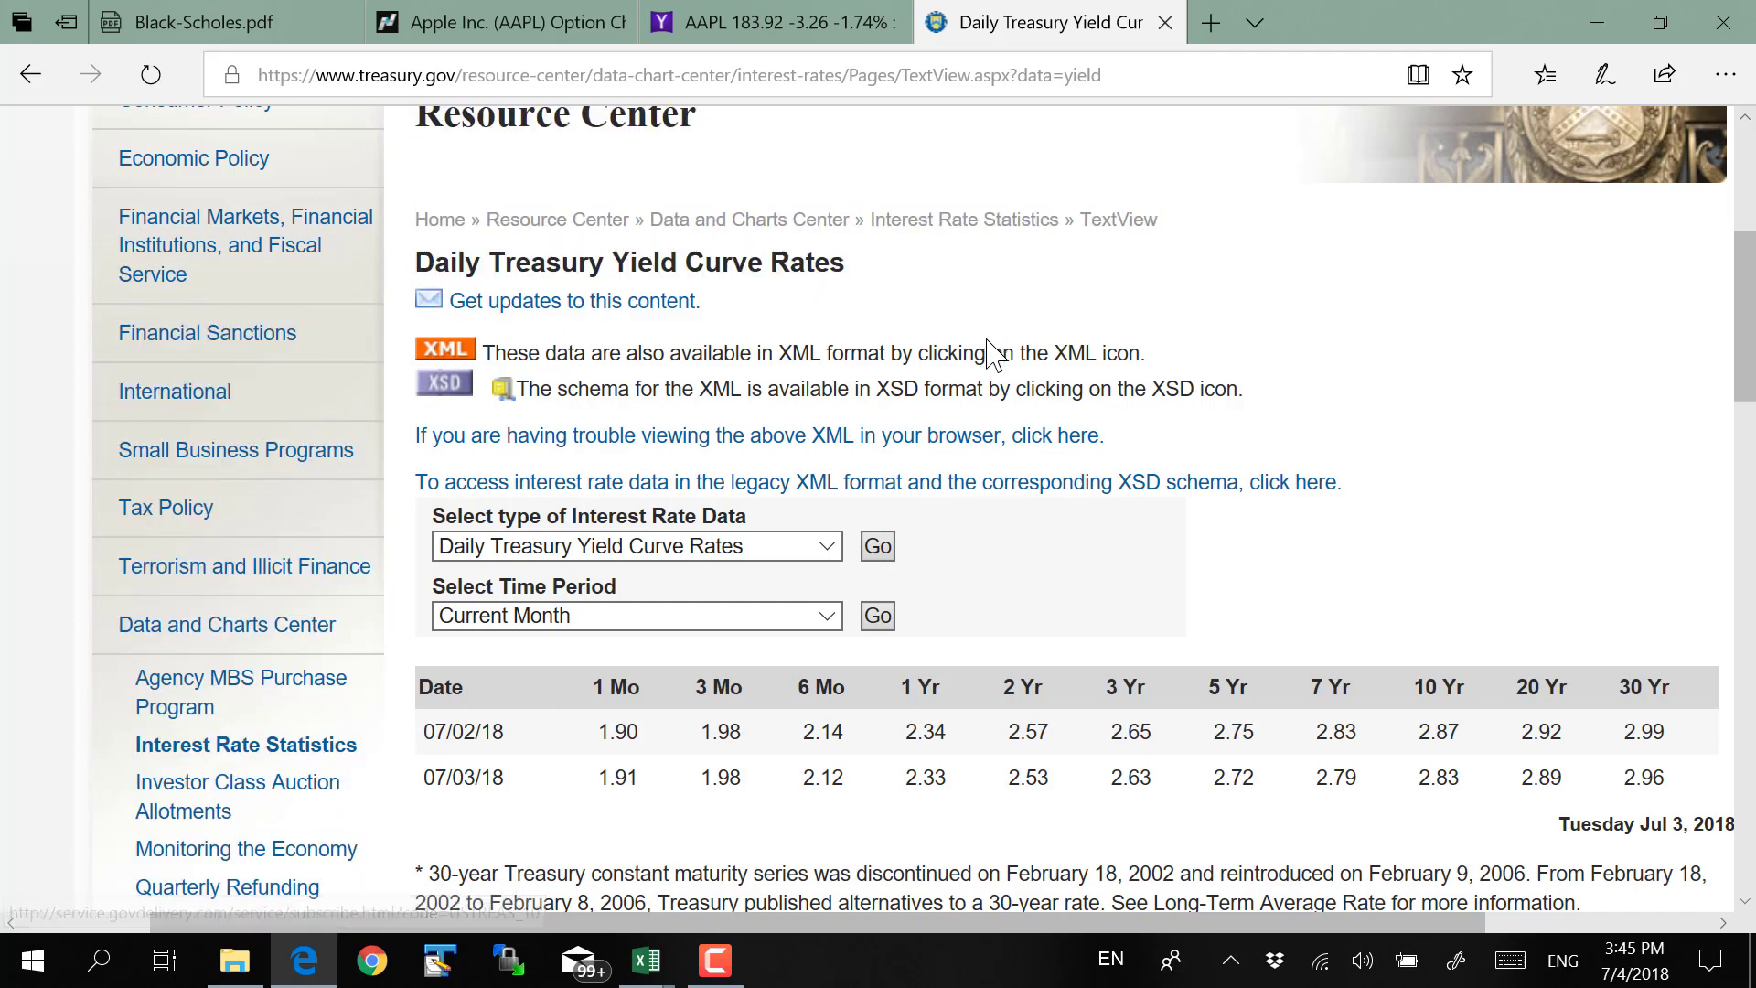
# Find the 07/03/18 10 Yr yield of 2.83, then select the Rf cell D6 in Excel
pyautogui.scroll(-3, 997, 385)
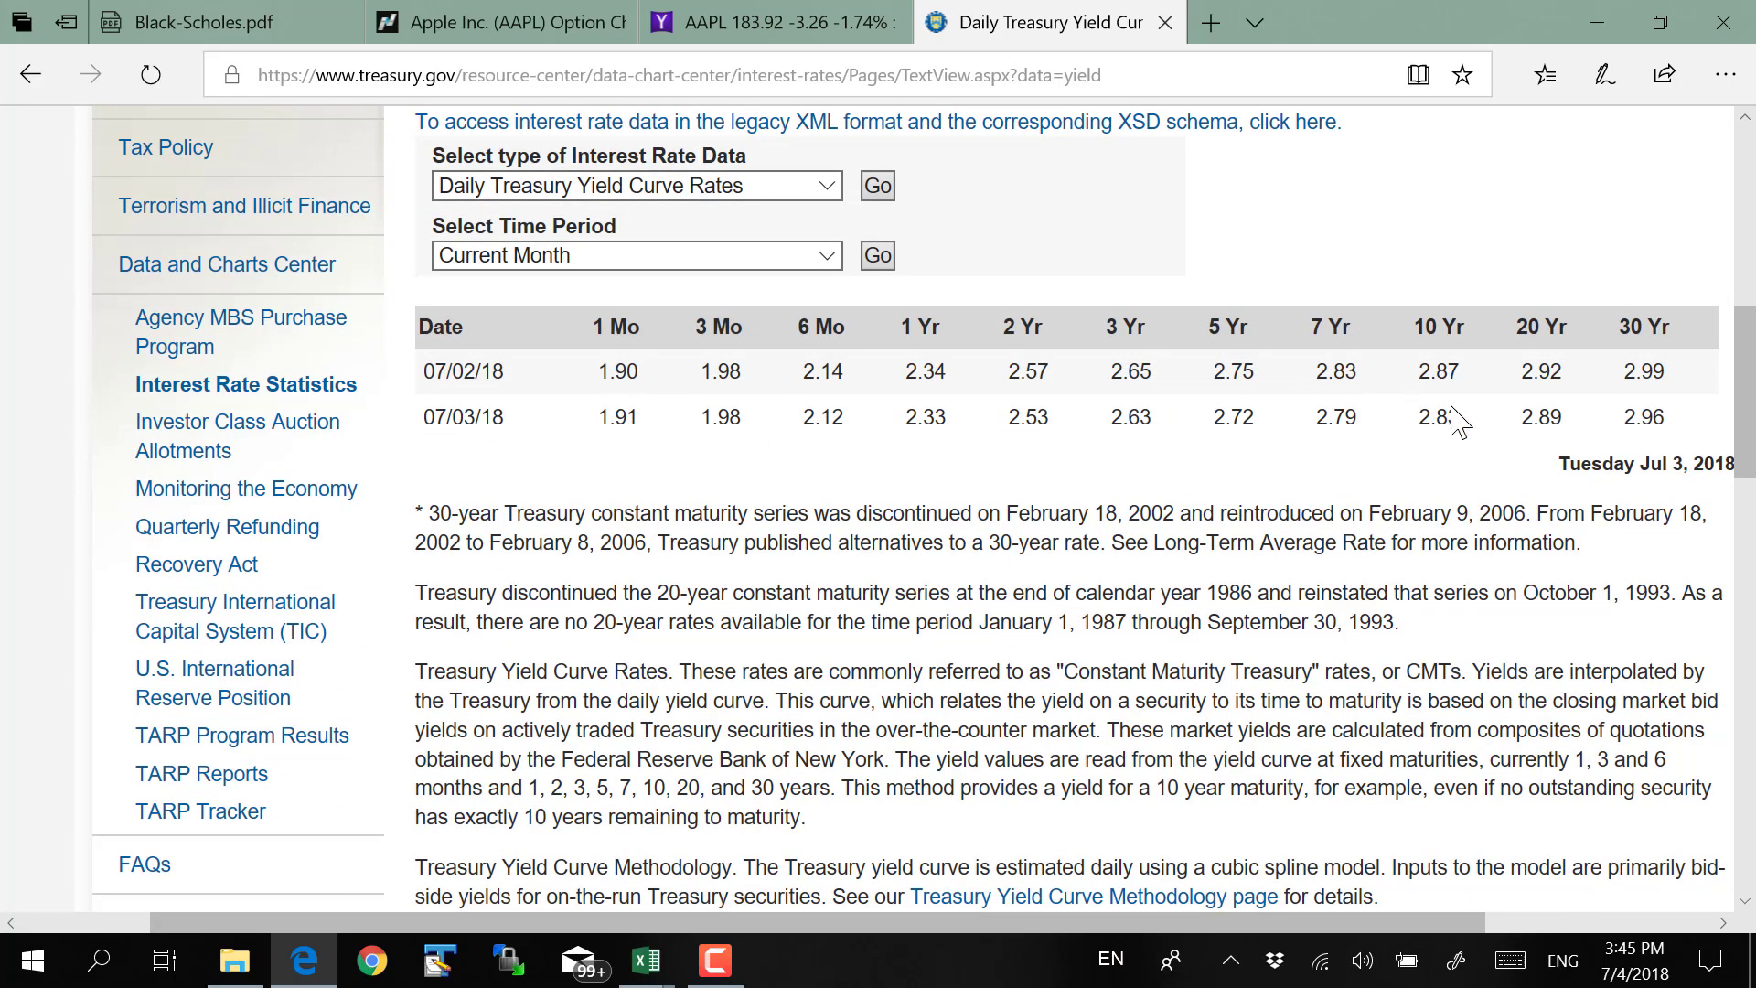
pyautogui.moveTo(1413, 423); pyautogui.dragTo(1475, 430)
pyautogui.doubleClick(1459, 420)
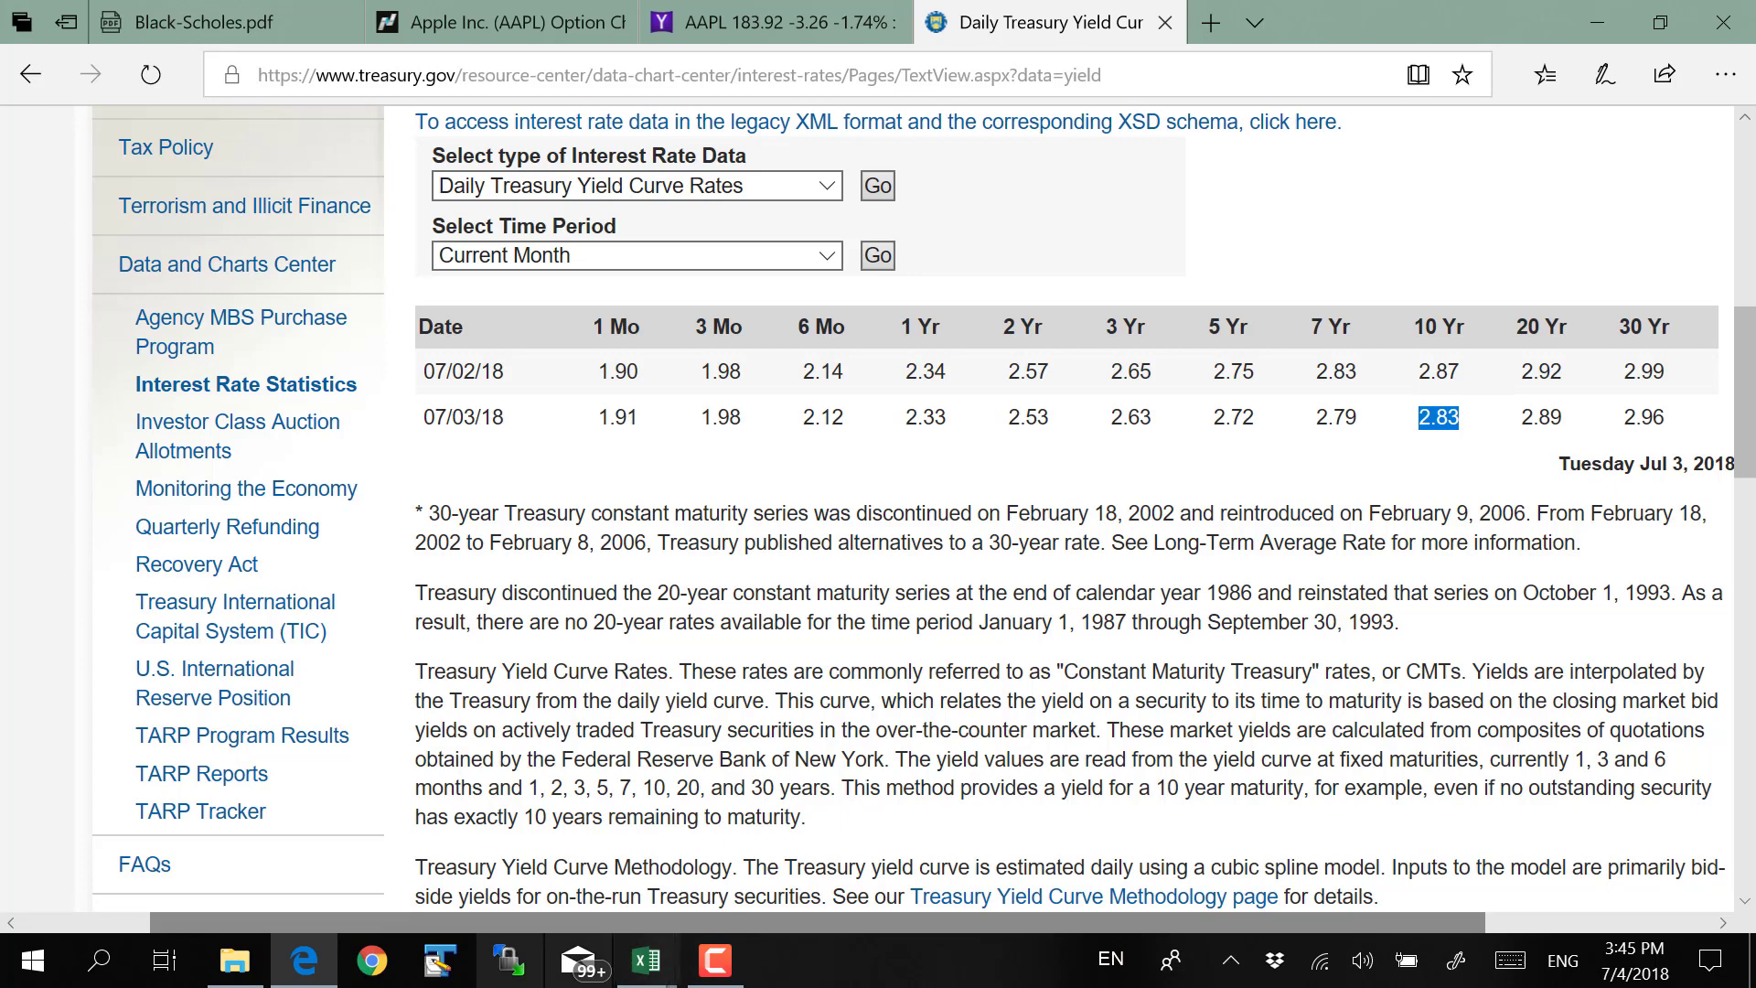
pyautogui.click(646, 960)
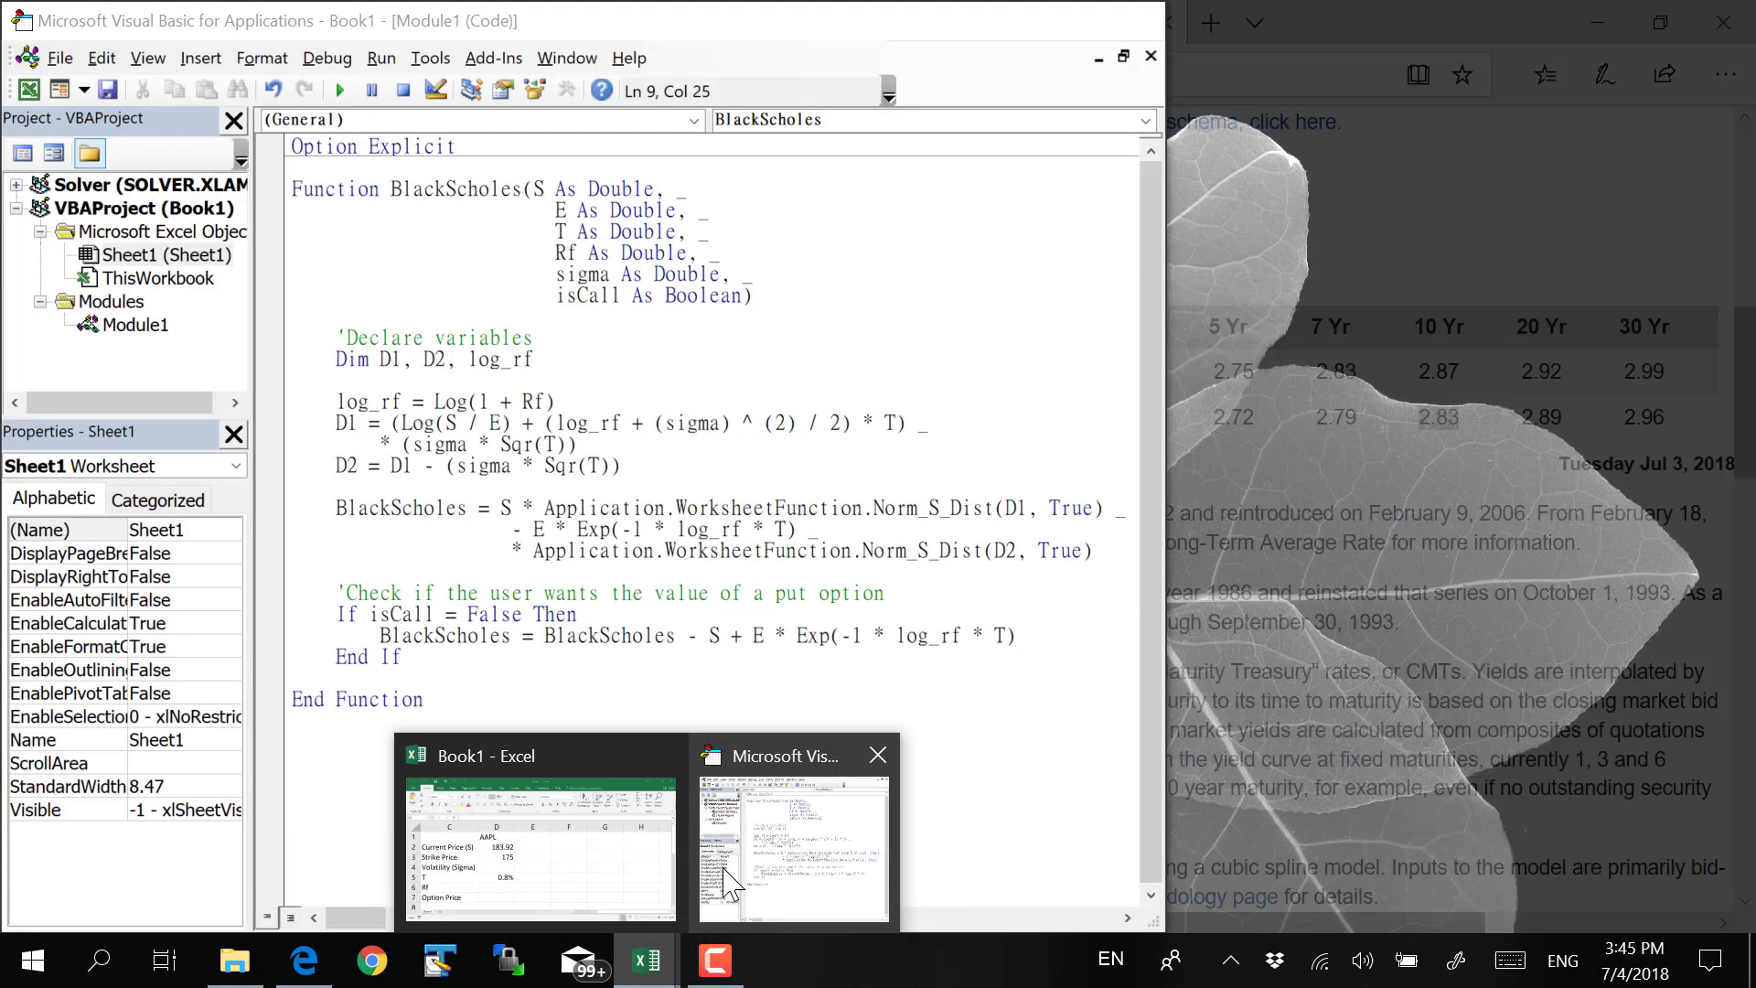
pyautogui.click(640, 850)
pyautogui.click(563, 711)
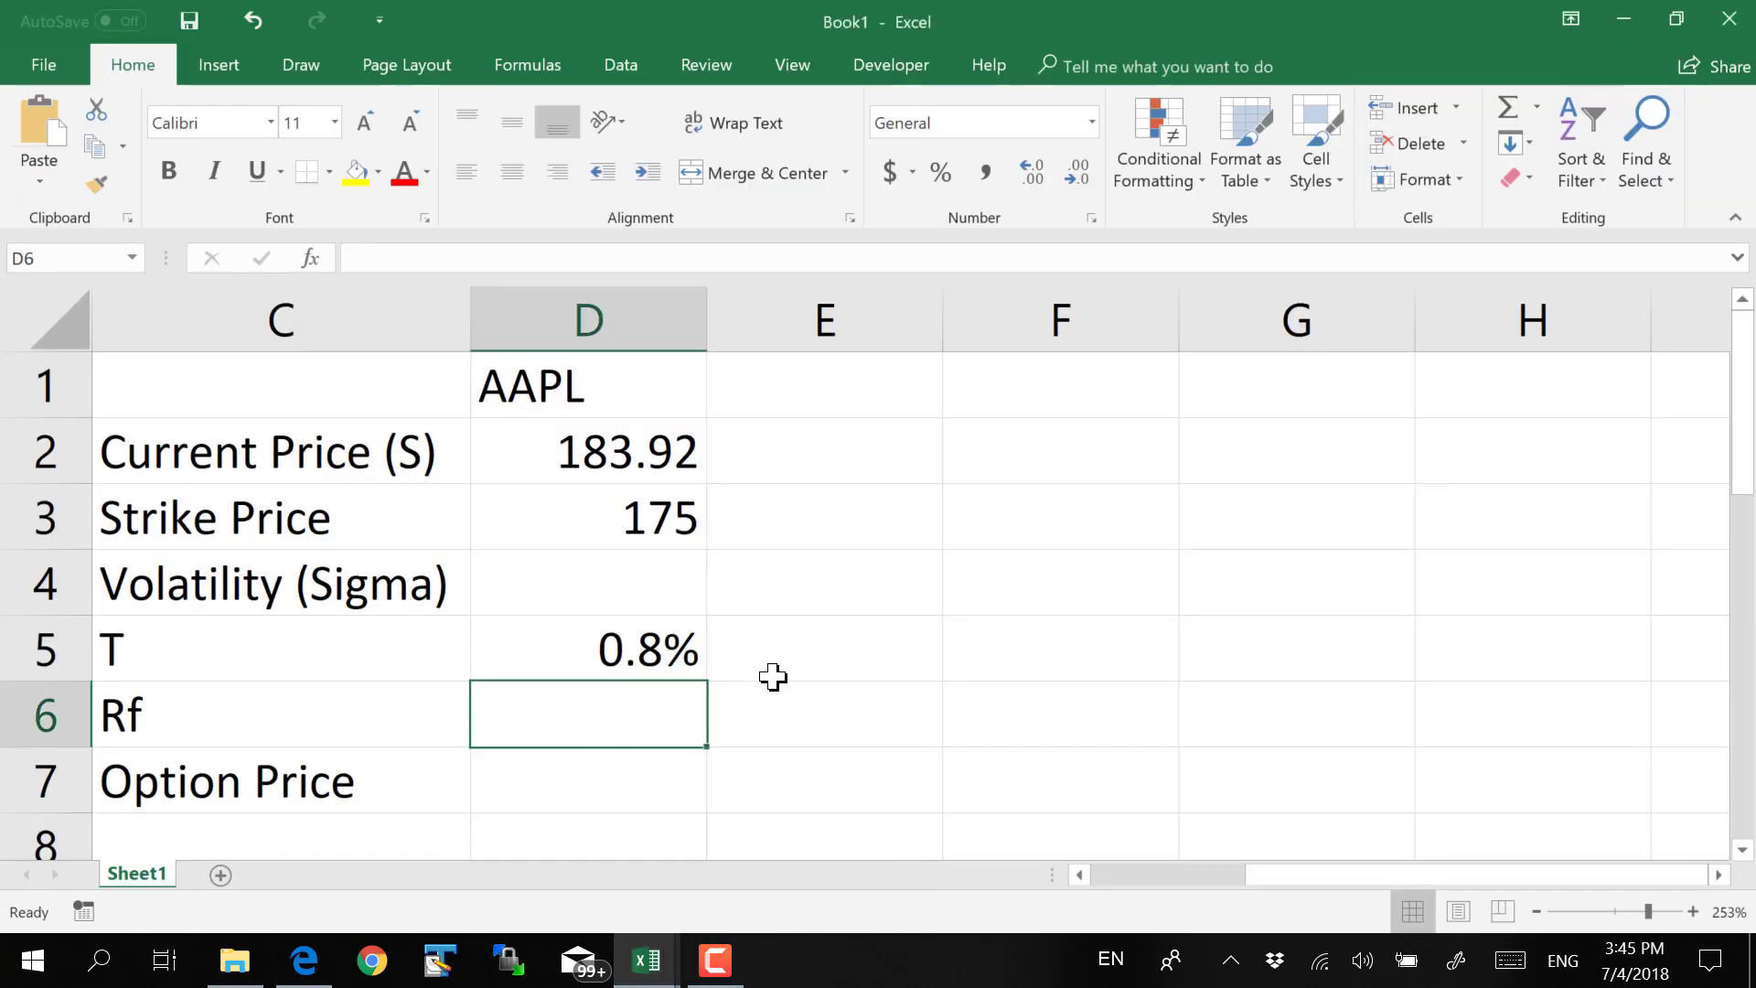
# Enter 0.0283 in D6 and format it as a percentage showing 2.83%
pyautogui.write('0.0')
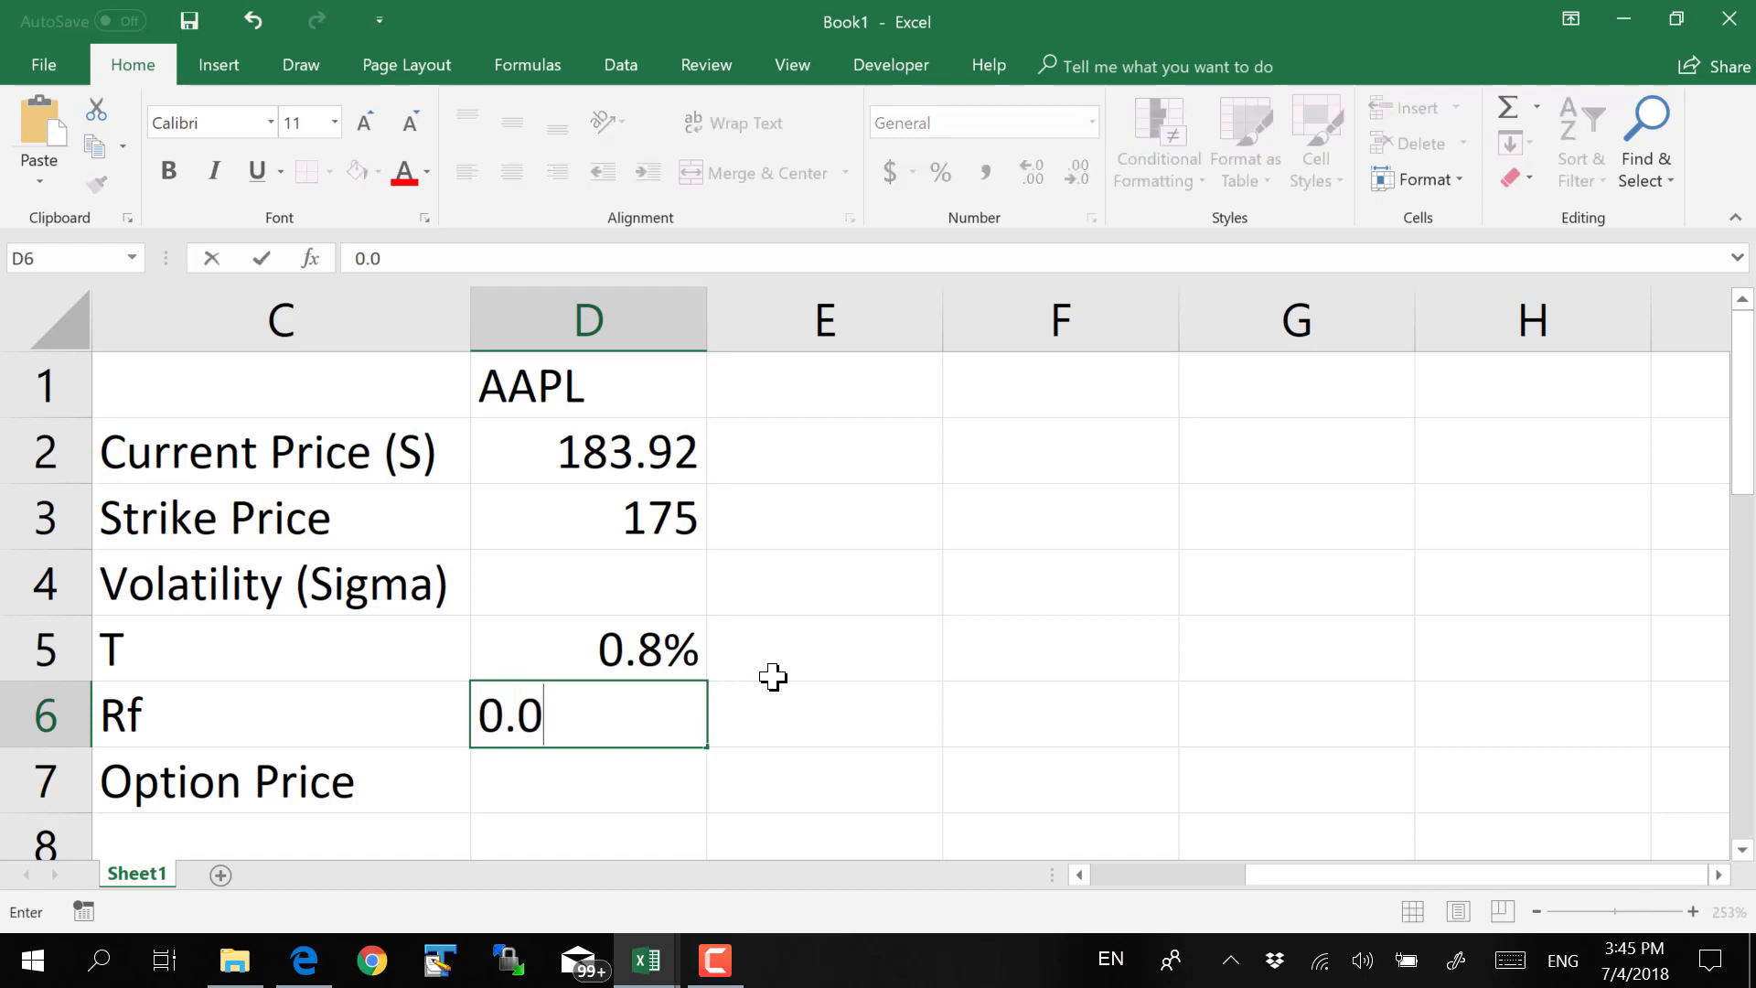
pyautogui.write('283')
pyautogui.press('Return')
pyautogui.press('Up')
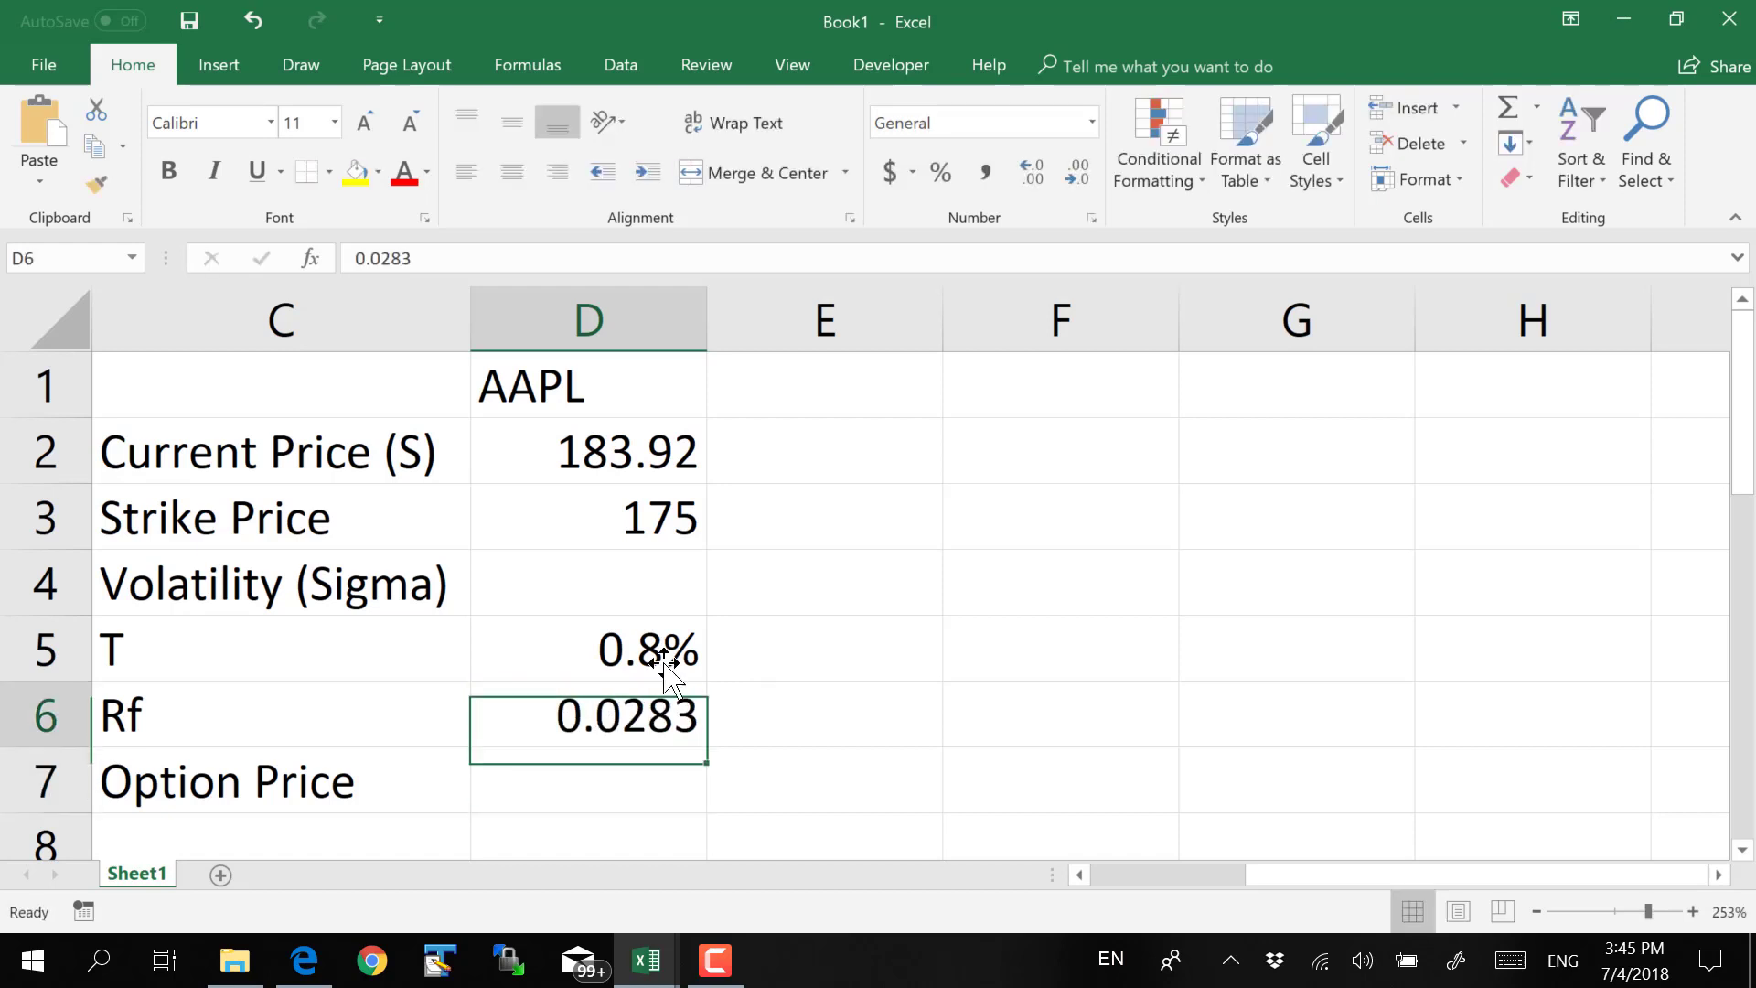
pyautogui.click(941, 174)
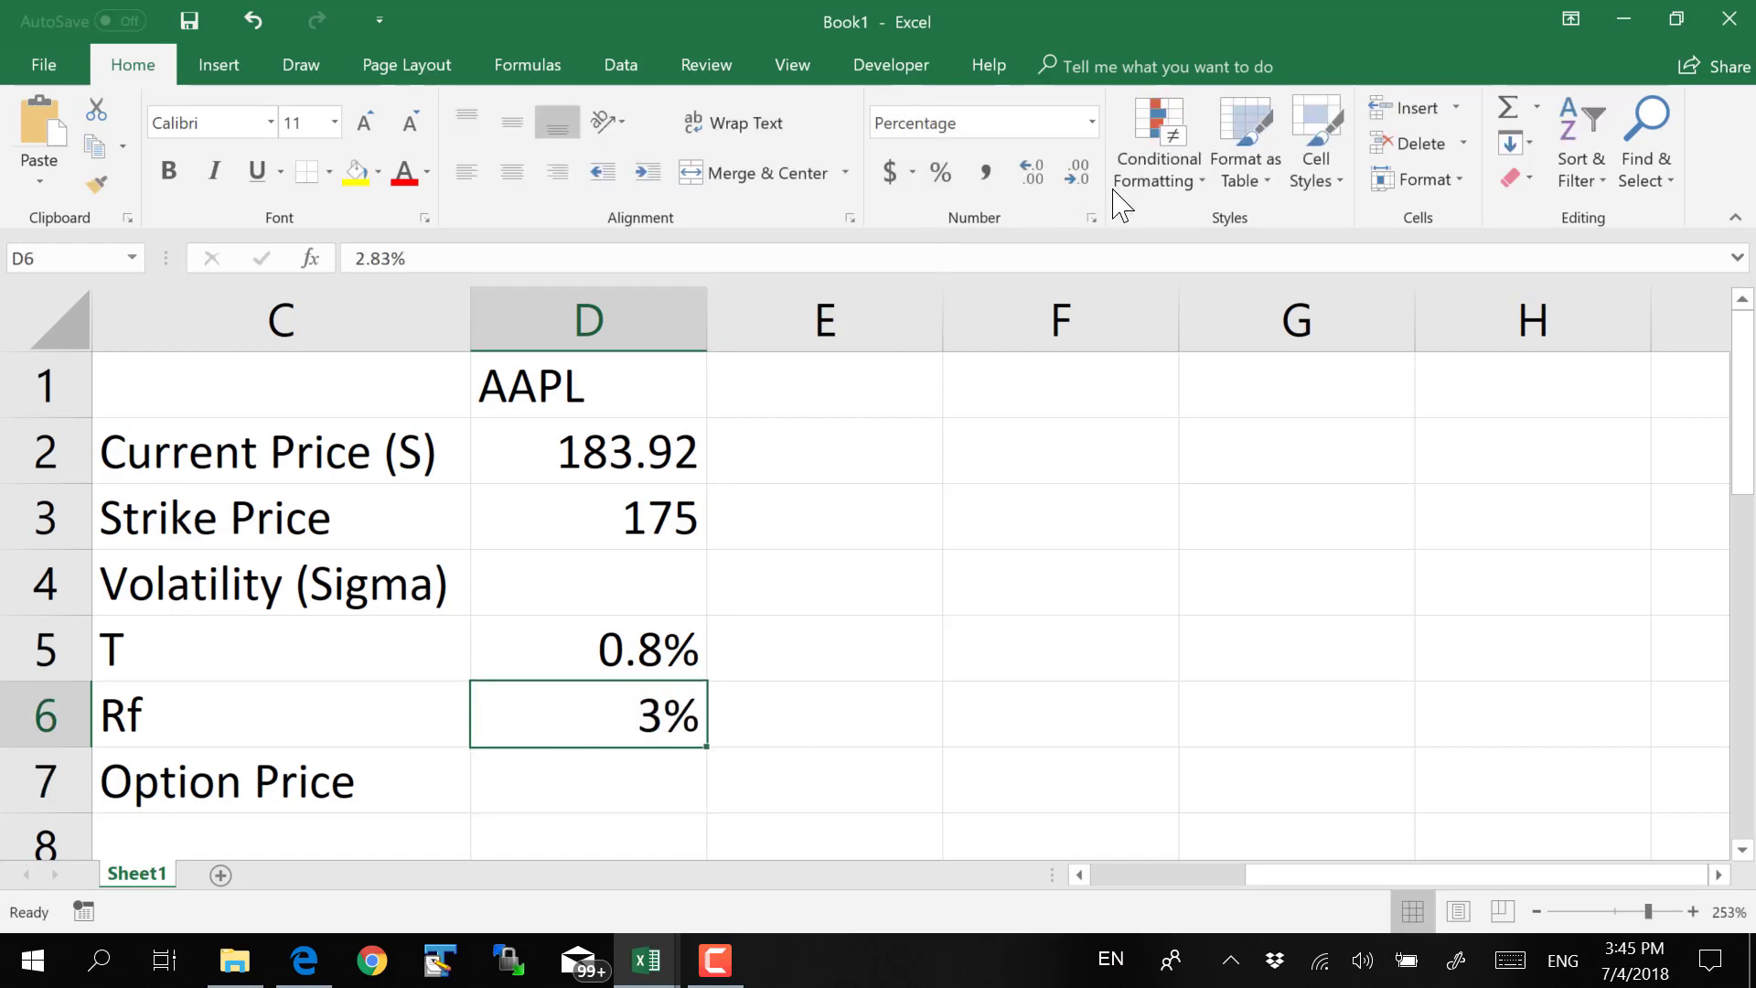
pyautogui.click(1030, 175)
pyautogui.click(1030, 176)
pyautogui.press('Return')
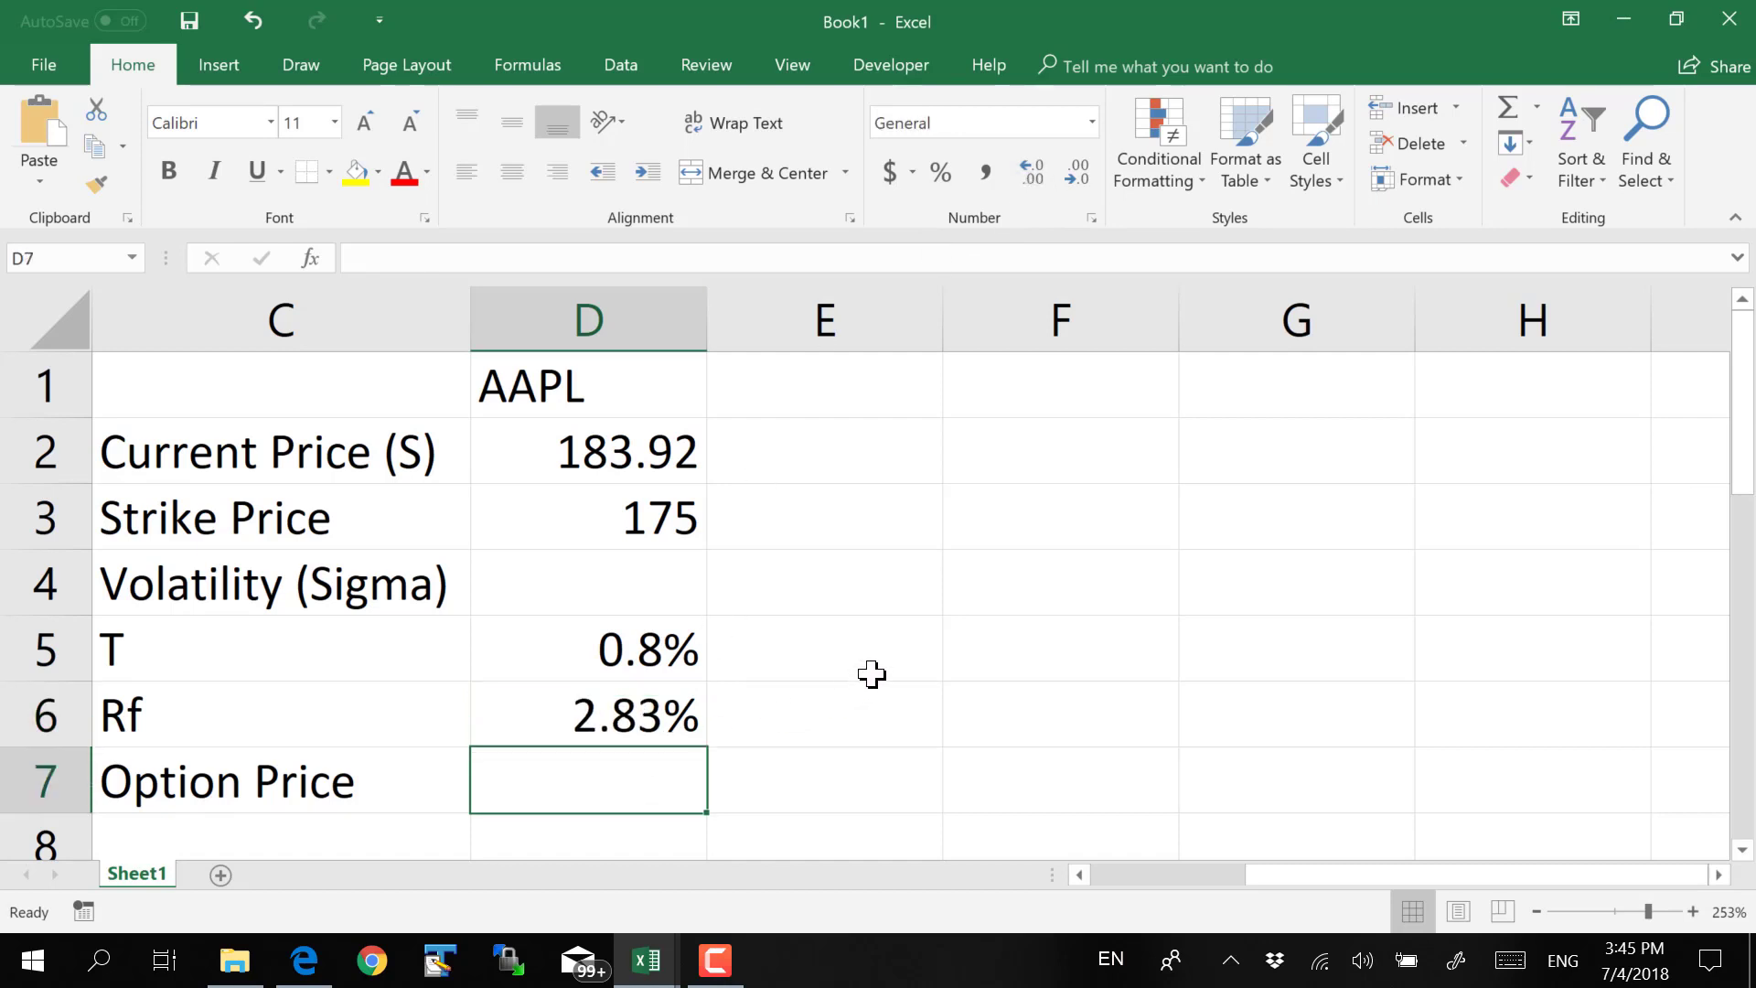
pyautogui.press('Up')
pyautogui.press('Up')
pyautogui.press('Up')
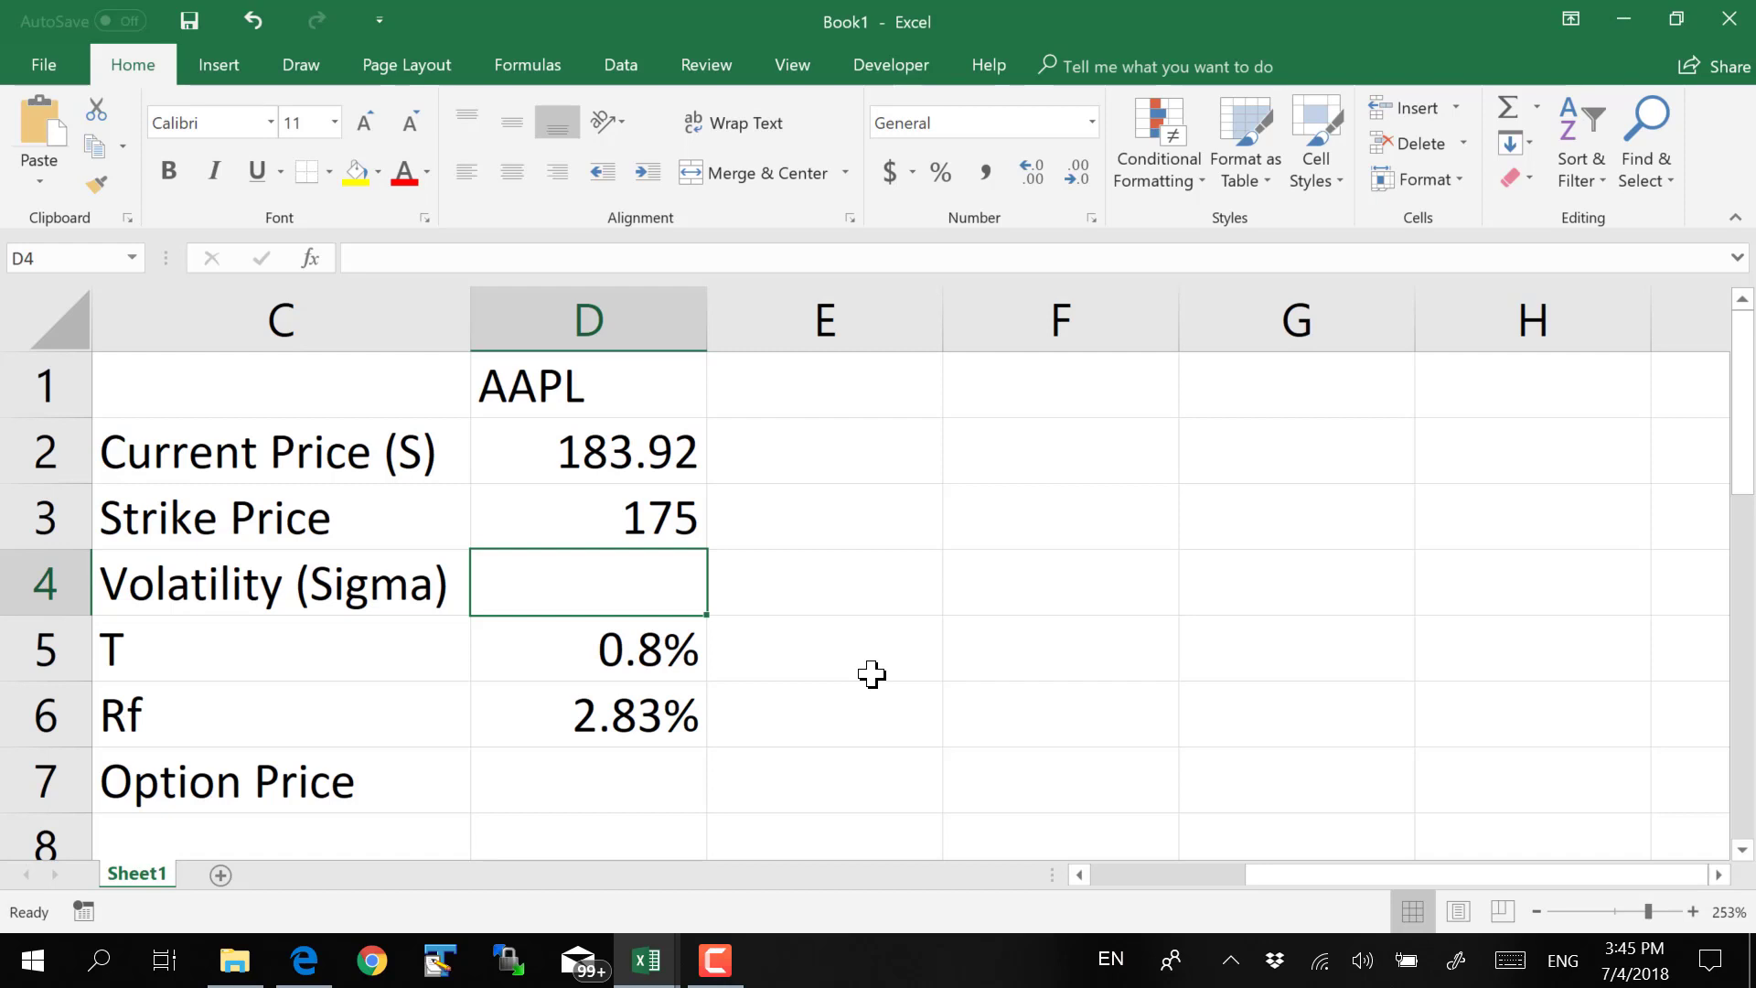
pyautogui.click(645, 960)
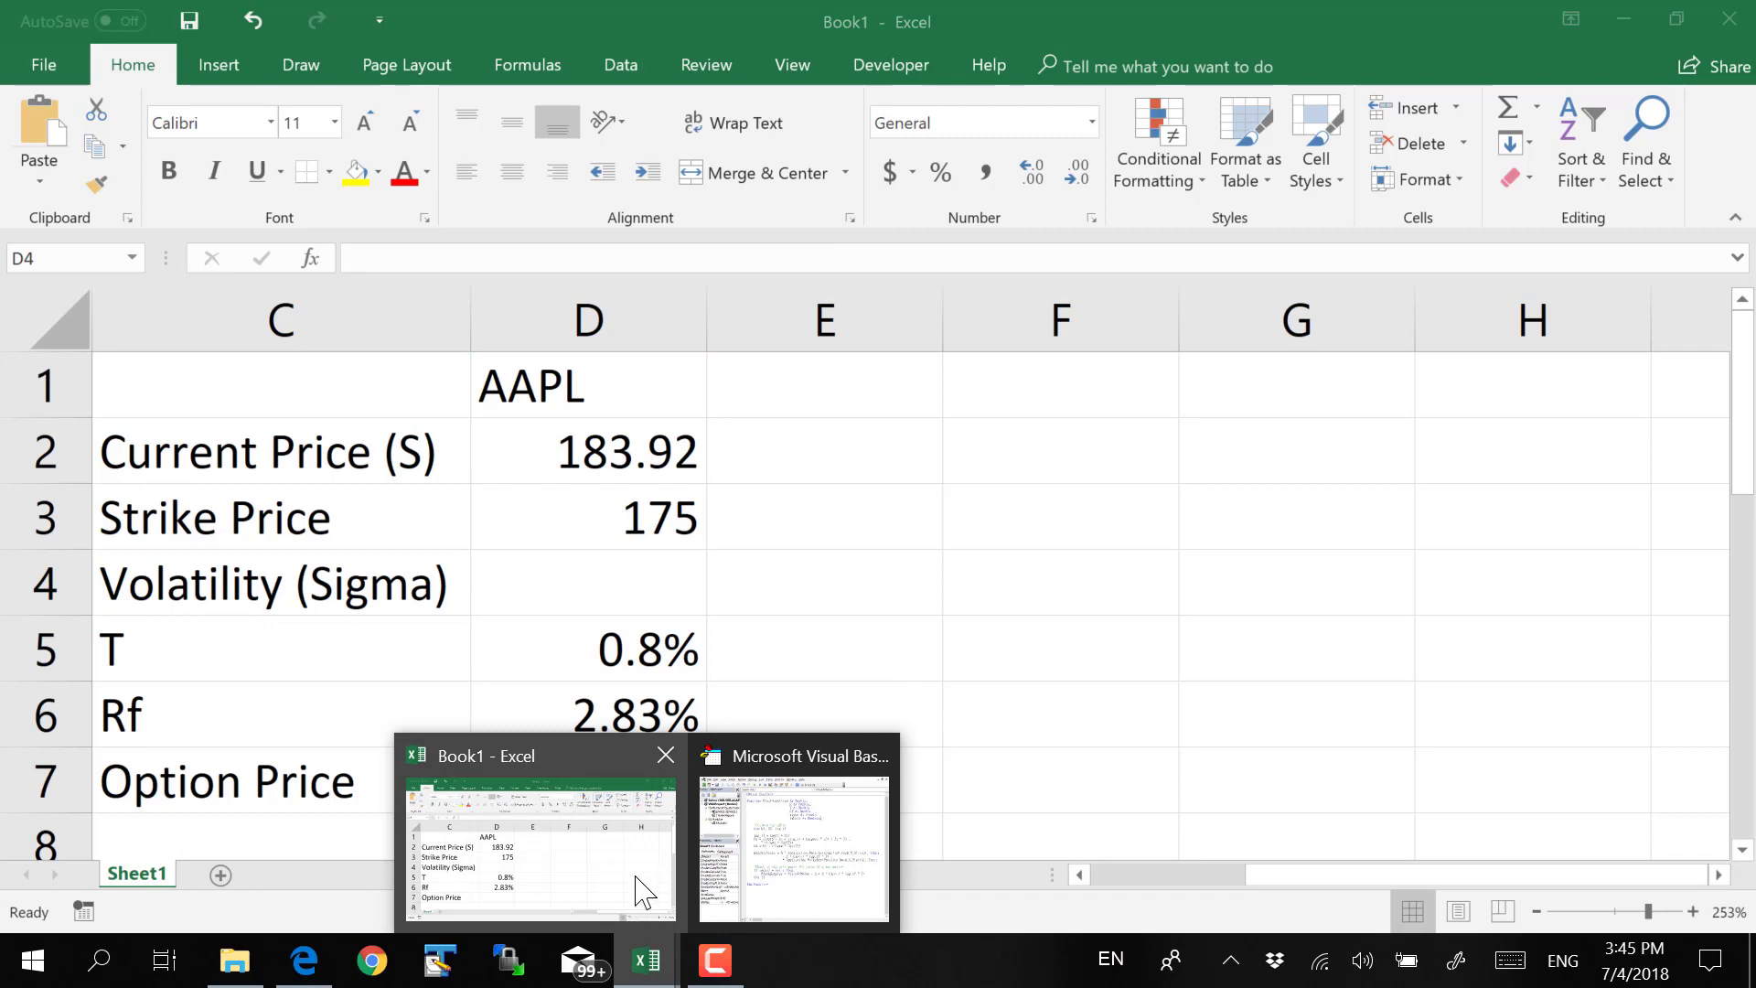
pyautogui.click(324, 979)
# Open AAPL's Historical Data page on Yahoo Finance, dismissing the broker promotion popup
pyautogui.click(768, 22)
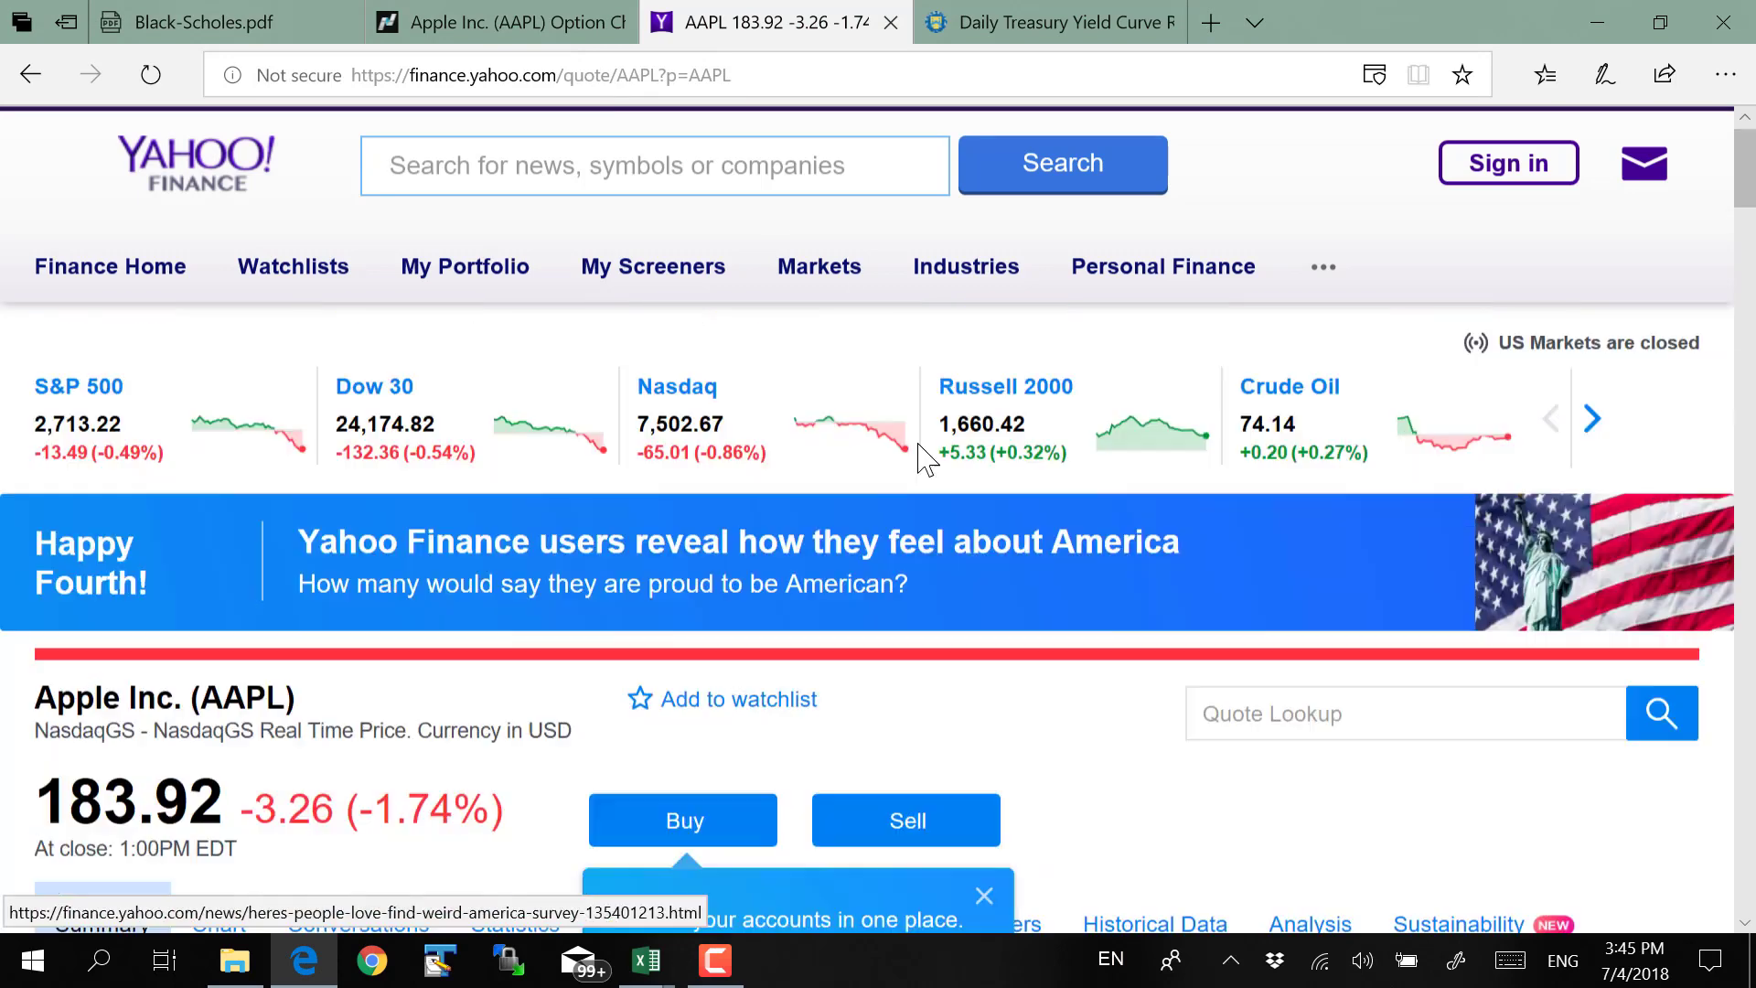
pyautogui.scroll(-3, 933, 485)
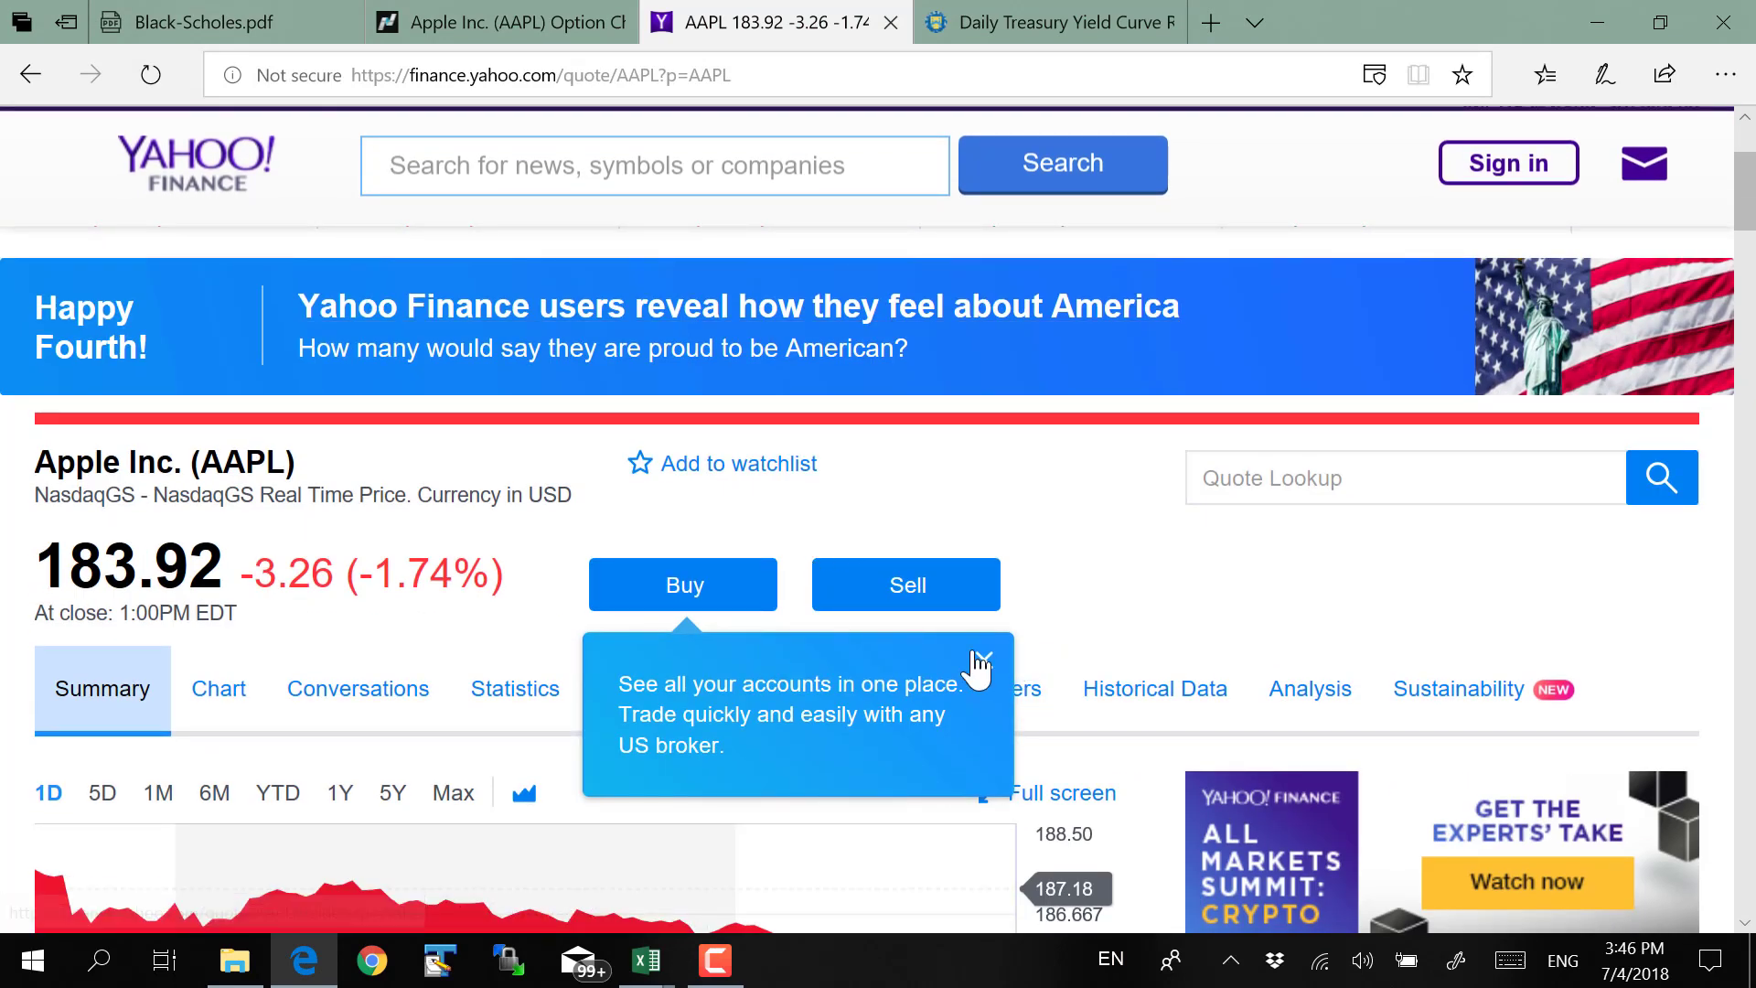
pyautogui.click(979, 658)
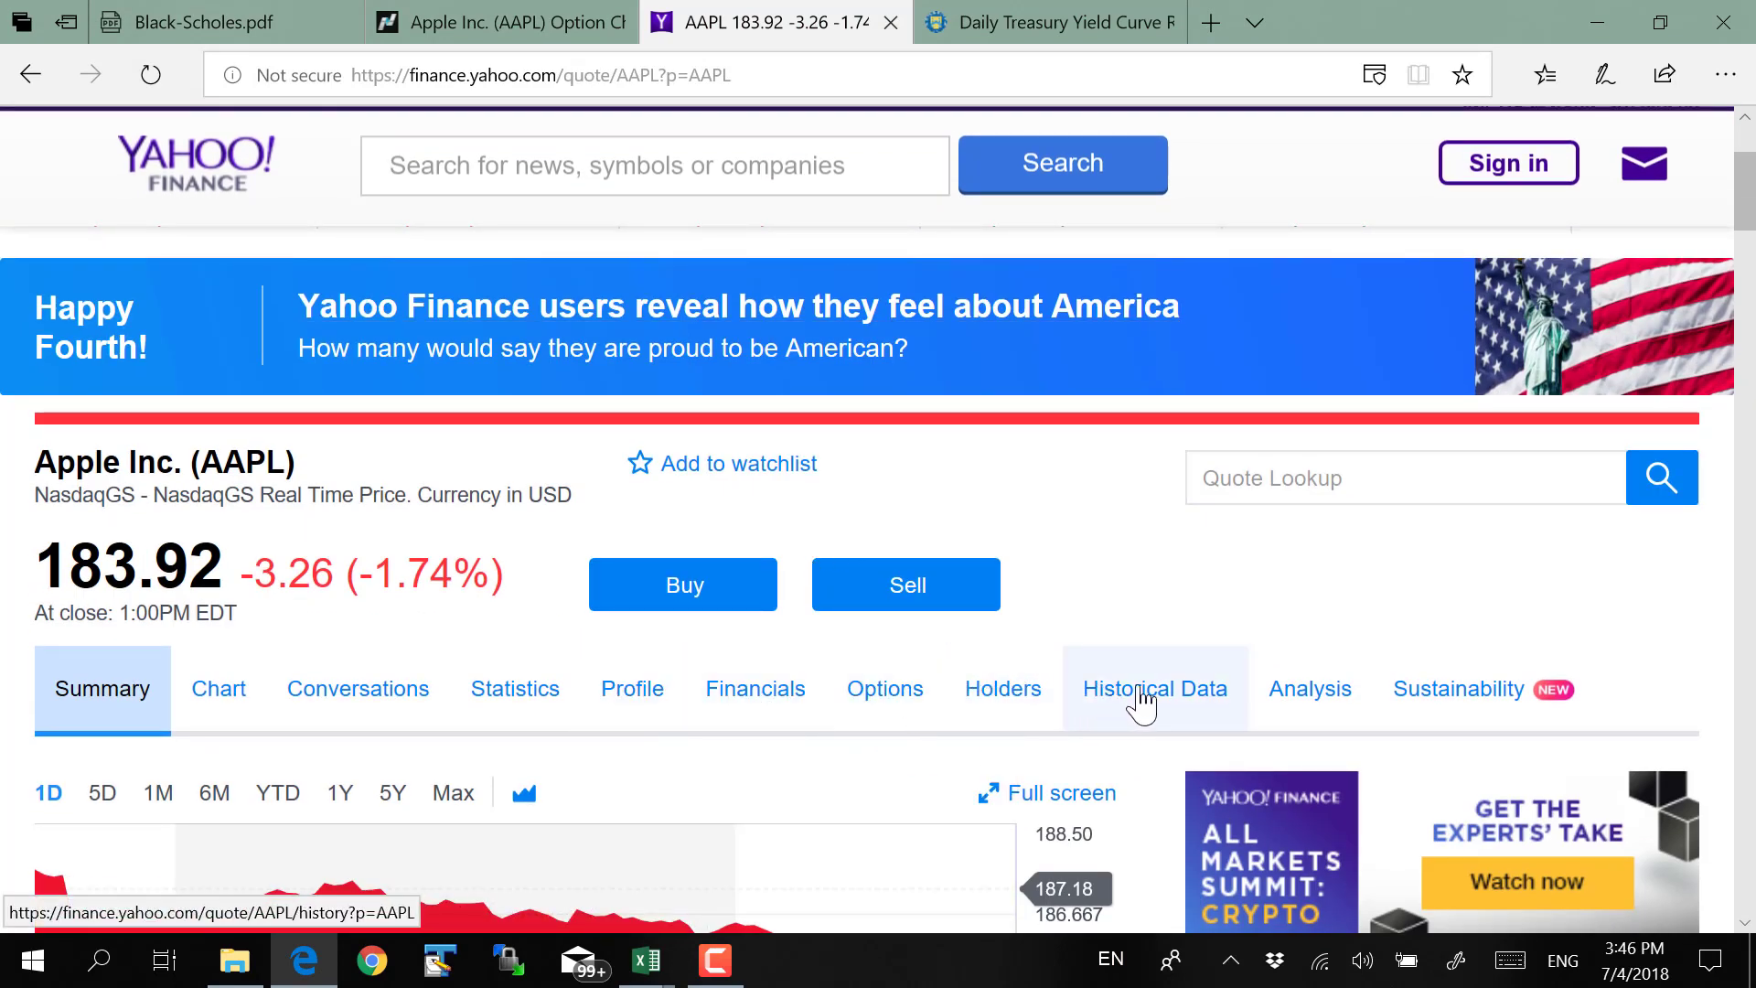
pyautogui.click(1176, 697)
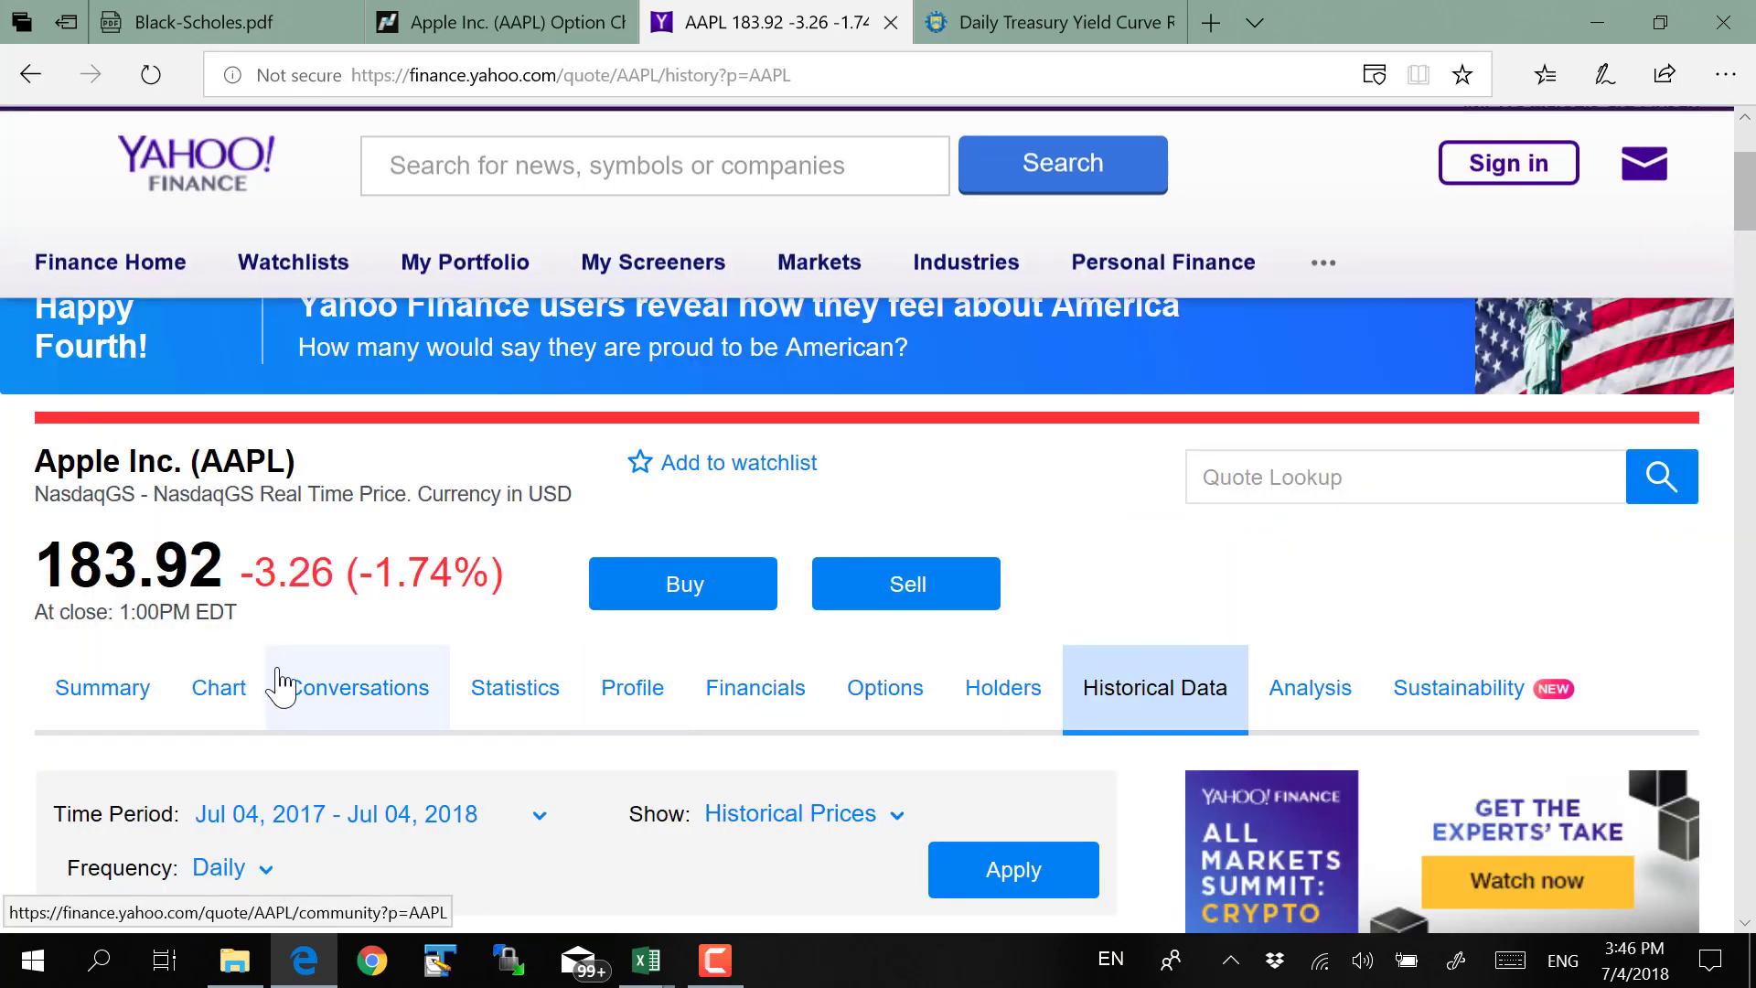
# Apply a 5Y time period with Monthly frequency and download the prices as CSV
pyautogui.scroll(-3, 279, 686)
pyautogui.click(315, 737)
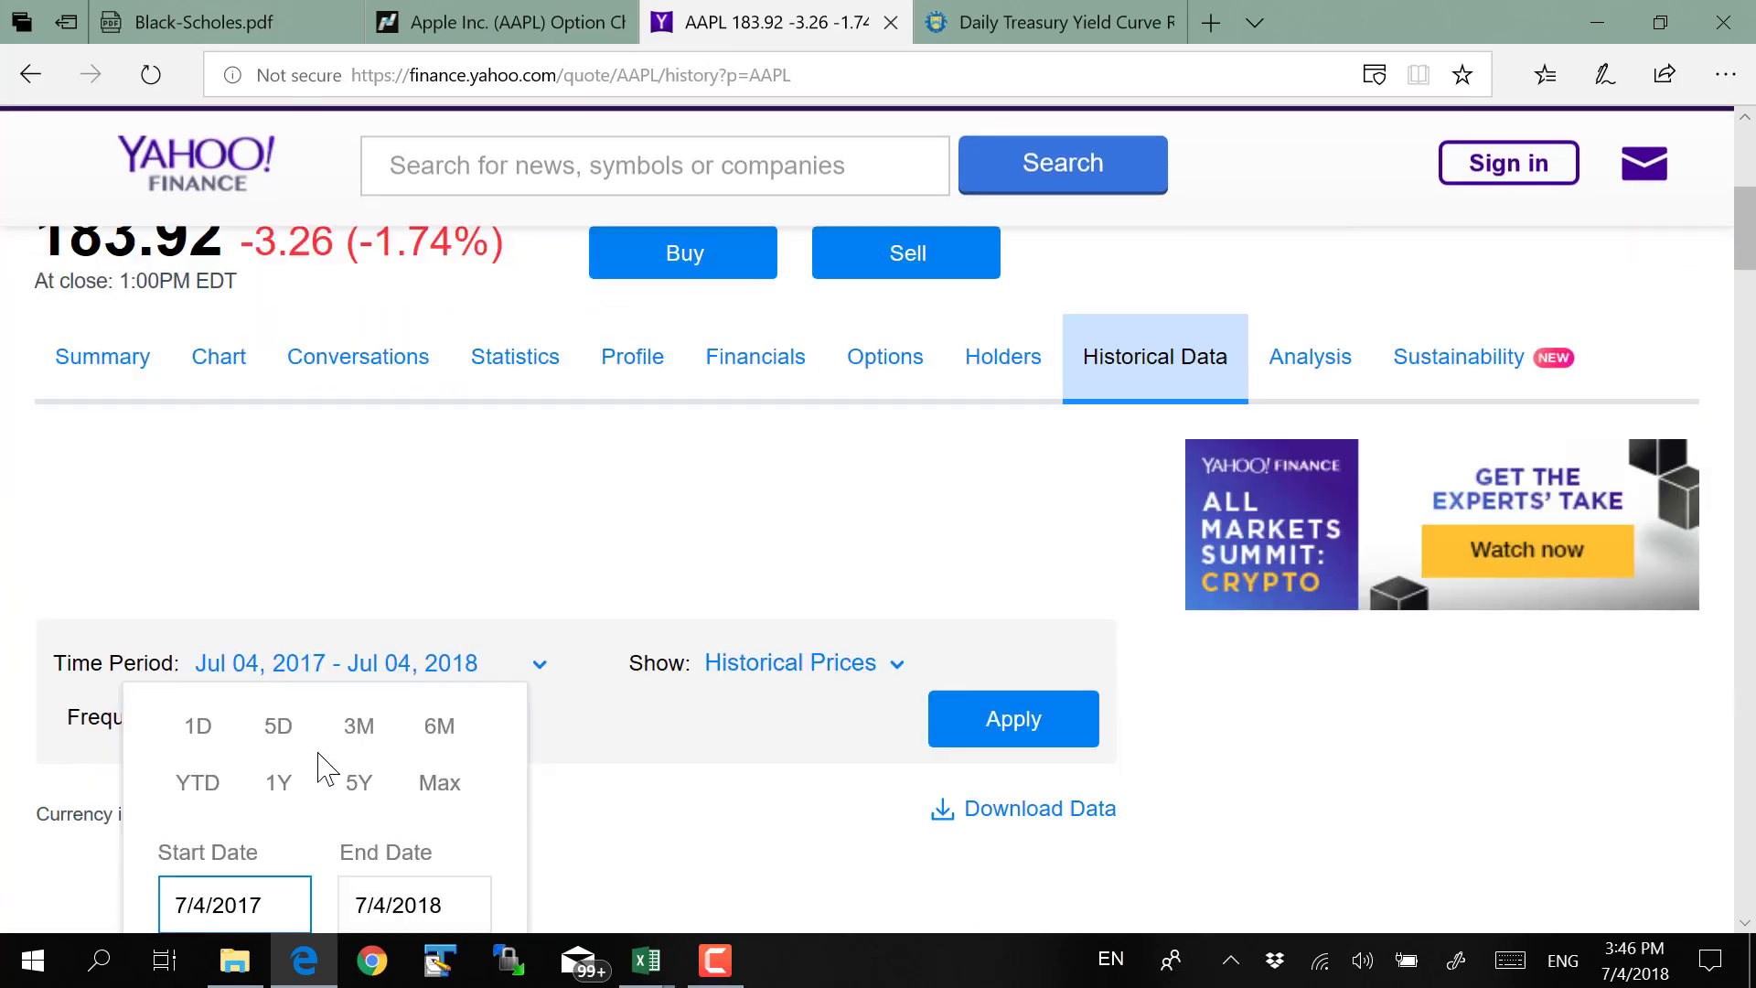
pyautogui.click(357, 785)
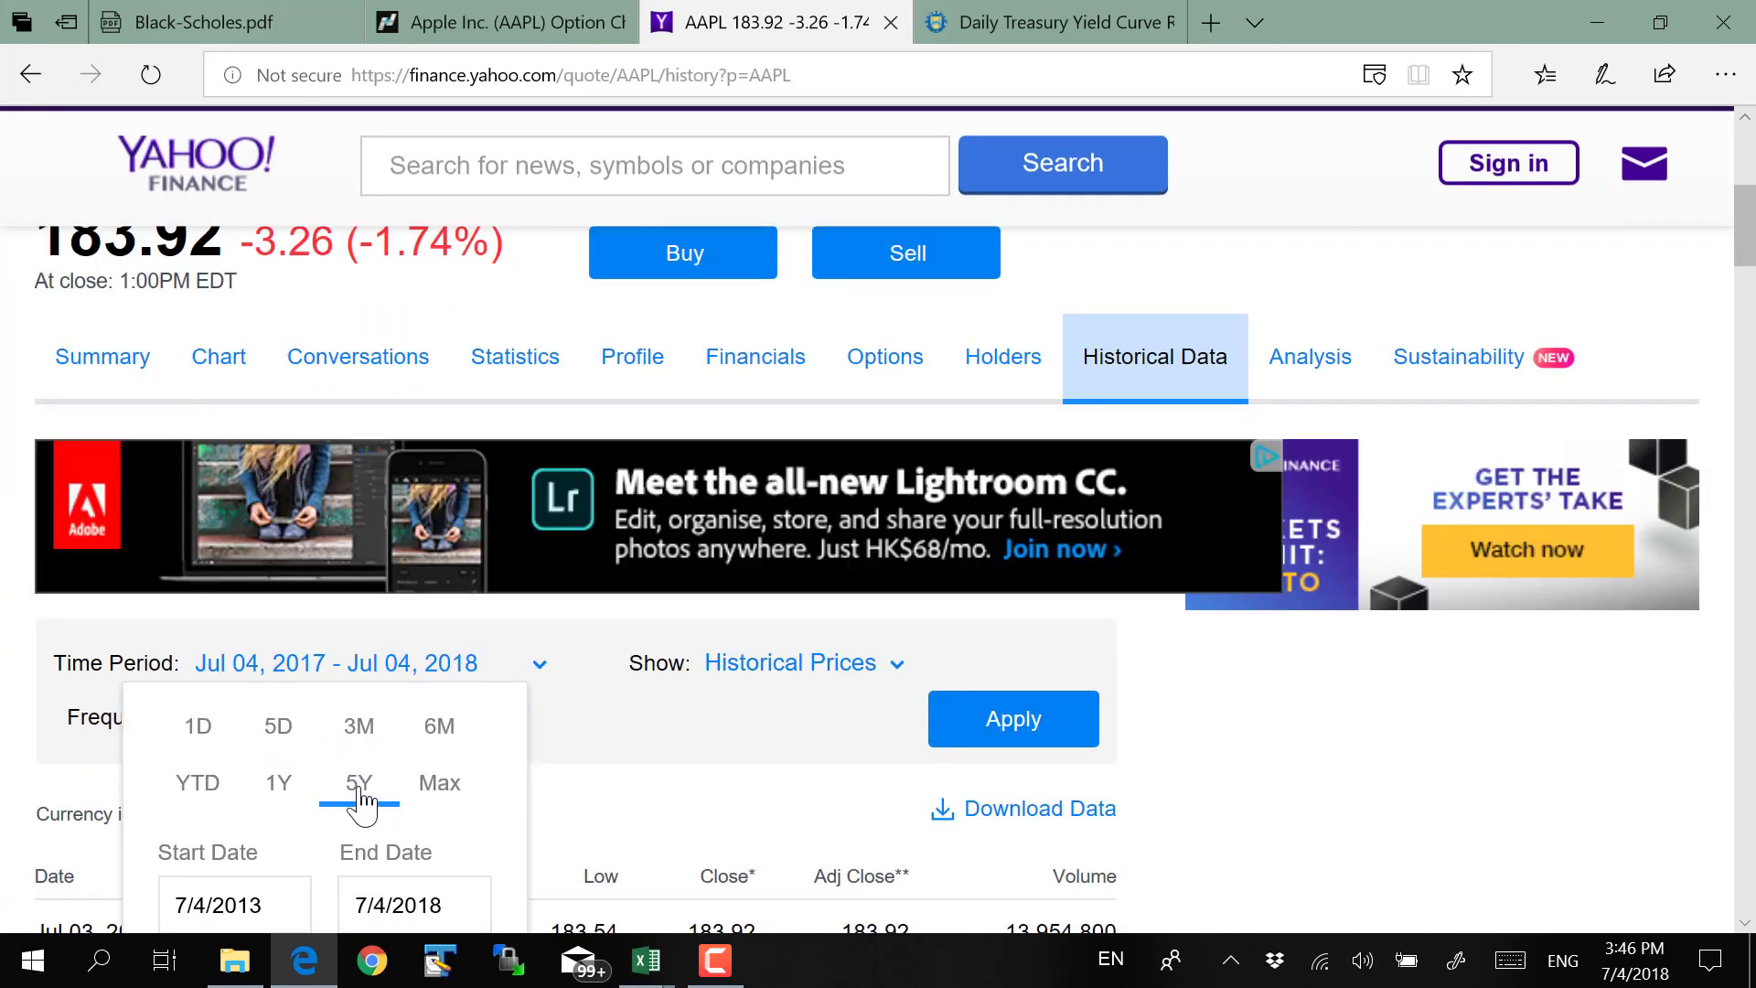
pyautogui.scroll(-2, 558, 768)
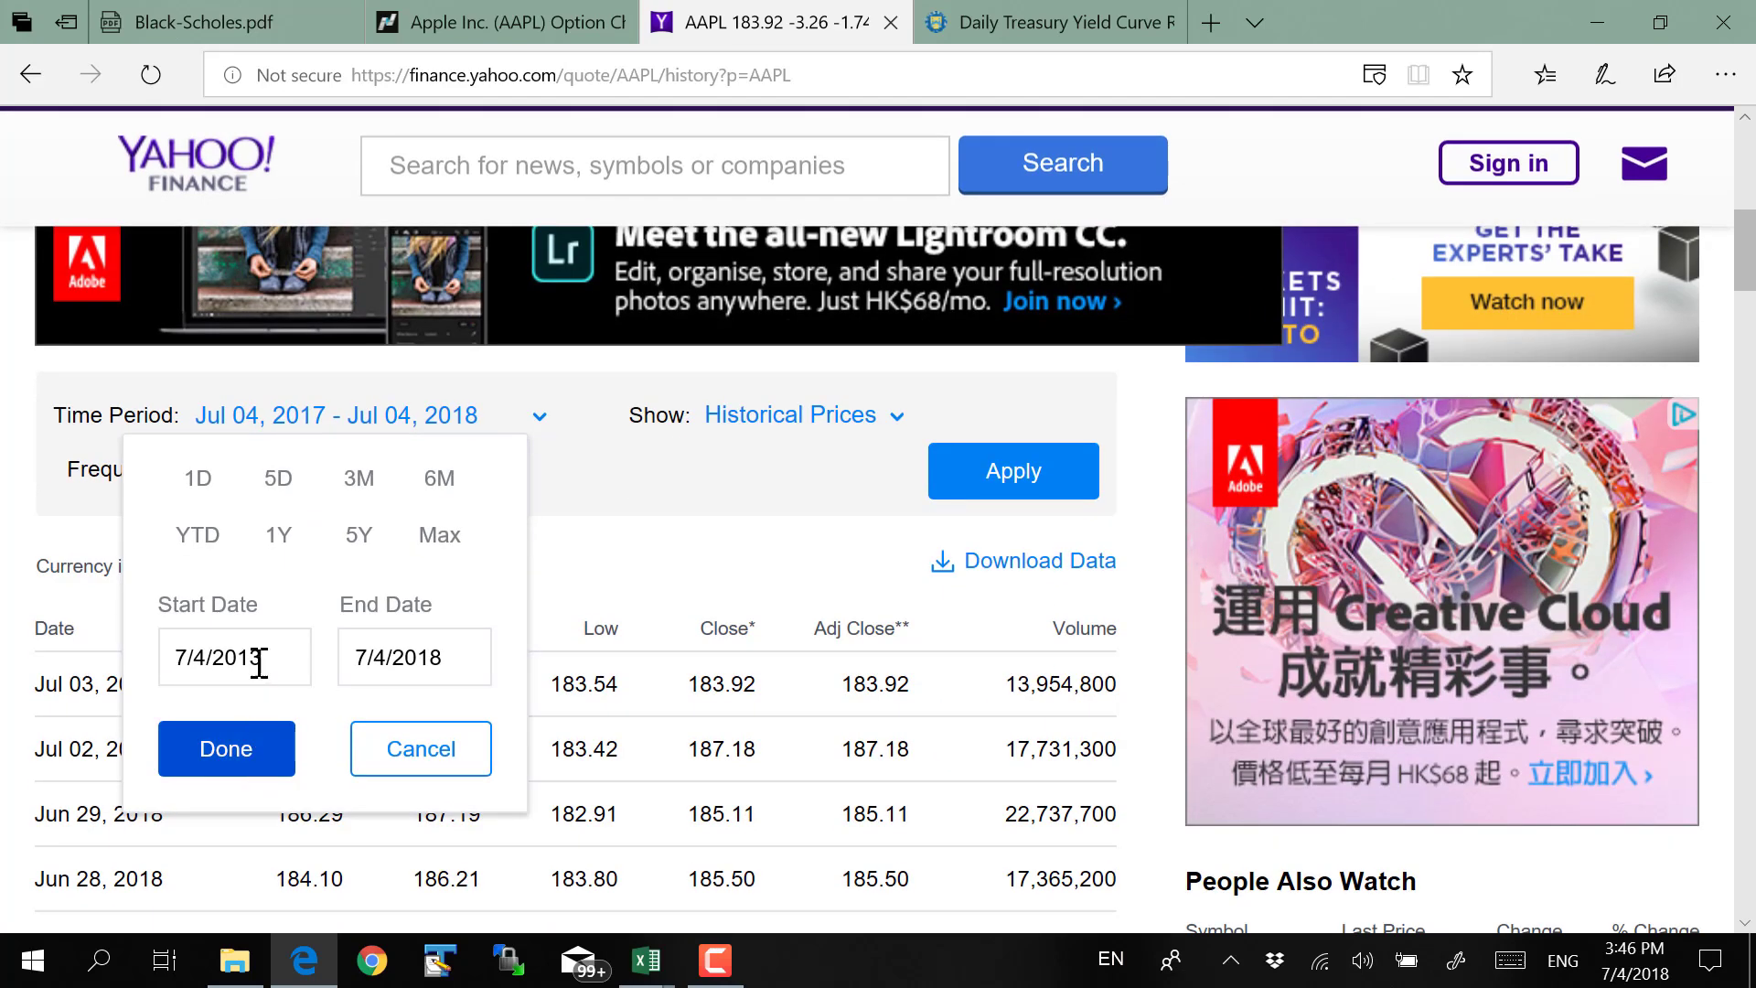
pyautogui.click(233, 752)
pyautogui.click(243, 494)
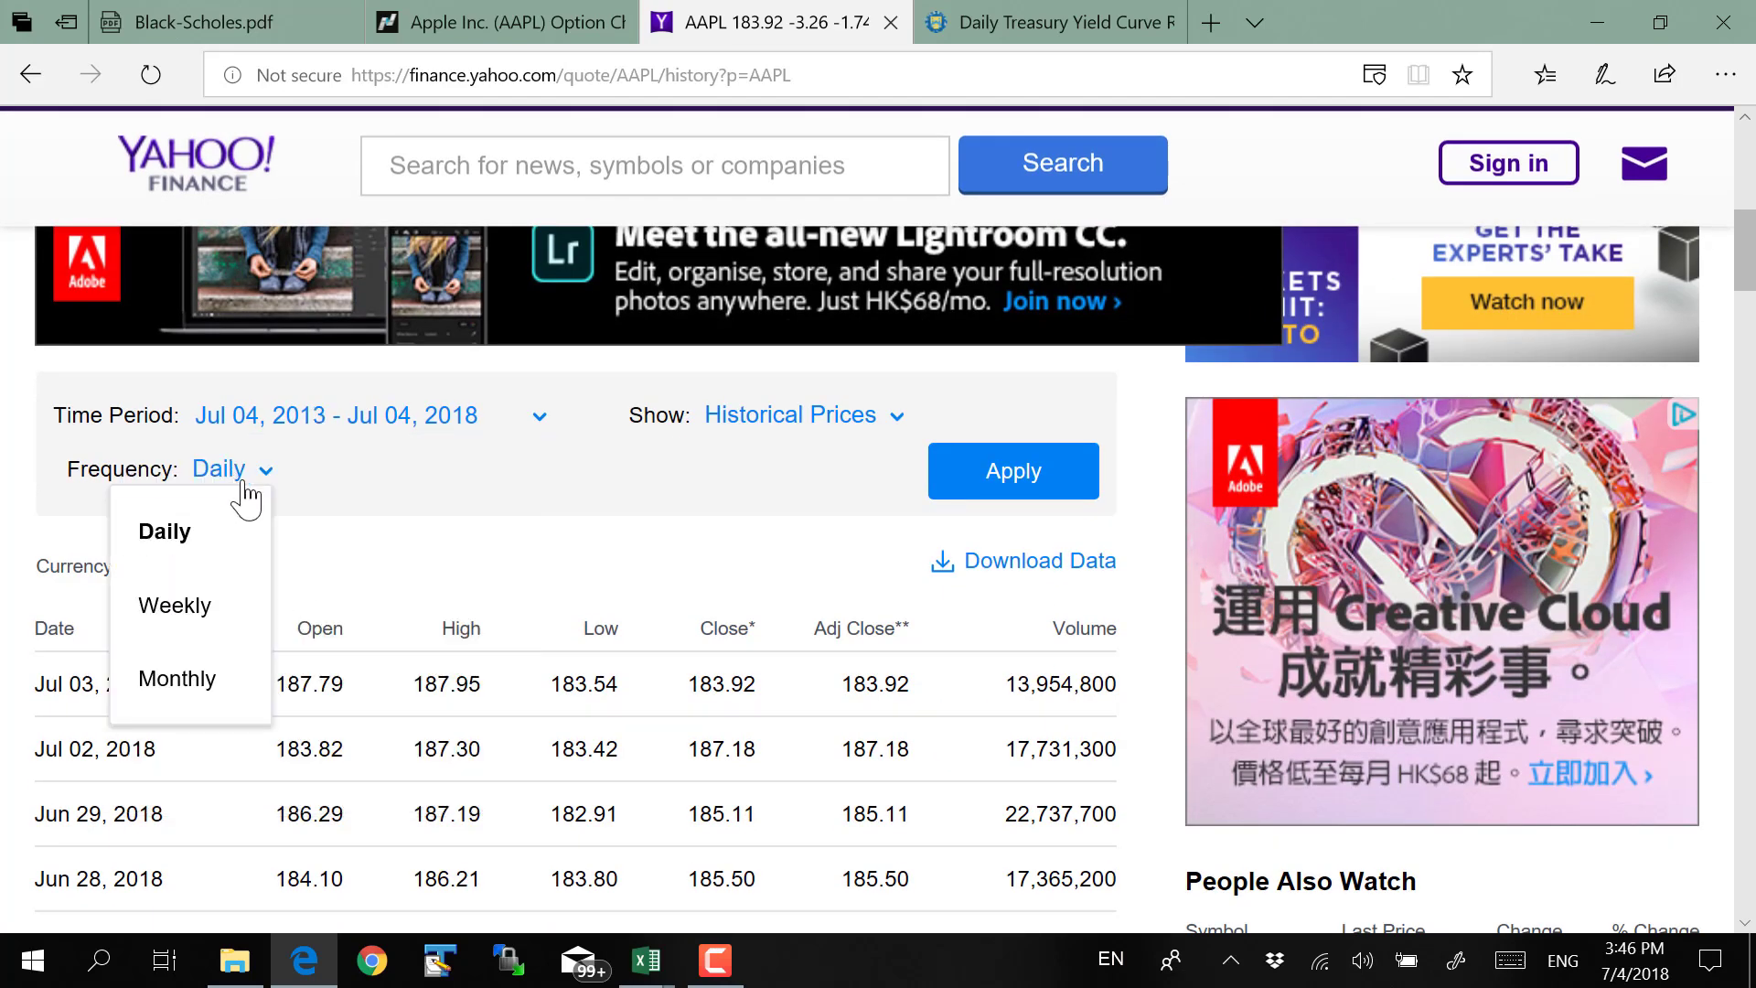
pyautogui.click(204, 681)
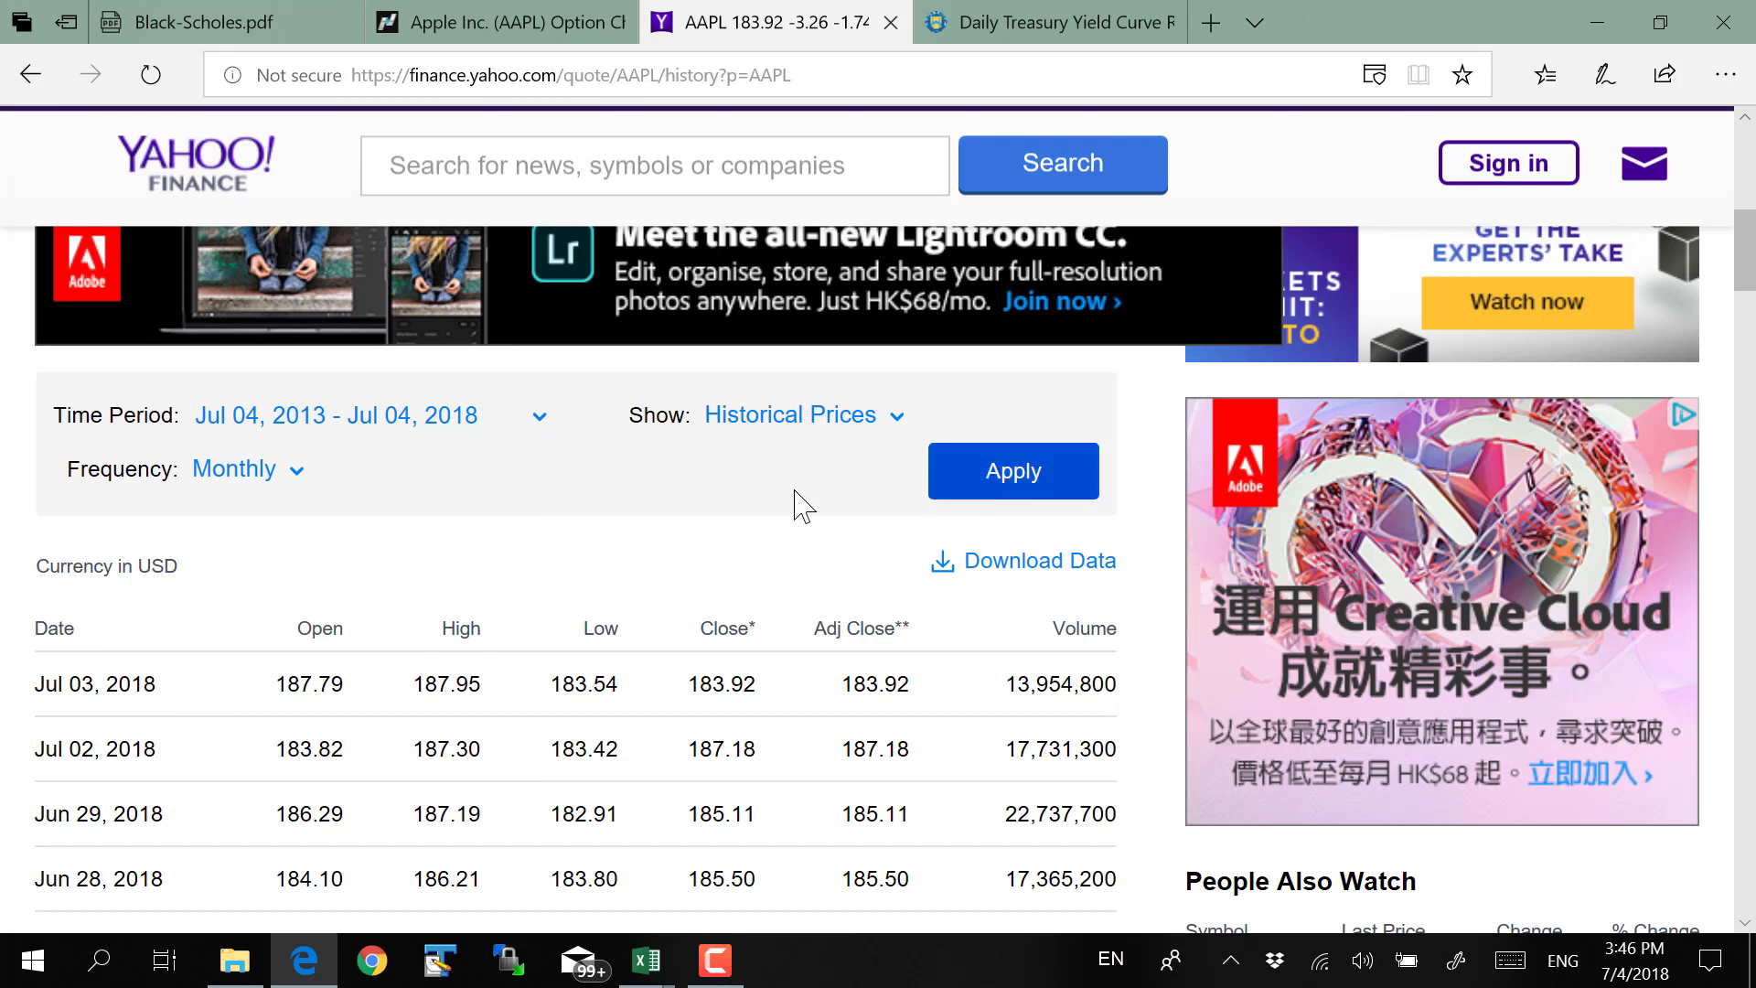
pyautogui.click(1000, 476)
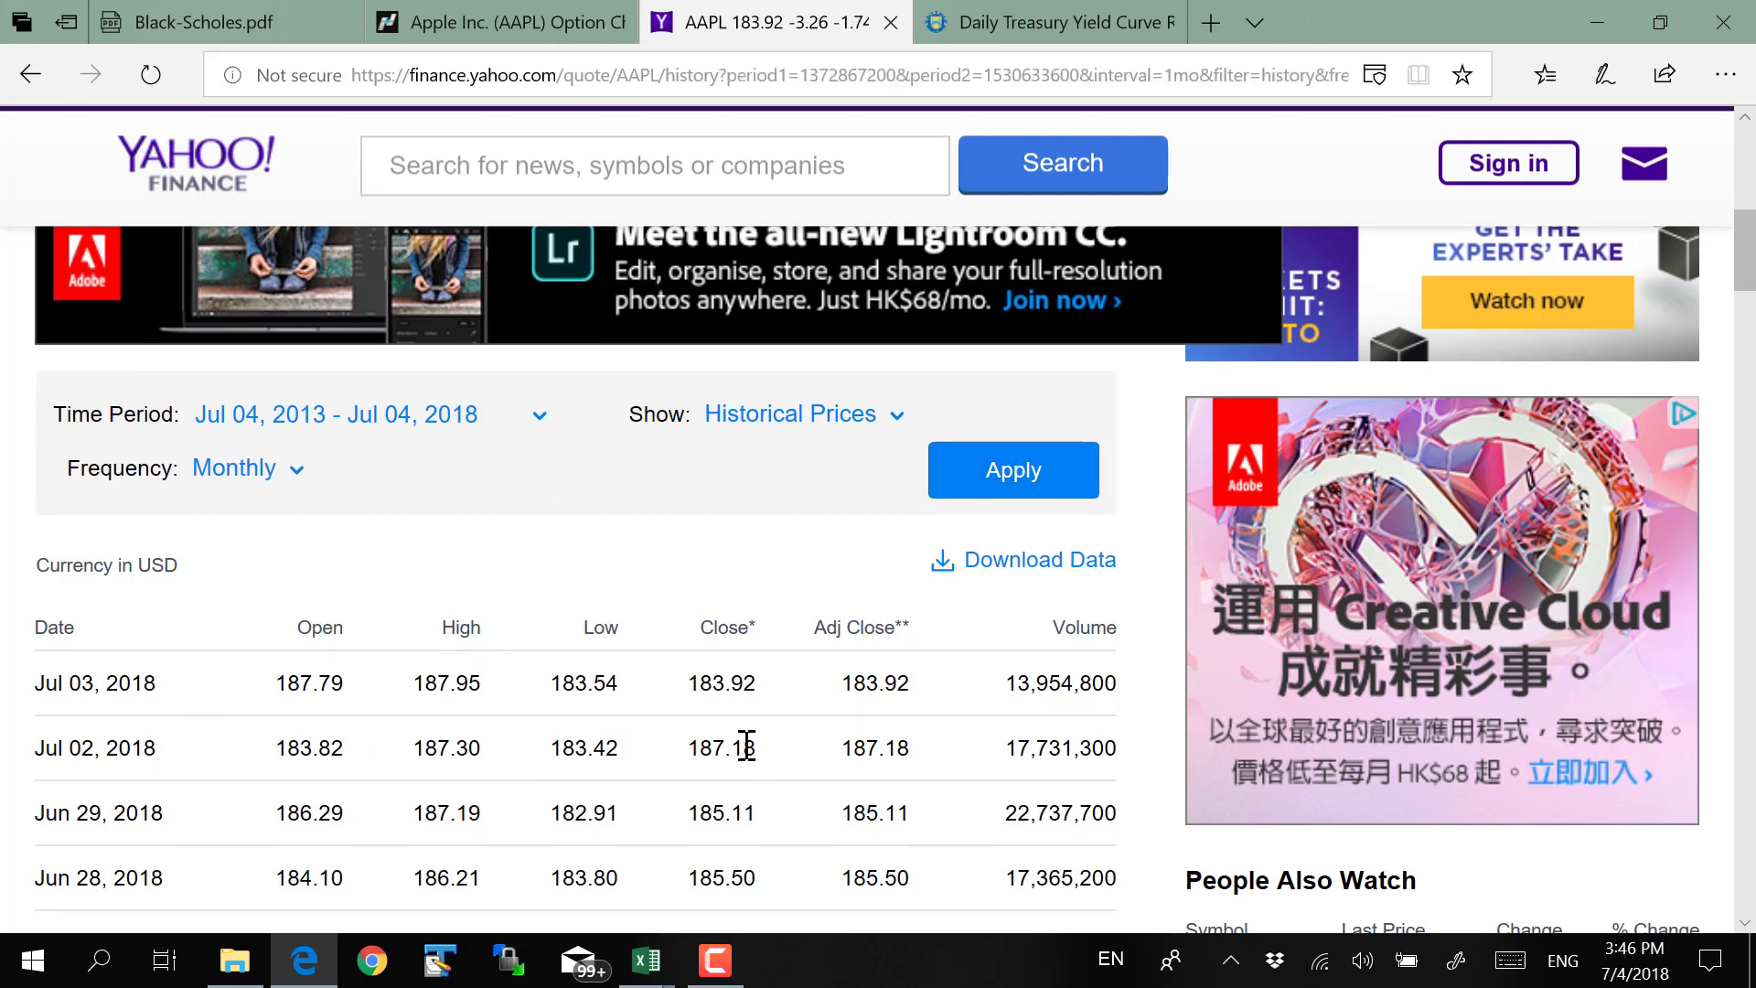
pyautogui.click(1093, 563)
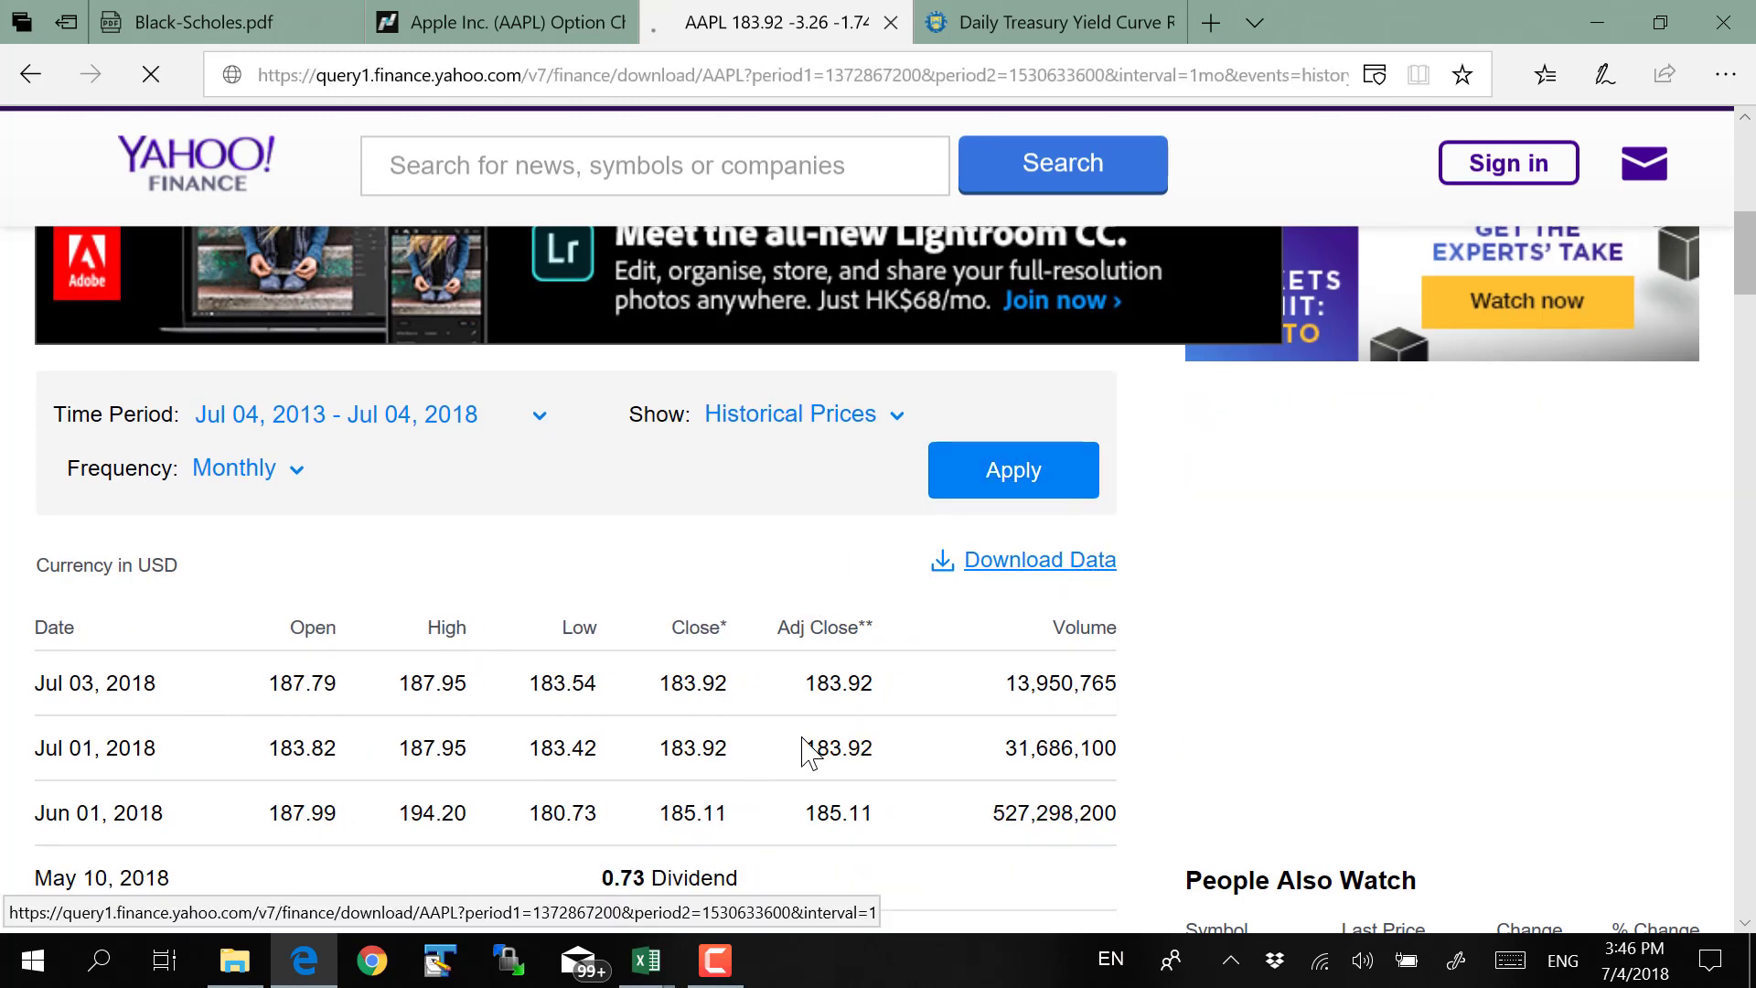
# Open the downloaded AAPL.csv in Excel and scroll to its last rows
pyautogui.click(970, 894)
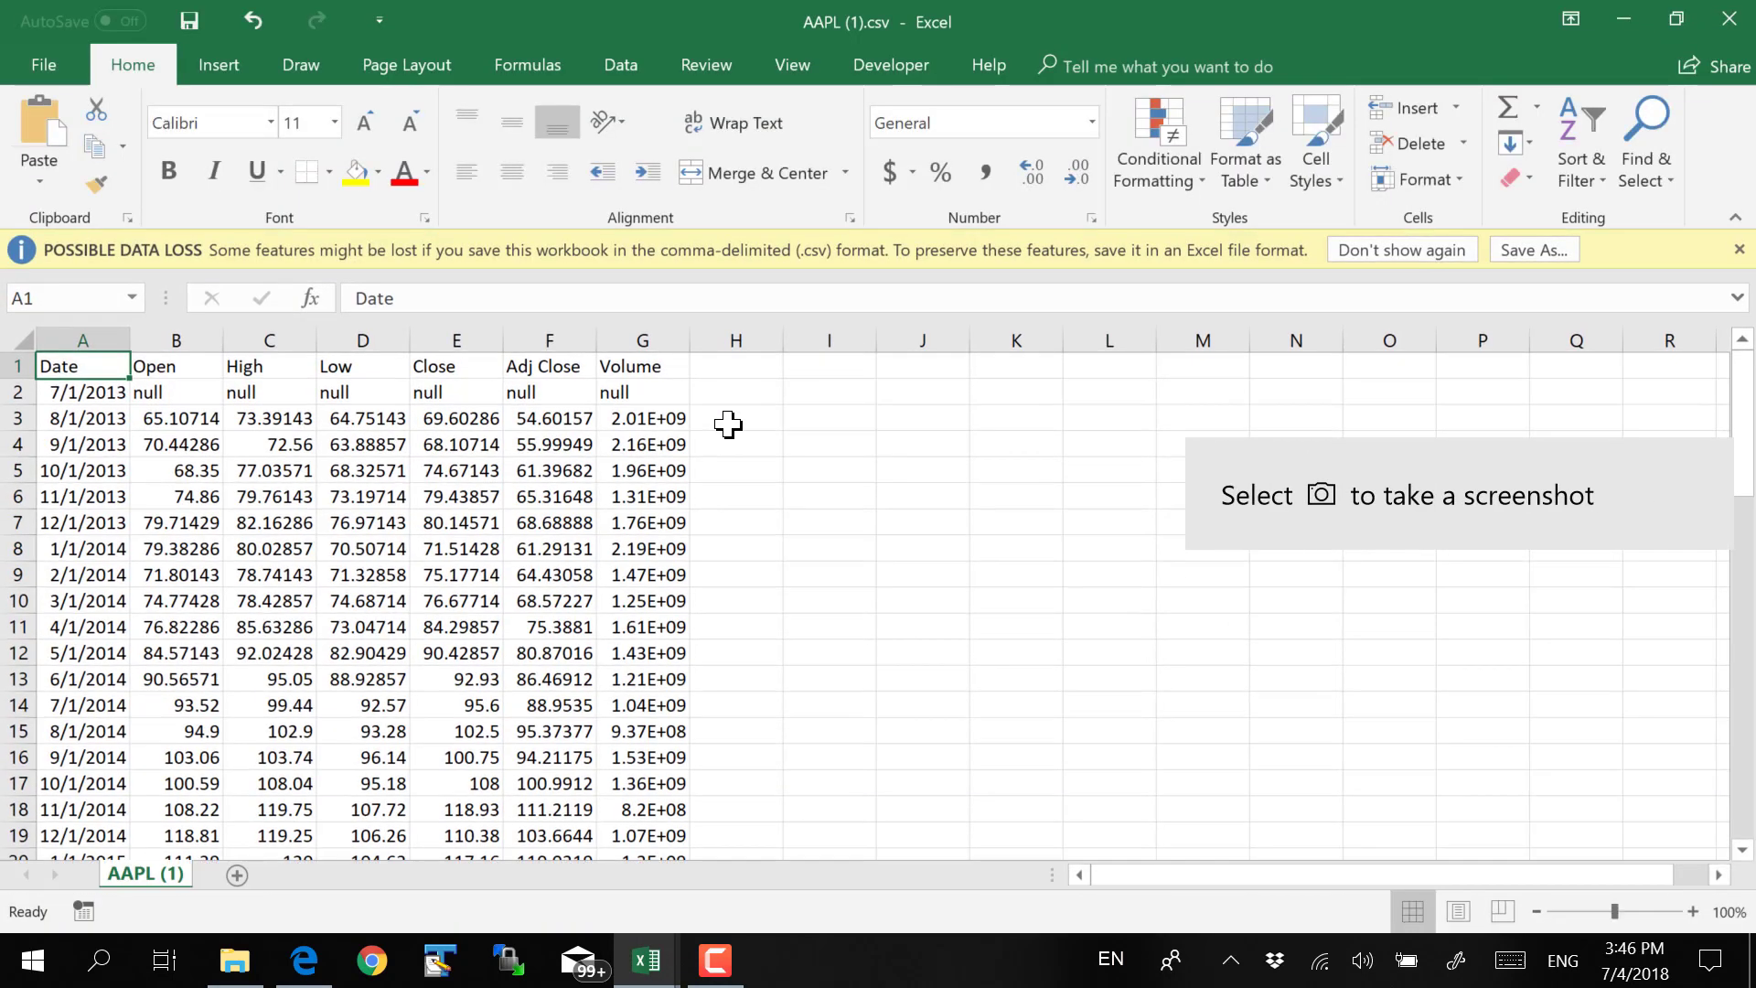
pyautogui.scroll(-11, 707, 448)
pyautogui.scroll(-10, 707, 450)
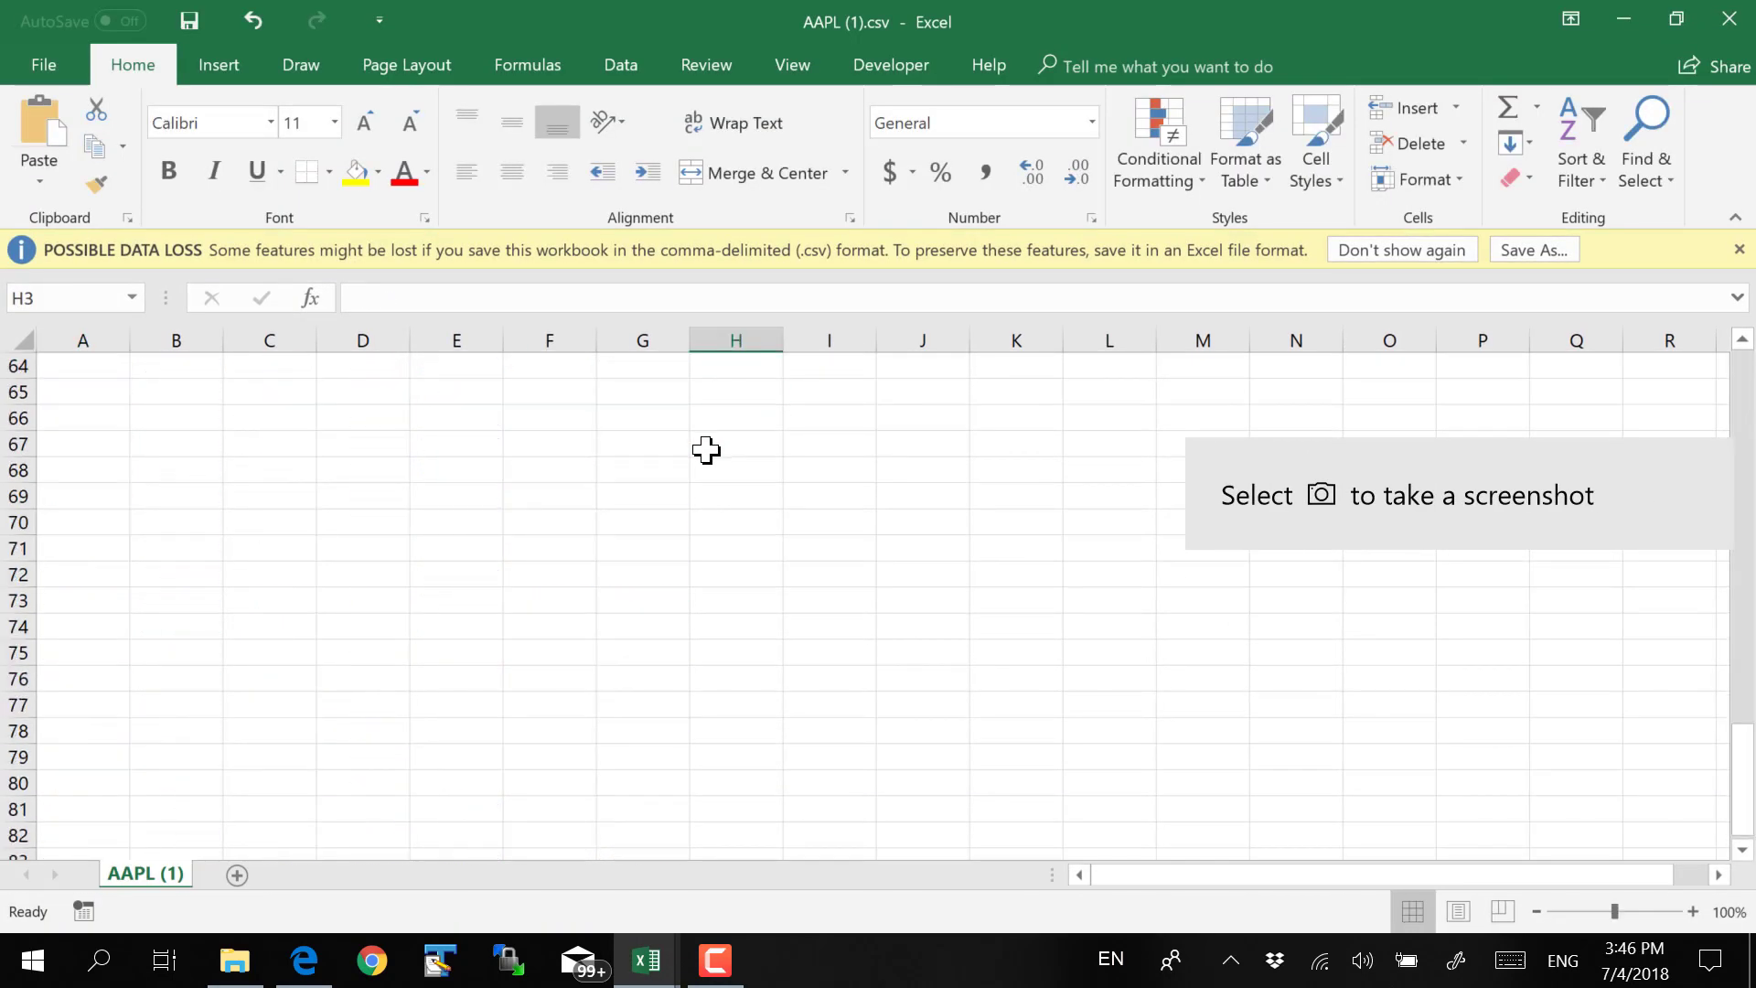
pyautogui.scroll(-7, 710, 462)
pyautogui.scroll(12, 715, 512)
pyautogui.scroll(3, 718, 554)
pyautogui.scroll(-3, 712, 585)
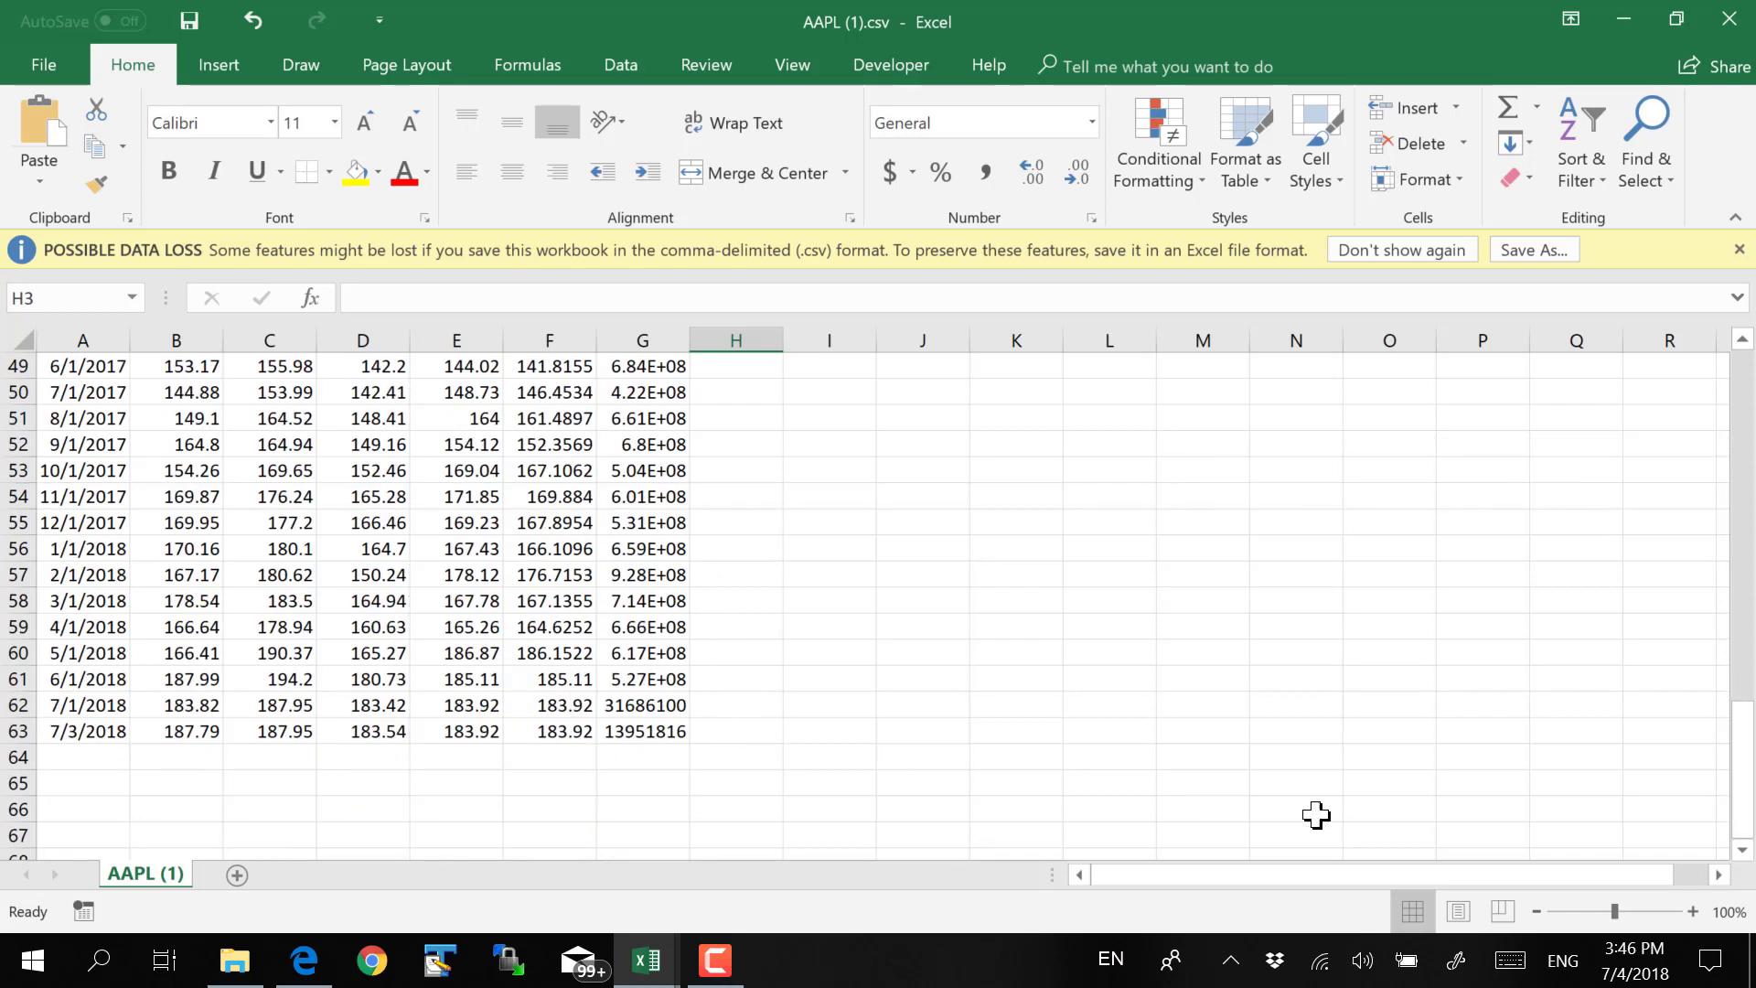
# Zoom the sheet to 120% and select cell H63
pyautogui.click(1694, 912)
pyautogui.click(1694, 912)
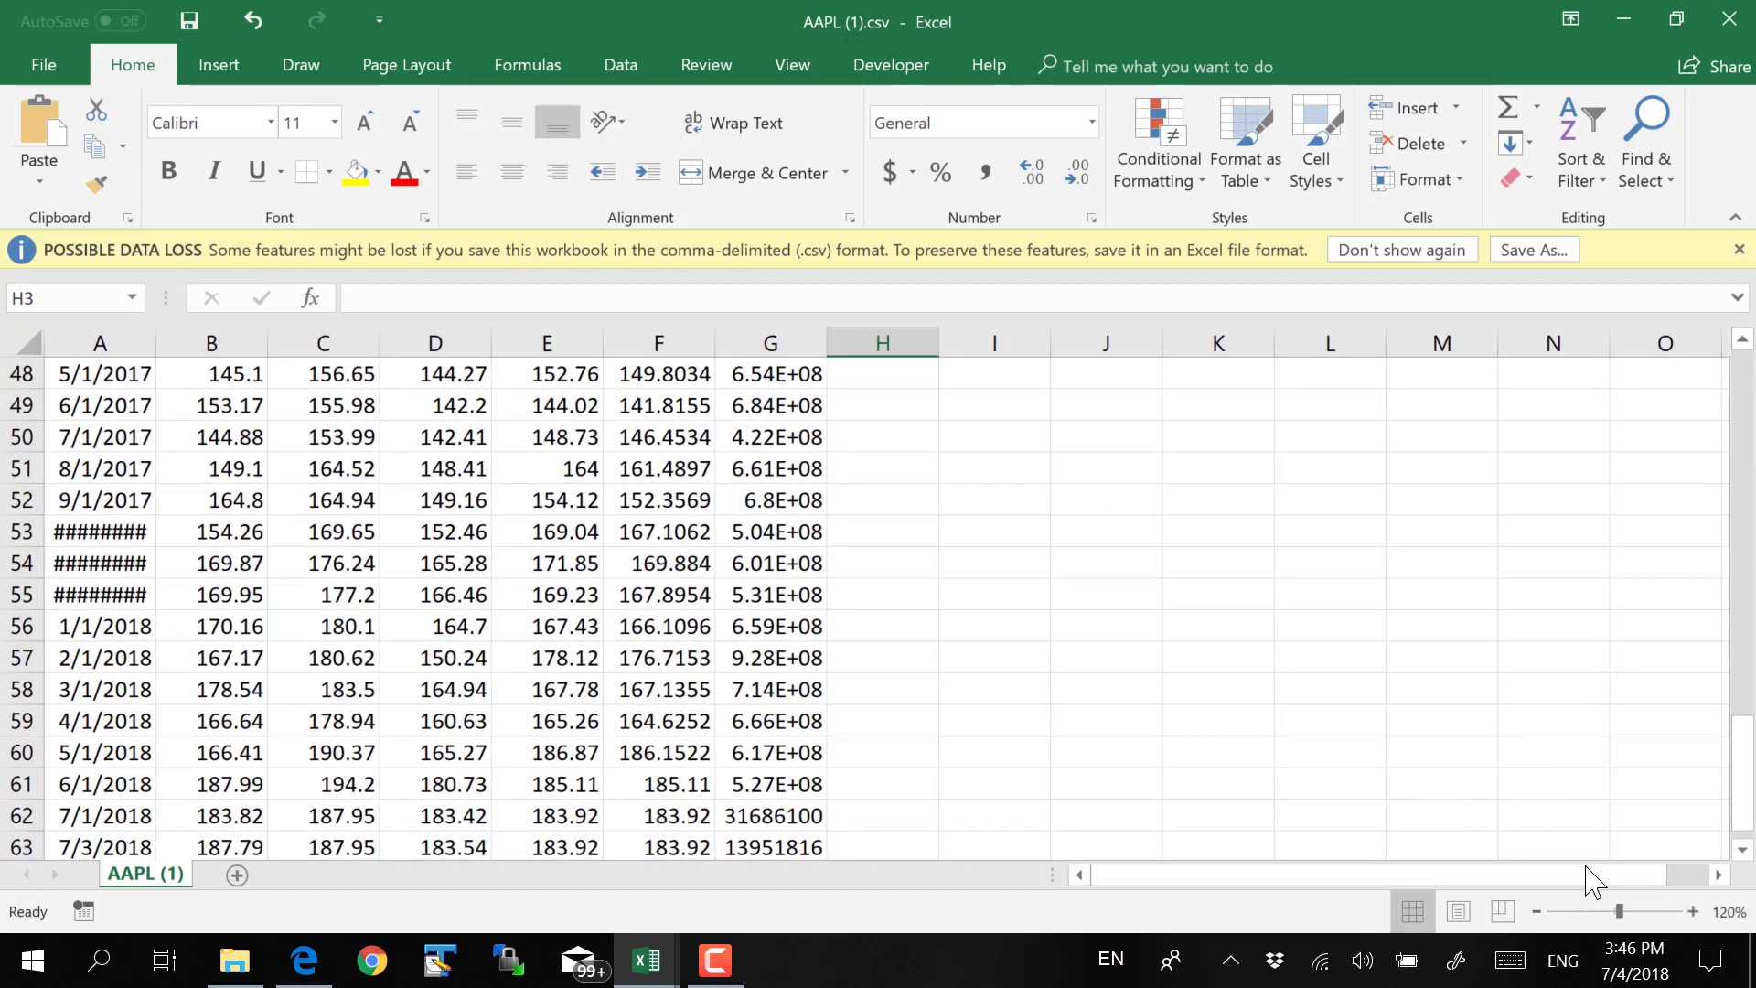
pyautogui.scroll(-3, 1564, 892)
pyautogui.click(1536, 912)
pyautogui.click(1536, 912)
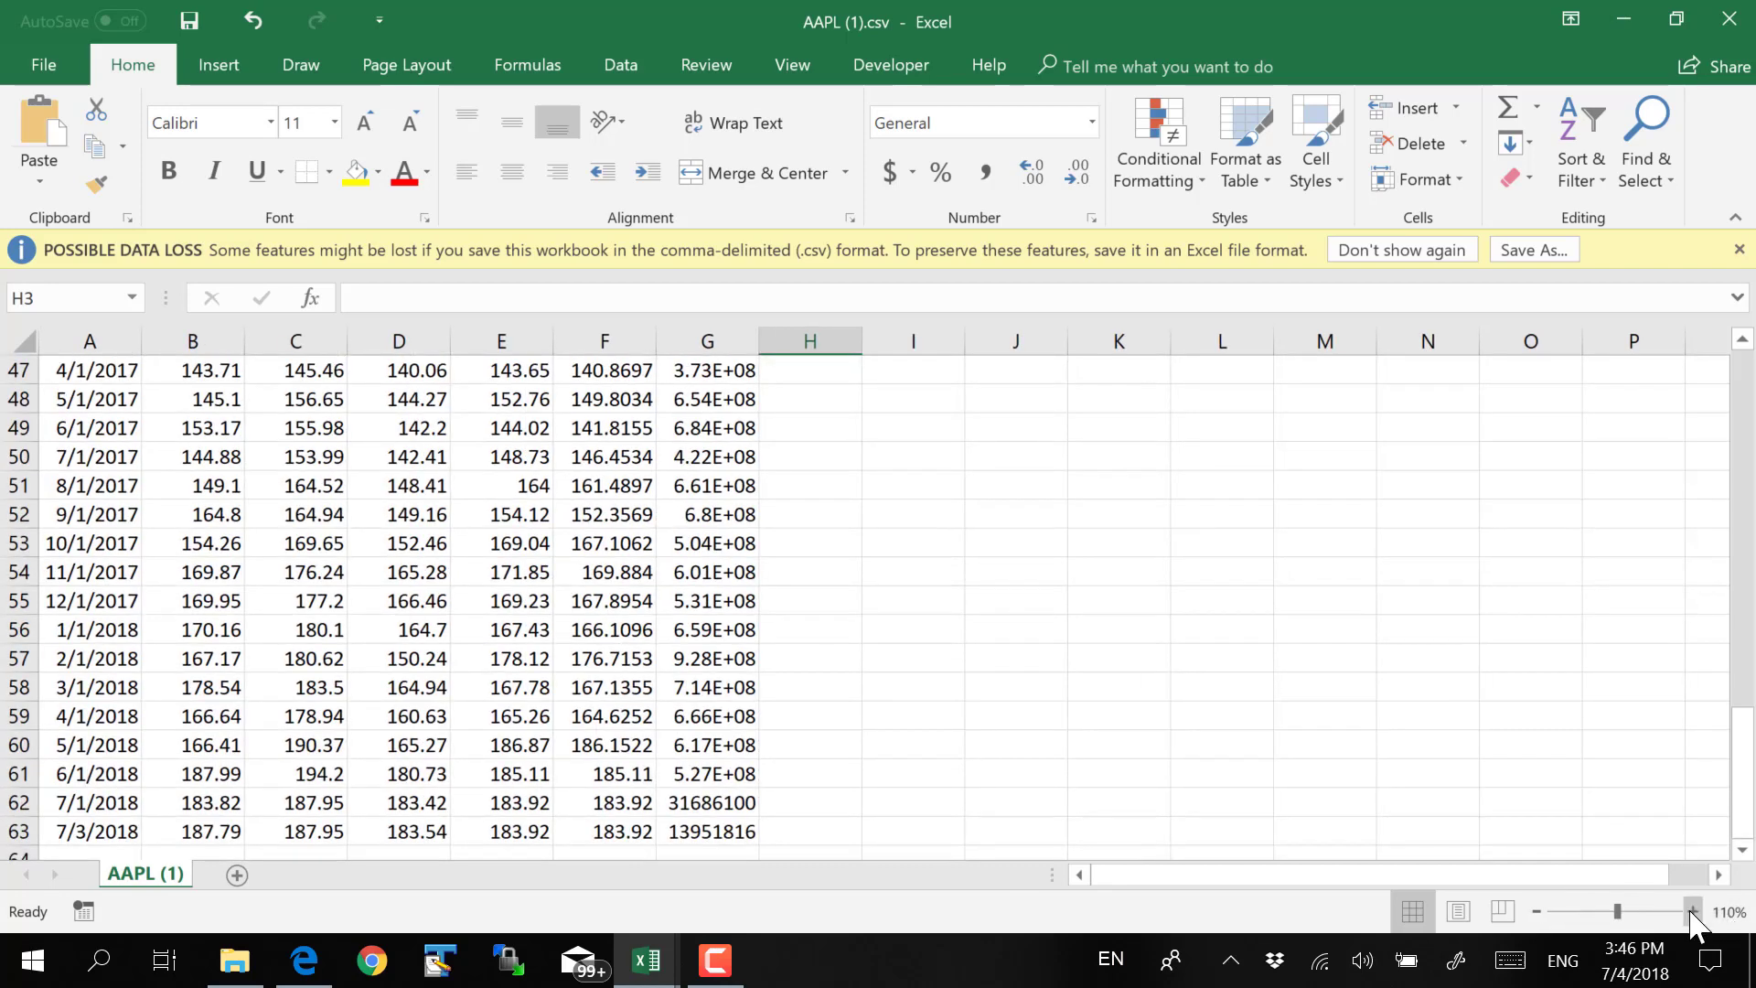
pyautogui.click(1693, 912)
pyautogui.click(1693, 912)
pyautogui.scroll(-3, 1084, 743)
pyautogui.click(896, 553)
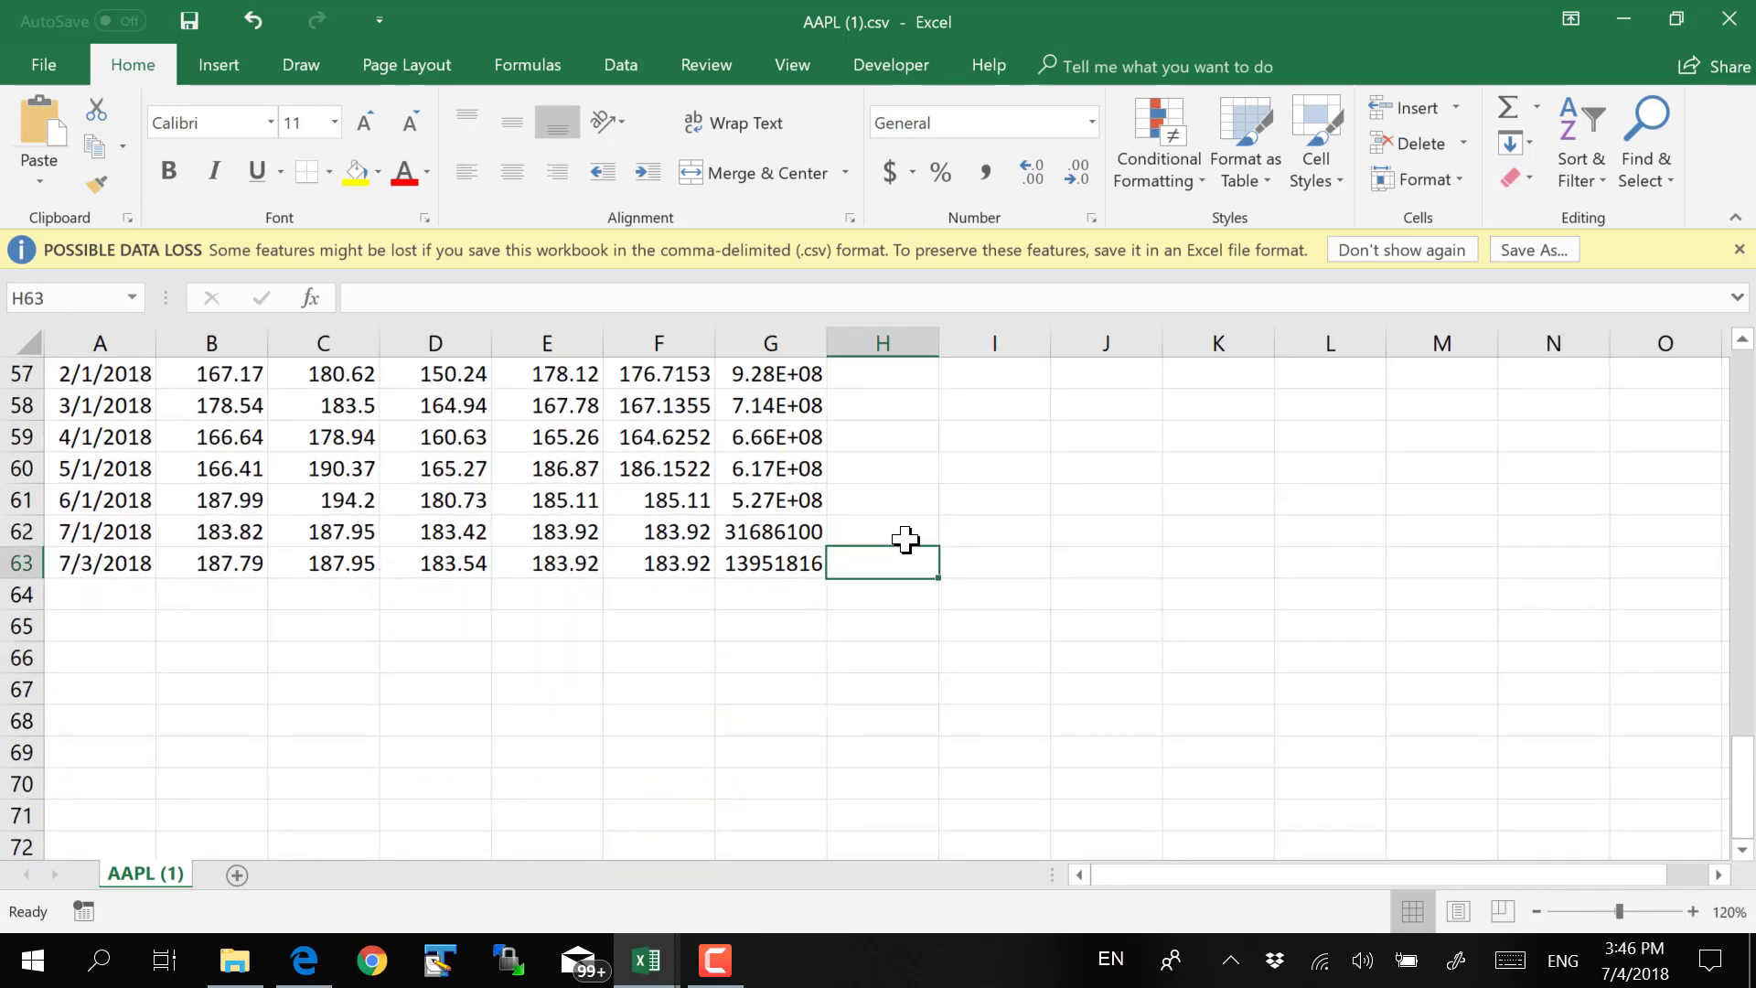
# Enter =(F63-F50)/F50 in H63, giving a one-year return of 0.255826
pyautogui.write('=')
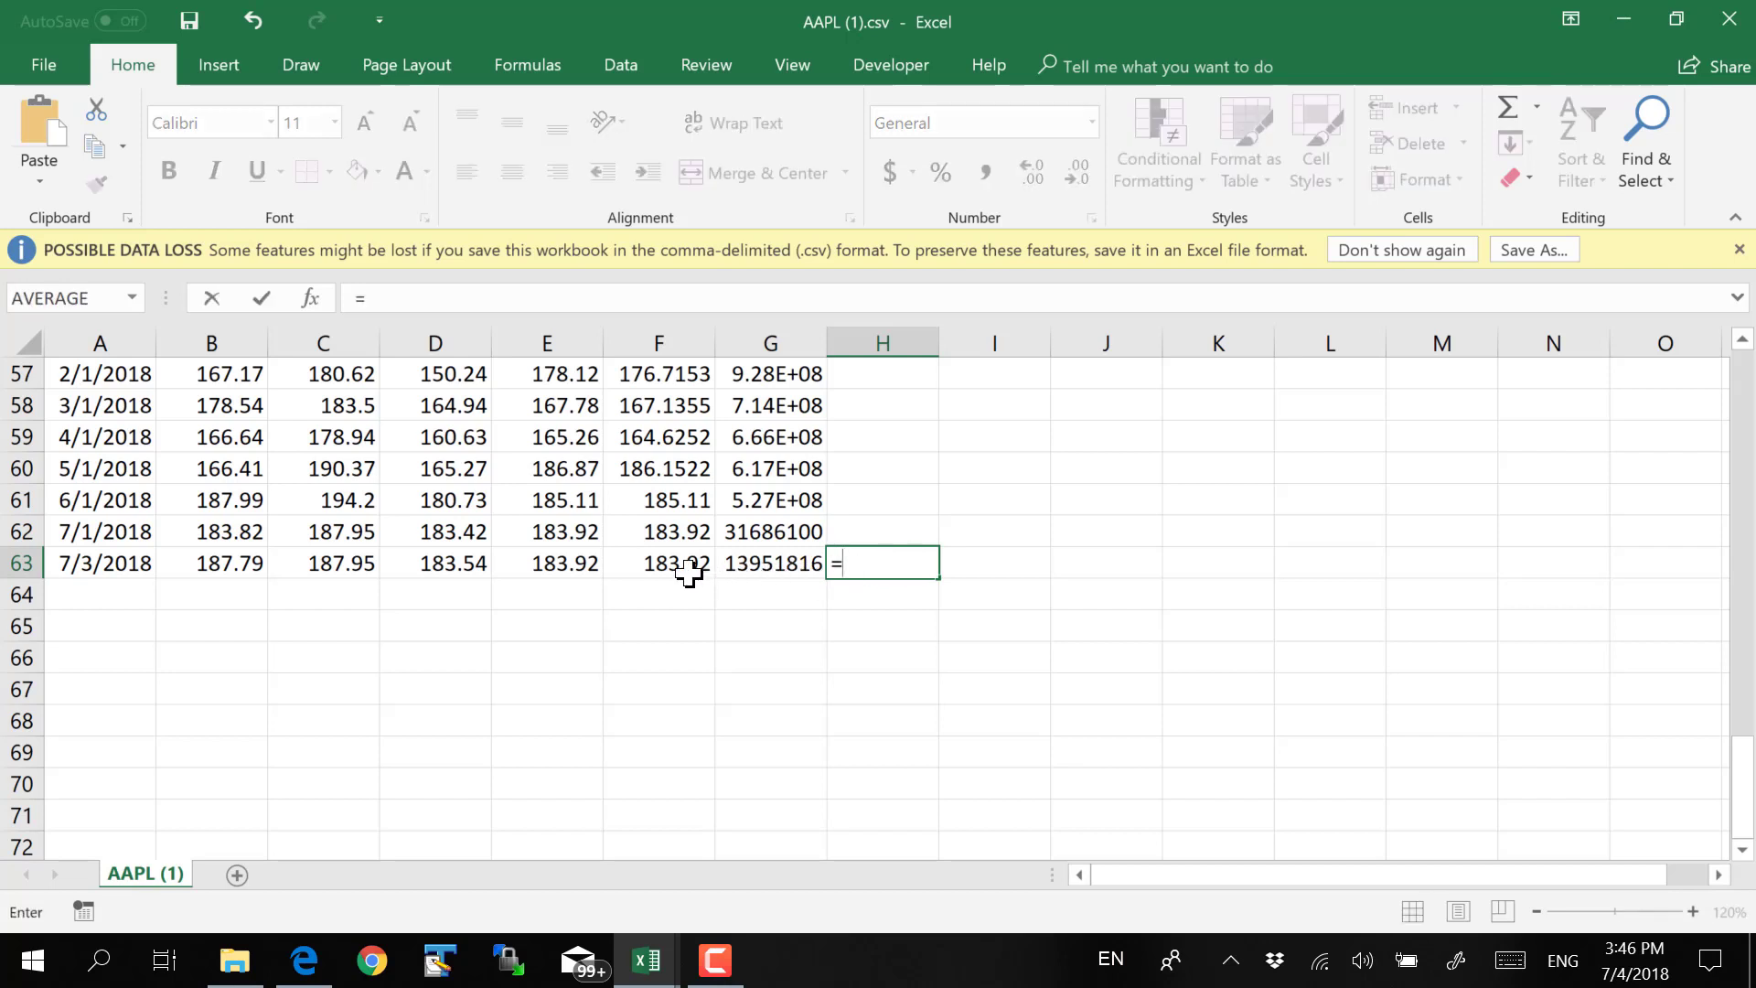
pyautogui.write('(')
pyautogui.click(666, 567)
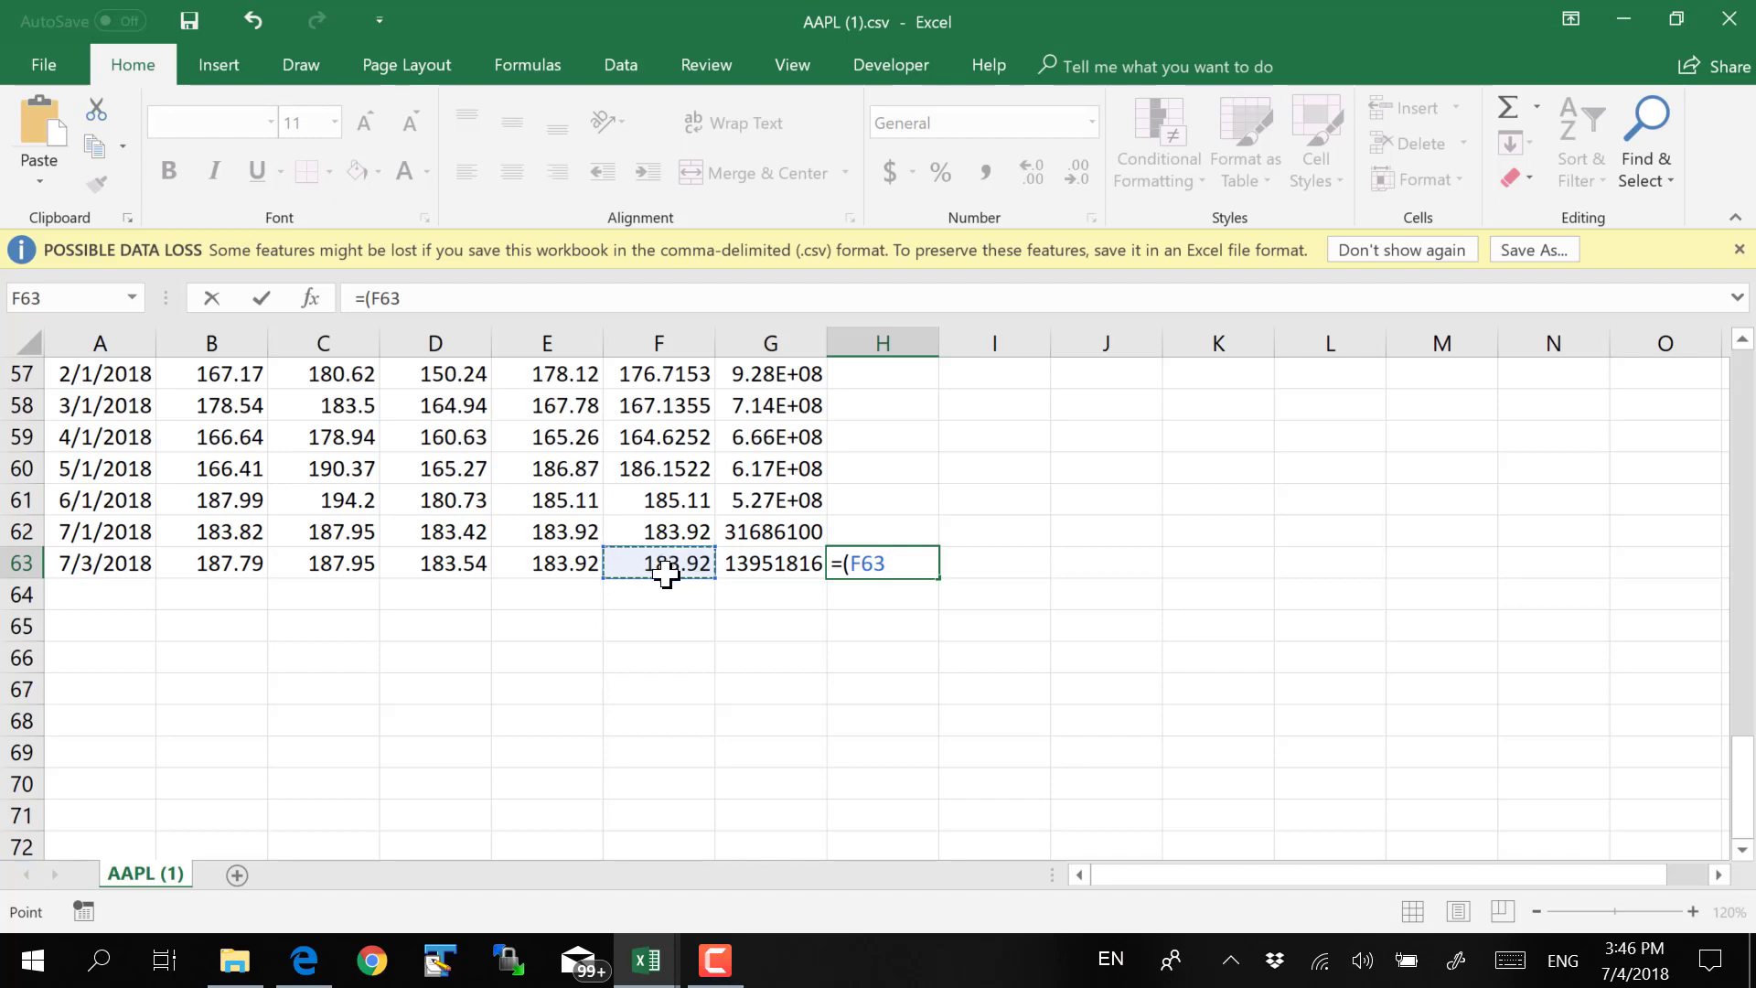
pyautogui.write('-')
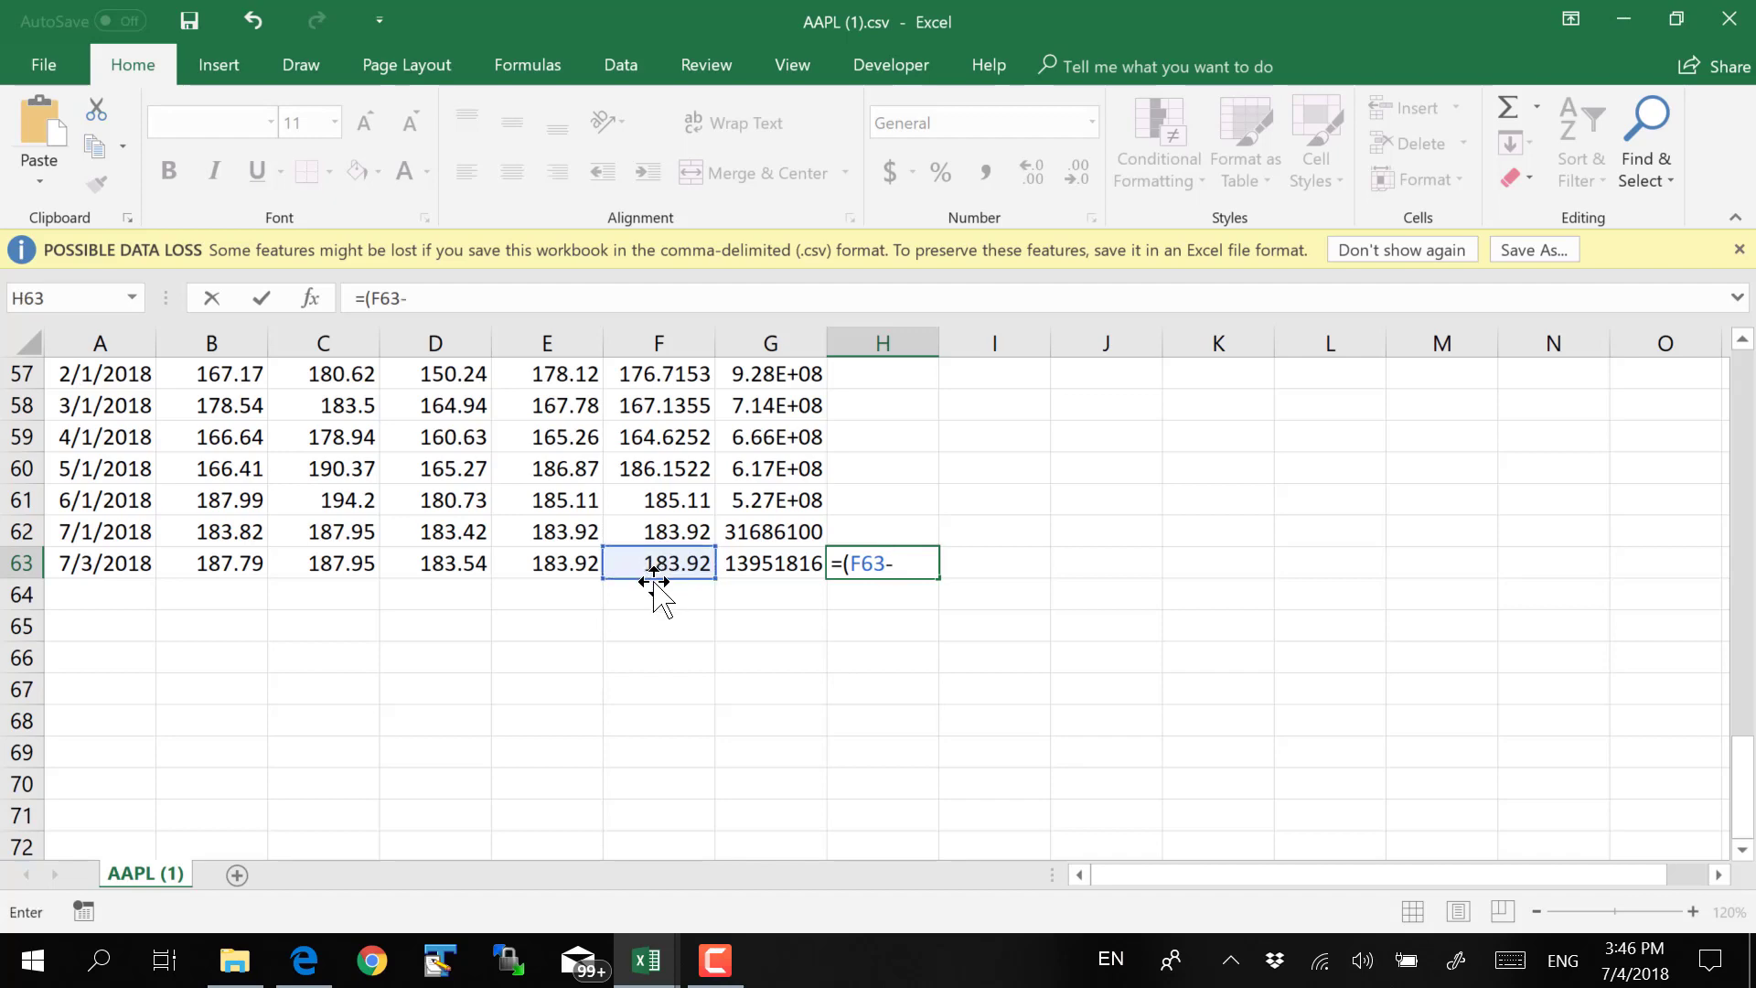
pyautogui.scroll(1, 654, 581)
pyautogui.scroll(1, 653, 582)
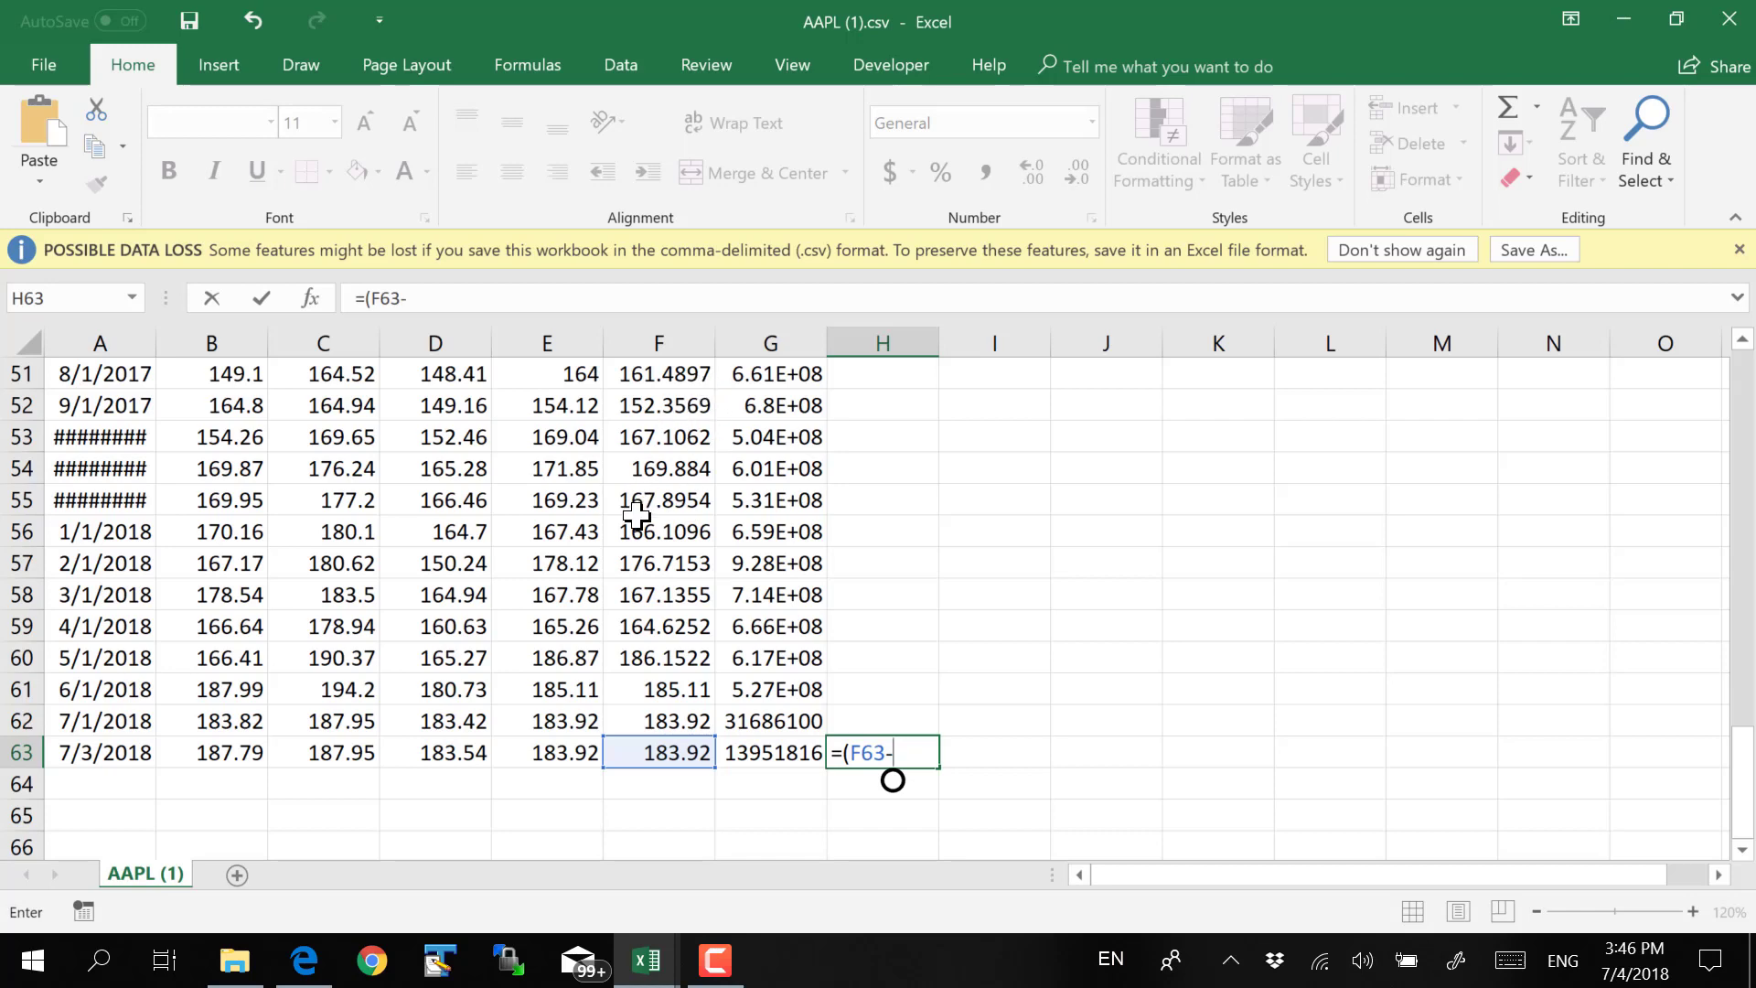
pyautogui.scroll(2, 636, 517)
pyautogui.scroll(-1, 637, 520)
pyautogui.scroll(-1, 637, 523)
pyautogui.scroll(1, 686, 486)
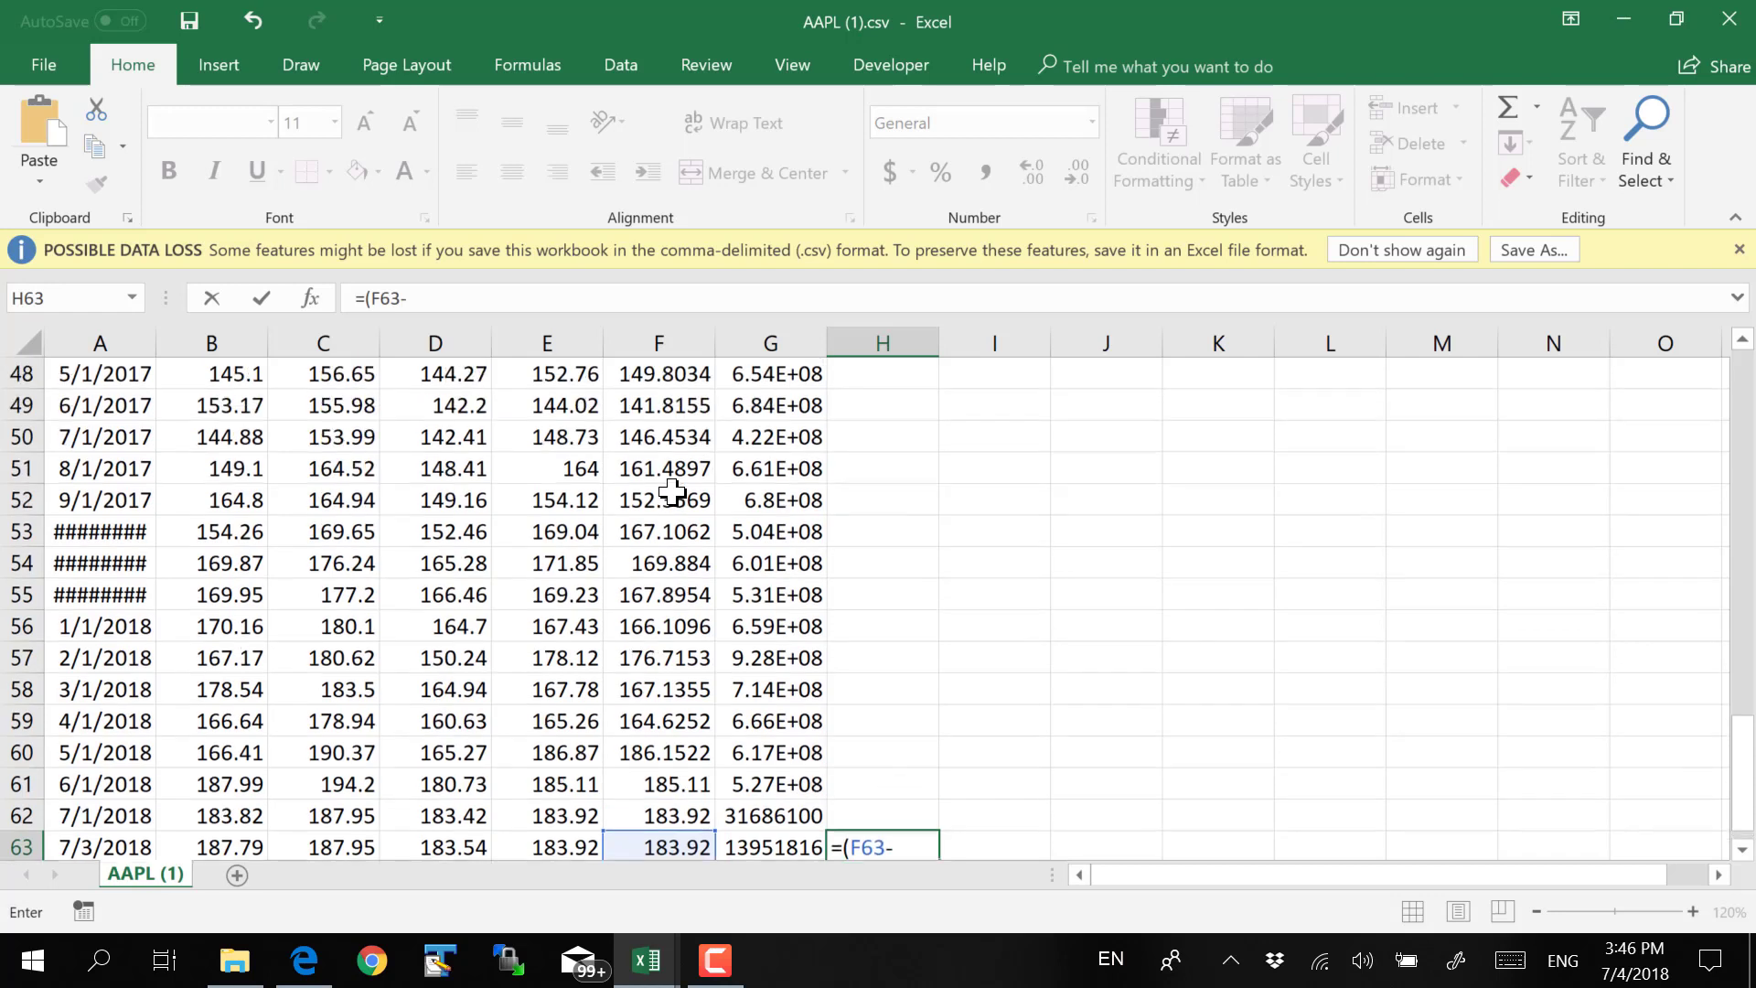
pyautogui.click(676, 440)
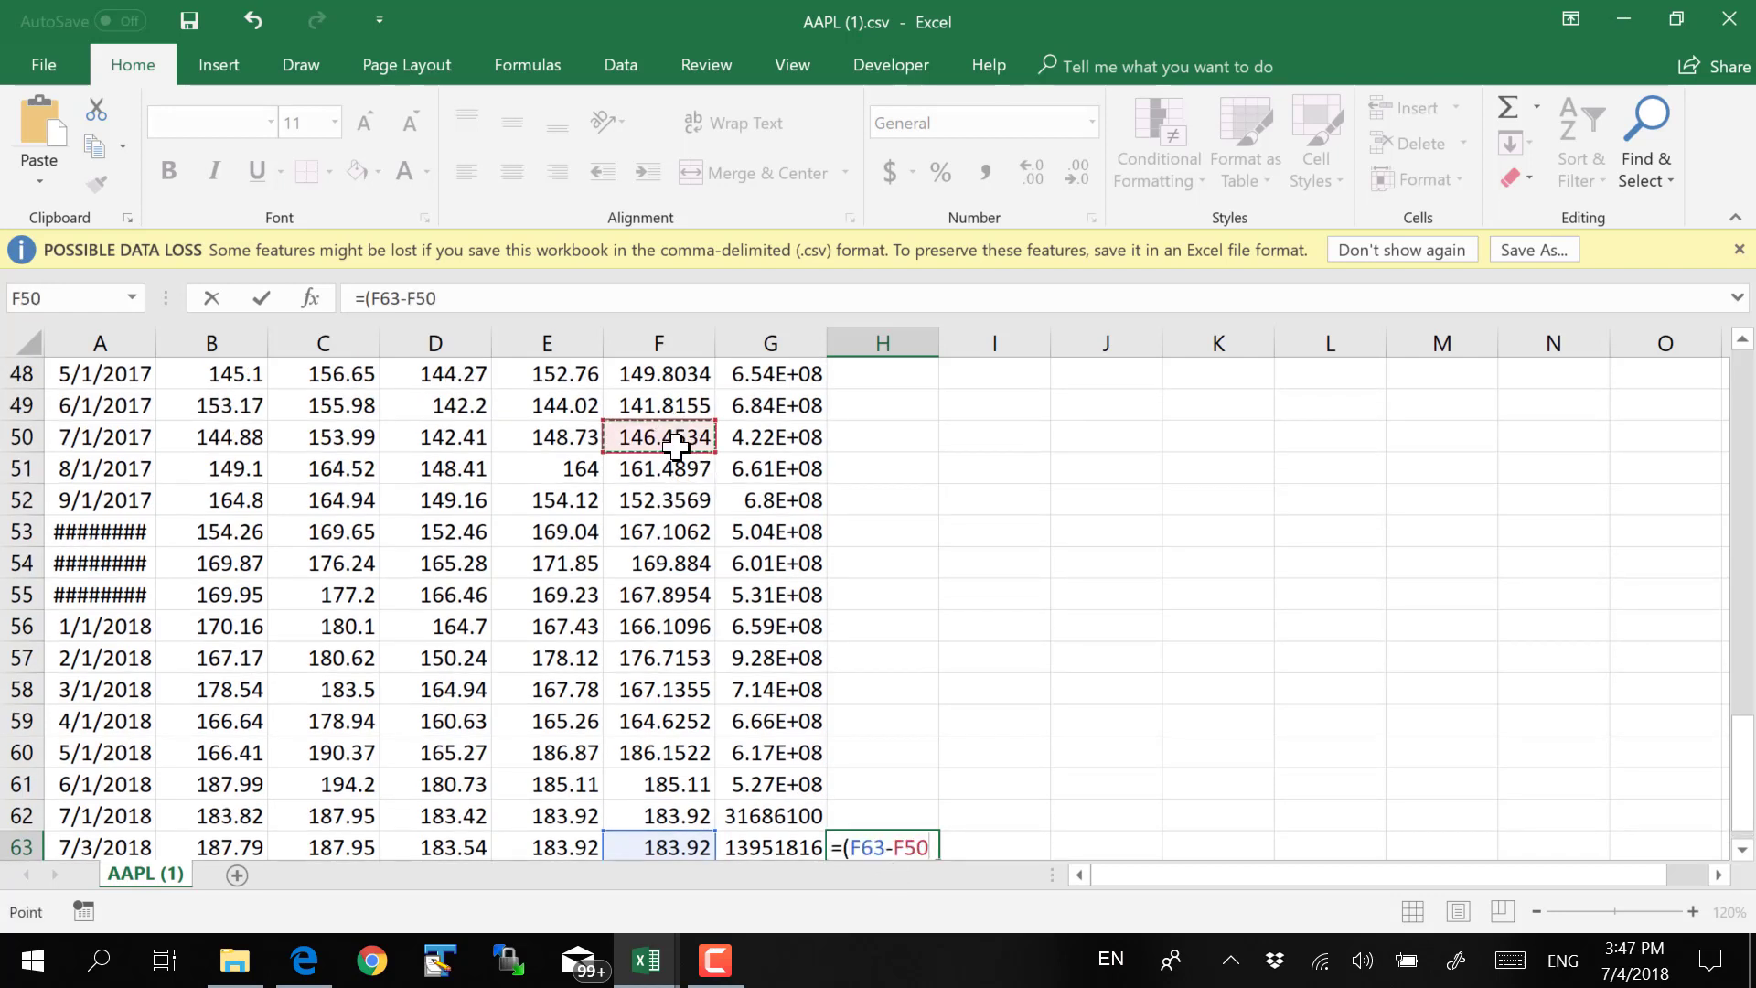
pyautogui.write(')/')
pyautogui.click(674, 440)
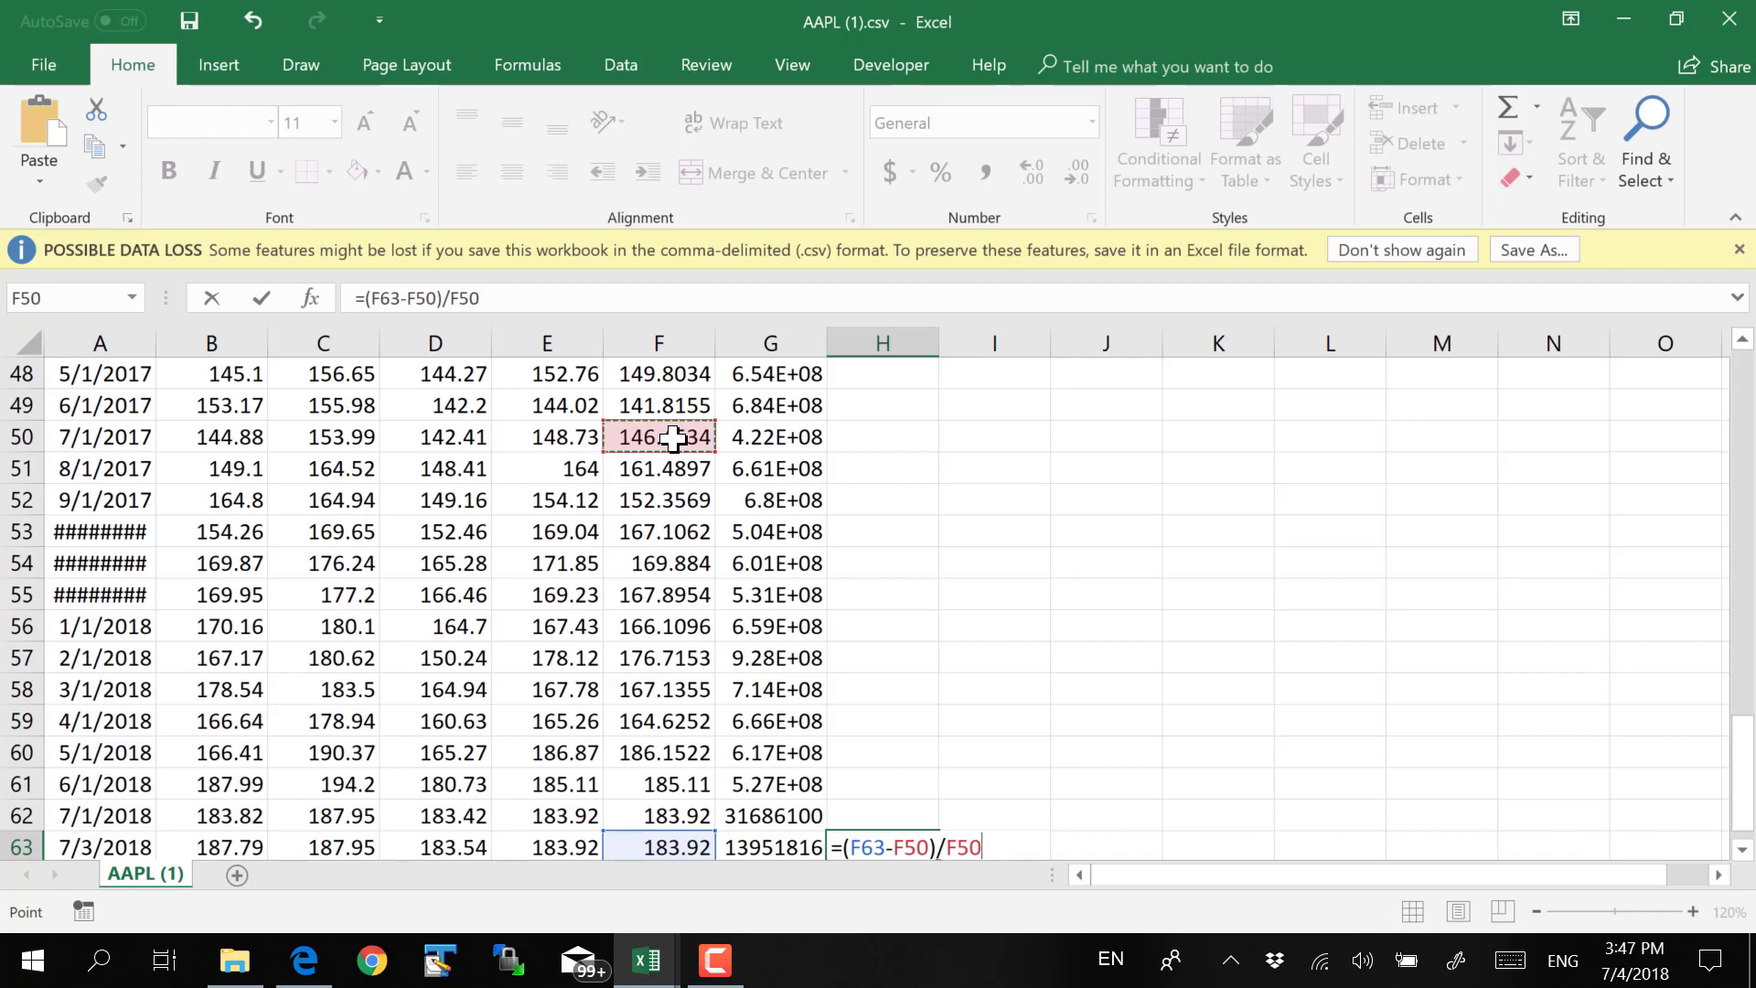
pyautogui.press('Return')
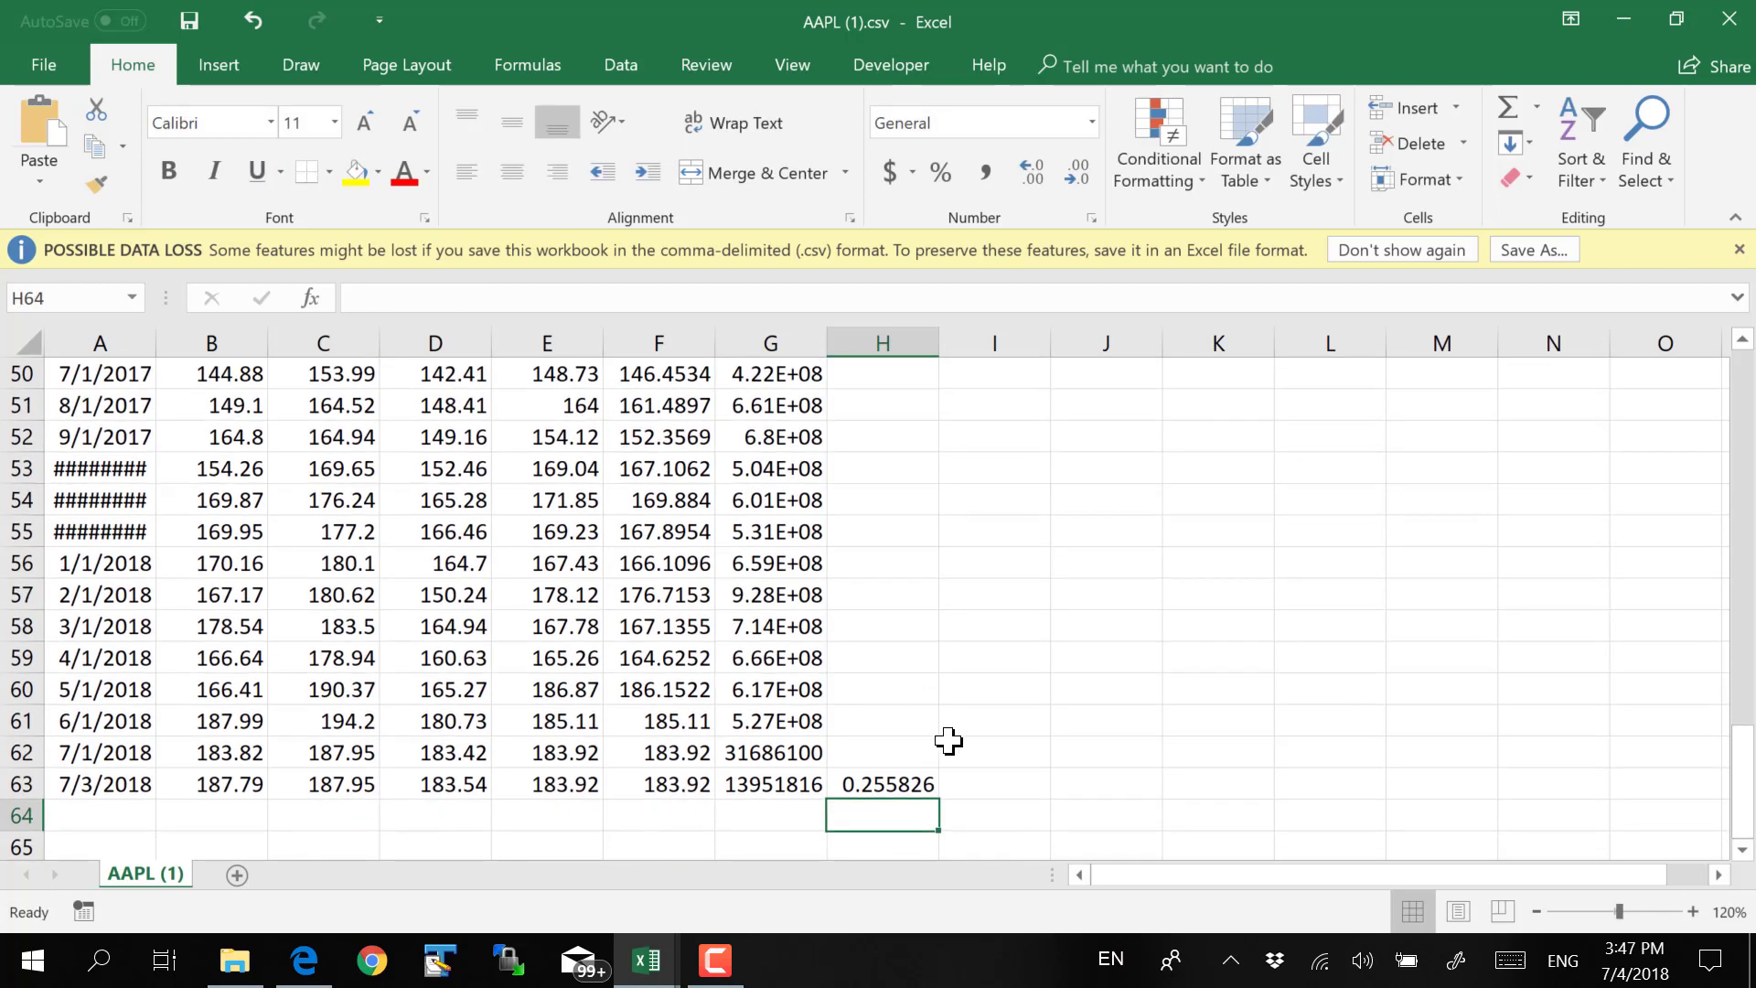
pyautogui.click(868, 782)
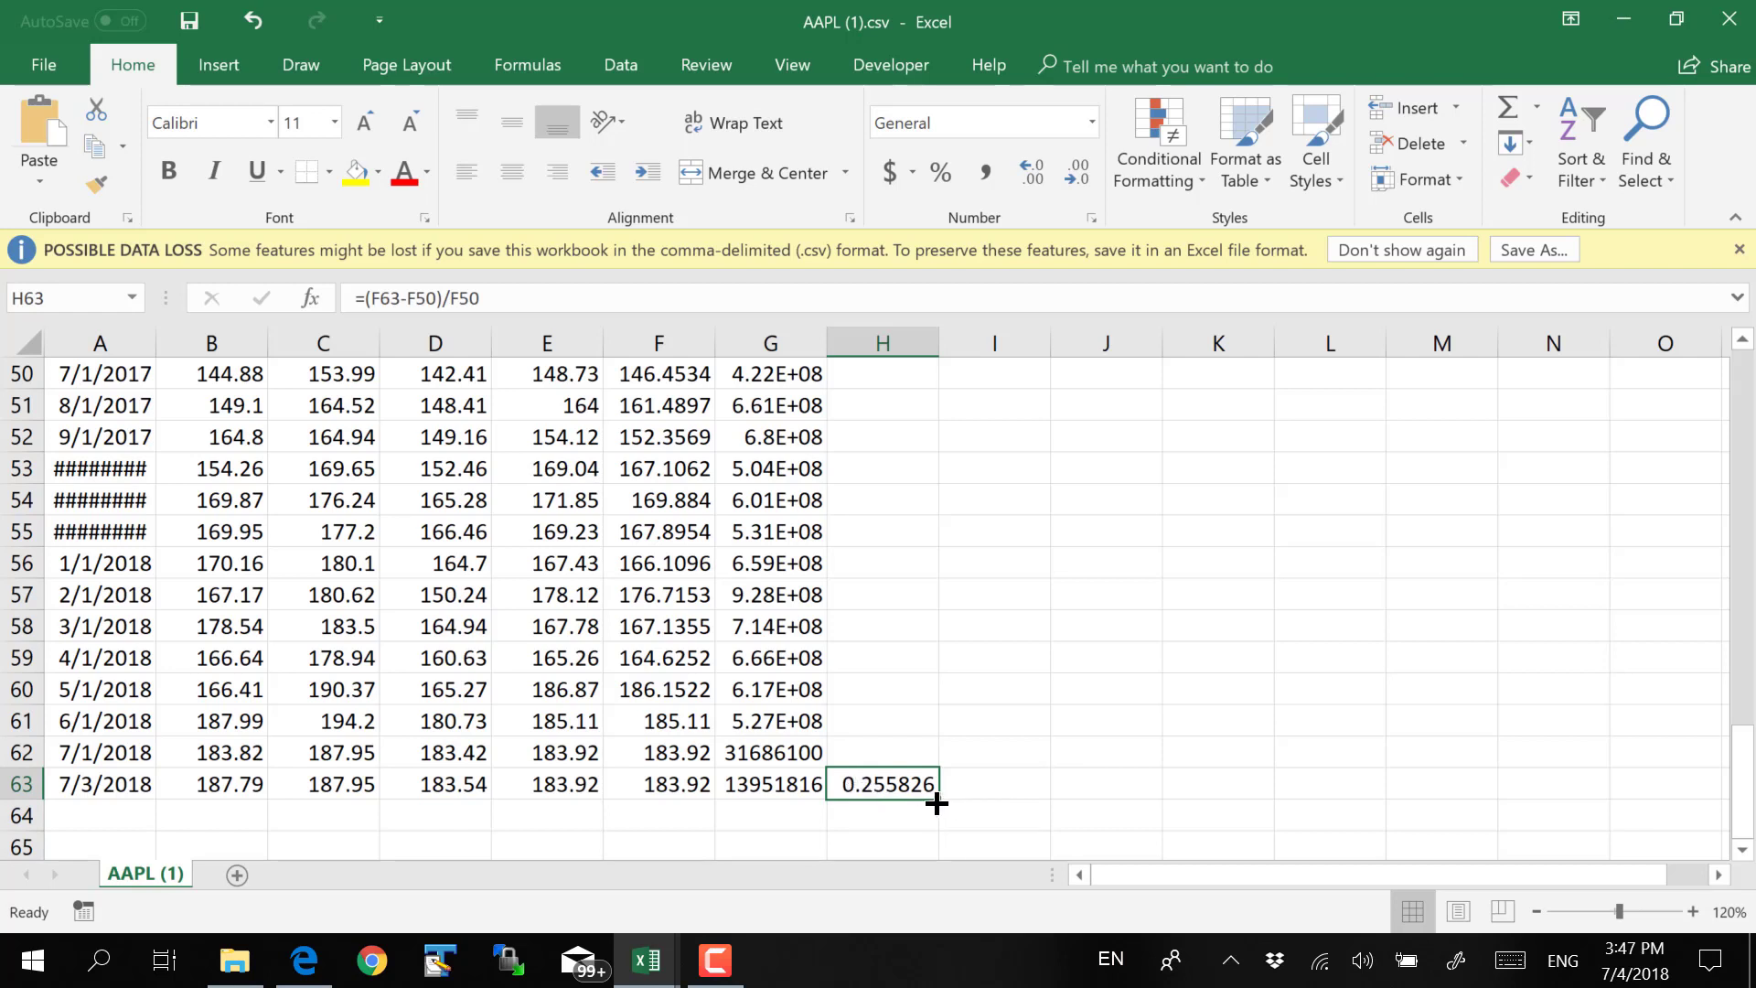
# Fill H63's return formula up to H15 and inspect H15's #VALUE! formula
pyautogui.moveTo(943, 801)
pyautogui.mouseDown()
pyautogui.moveTo(929, 437)
pyautogui.moveTo(941, 744)
pyautogui.moveTo(918, 811)
pyautogui.mouseUp()
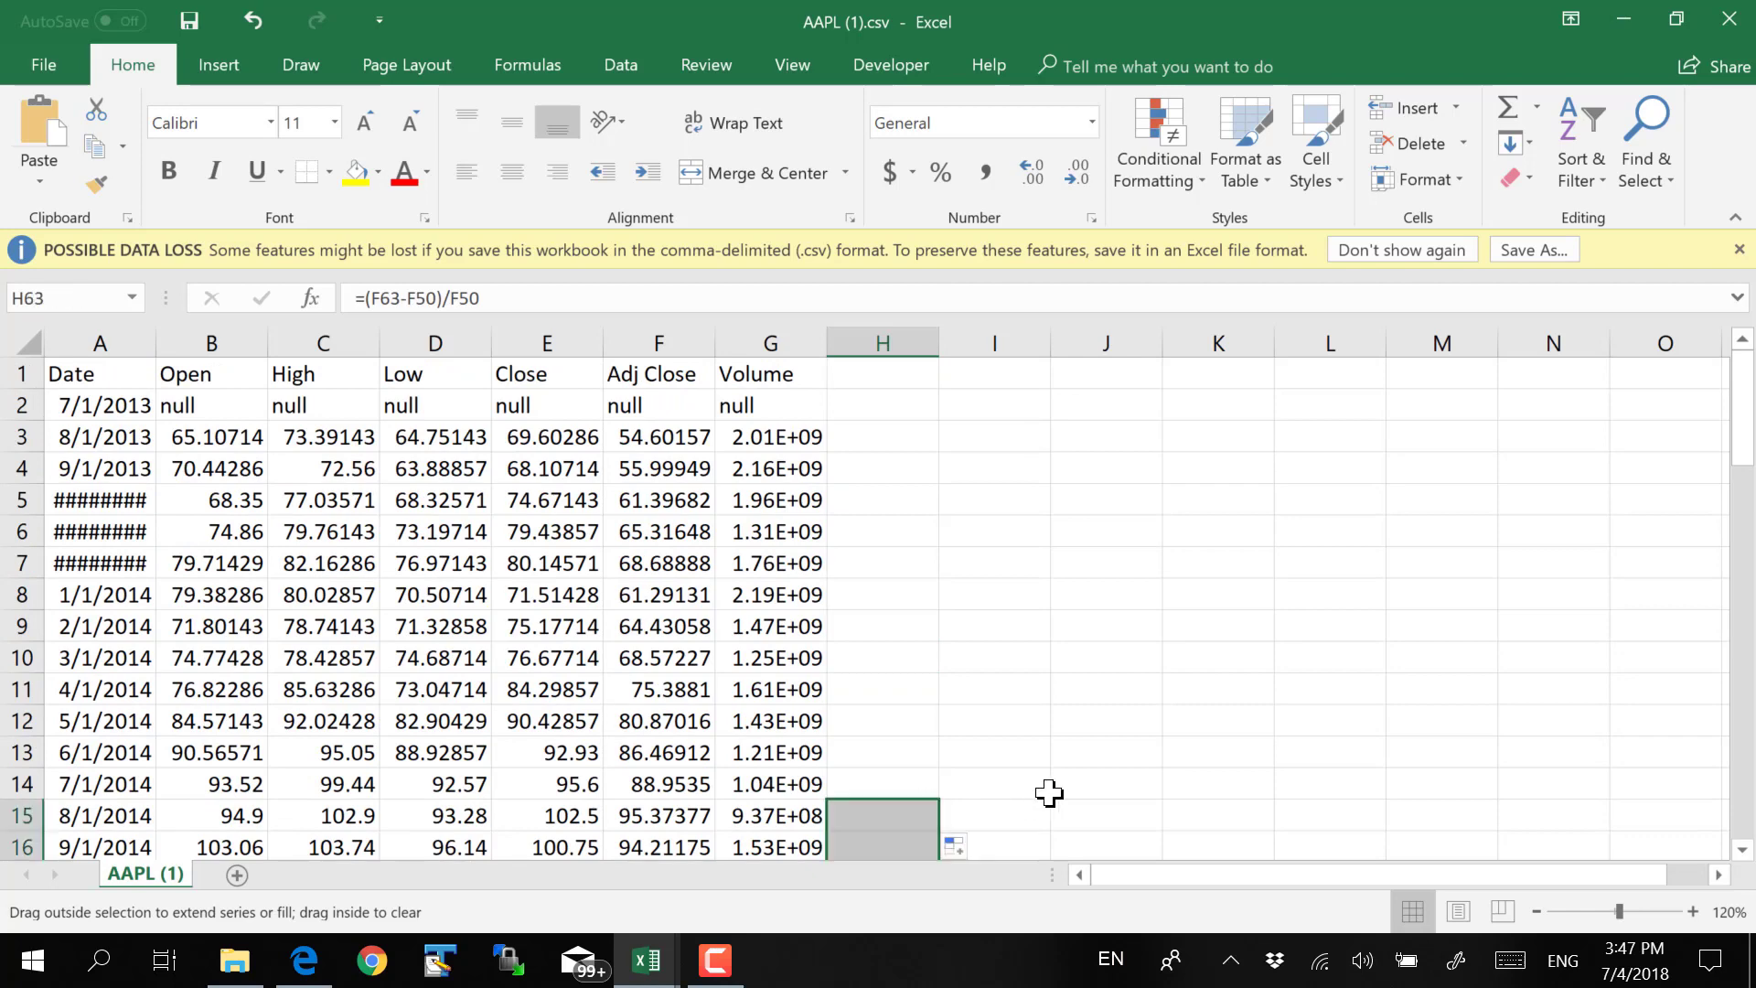
pyautogui.scroll(-3, 878, 718)
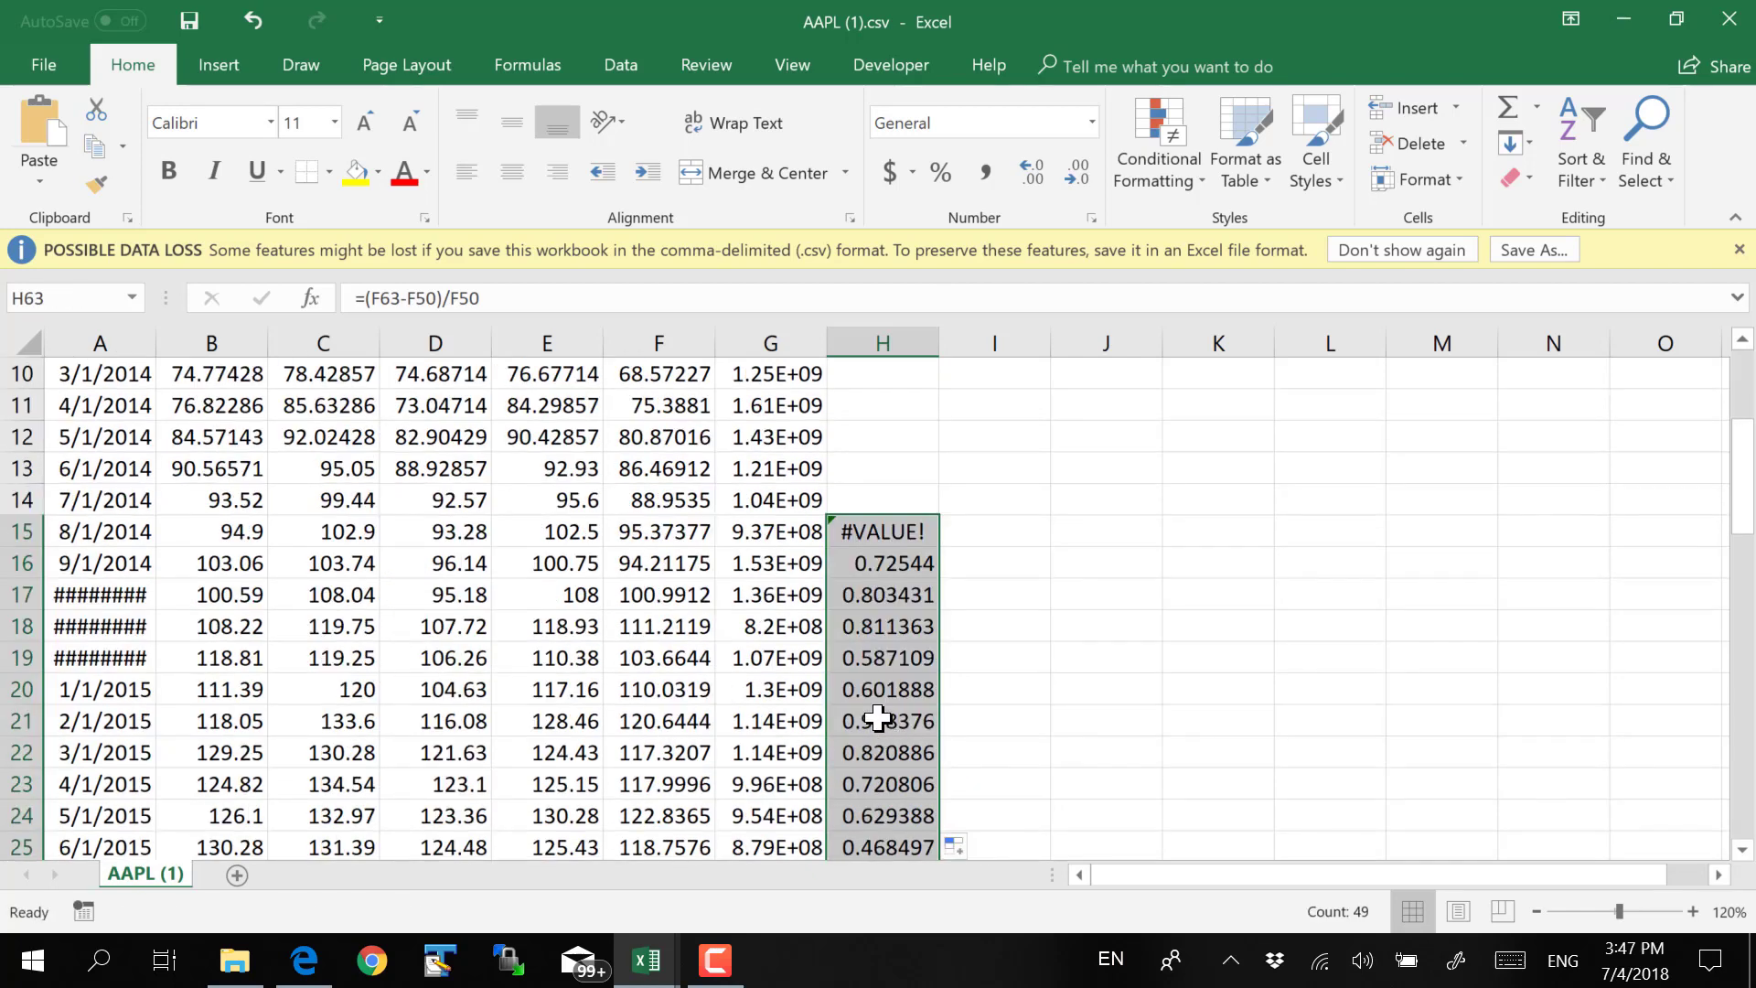
pyautogui.click(873, 531)
pyautogui.scroll(3, 964, 533)
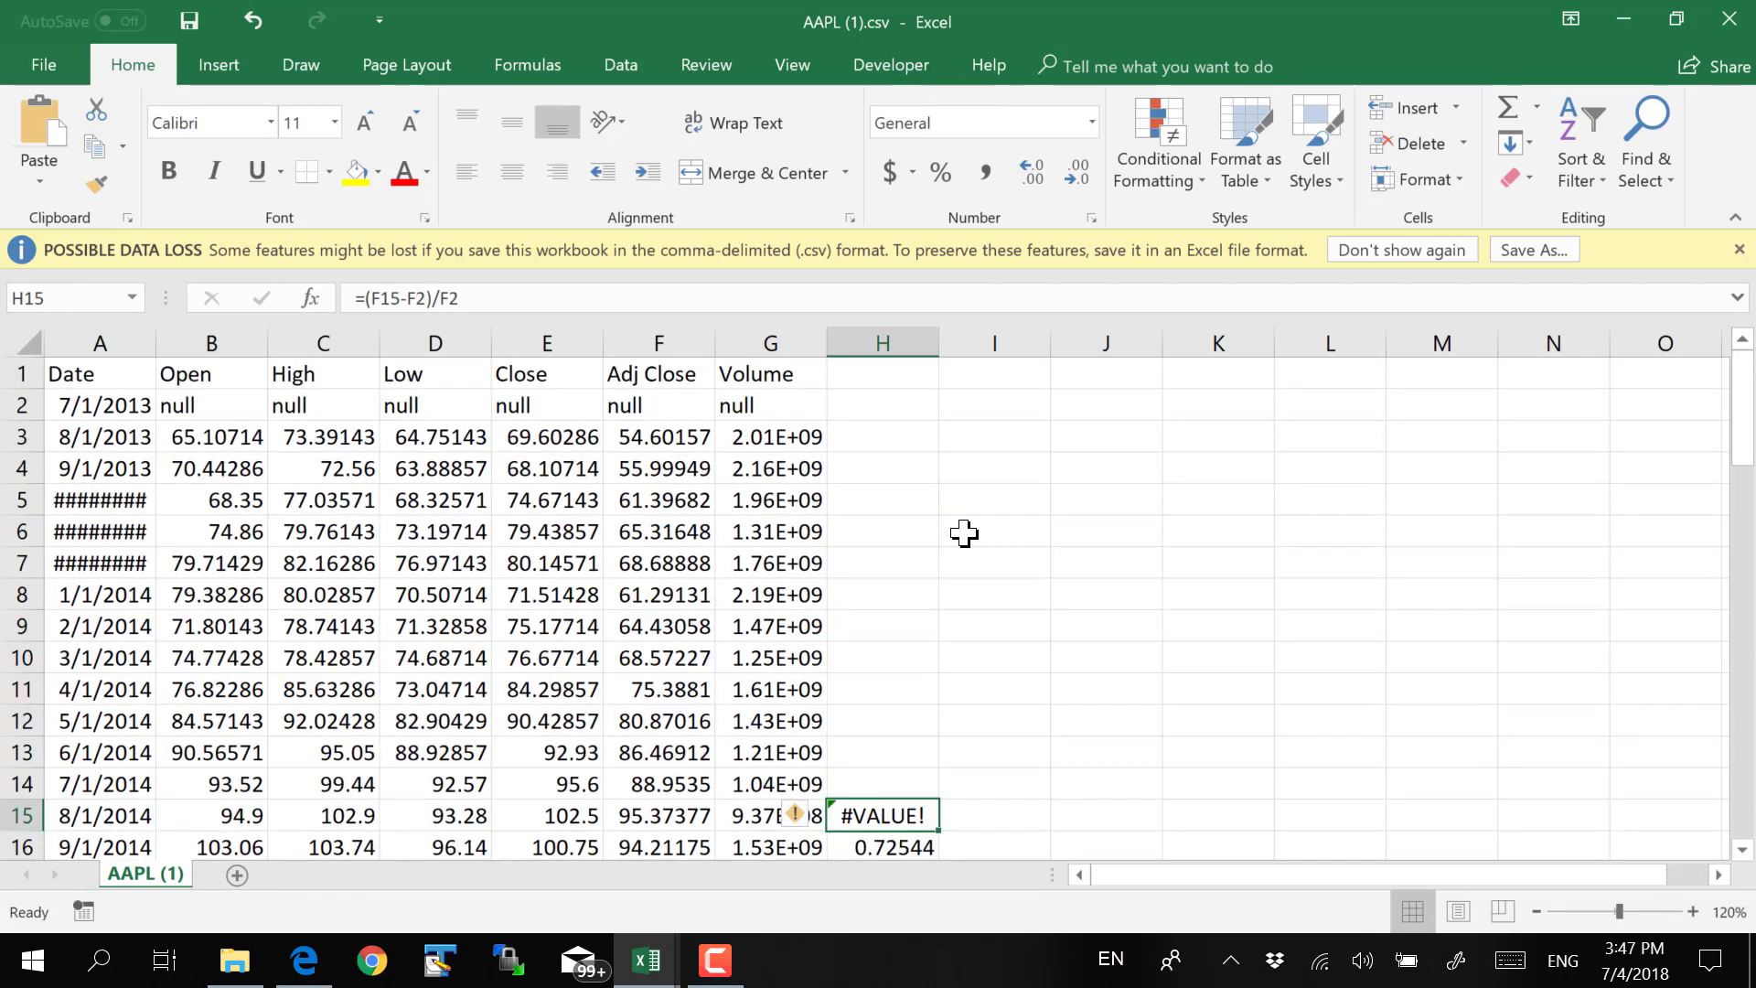
pyautogui.scroll(-2, 965, 530)
pyautogui.doubleClick(876, 627)
pyautogui.scroll(2, 948, 613)
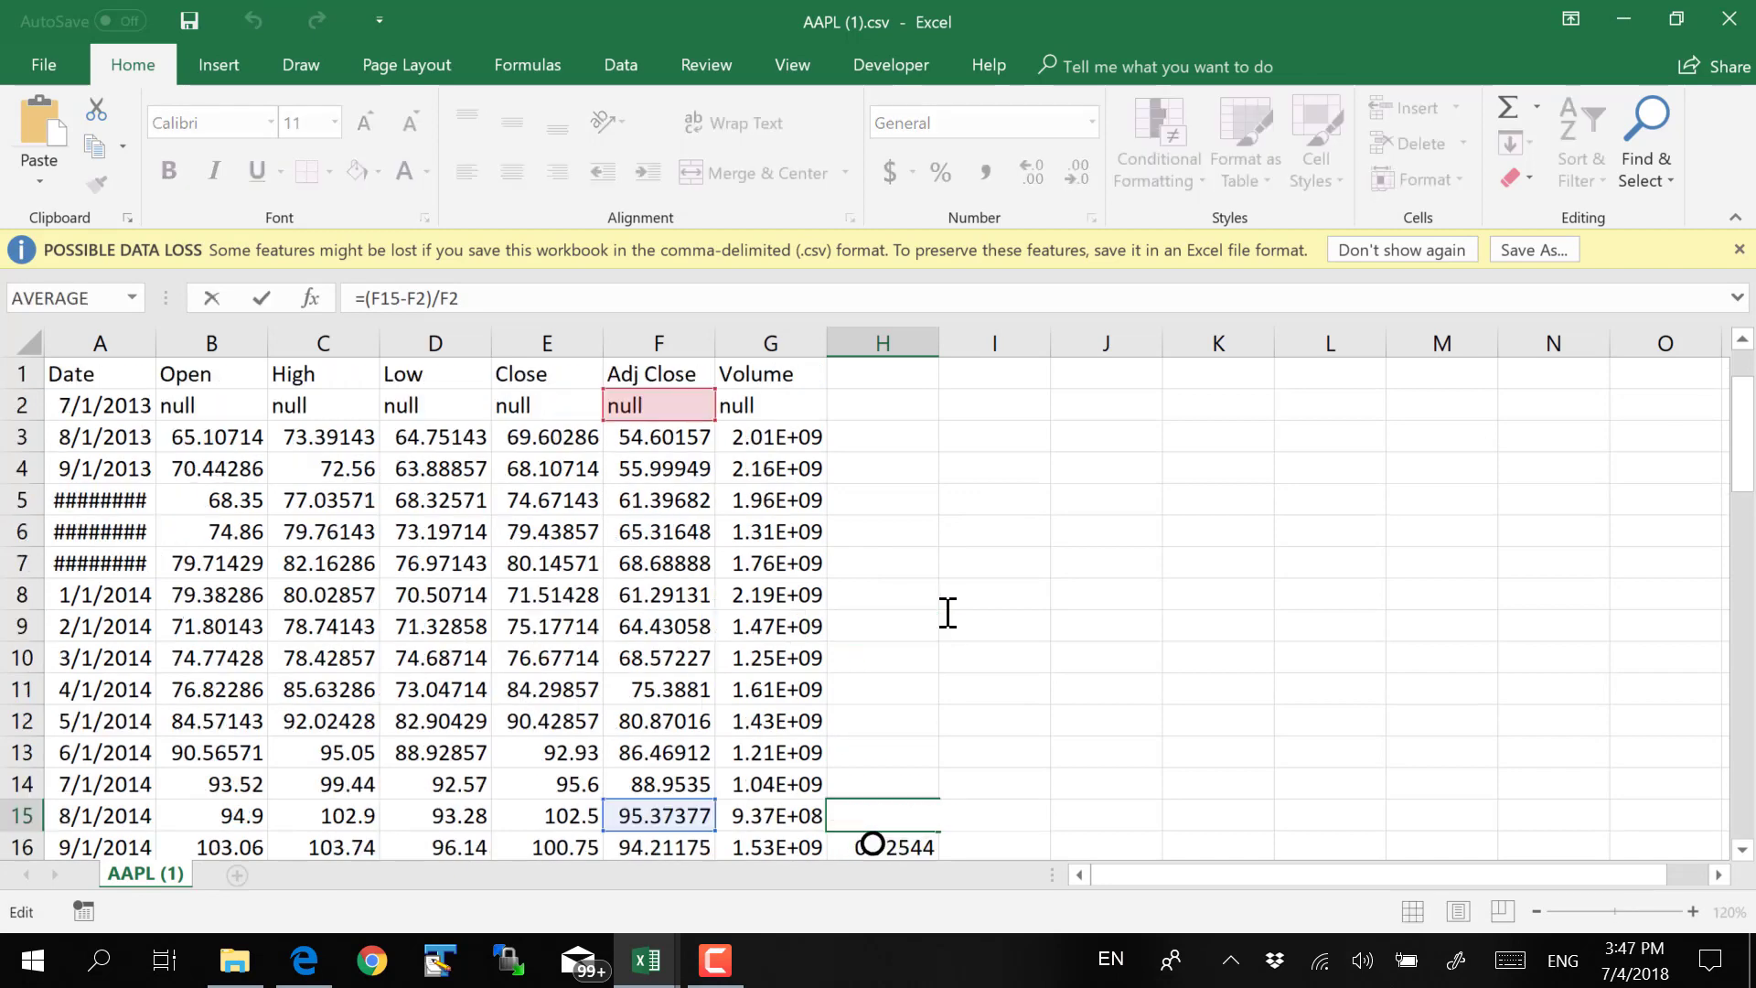
pyautogui.press('Escape')
# Review the cell references in H63's formula without changing it
pyautogui.scroll(-2, 892, 619)
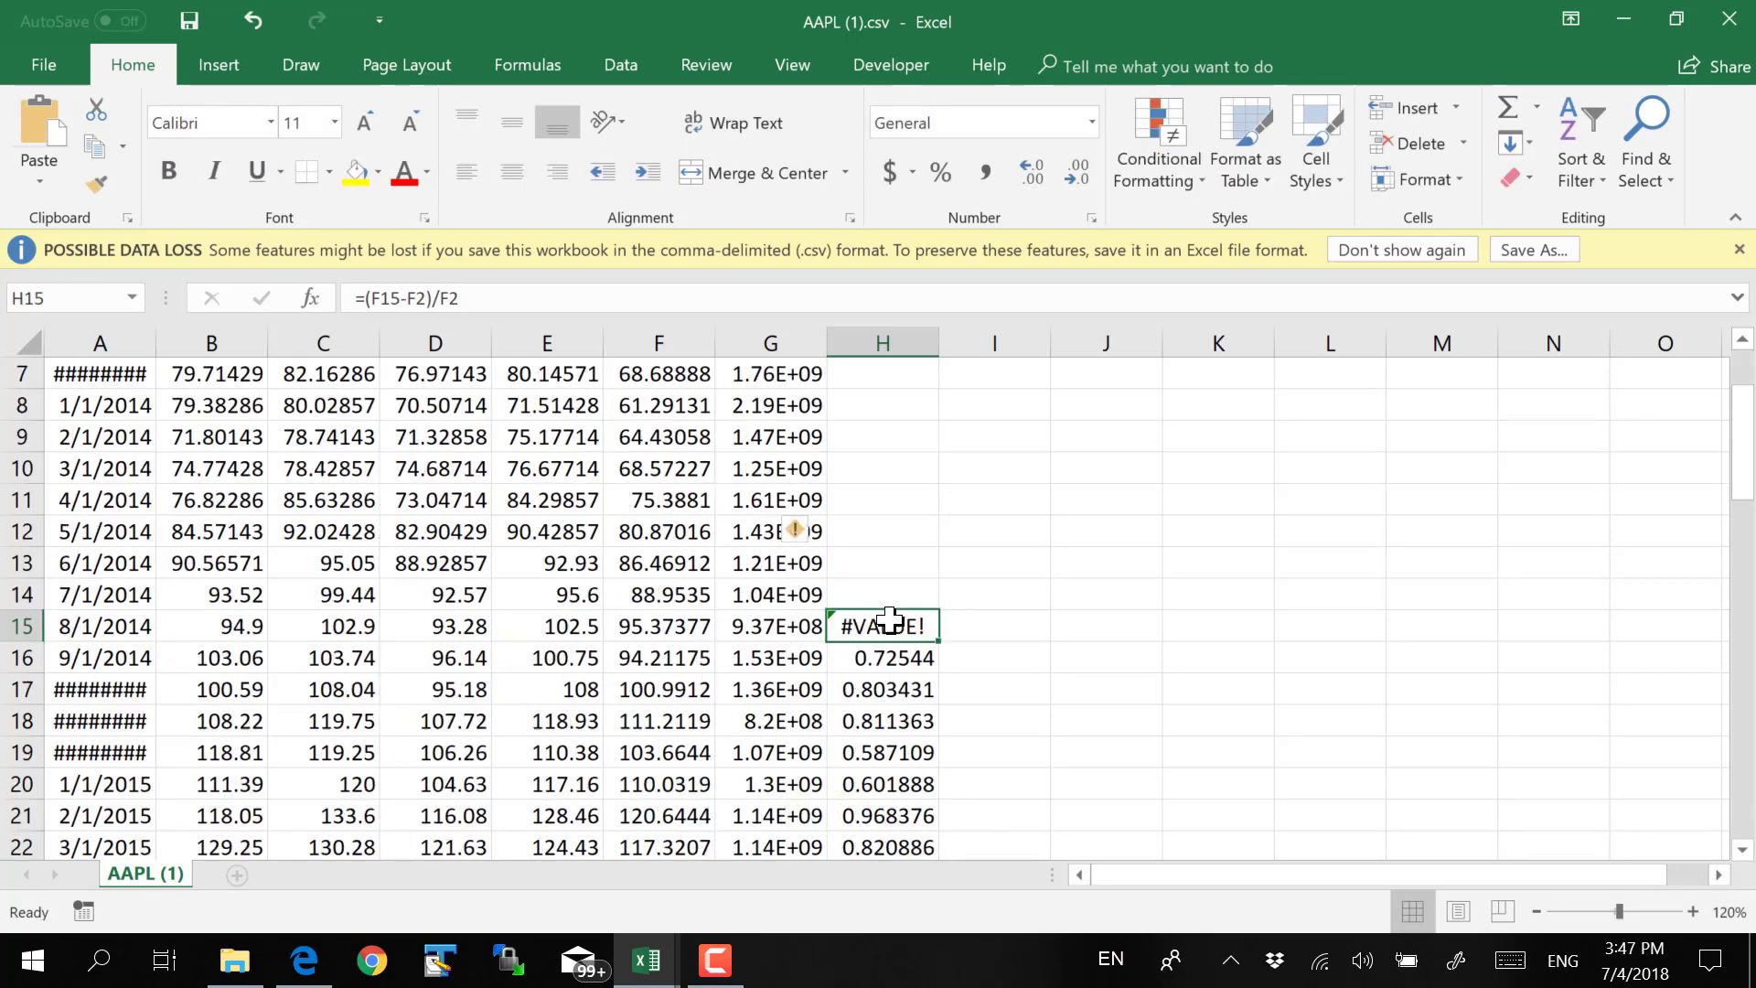
pyautogui.scroll(-9, 893, 619)
pyautogui.scroll(-7, 882, 713)
pyautogui.click(891, 628)
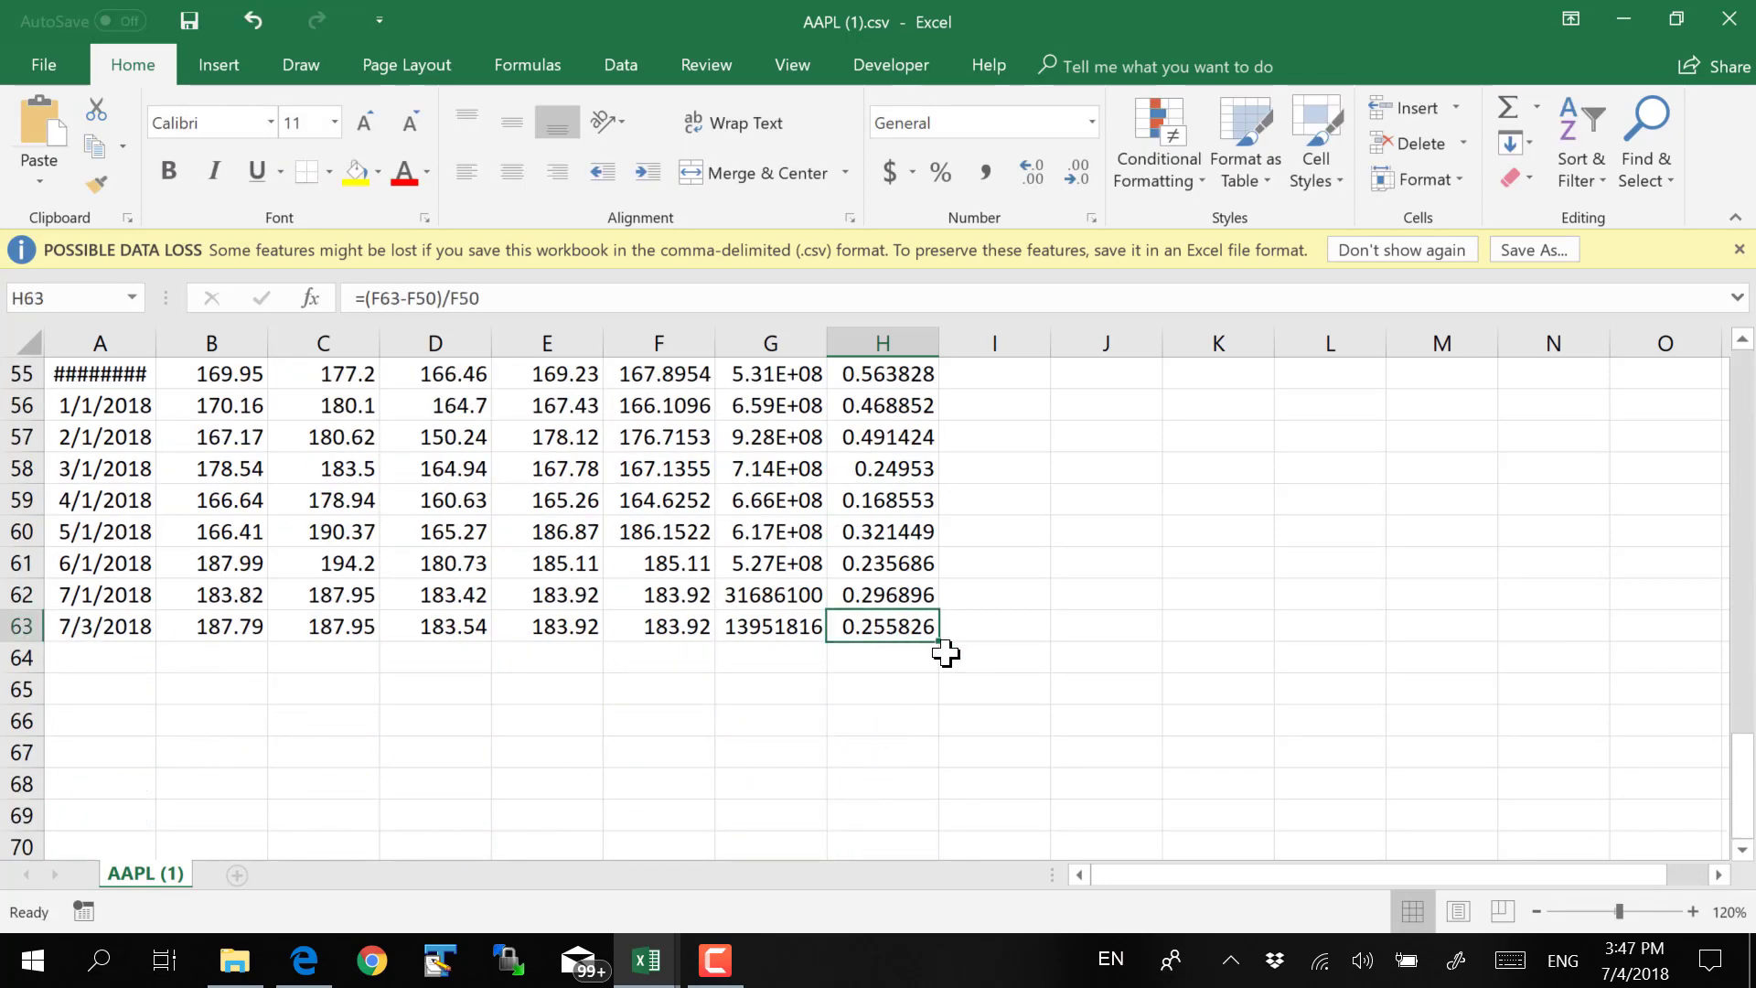
pyautogui.doubleClick(874, 631)
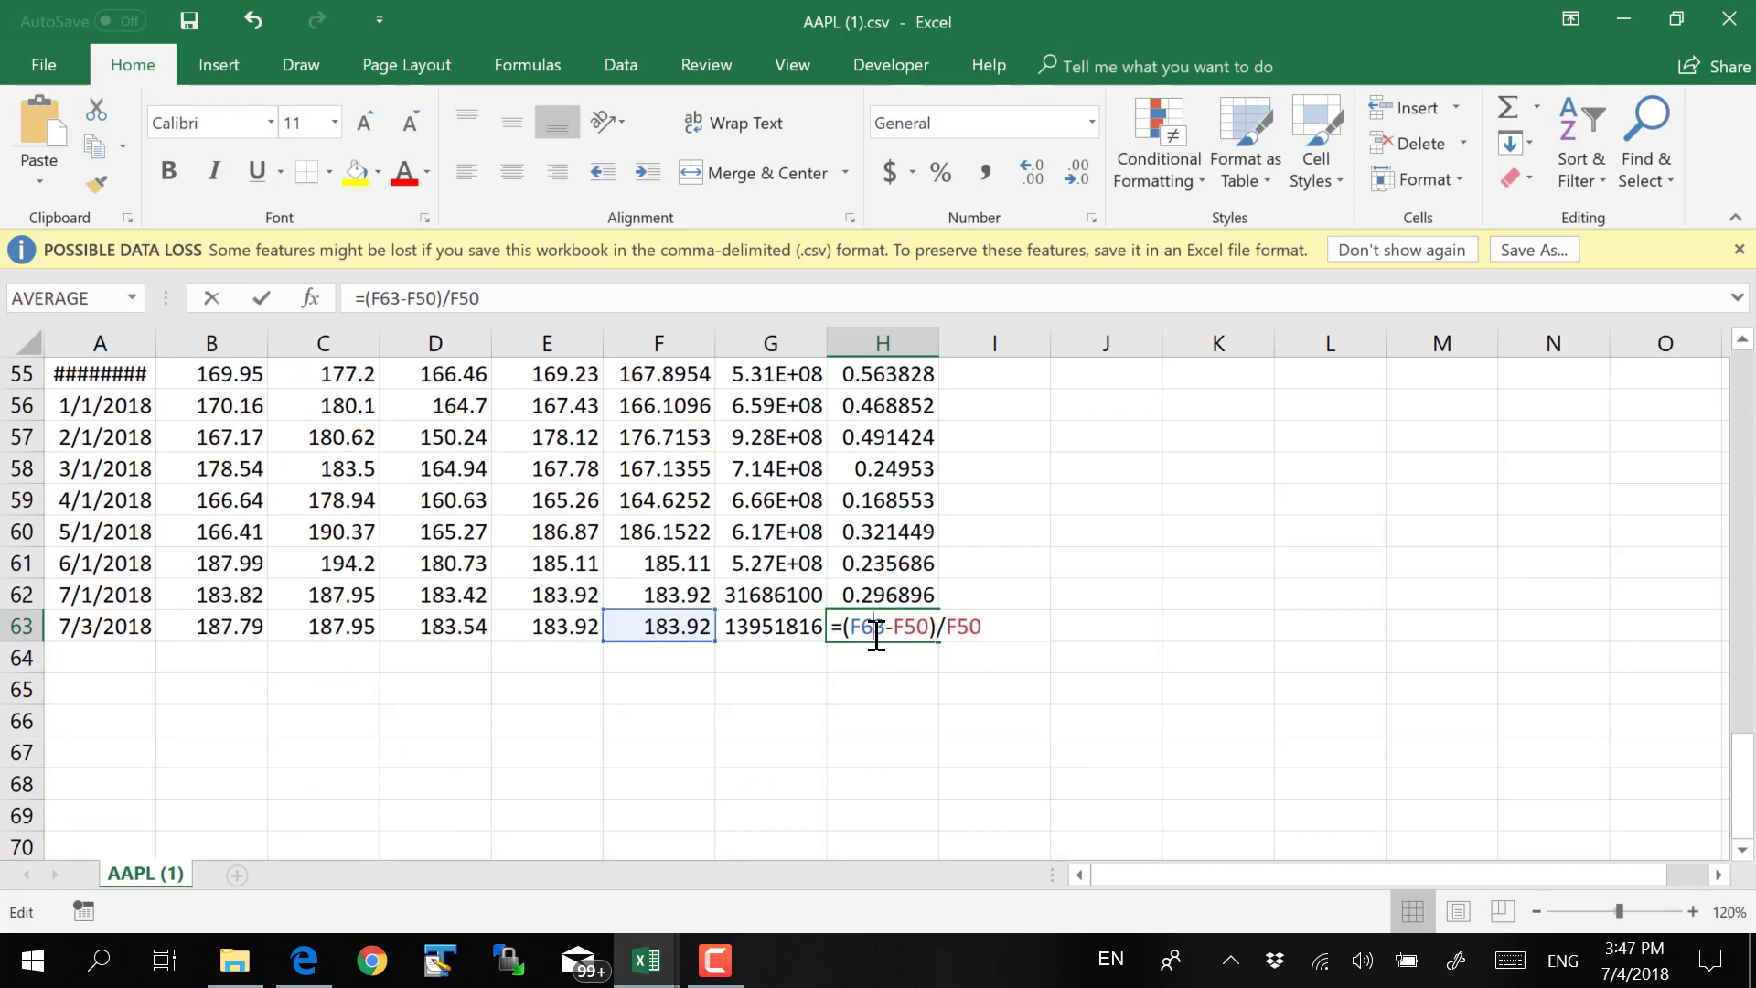
pyautogui.scroll(2, 951, 699)
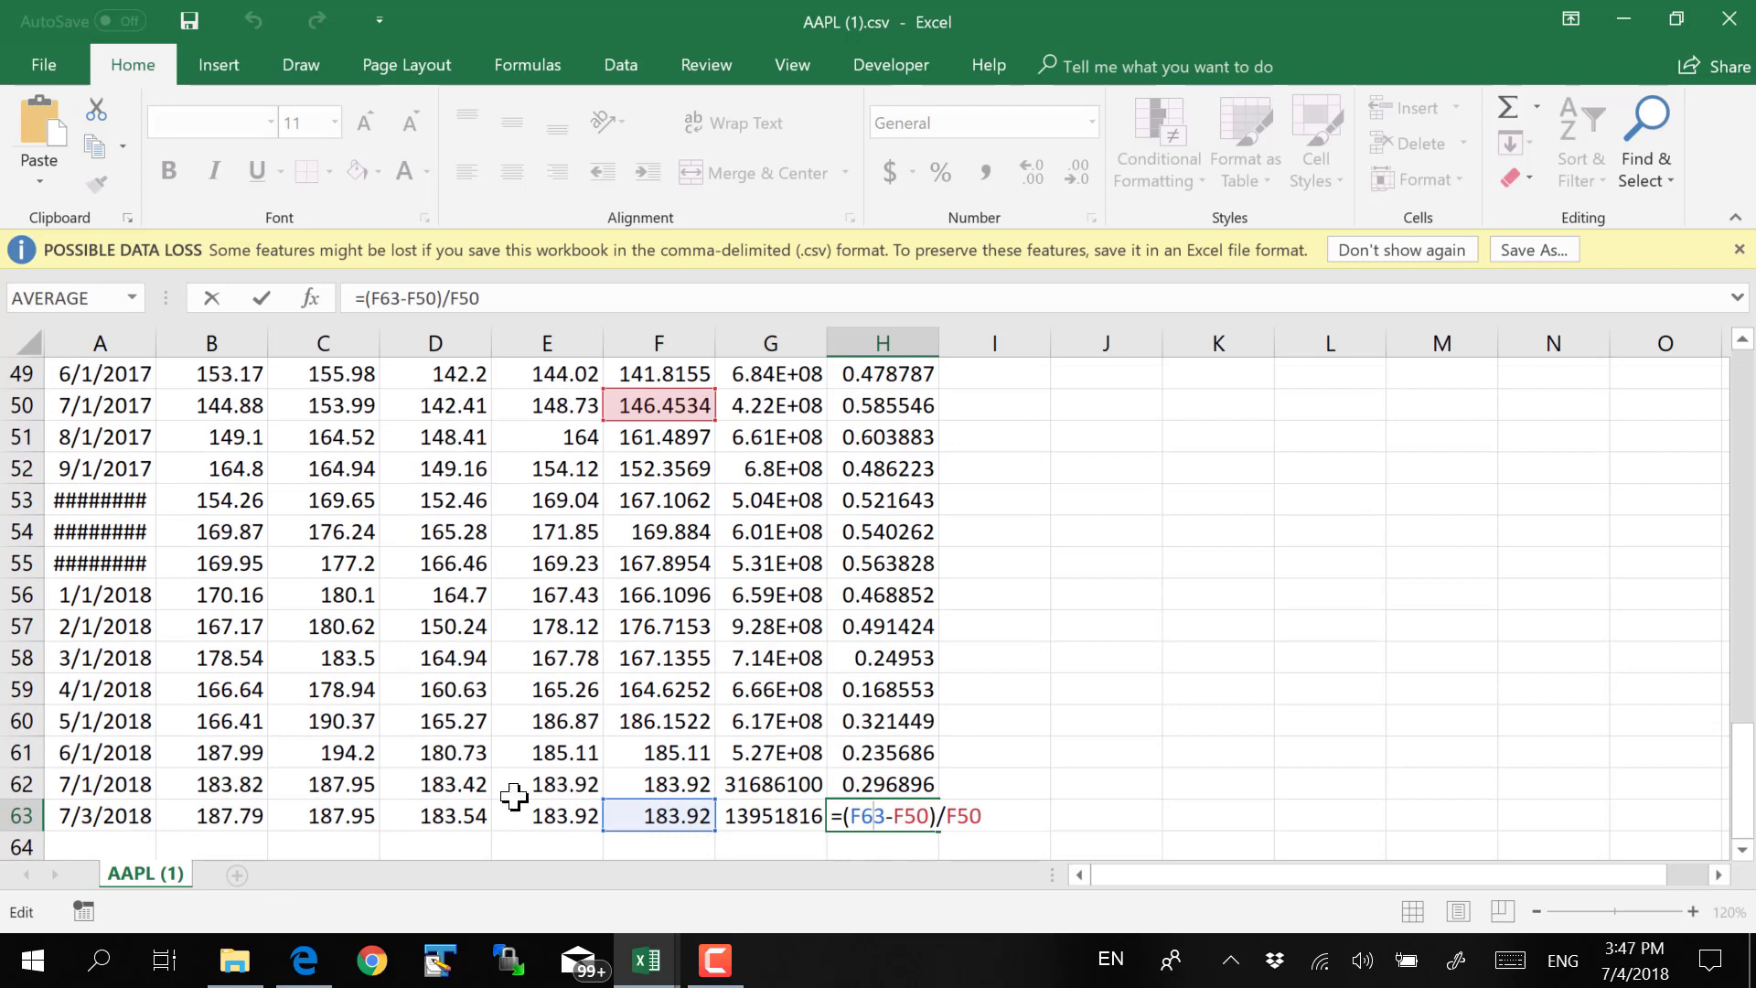
pyautogui.press('Escape')
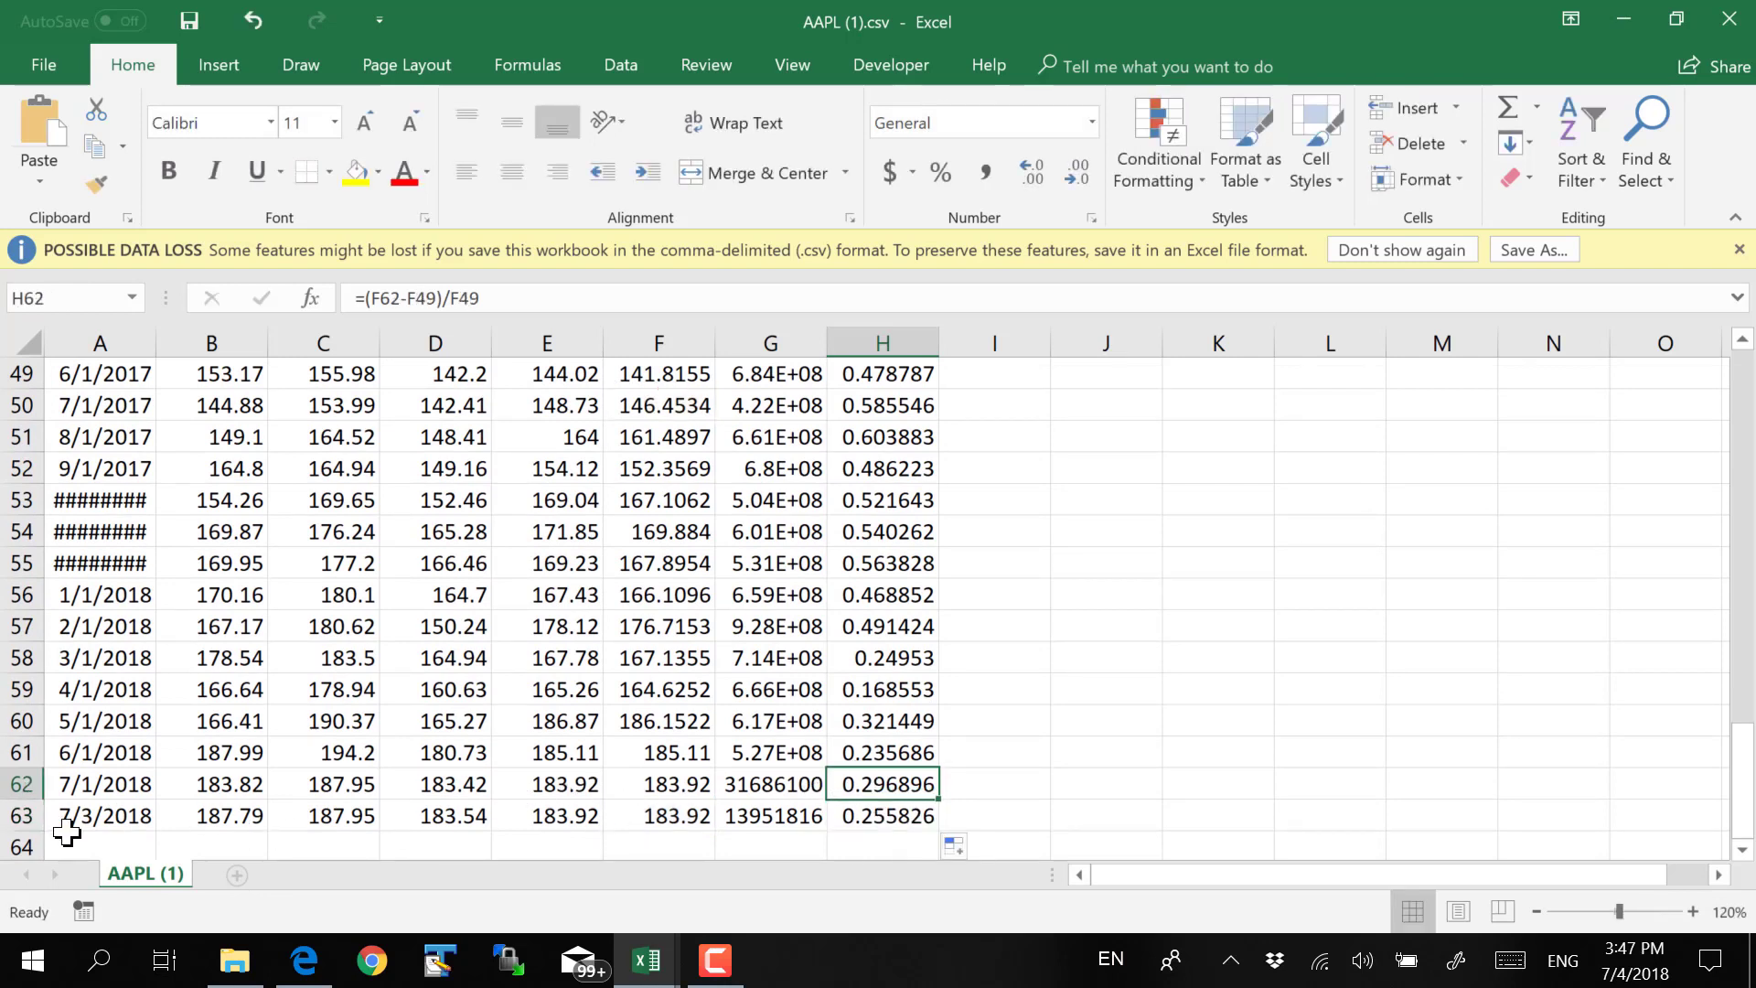
# Clear the 7/3/2018 data row A63:H63
pyautogui.moveTo(67, 816); pyautogui.dragTo(893, 812)
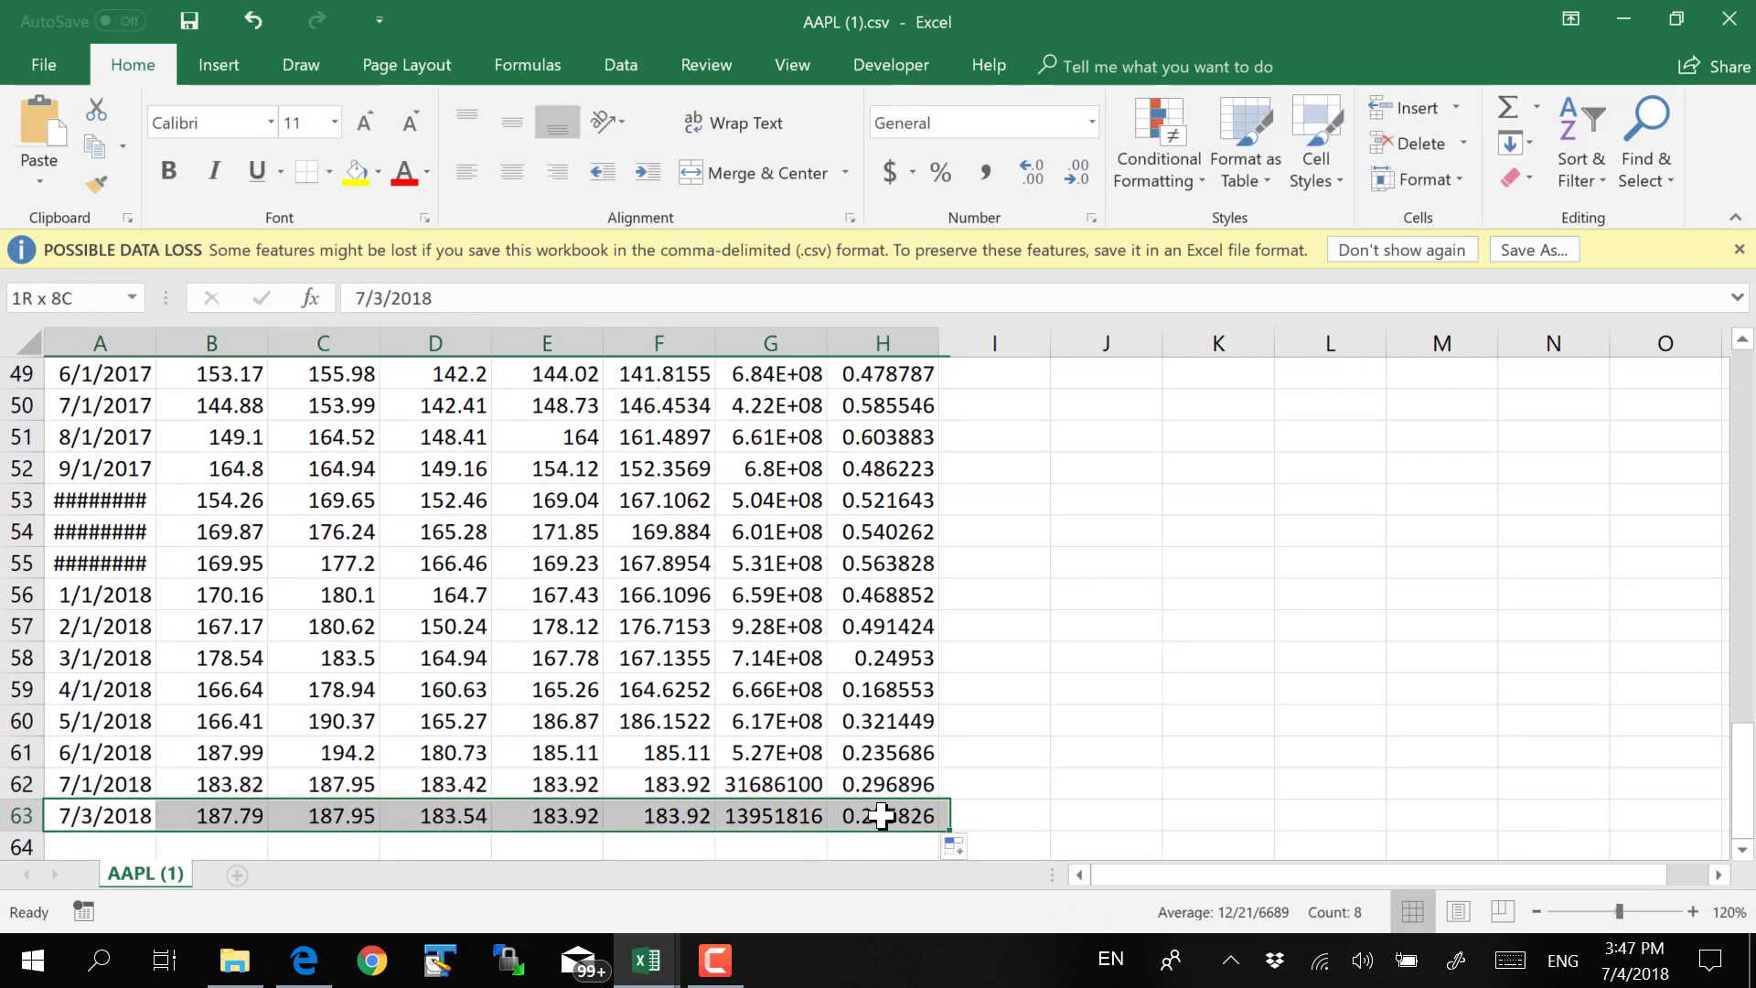
pyautogui.moveTo(133, 824); pyautogui.dragTo(887, 803)
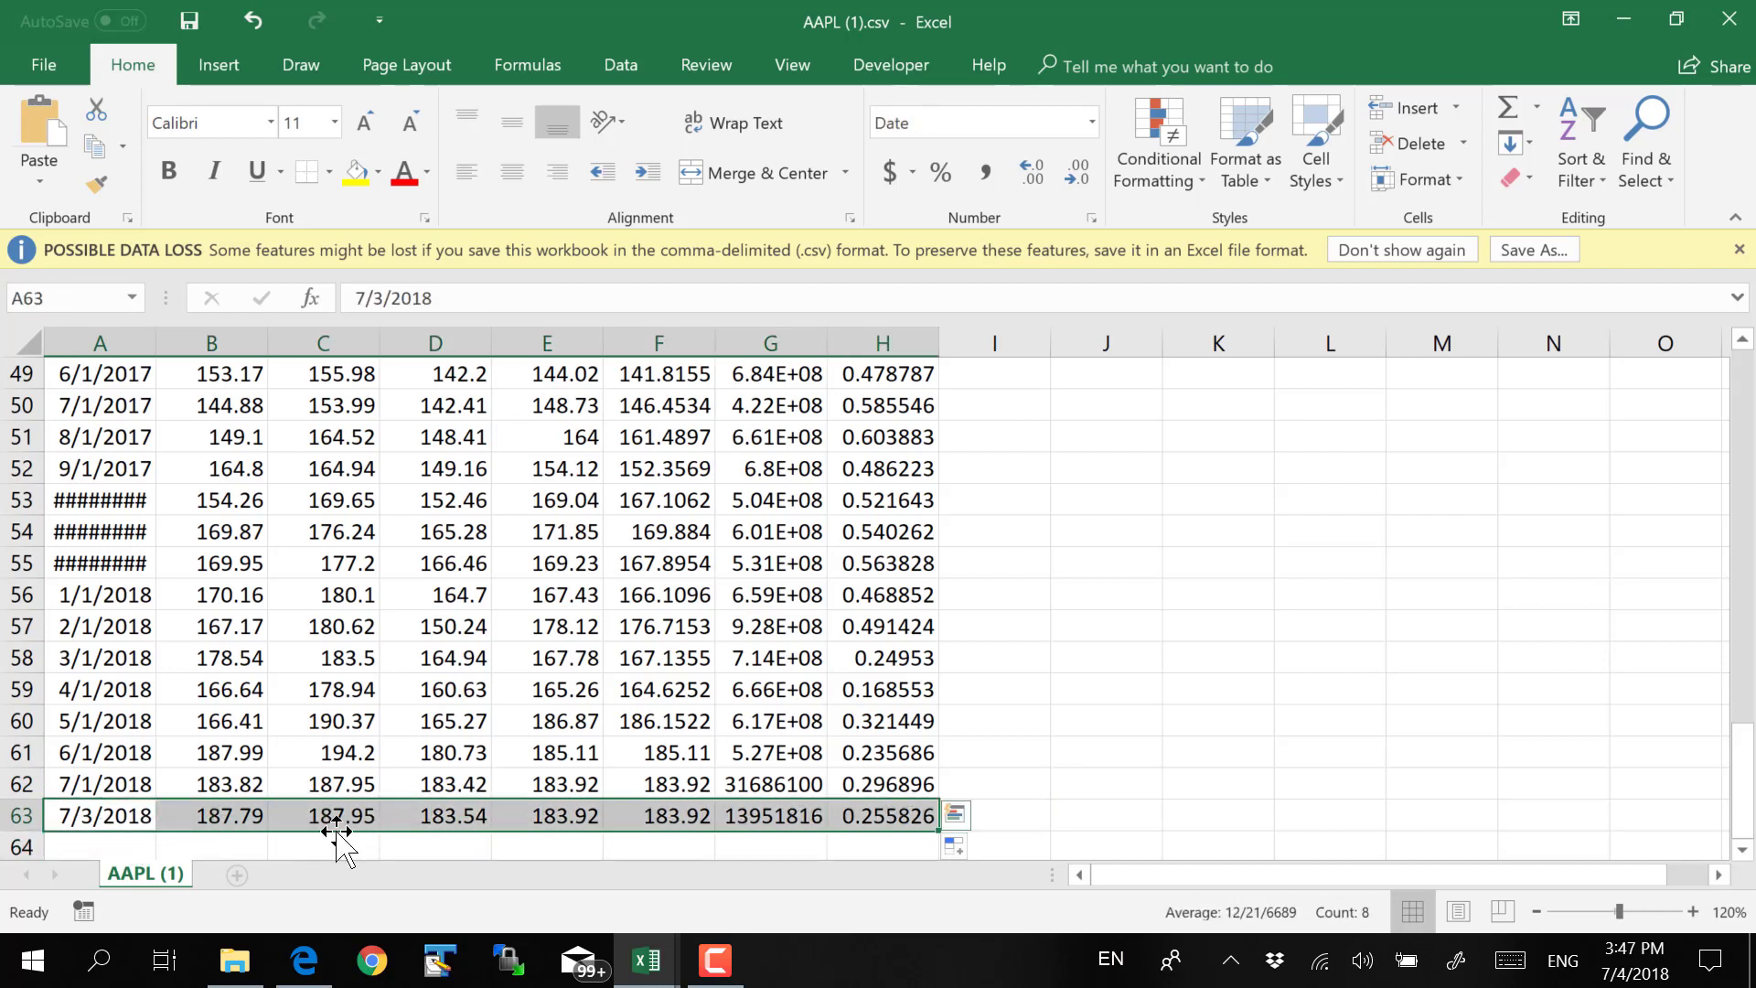
pyautogui.press('Delete')
# Change H62 to subtract F50 and fill the formula up to H15
pyautogui.click(83, 786)
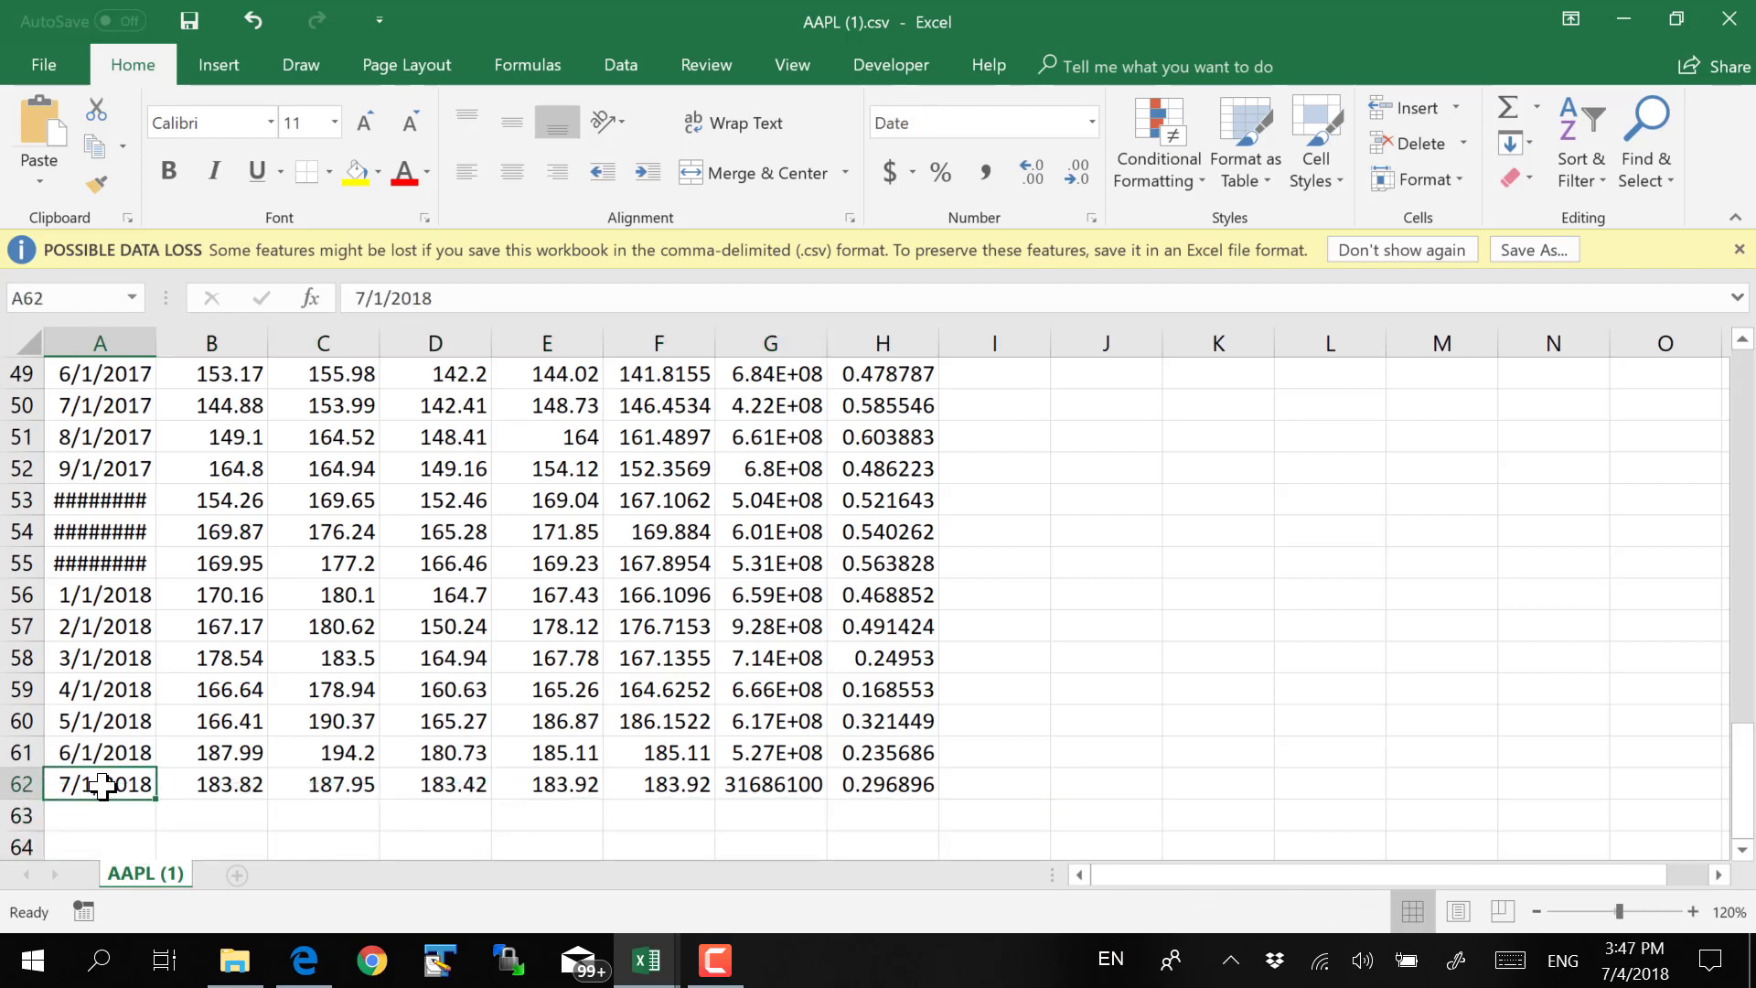
pyautogui.click(883, 782)
pyautogui.doubleClick(878, 785)
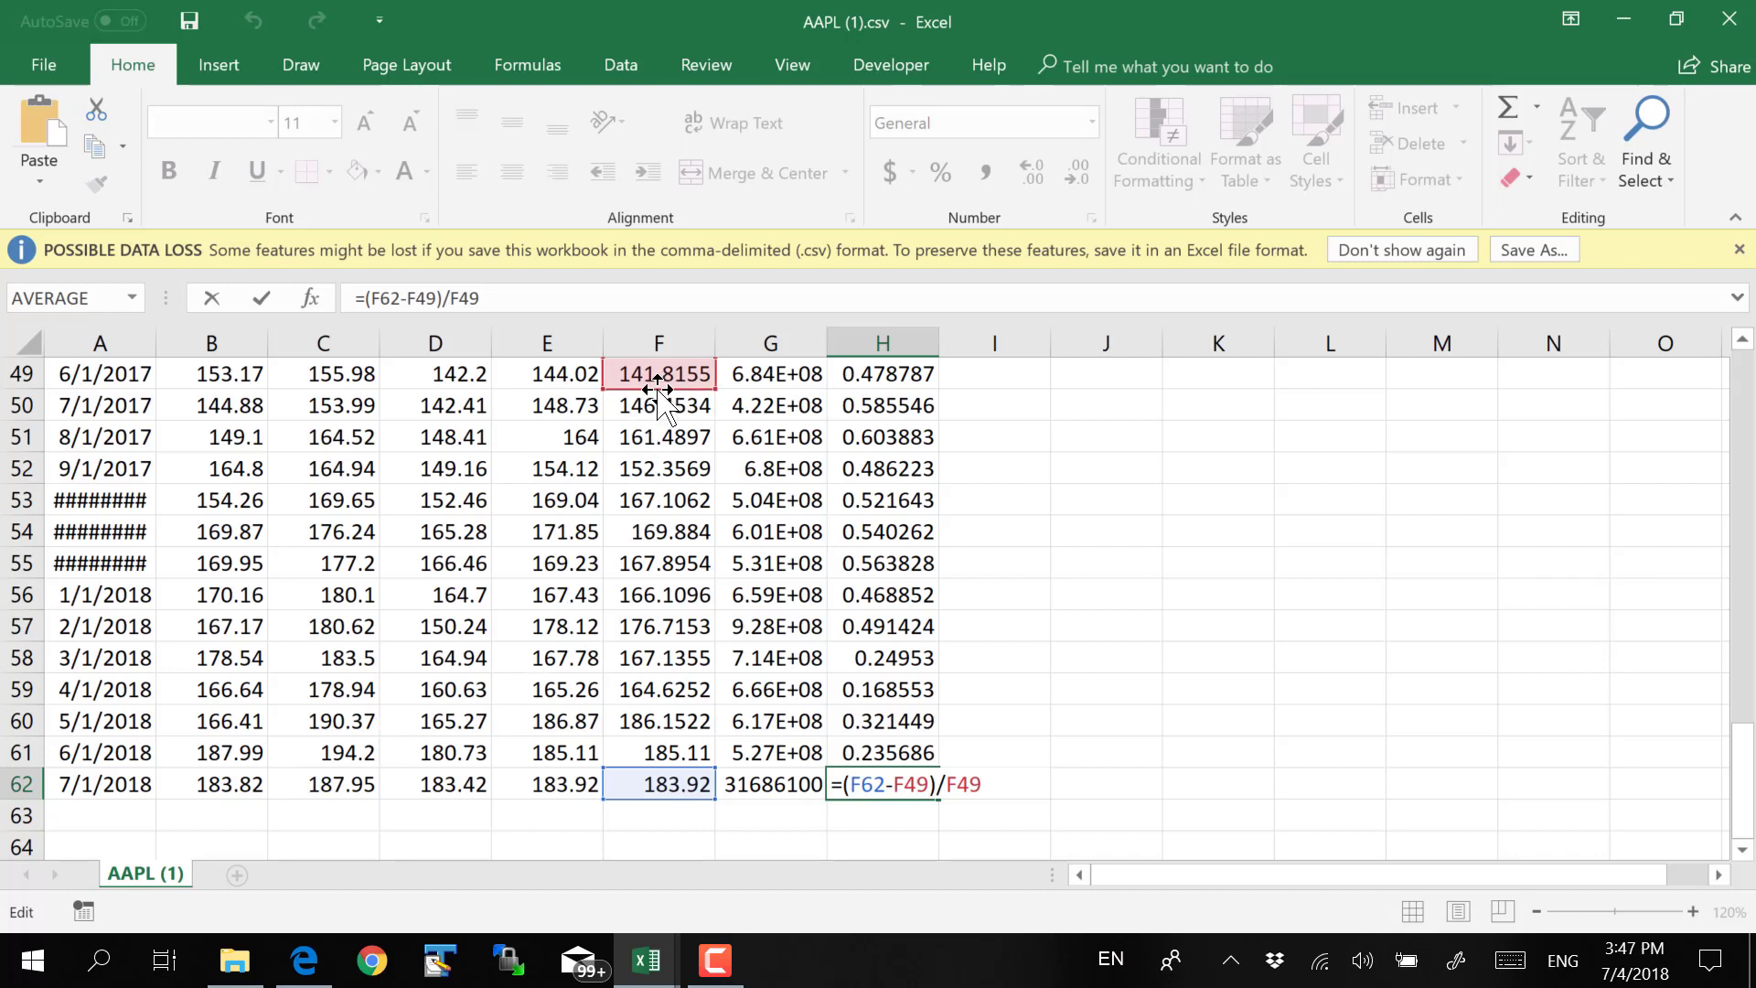
pyautogui.moveTo(657, 395); pyautogui.dragTo(661, 411)
pyautogui.hotkey('ctrl', 'Return')
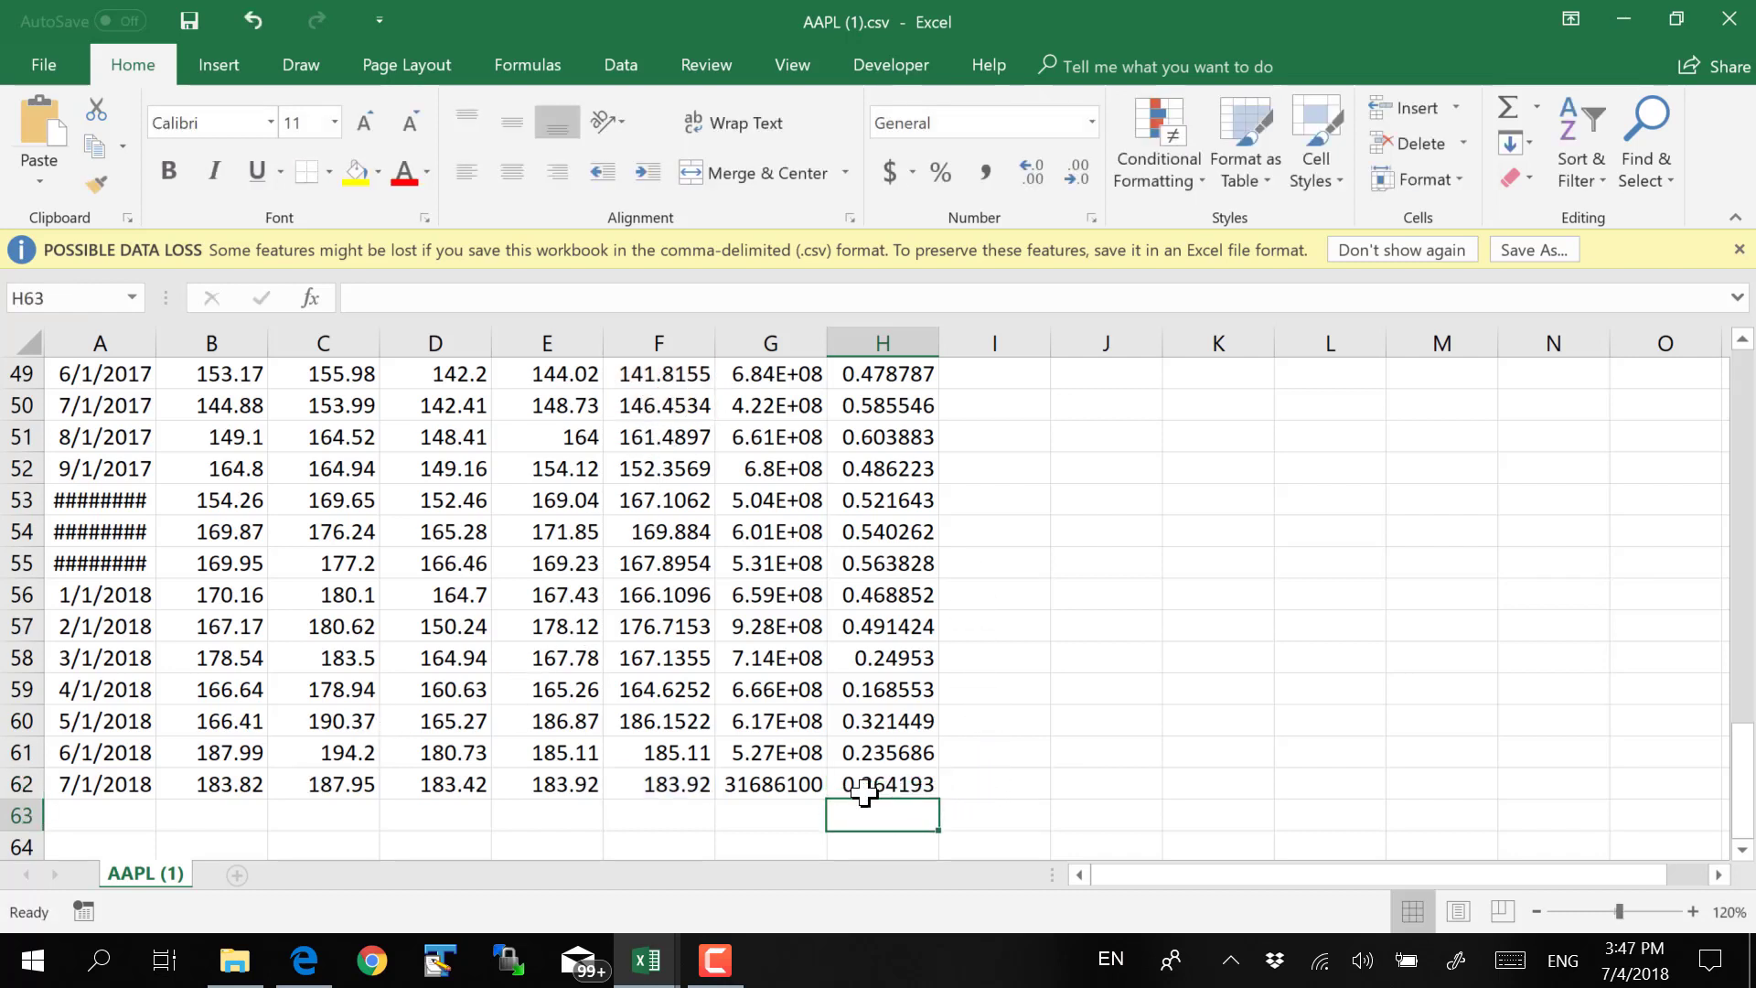
pyautogui.moveTo(941, 799); pyautogui.dragTo(950, 569)
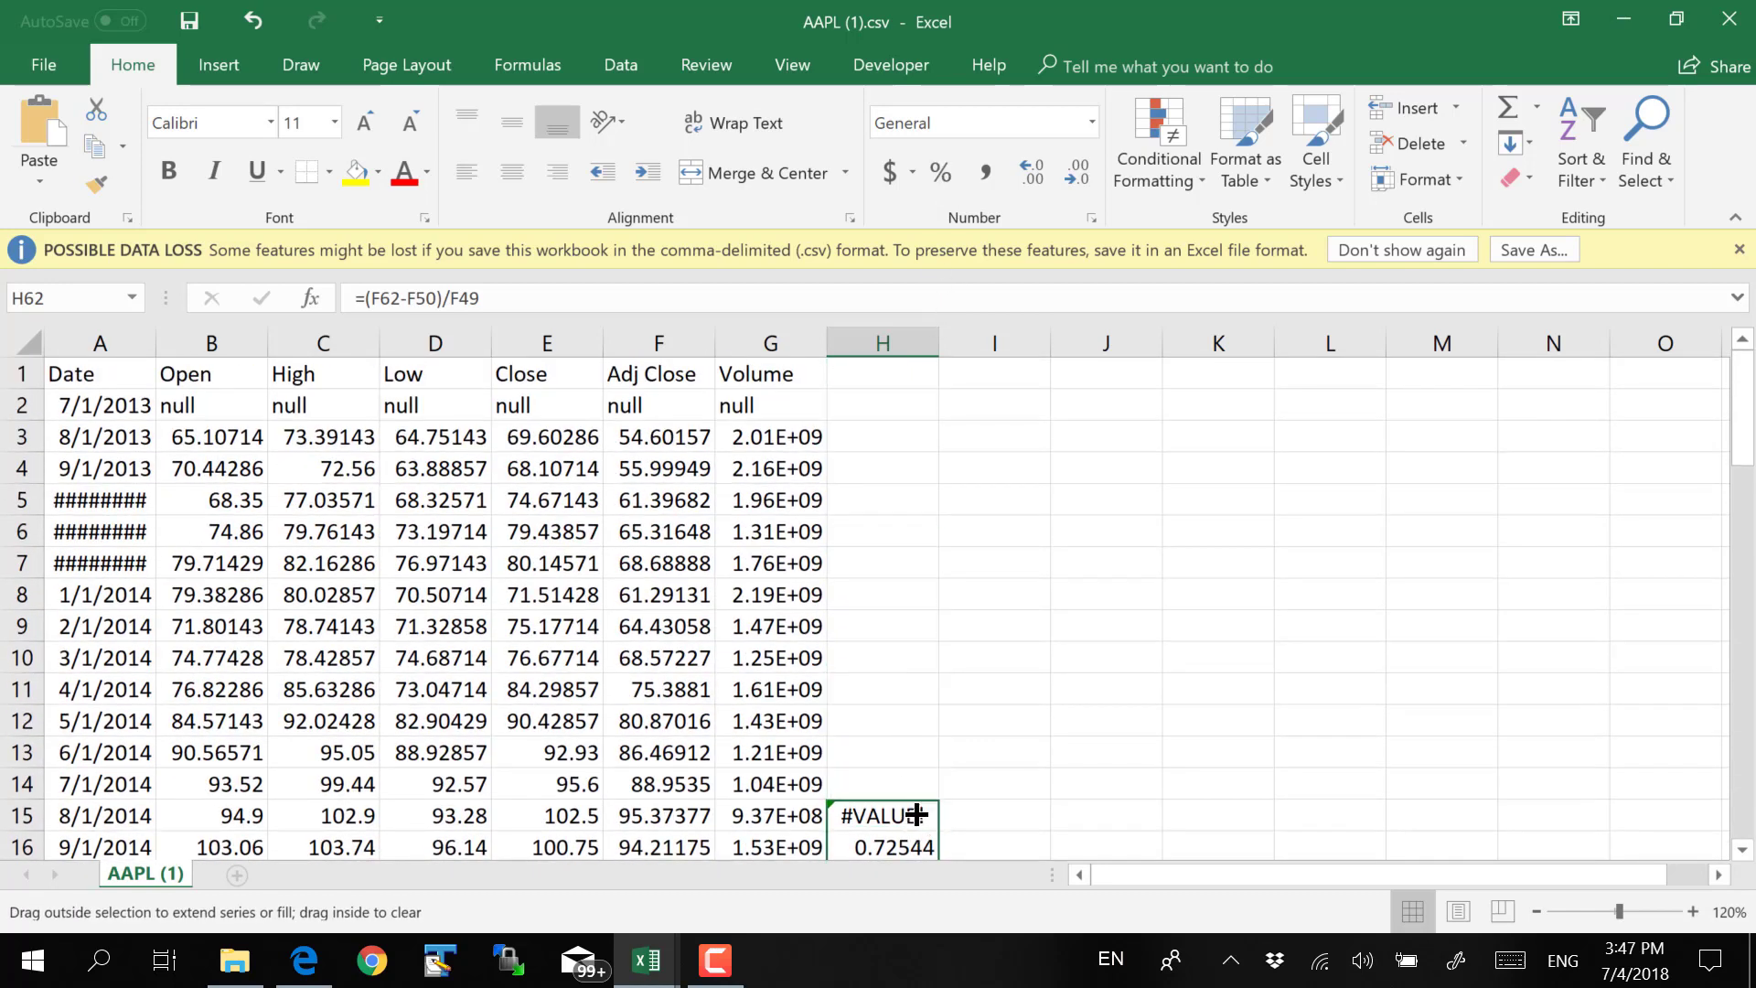
pyautogui.moveTo(950, 569); pyautogui.dragTo(924, 807)
# Inspect the filled return formula in H15
pyautogui.scroll(-4, 1000, 688)
pyautogui.scroll(-6, 993, 682)
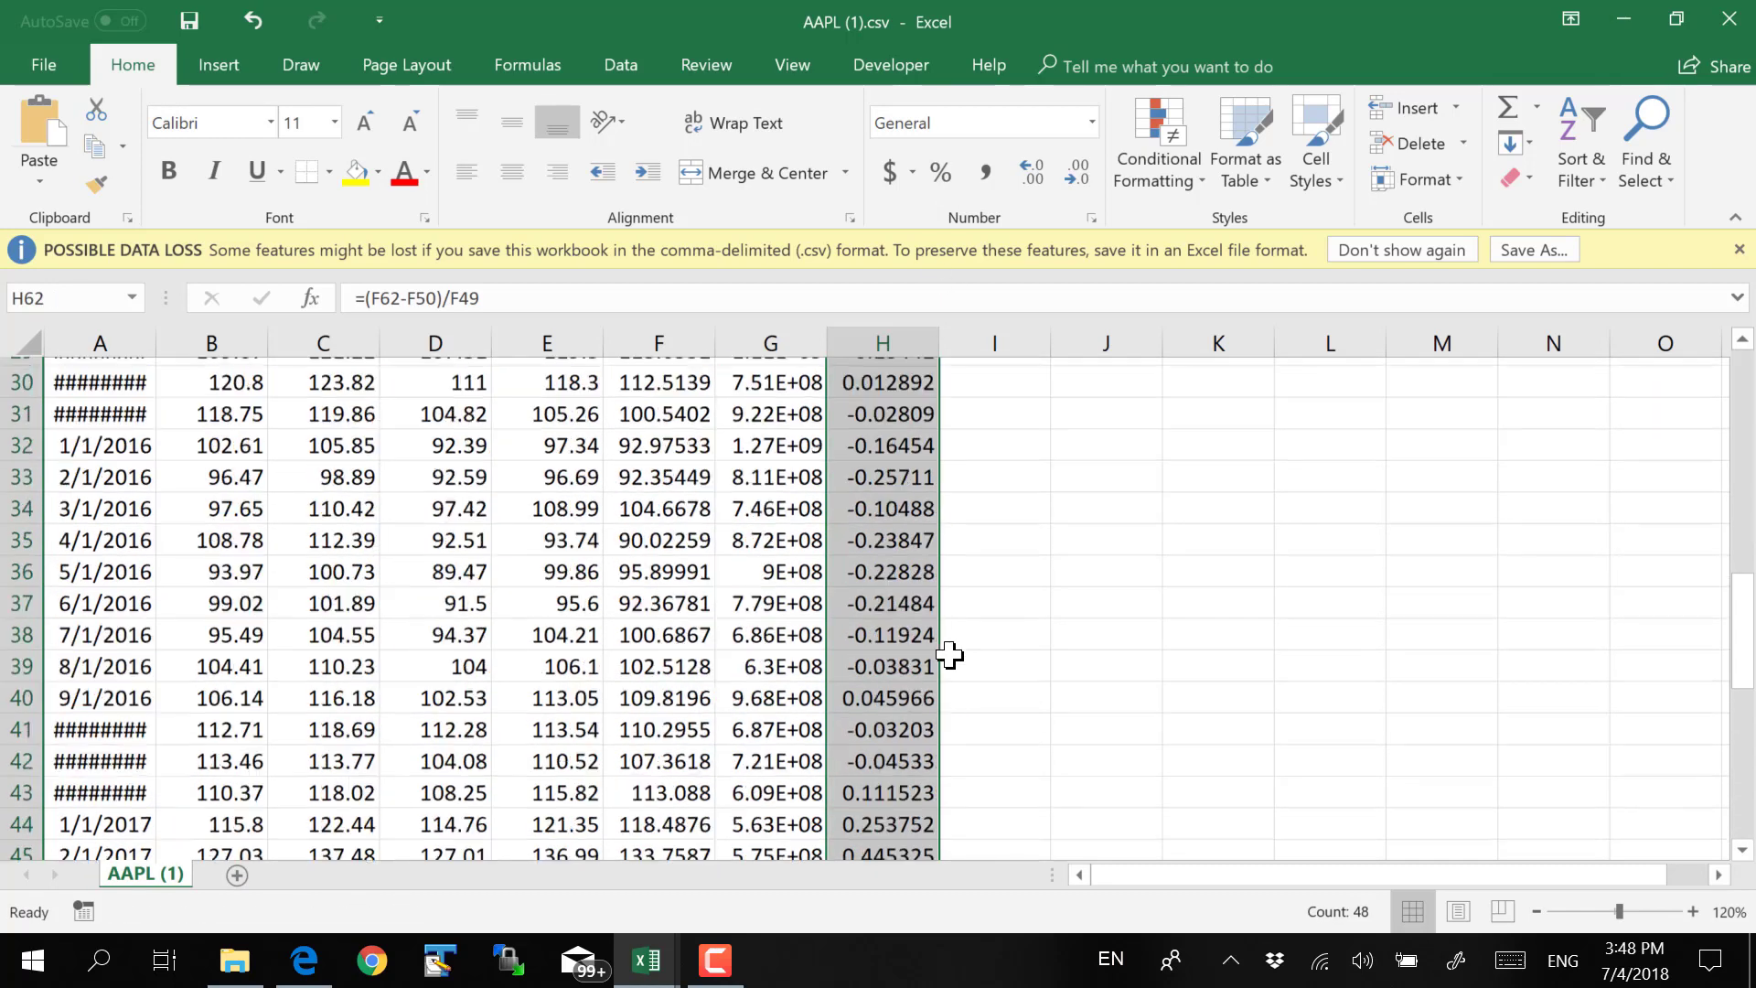
pyautogui.scroll(6, 949, 655)
pyautogui.click(1032, 498)
pyautogui.doubleClick(893, 437)
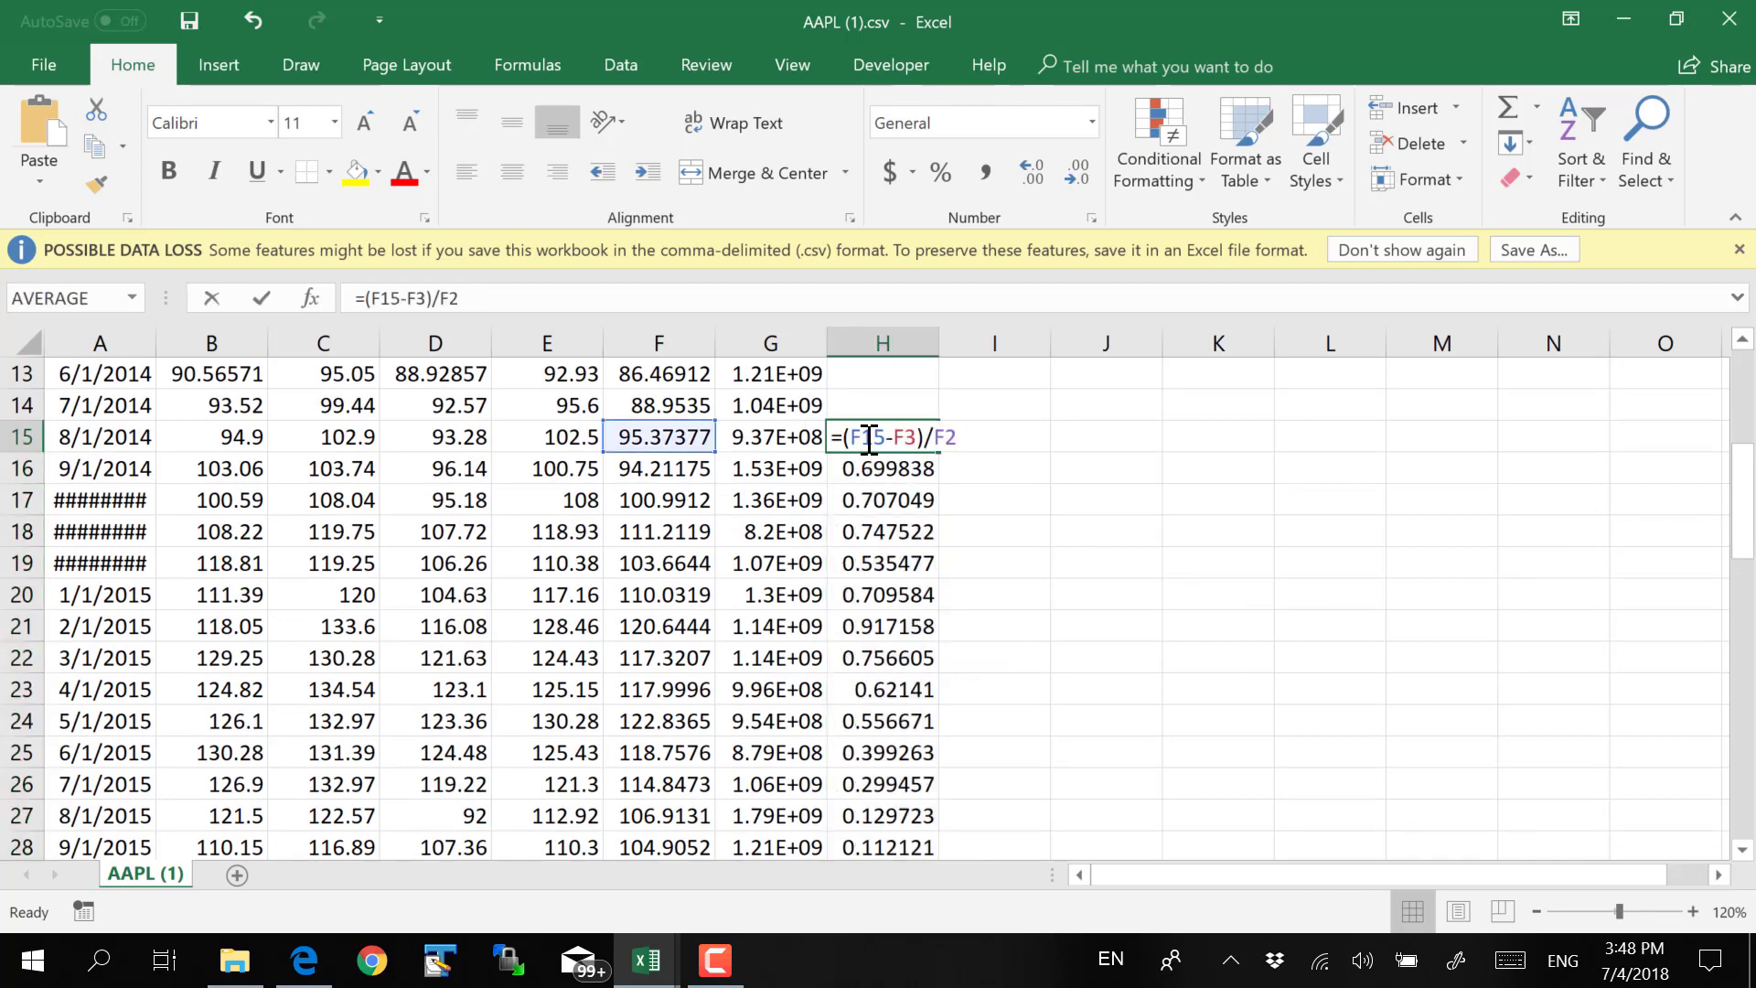
pyautogui.doubleClick(904, 438)
pyautogui.scroll(4, 904, 437)
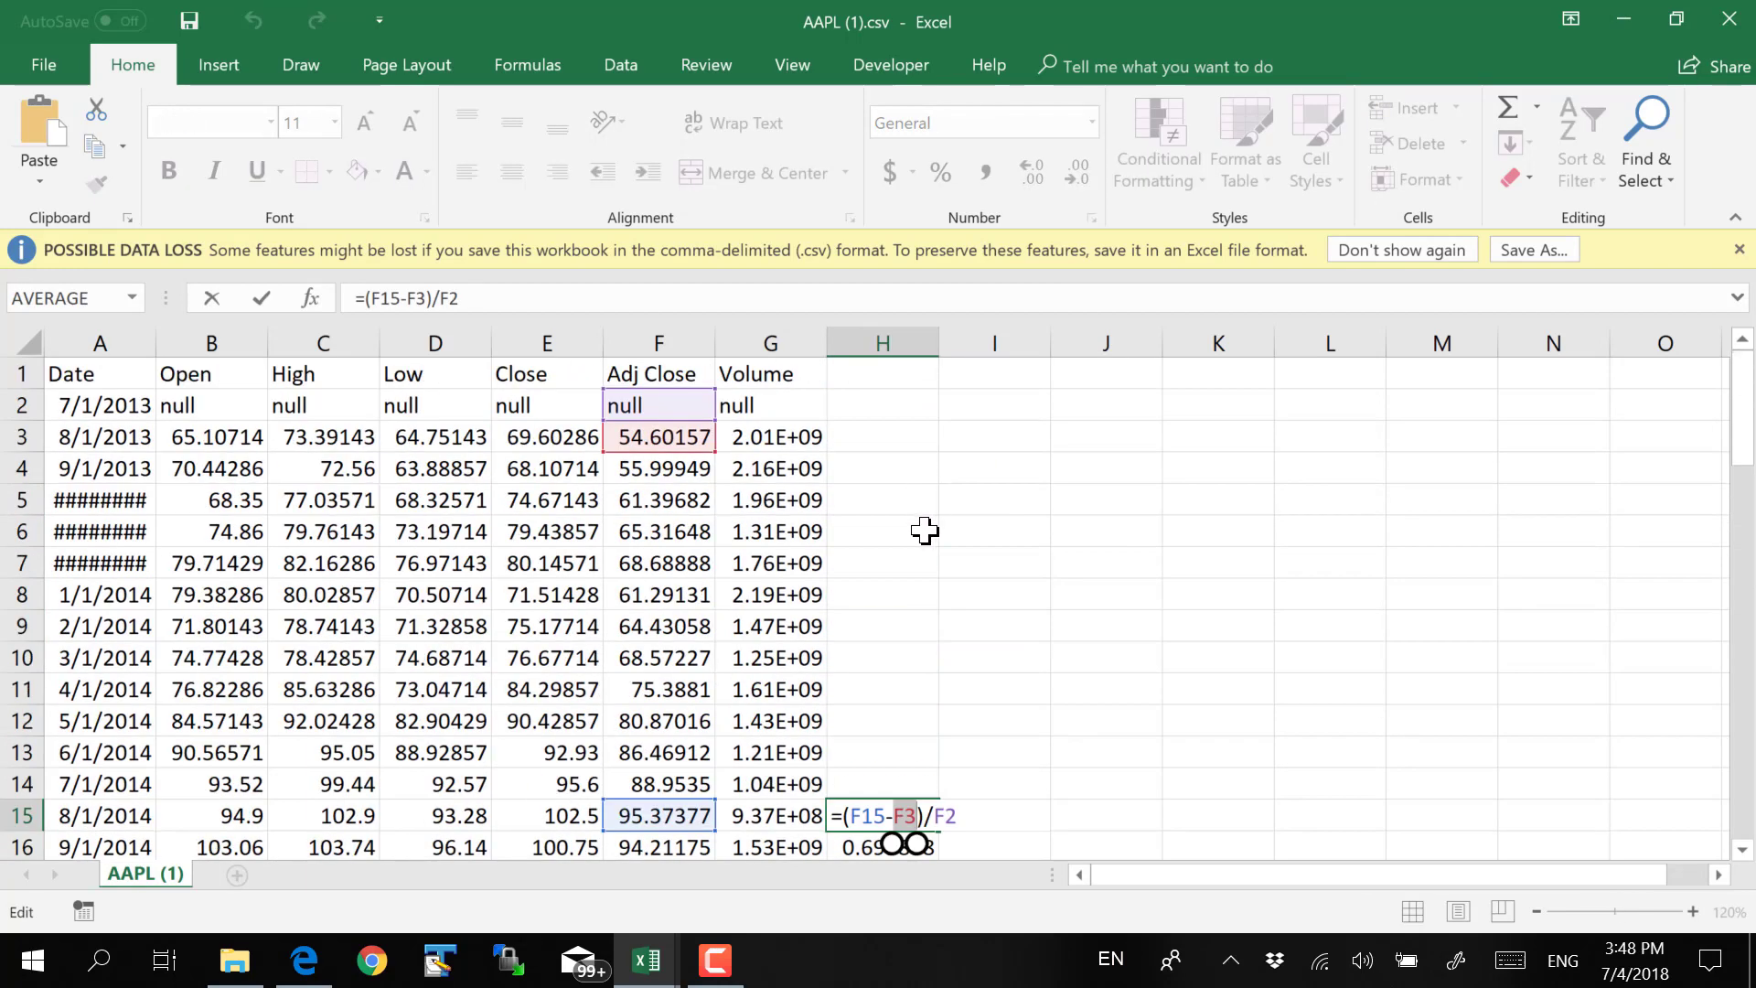
pyautogui.hotkey('ctrl', 'Return')
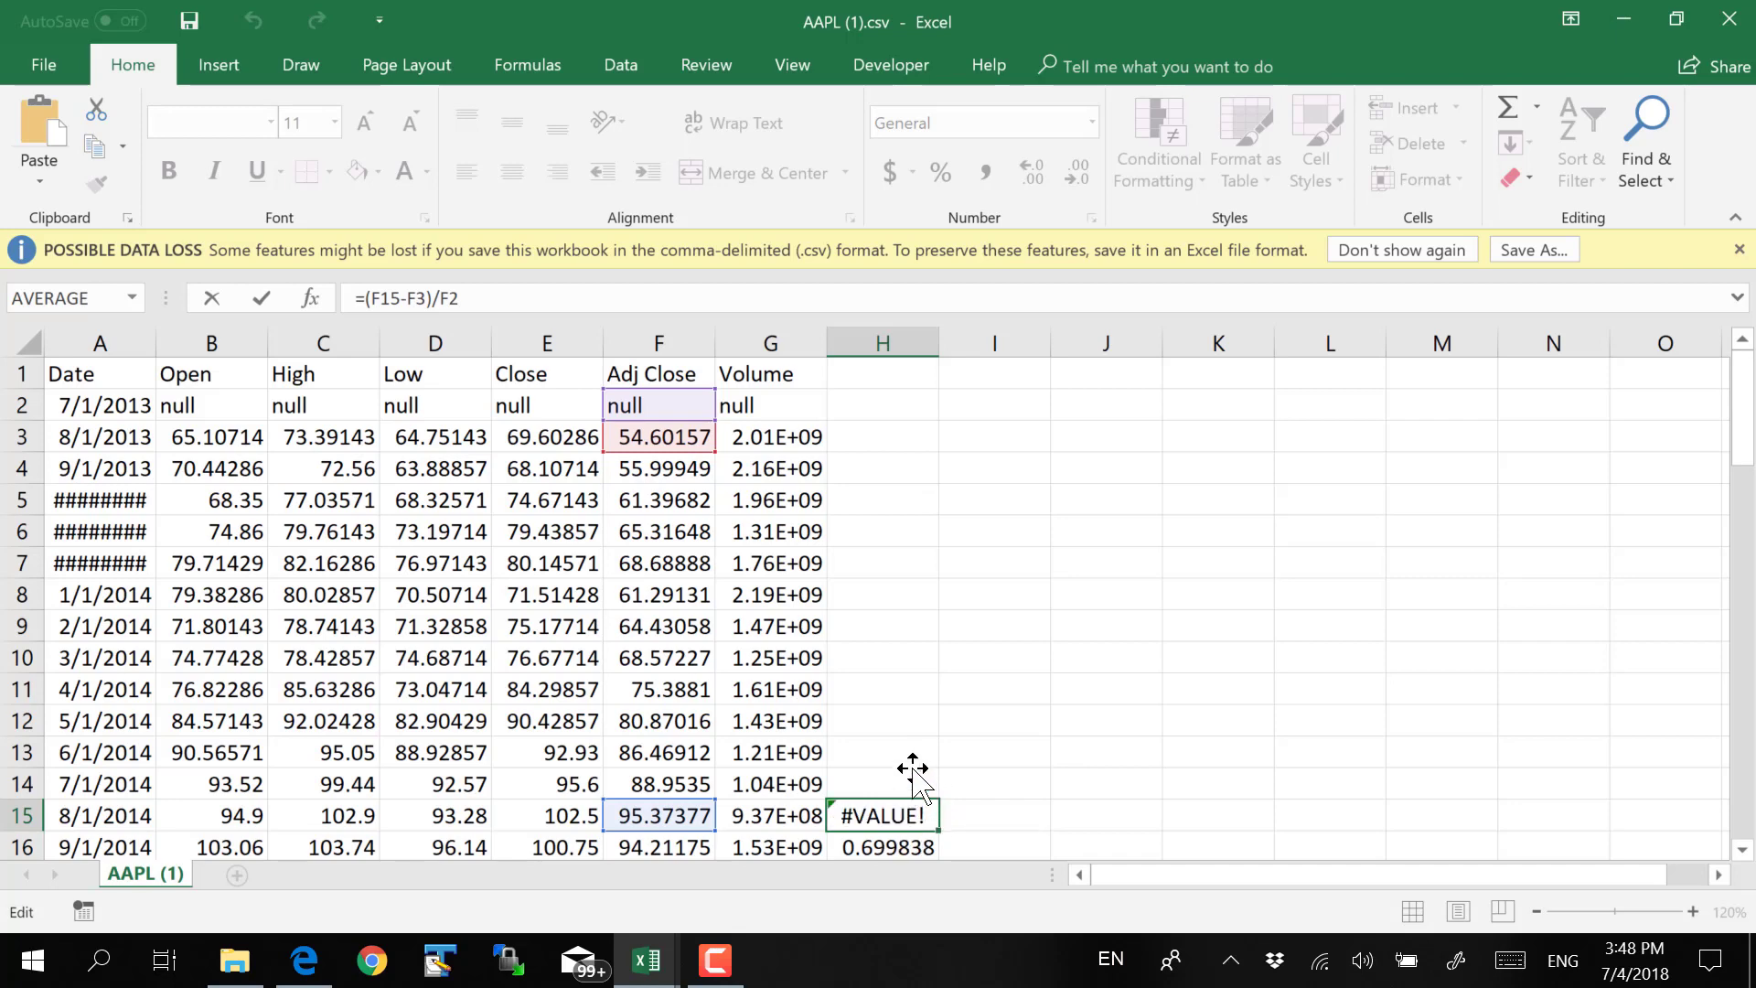
# Correct H62's divisor to F50 so it reads =(F62-F50)/F50
pyautogui.scroll(-15, 906, 778)
pyautogui.scroll(12, 906, 781)
pyautogui.scroll(-6, 901, 759)
pyautogui.scroll(-1, 897, 737)
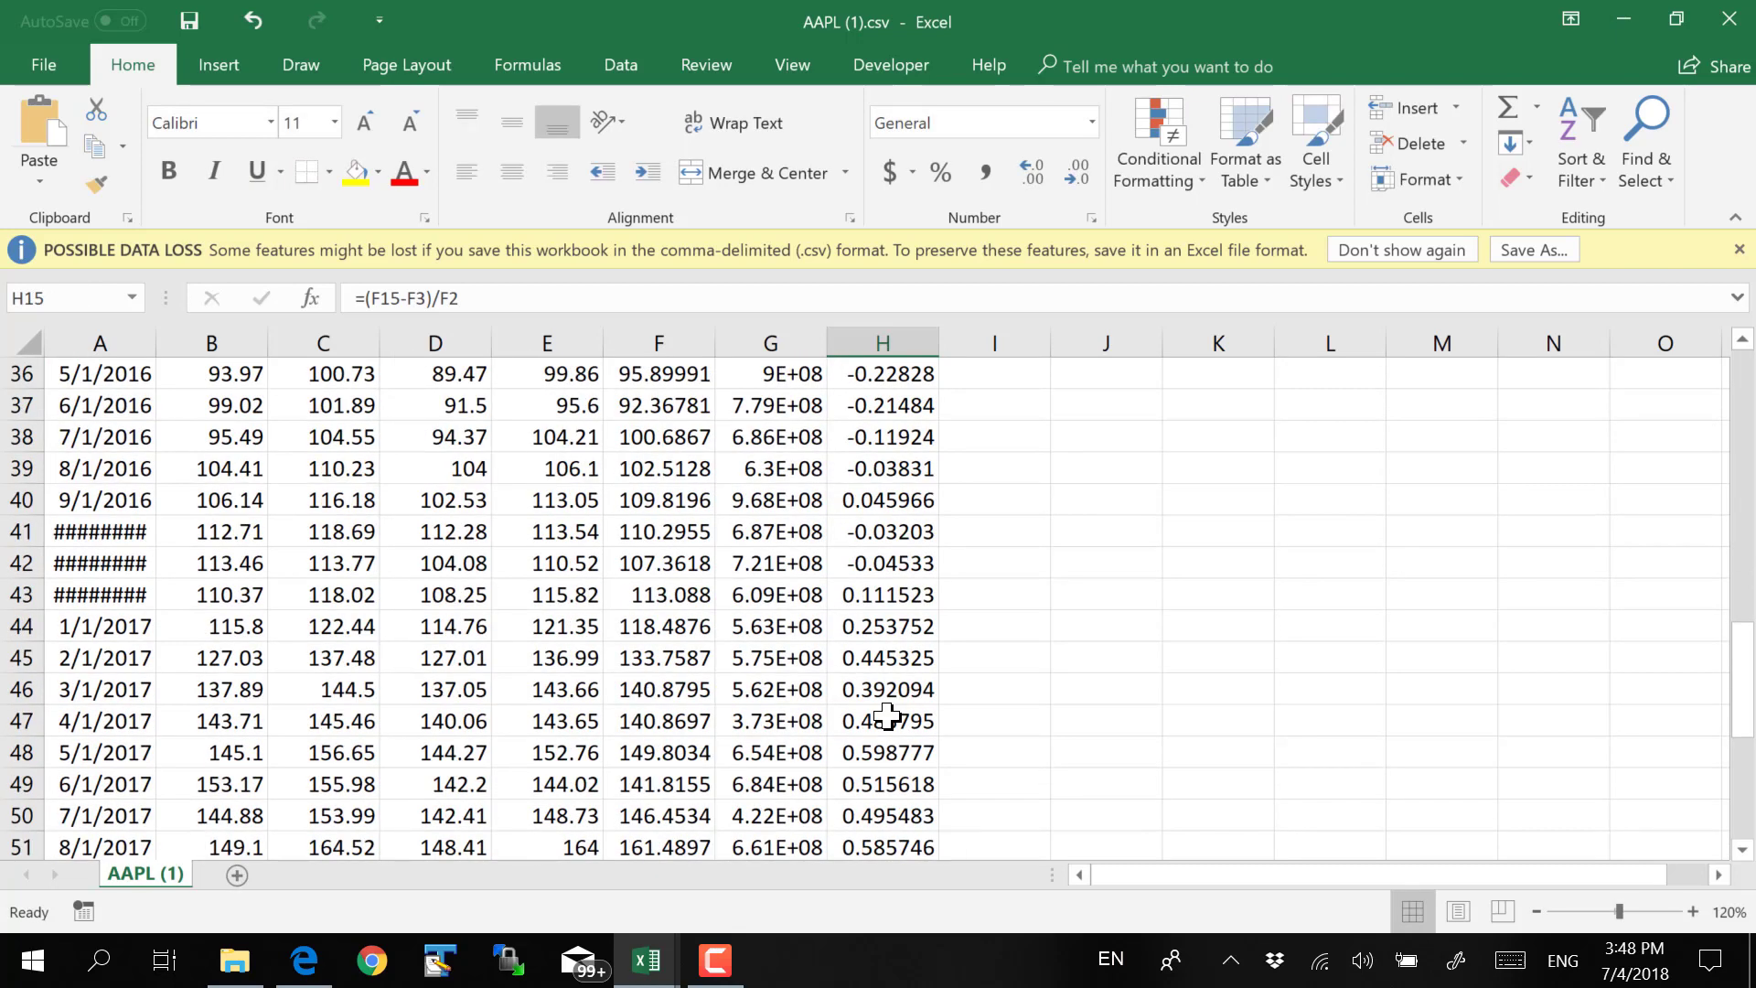
pyautogui.scroll(-6, 895, 718)
pyautogui.click(889, 622)
pyautogui.doubleClick(851, 630)
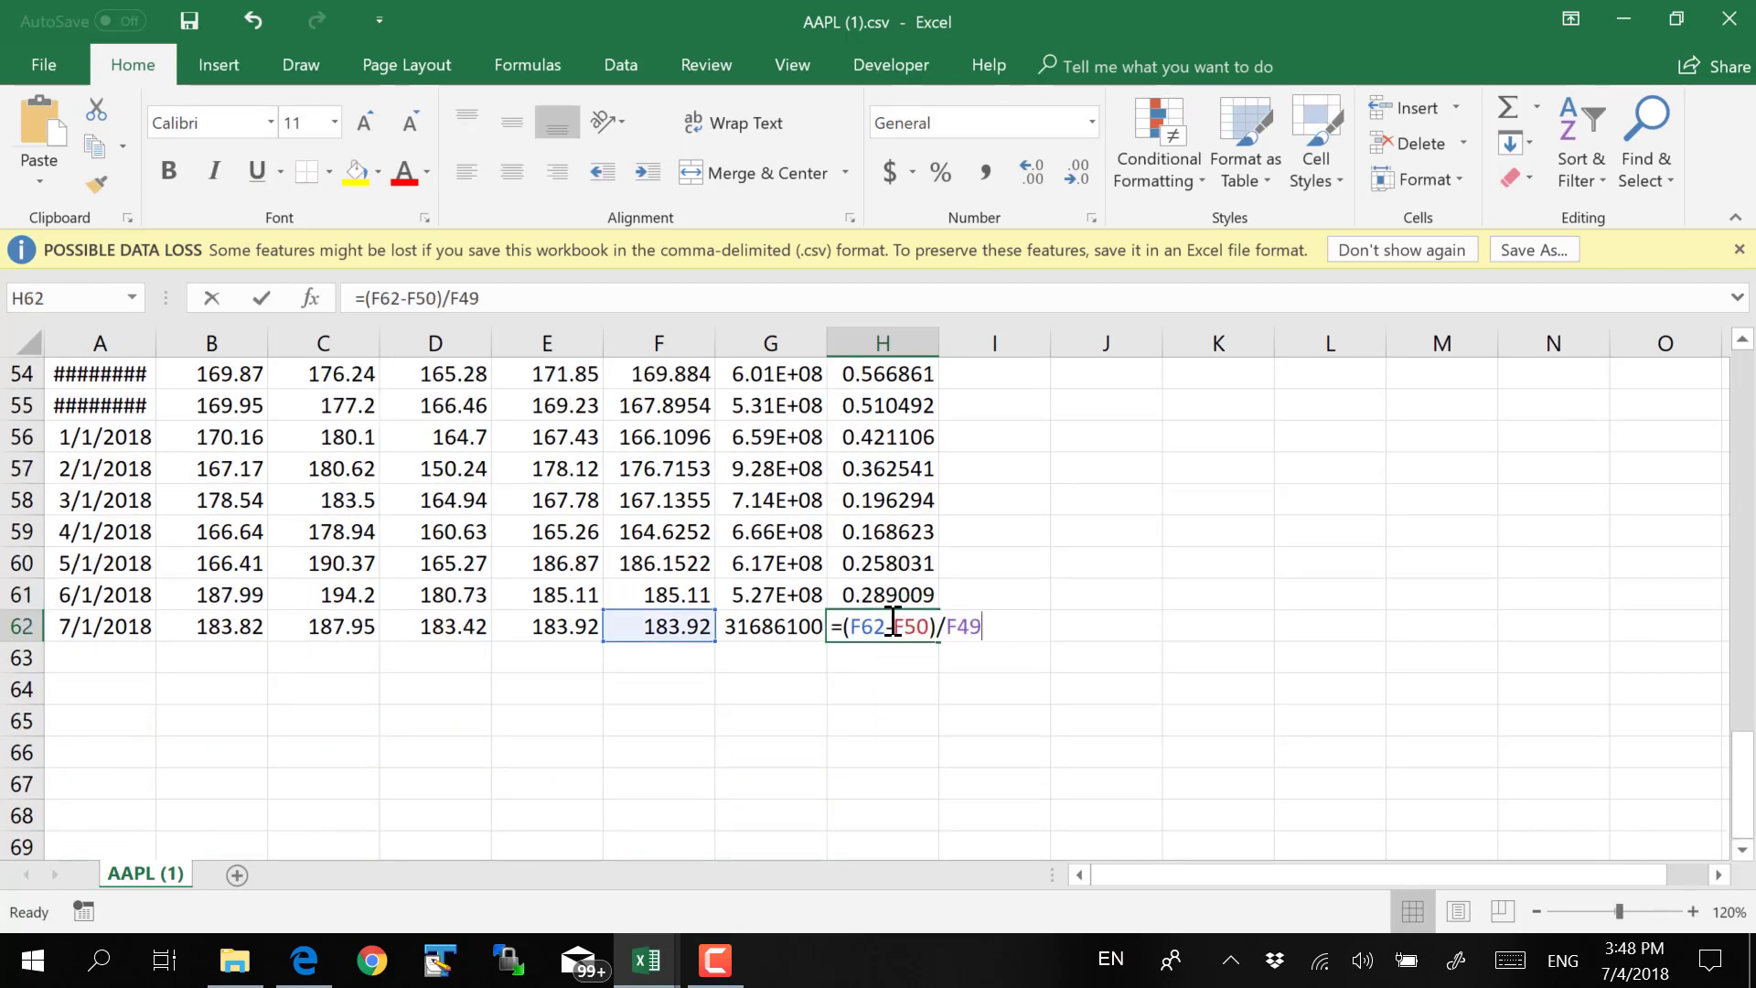
pyautogui.press('Escape')
pyautogui.scroll(2, 823, 758)
pyautogui.press('F2')
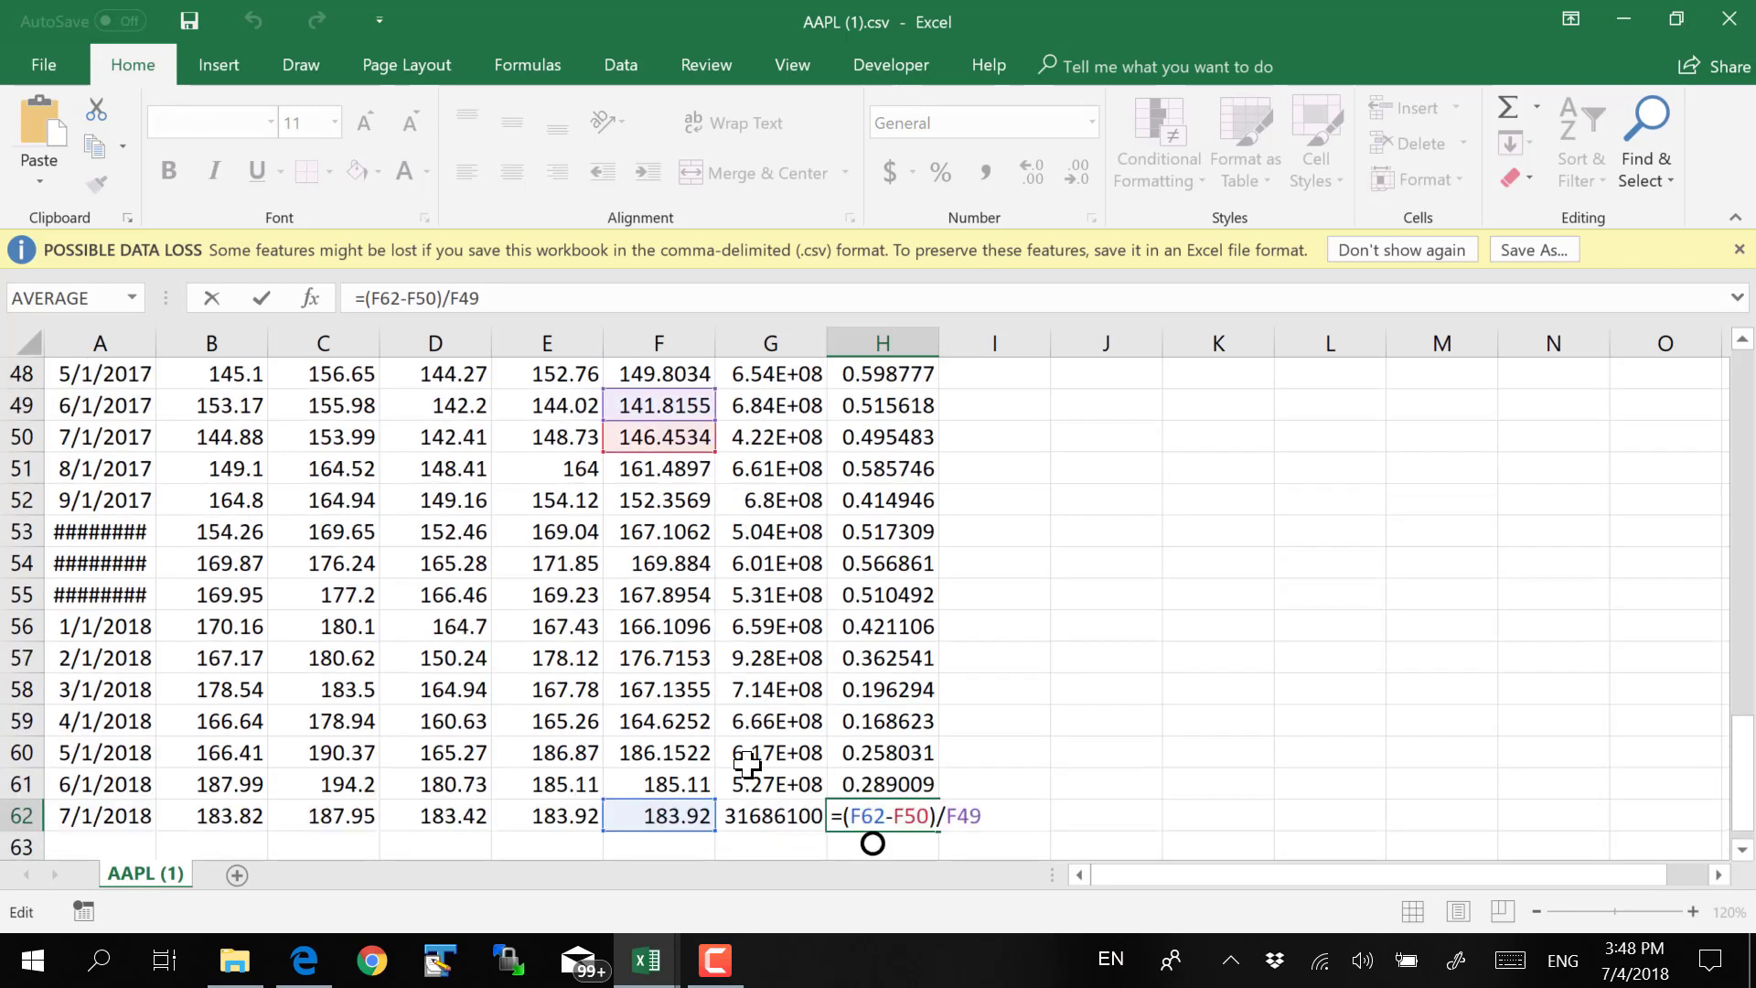
pyautogui.moveTo(688, 419); pyautogui.dragTo(692, 448)
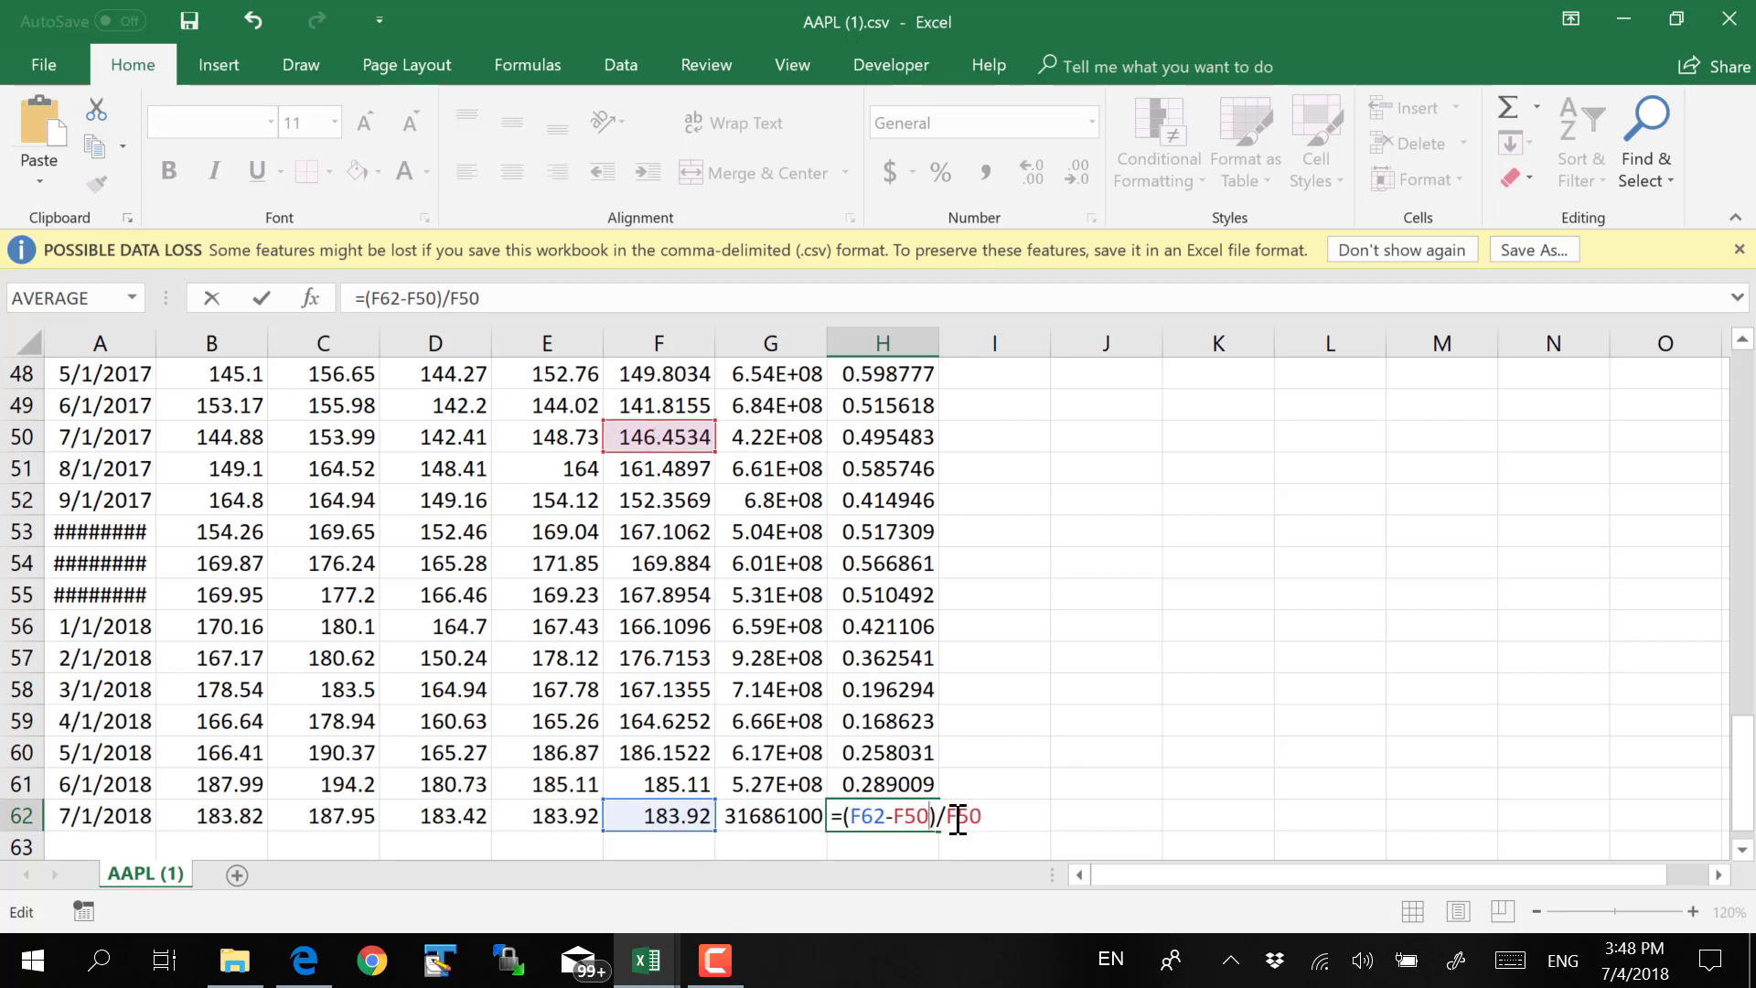
pyautogui.press('Return')
# Refill H62's corrected formula up to H15, which now shows 0.746722
pyautogui.click(908, 783)
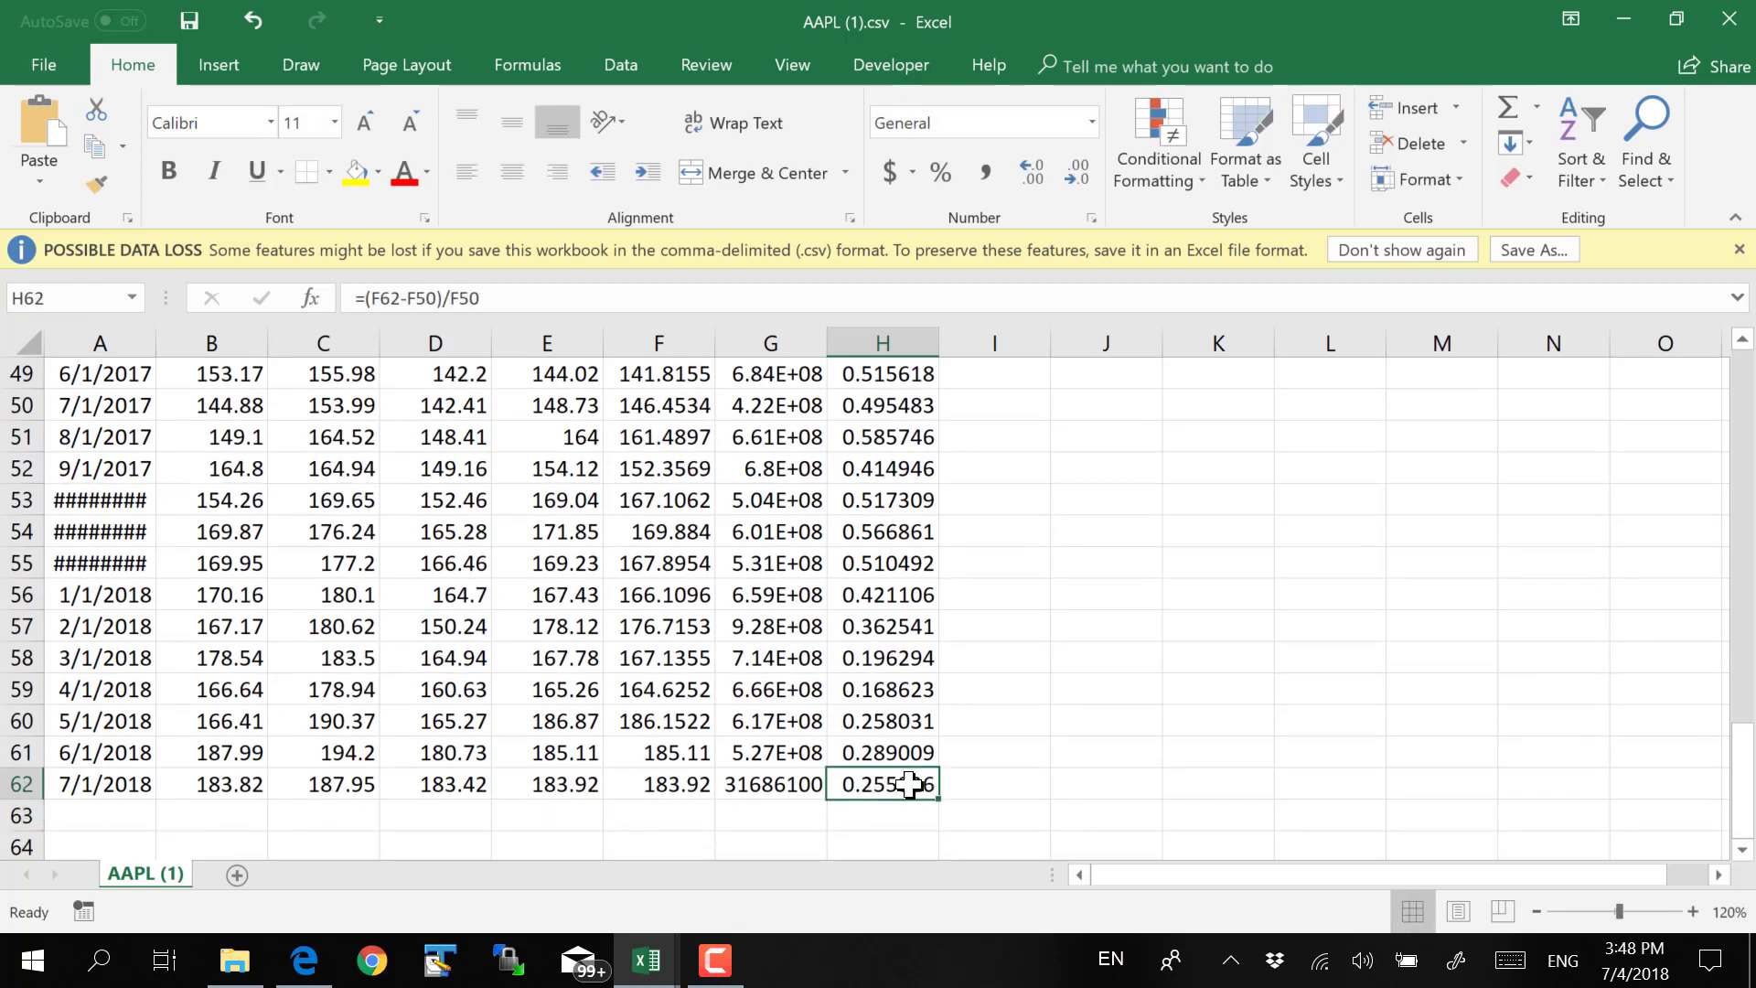
pyautogui.moveTo(940, 800)
pyautogui.mouseDown()
pyautogui.moveTo(901, 713)
pyautogui.moveTo(906, 812)
pyautogui.mouseUp()
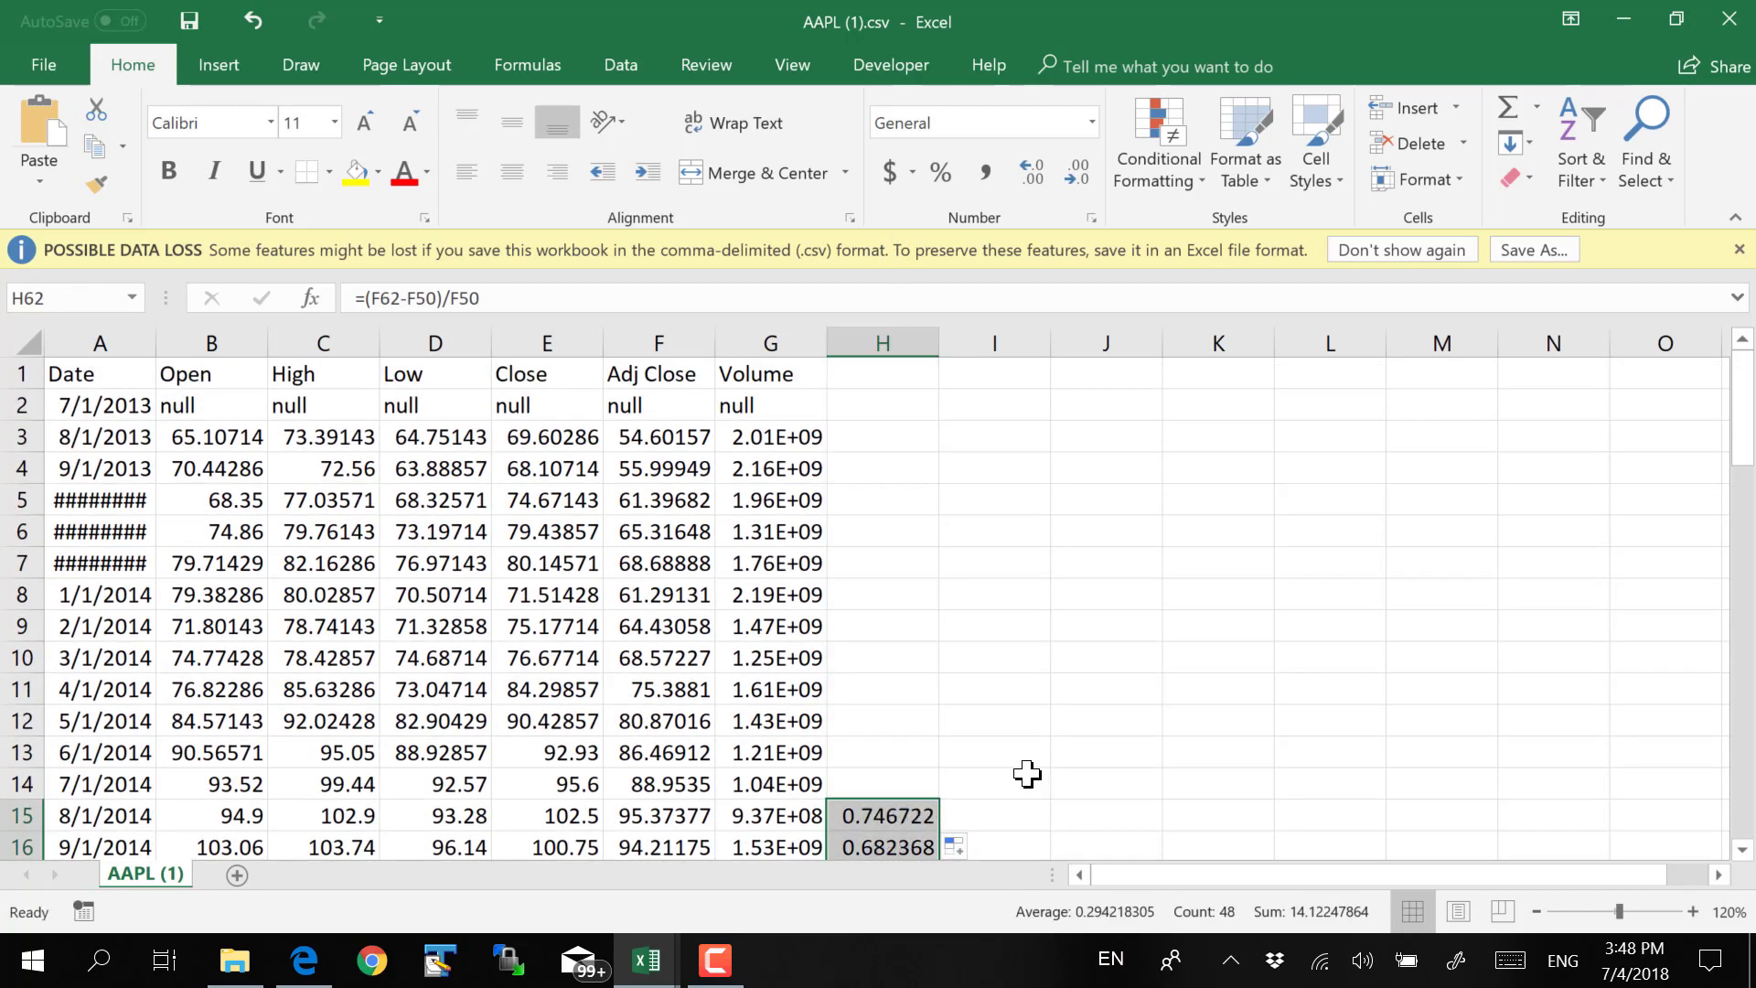
pyautogui.scroll(-11, 994, 740)
pyautogui.scroll(-4, 994, 741)
pyautogui.scroll(-3, 972, 729)
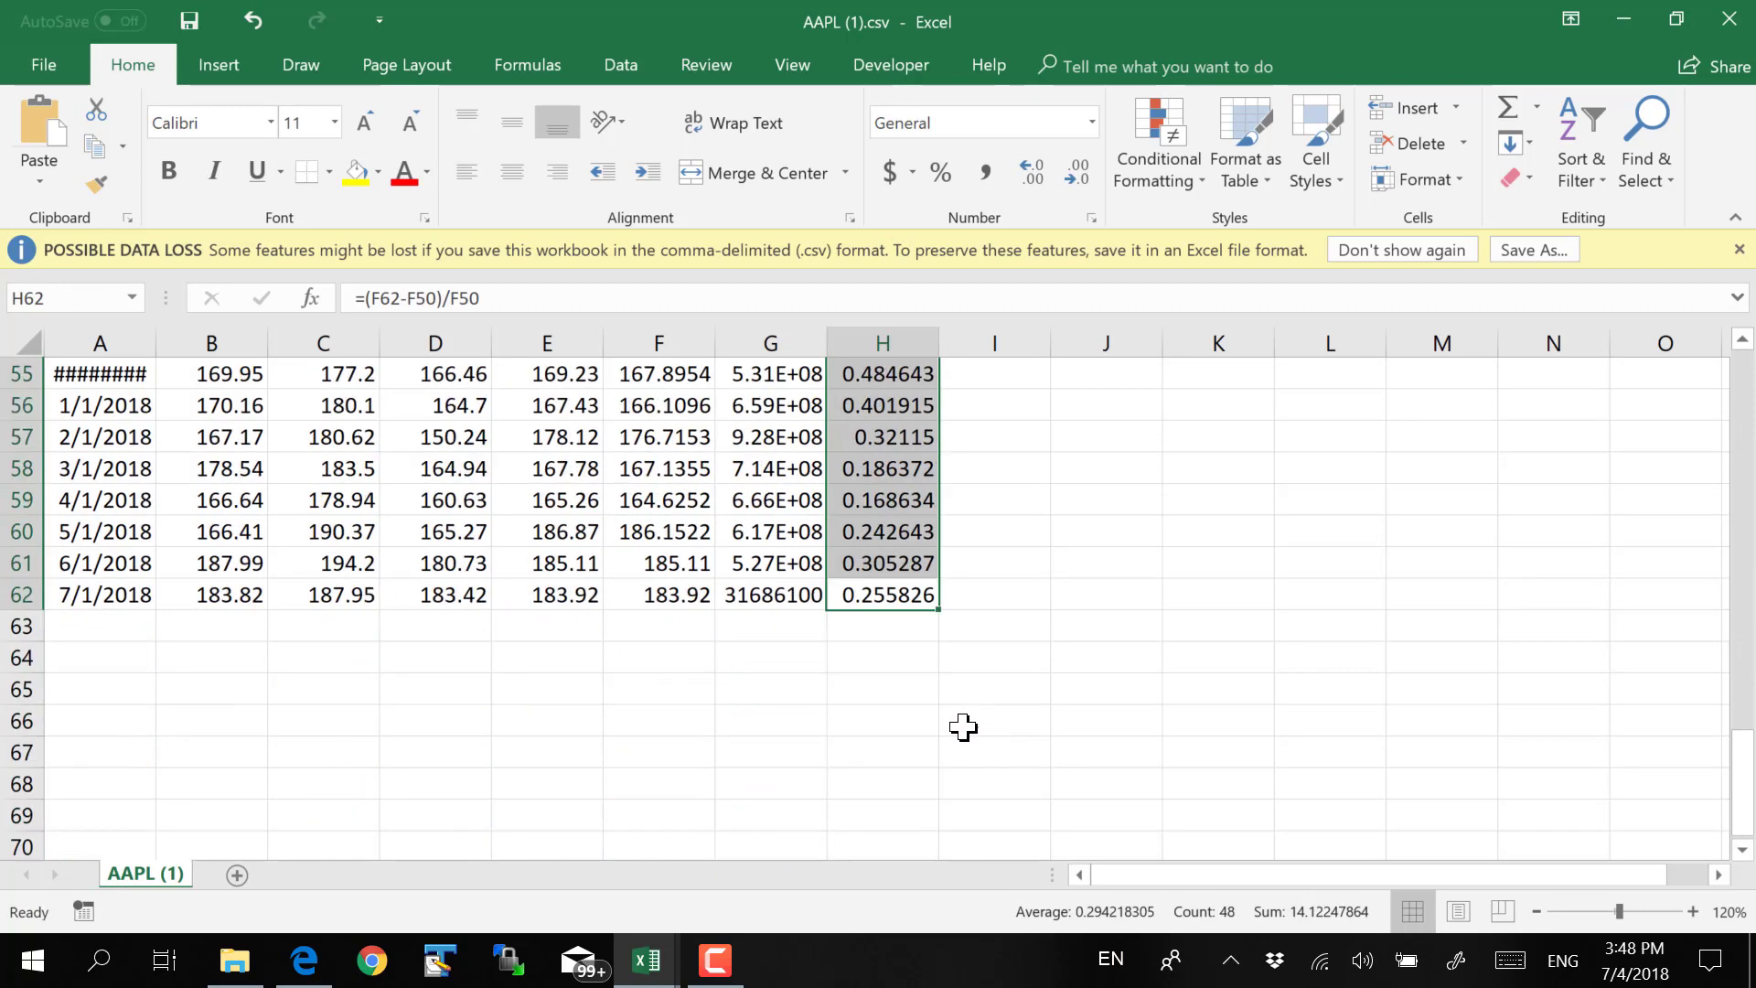
pyautogui.click(869, 661)
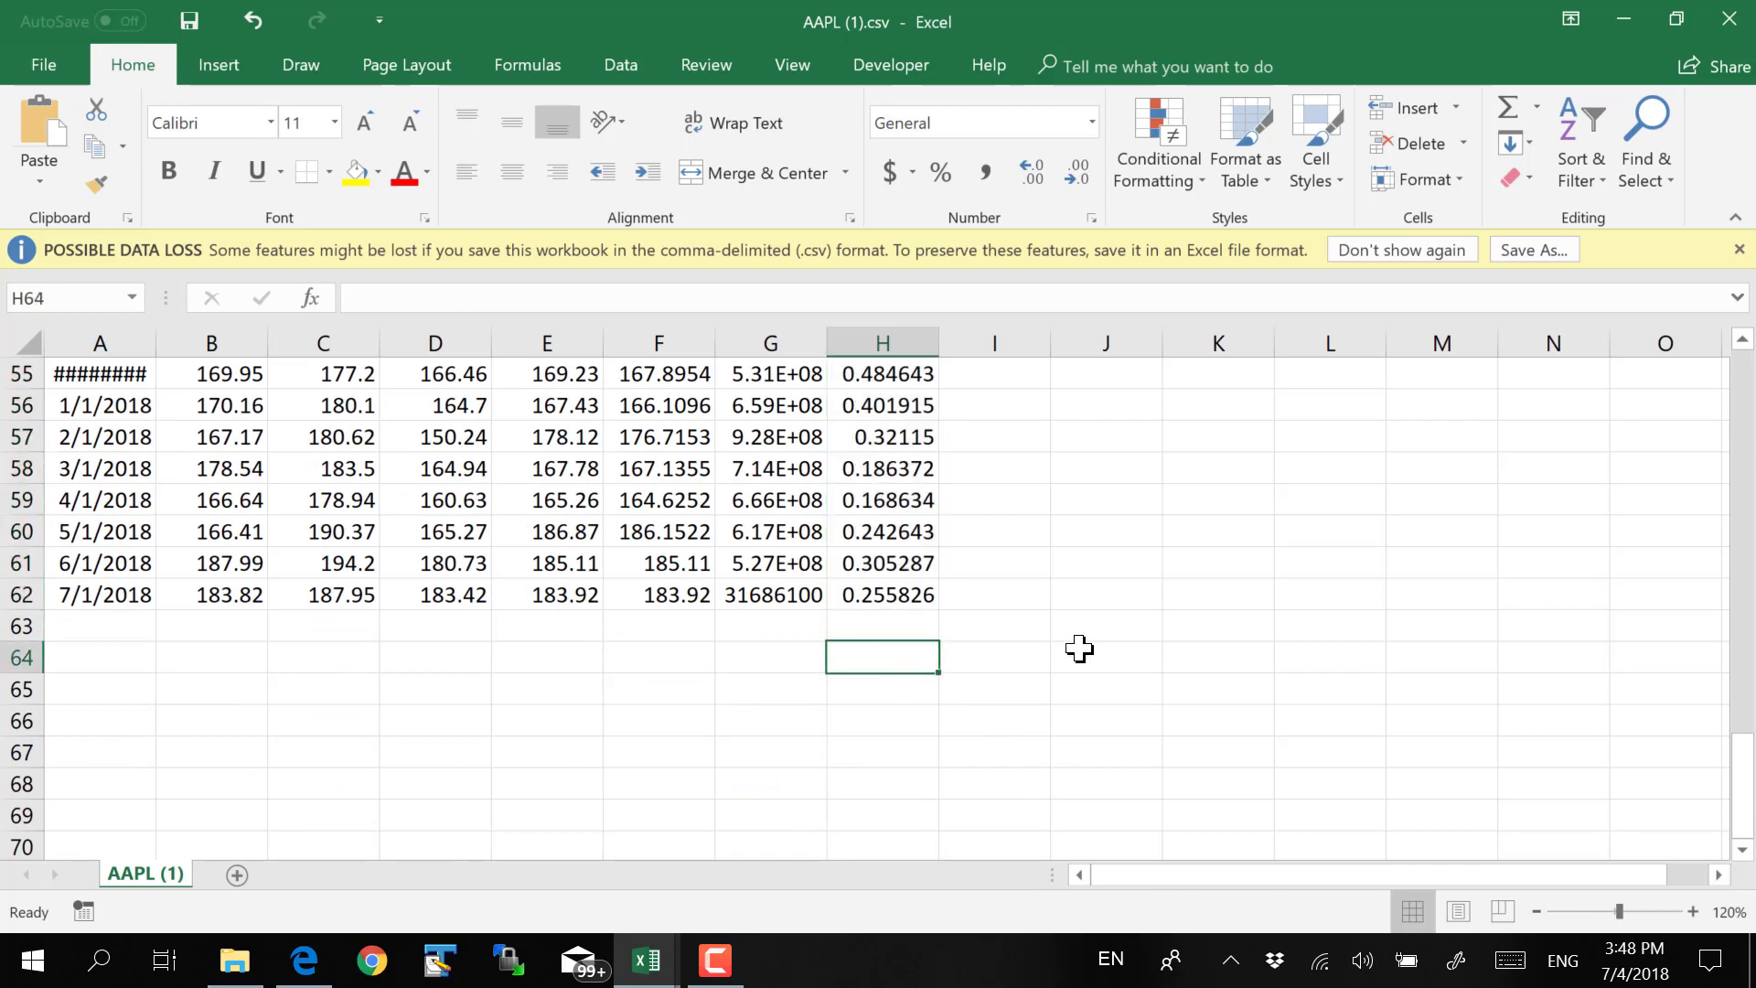
pyautogui.scroll(8, 1074, 659)
pyautogui.scroll(10, 1077, 672)
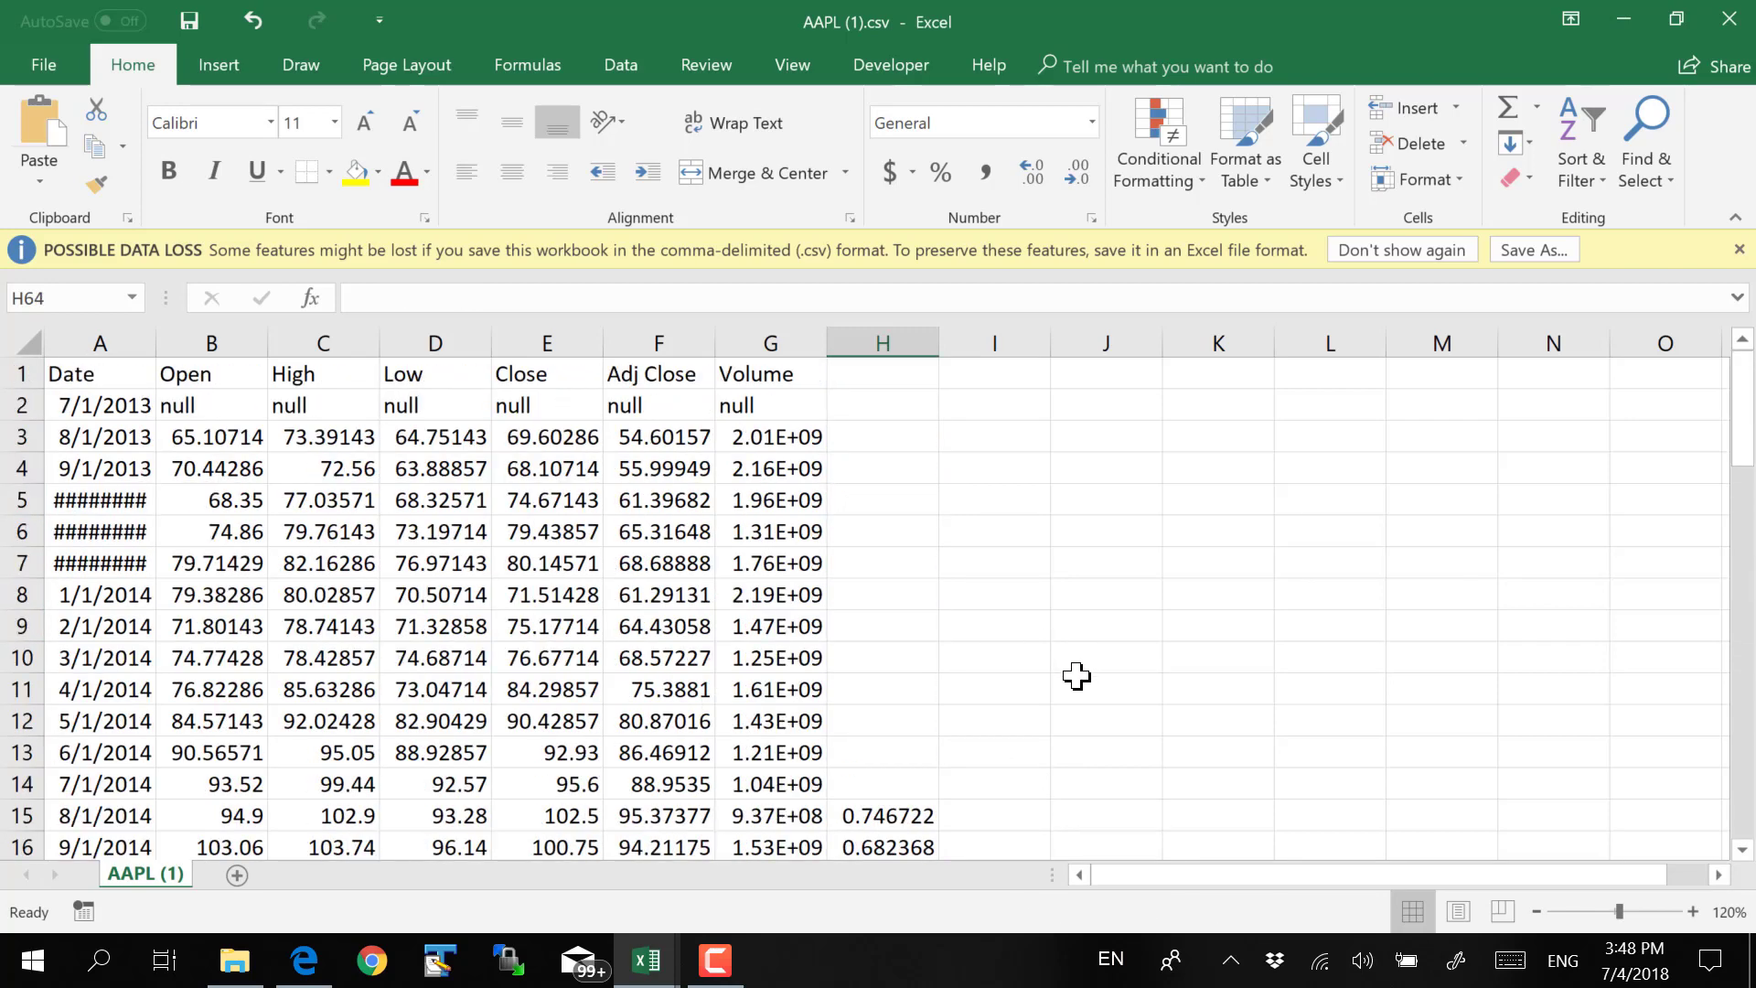
# Label H1 'Return' and J1 'Stdev of return', autofitting column J
pyautogui.click(872, 376)
pyautogui.write('Ew')
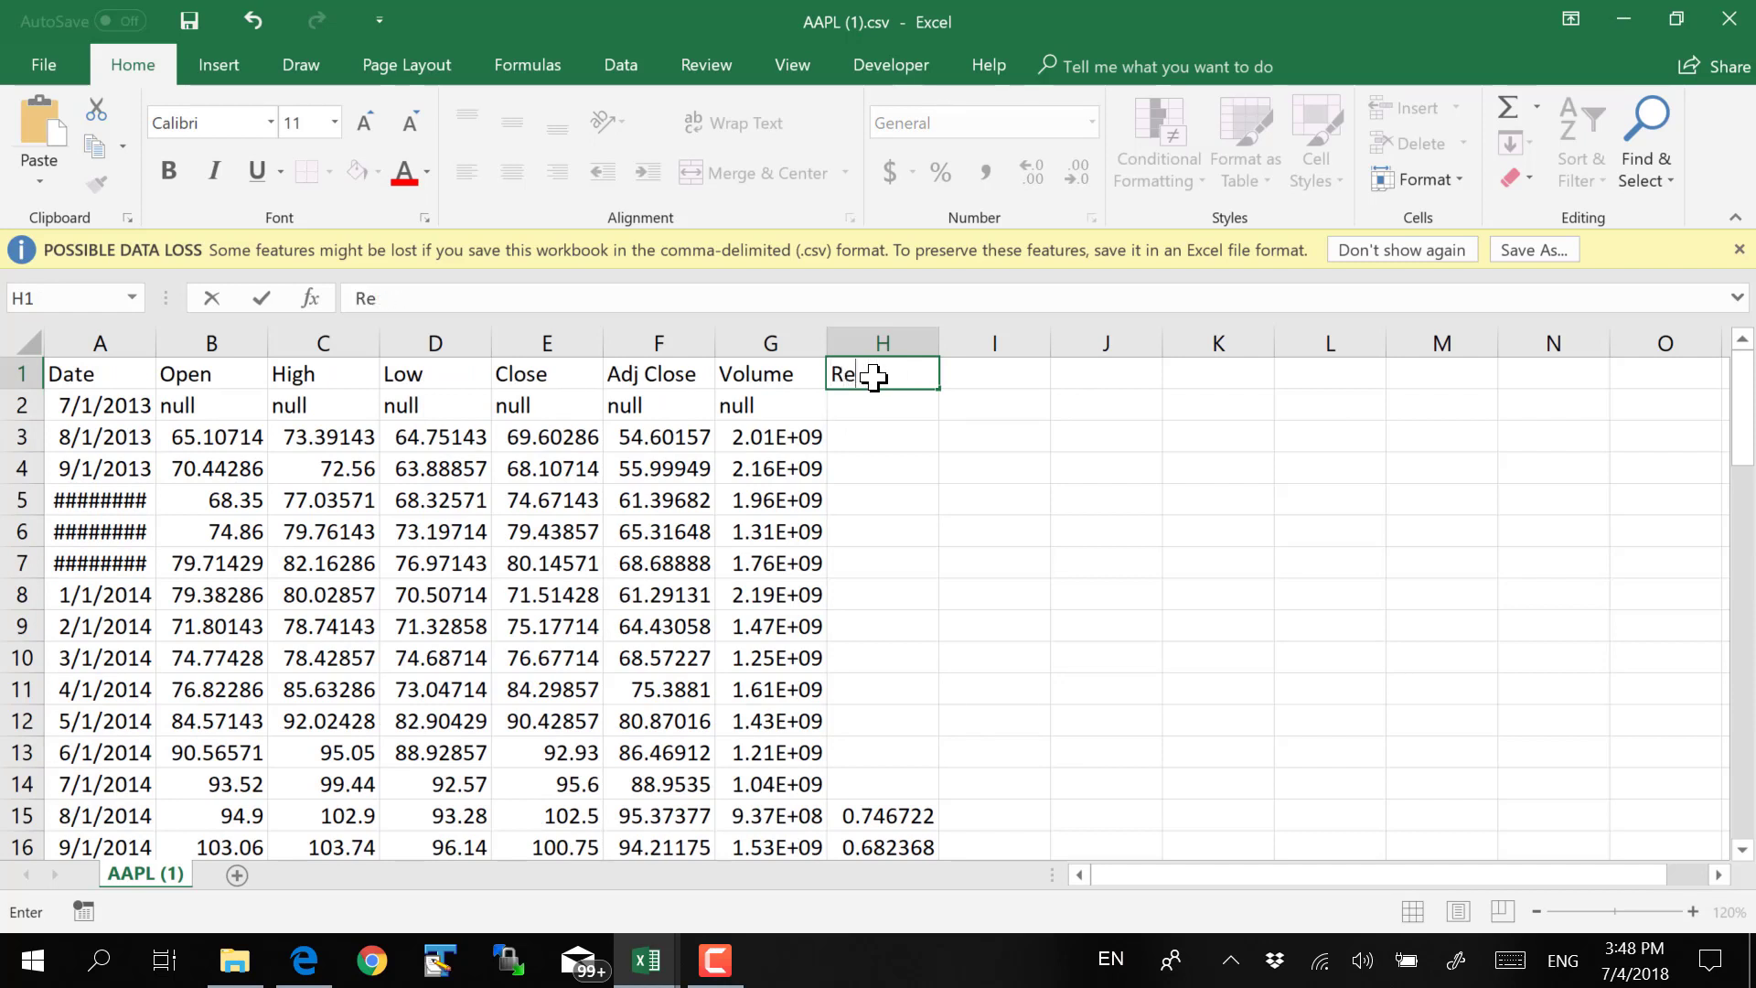
pyautogui.press('Tab')
pyautogui.press('Right')
pyautogui.press('Right')
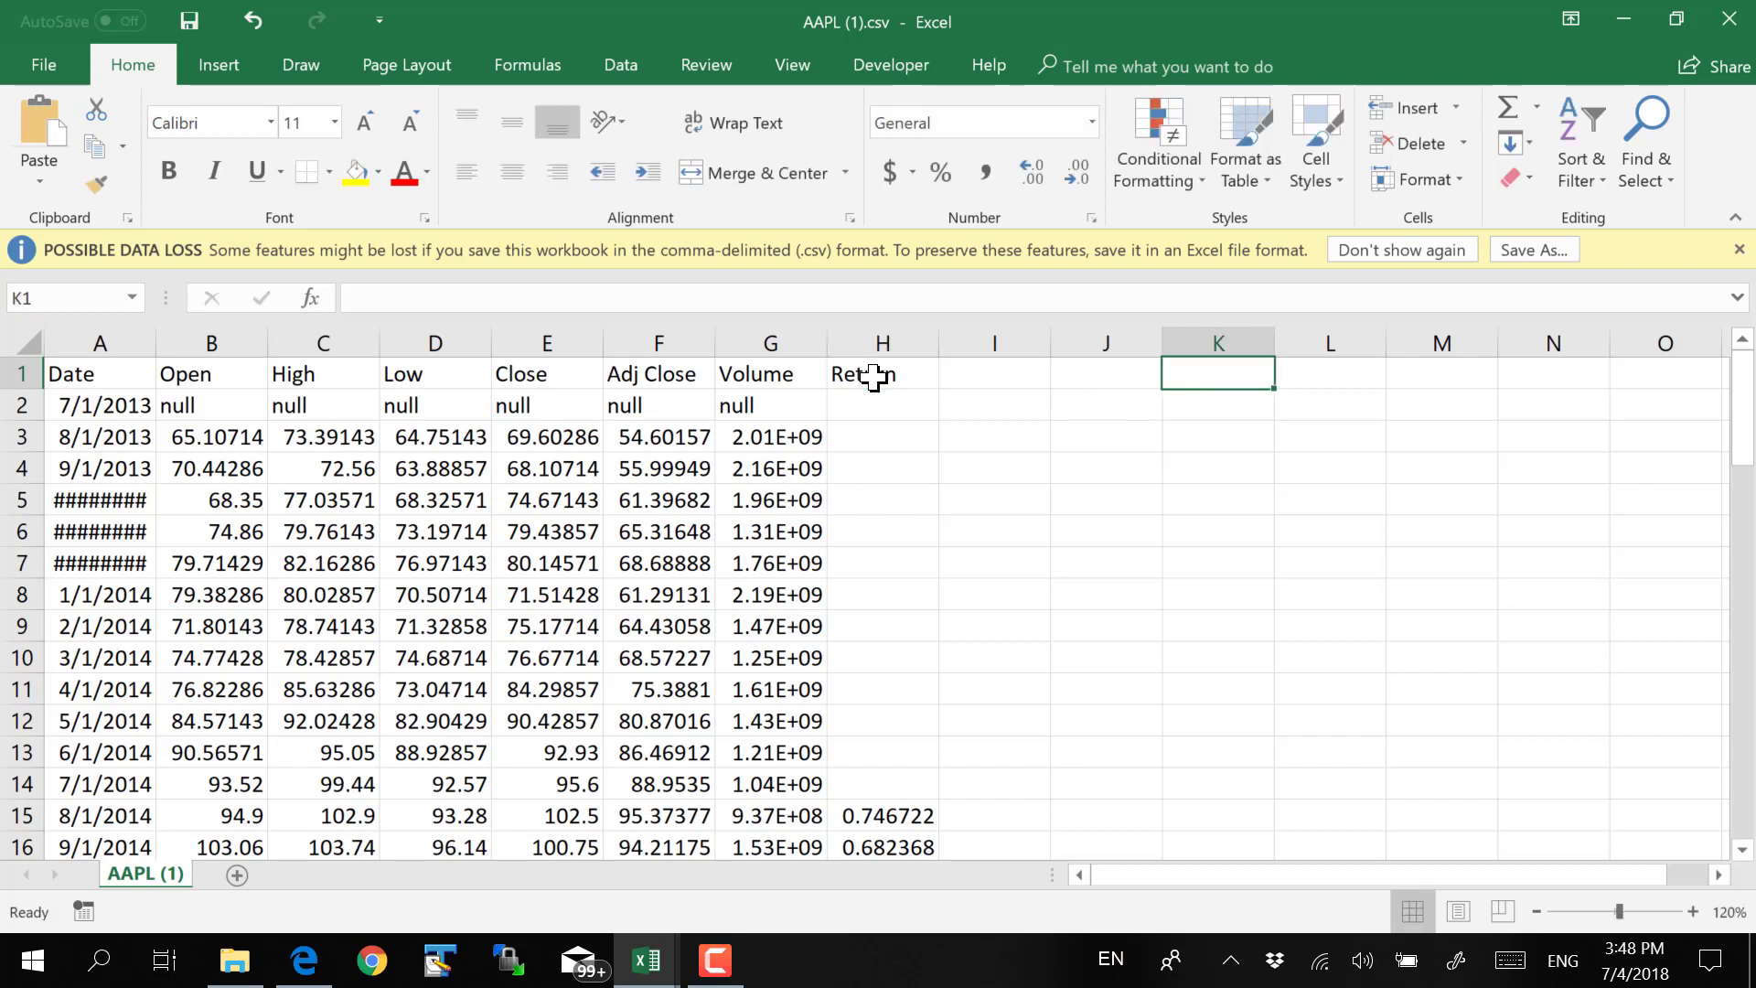
pyautogui.press('Left')
pyautogui.write('St')
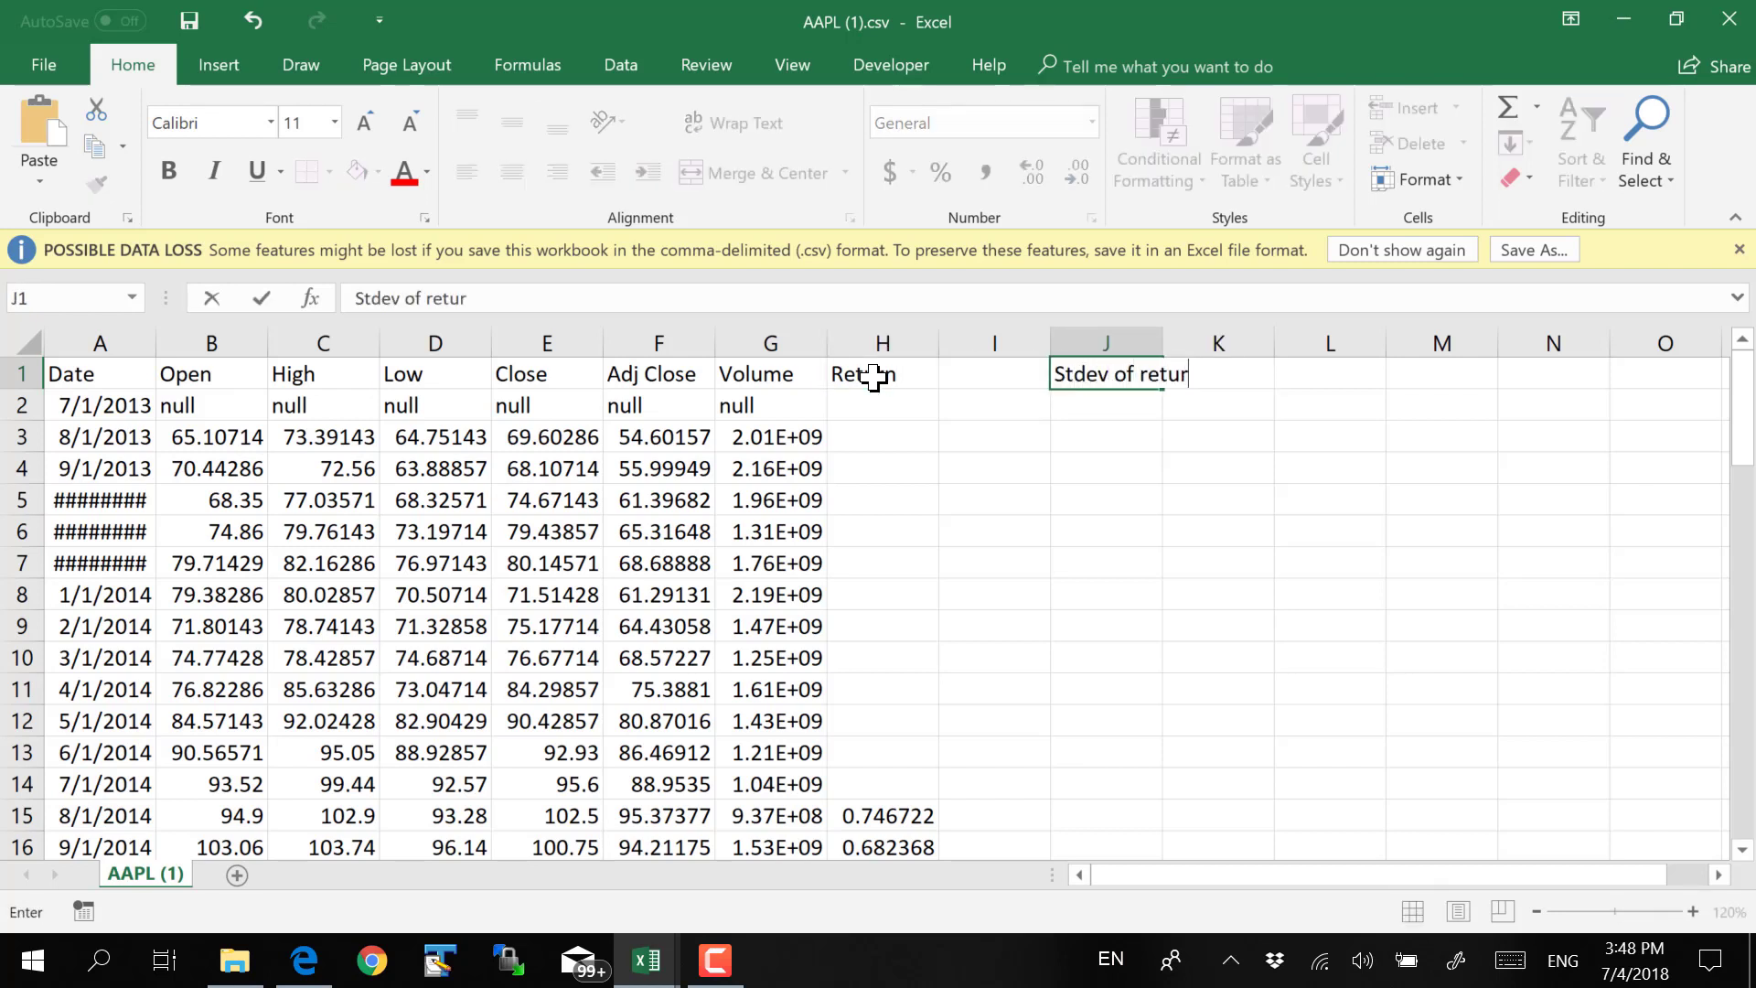
pyautogui.doubleClick(1161, 341)
# Enter =STDEV.P(H:H) in K1, giving 0.304995
pyautogui.click(1274, 365)
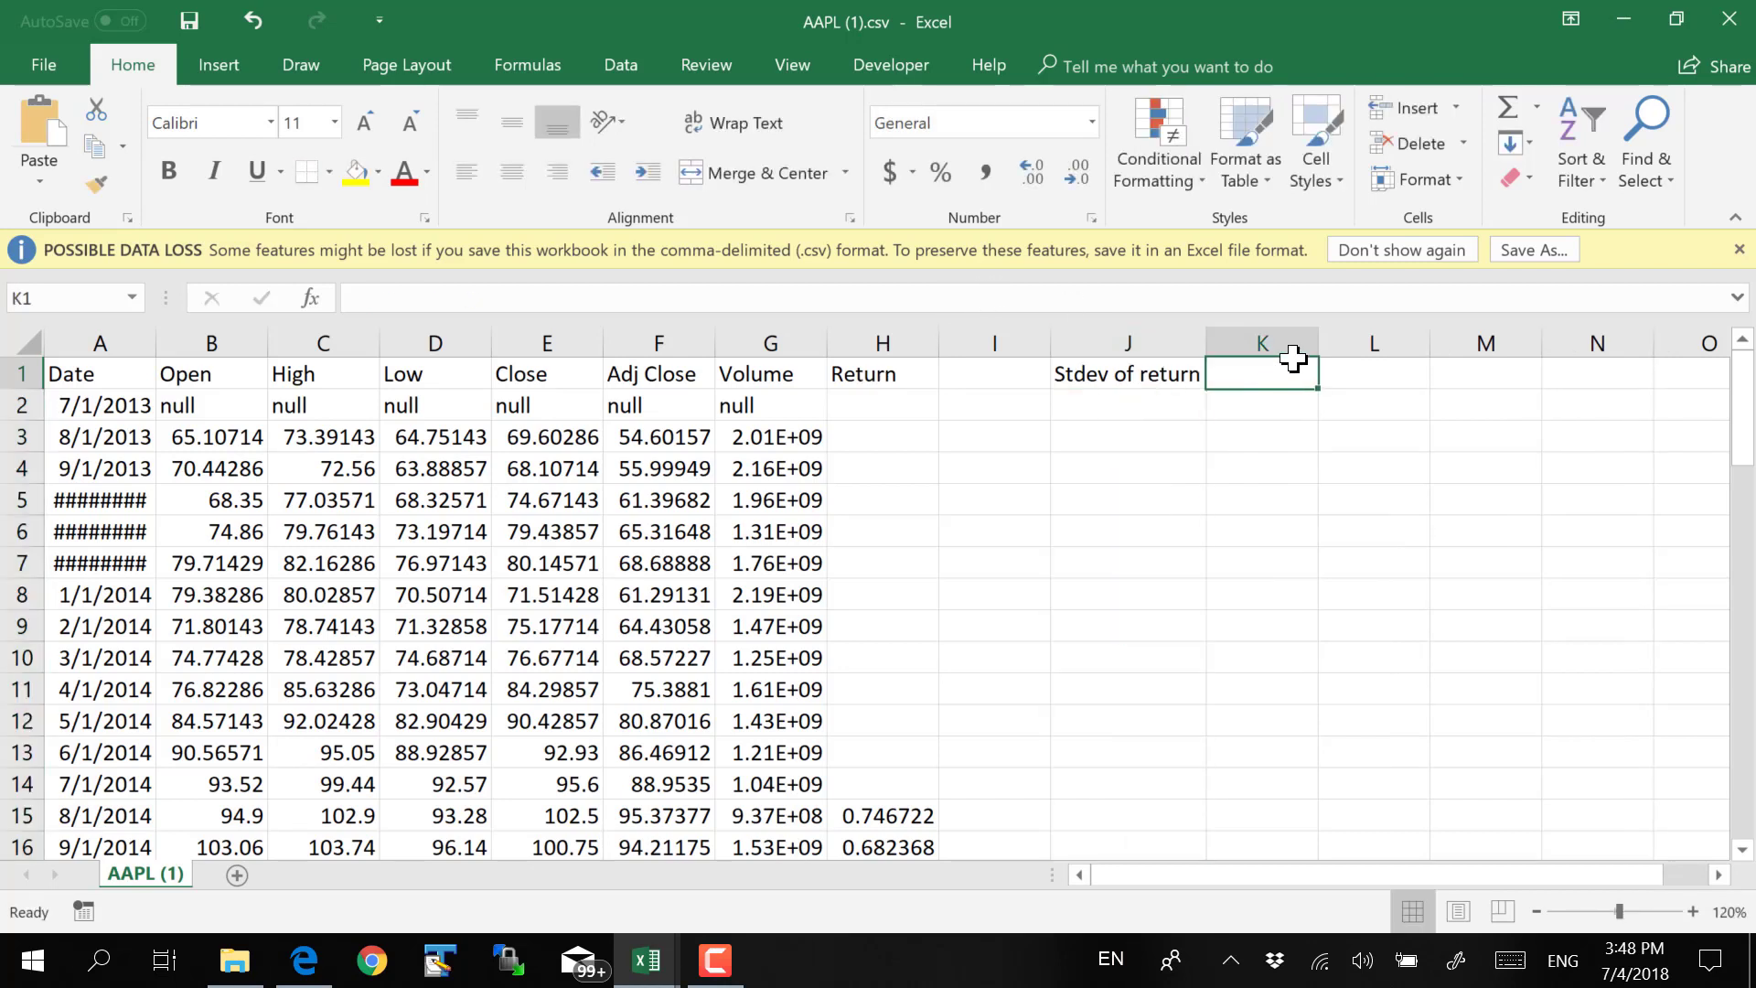
pyautogui.write('=st')
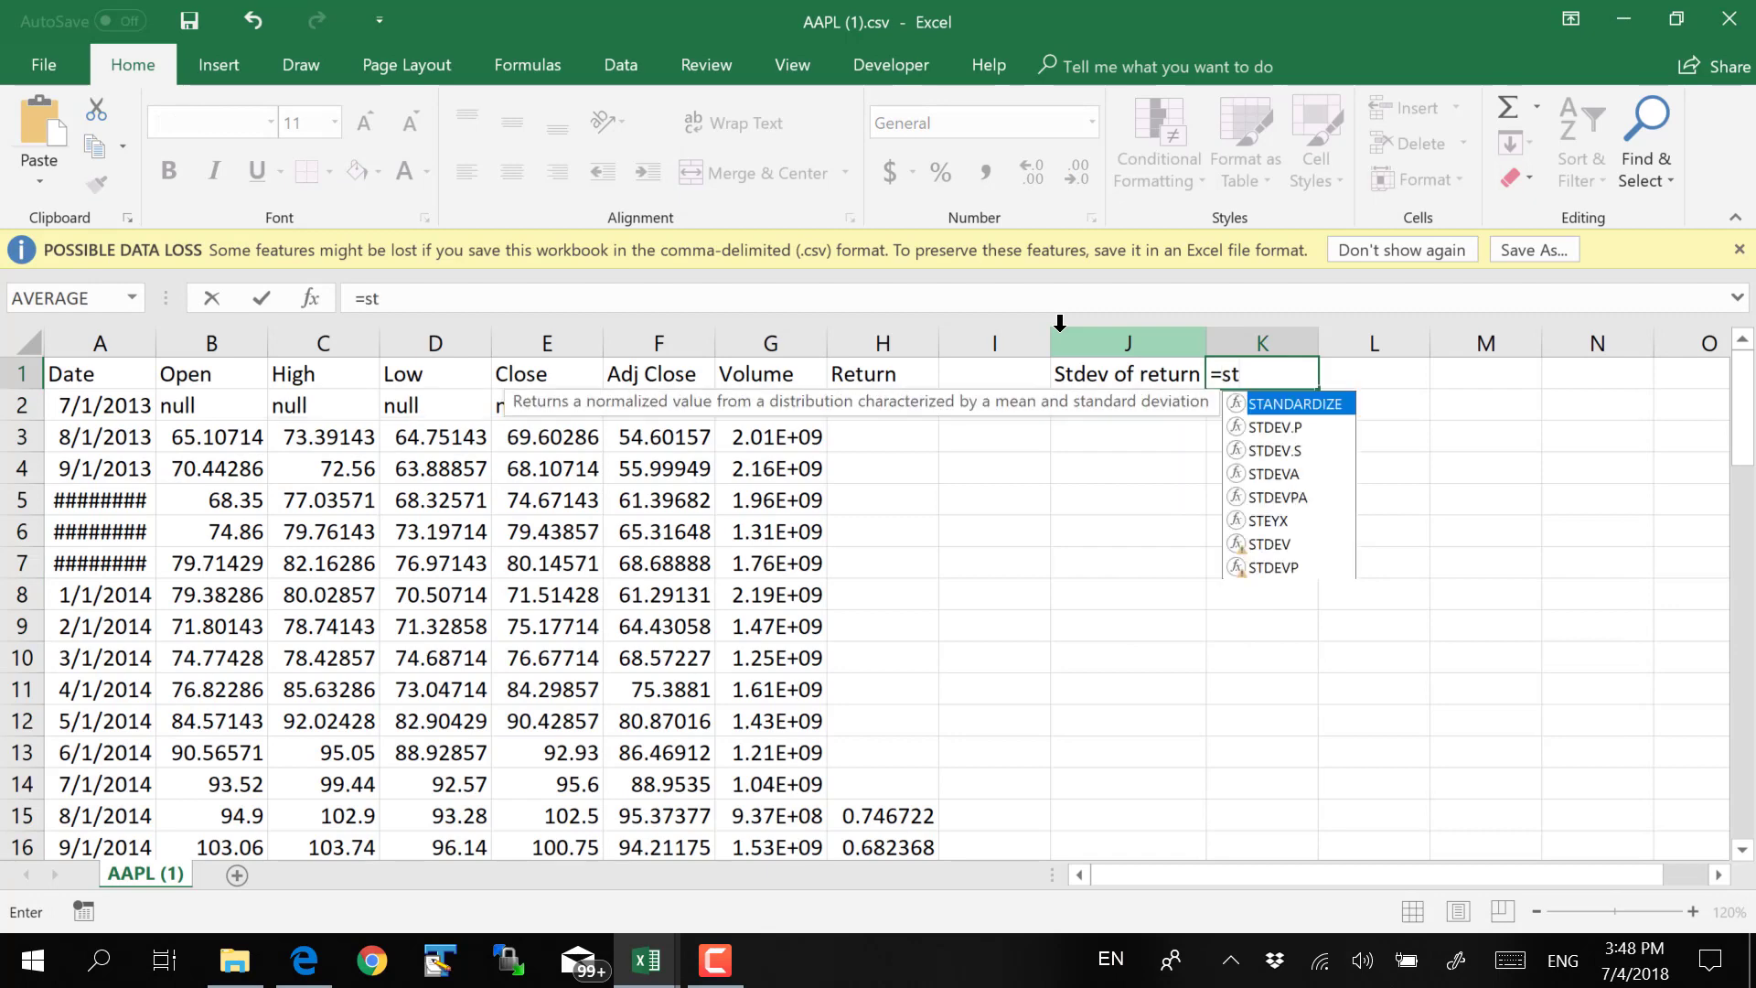
pyautogui.write('d')
pyautogui.press('BackSpace')
pyautogui.press('BackSpace')
pyautogui.press('BackSpace')
pyautogui.press('BackSpace')
pyautogui.write('dev.P')
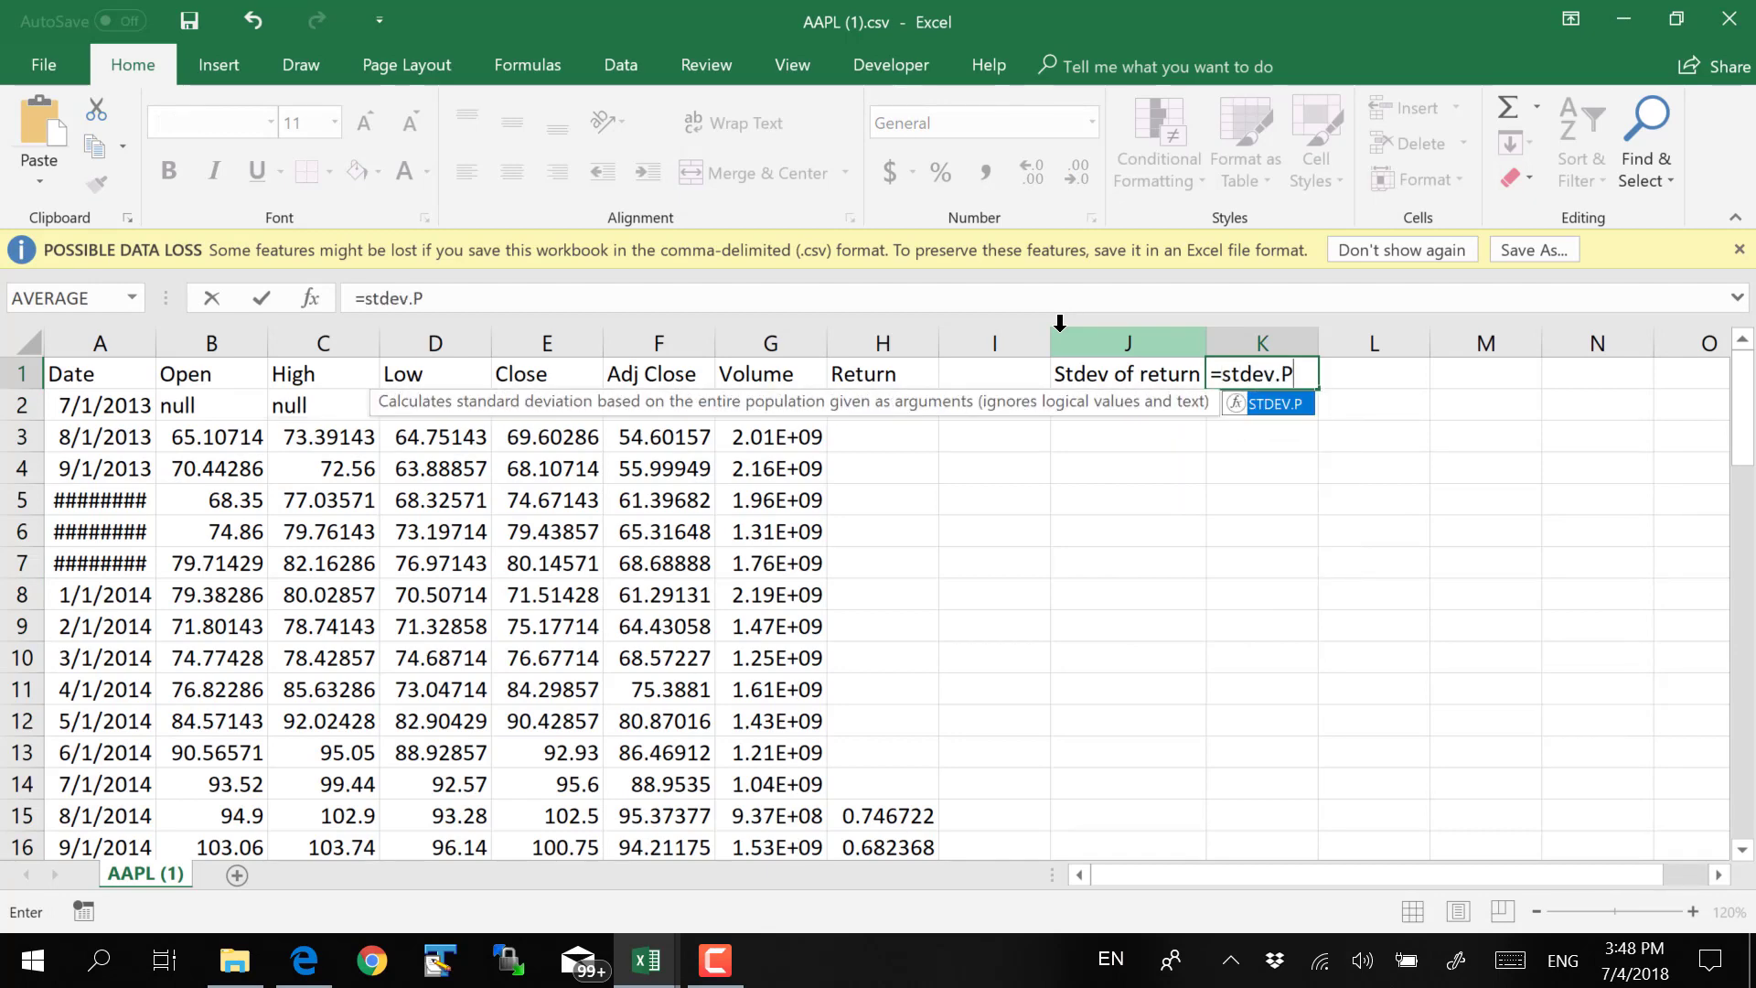
pyautogui.write('(')
pyautogui.click(876, 342)
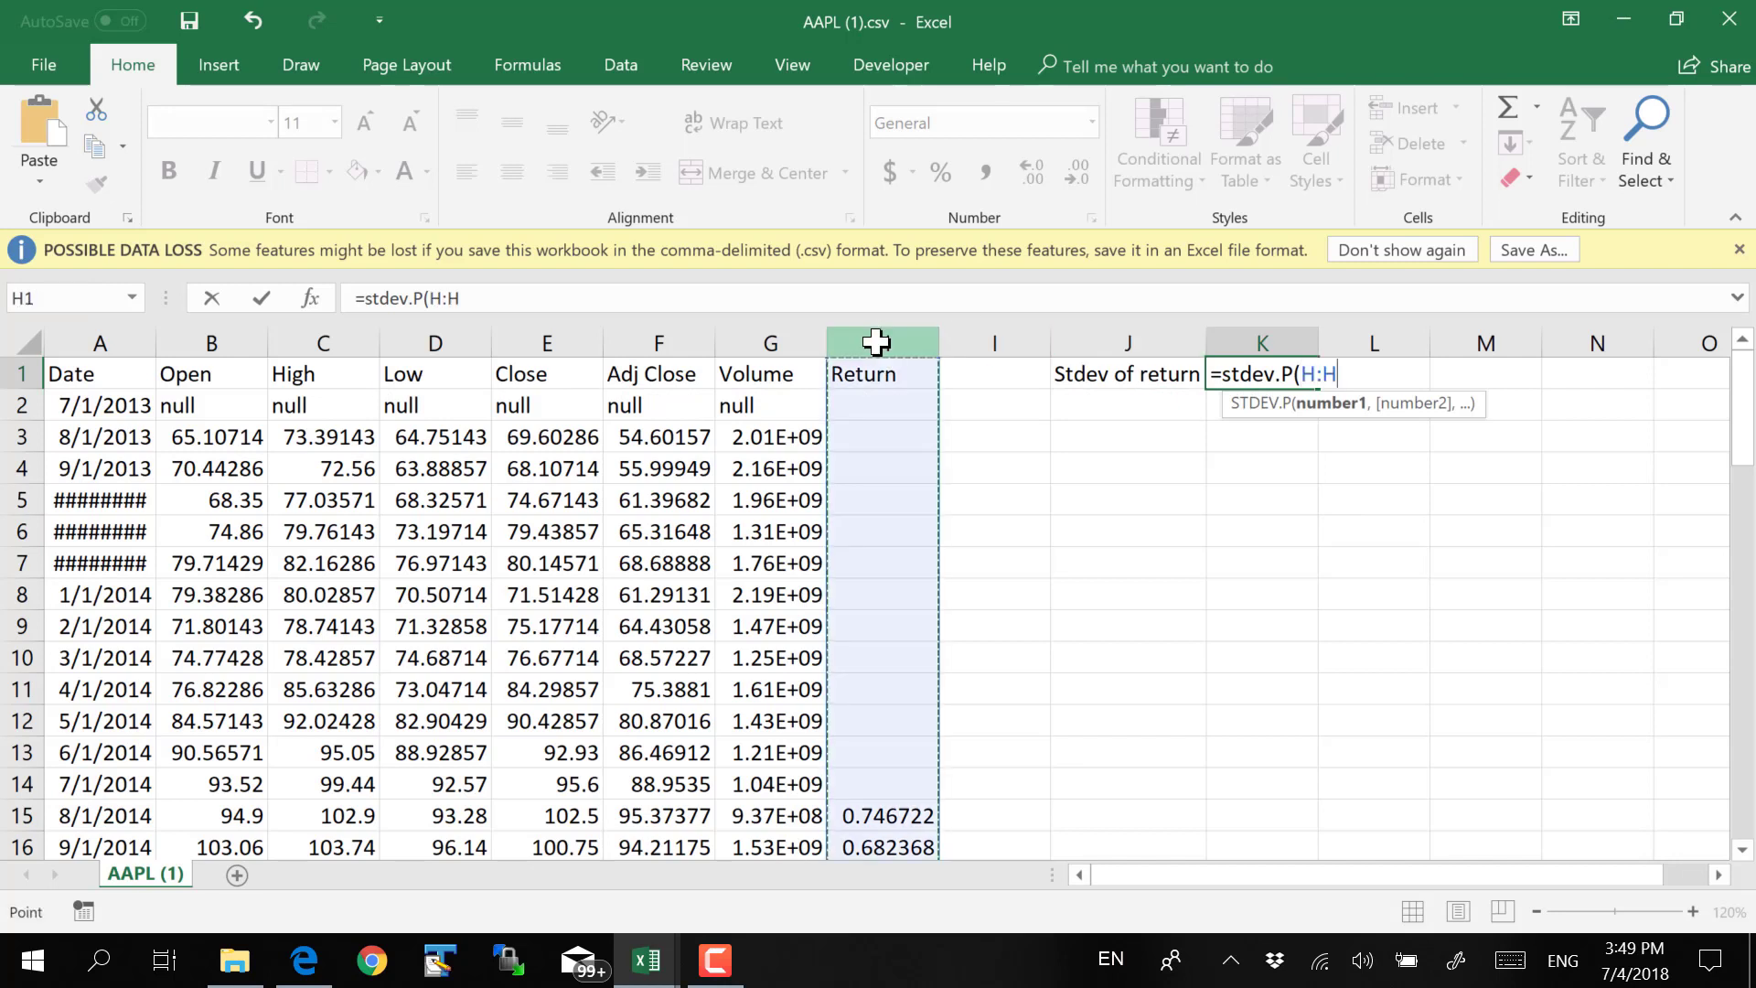
pyautogui.write(')')
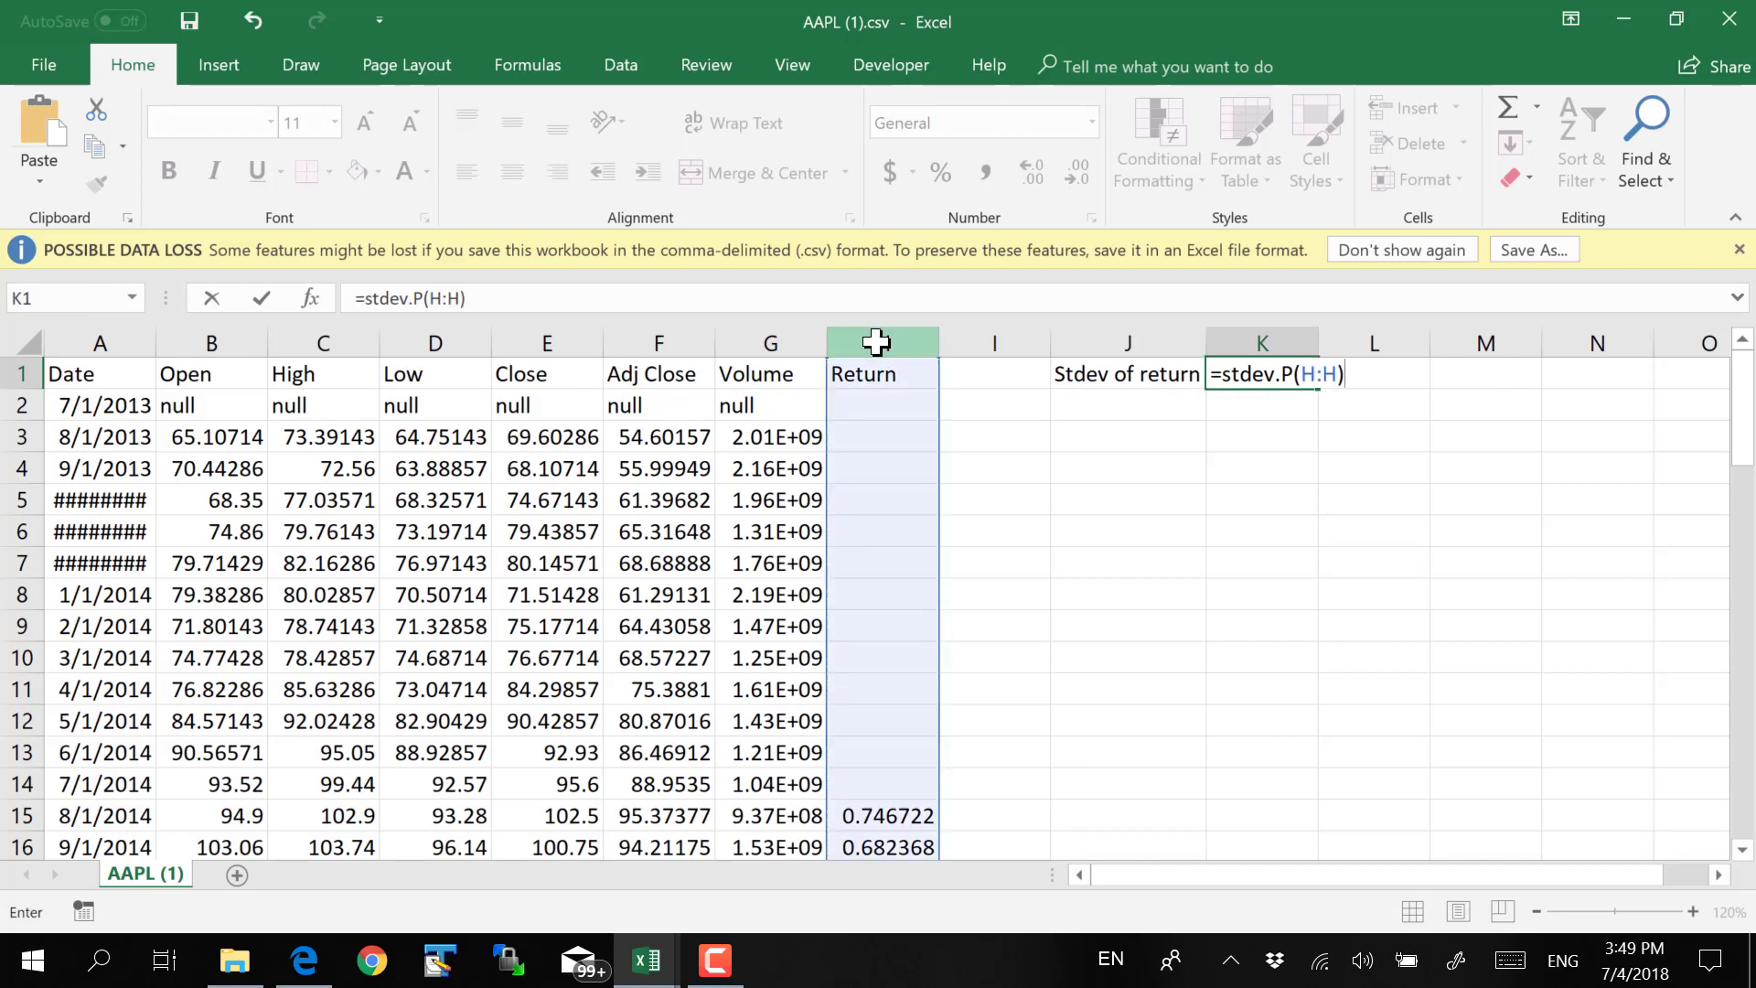
pyautogui.press('Return')
pyautogui.click(1226, 373)
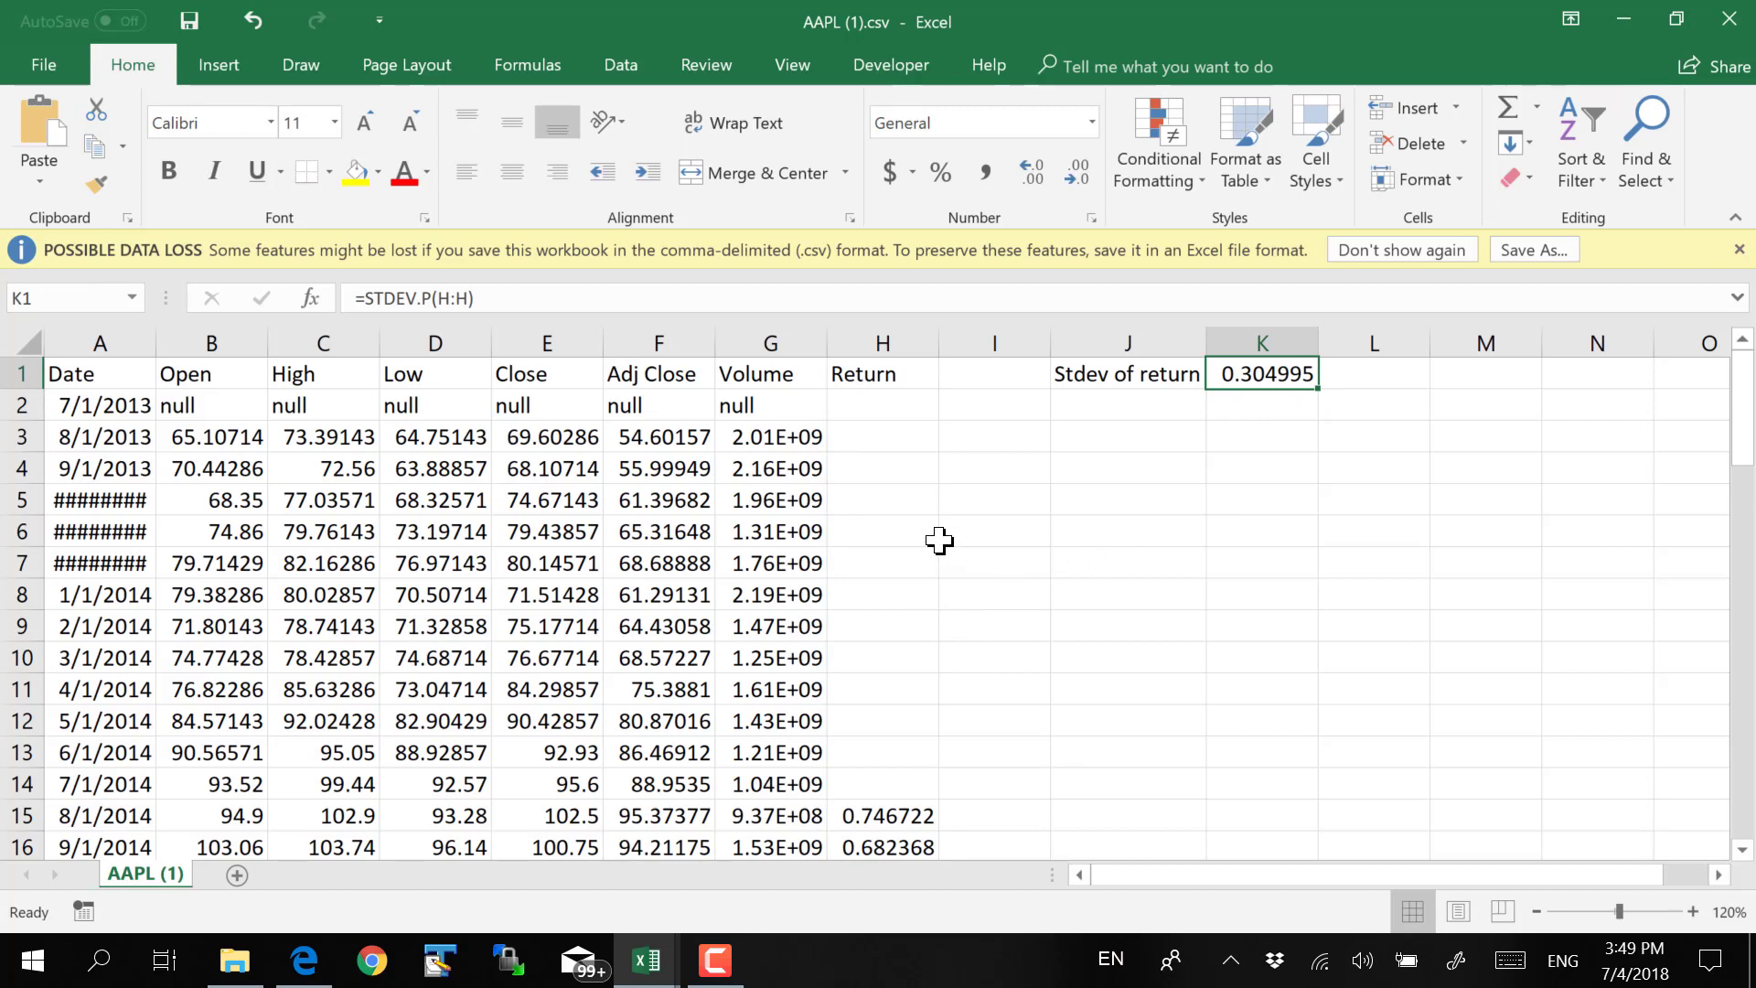
pyautogui.click(647, 959)
# Enter 0.305 as the Volatility (Sigma) in D4
pyautogui.click(595, 590)
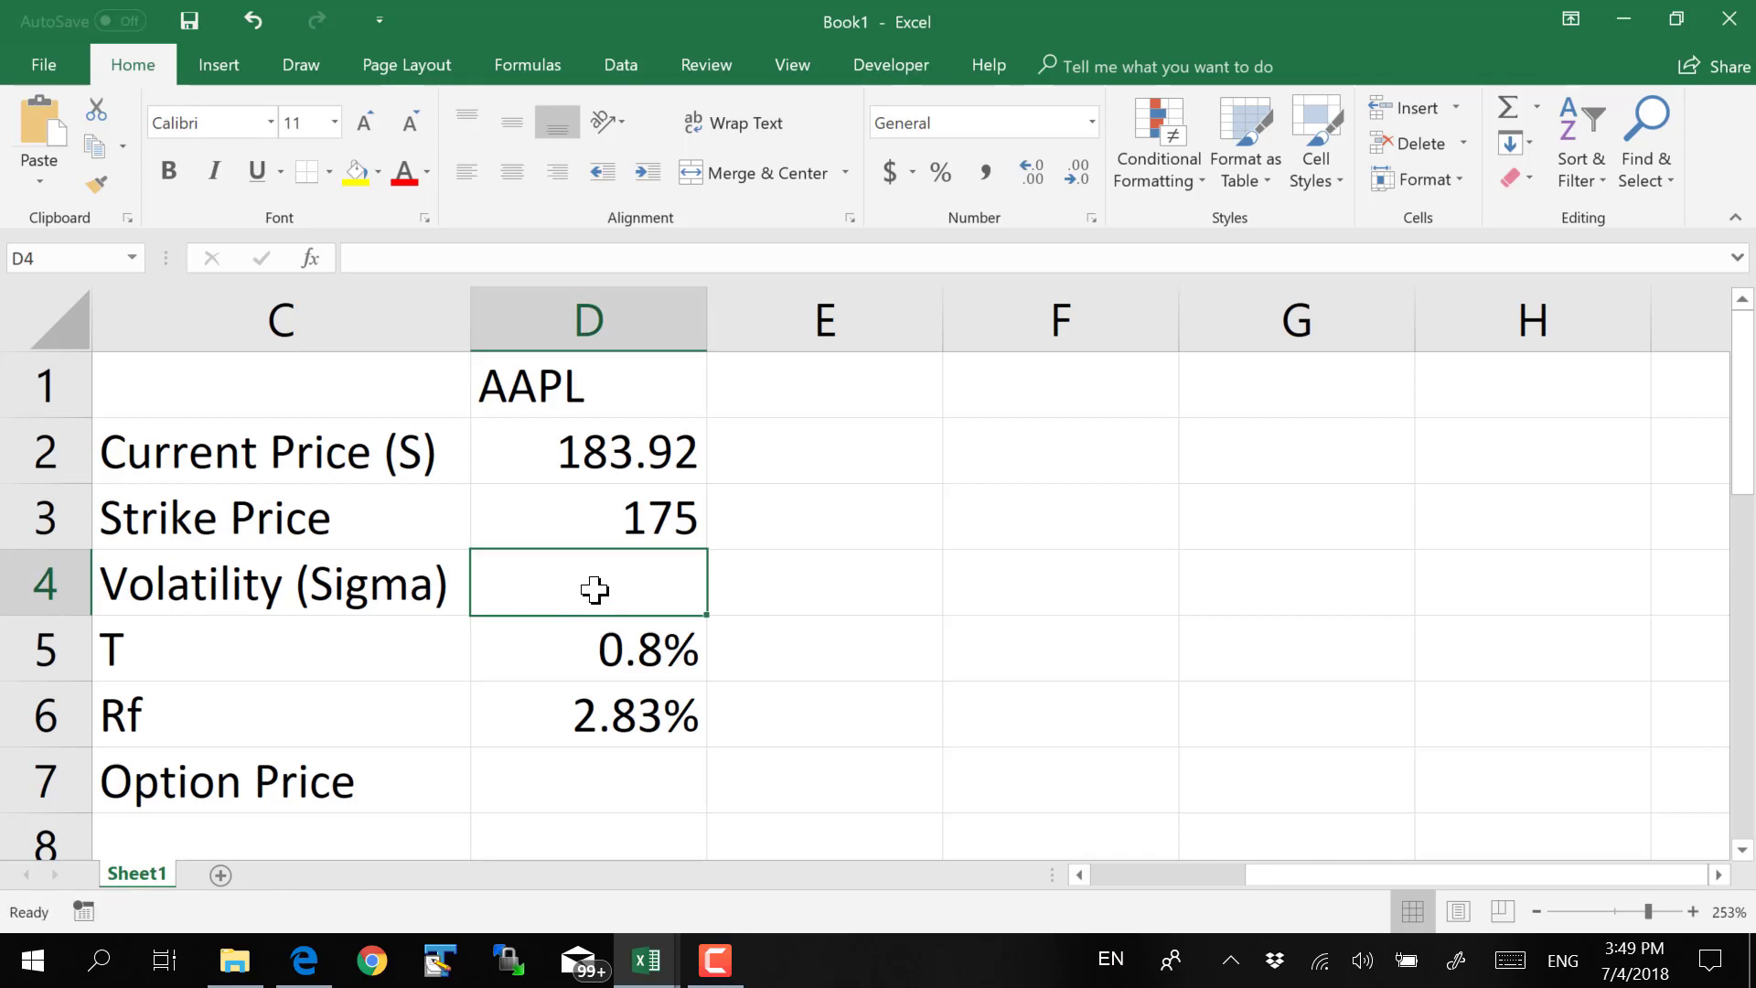
pyautogui.write('0.305')
pyautogui.press('Return')
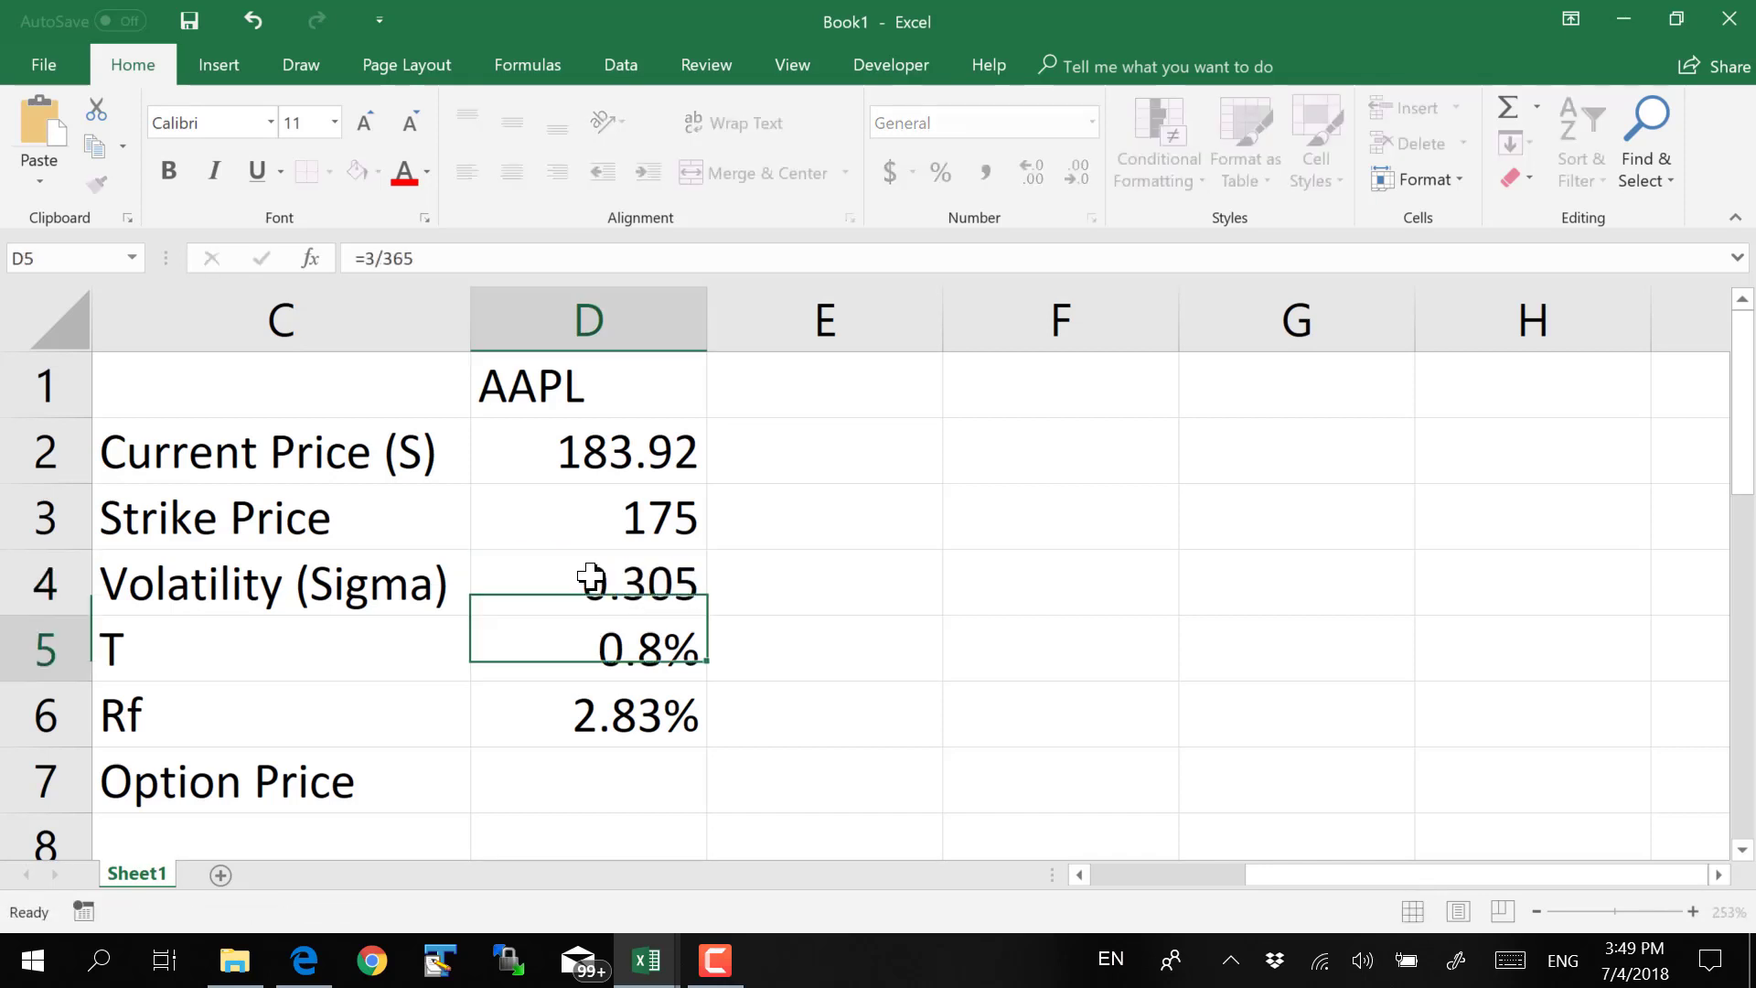
pyautogui.click(619, 792)
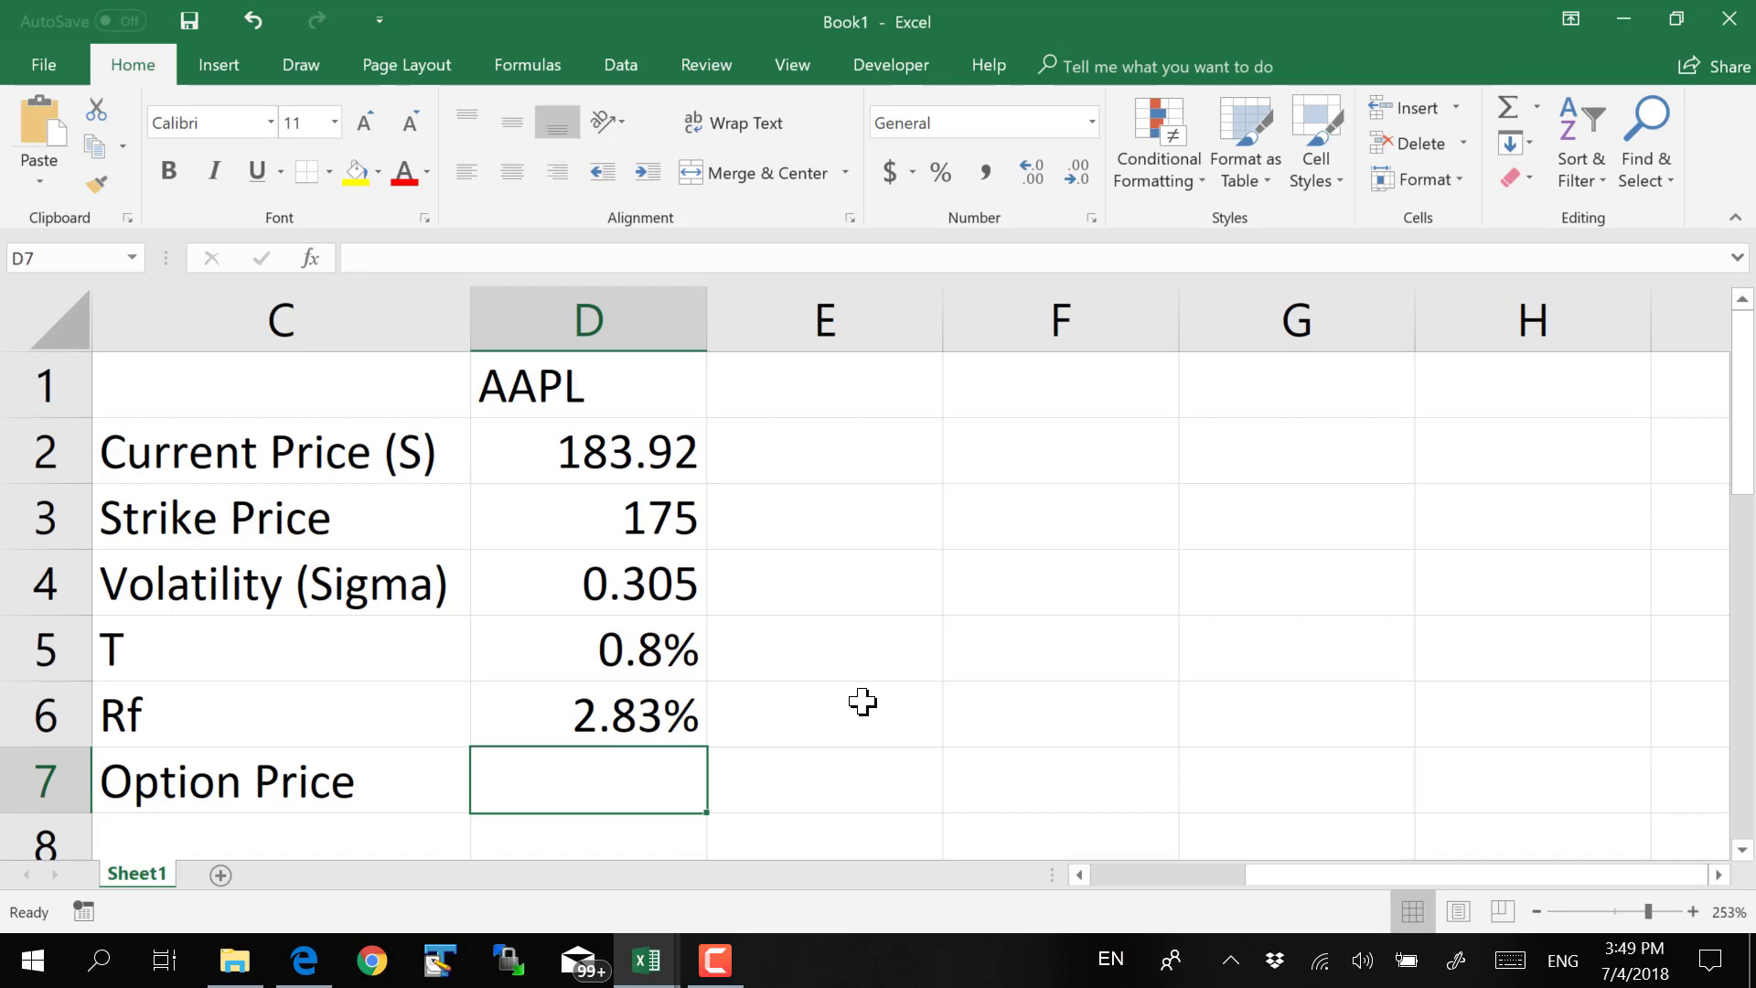
# Start a BlackScholes formula in D7 from the function suggestions
pyautogui.write('=')
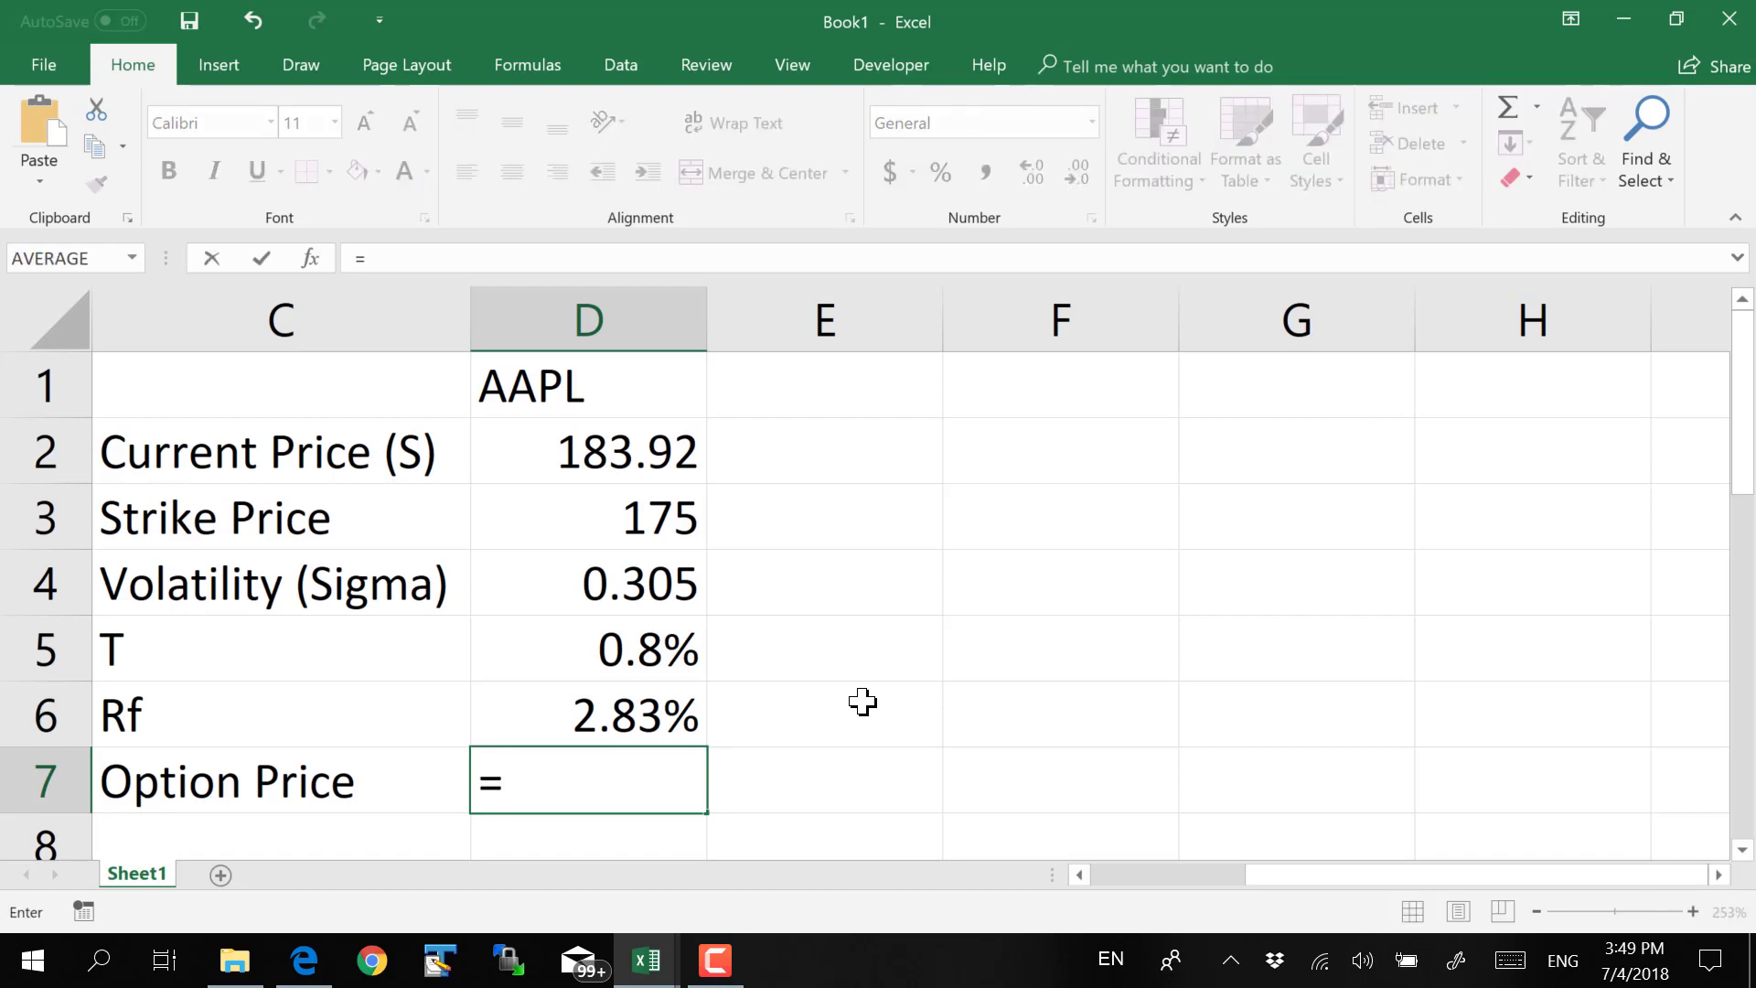
pyautogui.write('option')
pyautogui.press('BackSpace')
pyautogui.press('BackSpace')
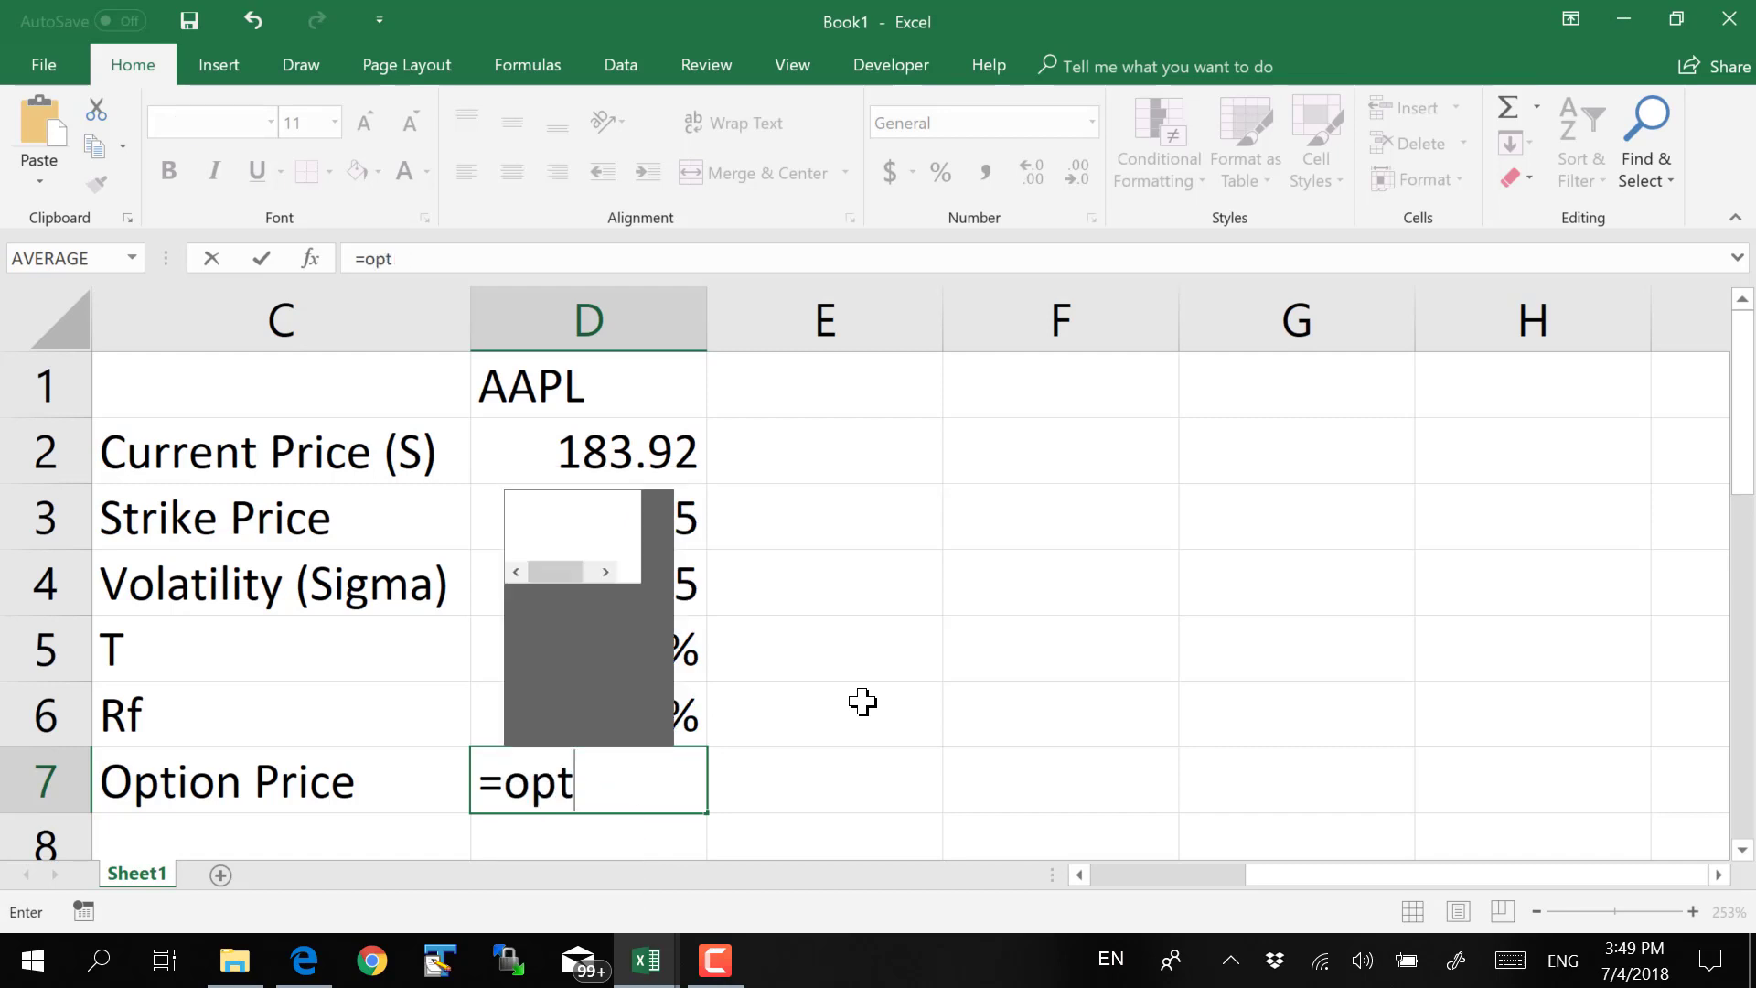
pyautogui.press('BackSpace')
pyautogui.press('BackSpace')
pyautogui.press('BackSpace')
pyautogui.write('=')
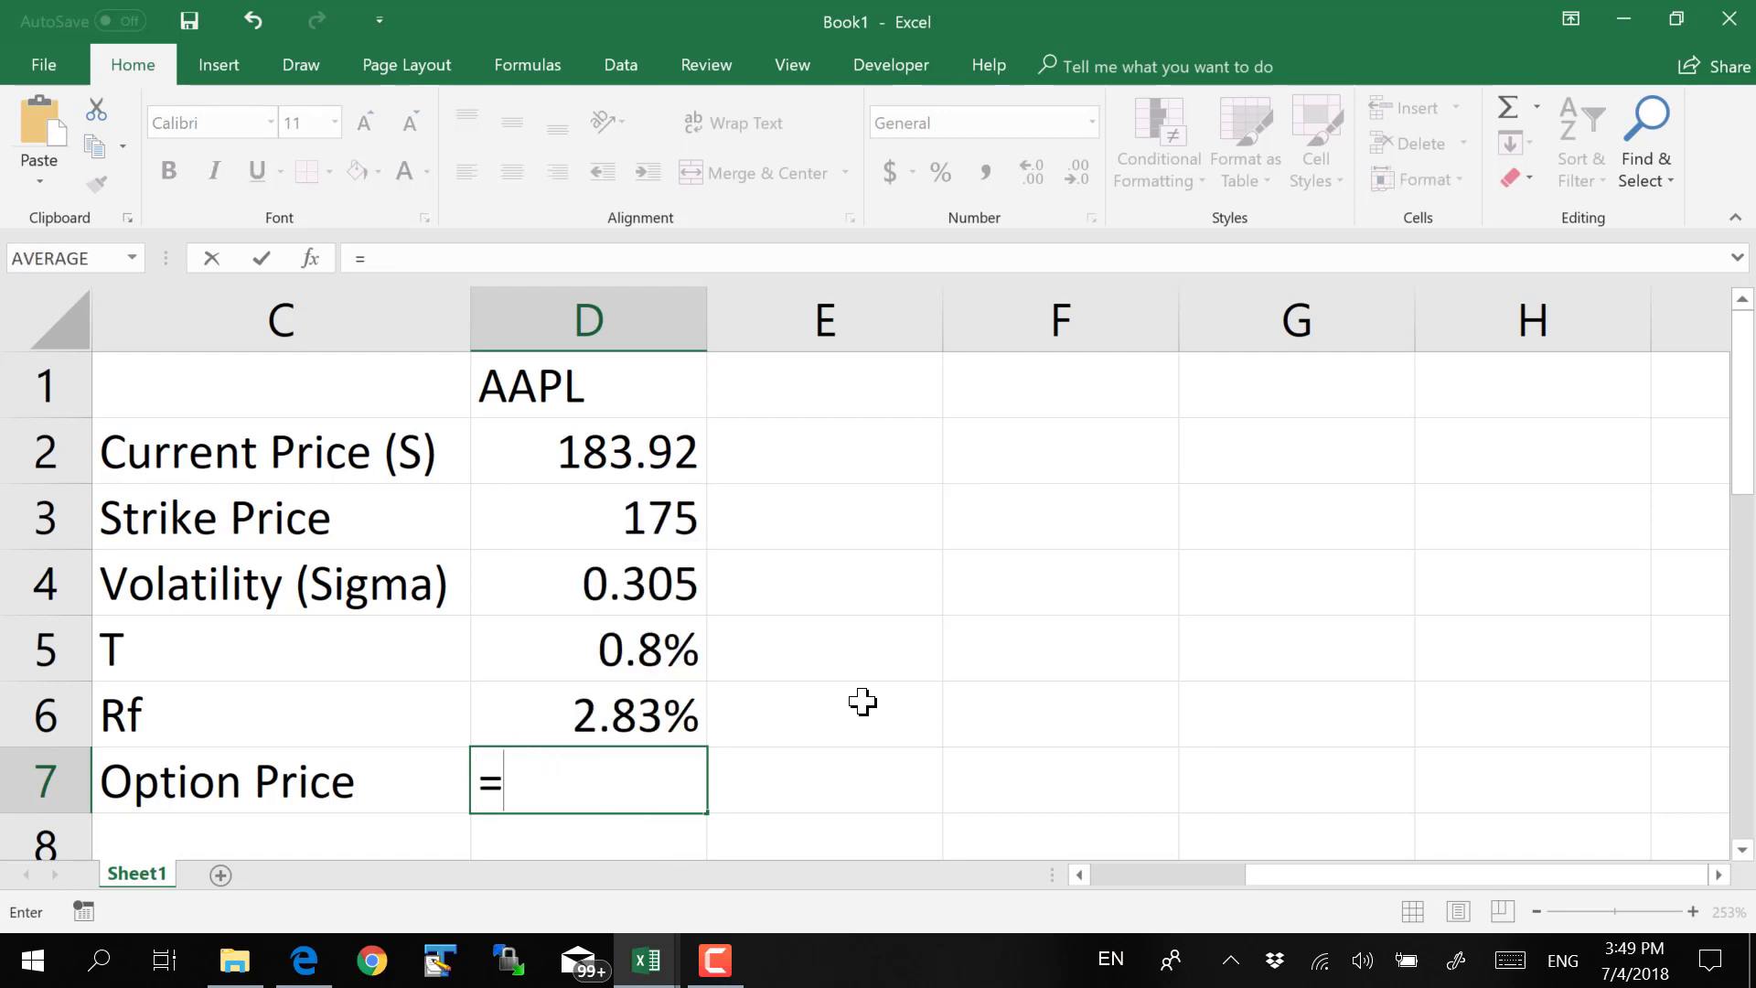
pyautogui.write('blacks')
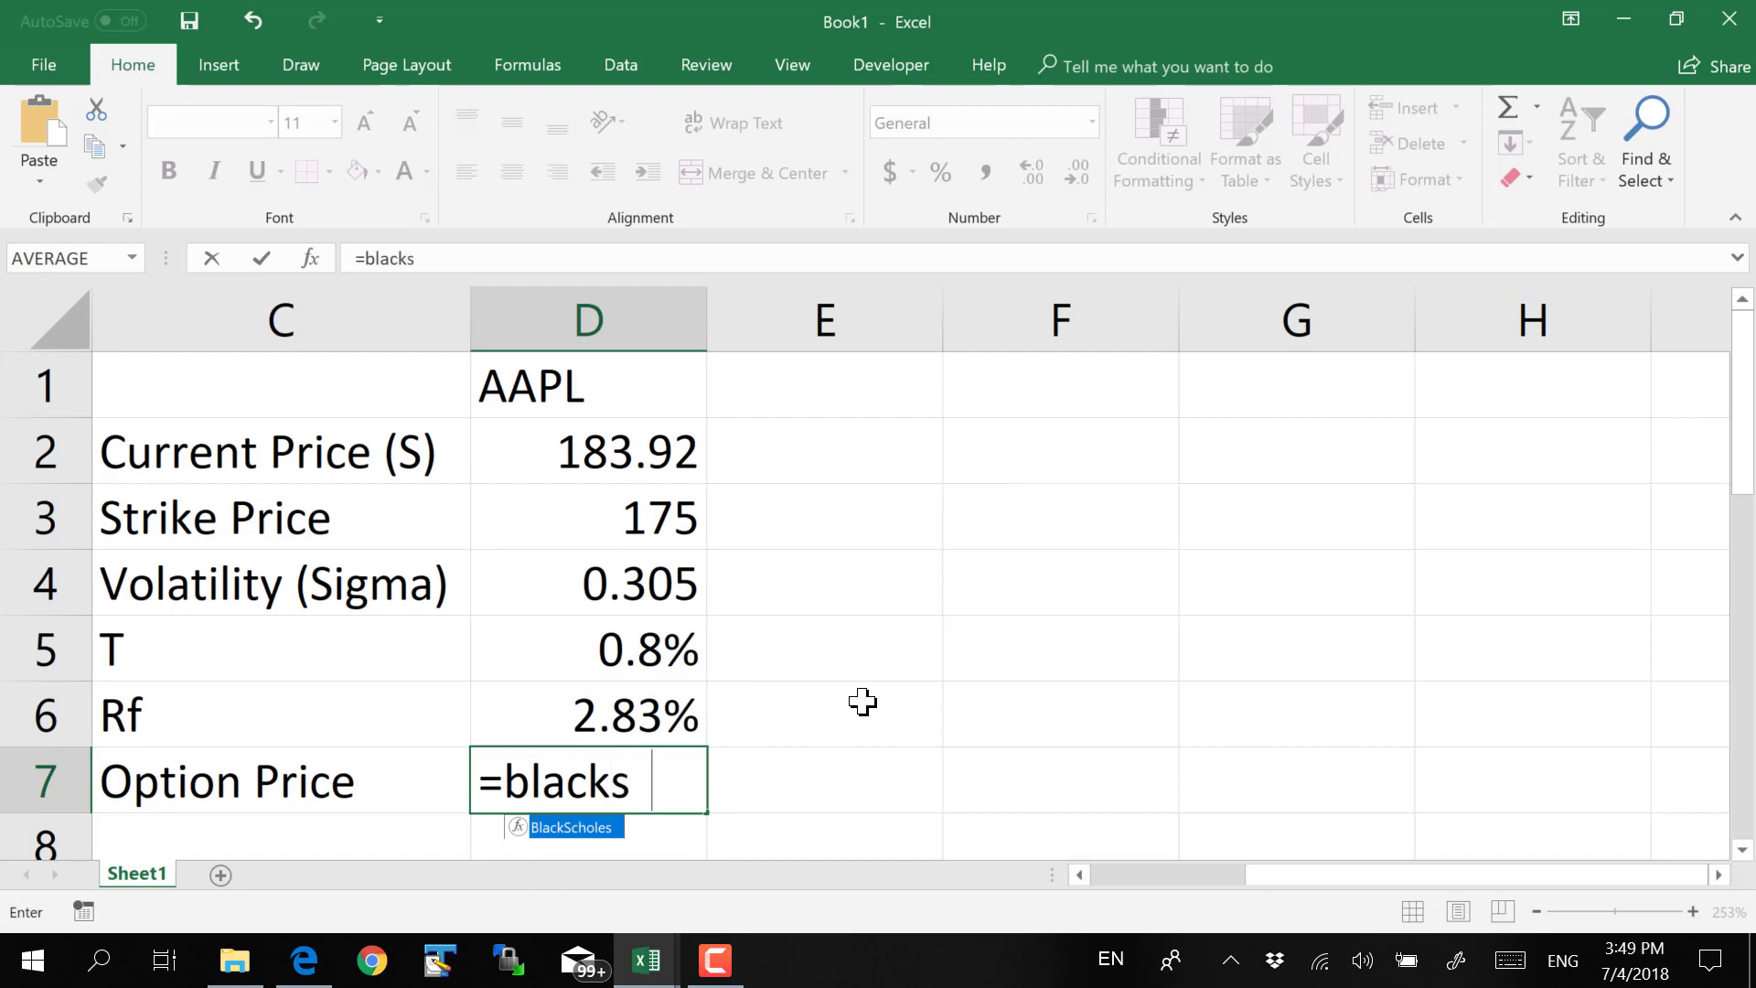
pyautogui.write('choles(')
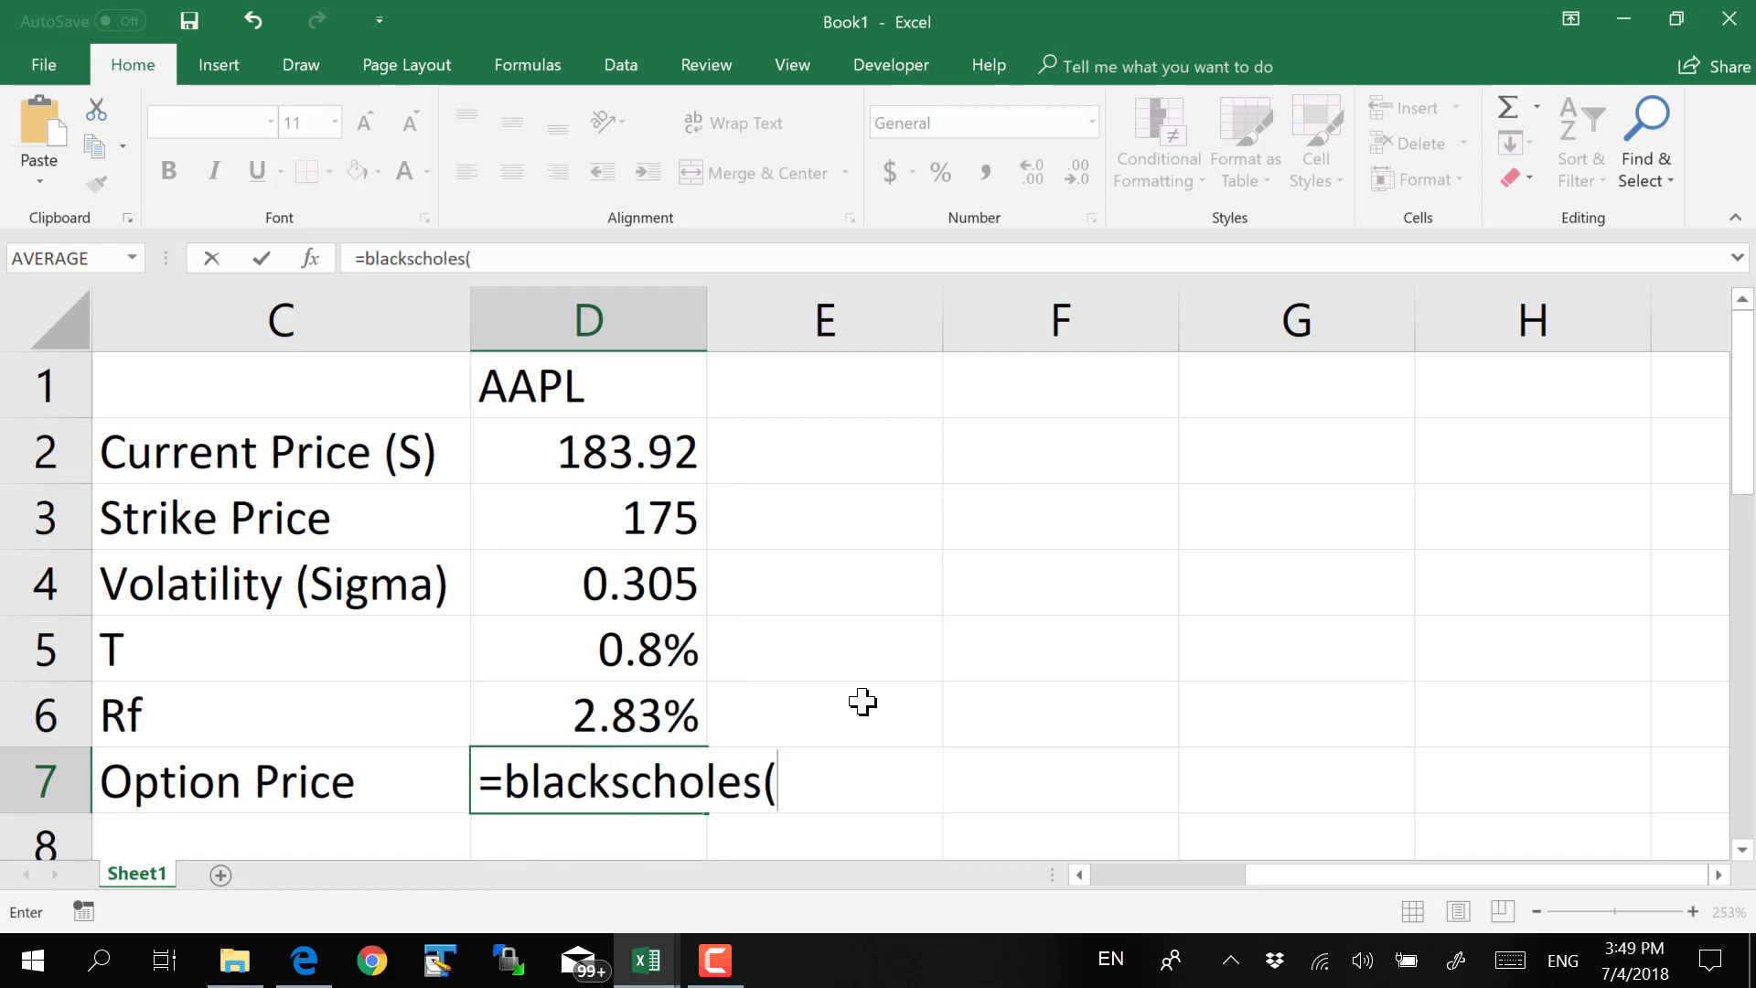
pyautogui.press('BackSpace')
pyautogui.press('BackSpace')
pyautogui.press('BackSpace')
pyautogui.press('BackSpace')
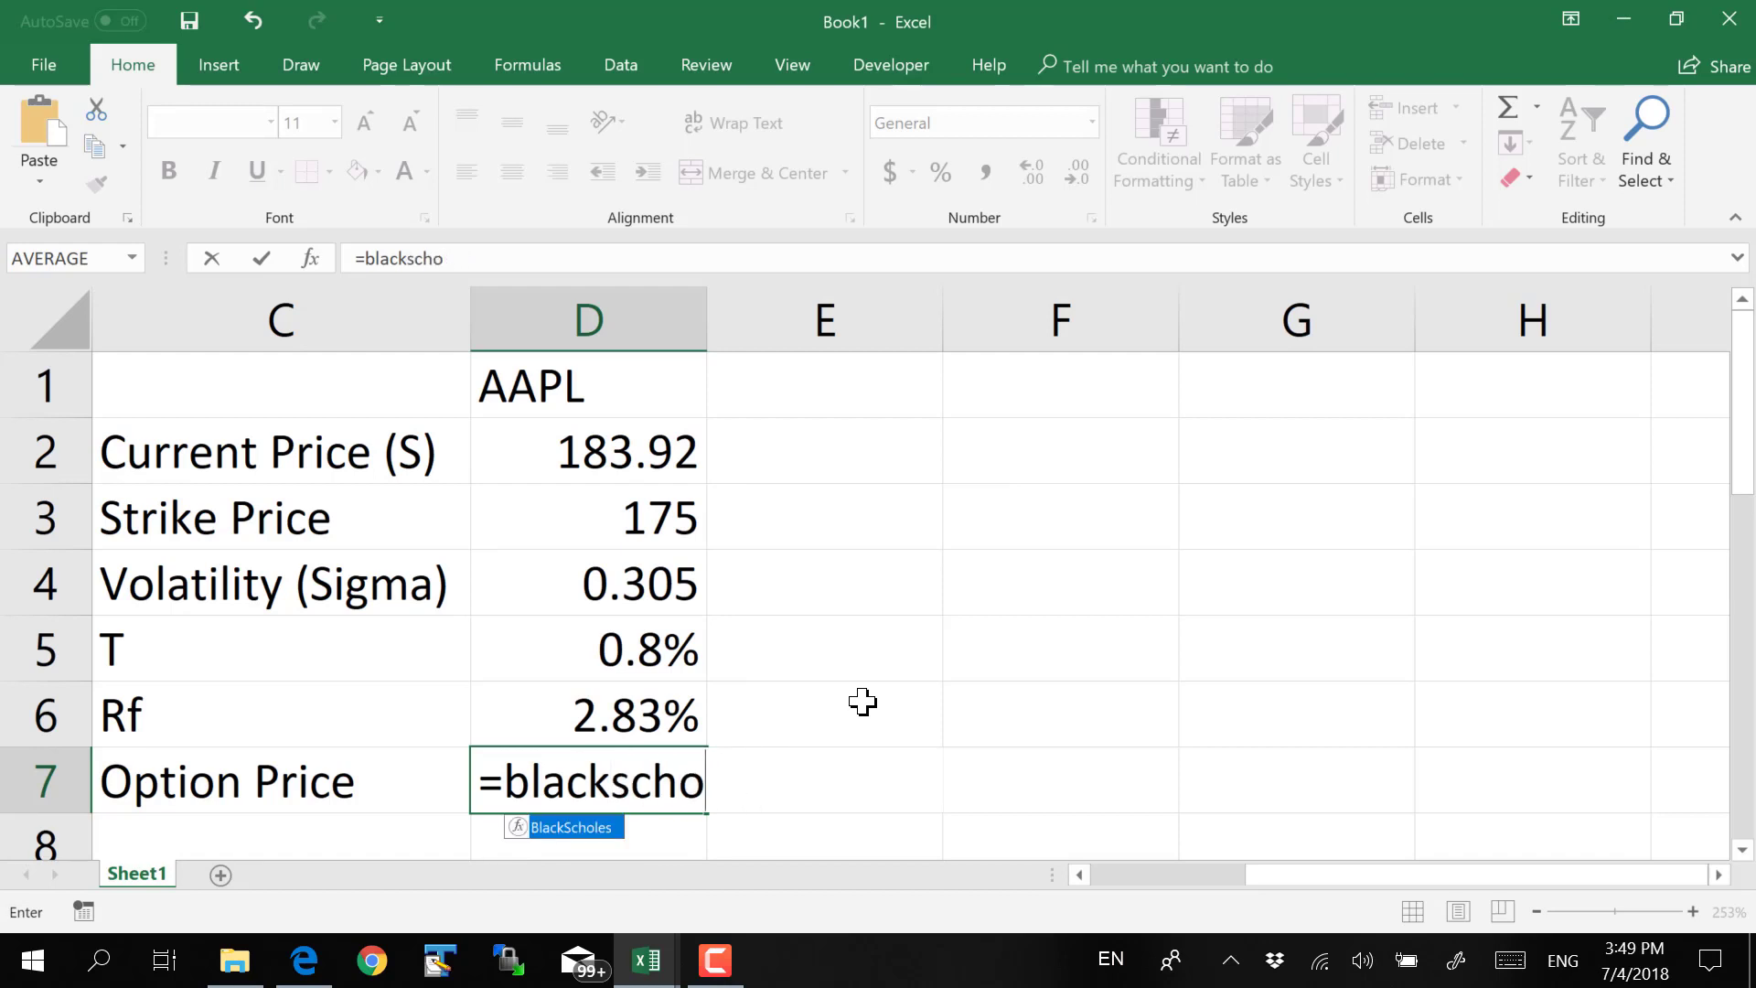
pyautogui.doubleClick(583, 826)
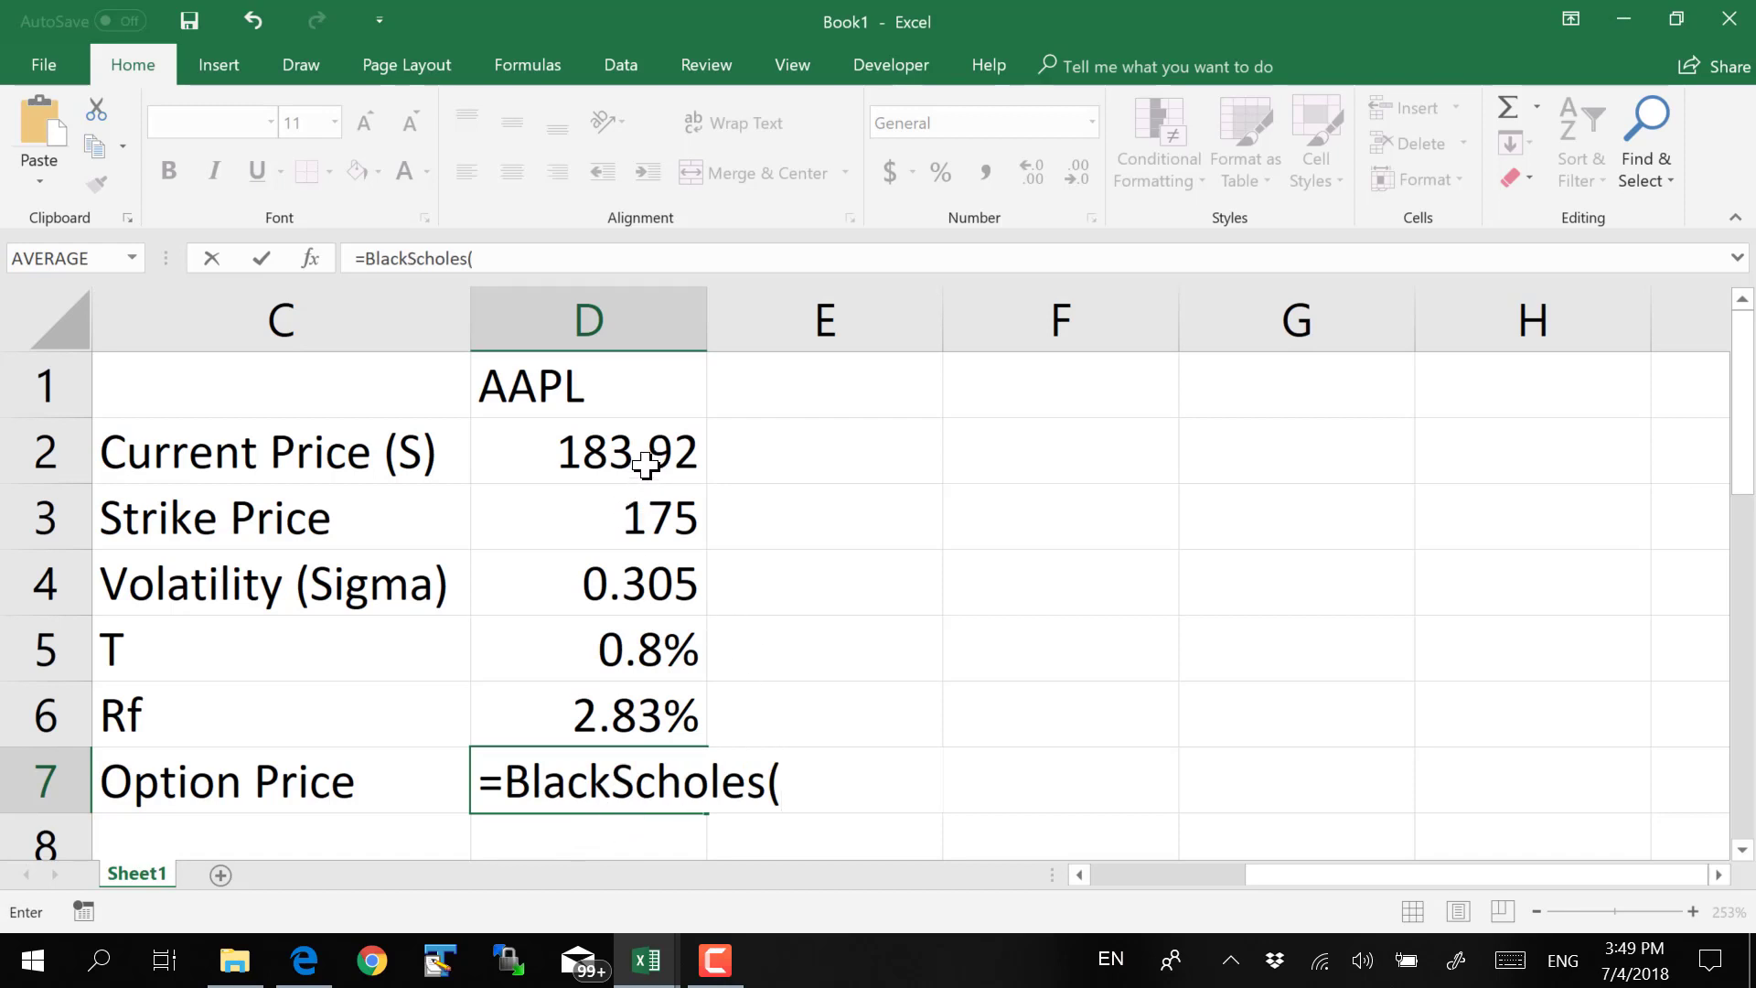
# Pass D2, D3, D5, D6, D4 and TRUE as arguments, giving an option price of 6.414855
pyautogui.click(643, 449)
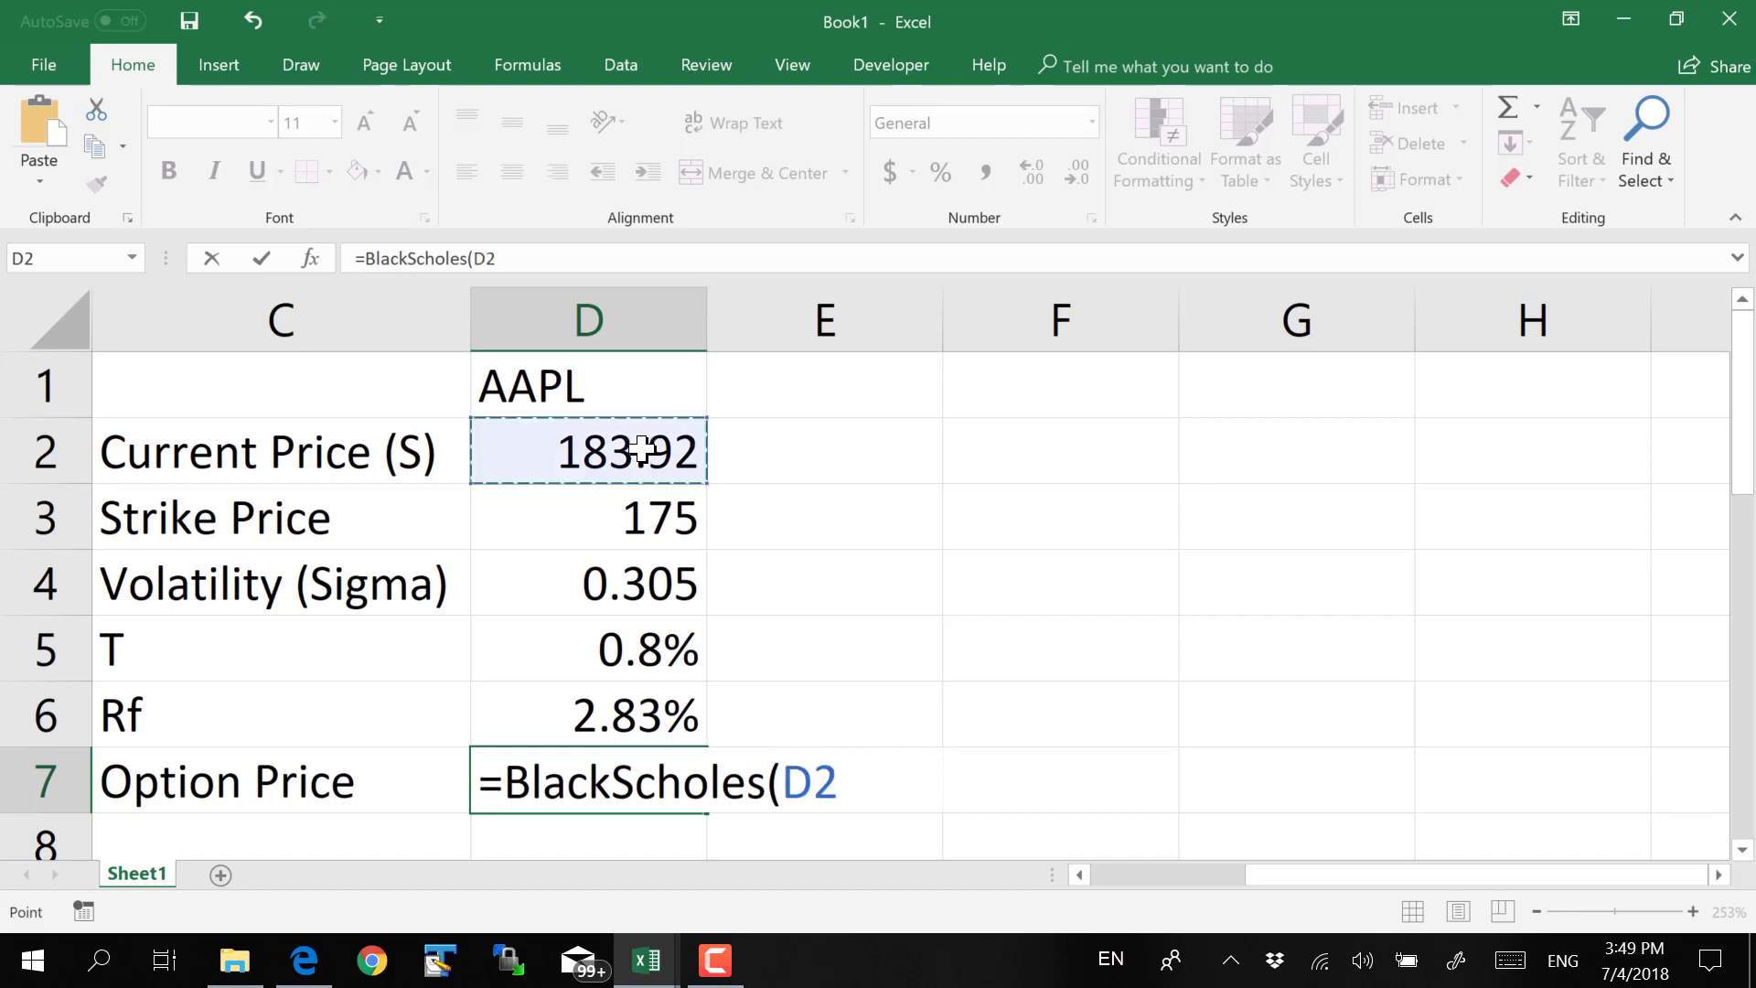
pyautogui.write(',')
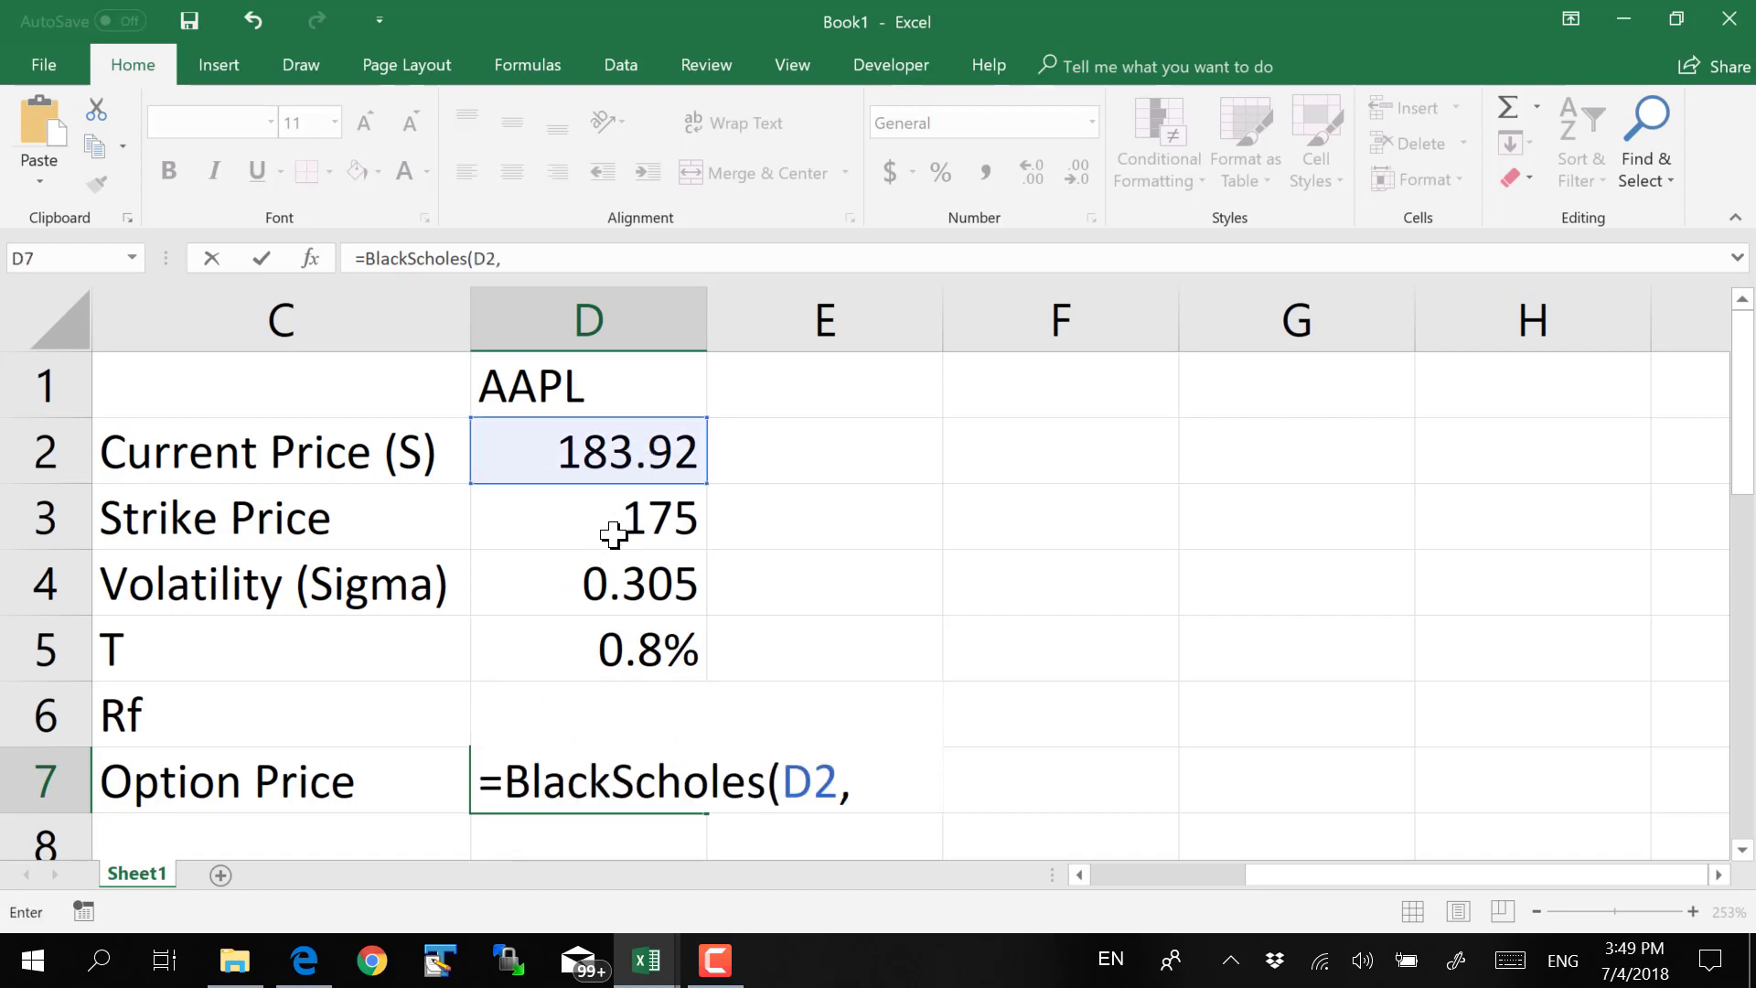
pyautogui.click(613, 535)
pyautogui.write(',')
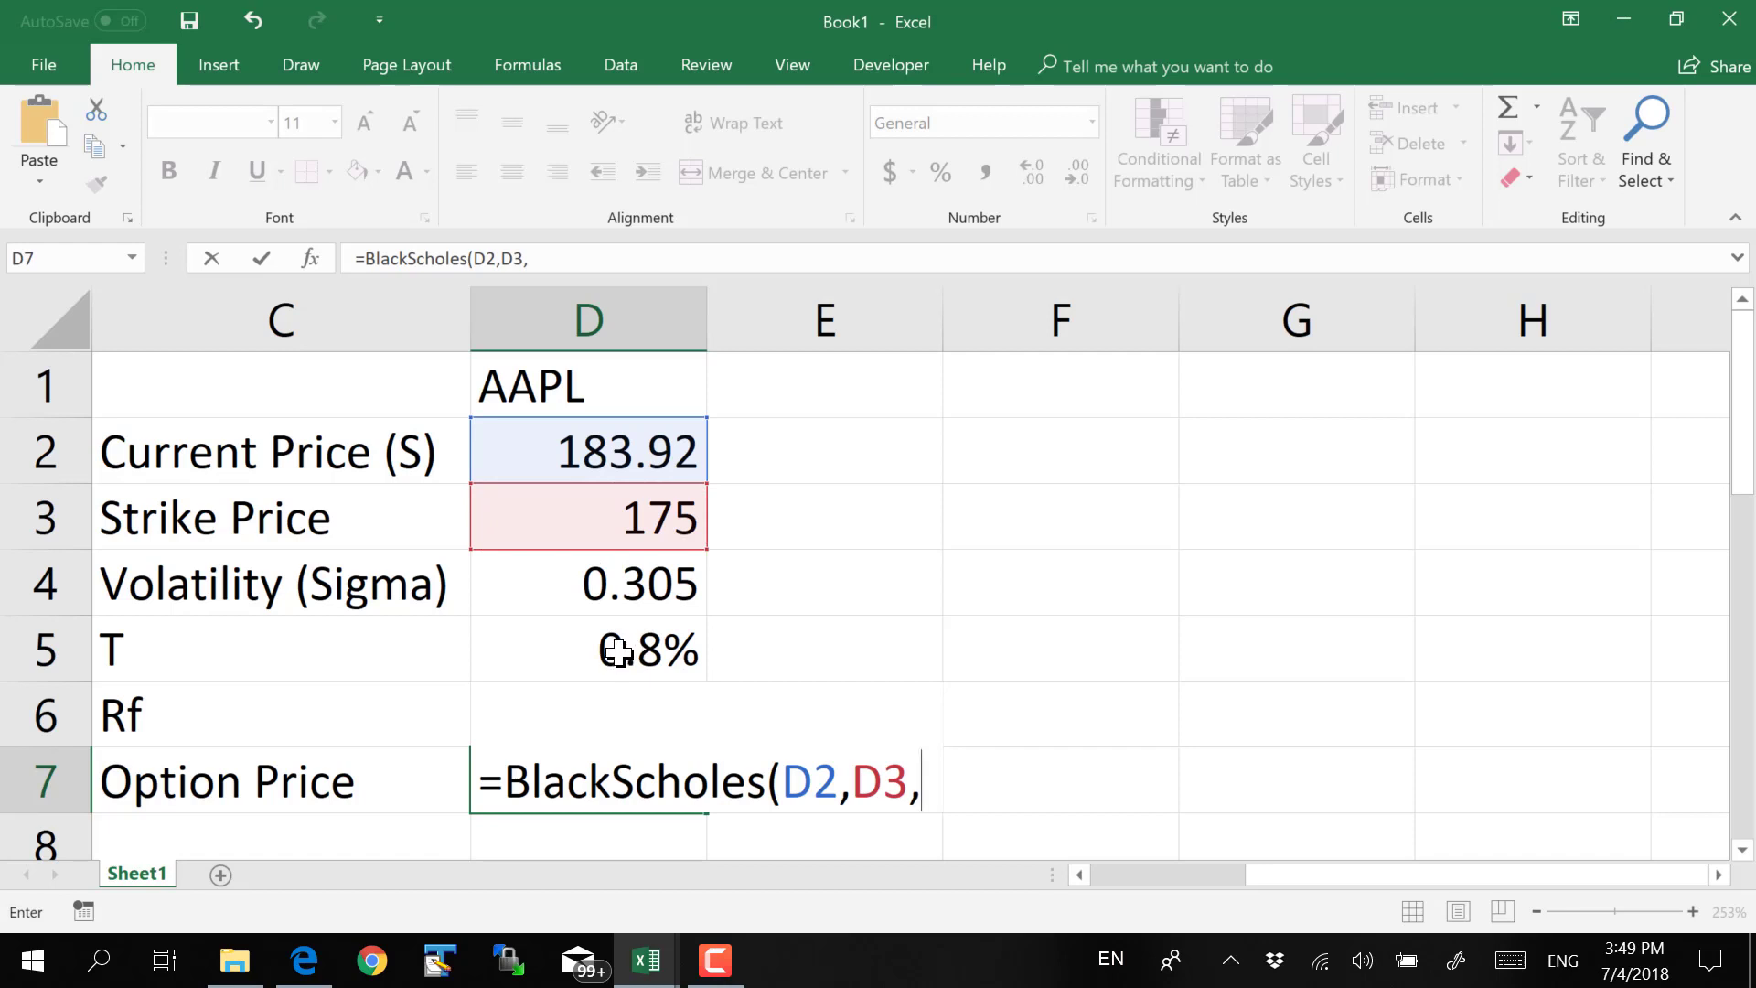
pyautogui.click(667, 633)
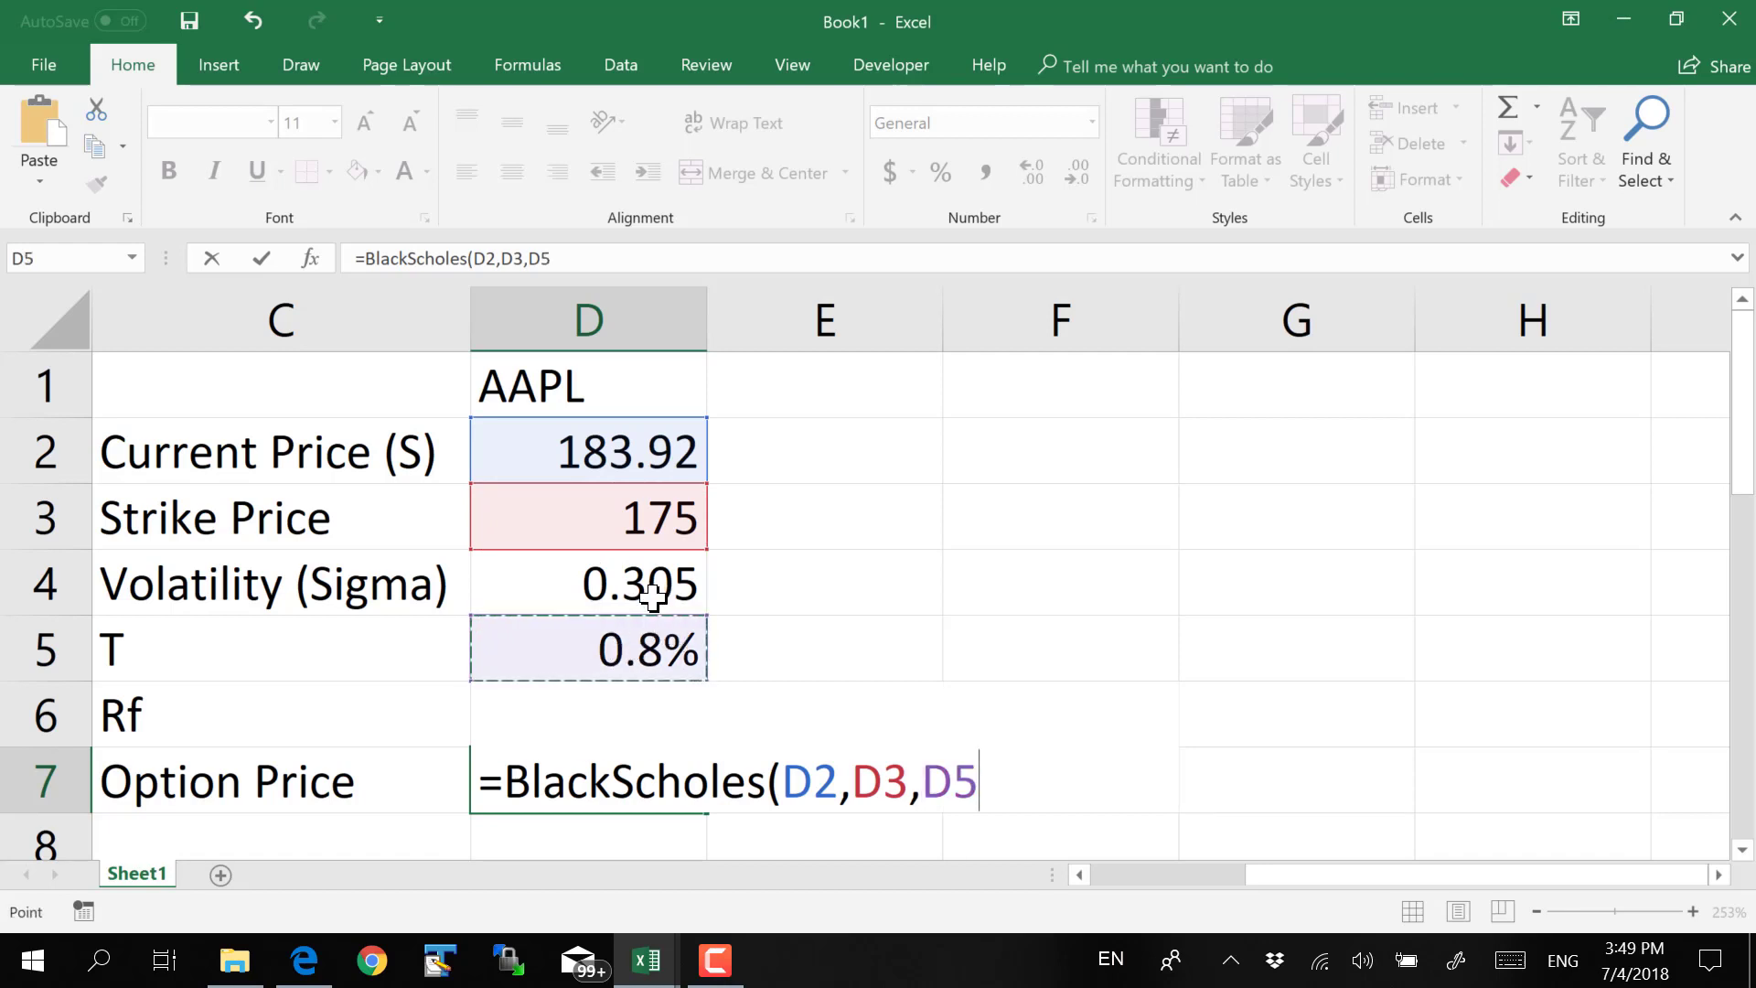
pyautogui.write(',')
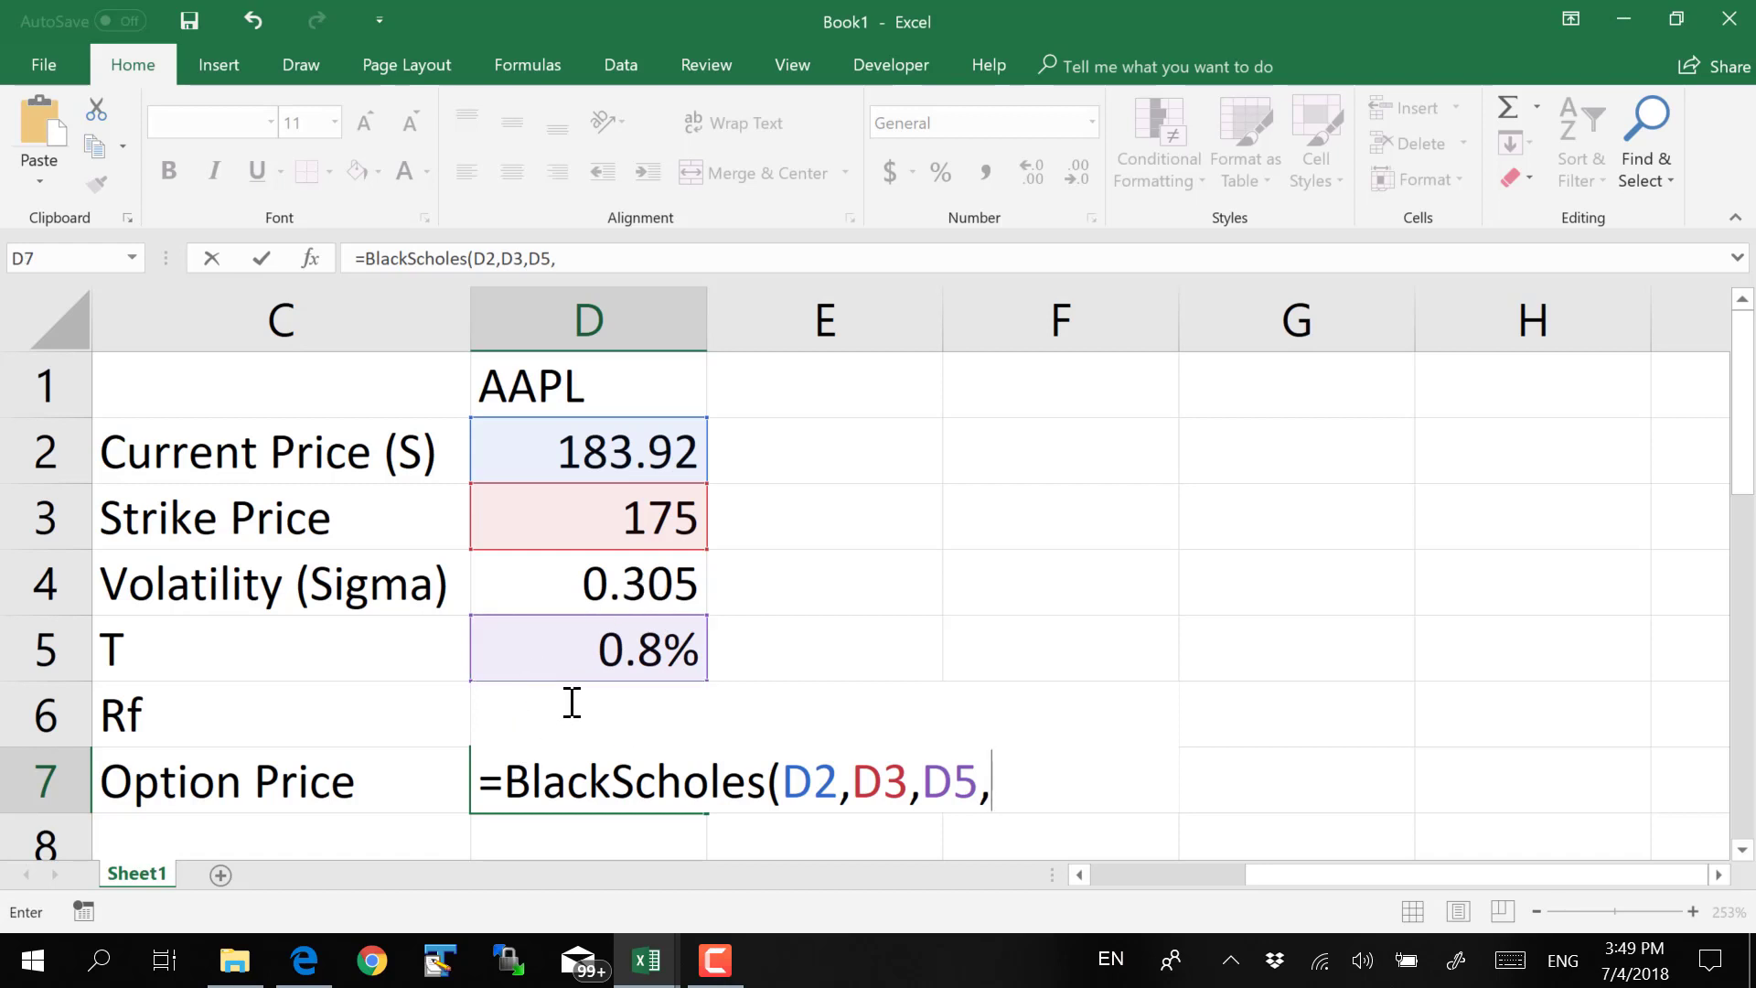
pyautogui.press('Home')
pyautogui.write('D')
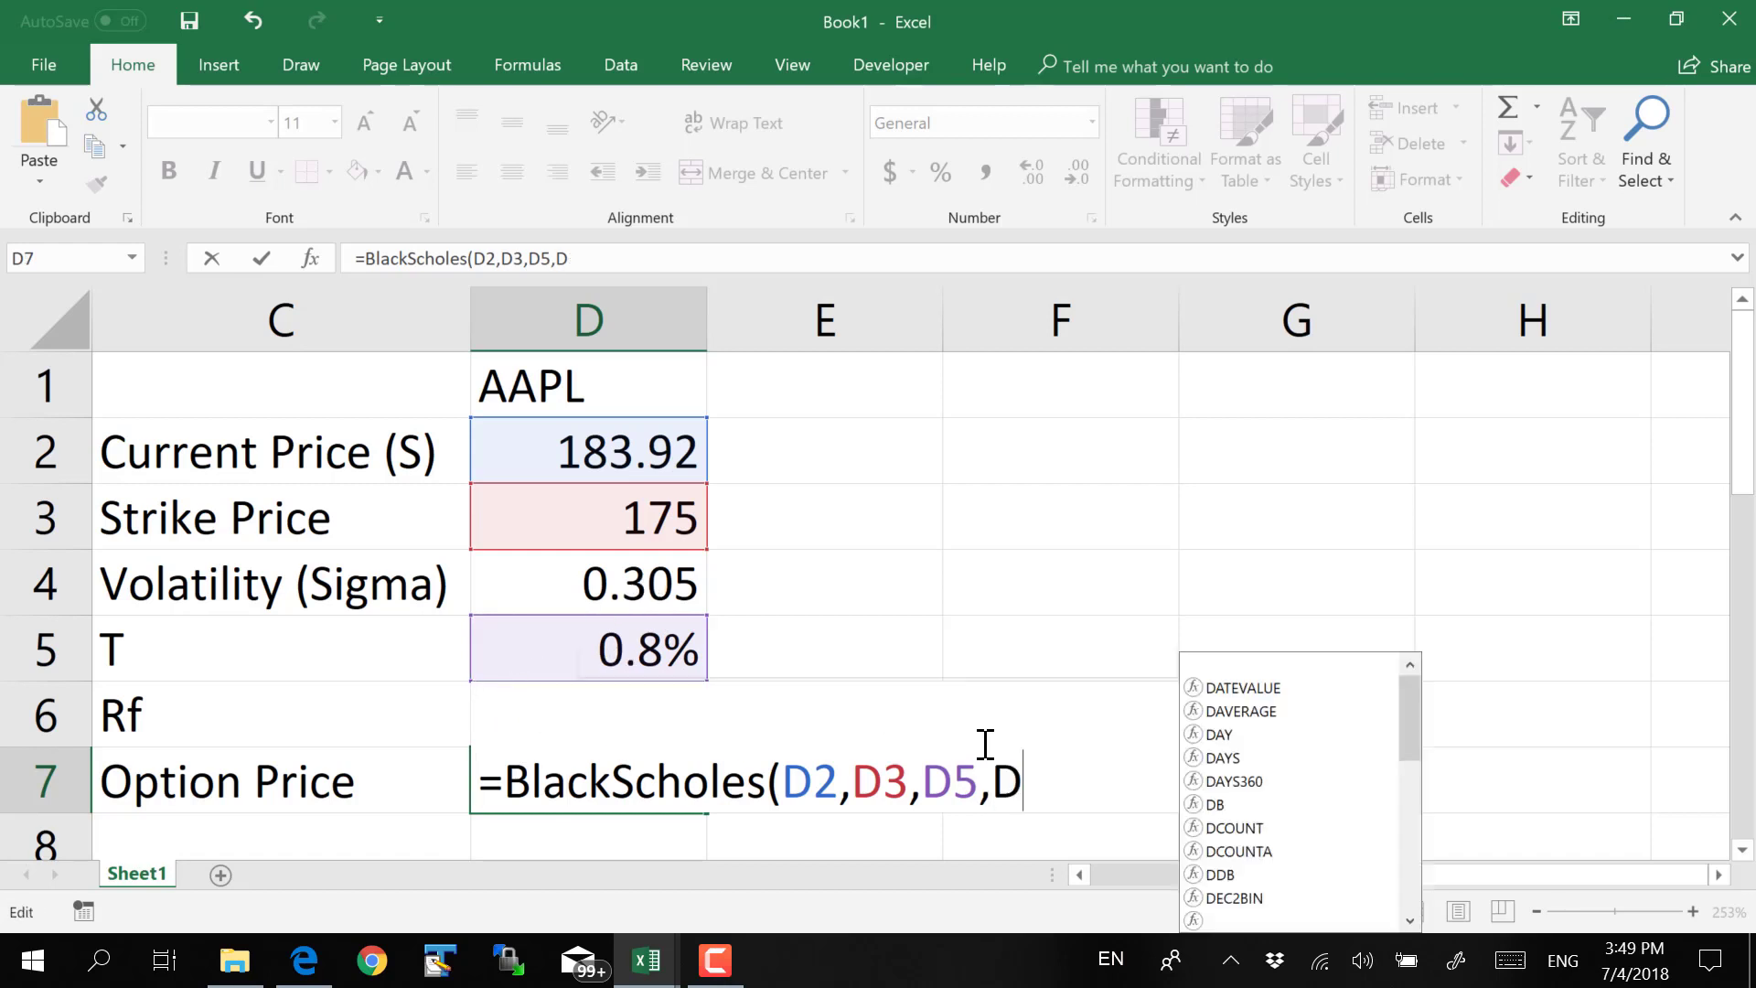
pyautogui.write('6,')
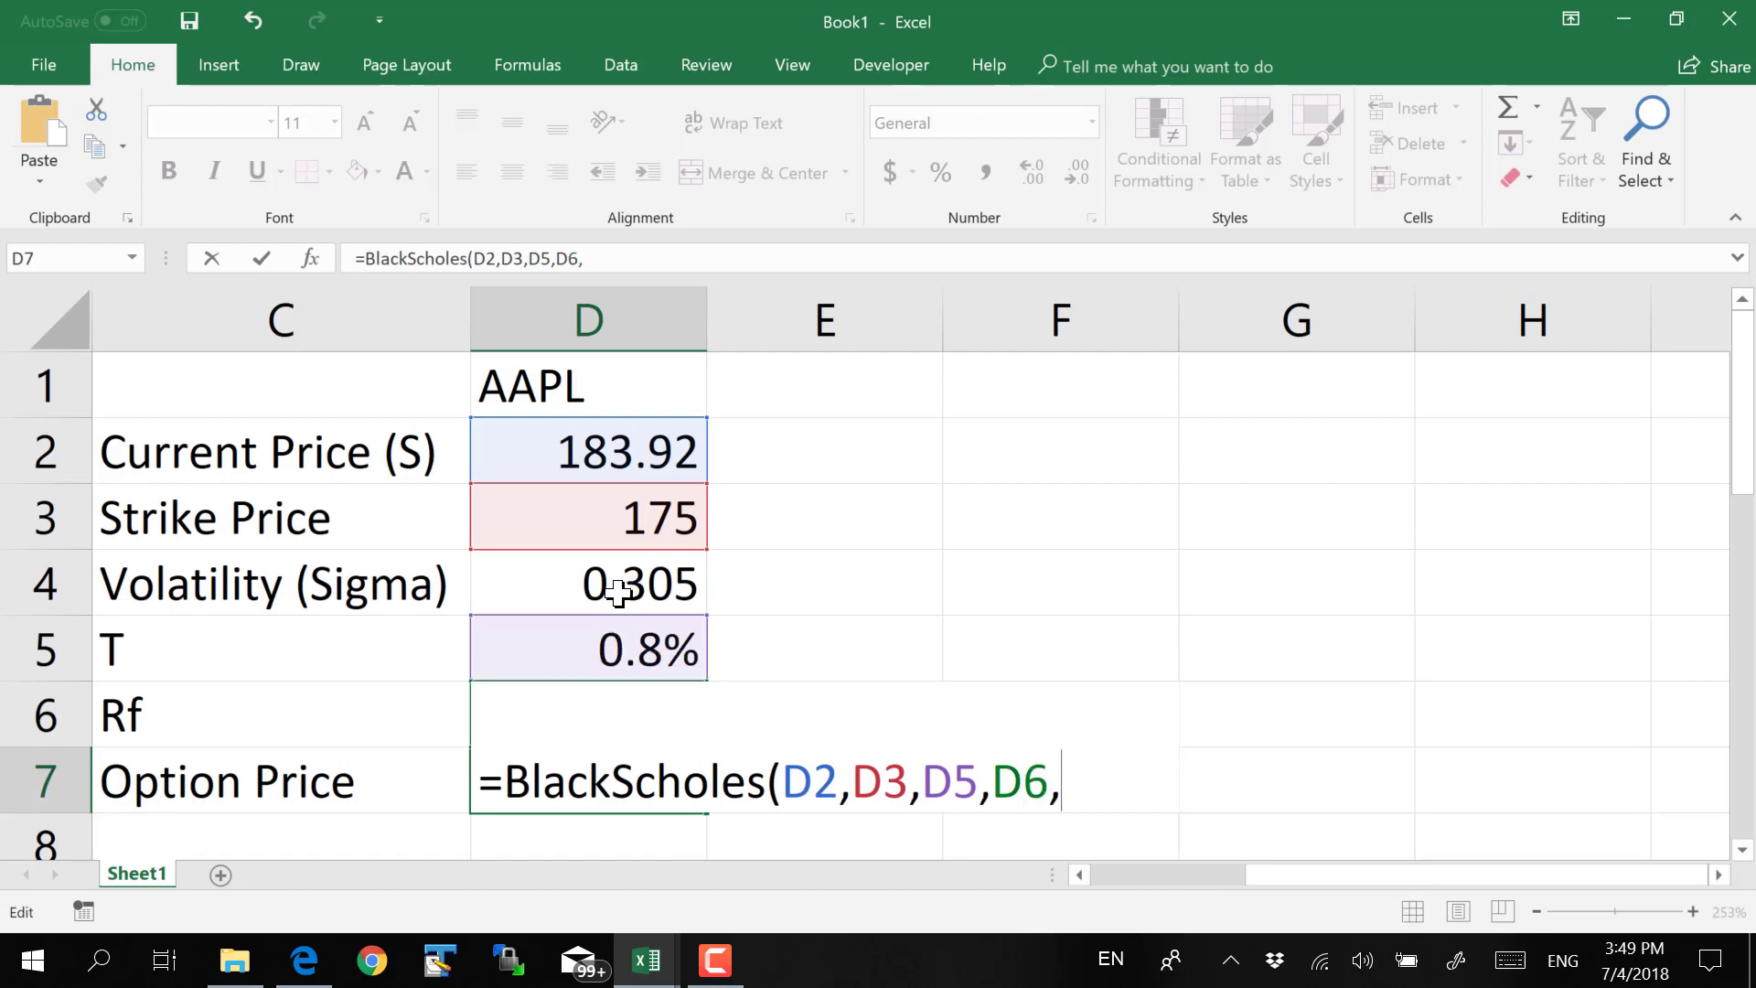
pyautogui.click(619, 593)
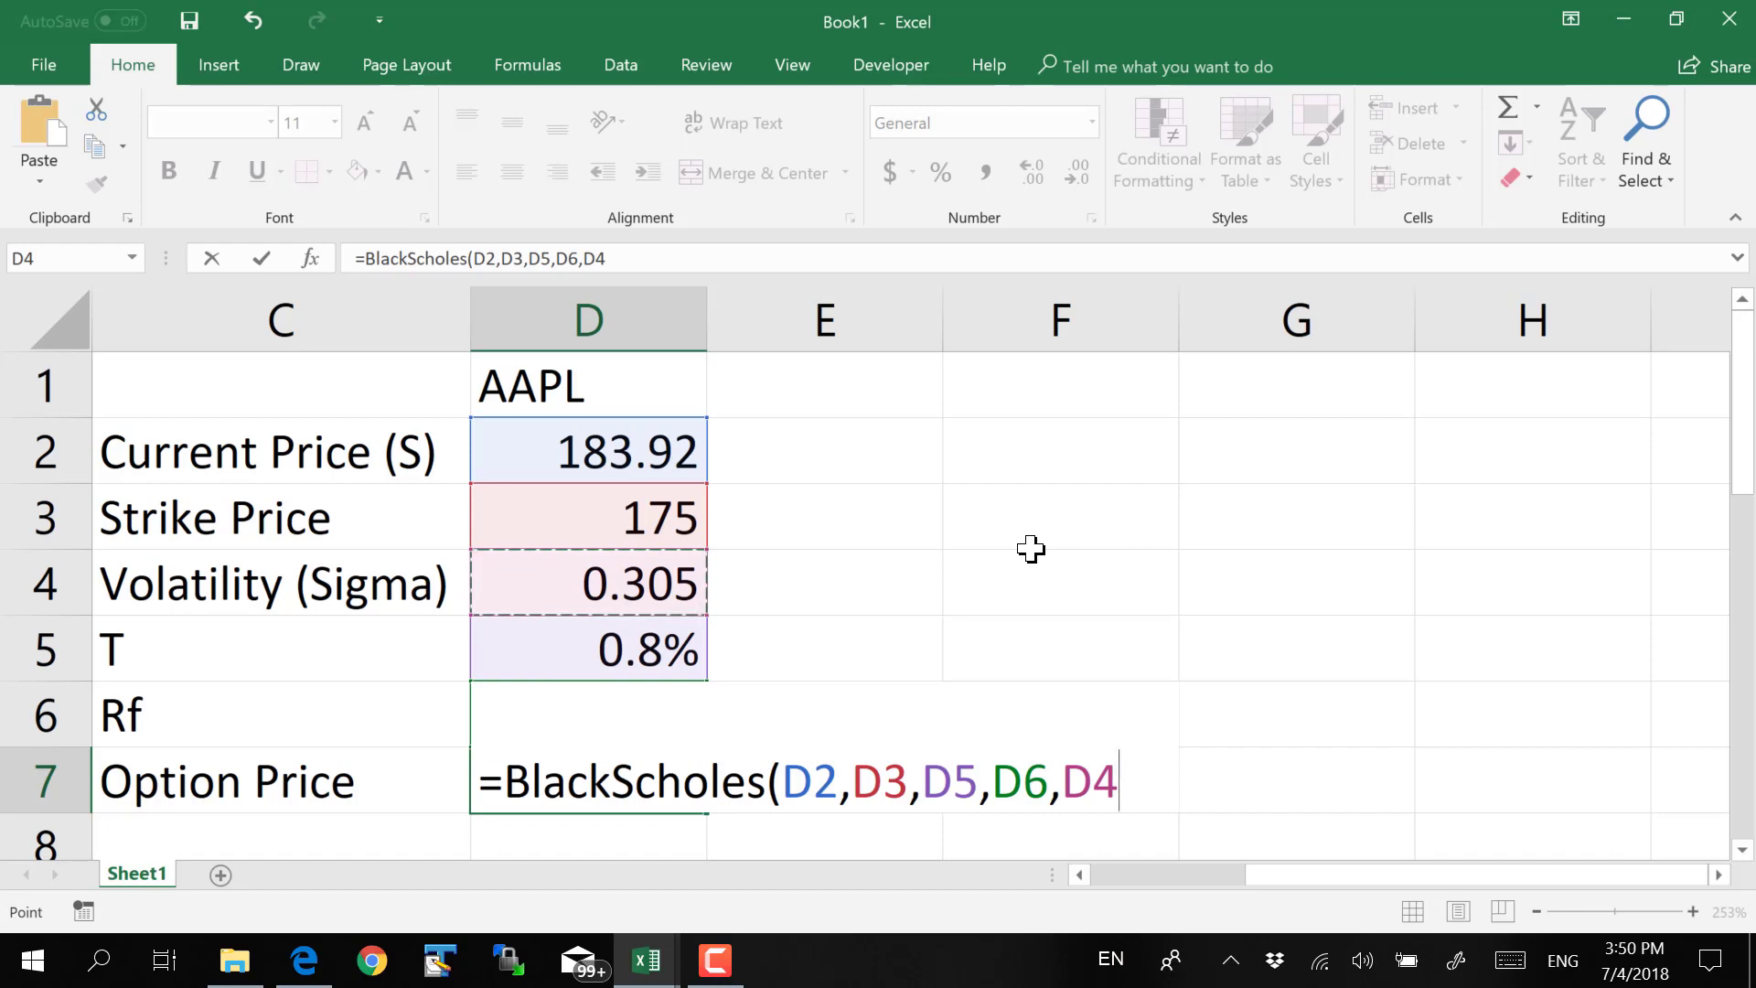
pyautogui.write(',')
pyautogui.write('True)')
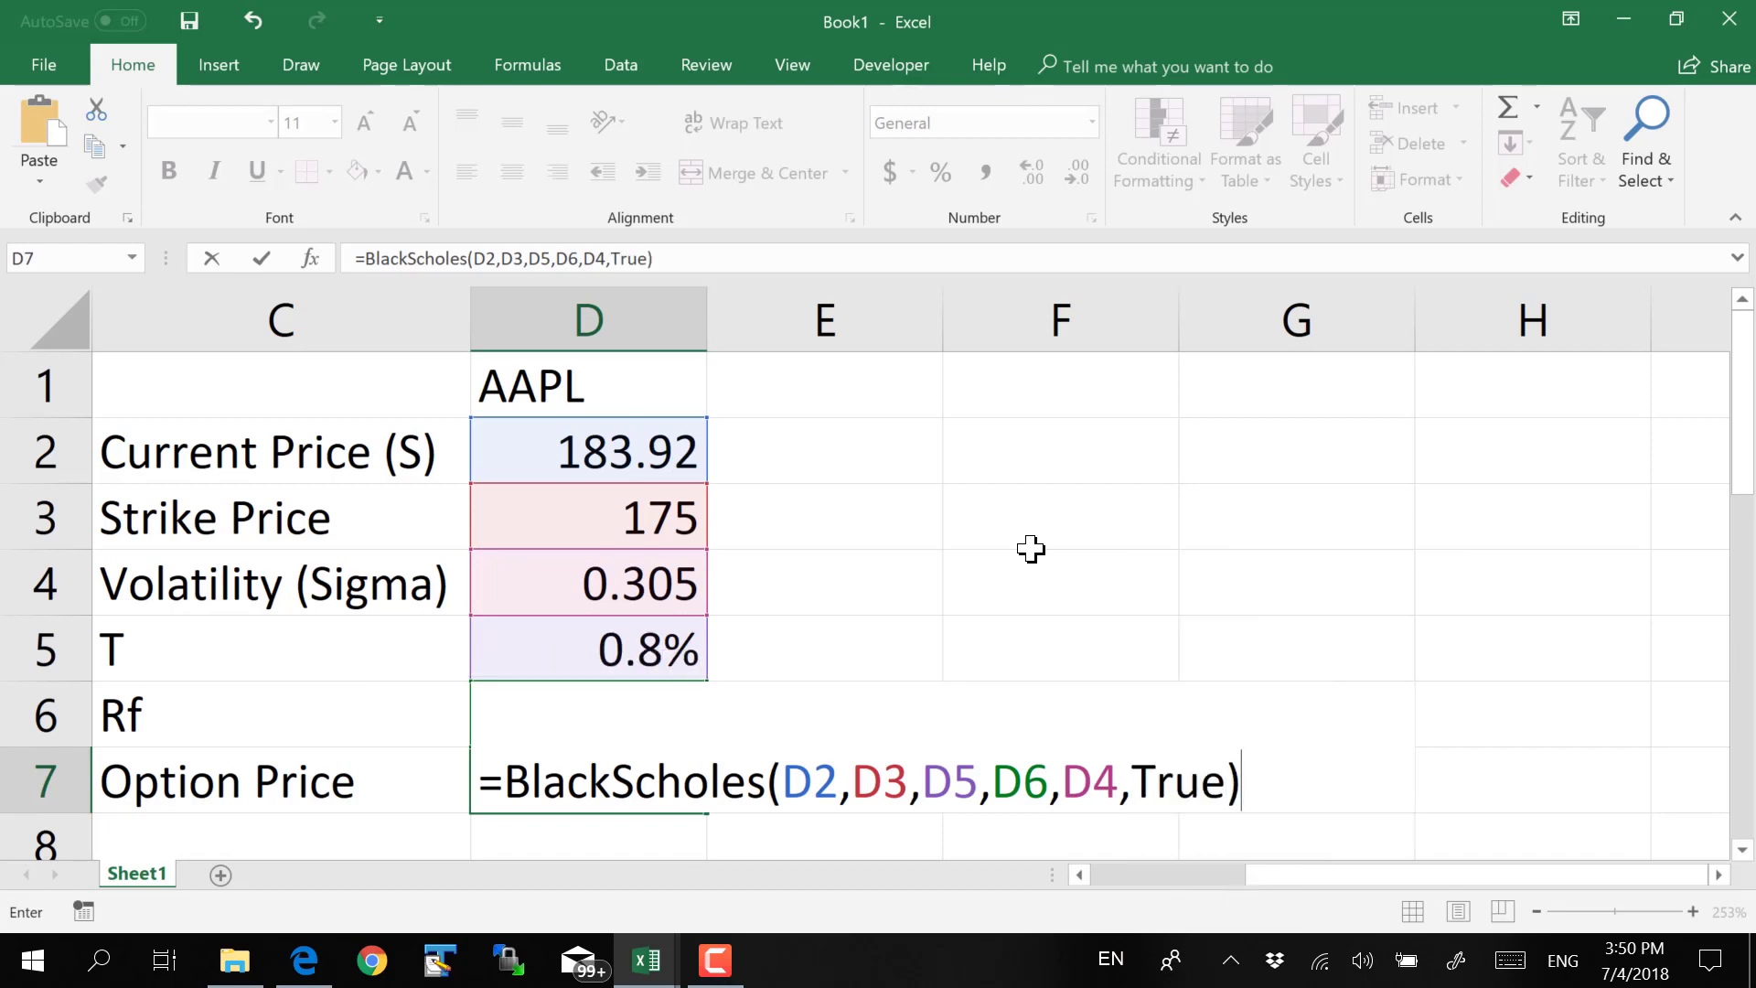
pyautogui.press('Return')
pyautogui.click(640, 697)
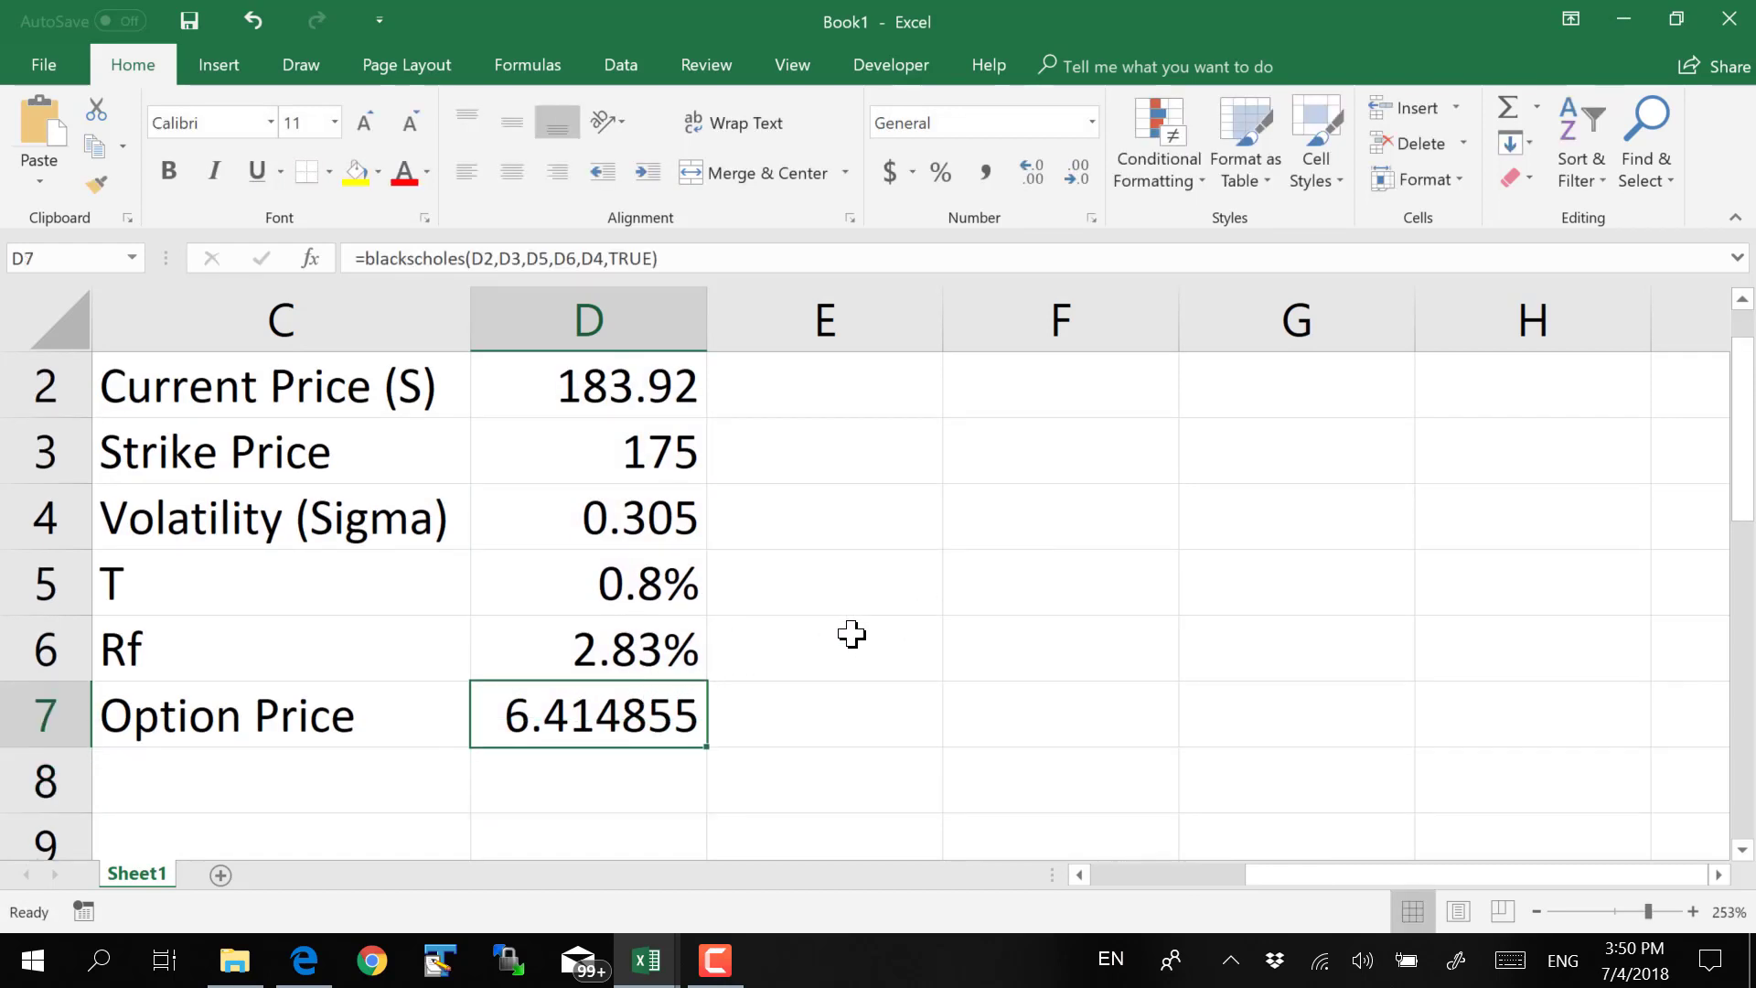
pyautogui.scroll(1, 835, 585)
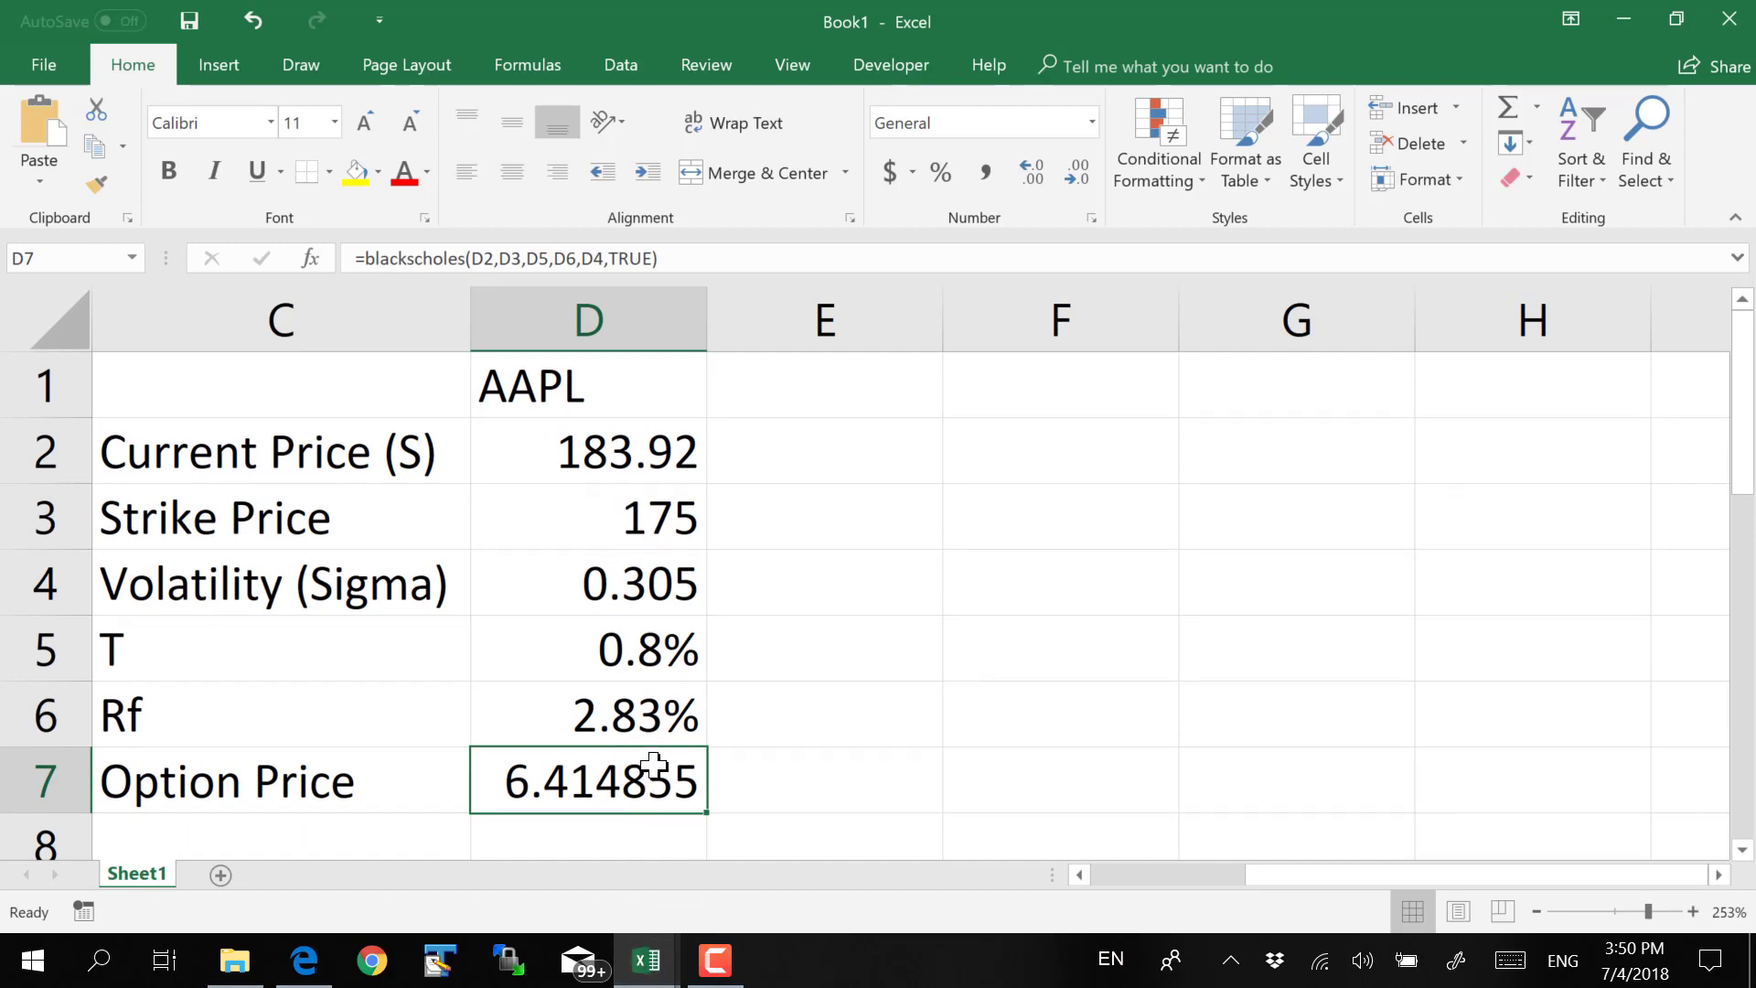
# Check the Nasdaq 175-strike AAPL call's last price of 9.80, then return to Excel
pyautogui.click(309, 960)
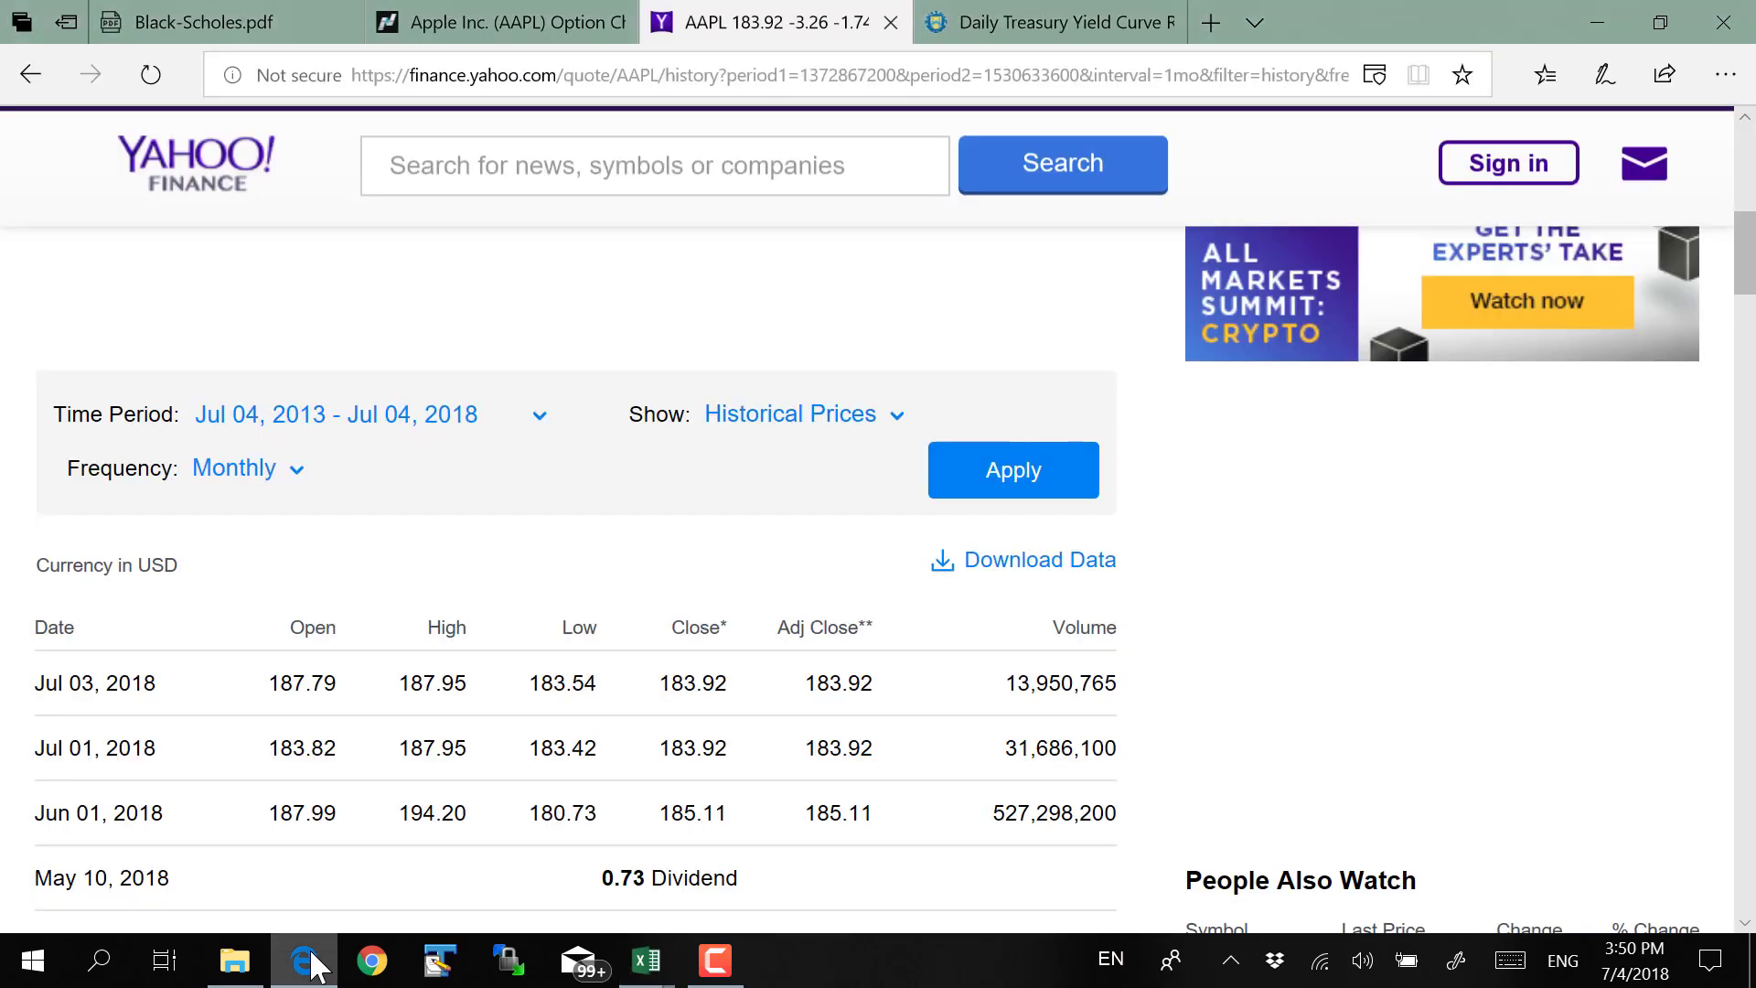
pyautogui.click(499, 22)
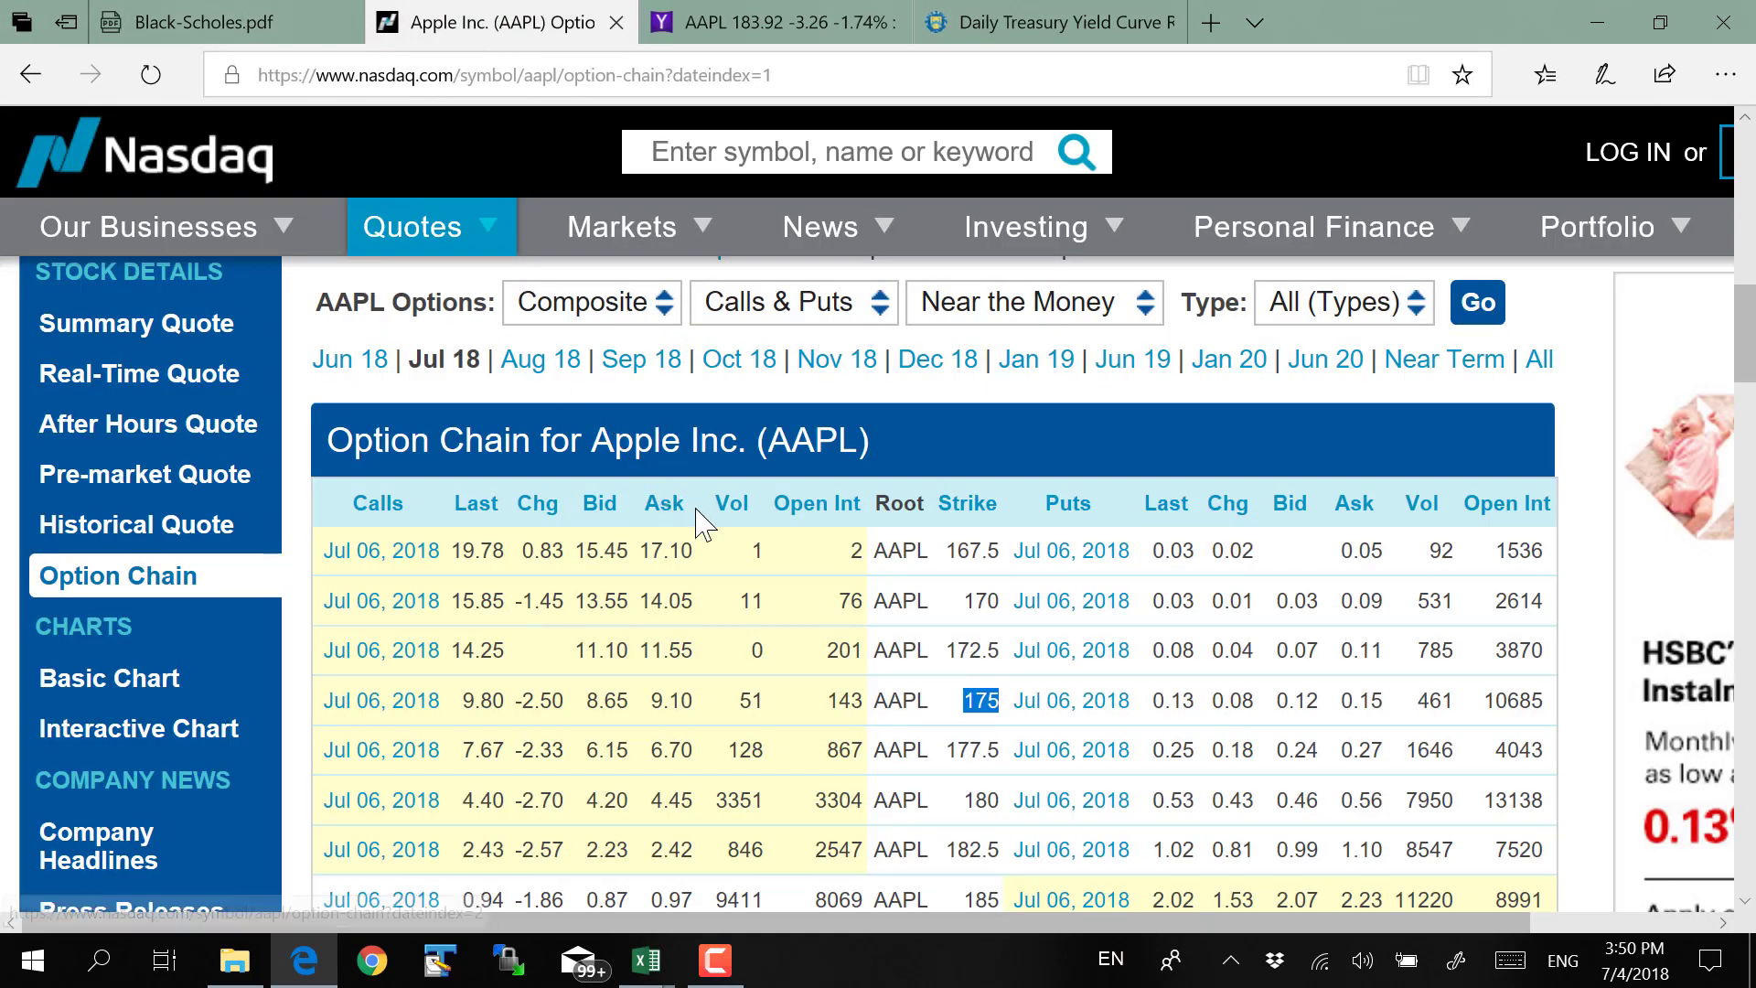
pyautogui.doubleClick(470, 701)
pyautogui.click(528, 697)
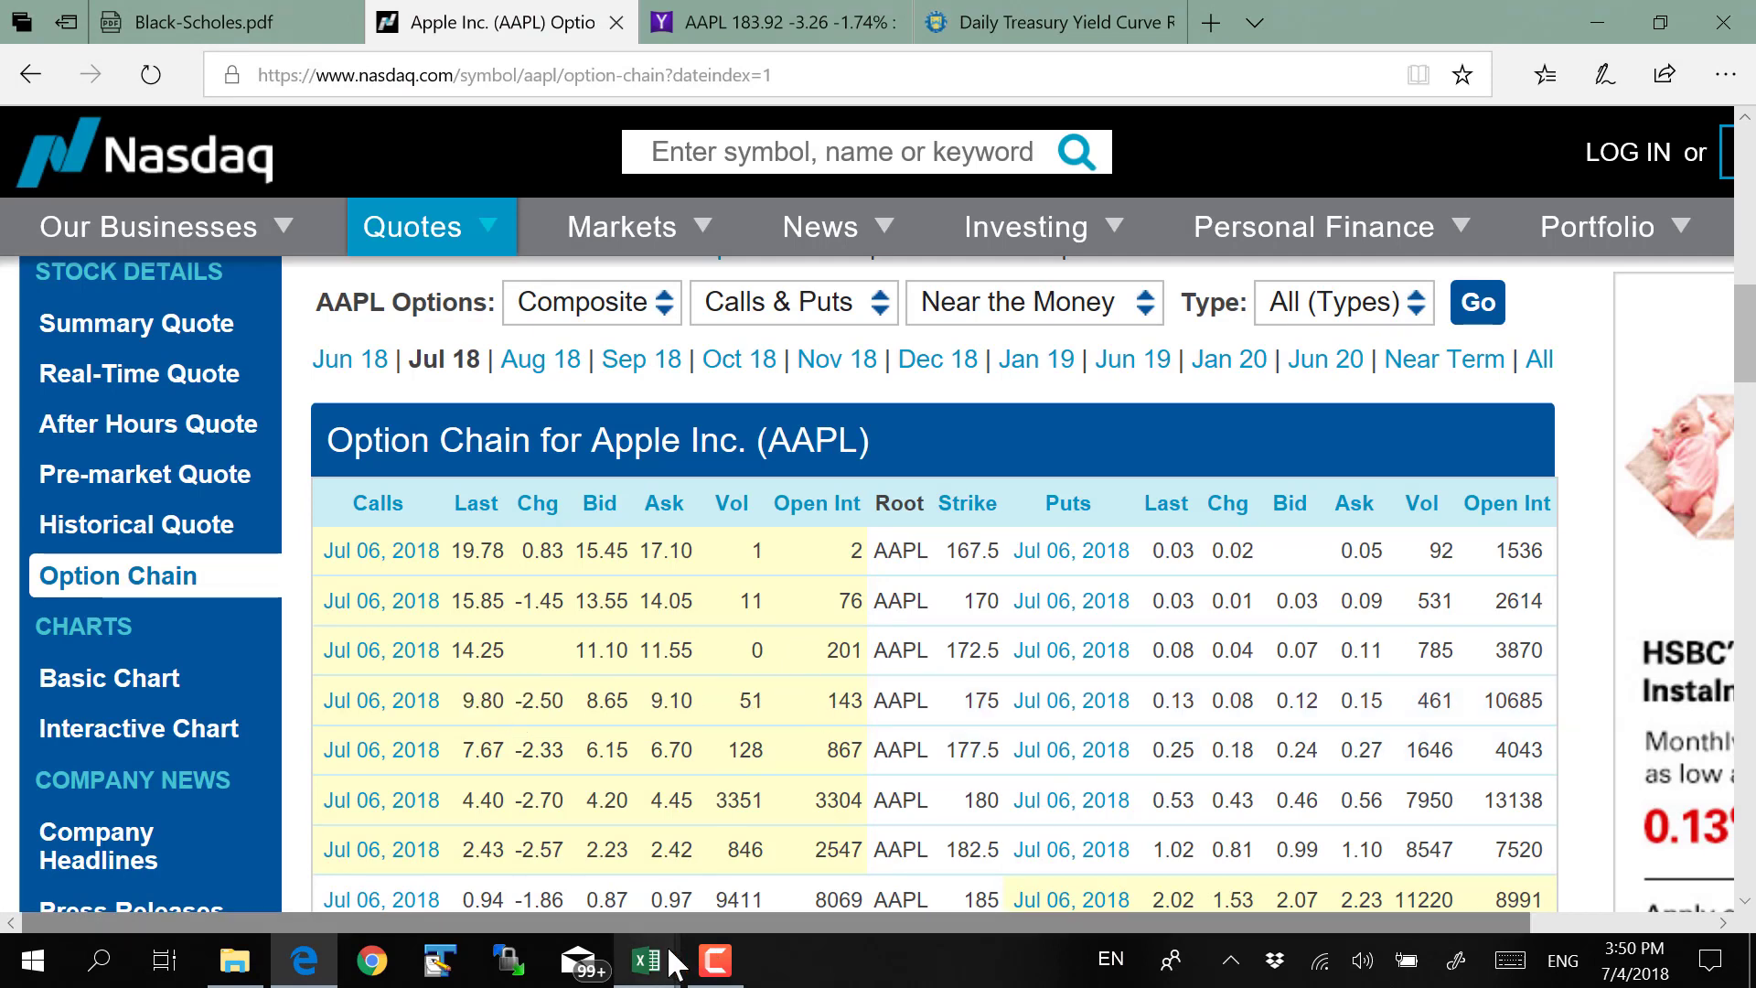
pyautogui.moveTo(646, 960)
pyautogui.click(413, 892)
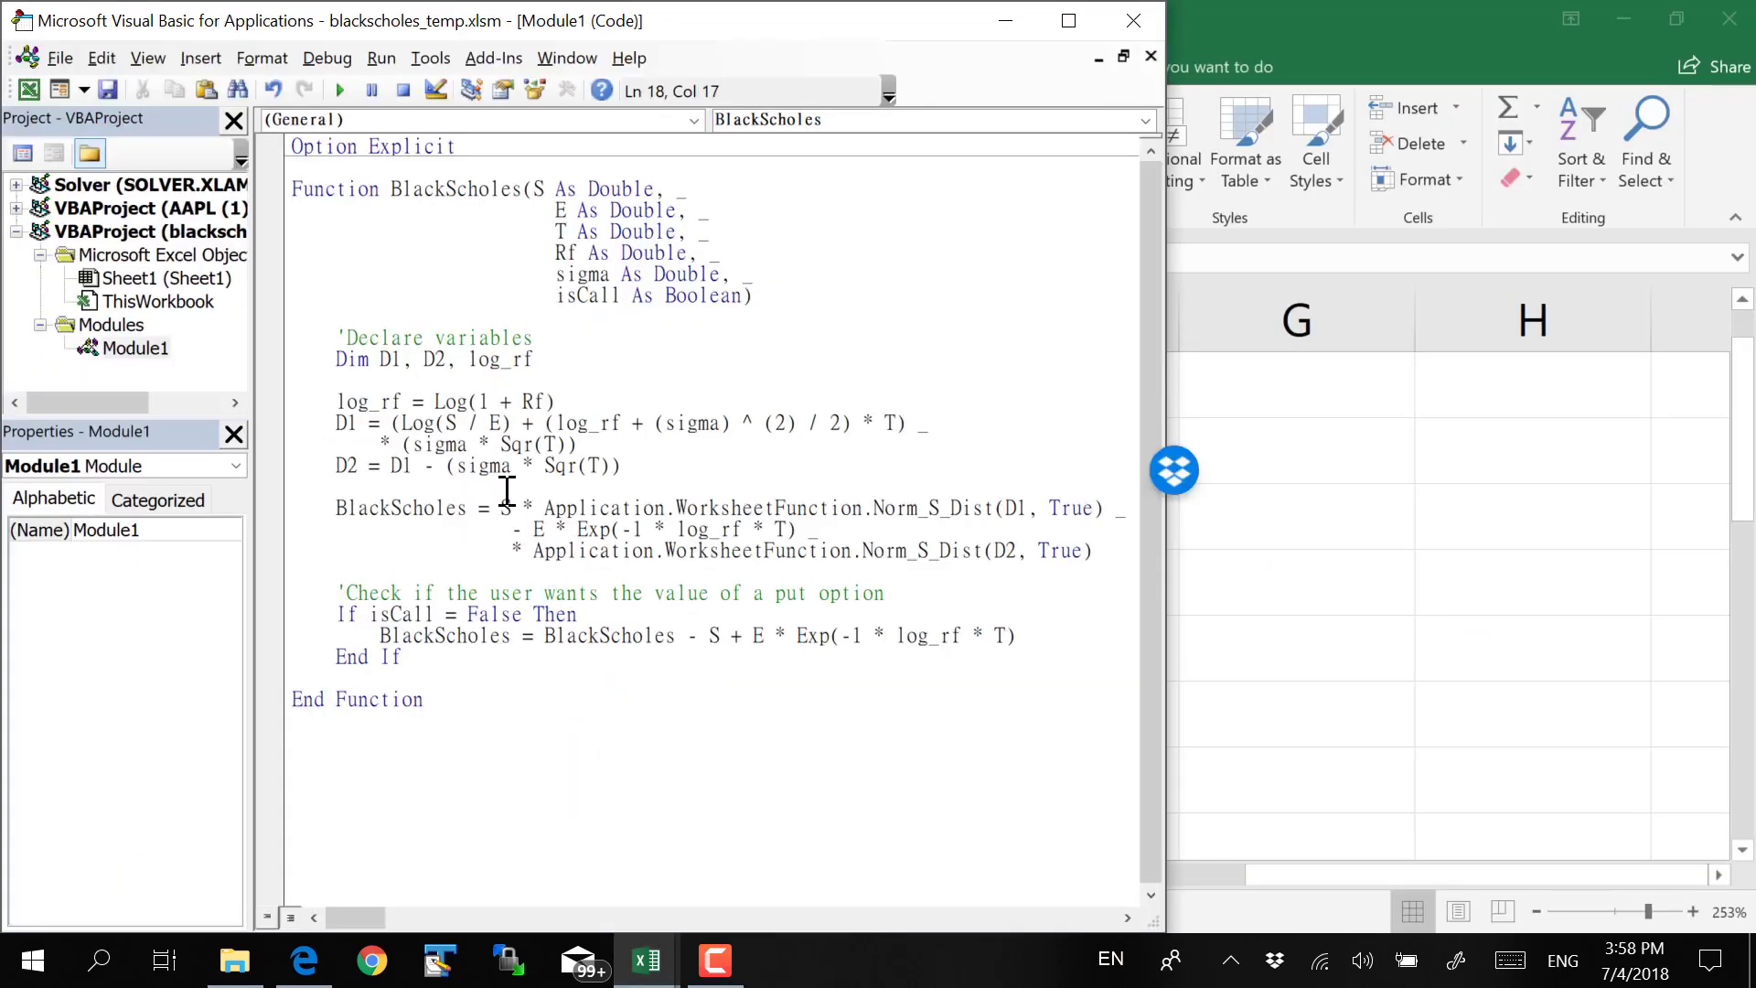
# Change the D1 line to divide by (sigma * Sqr(T)) and rejoin its continuation line
pyautogui.moveTo(380, 446); pyautogui.dragTo(403, 446)
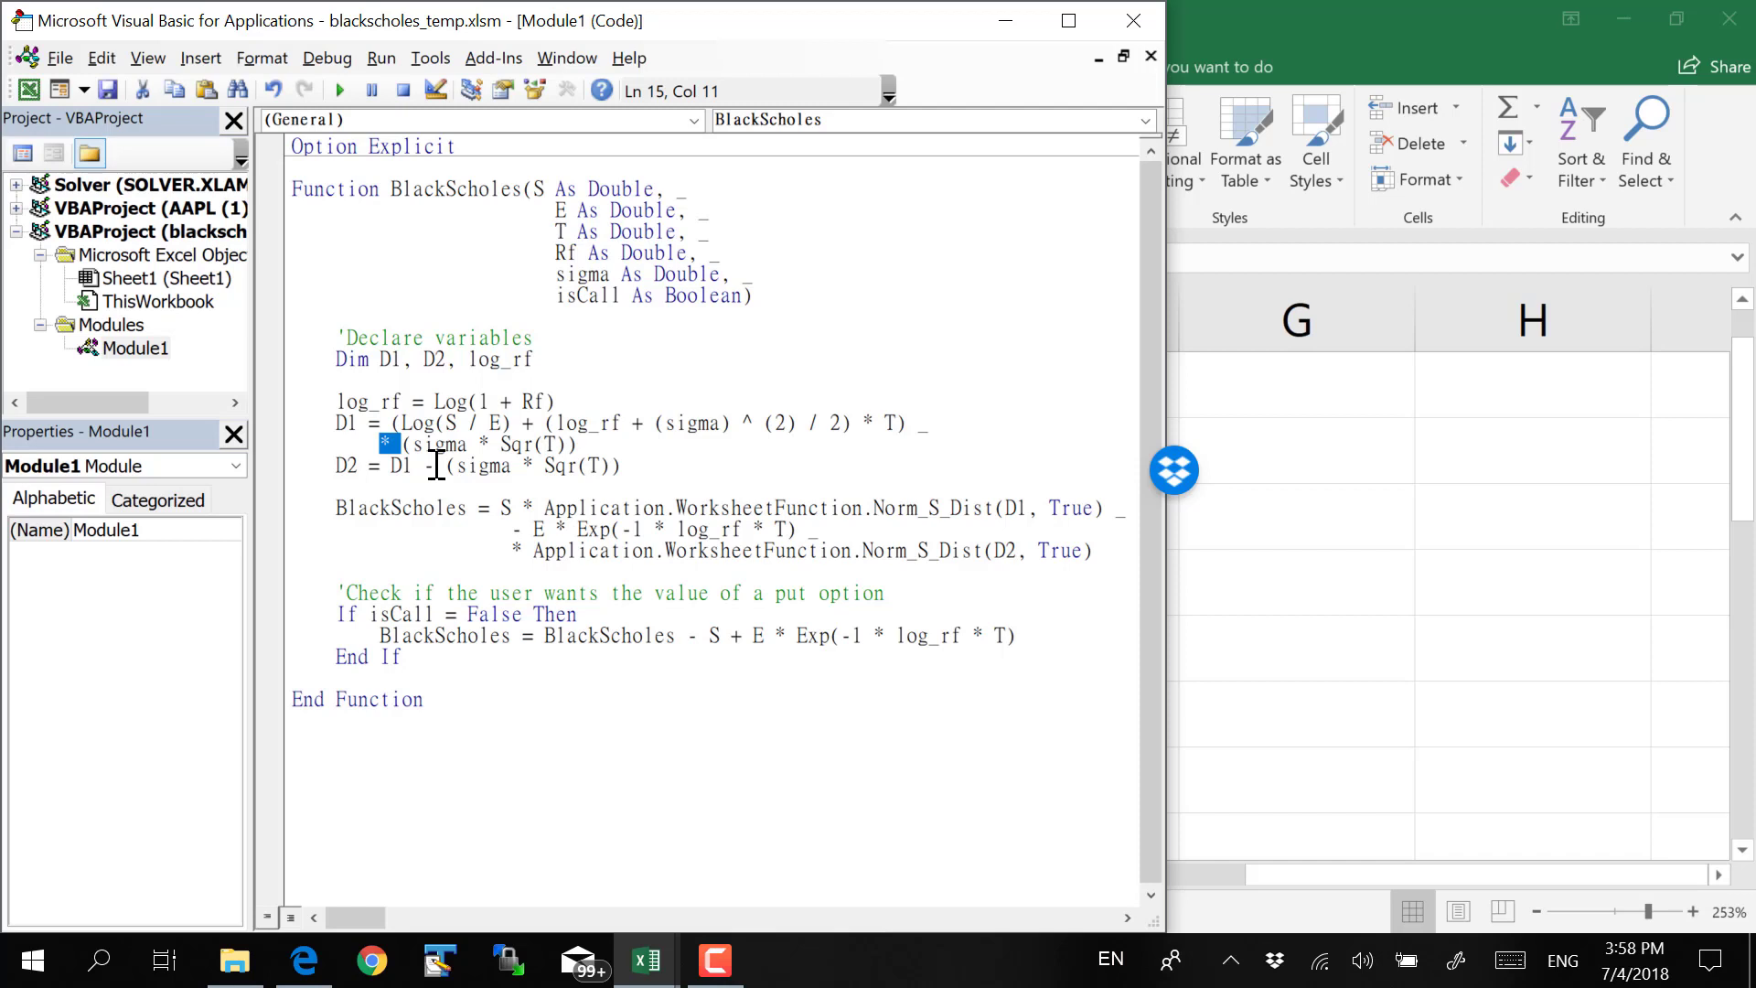
pyautogui.write('/')
pyautogui.press('Return')
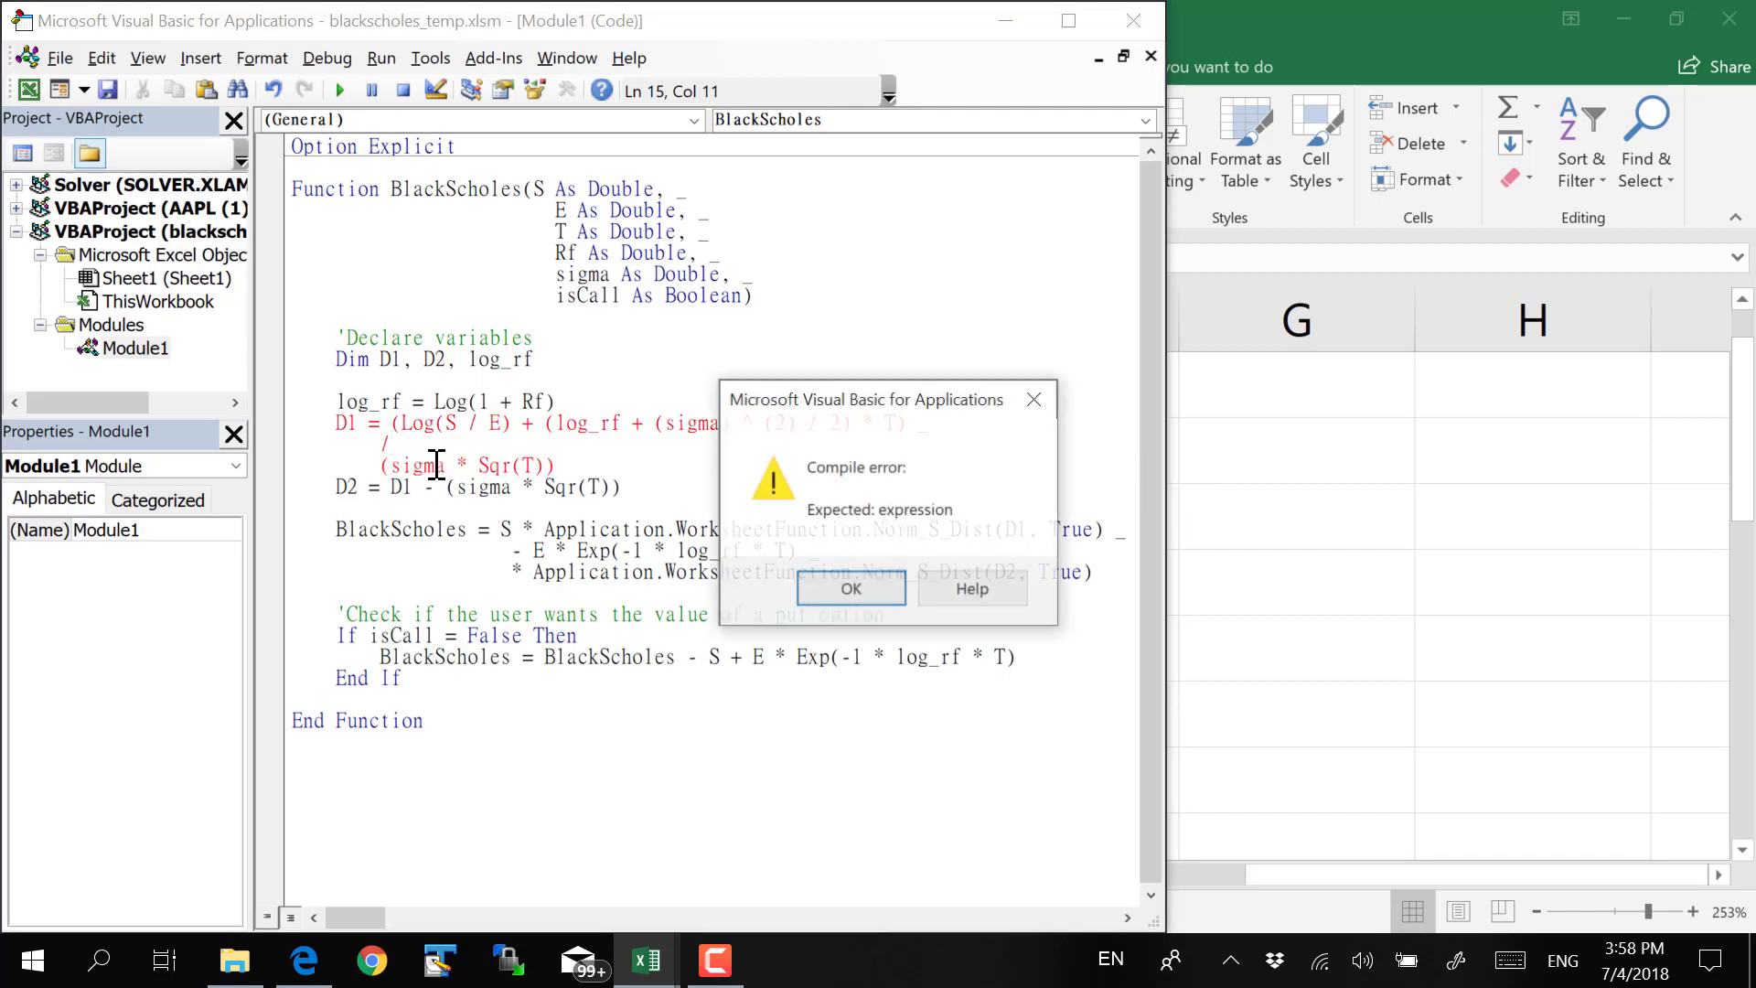
pyautogui.press('Return')
pyautogui.press('BackSpace')
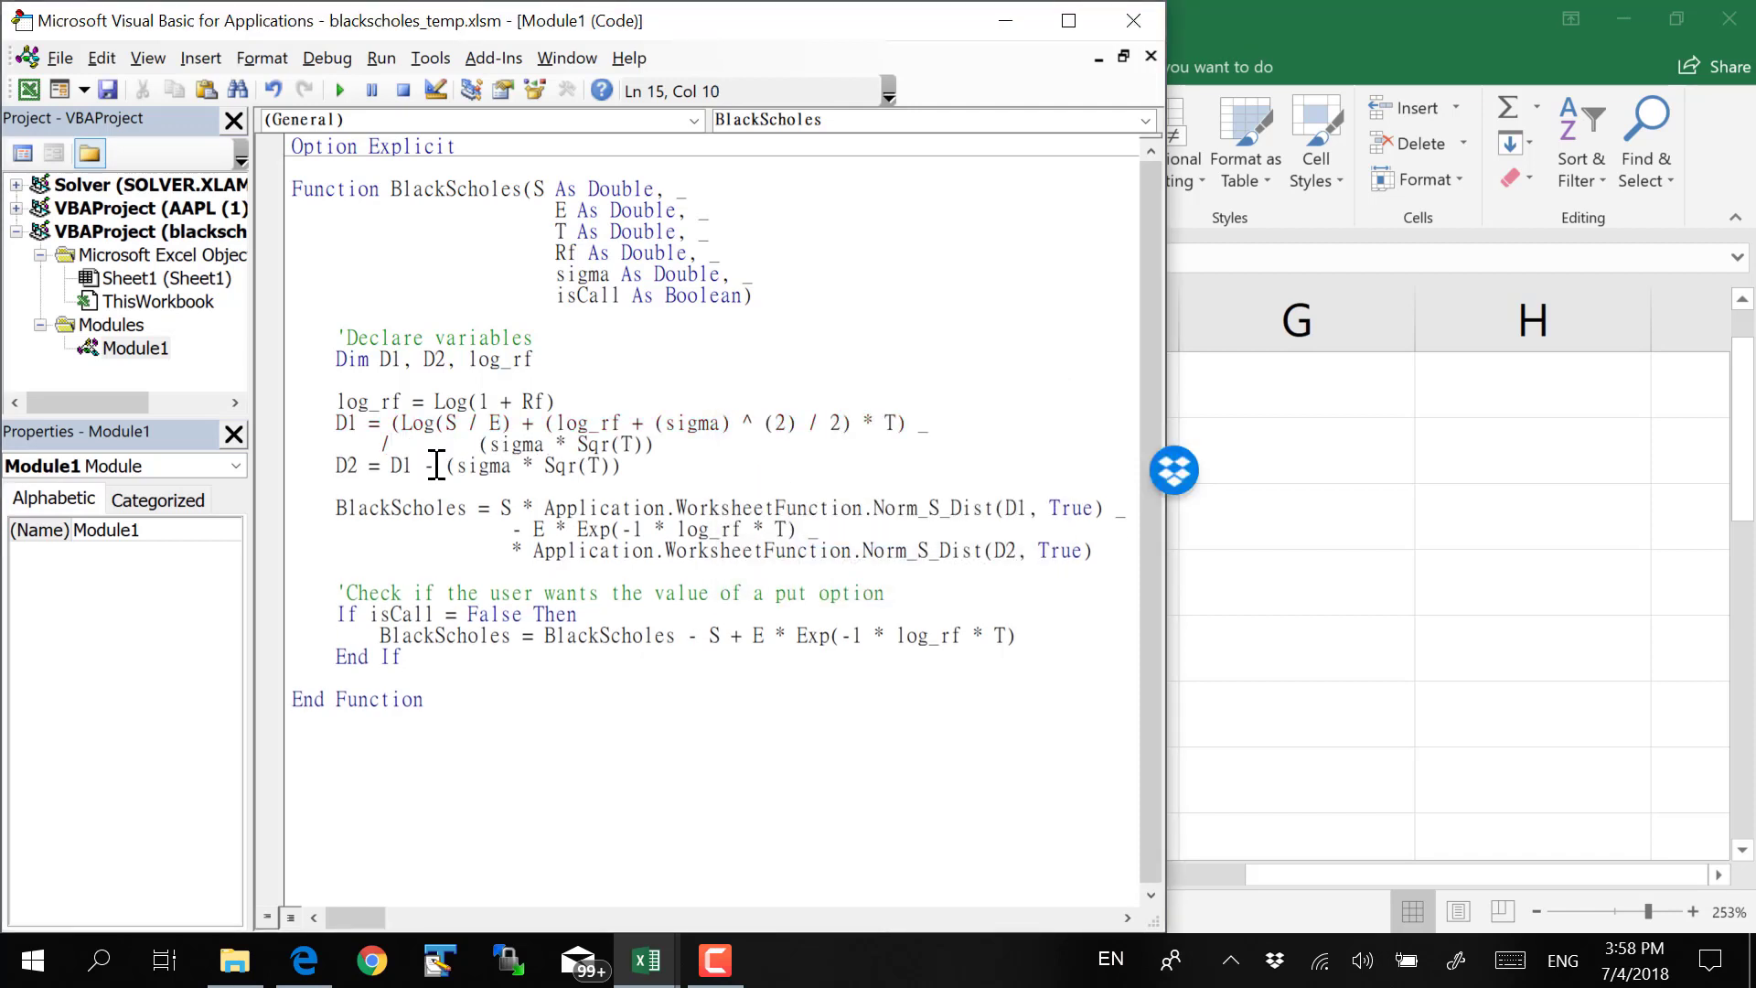
pyautogui.press('Delete')
pyautogui.press('Delete')
pyautogui.press('Delete')
pyautogui.press('Delete')
pyautogui.press('Delete')
pyautogui.press('Delete')
pyautogui.press('Delete')
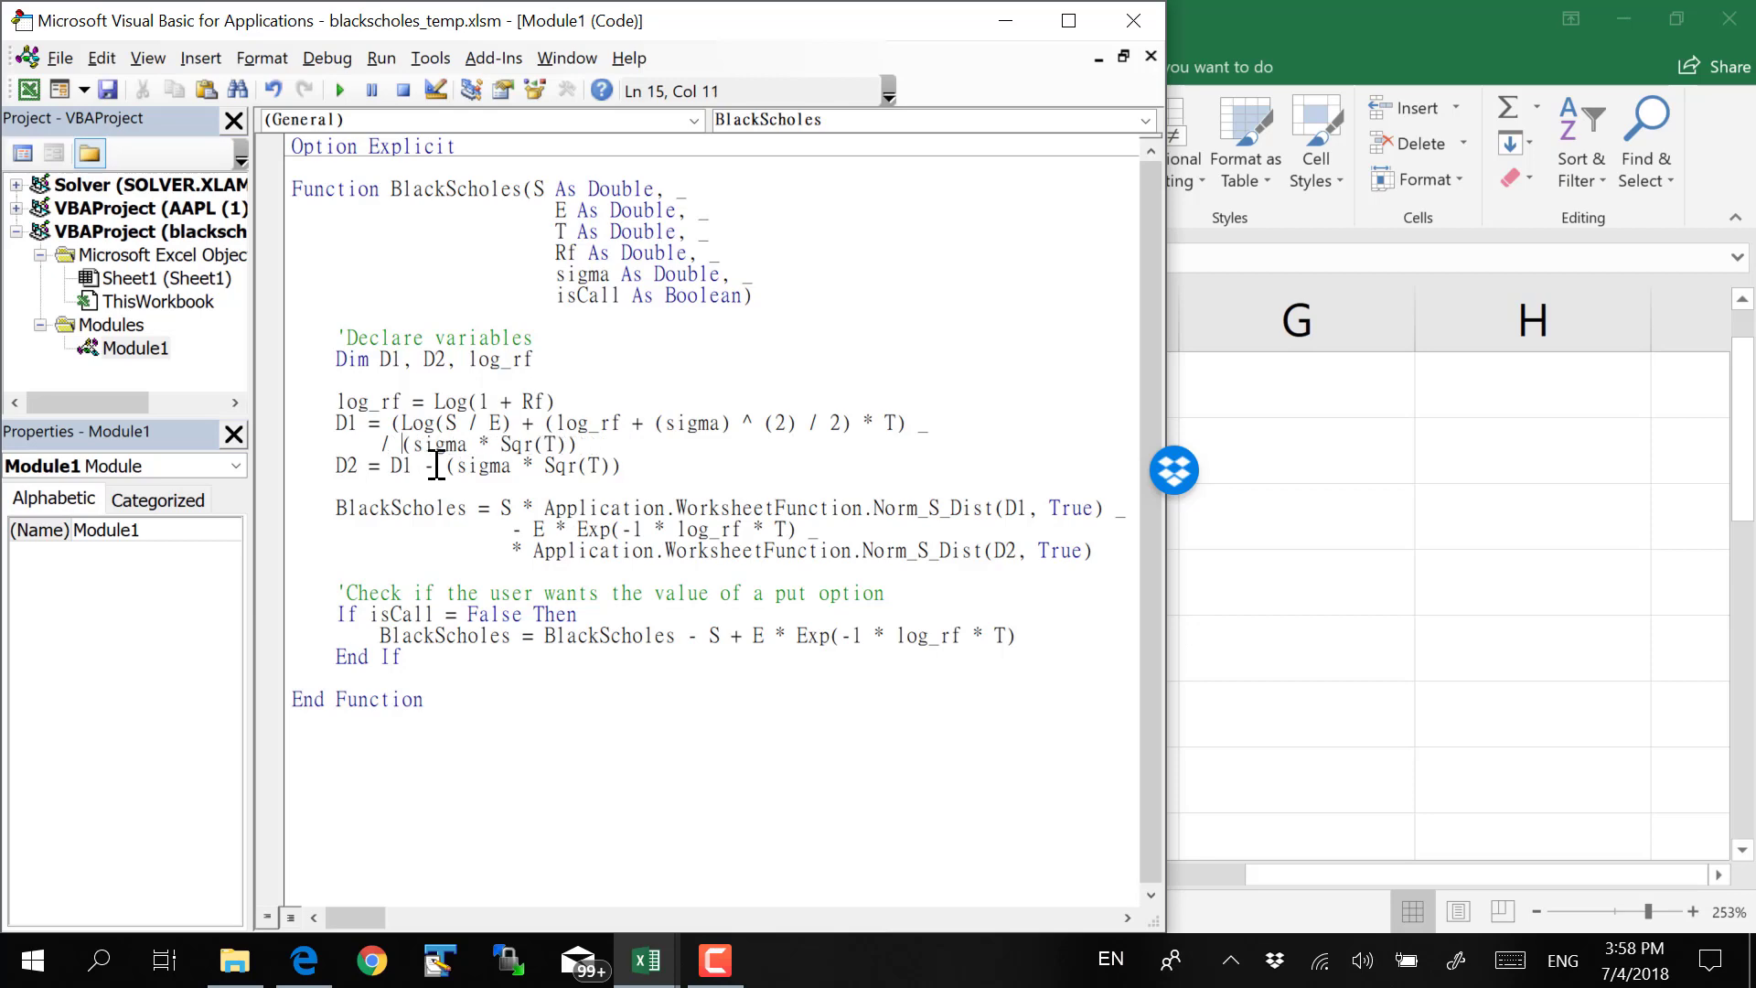
# Highlight the N(d1) term, then open the D7 Option Price formula in the blackscholes workbook
pyautogui.moveTo(541, 529); pyautogui.dragTo(546, 509)
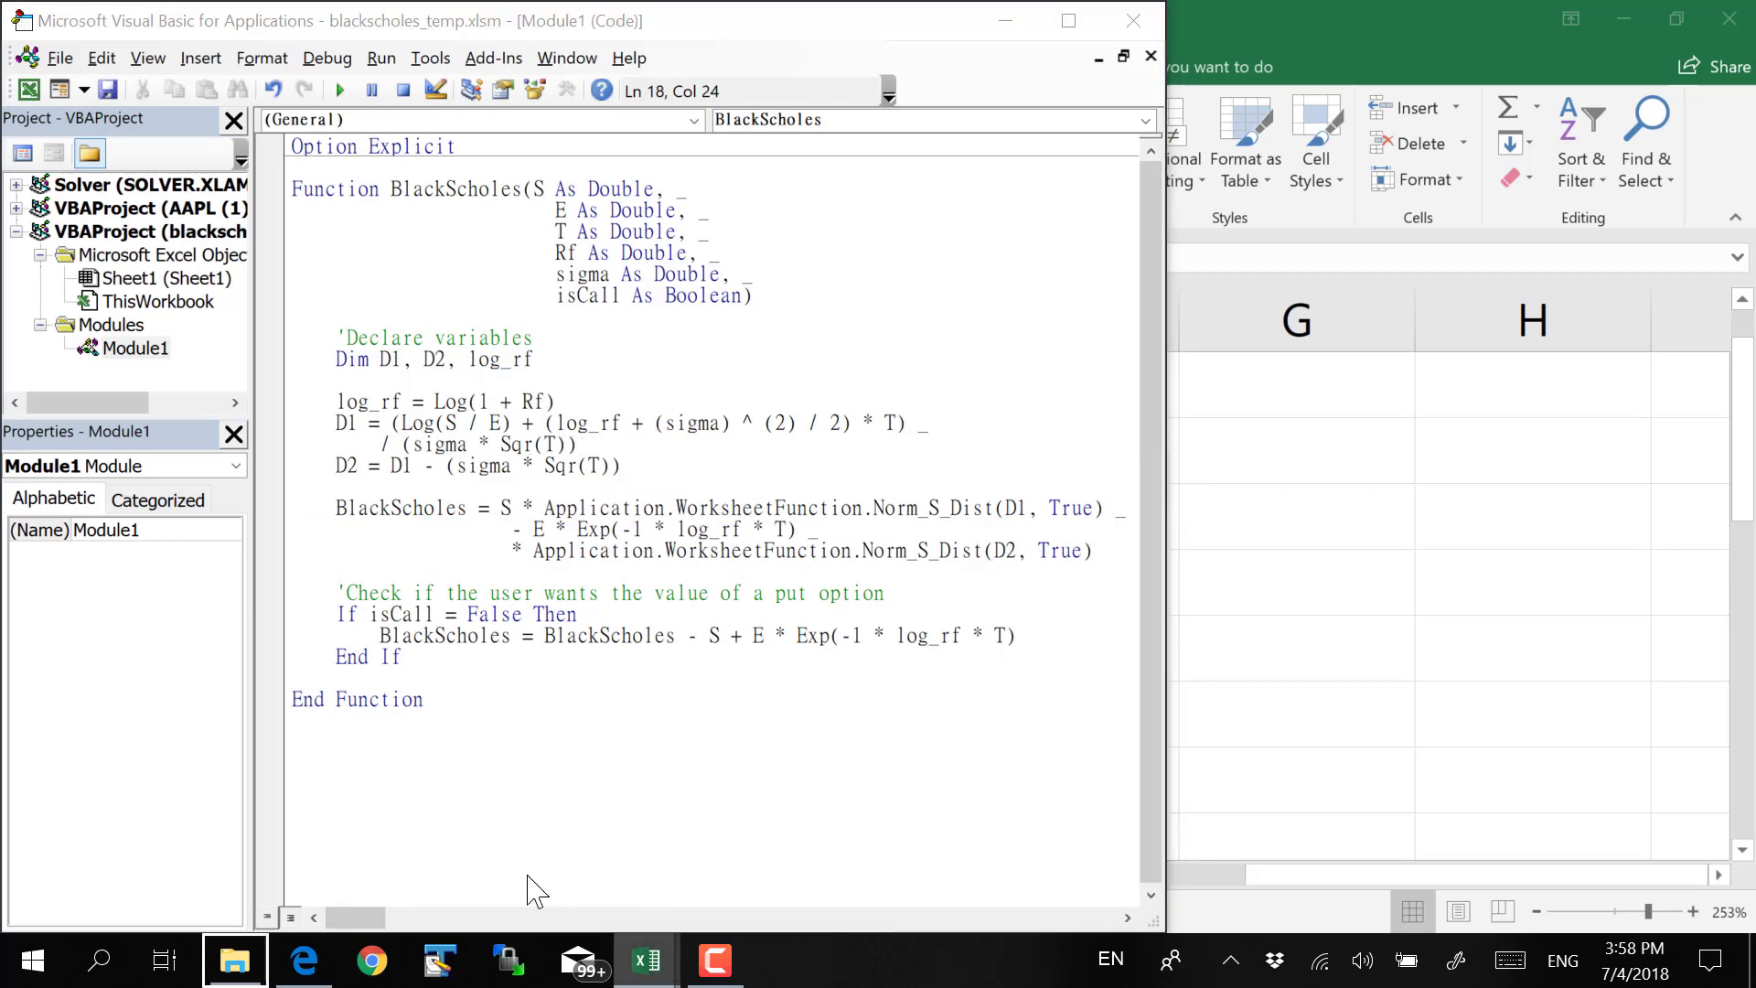
pyautogui.rightClick(647, 961)
pyautogui.click(658, 972)
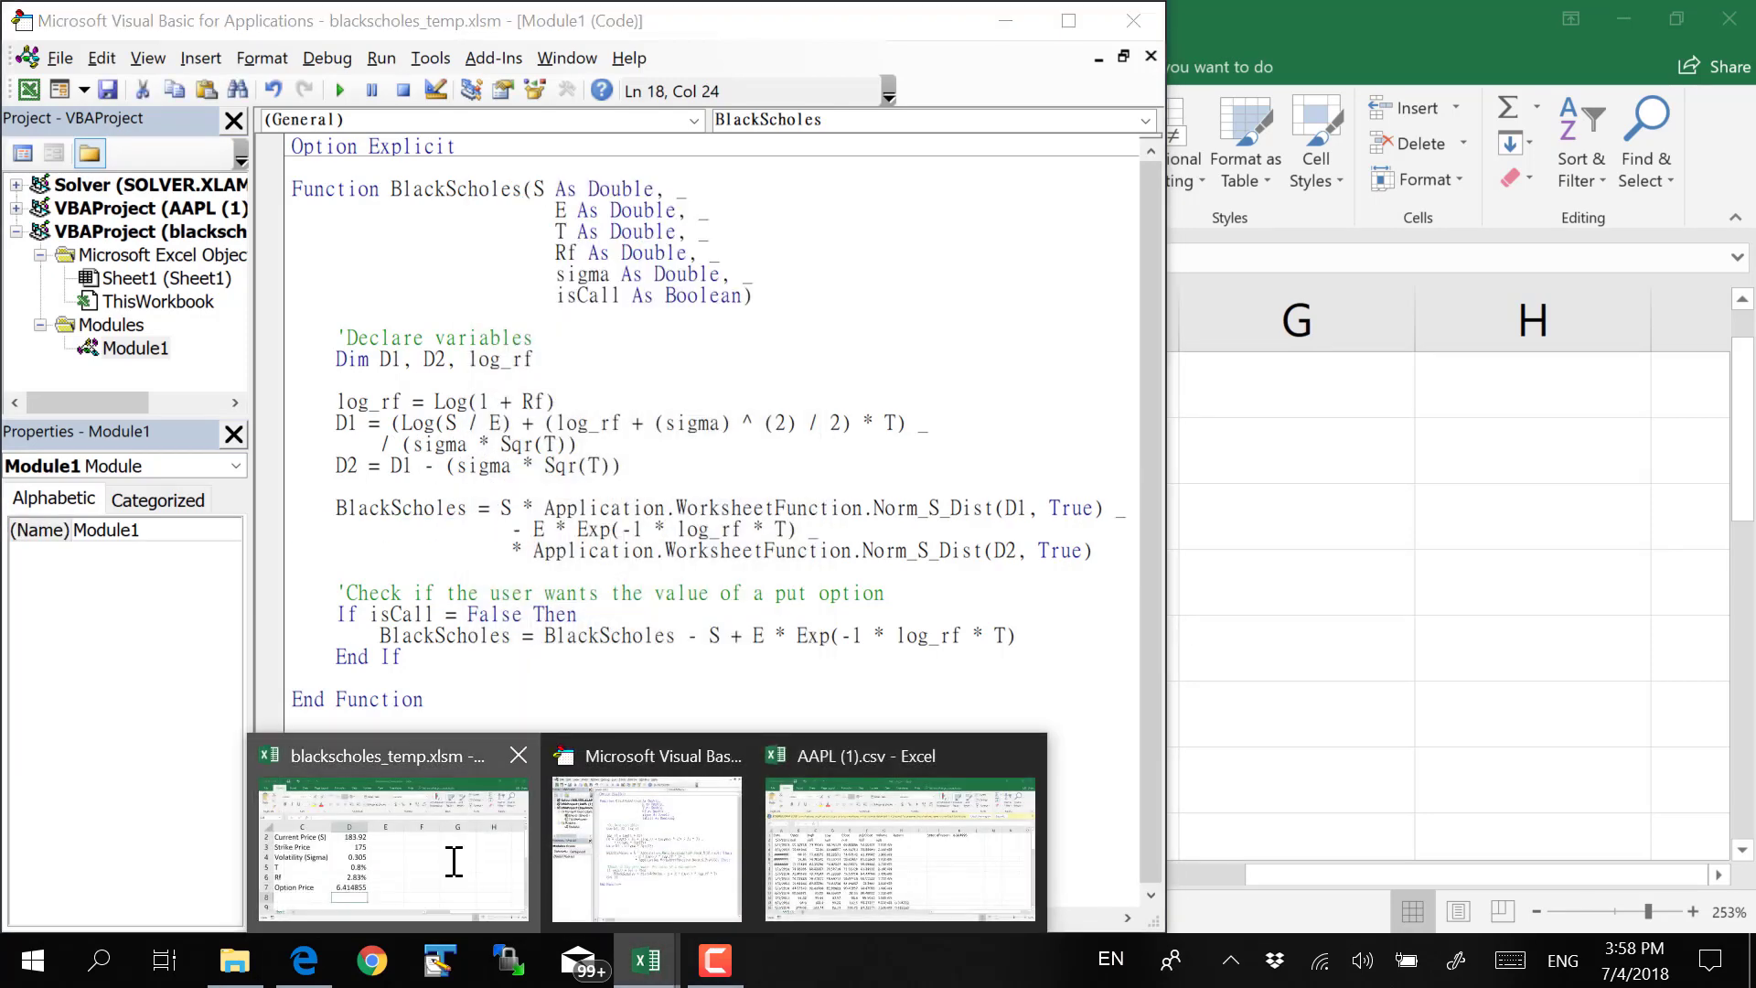
pyautogui.click(451, 854)
pyautogui.click(639, 706)
pyautogui.doubleClick(643, 704)
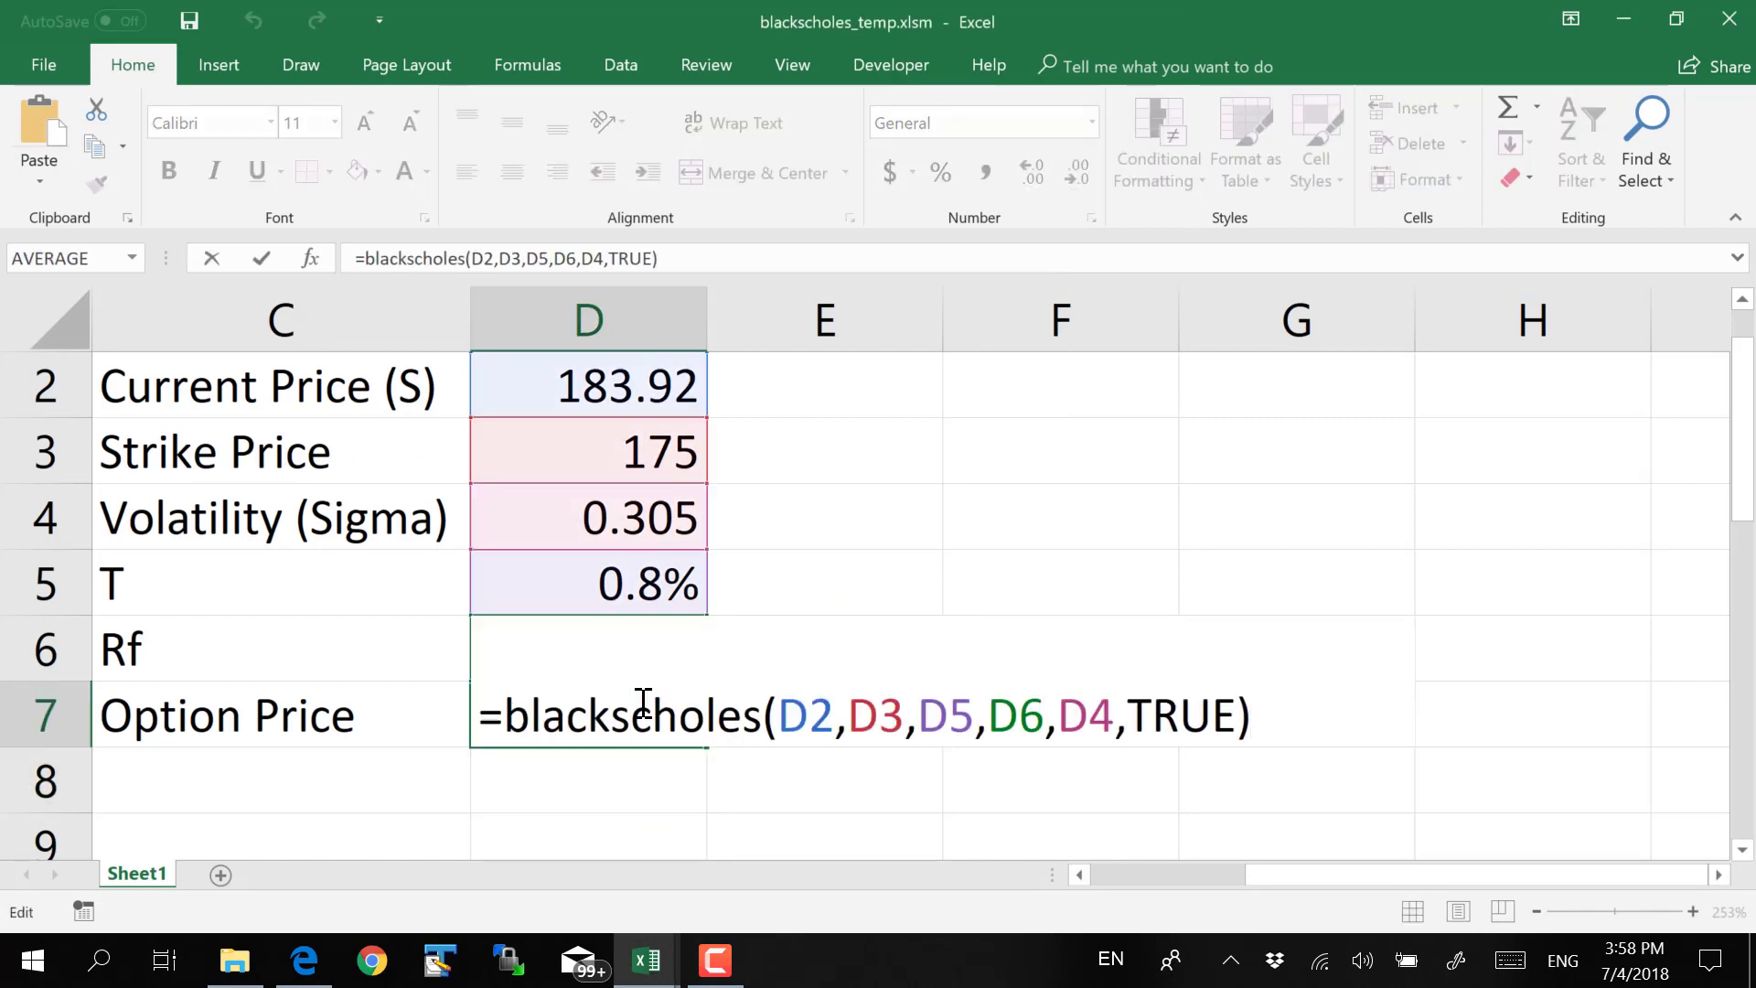
# Recommit the D7 formula so the Option Price recalculates to 9.029838
pyautogui.press('Escape')
pyautogui.hotkey('ctrl', 'z')
pyautogui.click(630, 710)
pyautogui.doubleClick(649, 710)
pyautogui.press('Return')
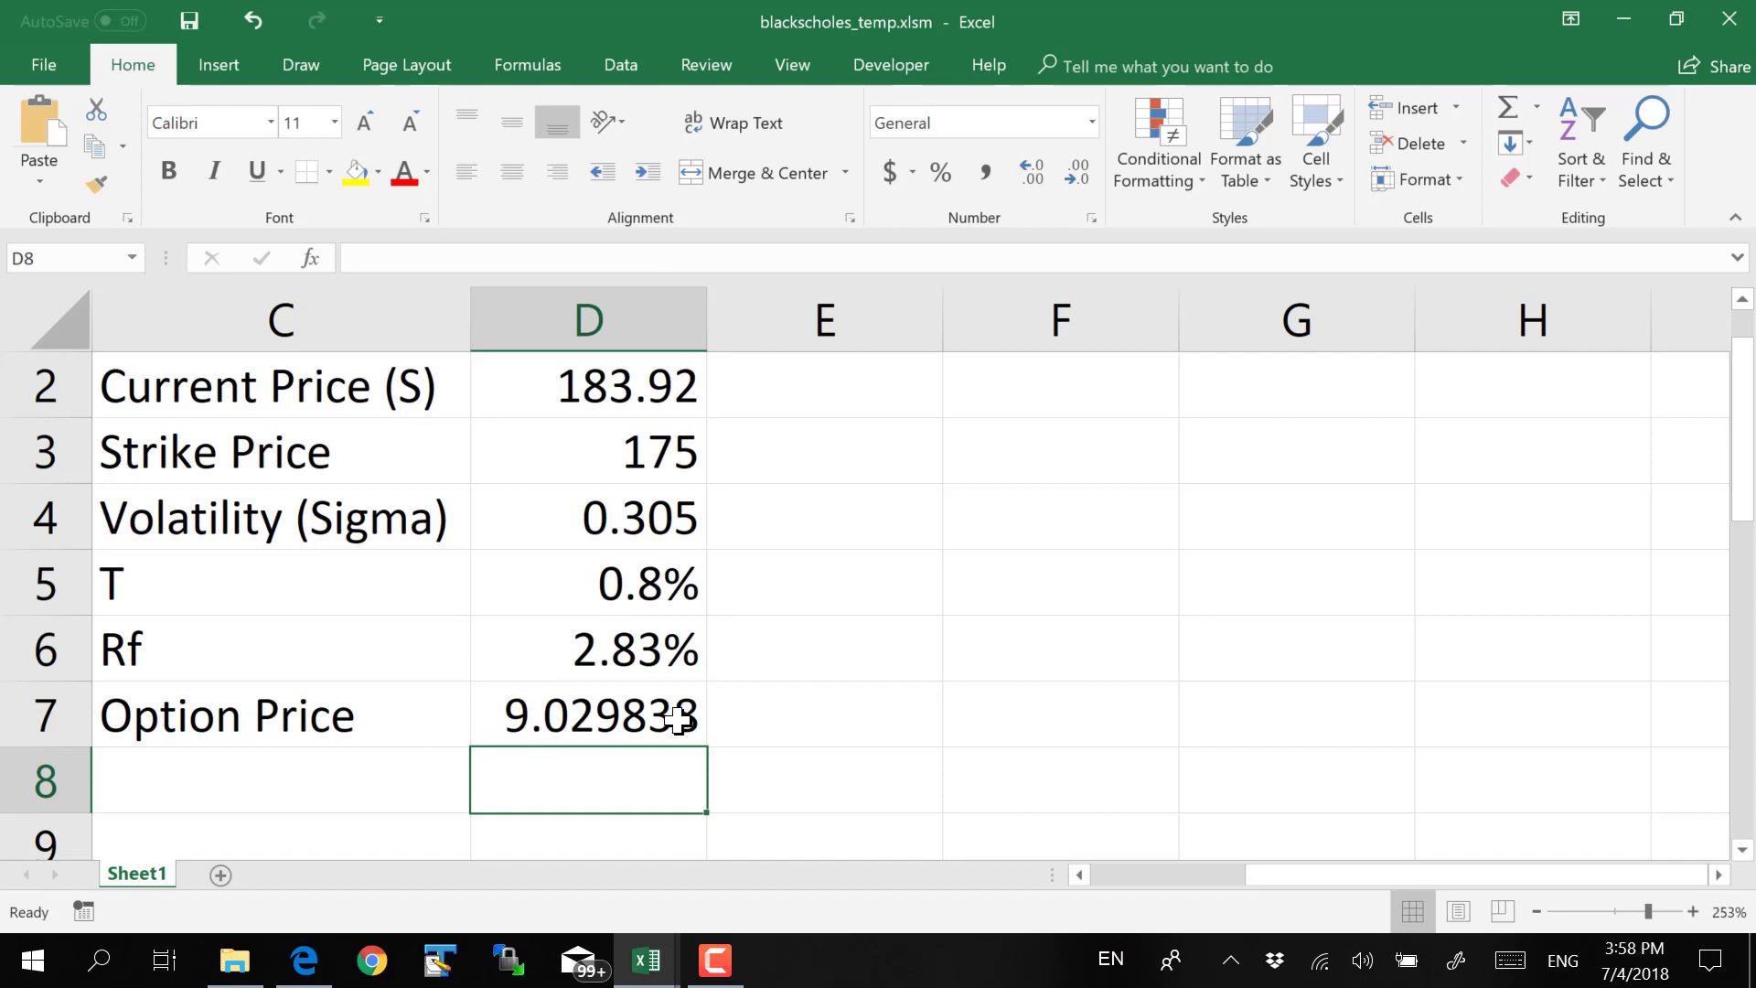
pyautogui.click(690, 715)
# Check the volatility in D4, then bring up the Black-Scholes formula PDF
pyautogui.click(684, 520)
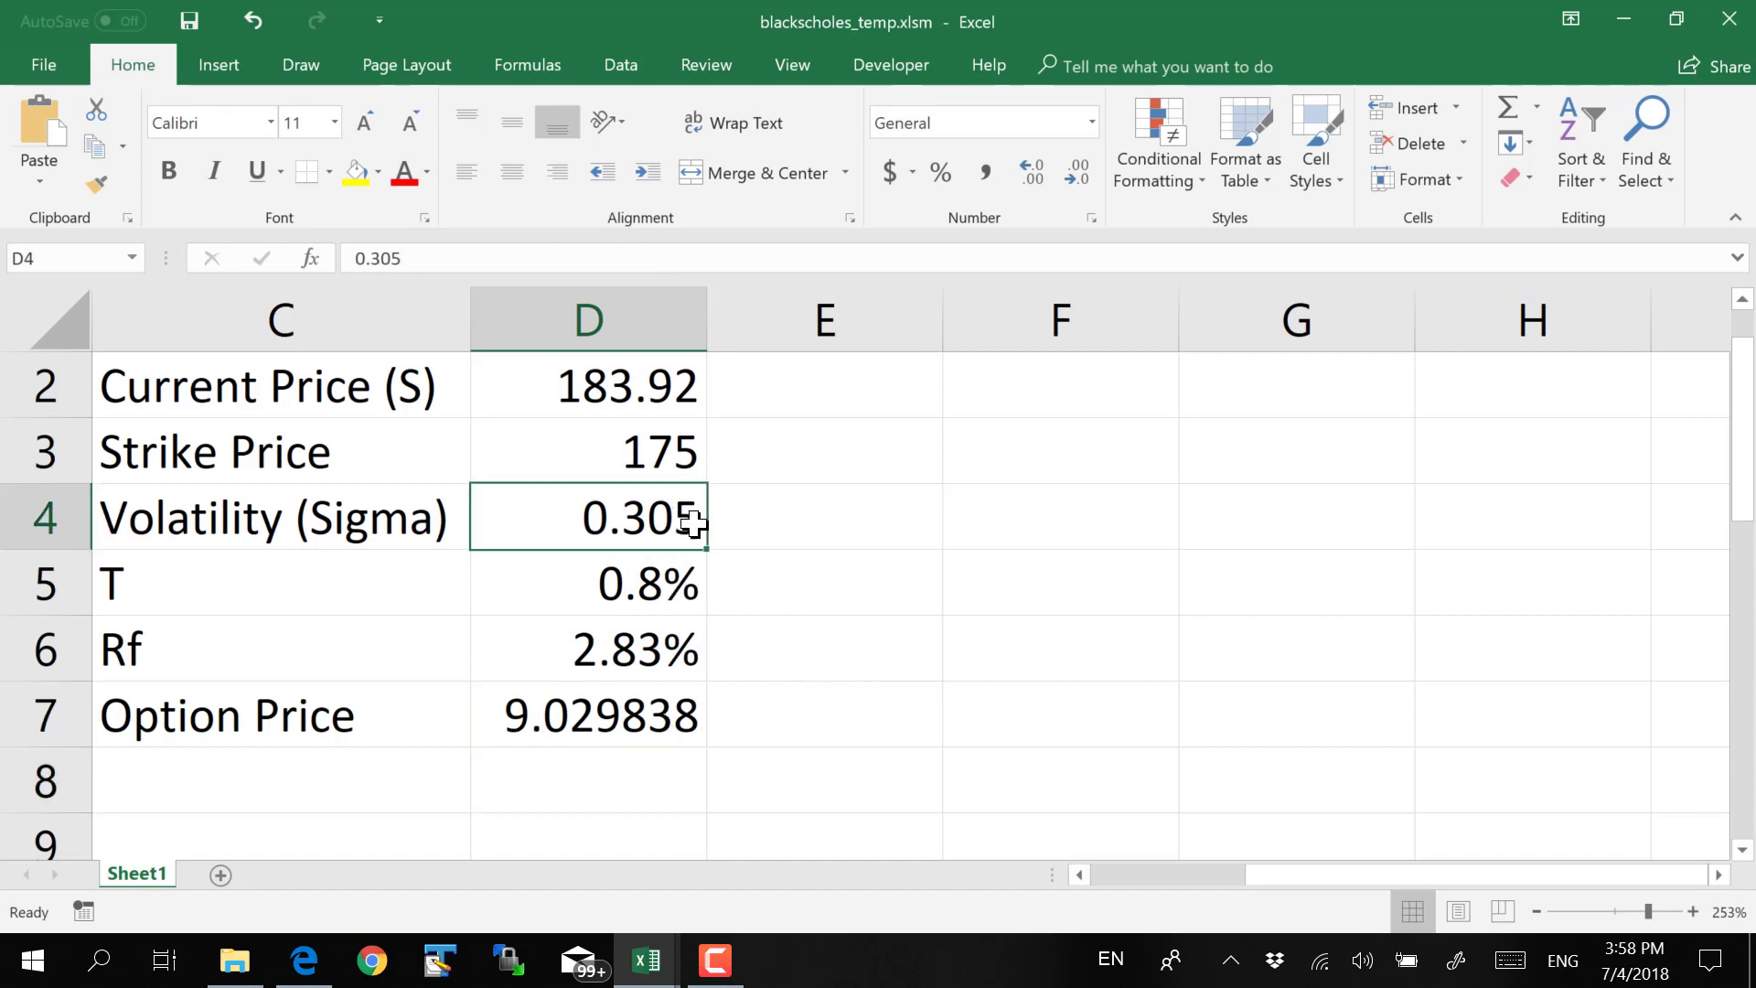
pyautogui.click(788, 588)
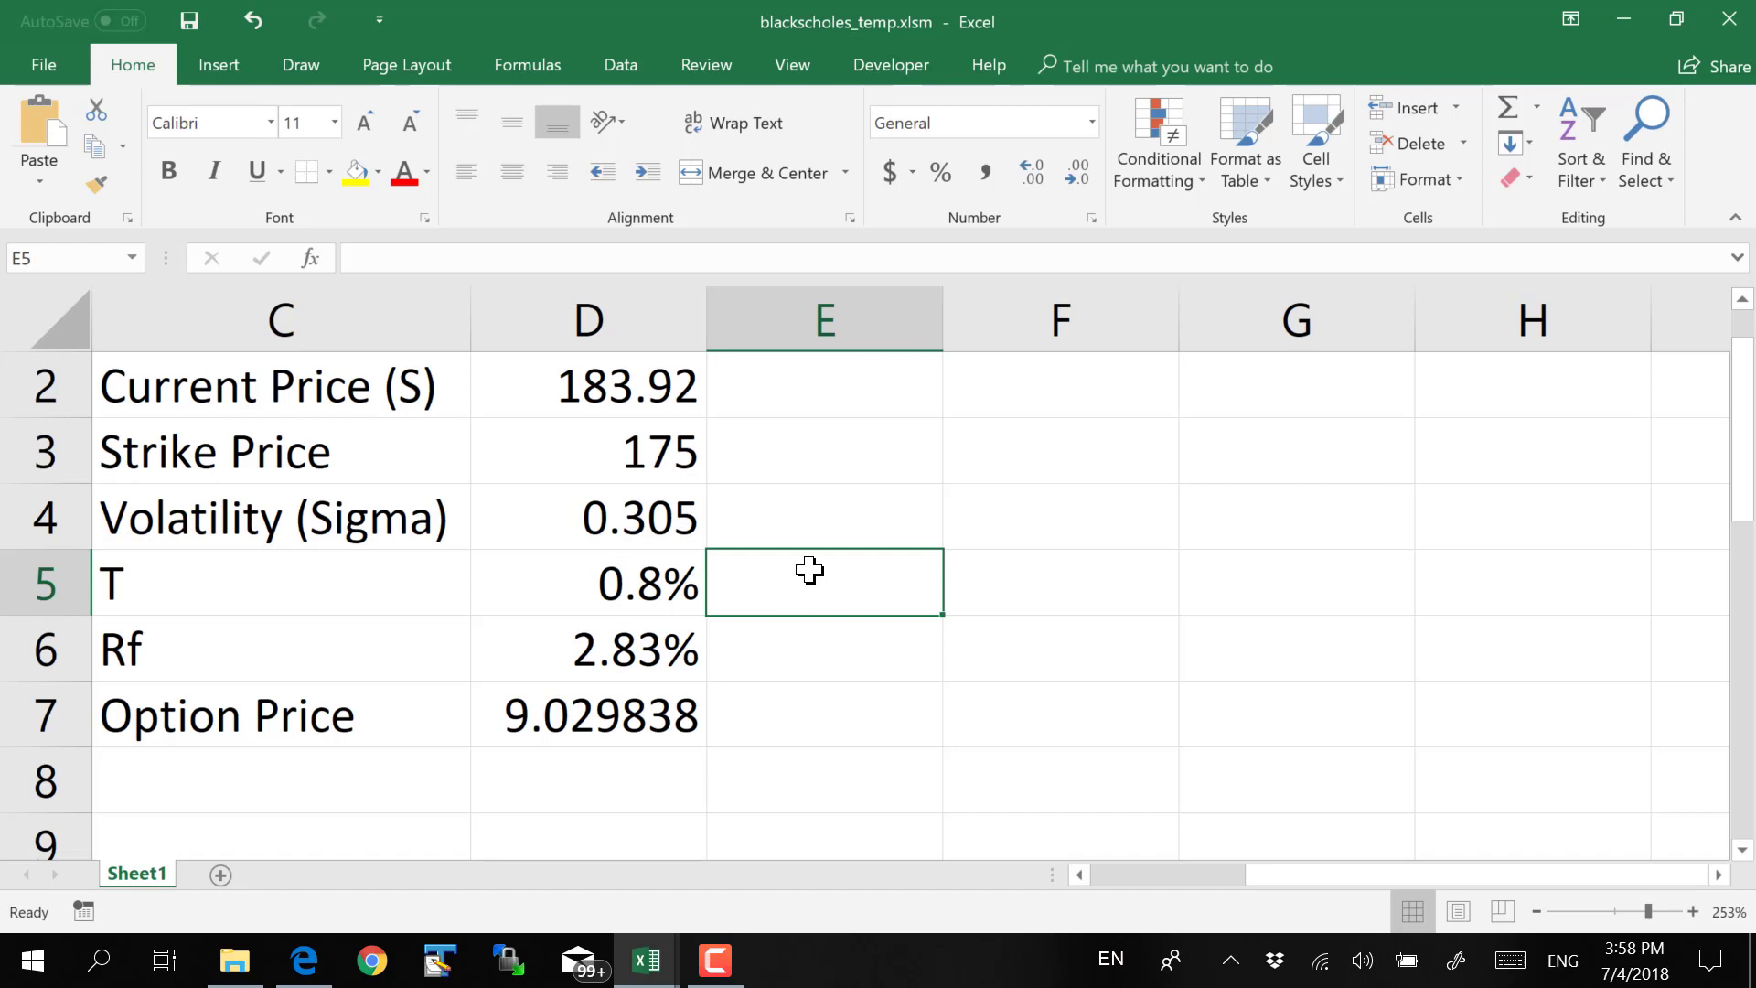
pyautogui.click(307, 960)
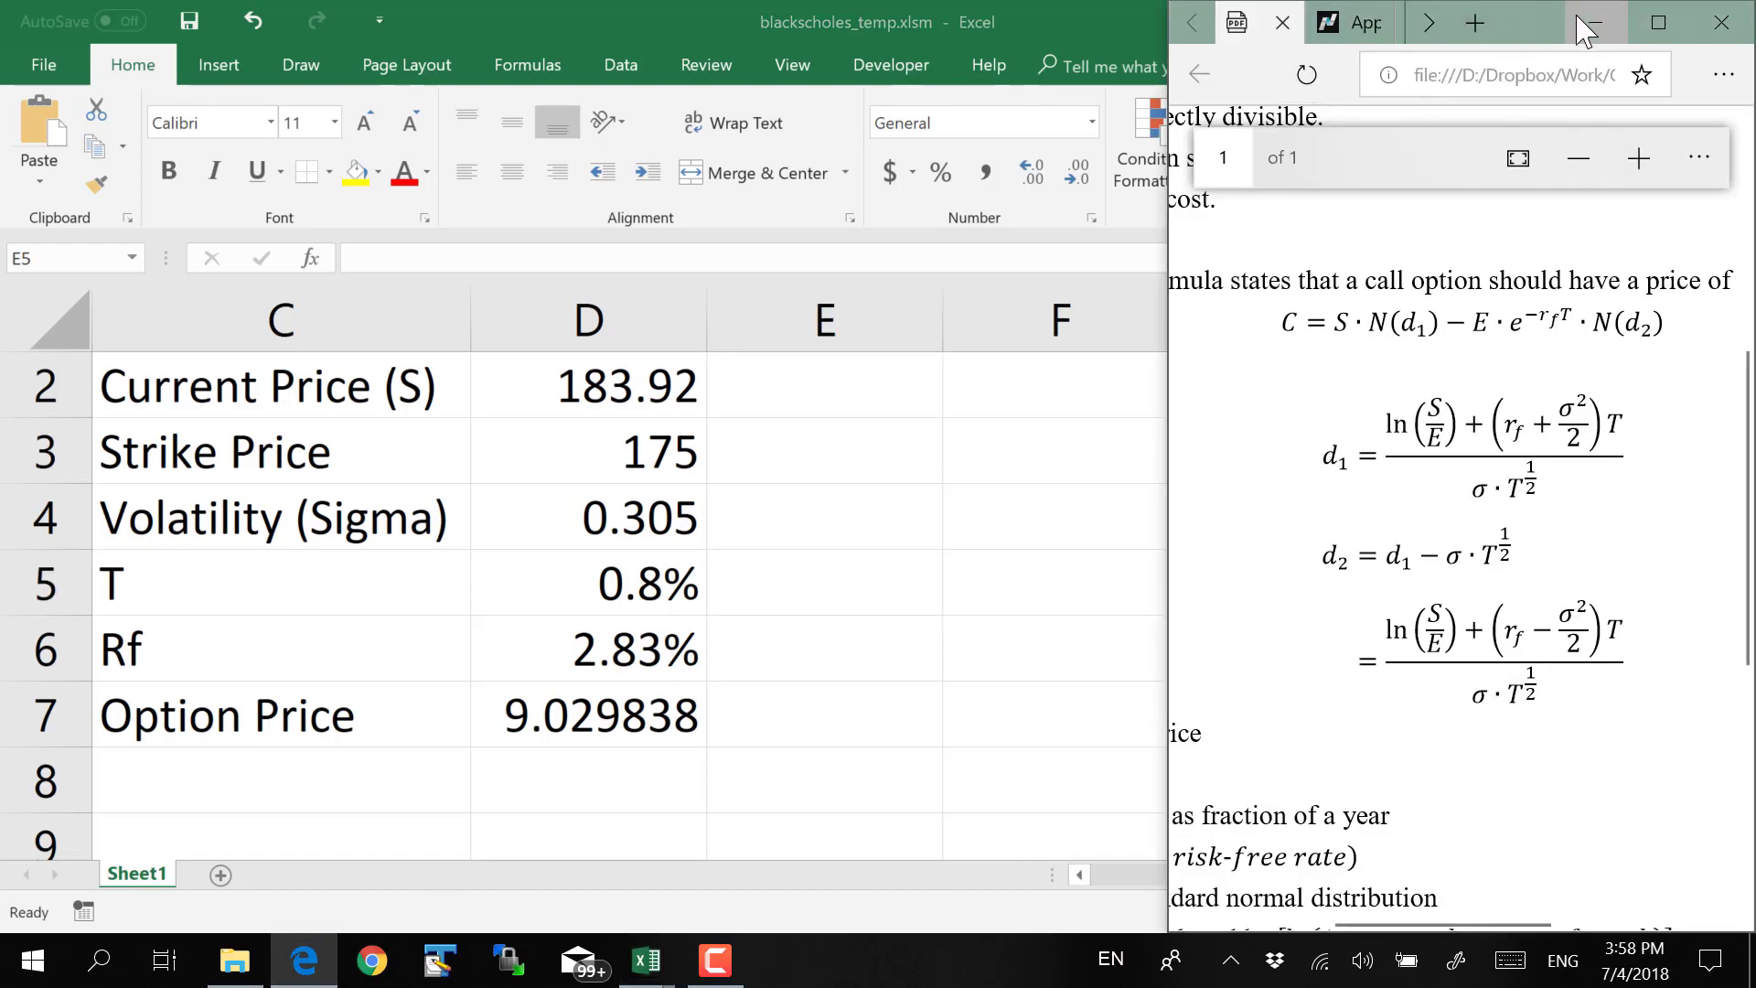
# Maximize Edge to view the Nasdaq AAPL option chain, then return to the blackscholes workbook
pyautogui.click(1658, 23)
pyautogui.click(494, 22)
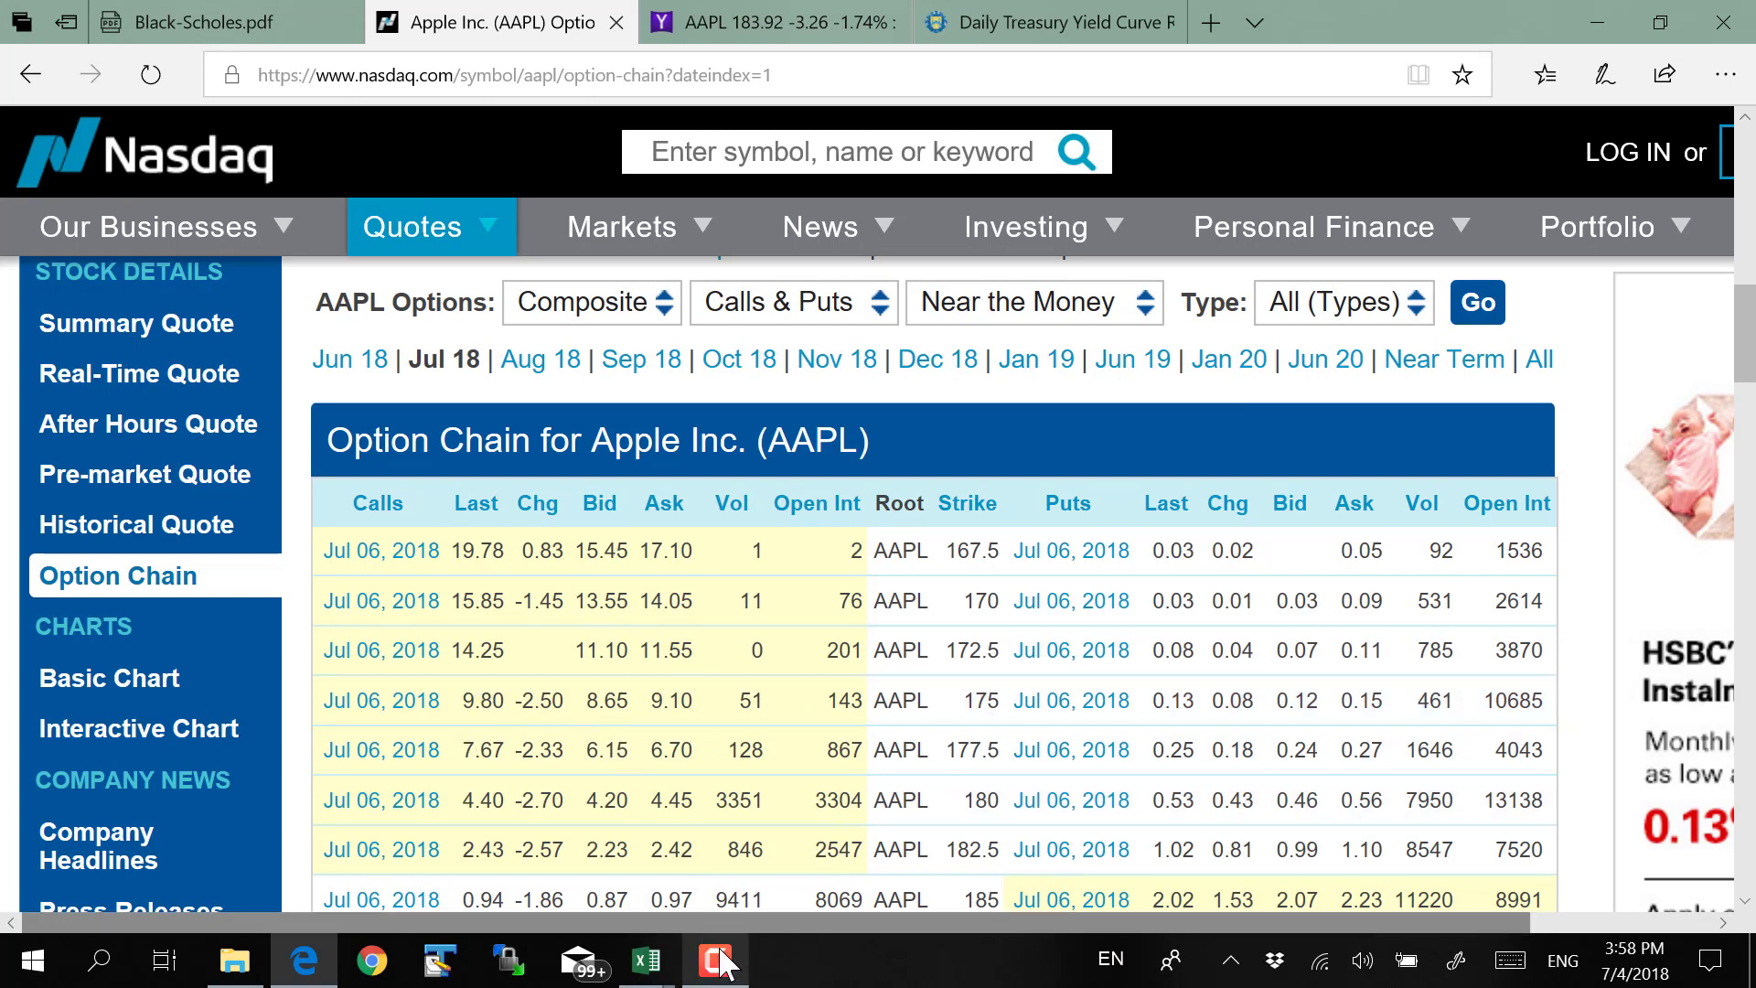
pyautogui.moveTo(646, 961)
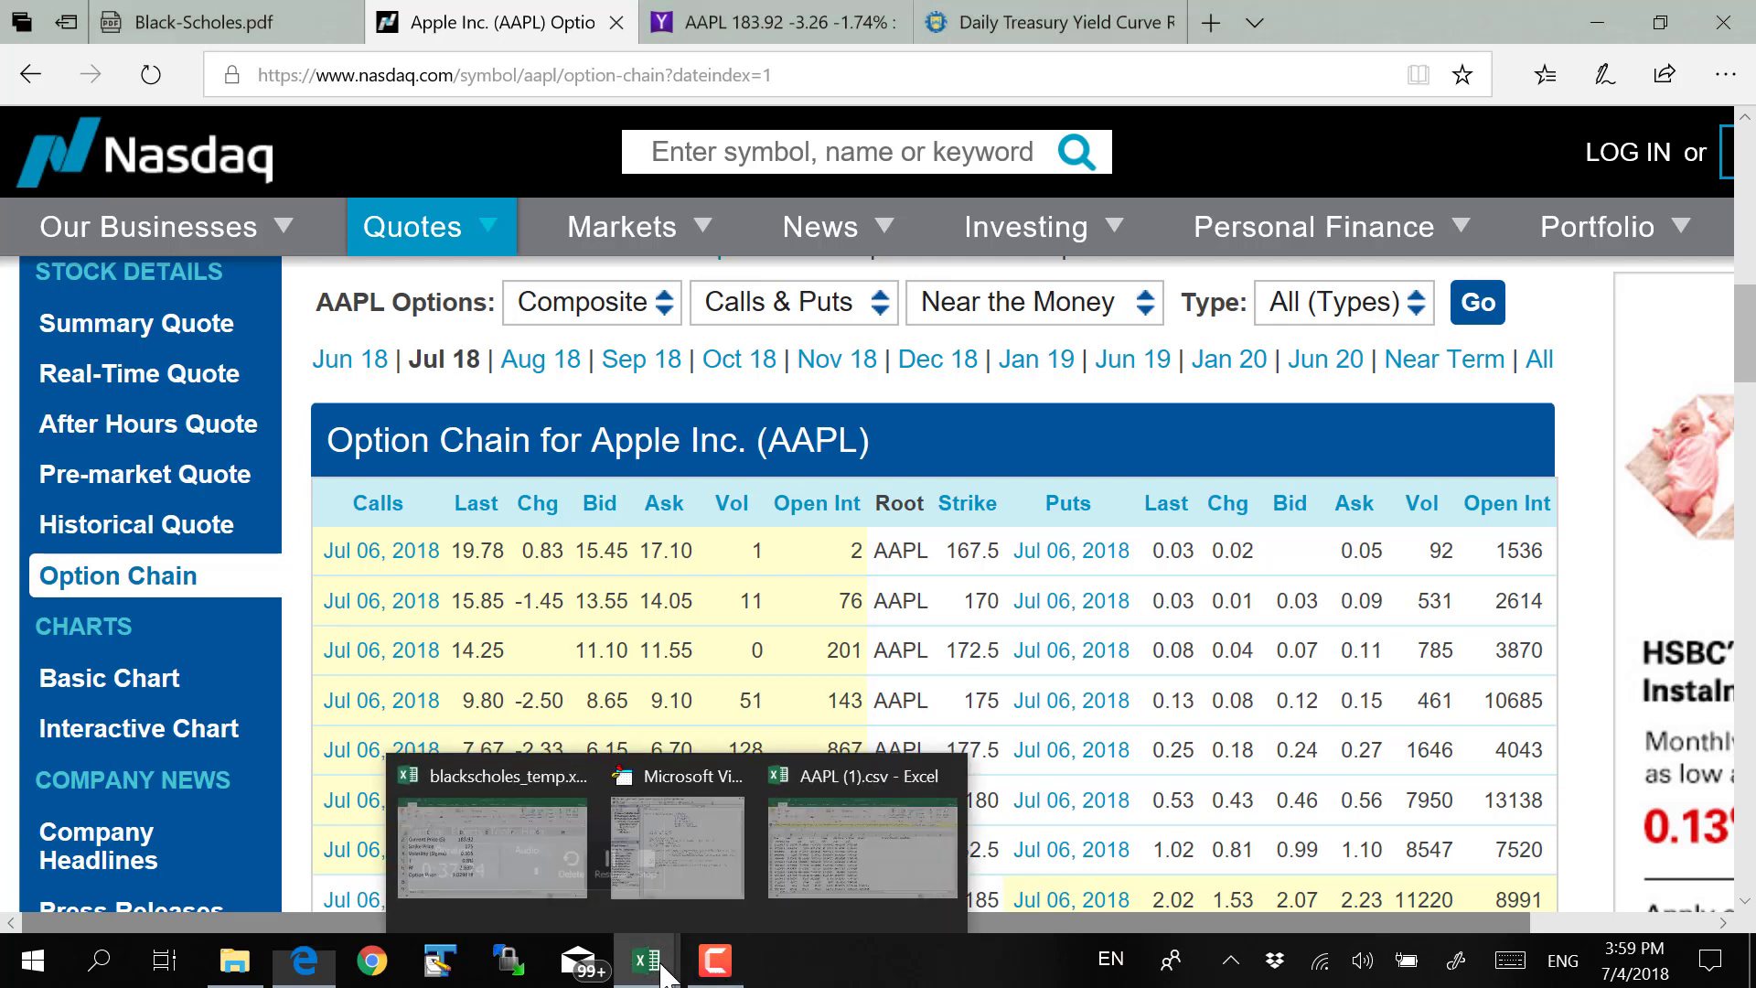
pyautogui.click(489, 878)
# Review the volatility input in D4 alongside the current and strike price rows
pyautogui.click(635, 505)
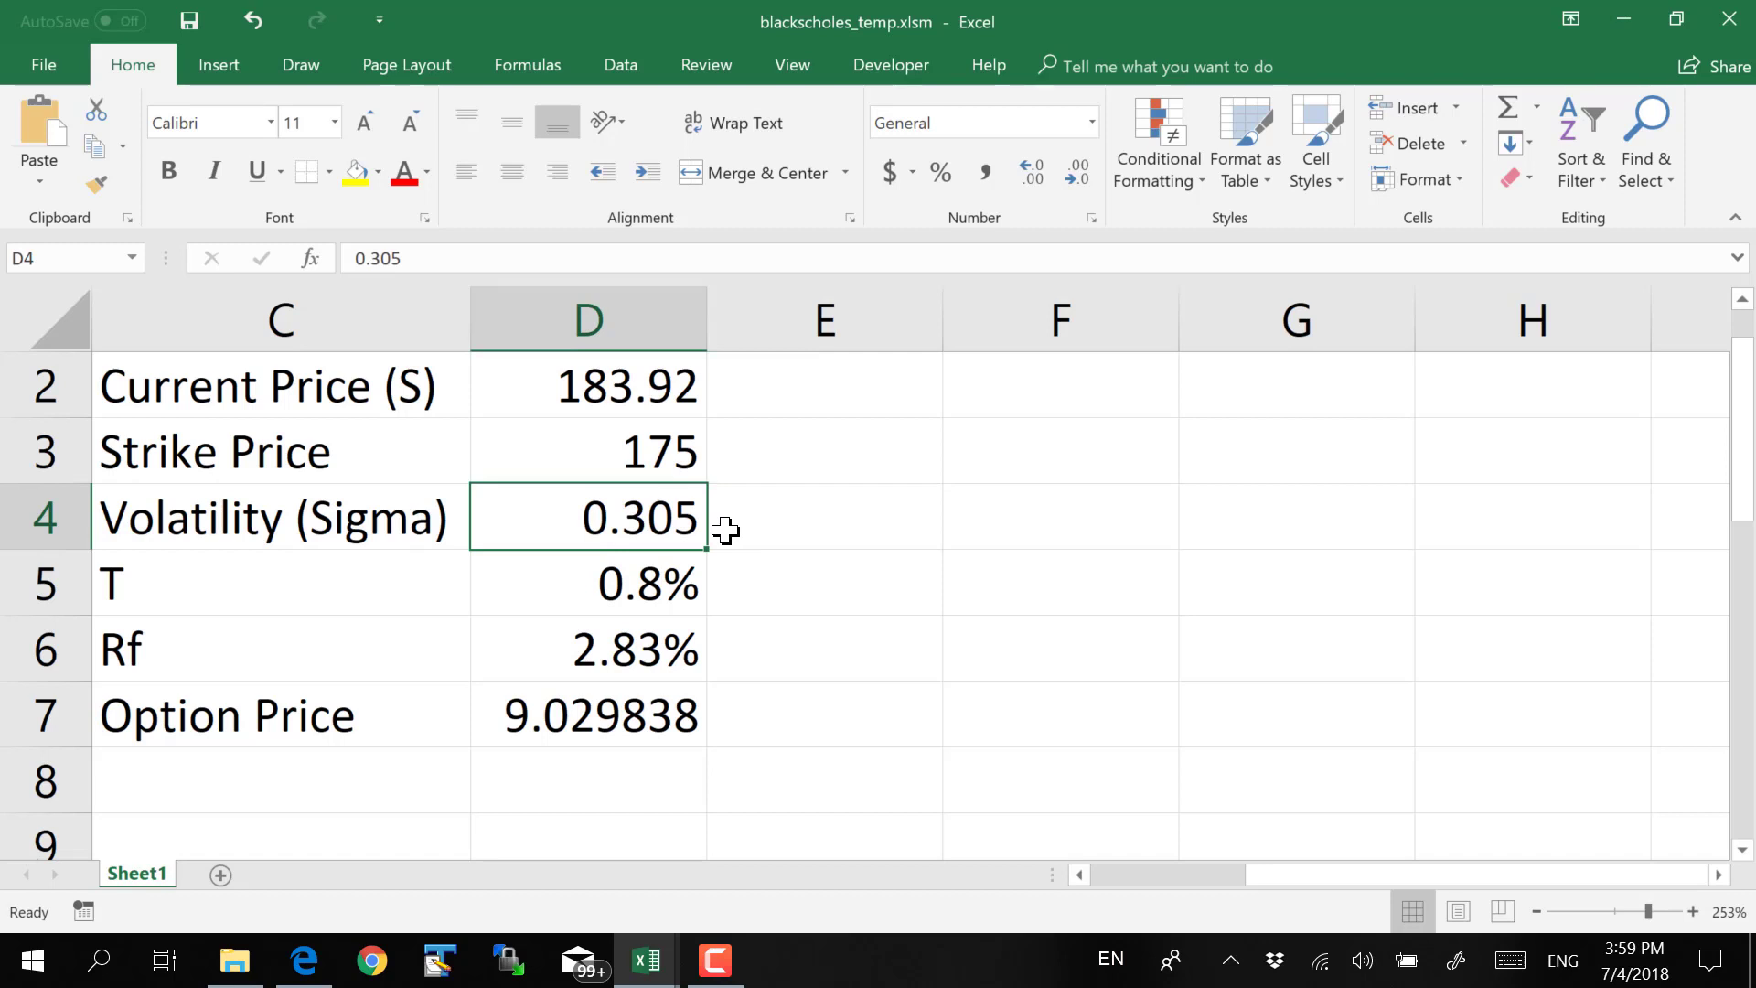
pyautogui.click(727, 528)
pyautogui.click(639, 513)
pyautogui.click(819, 509)
pyautogui.click(640, 513)
pyautogui.click(746, 513)
pyautogui.click(652, 509)
pyautogui.click(796, 448)
pyautogui.click(736, 388)
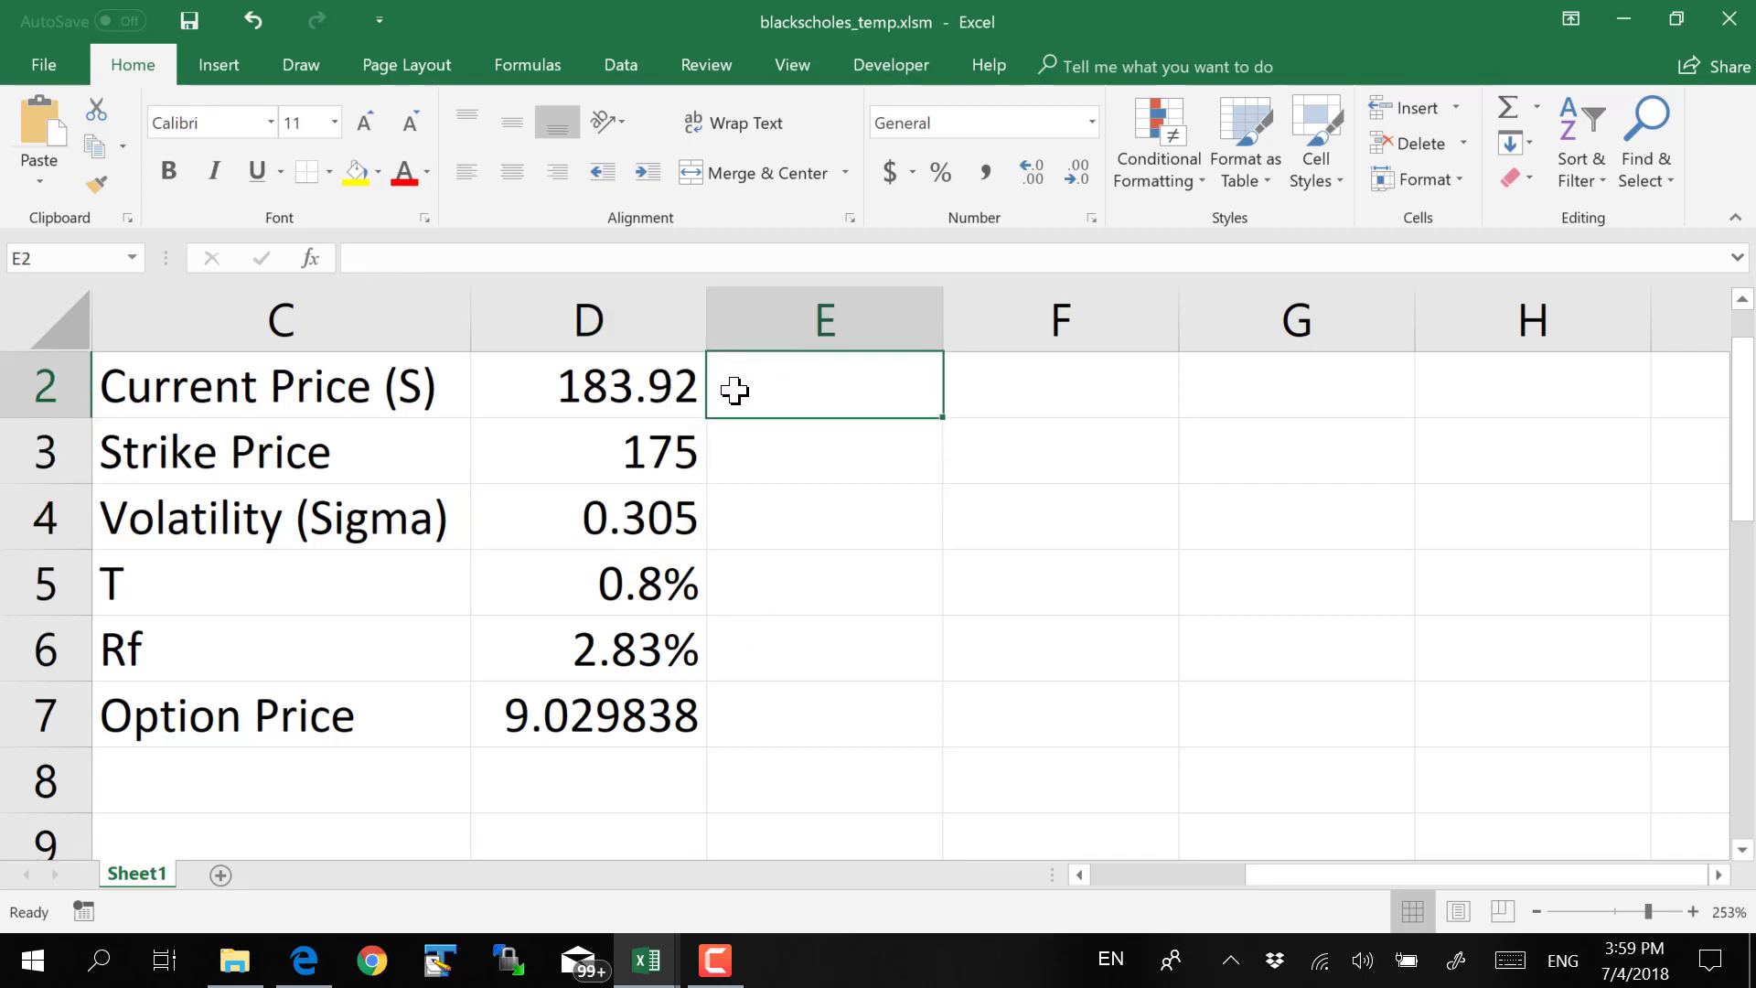
pyautogui.click(693, 537)
# Trace the D7 Option Price formula to its inputs D2:D6, then return to the VBA editor
pyautogui.click(616, 732)
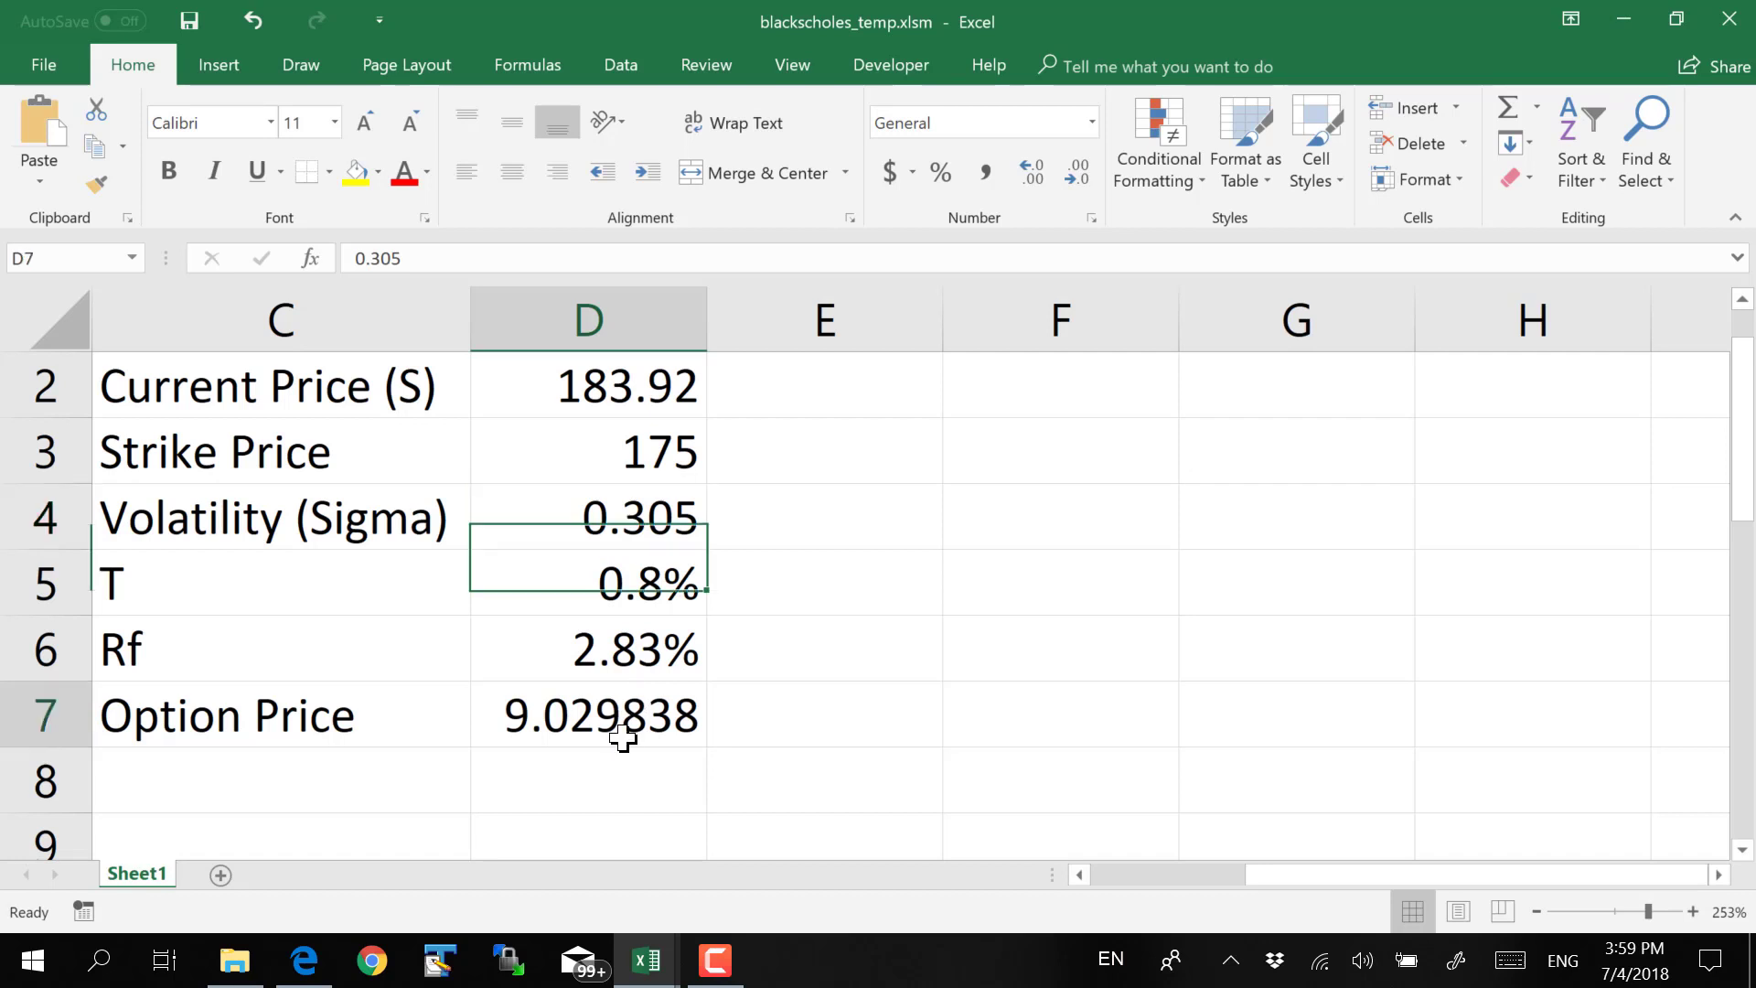
pyautogui.moveTo(637, 402); pyautogui.dragTo(674, 668)
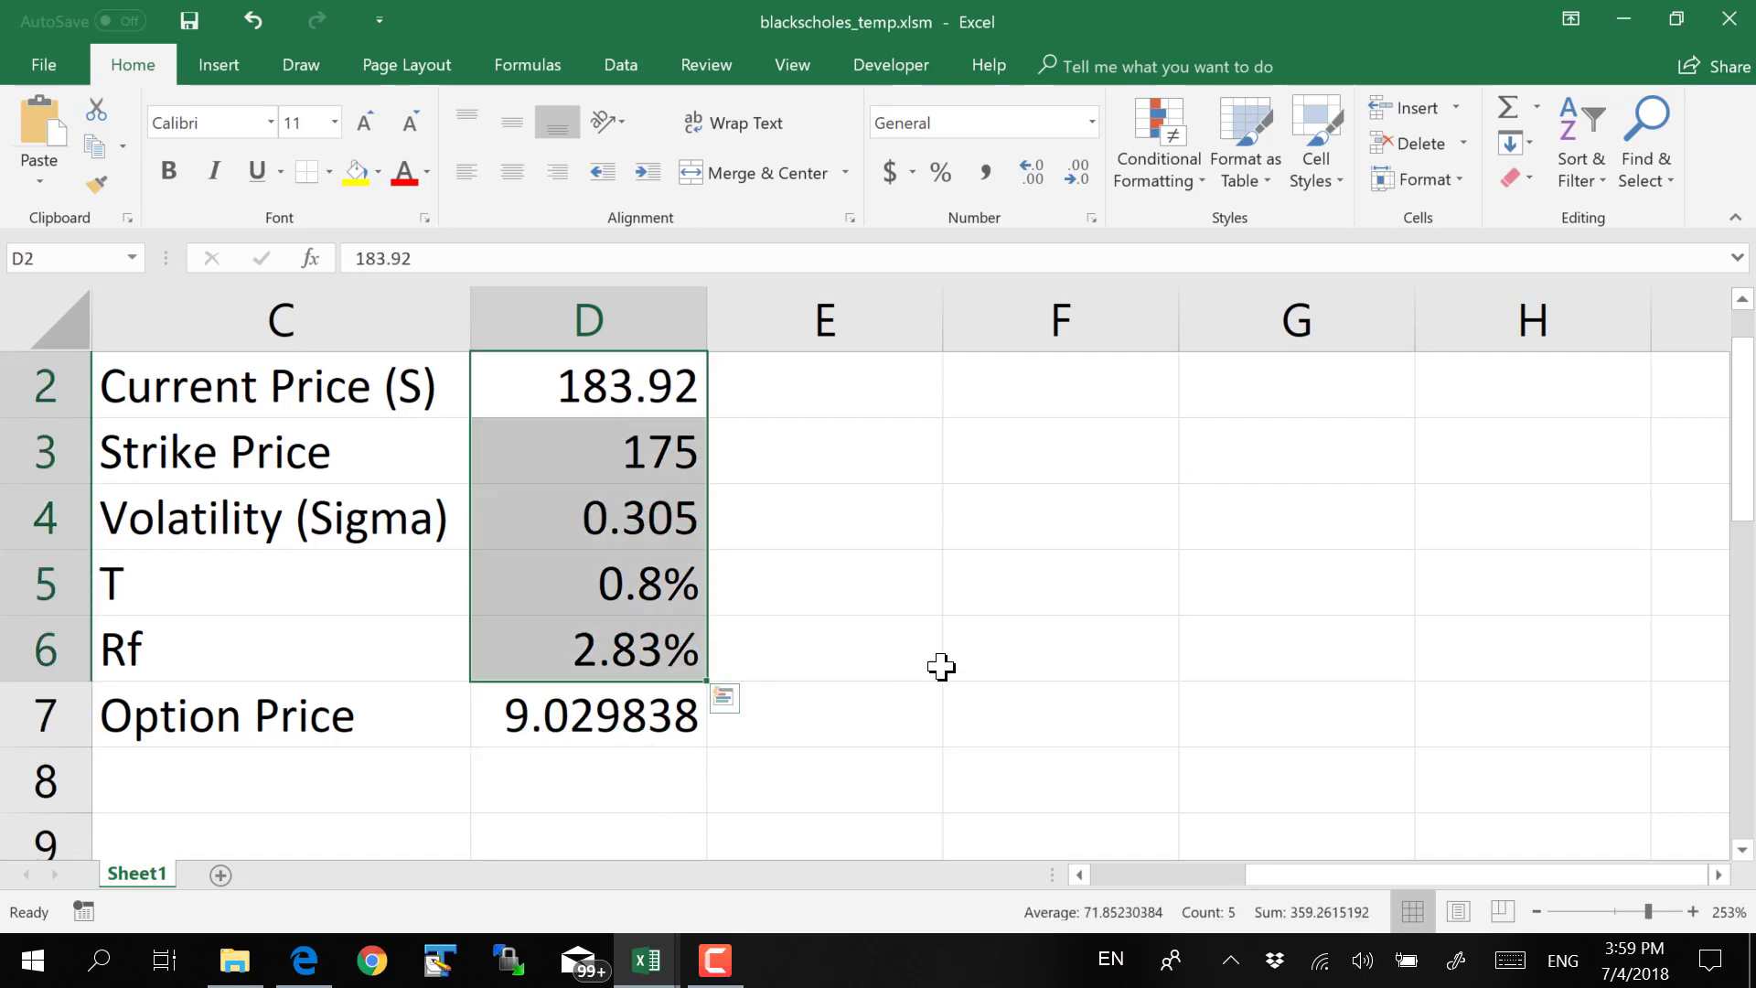
pyautogui.click(686, 725)
pyautogui.click(713, 798)
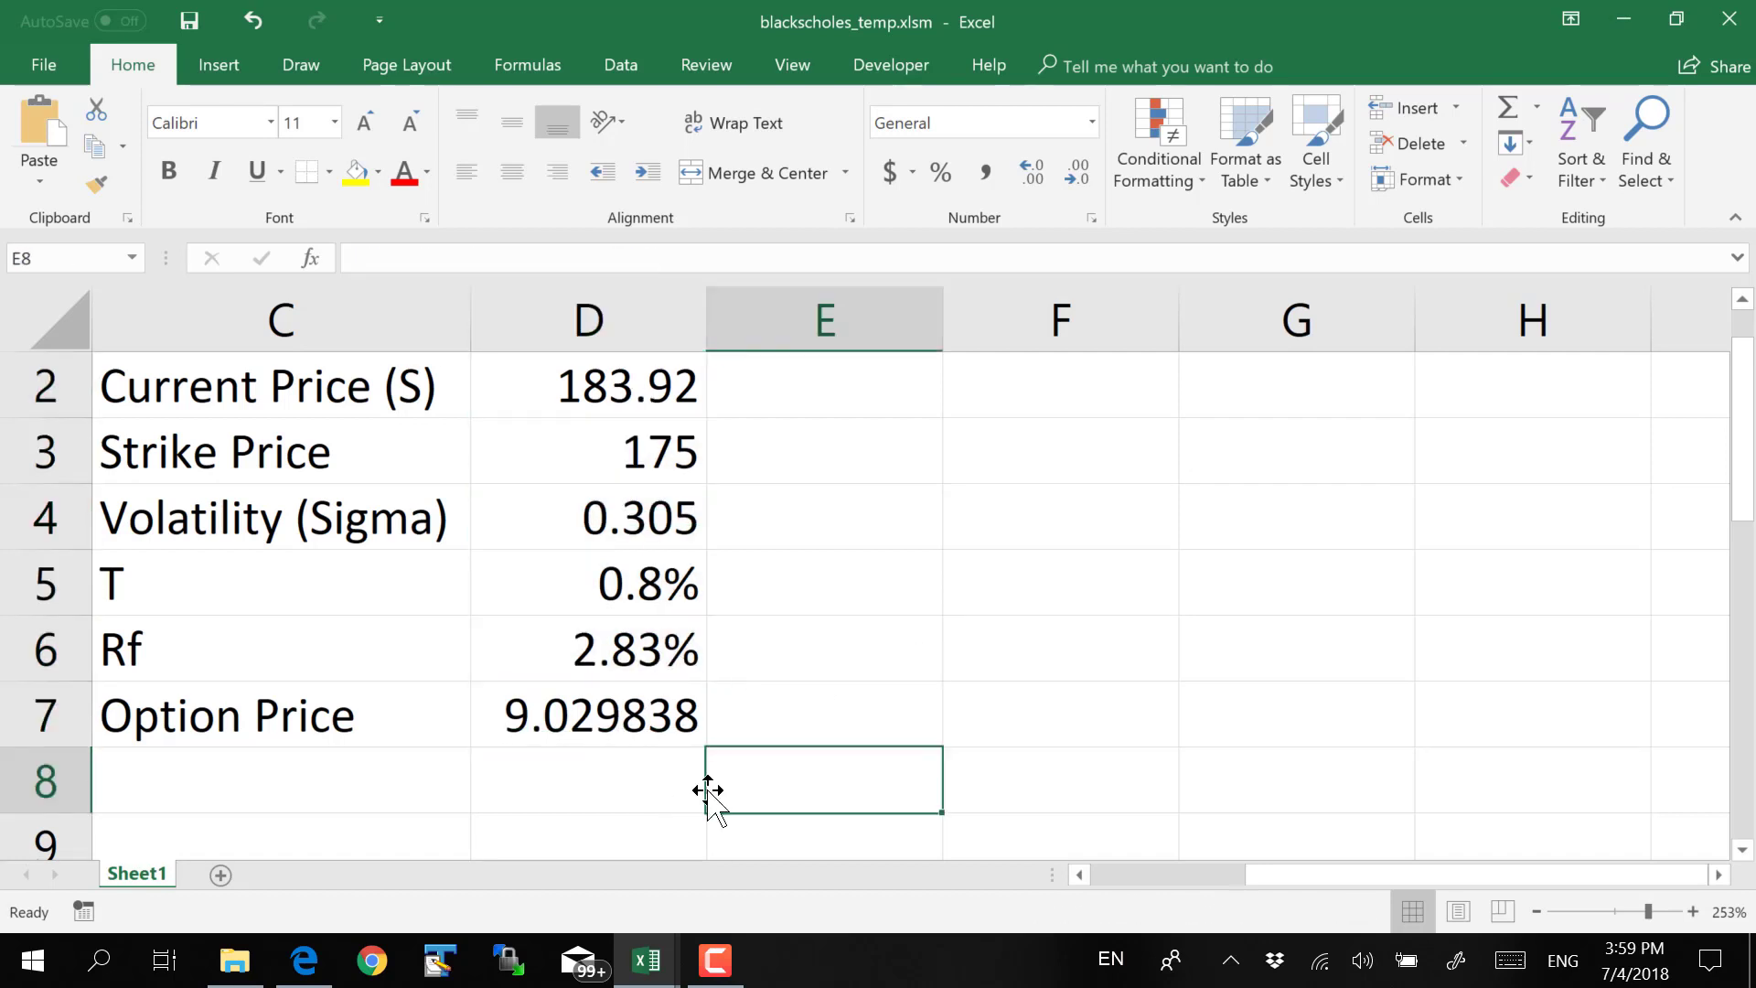
pyautogui.click(587, 729)
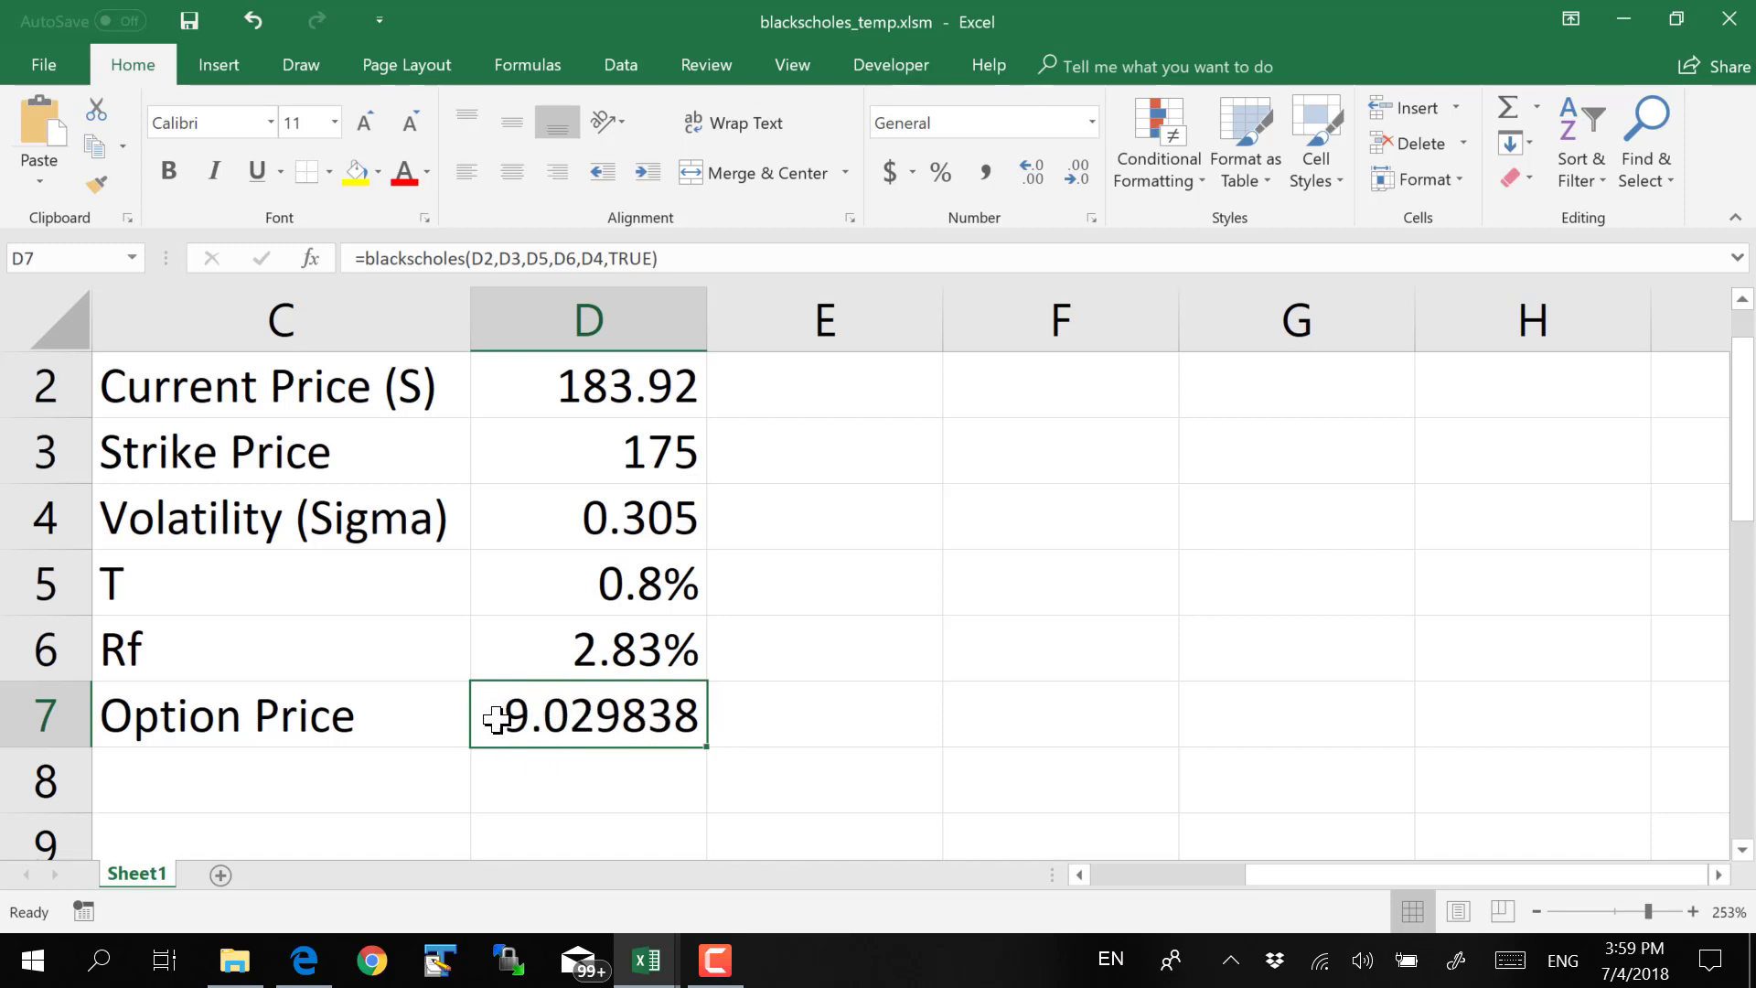
pyautogui.moveTo(606, 725); pyautogui.dragTo(592, 526)
pyautogui.click(591, 526)
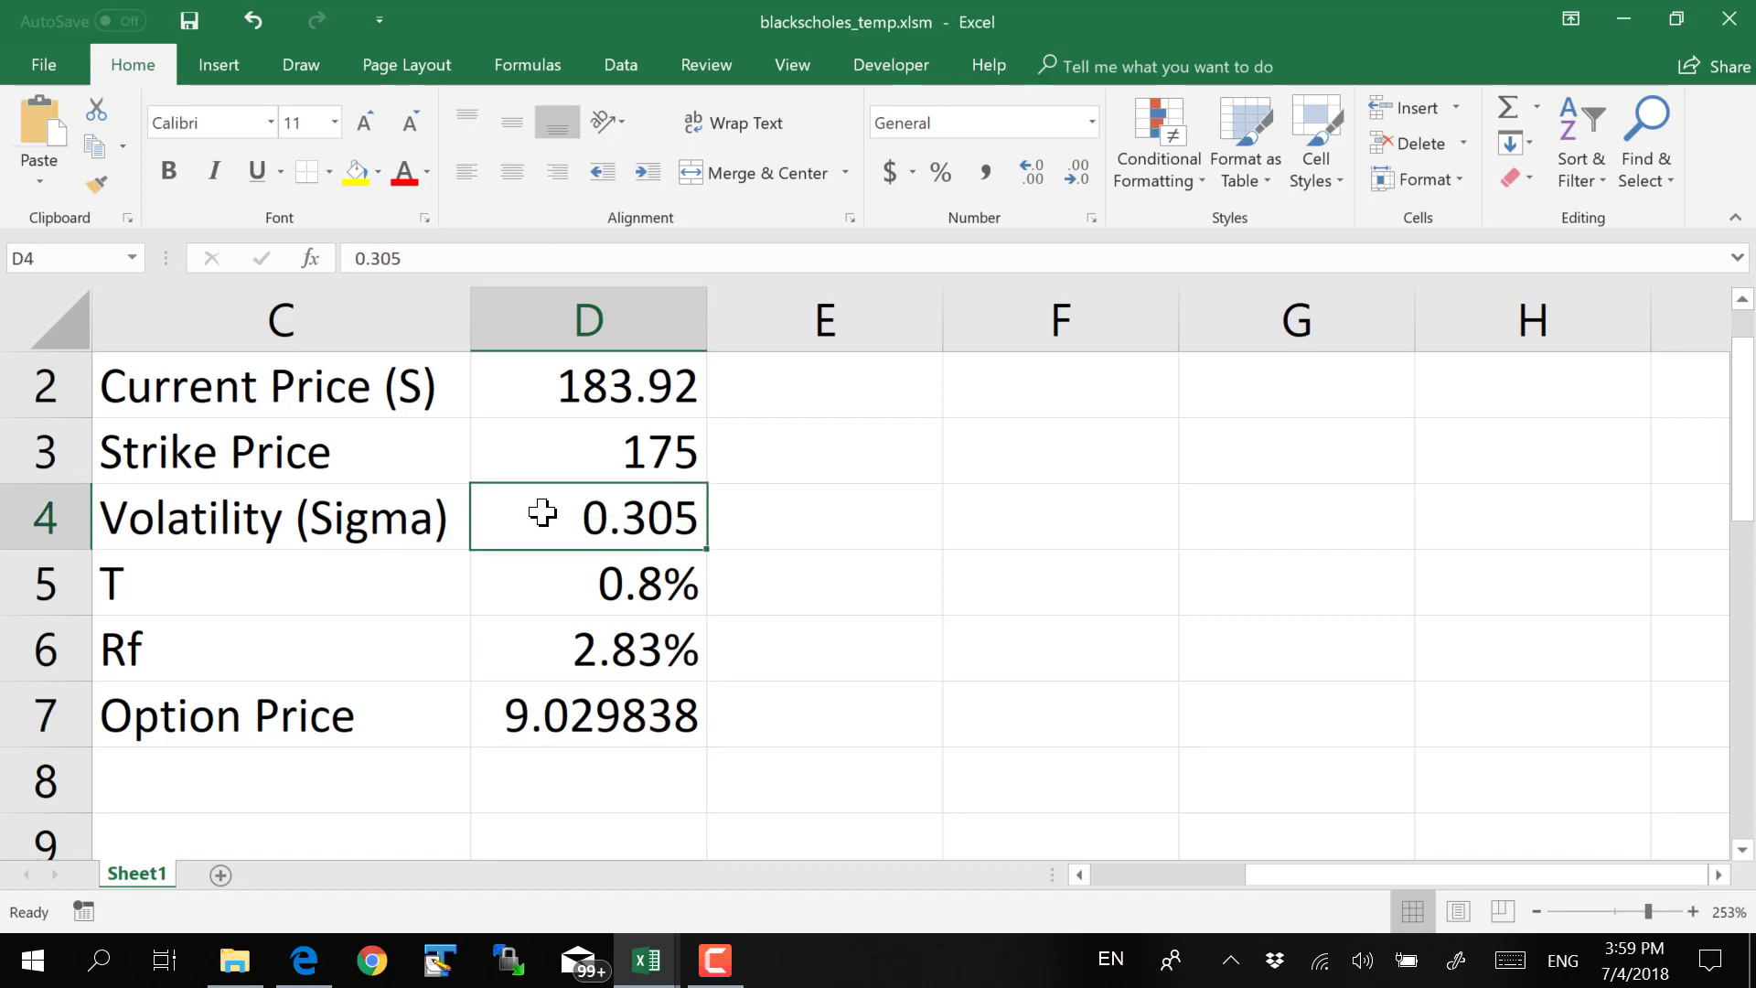
pyautogui.click(645, 727)
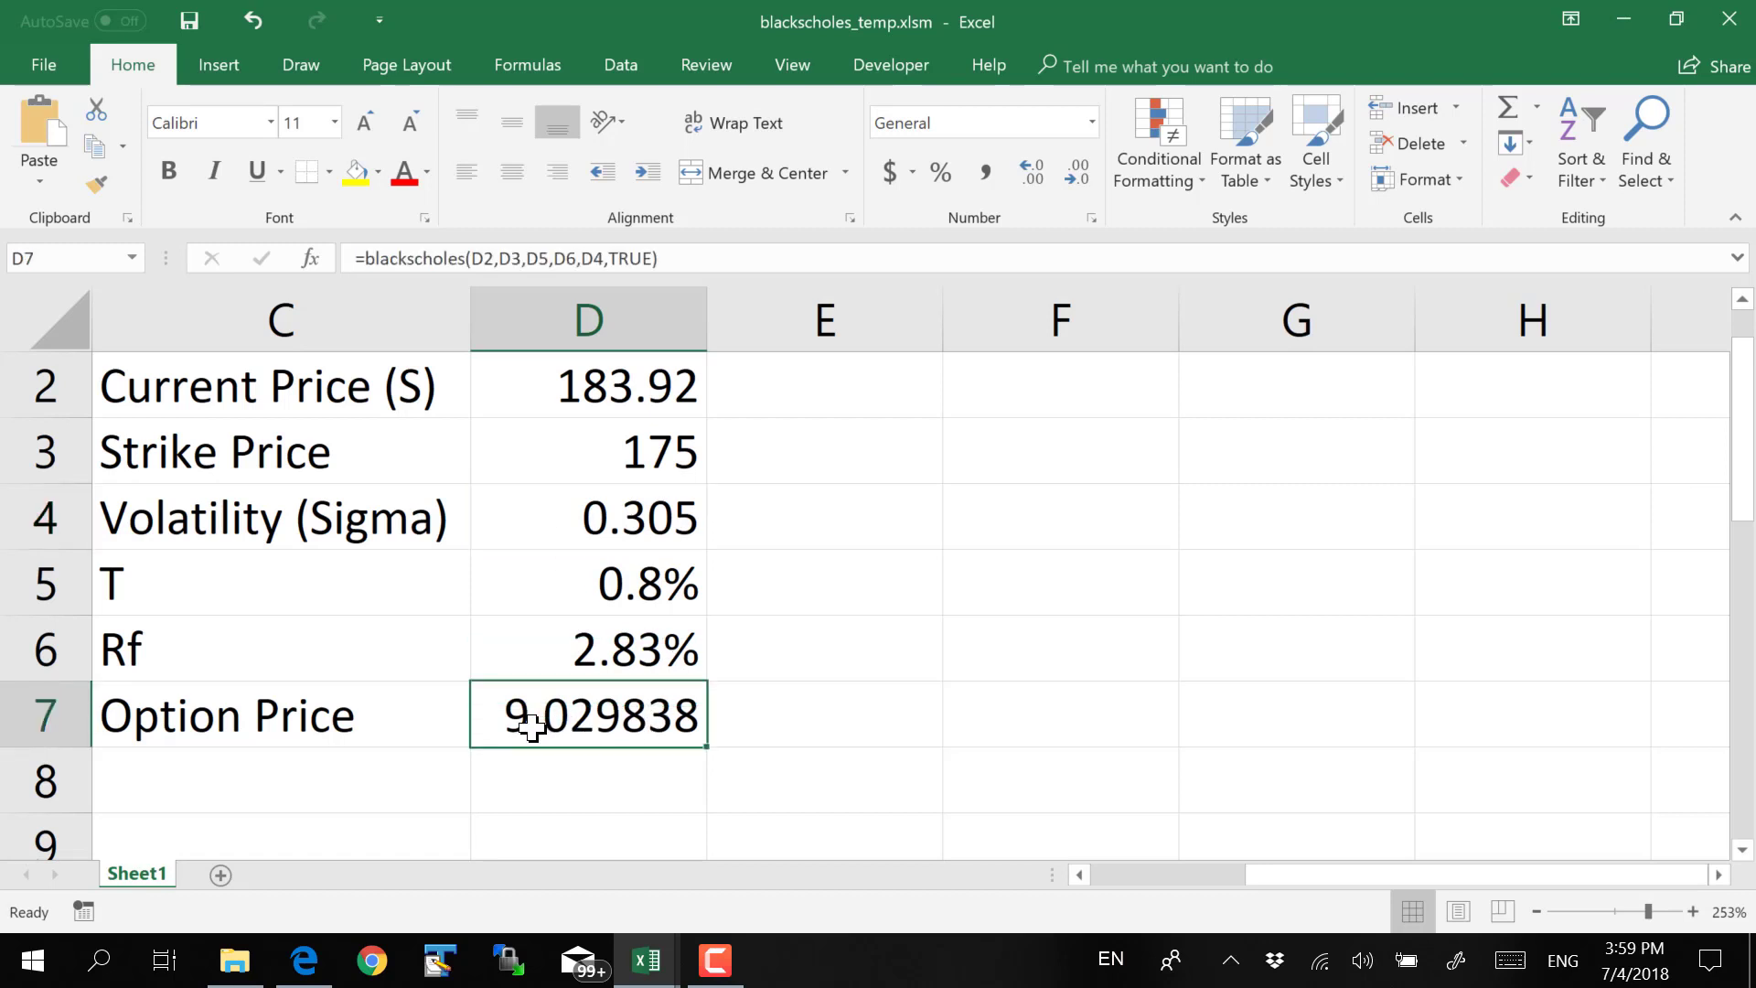
pyautogui.moveTo(615, 382); pyautogui.dragTo(608, 451)
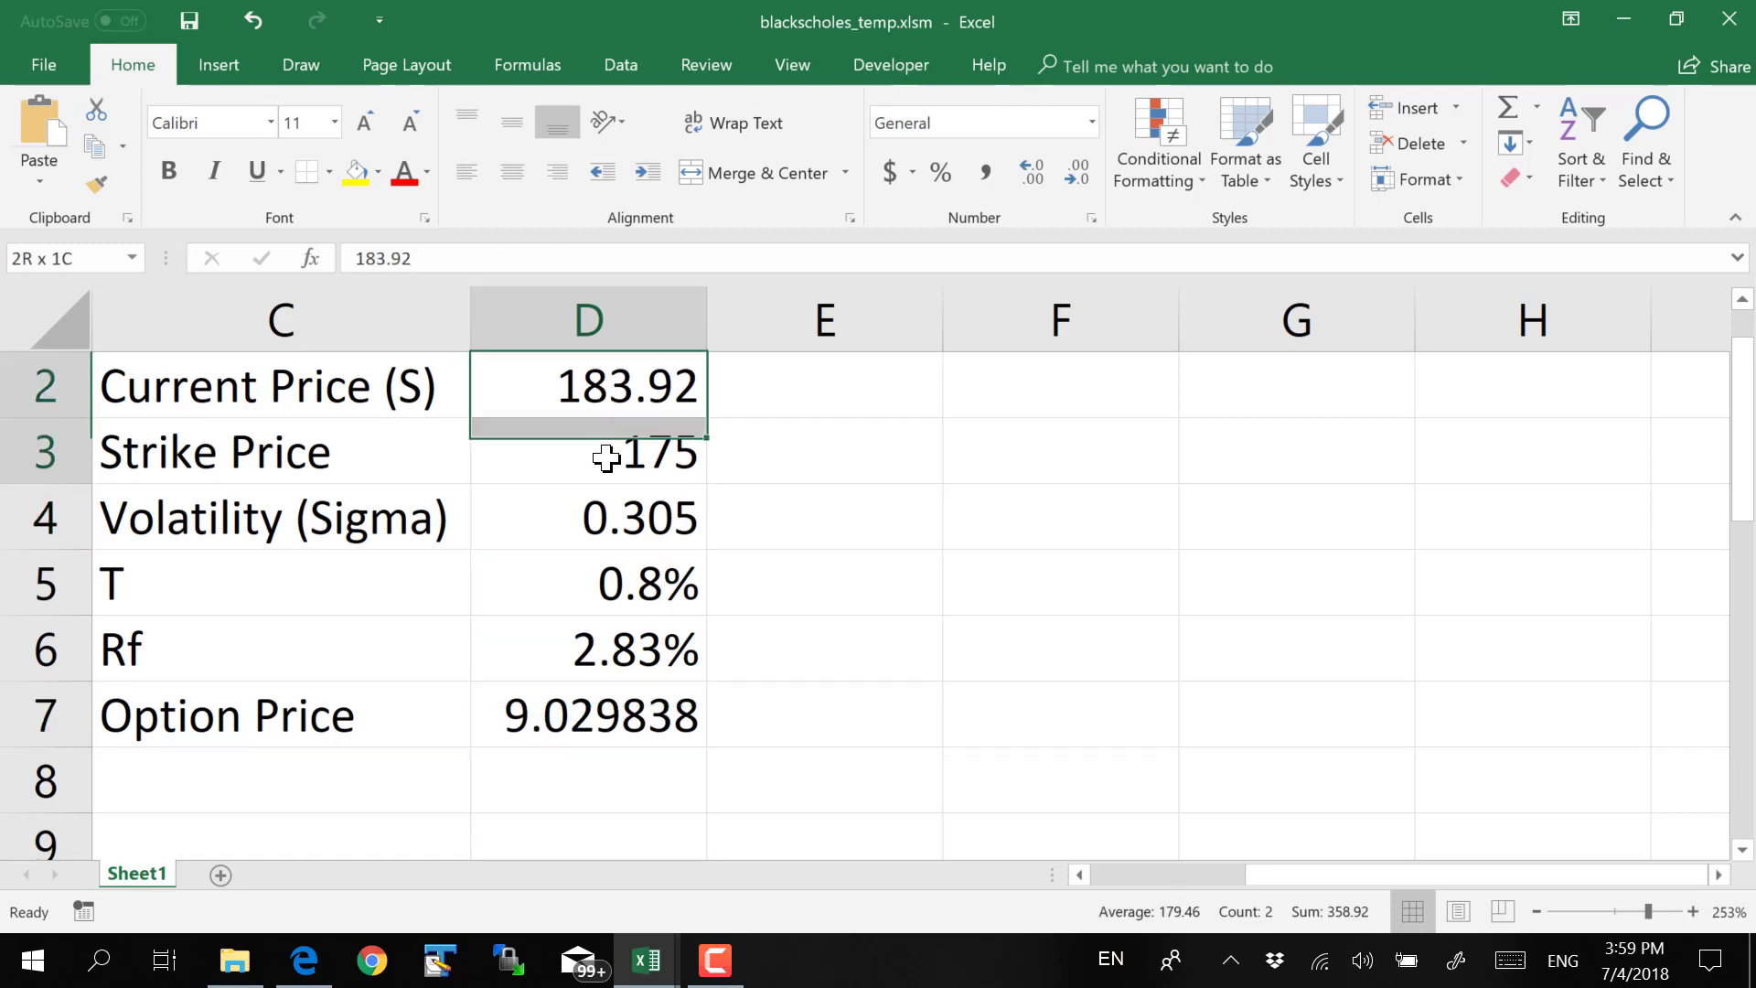
pyautogui.moveTo(635, 595); pyautogui.dragTo(646, 631)
pyautogui.click(625, 526)
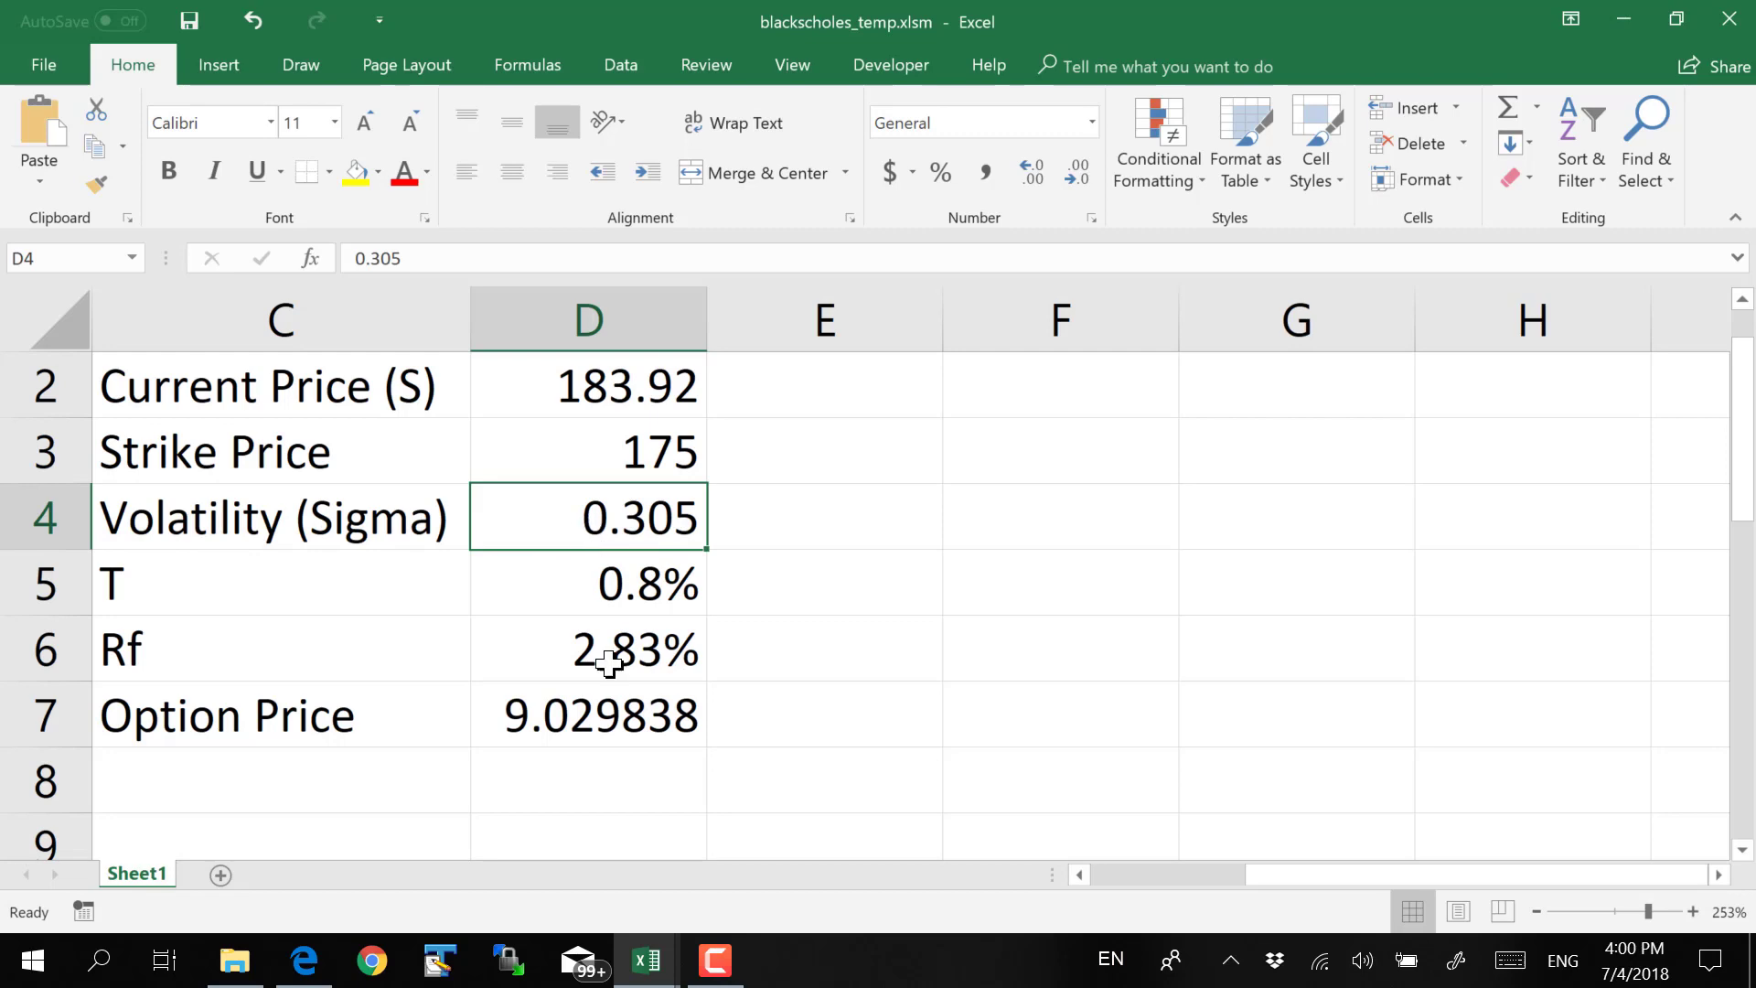
pyautogui.click(646, 961)
pyautogui.click(647, 855)
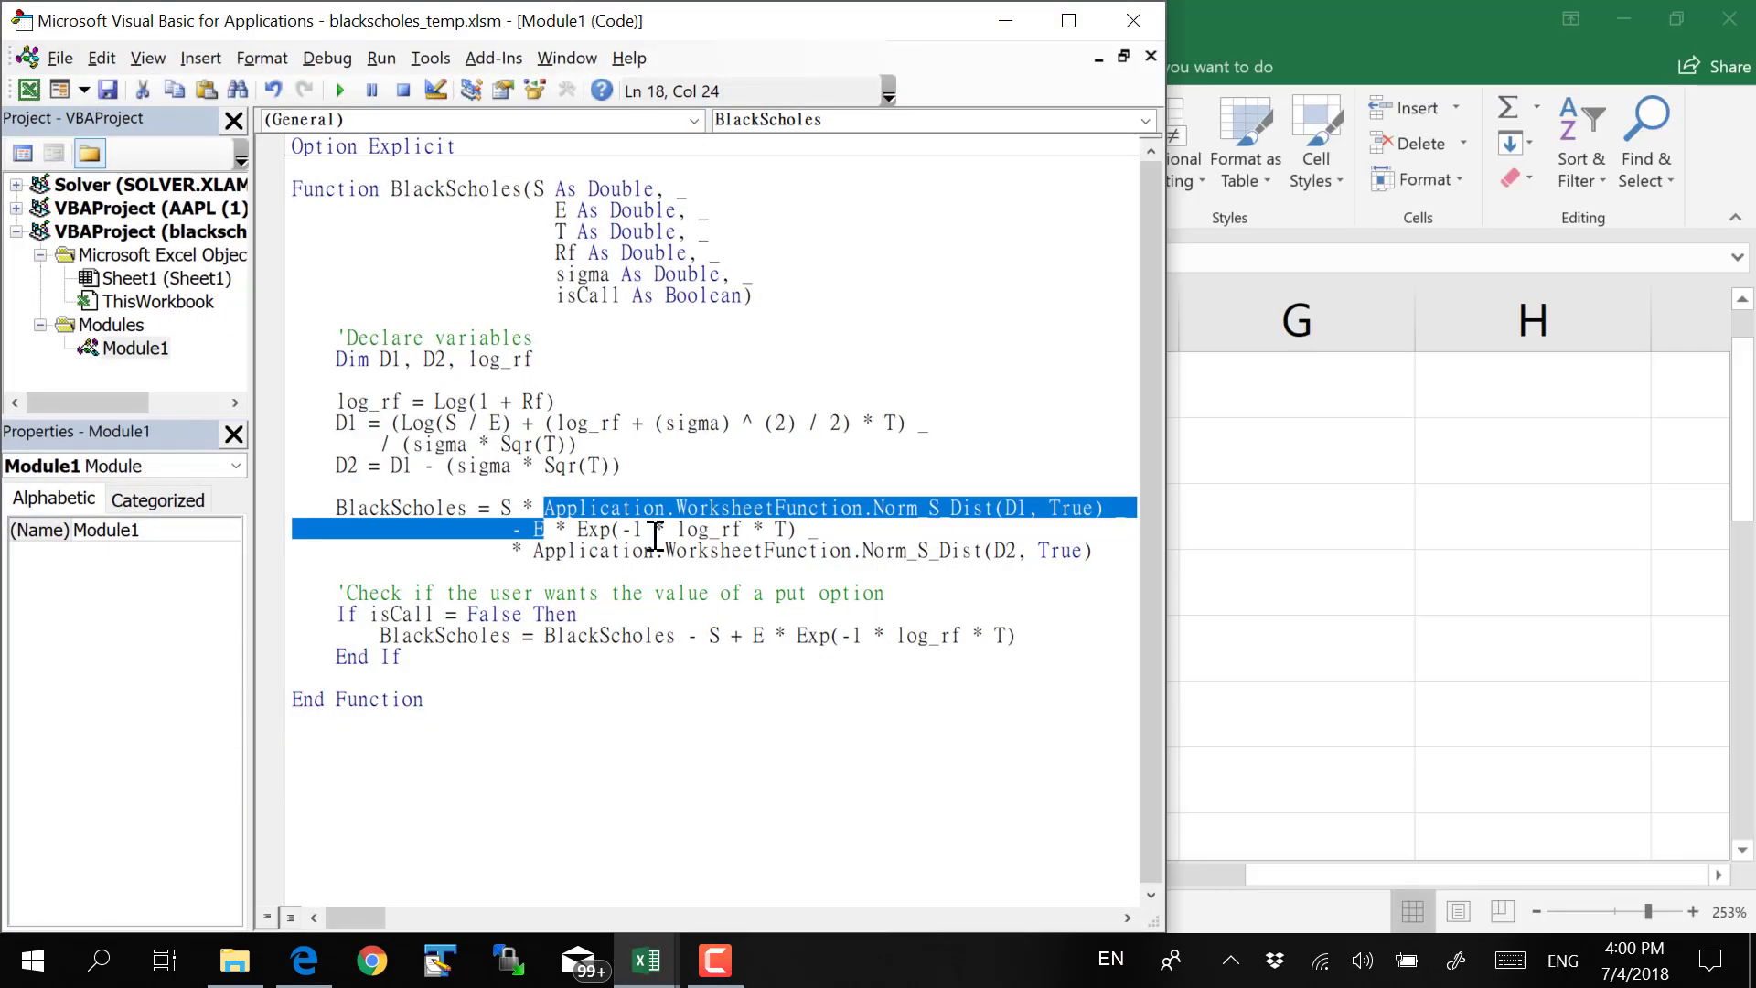
pyautogui.click(585, 611)
pyautogui.moveTo(379, 445); pyautogui.dragTo(406, 454)
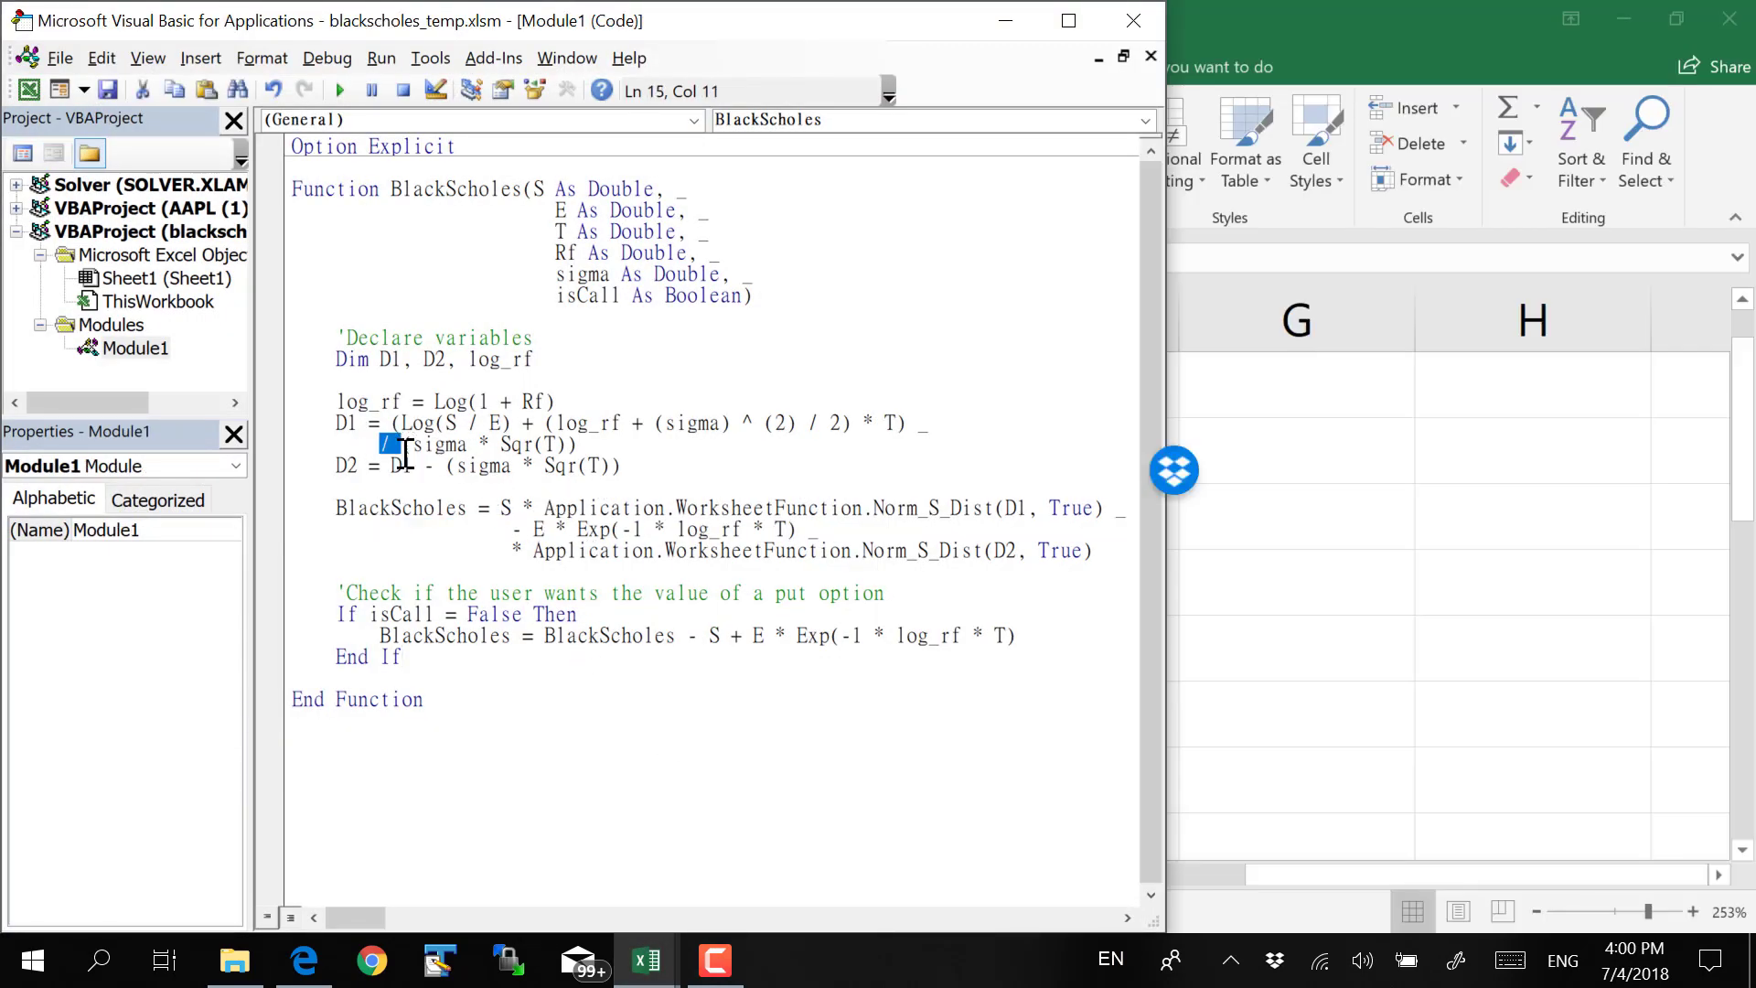
pyautogui.click(569, 703)
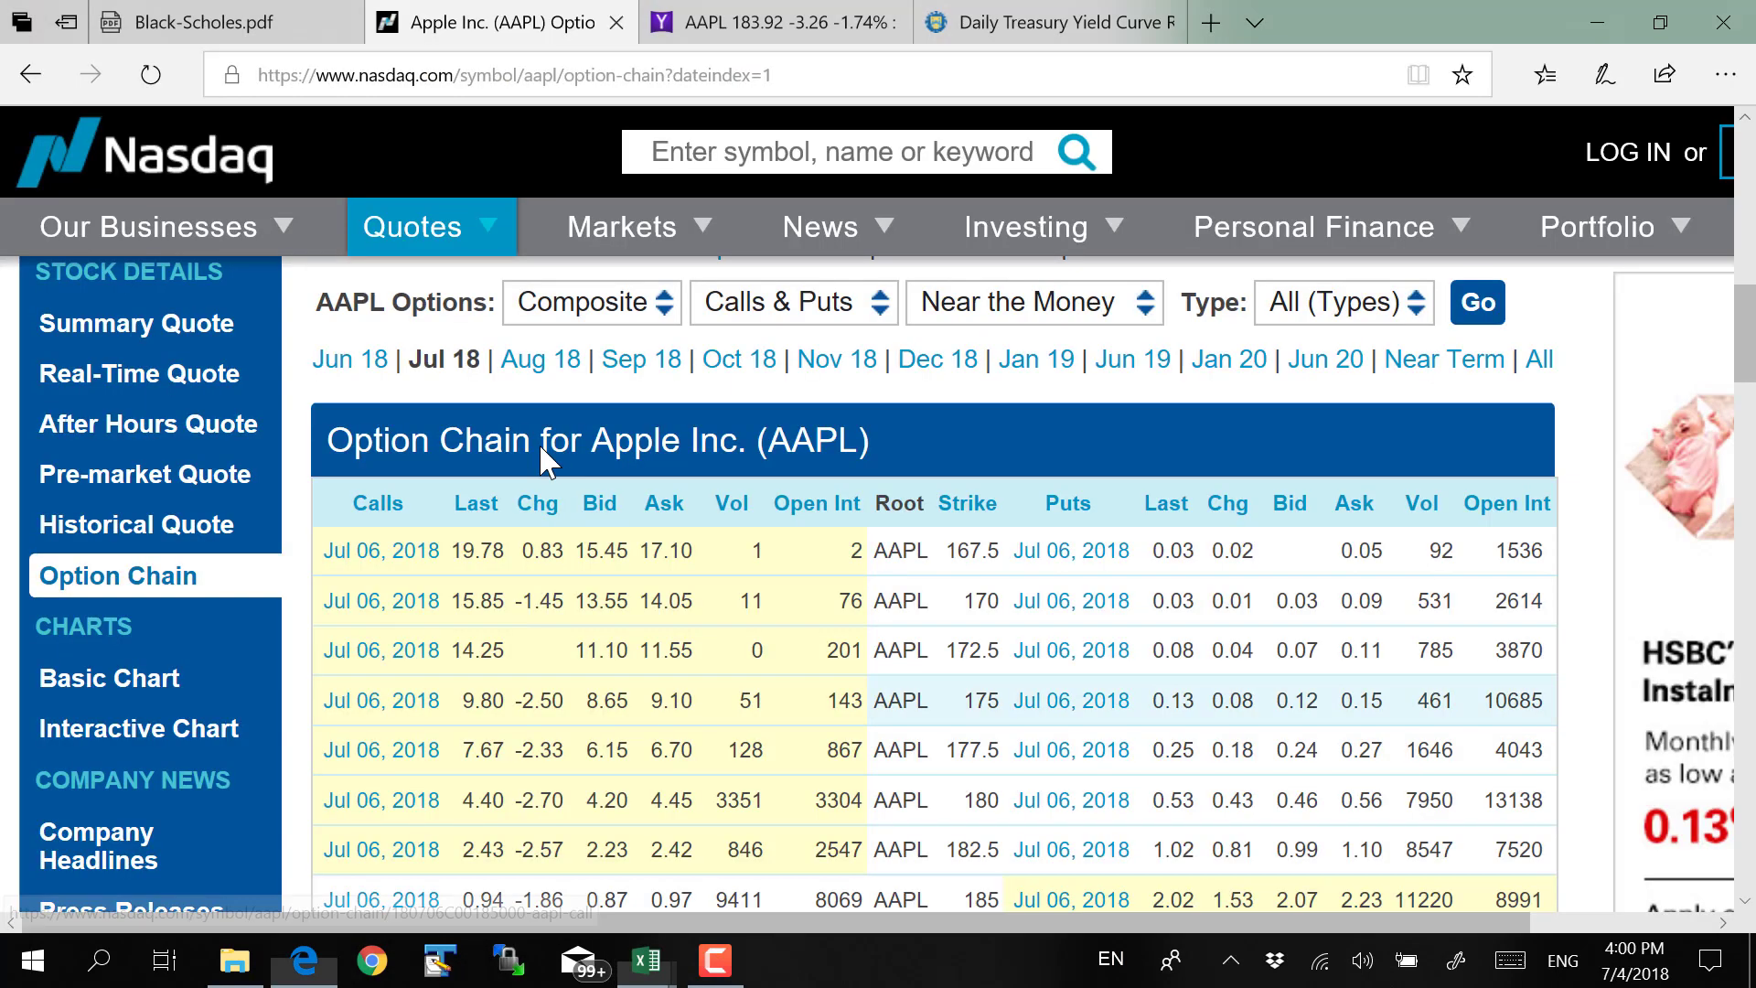
pyautogui.click(303, 960)
pyautogui.click(250, 34)
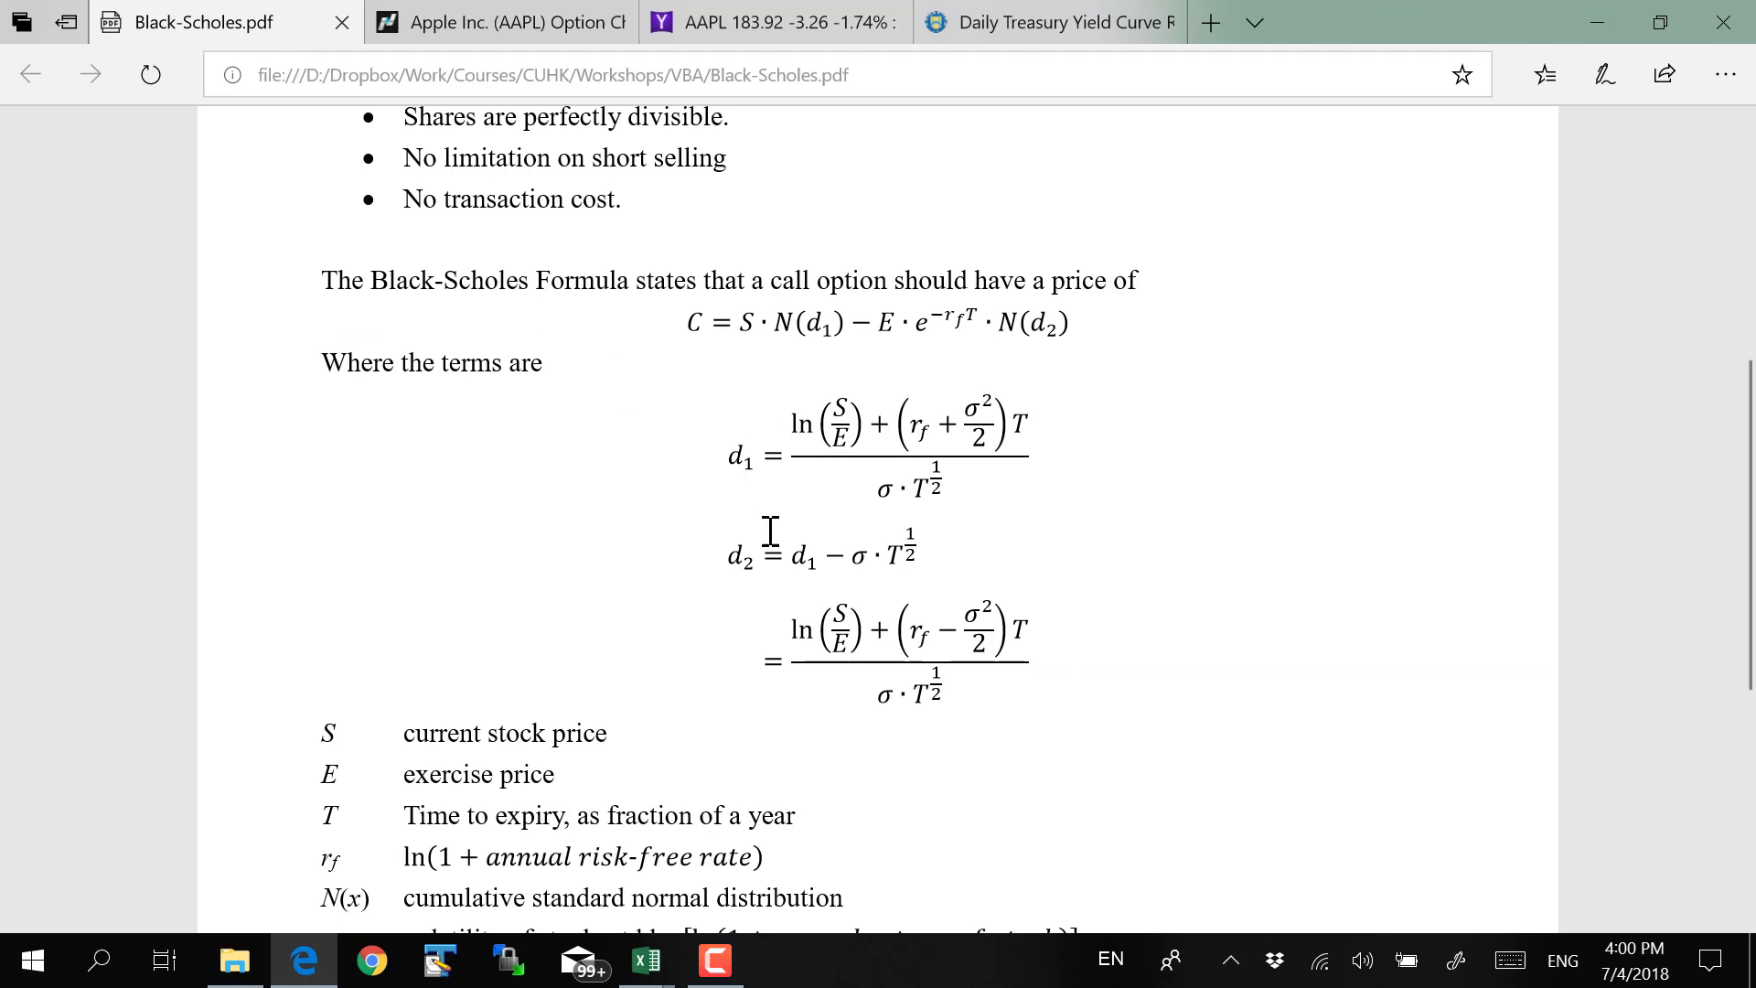
pyautogui.click(647, 961)
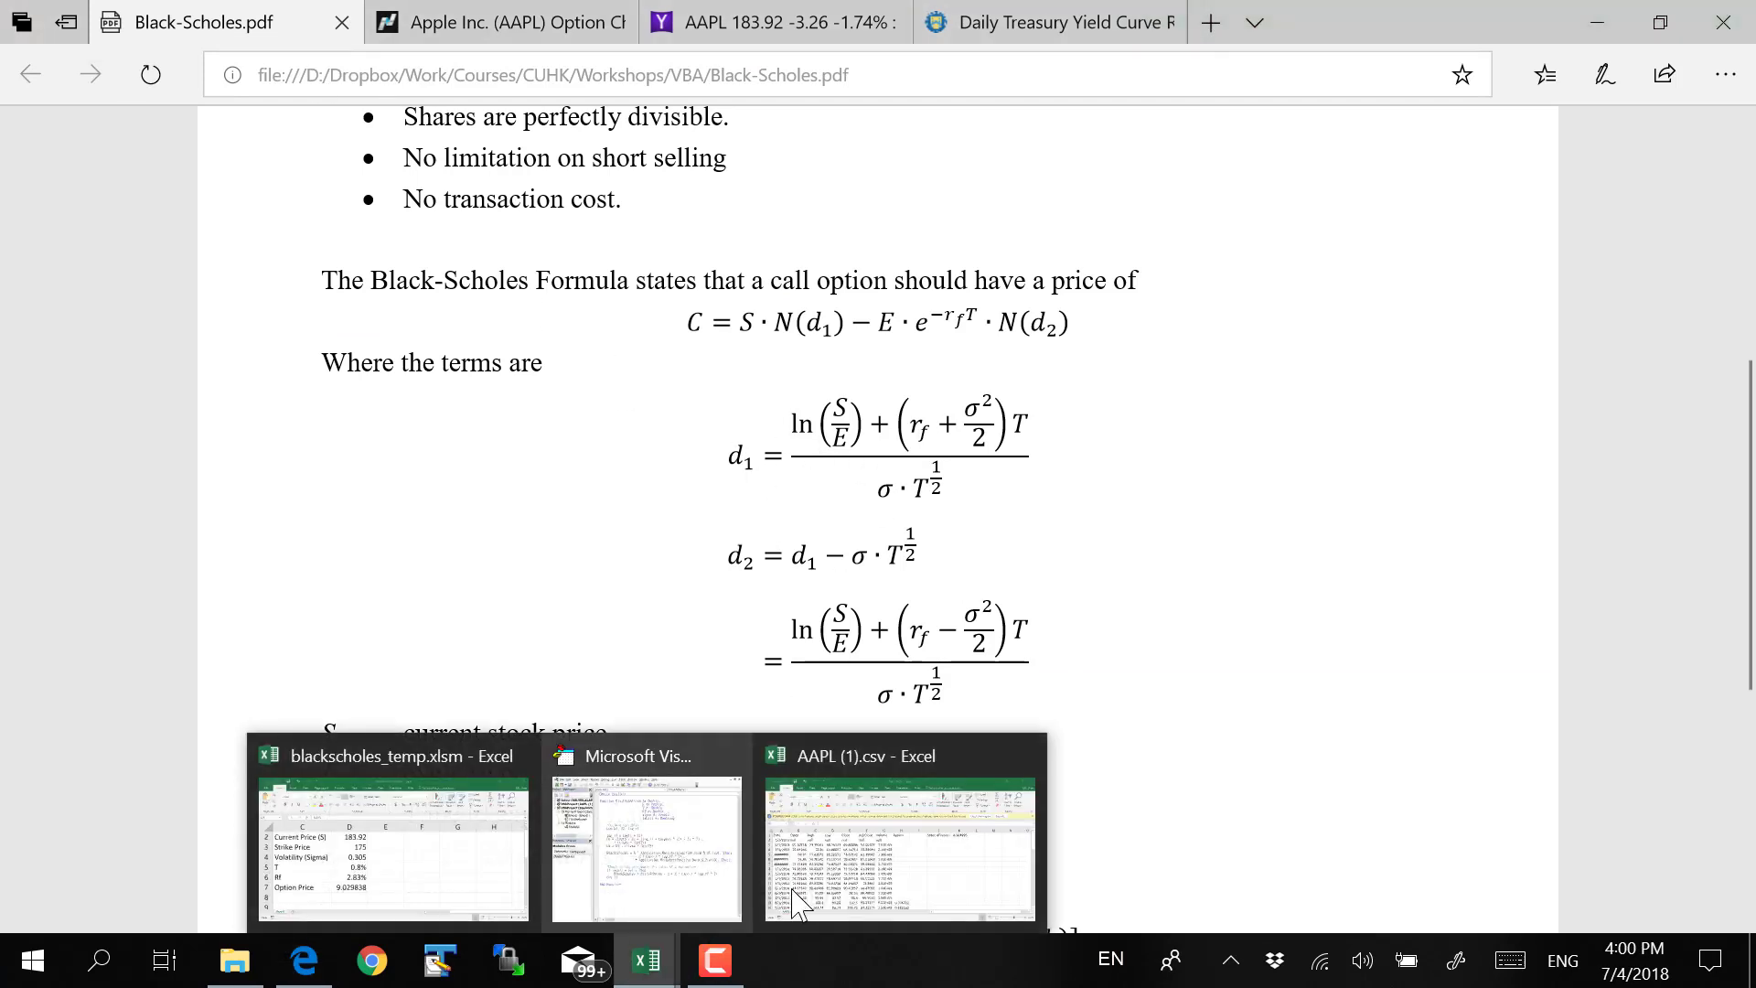
pyautogui.click(695, 857)
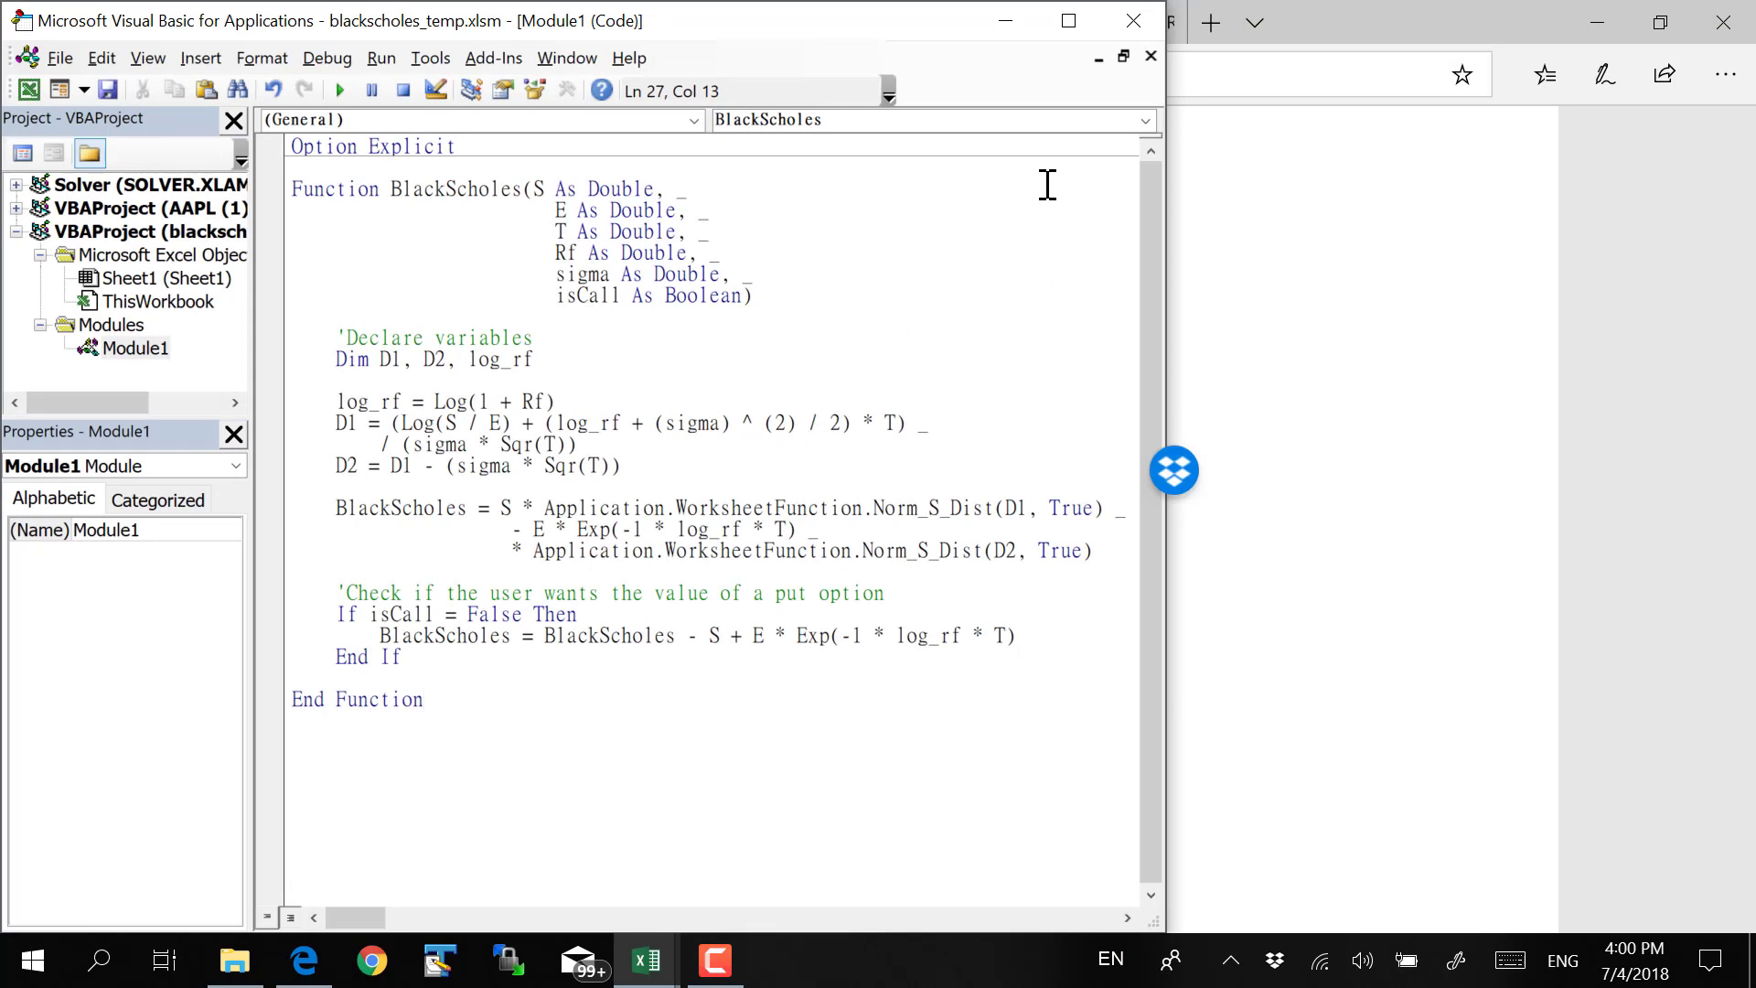
pyautogui.click(715, 960)
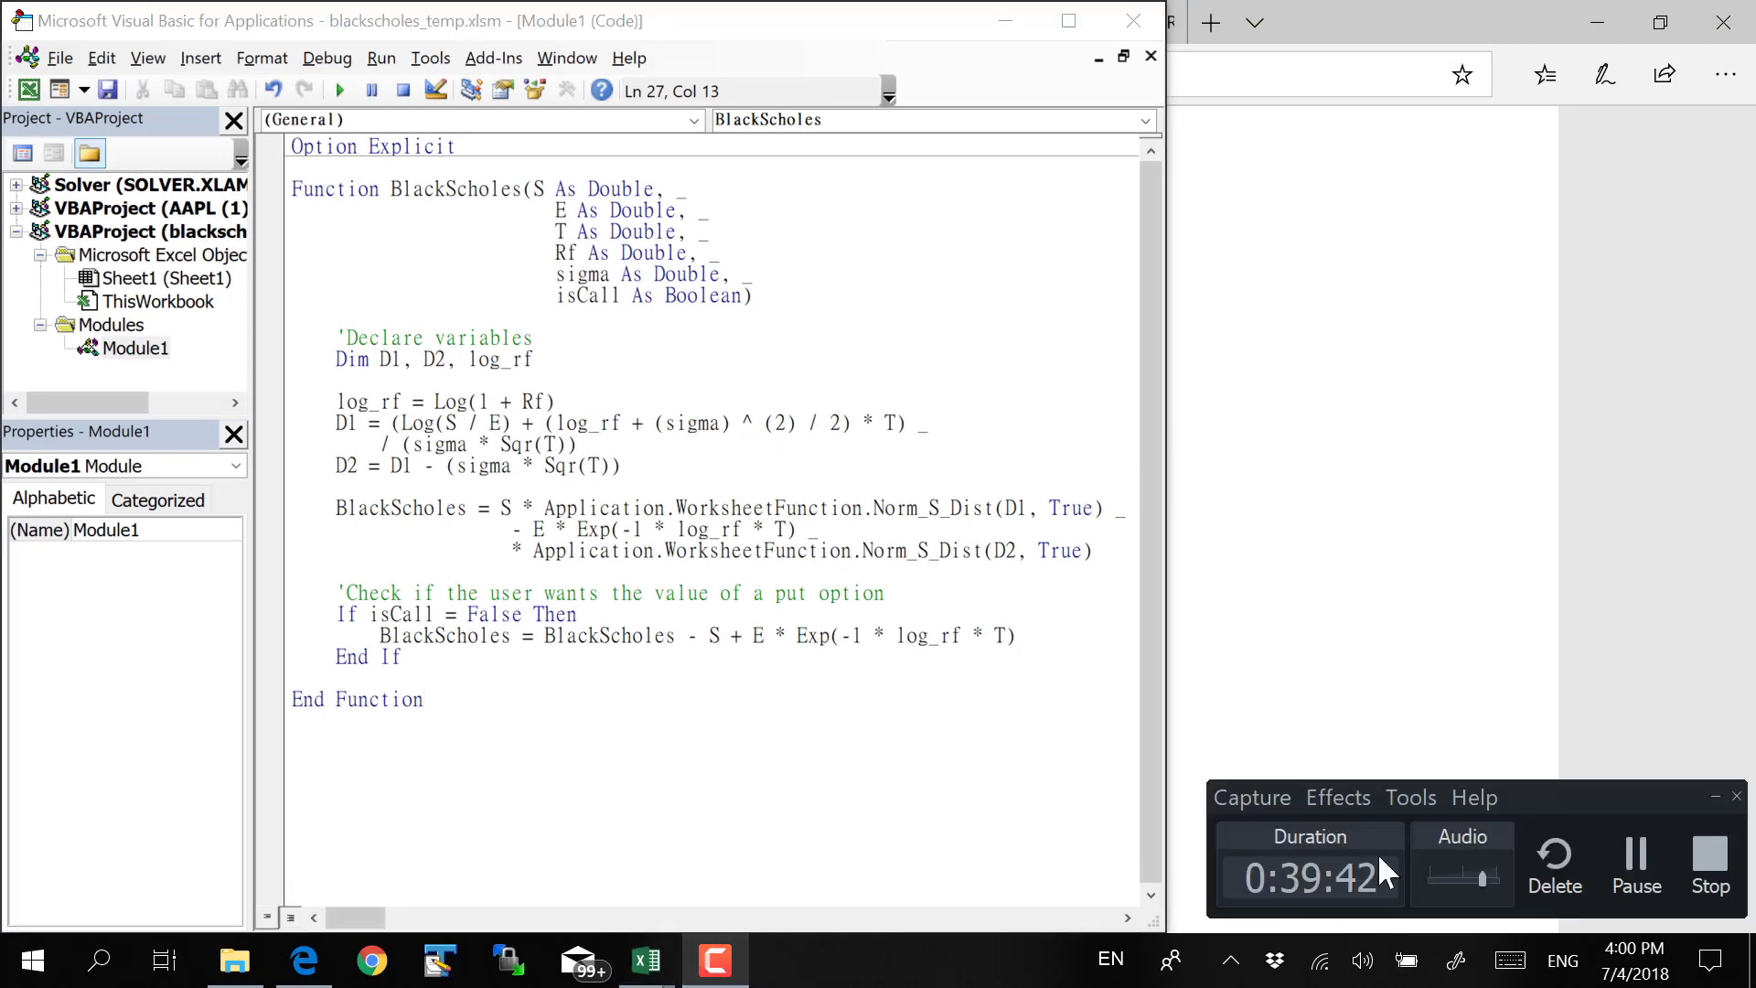